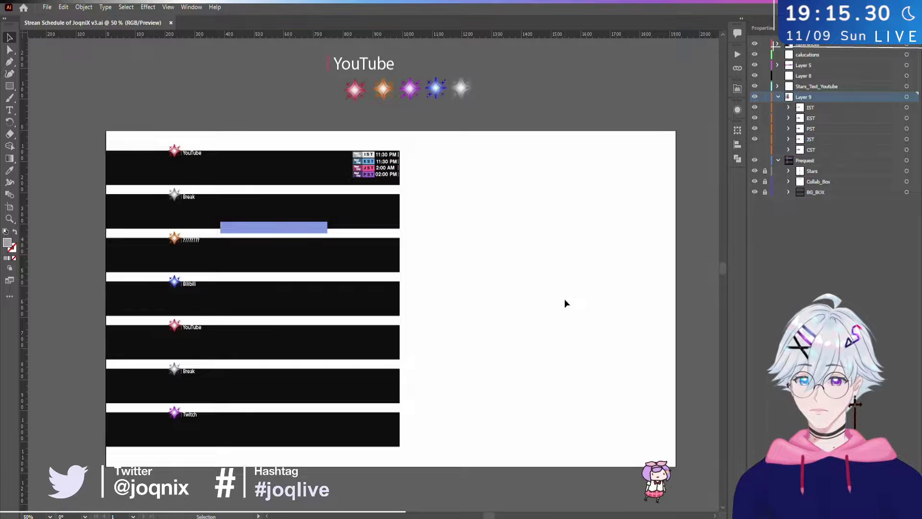
# - Look over the purple reference schedules and select the lower reference schedule artwork
pyautogui.scroll(1, 525, 183)
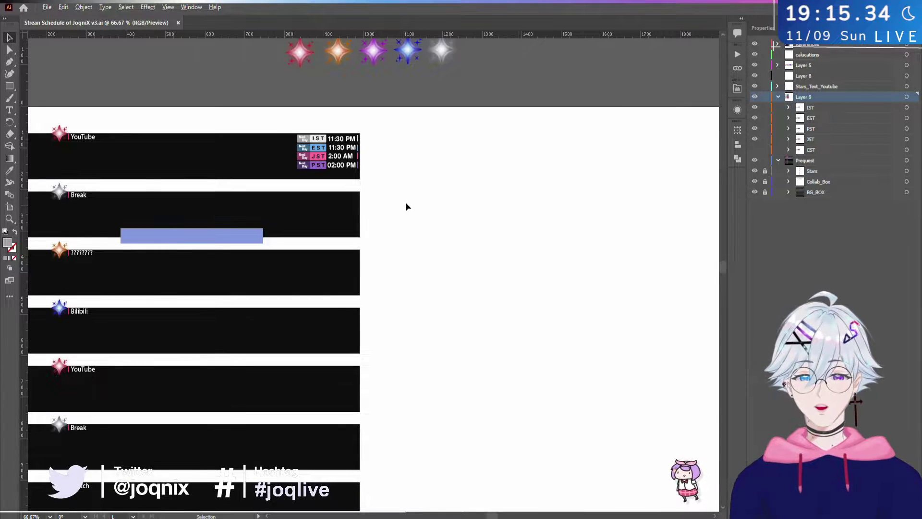
pyautogui.scroll(-1, 405, 201)
pyautogui.scroll(1, 309, 185)
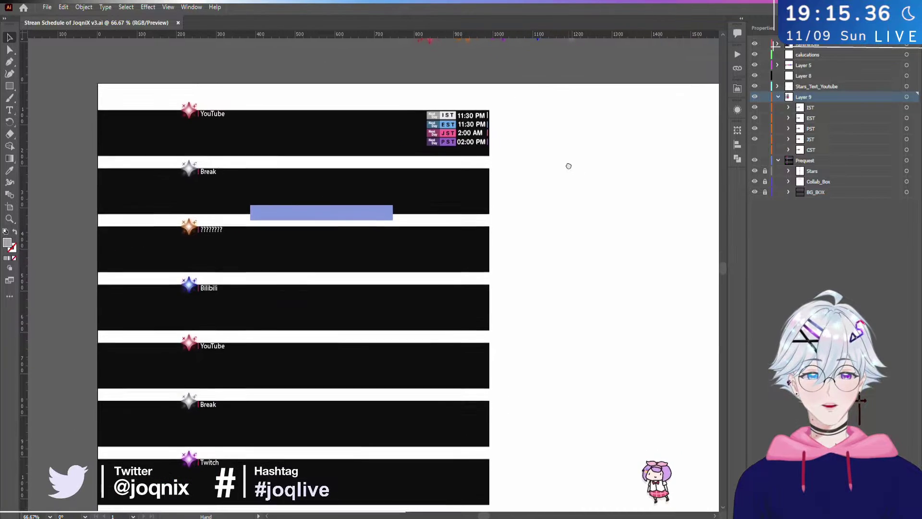
pyautogui.scroll(1, 568, 164)
pyautogui.scroll(-2, 568, 164)
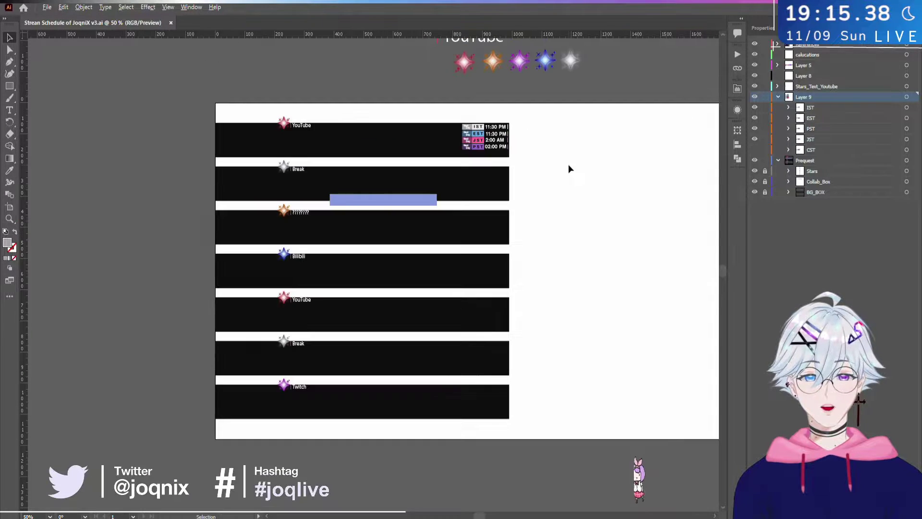
pyautogui.scroll(1, 568, 164)
pyautogui.scroll(-1, 407, 201)
pyautogui.scroll(1, 459, 187)
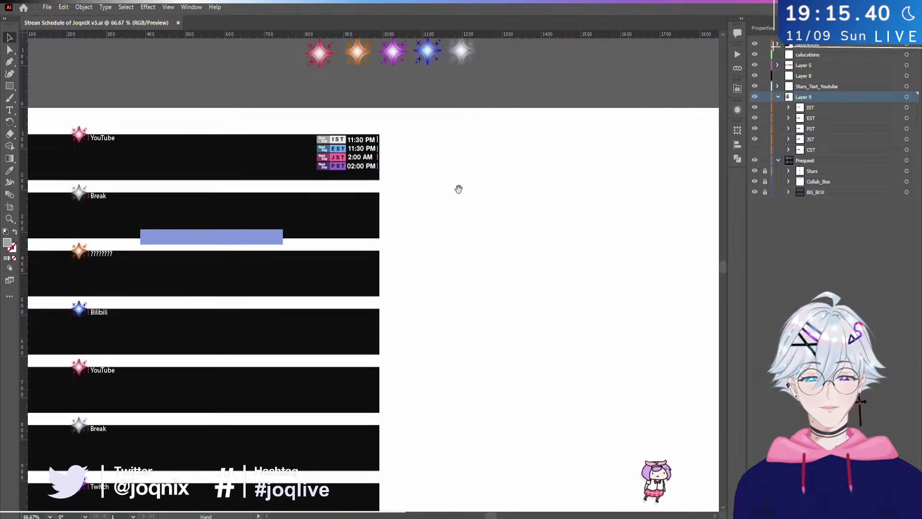
pyautogui.scroll(1, 367, 149)
pyautogui.scroll(-4, 368, 149)
pyautogui.scroll(2, 423, 192)
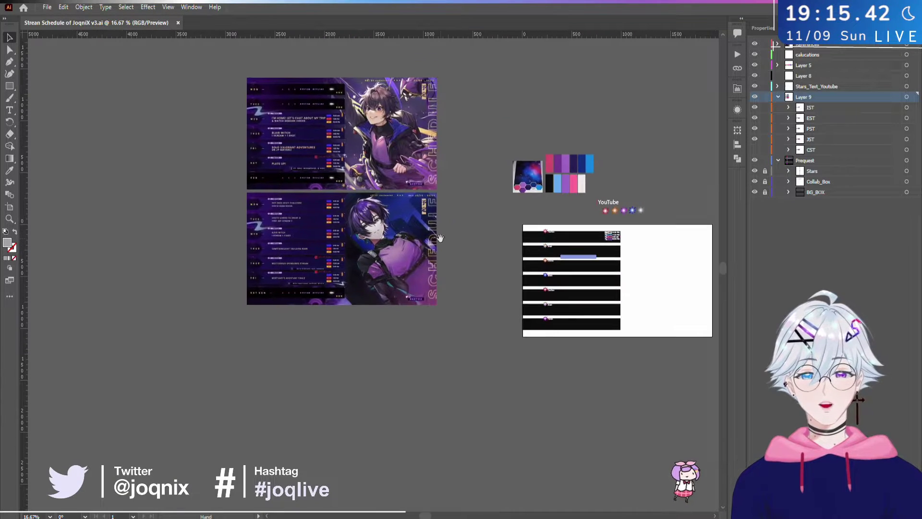
pyautogui.moveTo(433, 197); pyautogui.dragTo(453, 278)
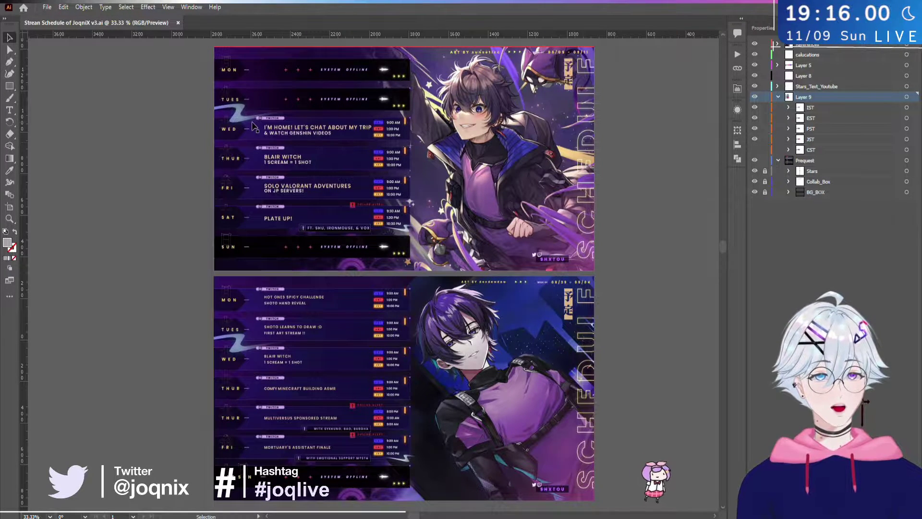
pyautogui.moveTo(619, 272); pyautogui.dragTo(613, 246)
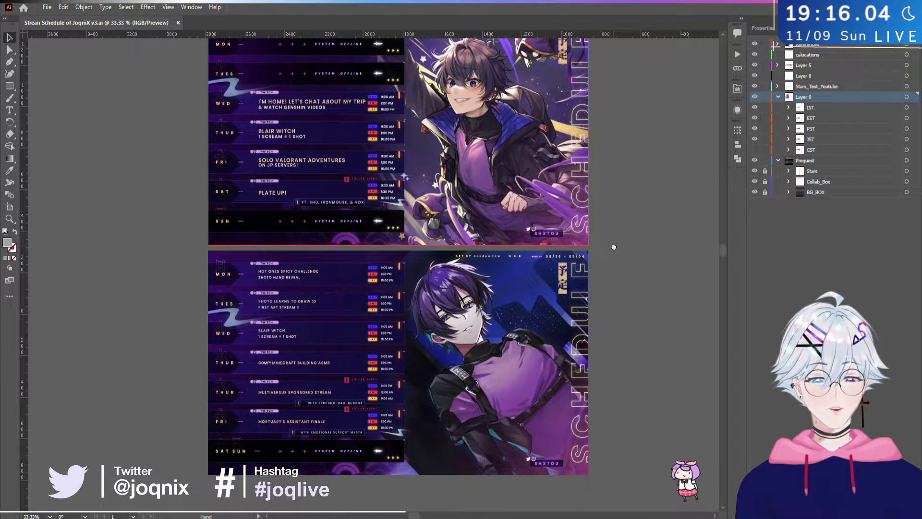
pyautogui.moveTo(614, 246); pyautogui.dragTo(398, 242)
pyautogui.moveTo(607, 434); pyautogui.dragTo(251, 225)
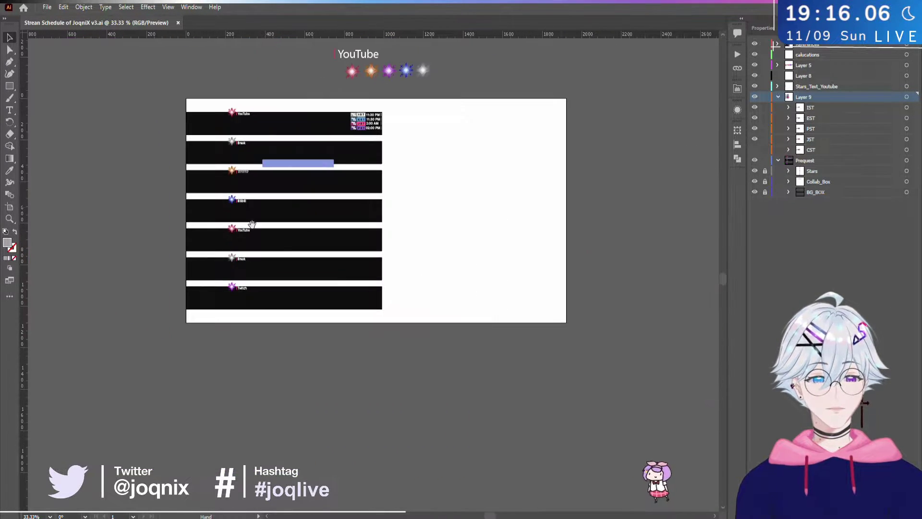
pyautogui.moveTo(441, 221); pyautogui.dragTo(437, 294)
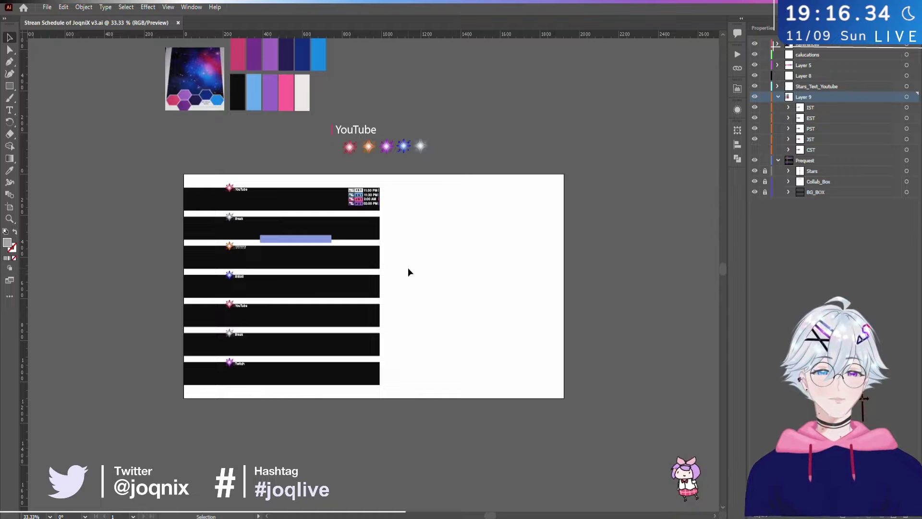
pyautogui.moveTo(409, 264); pyautogui.dragTo(506, 298)
pyautogui.scroll(-2, 506, 298)
pyautogui.click(298, 263)
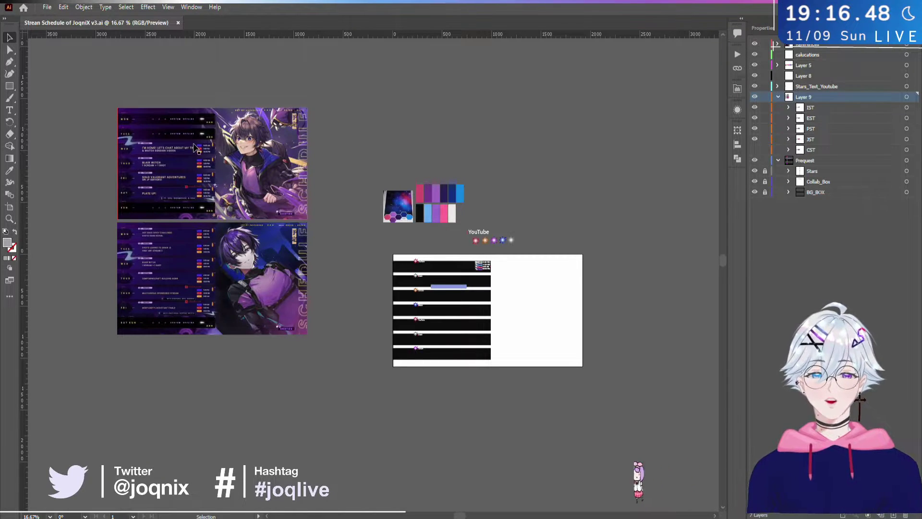
# - Pan between the upper reference schedule and the white layout artboard to compare them
pyautogui.scroll(2, 196, 144)
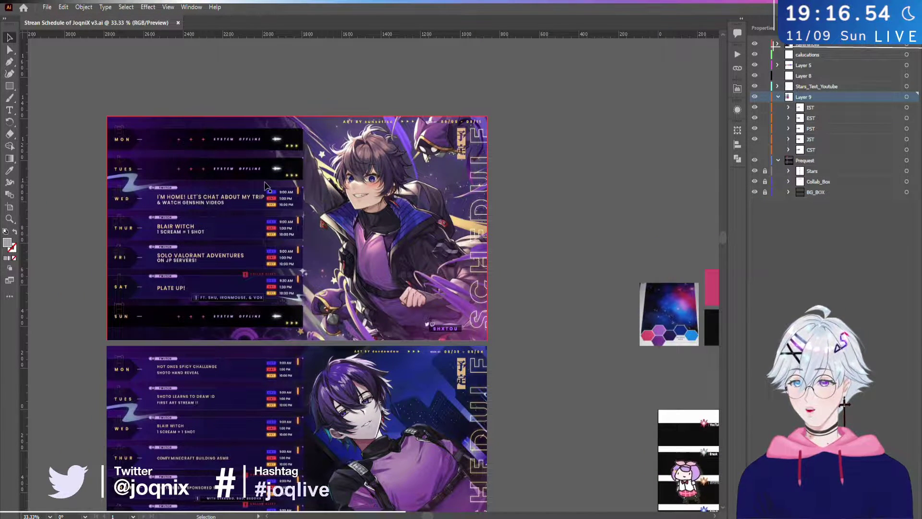
pyautogui.scroll(2, 218, 214)
pyautogui.scroll(-1, 166, 149)
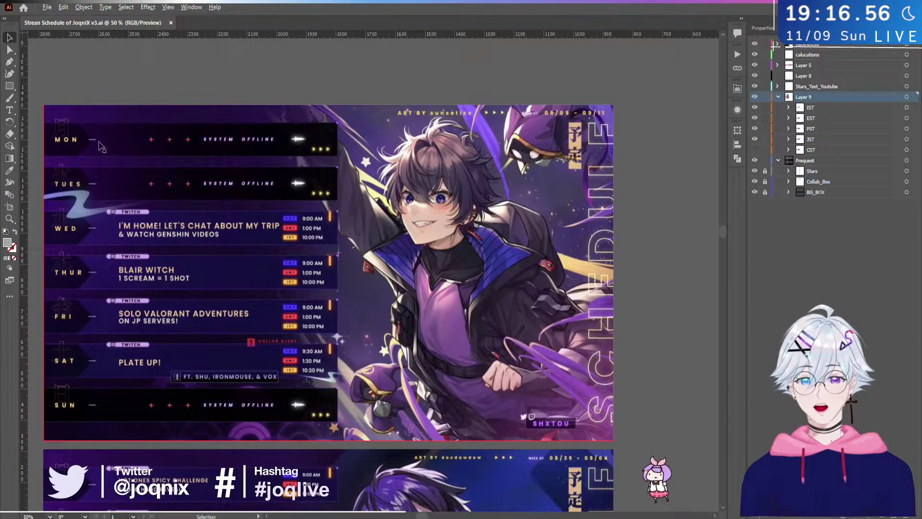
pyautogui.scroll(-3, 115, 156)
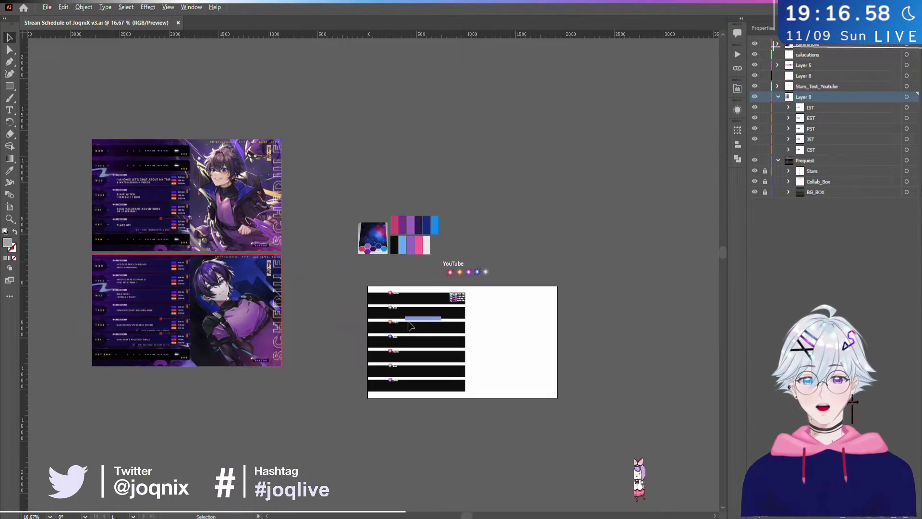
pyautogui.moveTo(472, 315); pyautogui.dragTo(352, 211)
pyautogui.moveTo(134, 166); pyautogui.dragTo(194, 142)
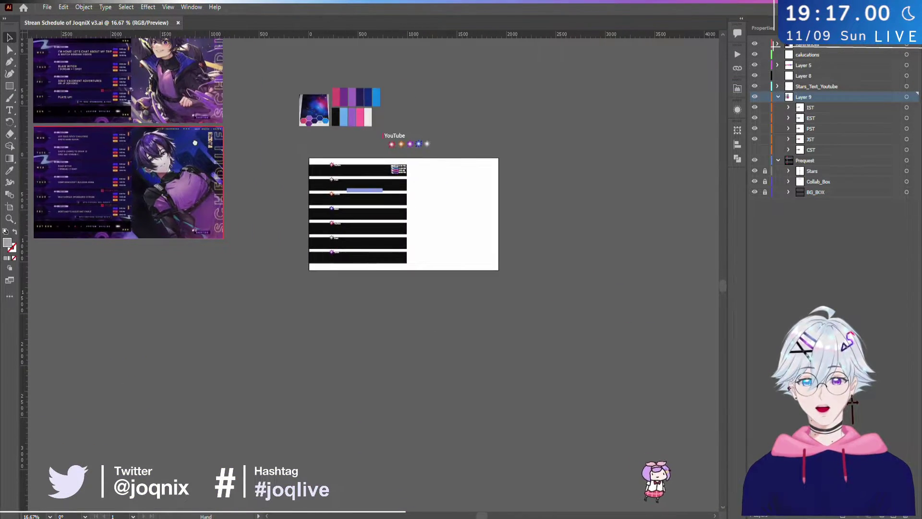
pyautogui.scroll(4, 436, 177)
pyautogui.scroll(-3, 302, 175)
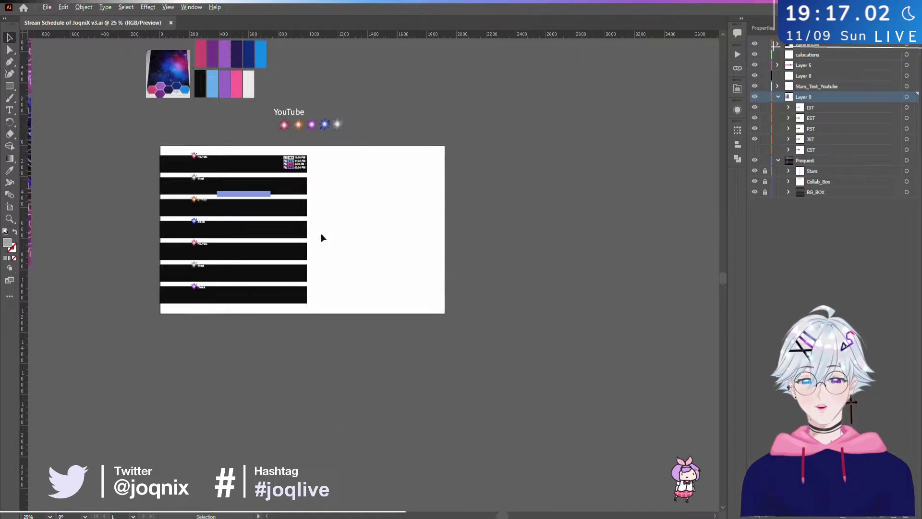
pyautogui.moveTo(315, 215); pyautogui.dragTo(563, 296)
pyautogui.moveTo(399, 177); pyautogui.dragTo(422, 201)
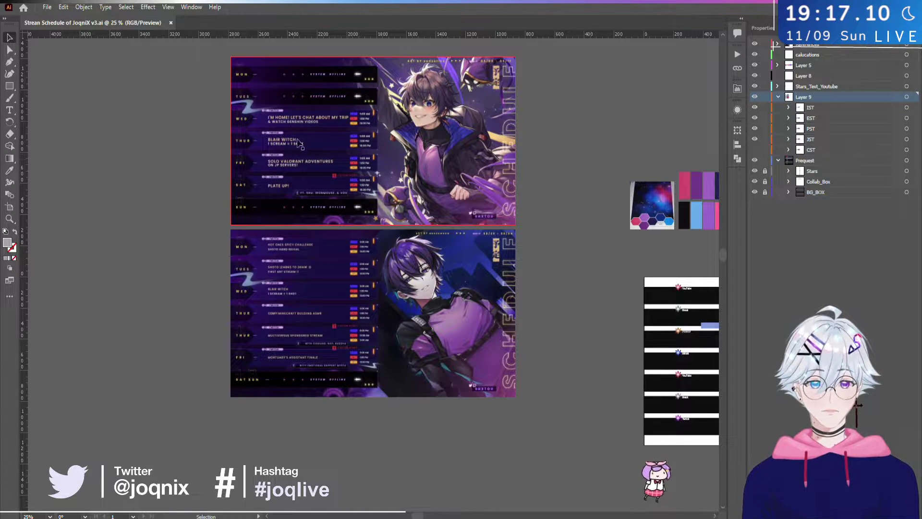
pyautogui.scroll(4, 278, 183)
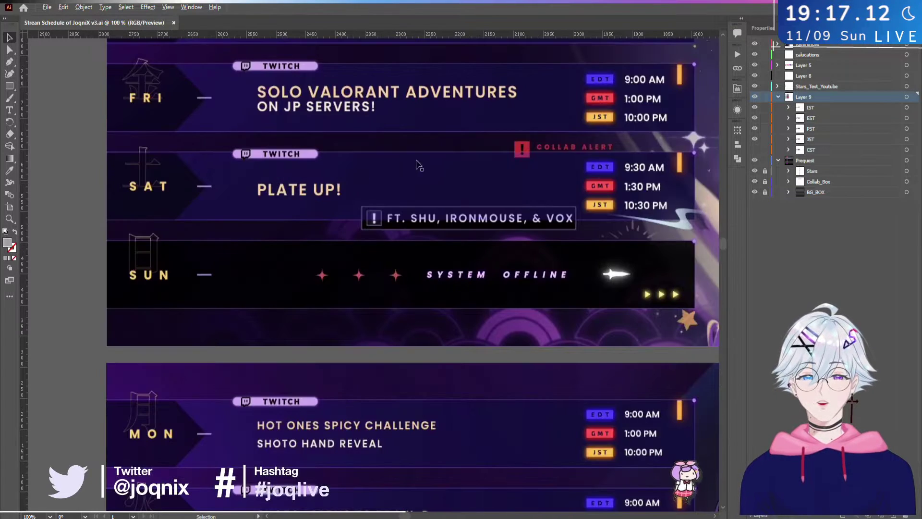
pyautogui.scroll(3, 189, 91)
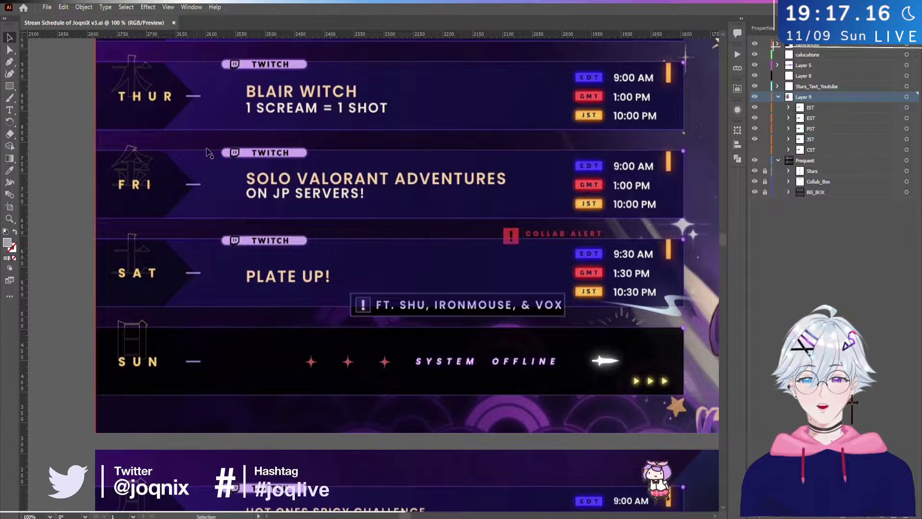
pyautogui.moveTo(457, 270); pyautogui.dragTo(338, 215)
pyautogui.scroll(-4, 339, 214)
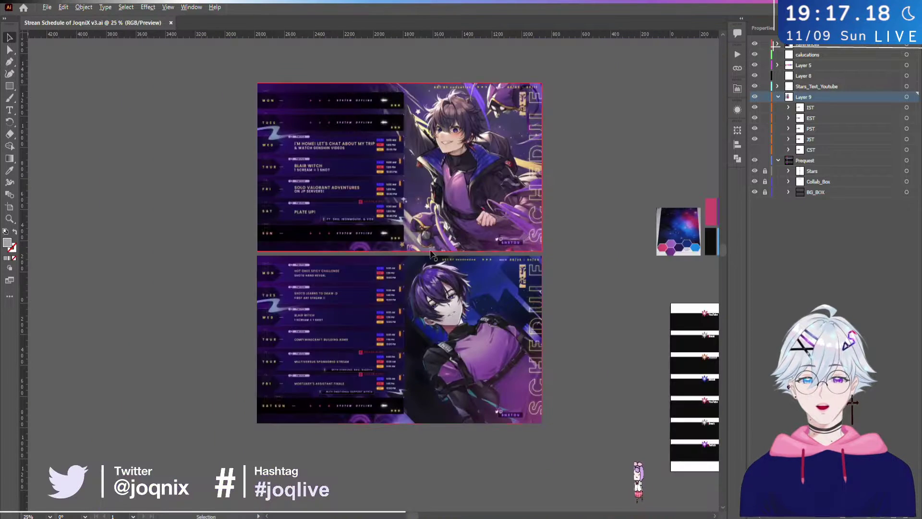
pyautogui.moveTo(585, 325); pyautogui.dragTo(337, 253)
pyautogui.moveTo(595, 297); pyautogui.dragTo(428, 278)
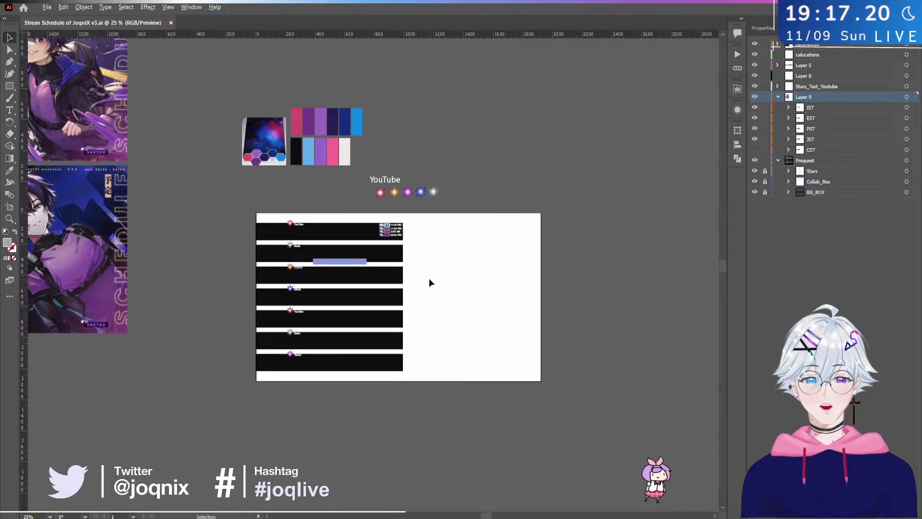
pyautogui.scroll(3, 428, 278)
pyautogui.scroll(-1, 353, 260)
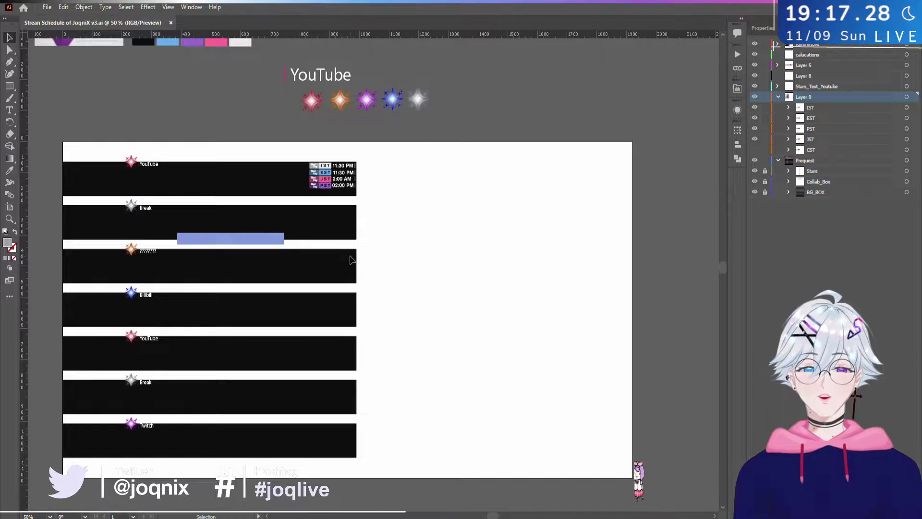
# - Select the IST, EST, PST and JST time labels, check them along the bars, then deselect
pyautogui.moveTo(366, 144); pyautogui.dragTo(293, 457)
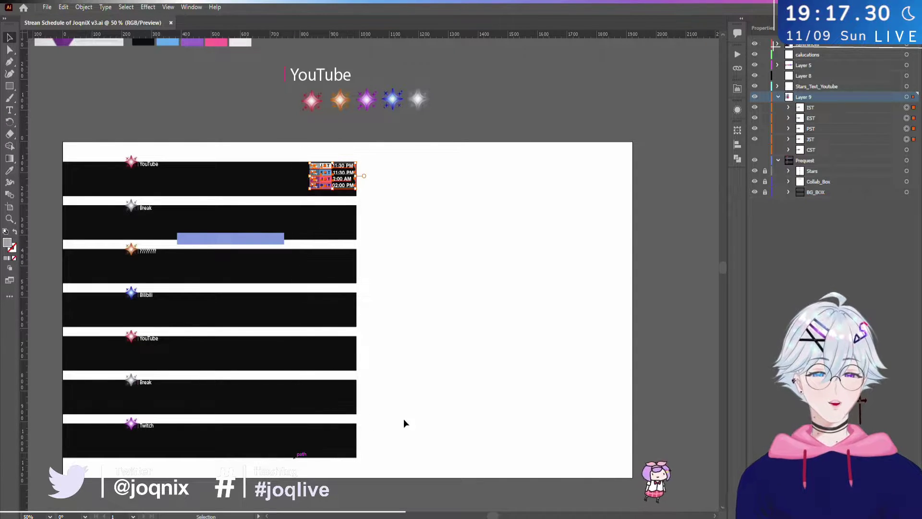
pyautogui.scroll(4, 353, 415)
pyautogui.moveTo(390, 393); pyautogui.dragTo(542, 253)
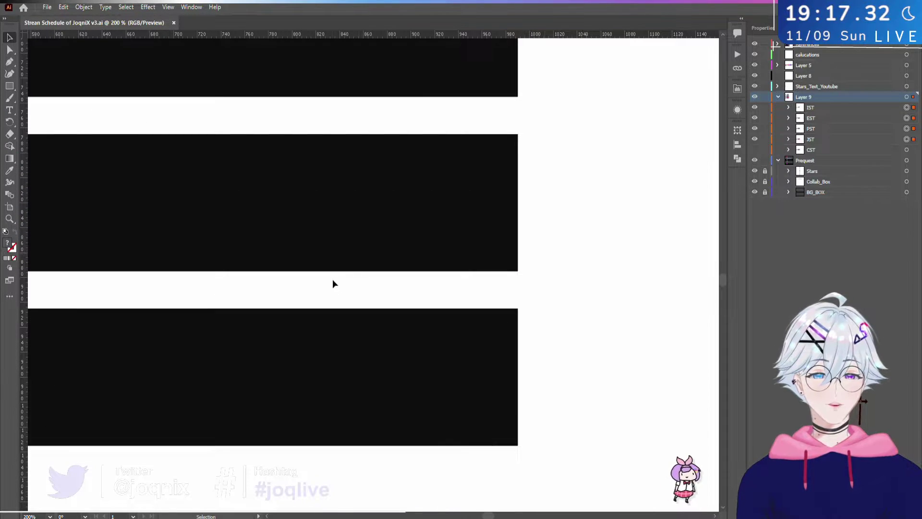
pyautogui.scroll(-1, 330, 126)
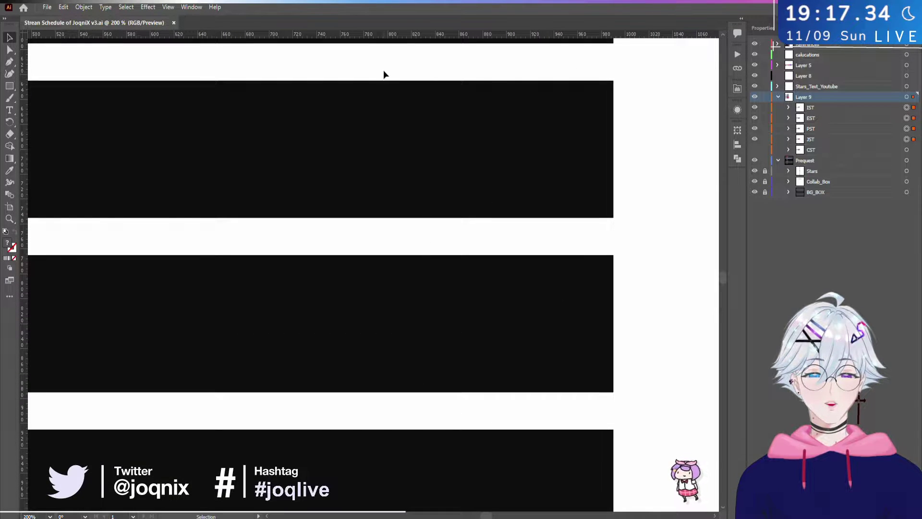
pyautogui.scroll(-1, 383, 62)
pyautogui.scroll(1, 383, 65)
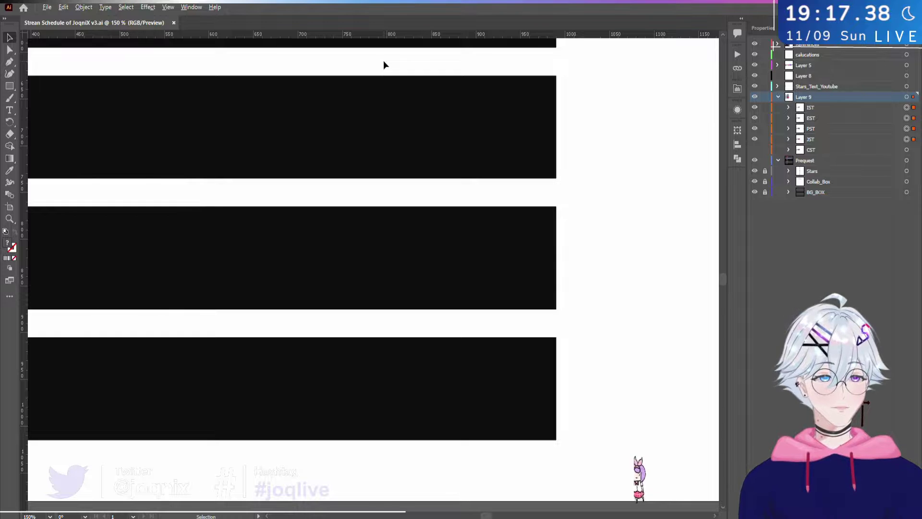
pyautogui.scroll(-3, 383, 60)
pyautogui.click(489, 203)
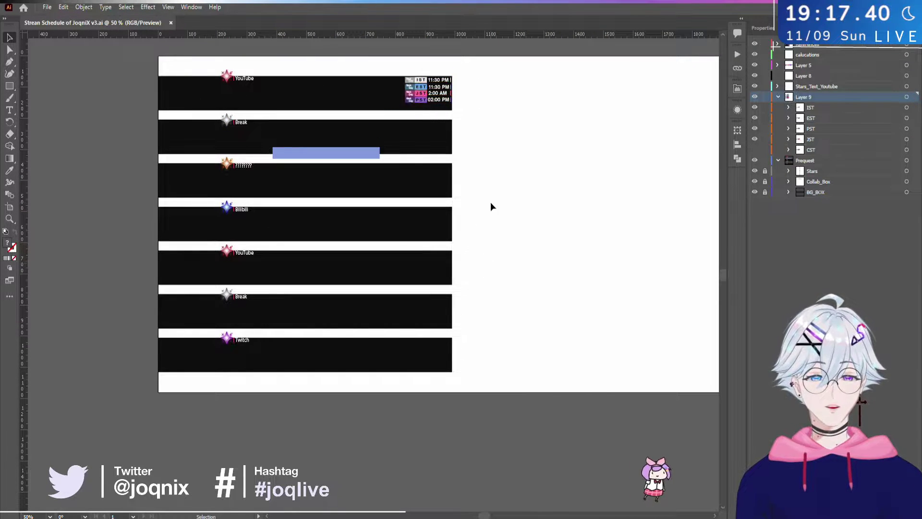
# - Zoom out to the whole schedule artboard and marquee-select objects across the rows
pyautogui.scroll(1, 330, 69)
pyautogui.scroll(3, 300, 70)
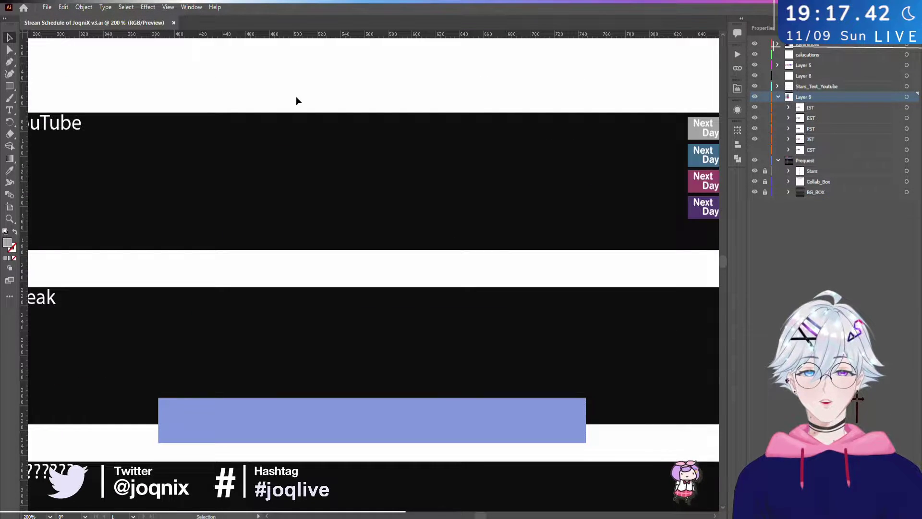
pyautogui.scroll(2, 296, 99)
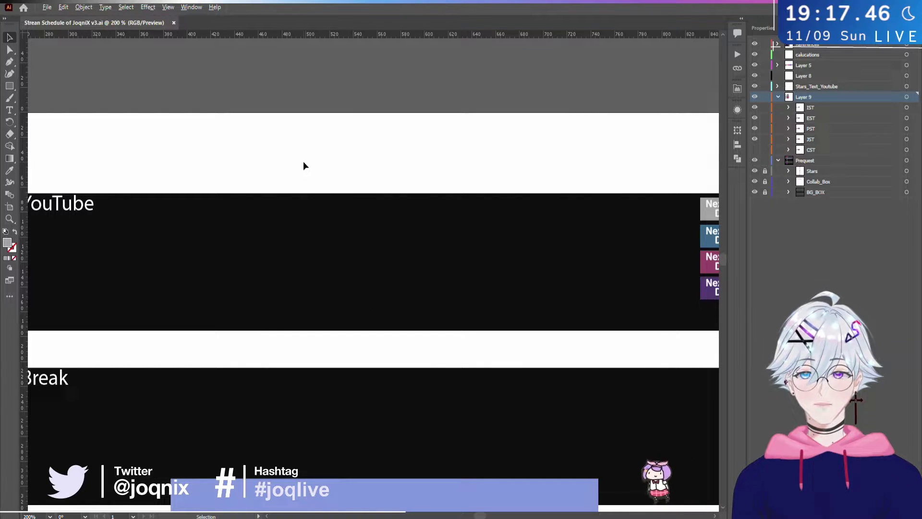
pyautogui.scroll(-4, 303, 161)
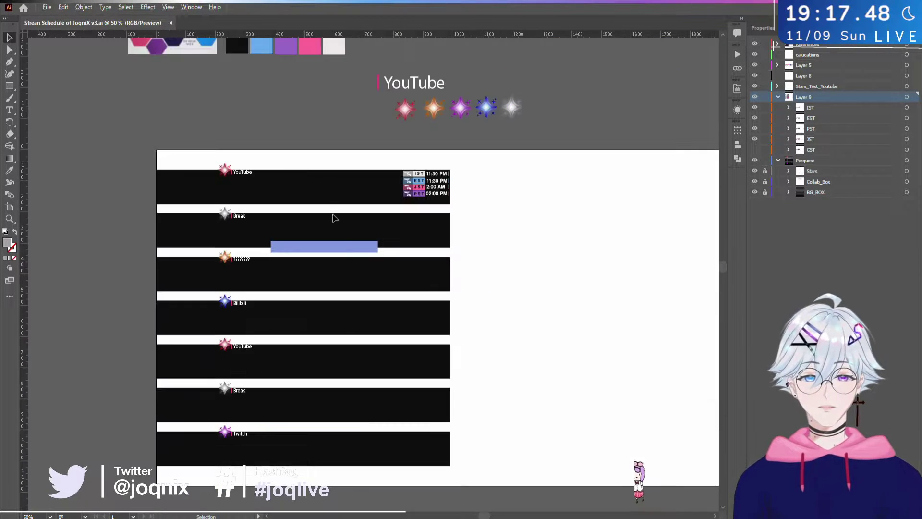
pyautogui.moveTo(344, 341); pyautogui.dragTo(340, 168)
pyautogui.scroll(4, 343, 308)
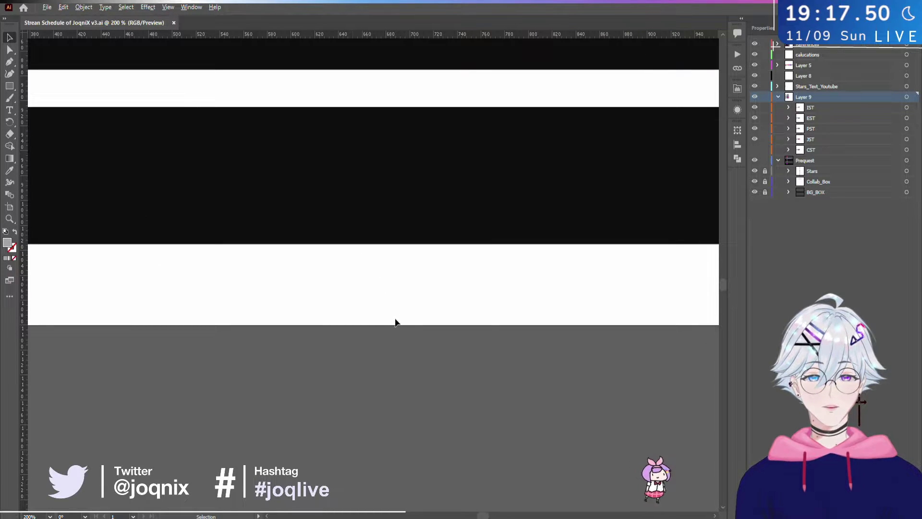
pyautogui.scroll(-6, 375, 290)
pyautogui.moveTo(505, 161); pyautogui.dragTo(424, 165)
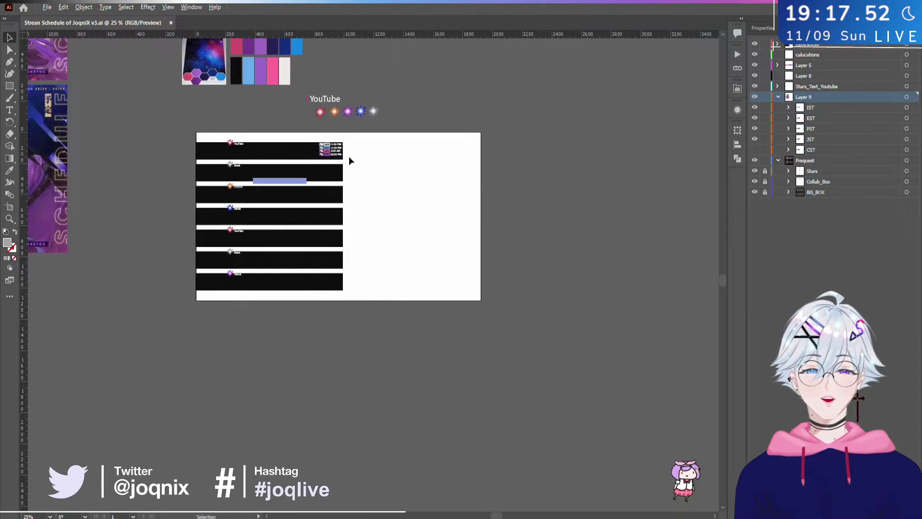
pyautogui.scroll(2, 350, 157)
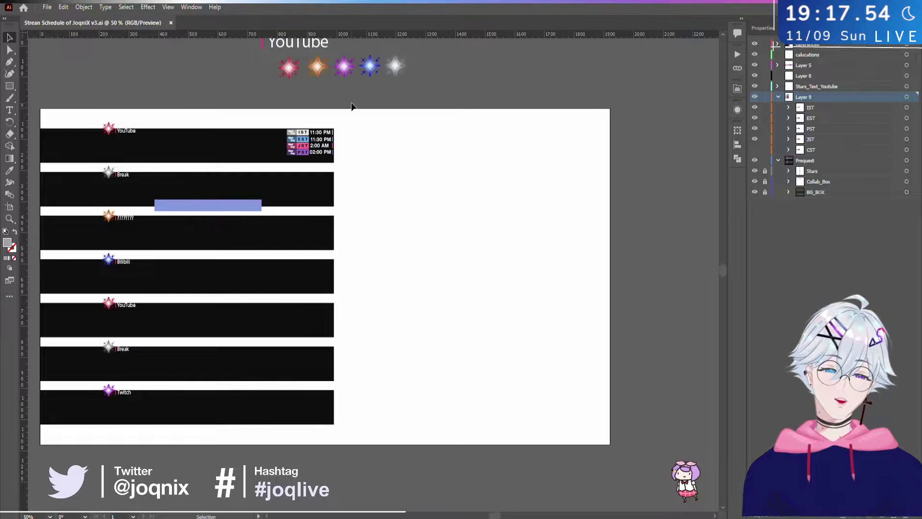
pyautogui.moveTo(347, 120); pyautogui.dragTo(78, 438)
pyautogui.scroll(4, 342, 142)
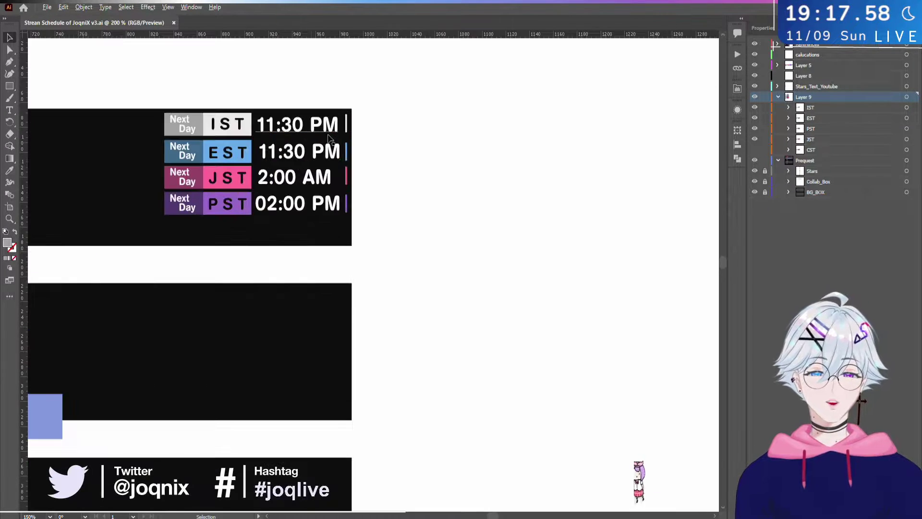
pyautogui.scroll(3, 259, 149)
pyautogui.scroll(-2, 216, 149)
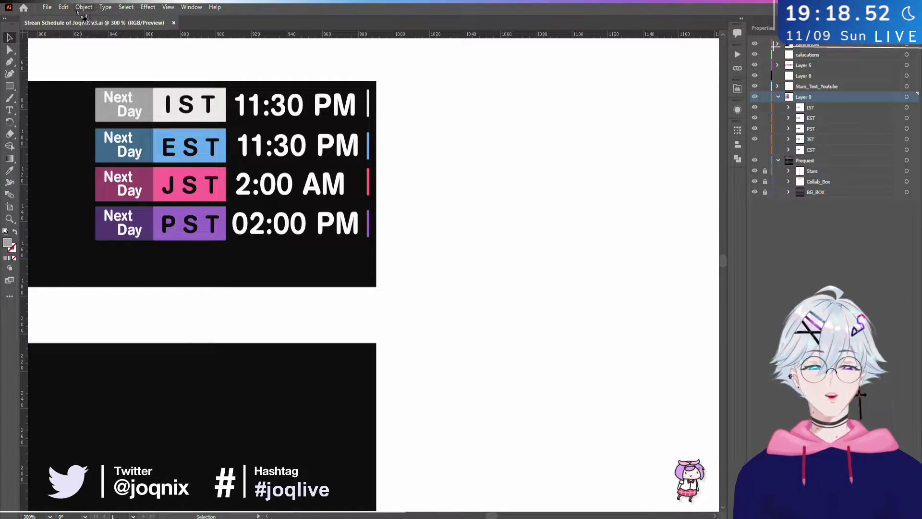
# - Hide the IST, EST, JST and PST time-zone groups with Ctrl+3
pyautogui.scroll(-2, 85, 21)
pyautogui.moveTo(212, 98); pyautogui.dragTo(431, 150)
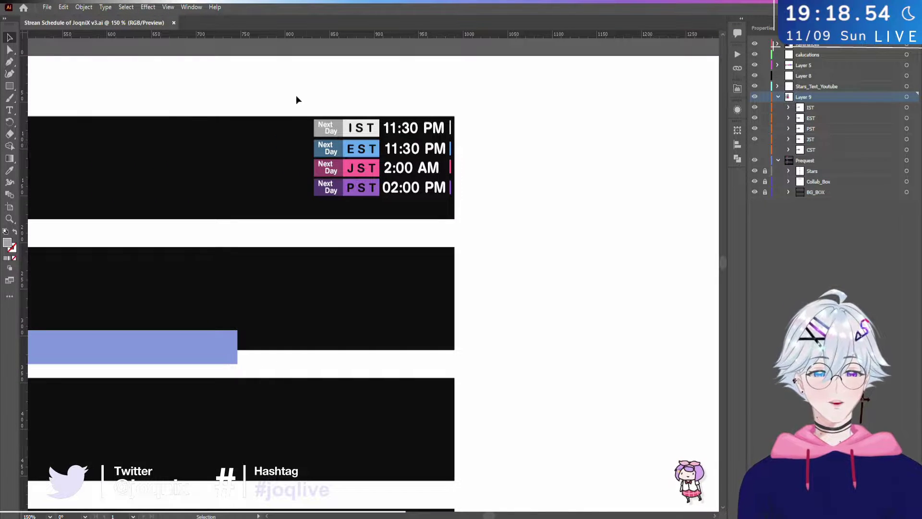
pyautogui.moveTo(296, 95); pyautogui.dragTo(495, 219)
pyautogui.scroll(-2, 495, 218)
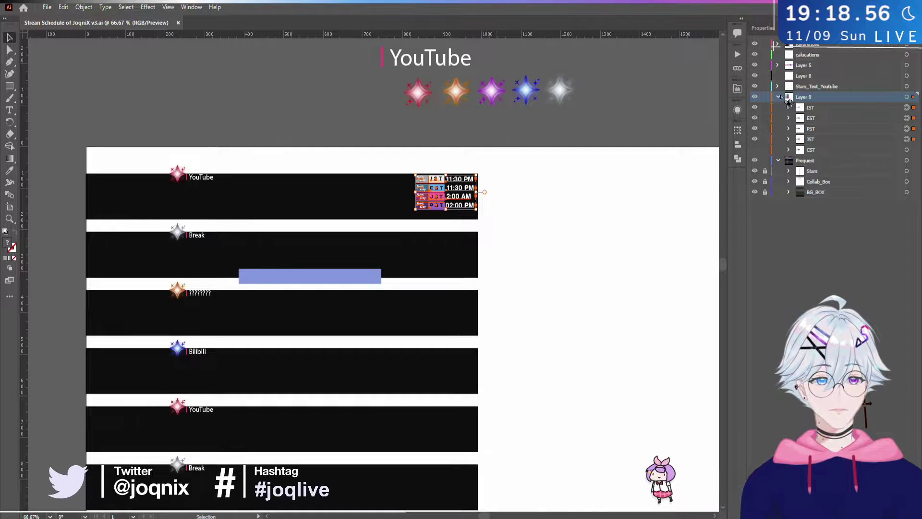
pyautogui.hotkey('ctrl', '3')
# - Collapse and lock Layer 9, briefly opening and closing the File menu
pyautogui.click(765, 97)
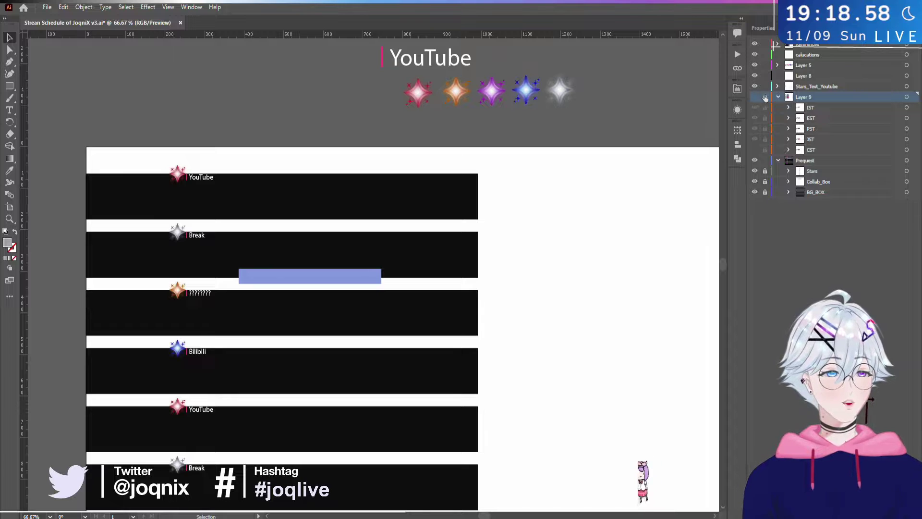
pyautogui.click(778, 97)
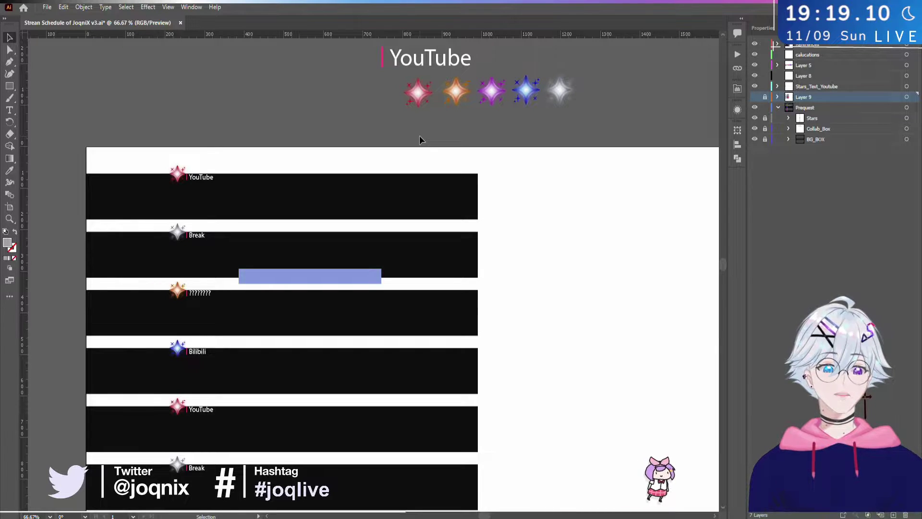
pyautogui.click(47, 7)
pyautogui.click(294, 64)
pyautogui.moveTo(525, 311); pyautogui.dragTo(412, 202)
pyautogui.scroll(-2, 537, 220)
pyautogui.scroll(1, 375, 201)
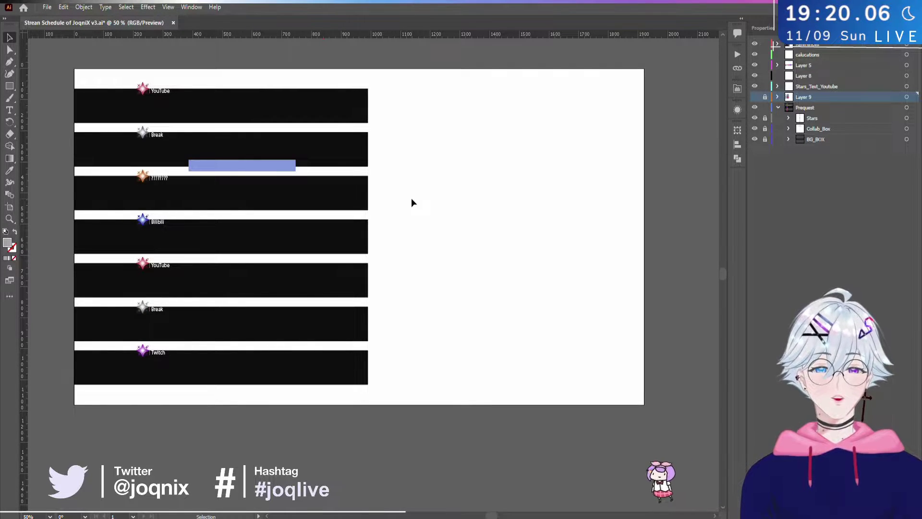
pyautogui.moveTo(71, 62); pyautogui.dragTo(484, 412)
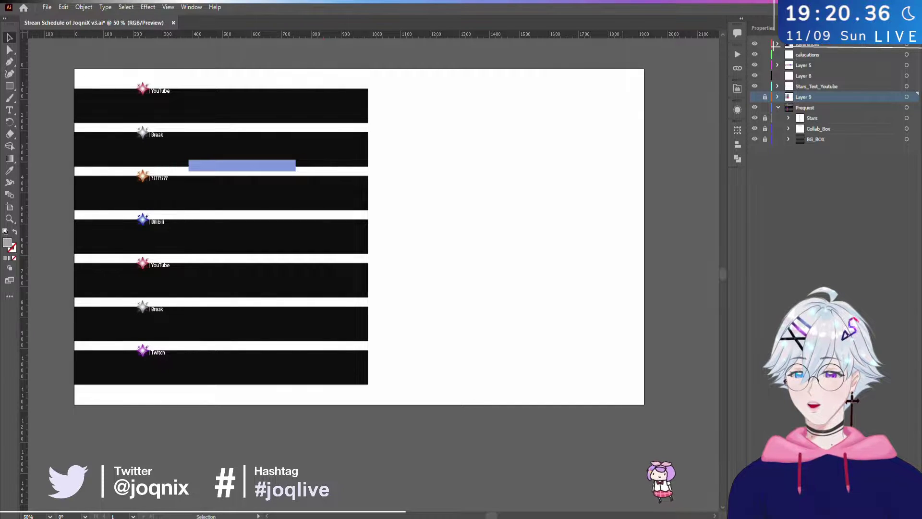
pyautogui.scroll(1, 223, 186)
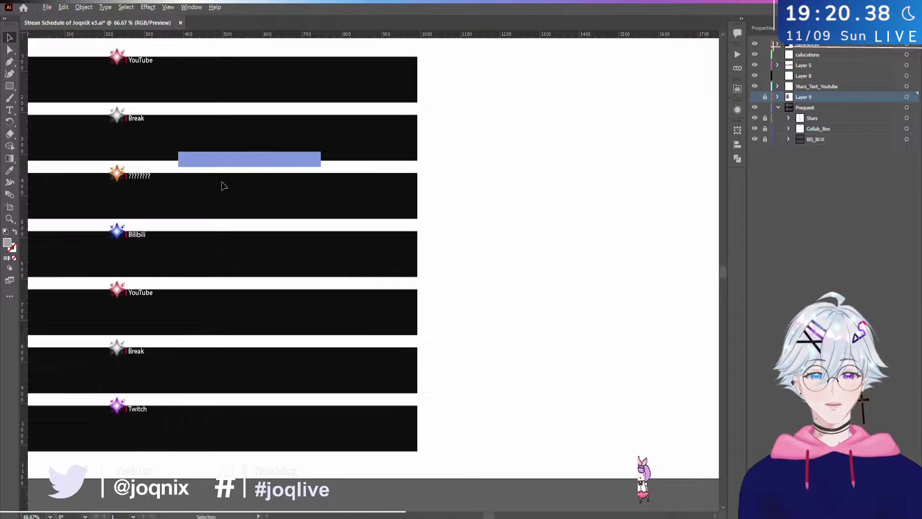
pyautogui.moveTo(221, 185); pyautogui.dragTo(263, 229)
pyautogui.scroll(1, 264, 228)
pyautogui.moveTo(208, 169); pyautogui.dragTo(399, 200)
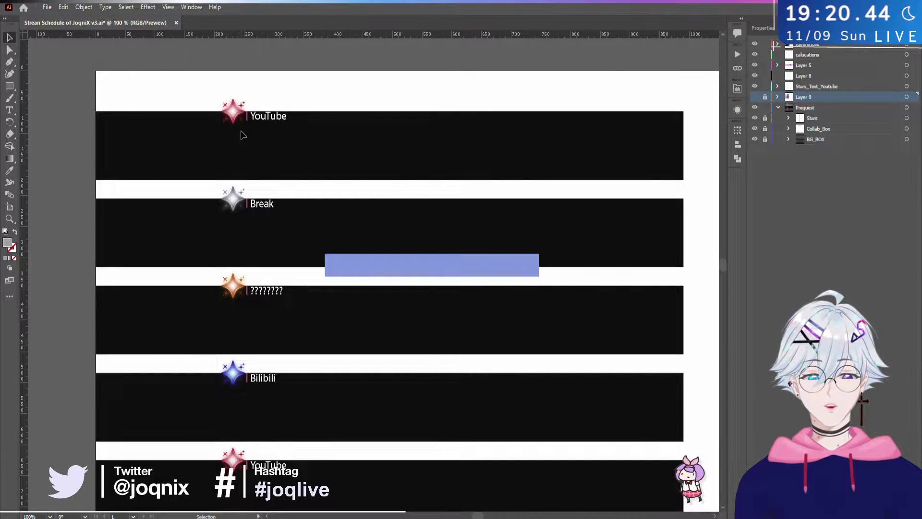
pyautogui.scroll(1, 238, 130)
pyautogui.scroll(-1, 239, 130)
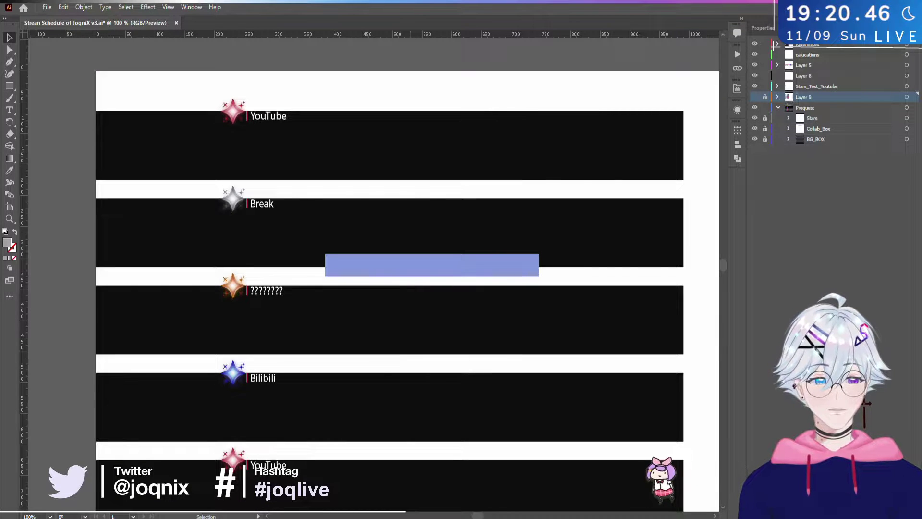
# - Switch to Discord, keep the current audio device, and open the #schedules image at original size
pyautogui.click(409, 487)
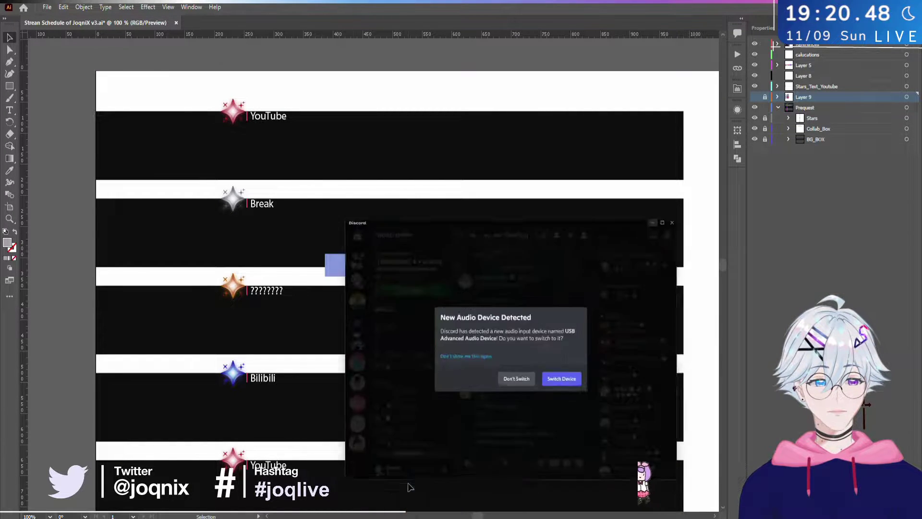
pyautogui.click(555, 325)
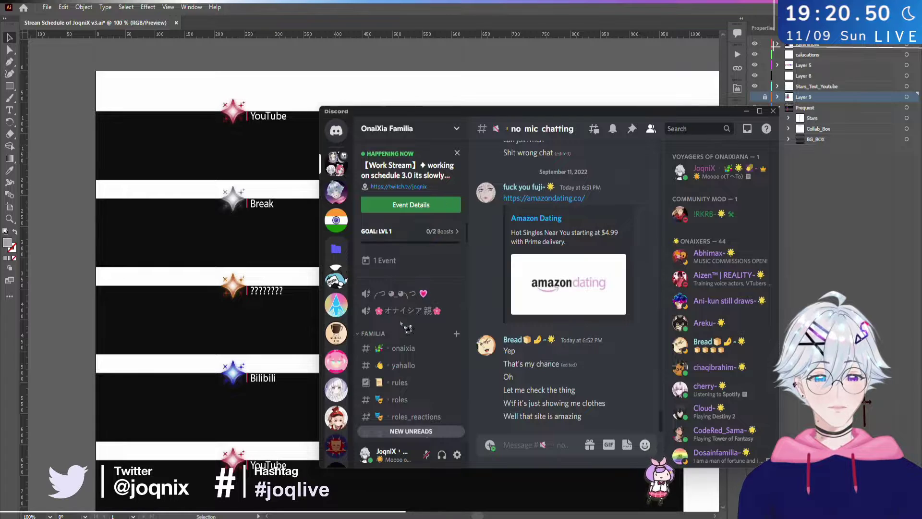
pyautogui.scroll(-10, 406, 327)
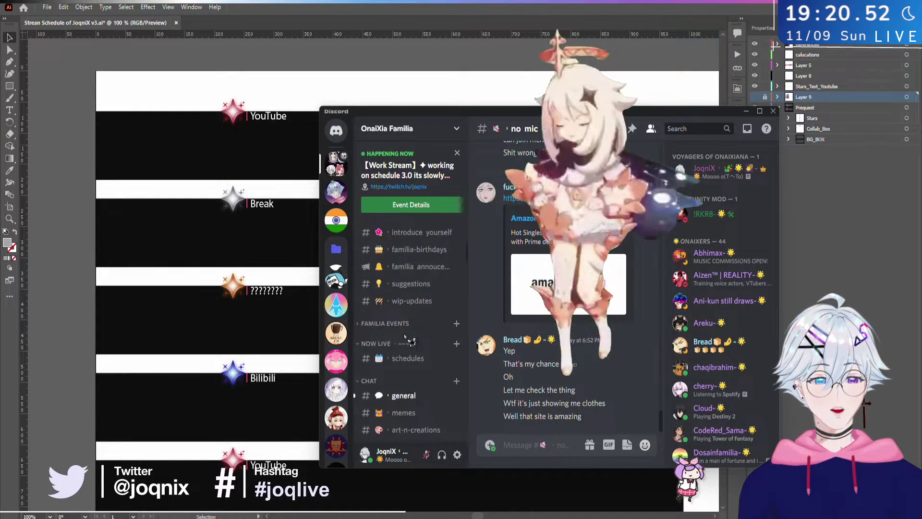
pyautogui.click(408, 358)
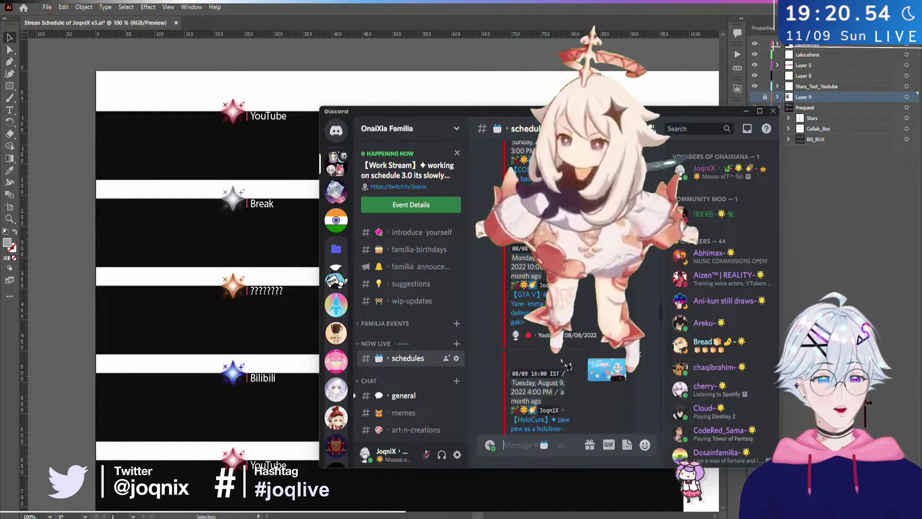
pyautogui.click(561, 358)
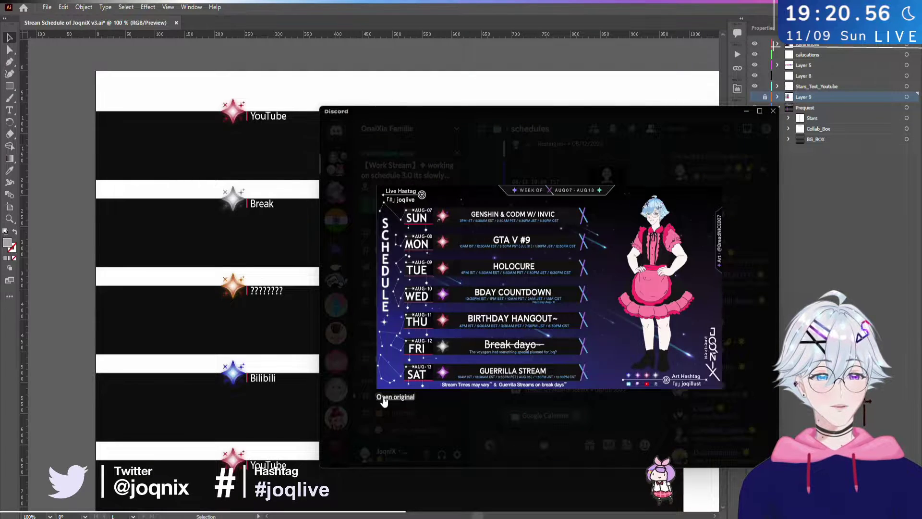
pyautogui.click(383, 398)
# - Confirm the external link and scroll through the Aug 07–Aug 13 schedule image
pyautogui.click(604, 335)
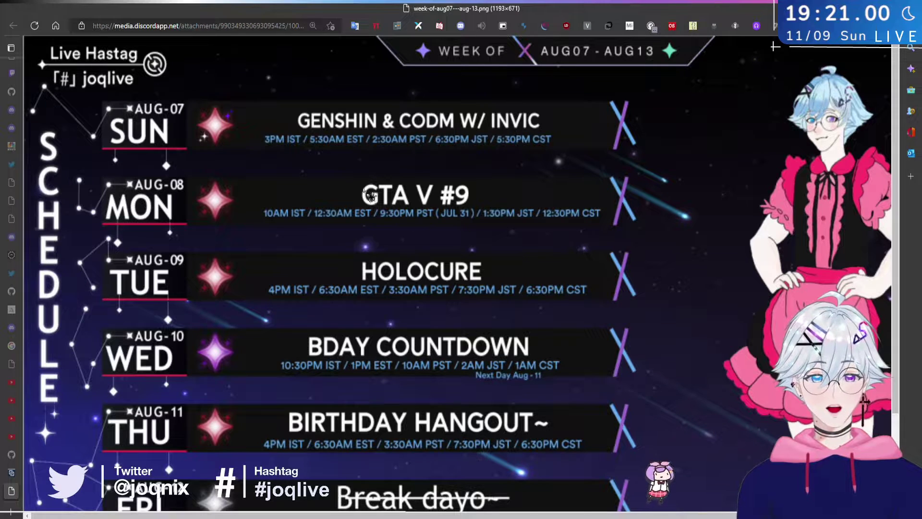
pyautogui.scroll(-3, 284, 181)
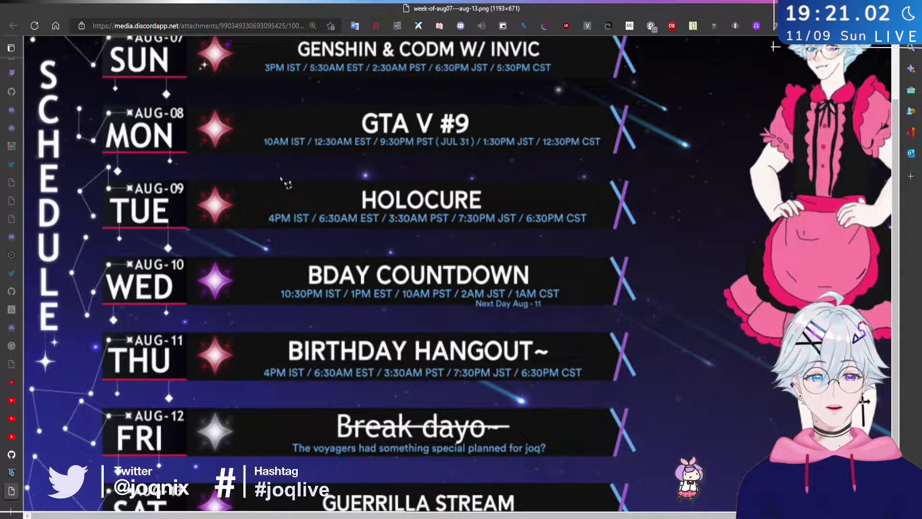
pyautogui.scroll(1, 281, 179)
pyautogui.scroll(-2, 280, 179)
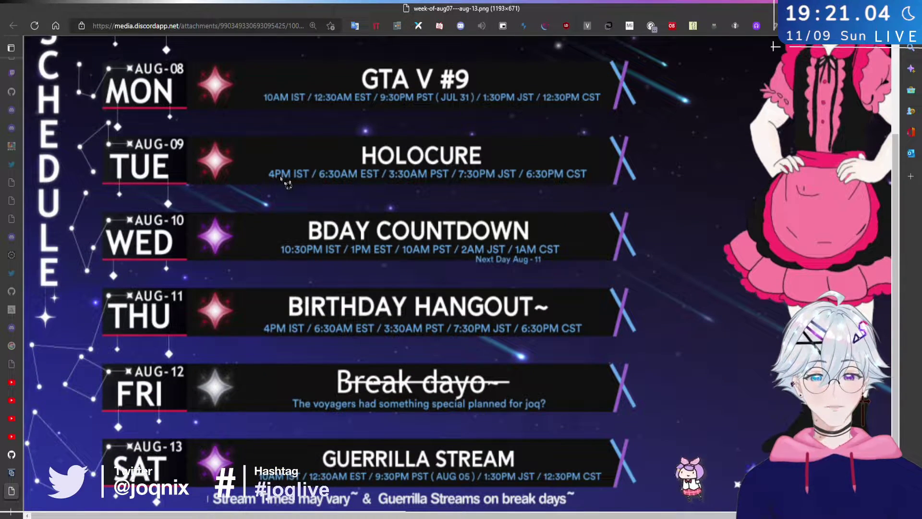
pyautogui.scroll(5, 286, 184)
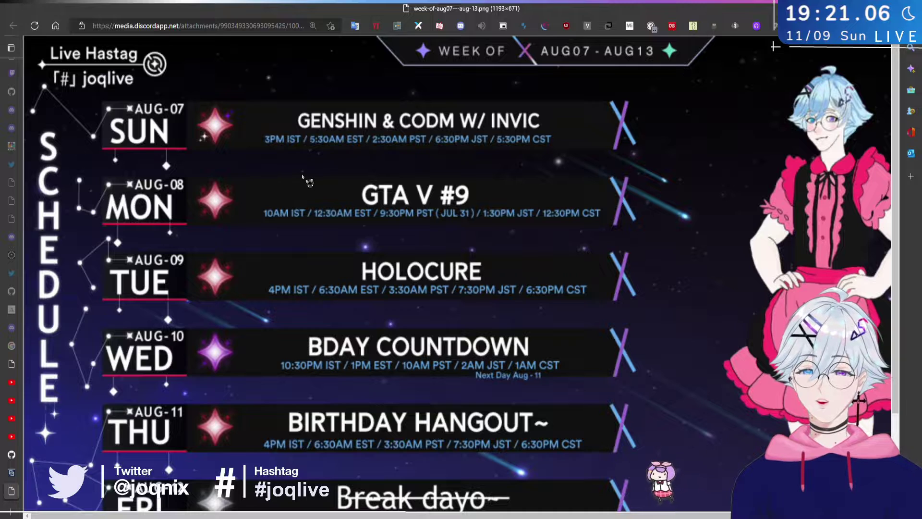
pyautogui.scroll(-3, 307, 181)
pyautogui.scroll(3, 308, 181)
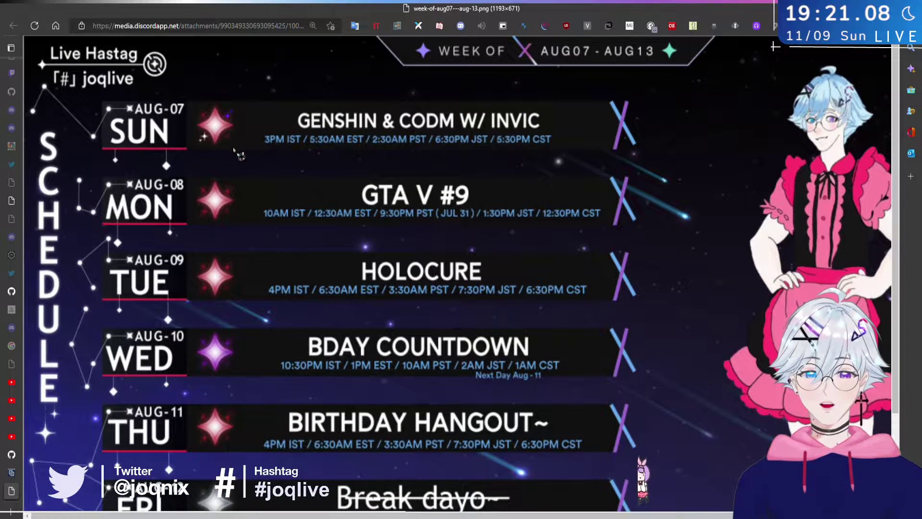
pyautogui.scroll(-3, 236, 151)
pyautogui.scroll(3, 193, 135)
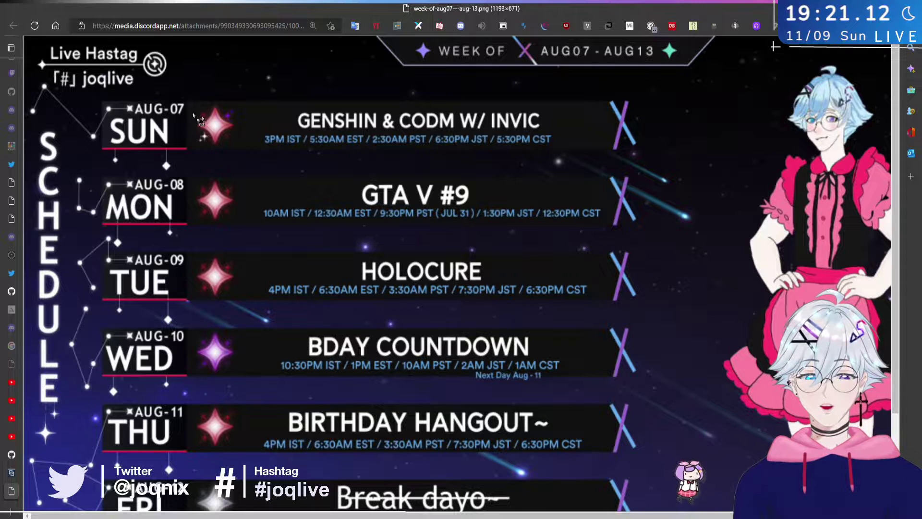
pyautogui.scroll(-3, 147, 142)
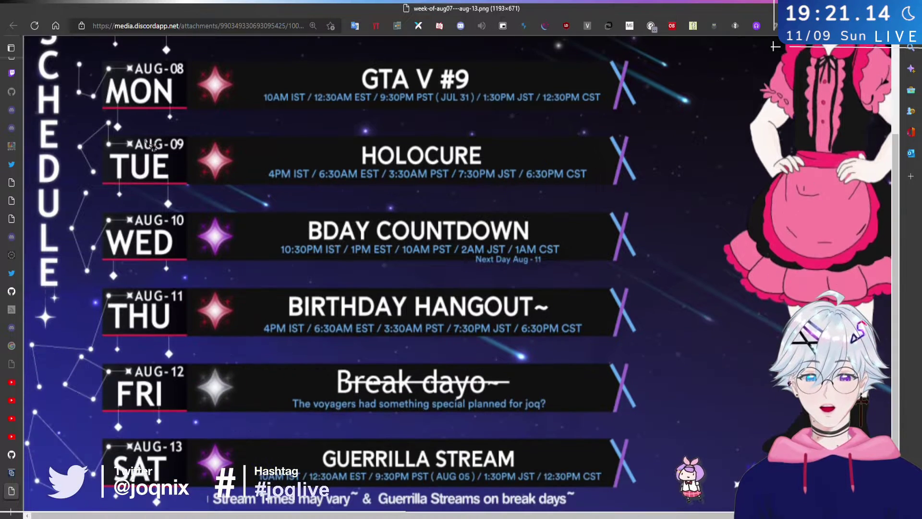
pyautogui.scroll(1, 183, 144)
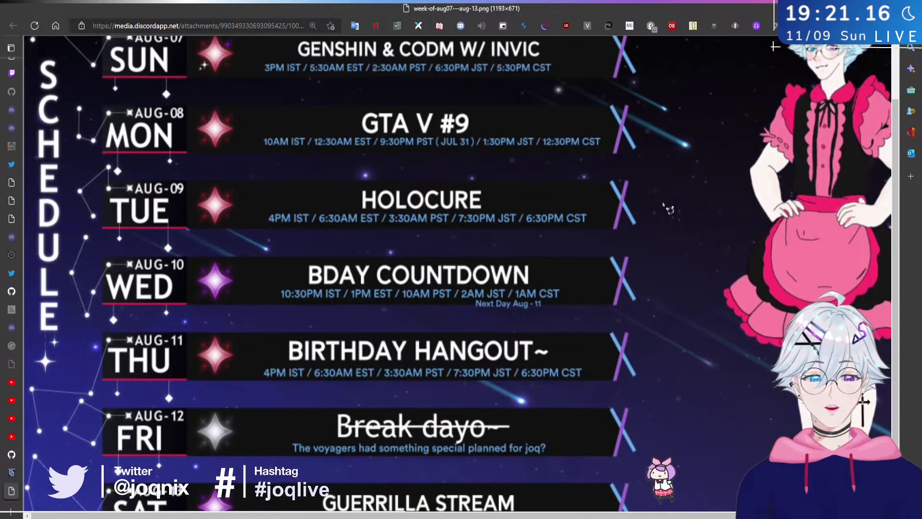
pyautogui.scroll(2, 668, 209)
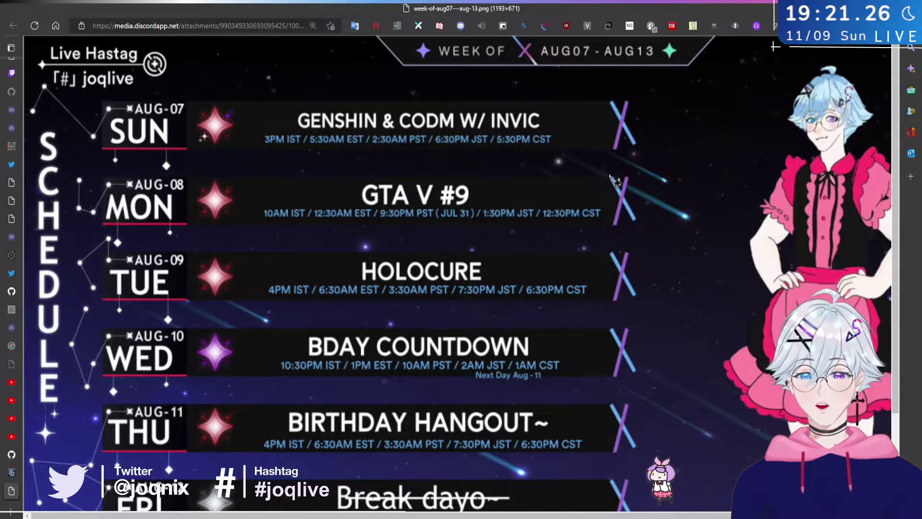
pyautogui.scroll(-3, 594, 167)
pyautogui.scroll(3, 605, 173)
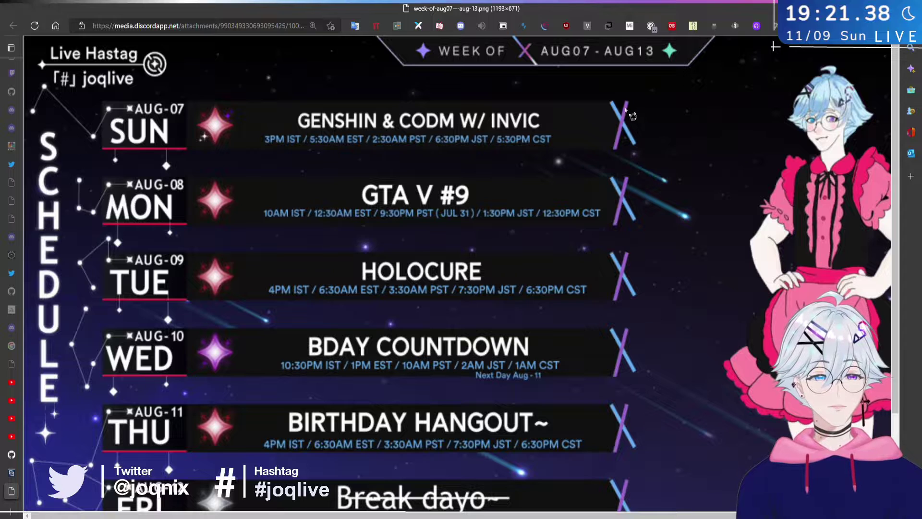
pyautogui.scroll(-3, 624, 185)
pyautogui.scroll(3, 636, 189)
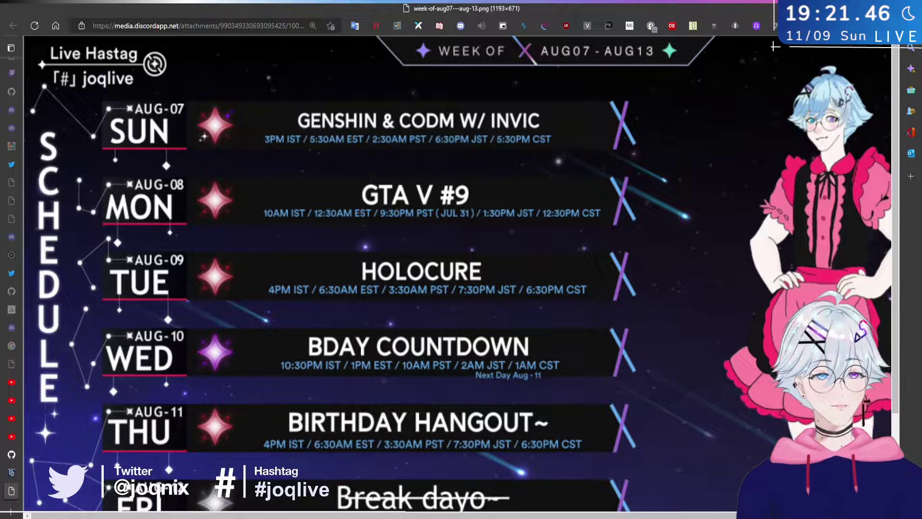
# - Minimize the browser and return to the Stream Schedule of JoqniX v3.ai document
pyautogui.click(865, 7)
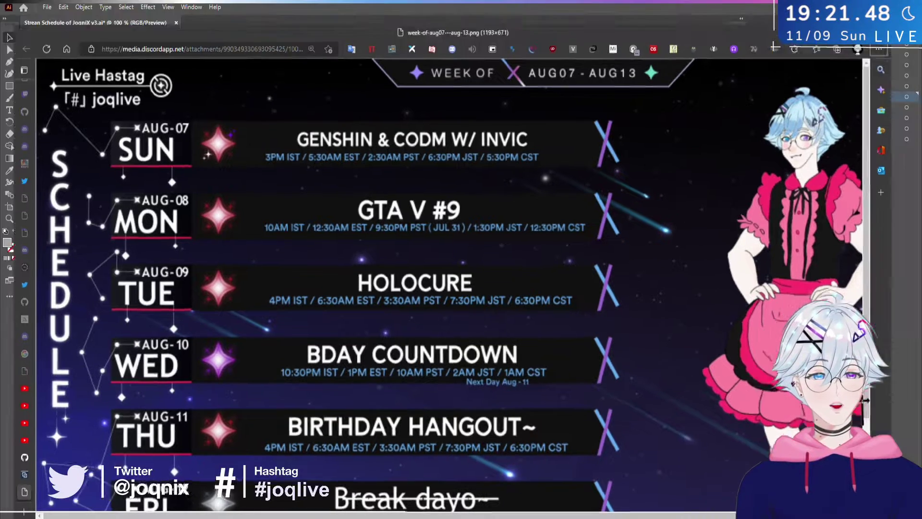
pyautogui.click(576, 82)
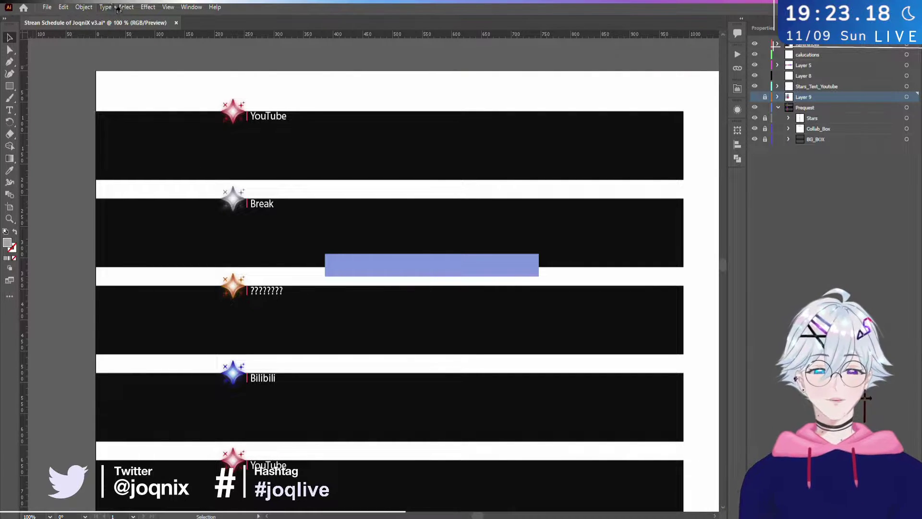
pyautogui.scroll(-1, 492, 140)
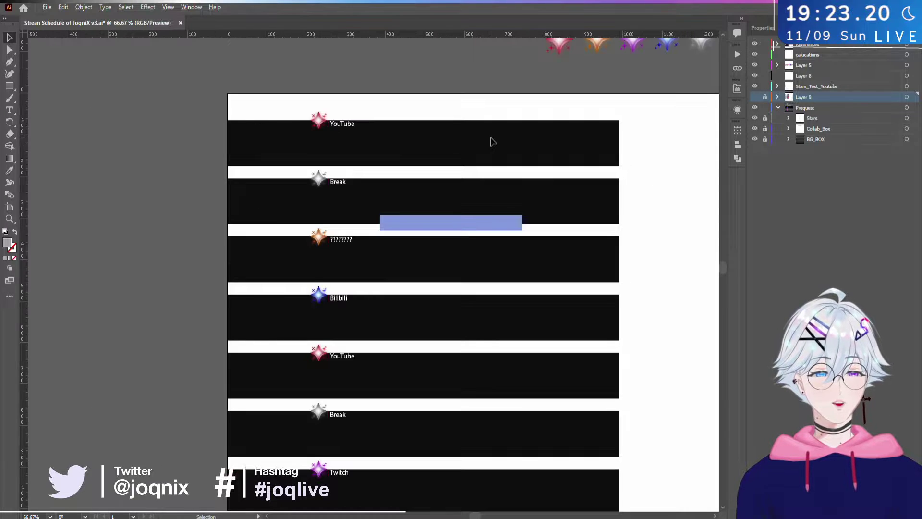
pyautogui.scroll(1, 492, 140)
pyautogui.moveTo(491, 140); pyautogui.dragTo(356, 106)
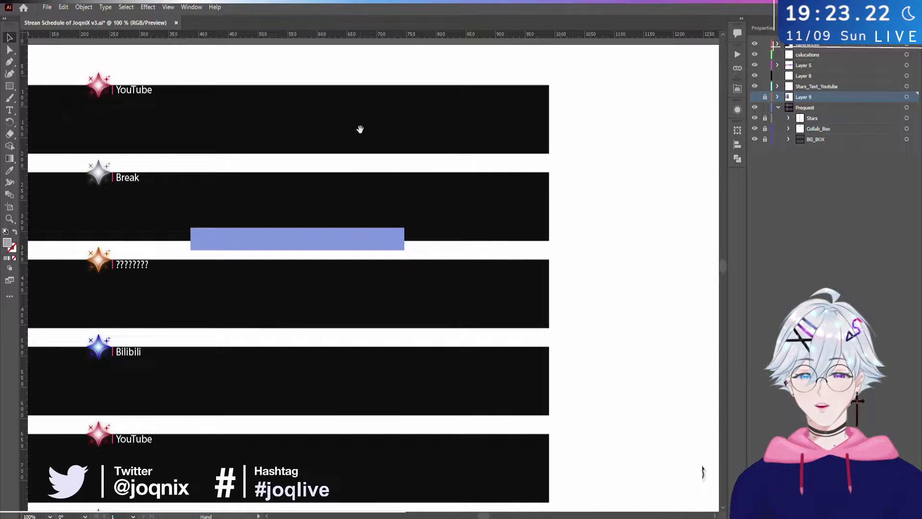
pyautogui.scroll(-1, 360, 130)
pyautogui.moveTo(456, 189); pyautogui.dragTo(513, 167)
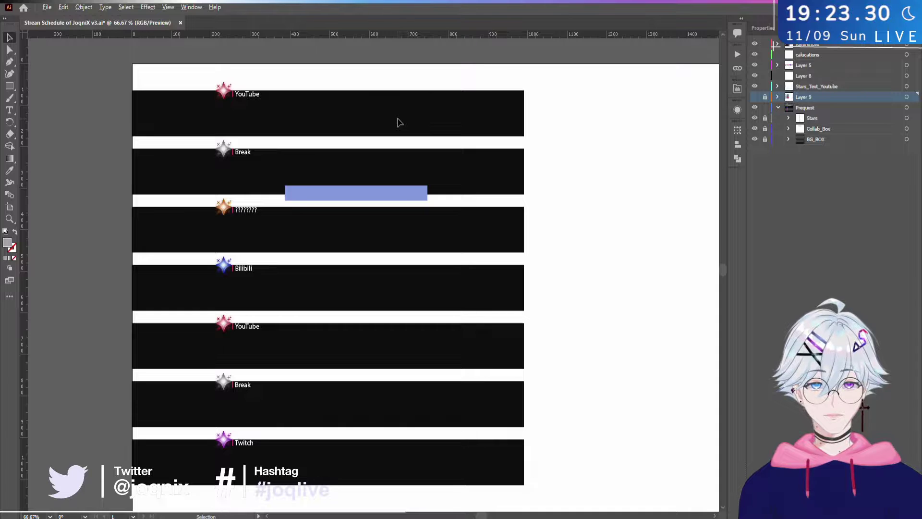
pyautogui.hotkey('ctrl', 'alt', 's')
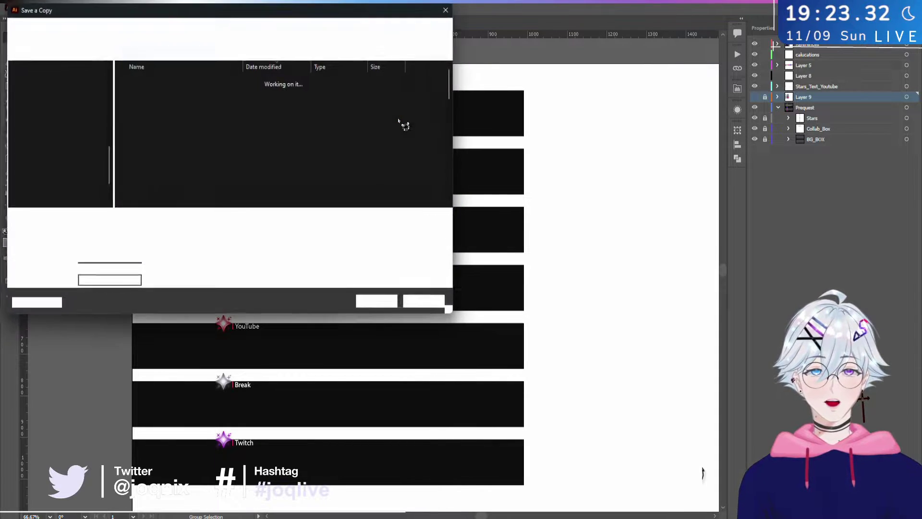
pyautogui.click(424, 302)
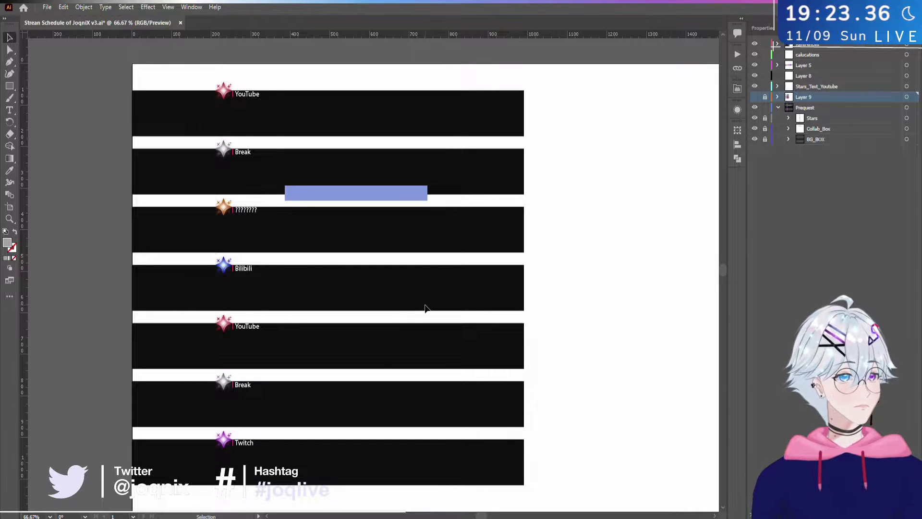
pyautogui.scroll(4, 248, 208)
pyautogui.scroll(-1, 249, 208)
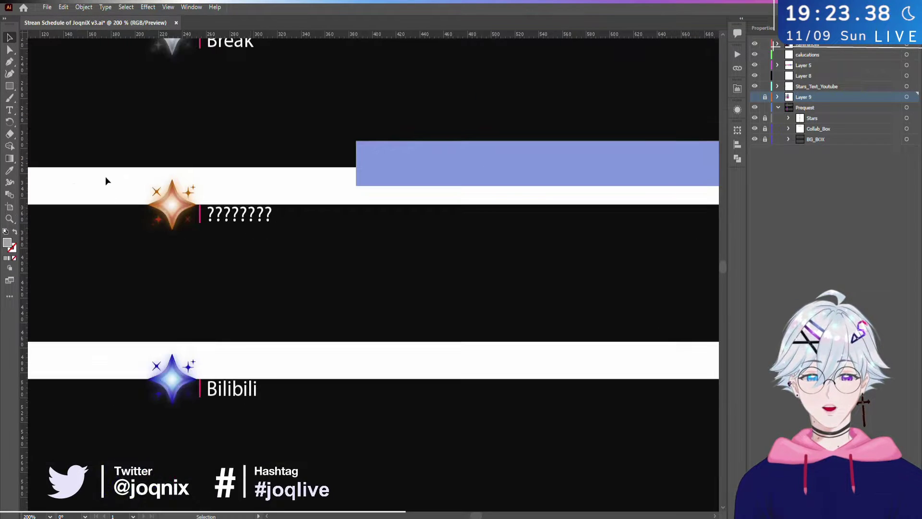
pyautogui.moveTo(70, 184); pyautogui.dragTo(356, 309)
pyautogui.moveTo(146, 179); pyautogui.dragTo(275, 248)
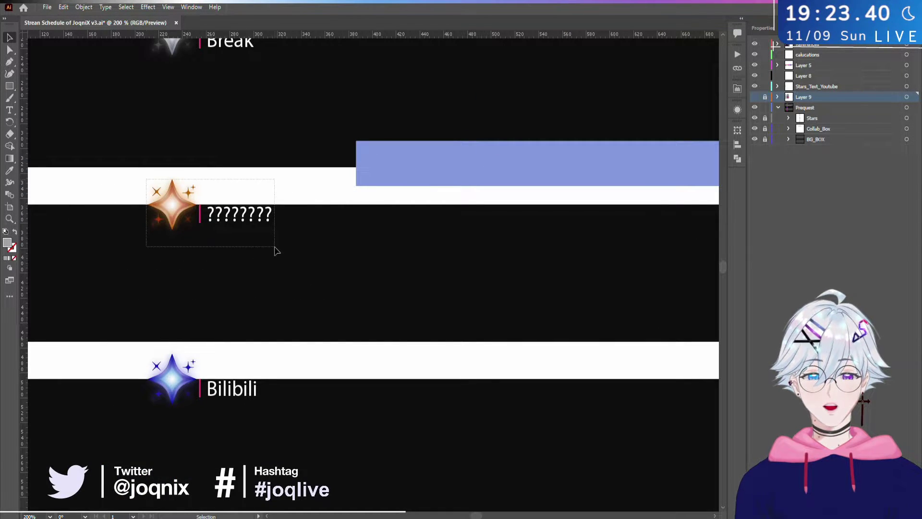
pyautogui.scroll(-4, 275, 247)
pyautogui.moveTo(495, 223); pyautogui.dragTo(438, 208)
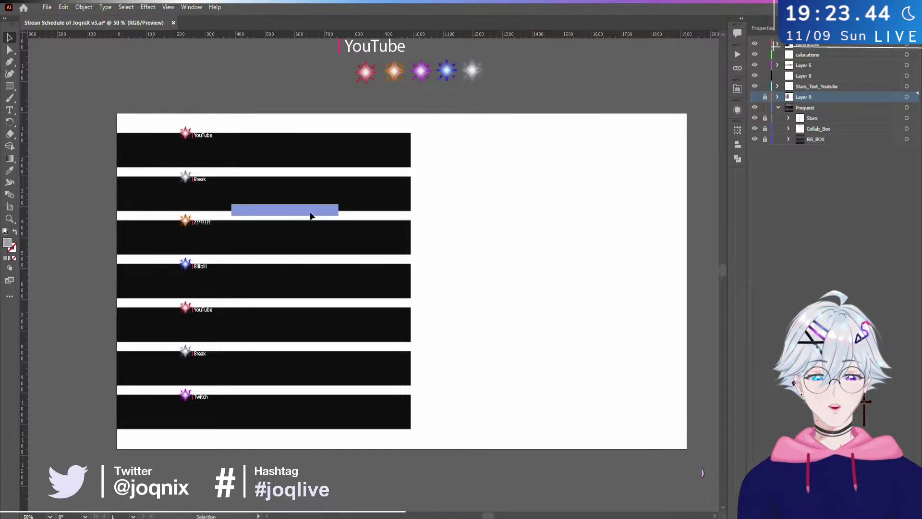
pyautogui.scroll(5, 194, 226)
pyautogui.scroll(-4, 257, 230)
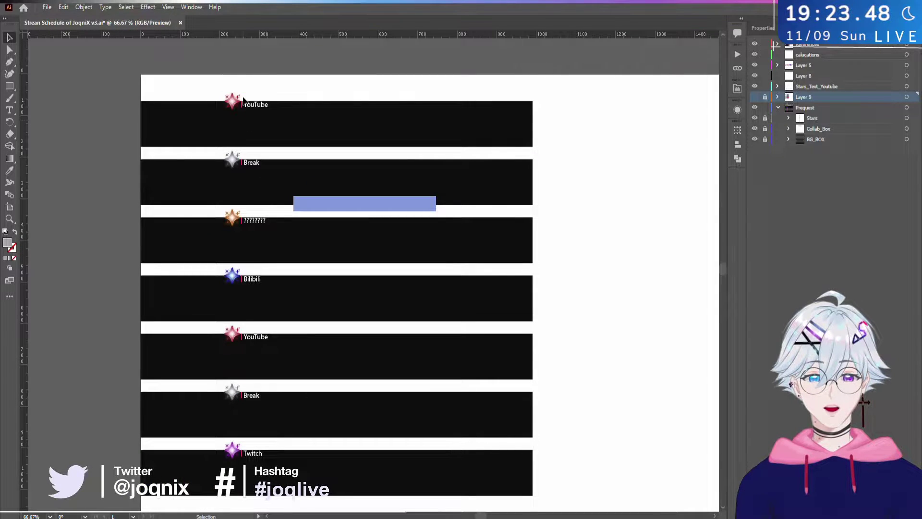
pyautogui.moveTo(216, 84); pyautogui.dragTo(275, 368)
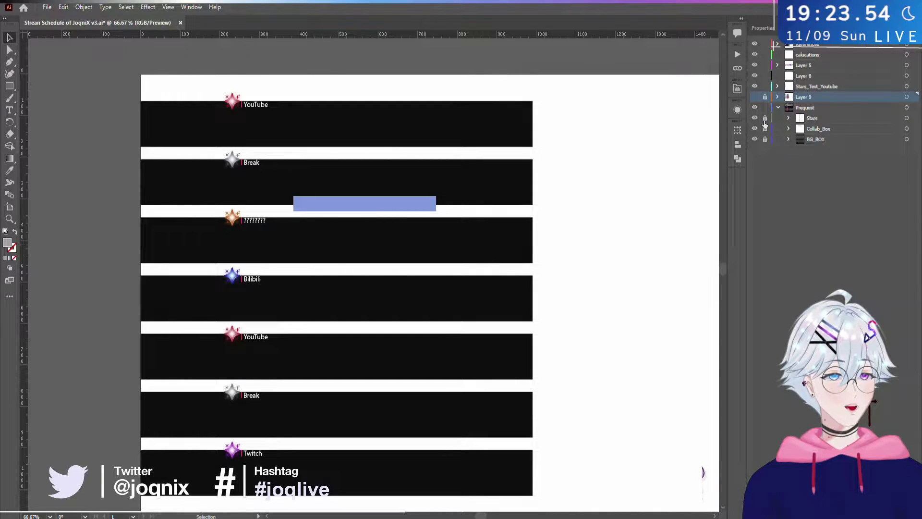
# - Expand the Stars layer and show the hidden SUN, MON and TUE platform label sublayers
pyautogui.click(788, 119)
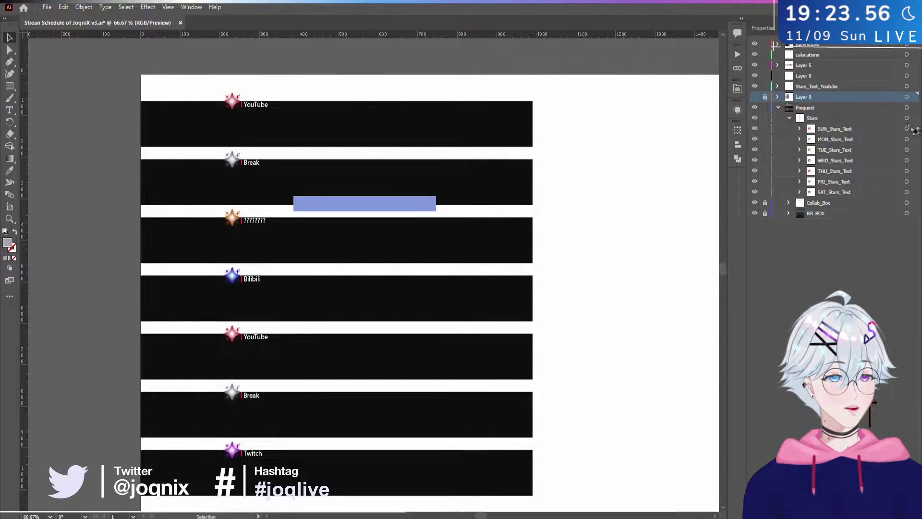
pyautogui.click(800, 129)
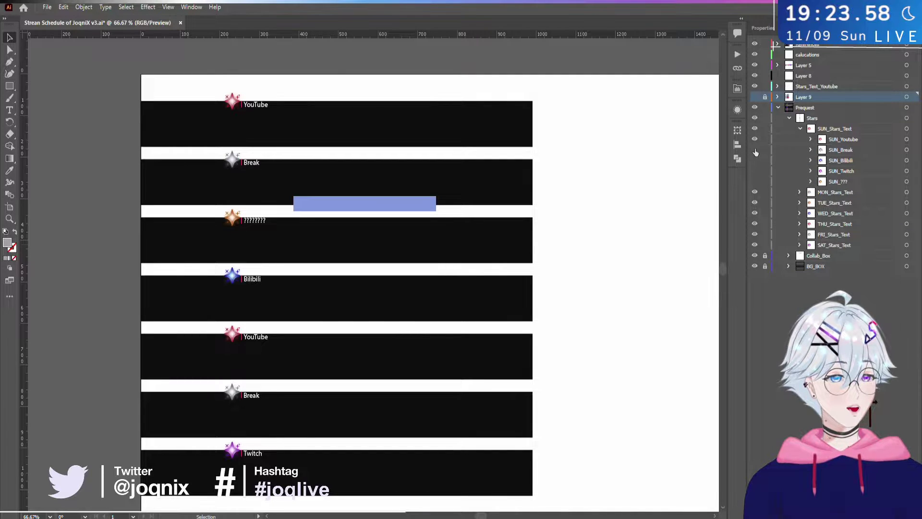
pyautogui.click(754, 172)
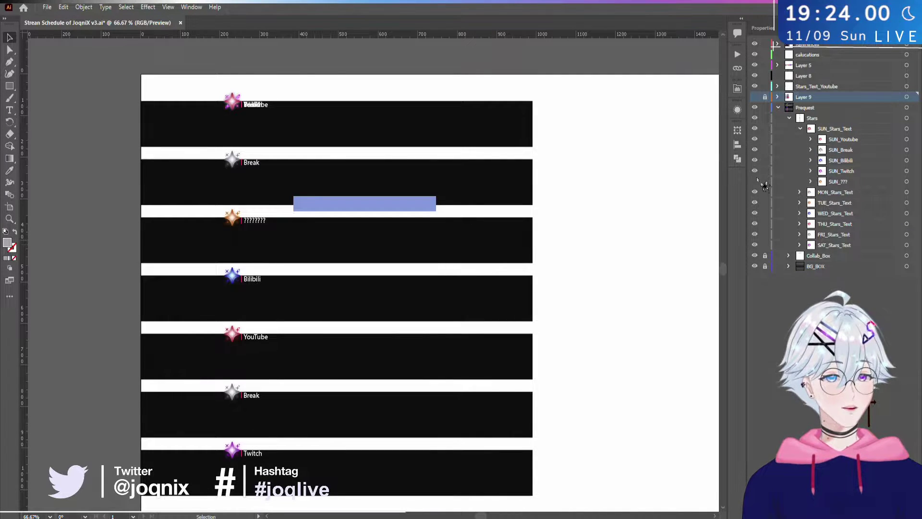
pyautogui.click(754, 181)
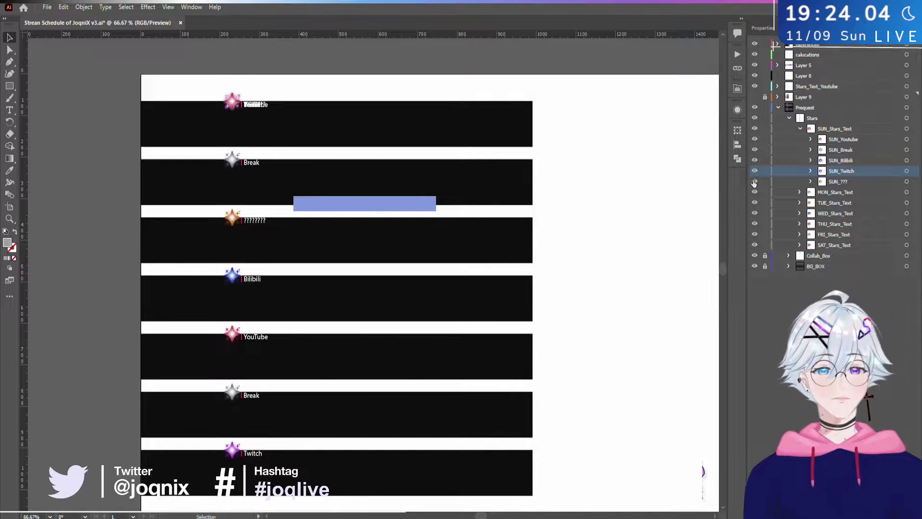
pyautogui.click(799, 193)
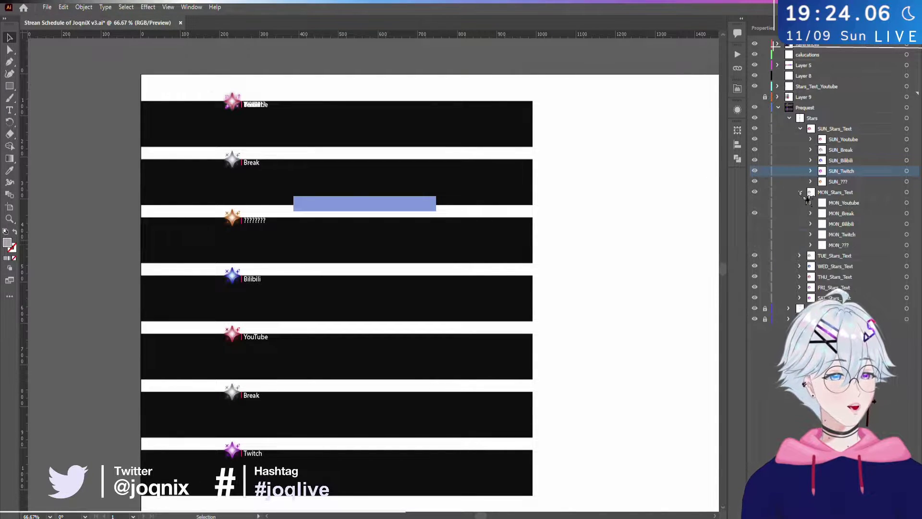
pyautogui.click(754, 203)
pyautogui.moveTo(753, 227); pyautogui.dragTo(754, 245)
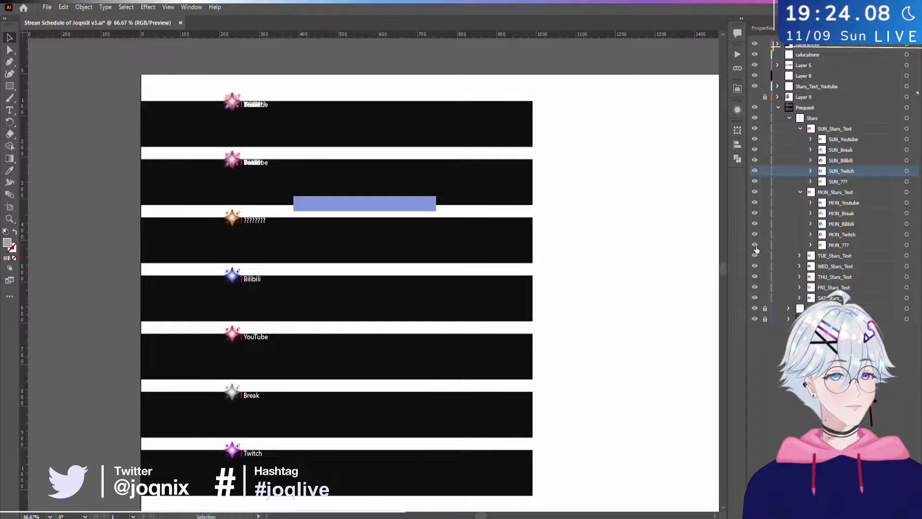
pyautogui.click(754, 266)
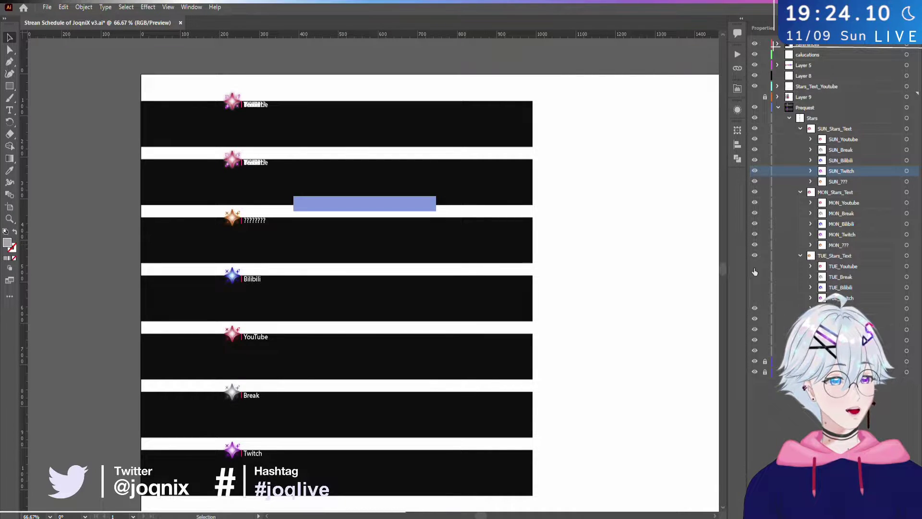
pyautogui.click(754, 277)
pyautogui.moveTo(755, 289); pyautogui.dragTo(755, 298)
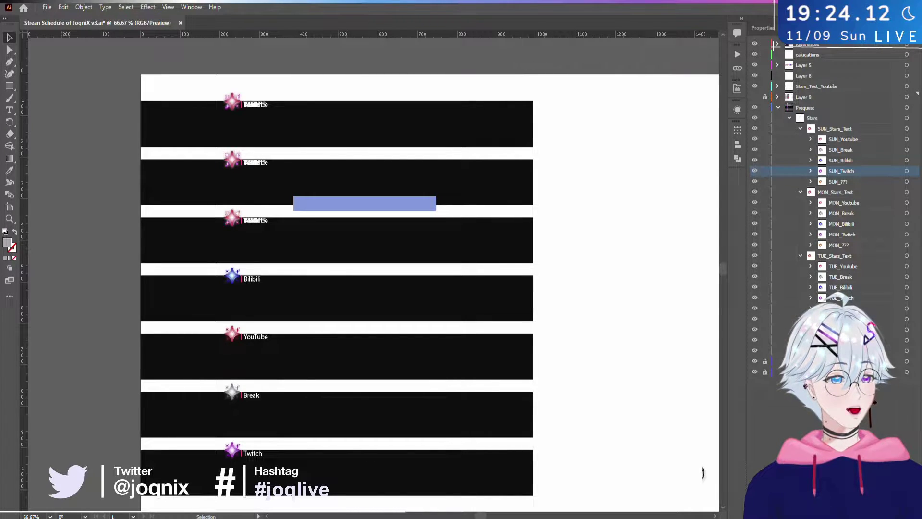
# - Show the hidden platform label sublayers for WED, the fifth bar, FRI and the bottom bar
pyautogui.click(799, 319)
pyautogui.click(755, 329)
pyautogui.click(756, 341)
pyautogui.click(755, 361)
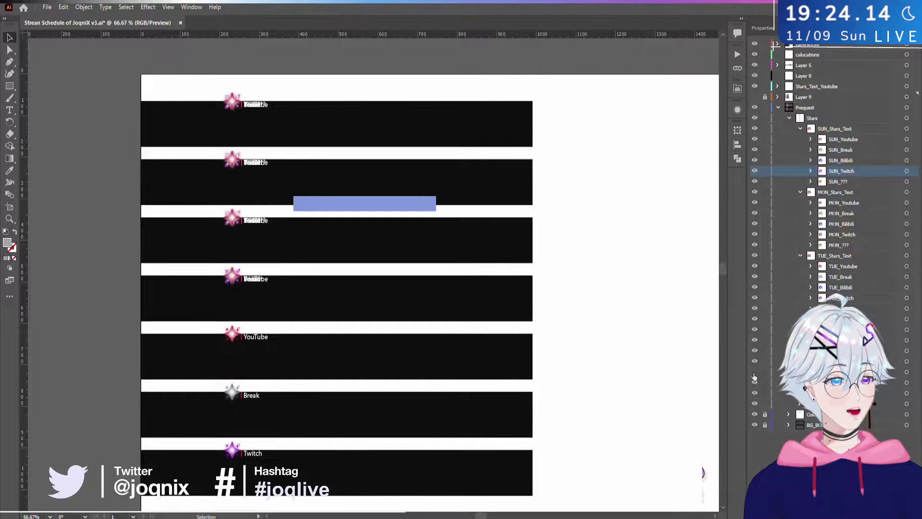
pyautogui.click(755, 373)
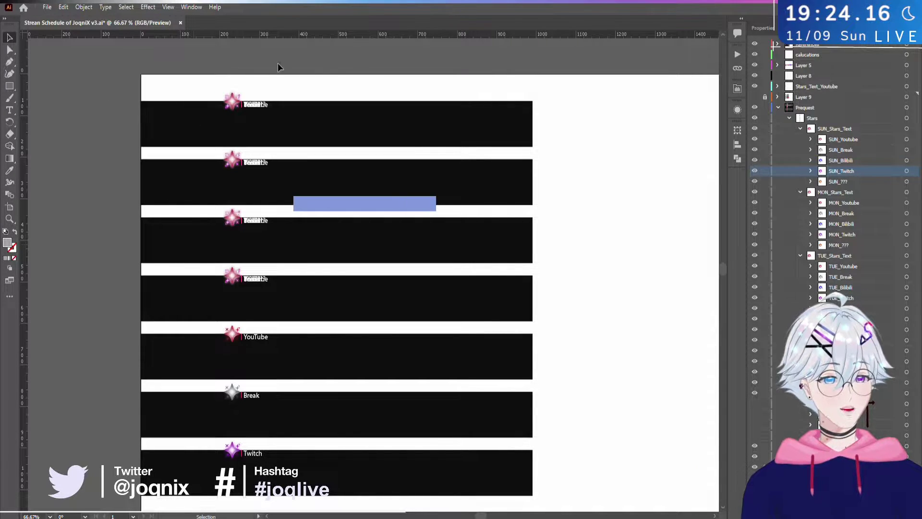
pyautogui.click(755, 405)
pyautogui.moveTo(754, 417); pyautogui.dragTo(756, 444)
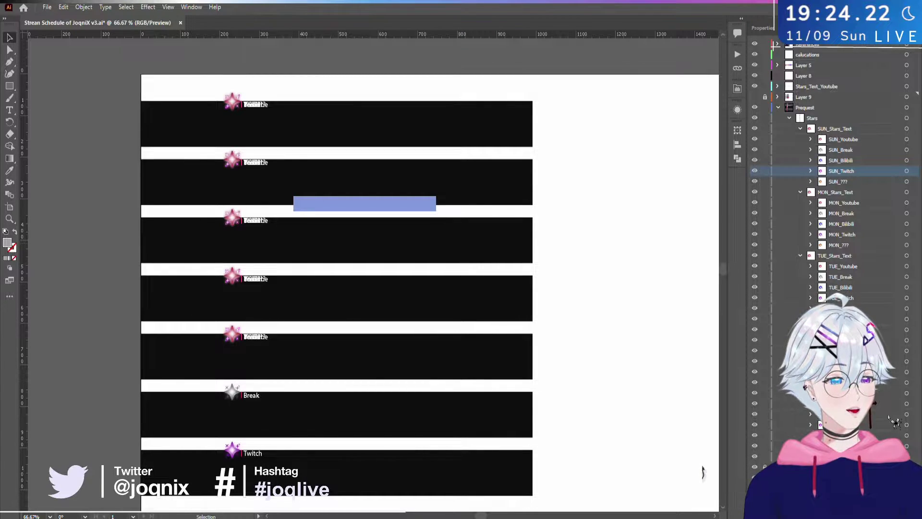
pyautogui.click(800, 445)
pyautogui.scroll(-1, 799, 445)
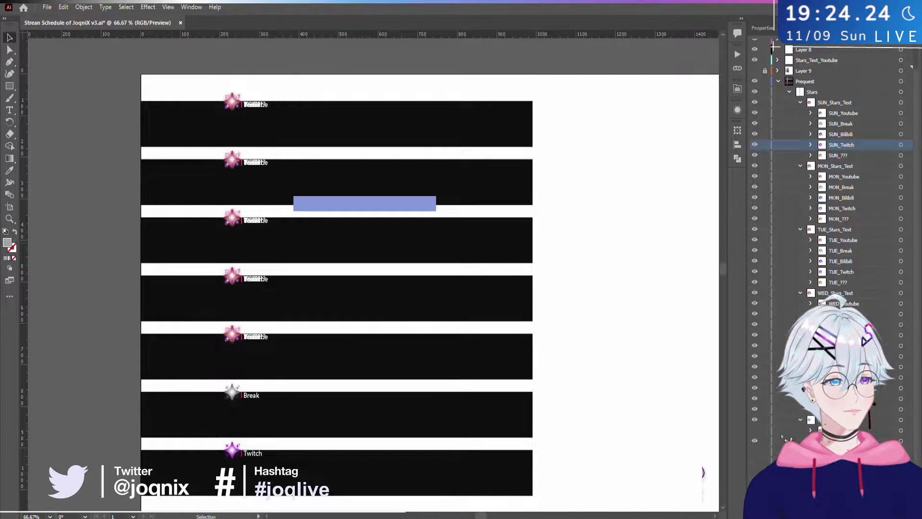
pyautogui.click(755, 429)
pyautogui.moveTo(755, 448); pyautogui.dragTo(754, 472)
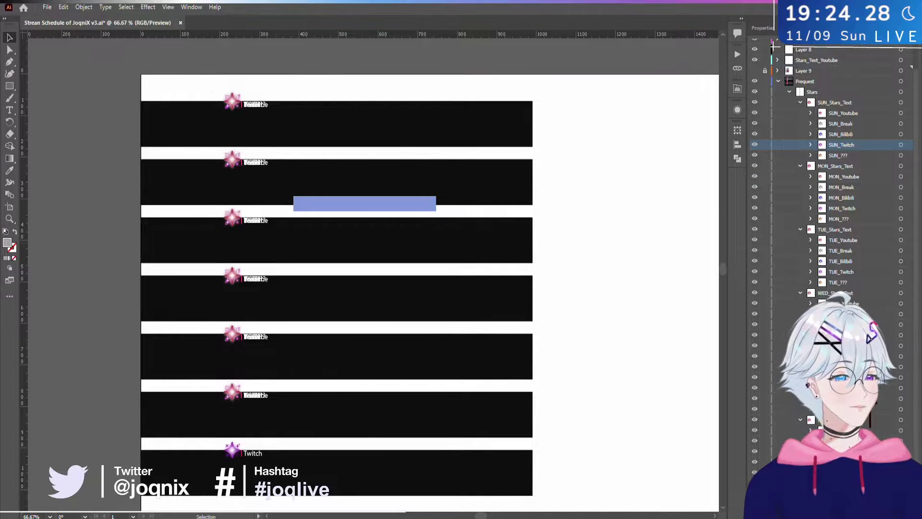
pyautogui.scroll(-3, 753, 447)
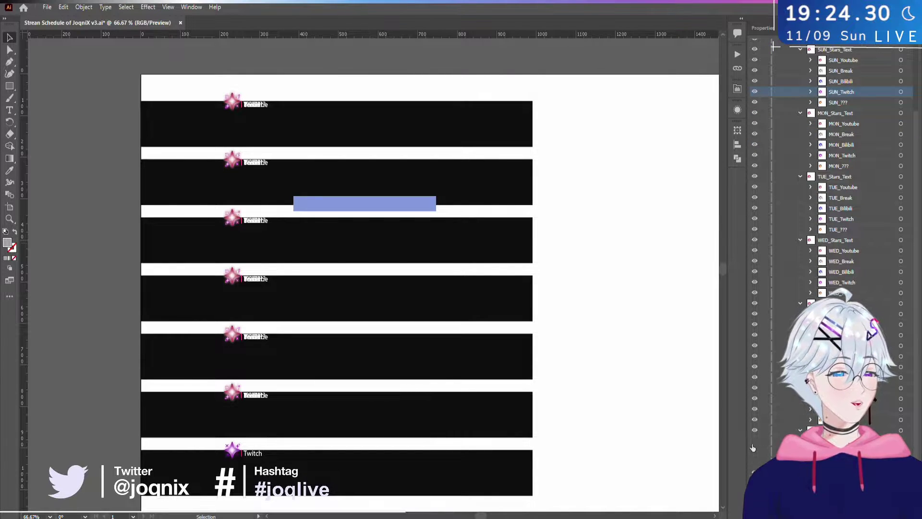
pyautogui.click(755, 461)
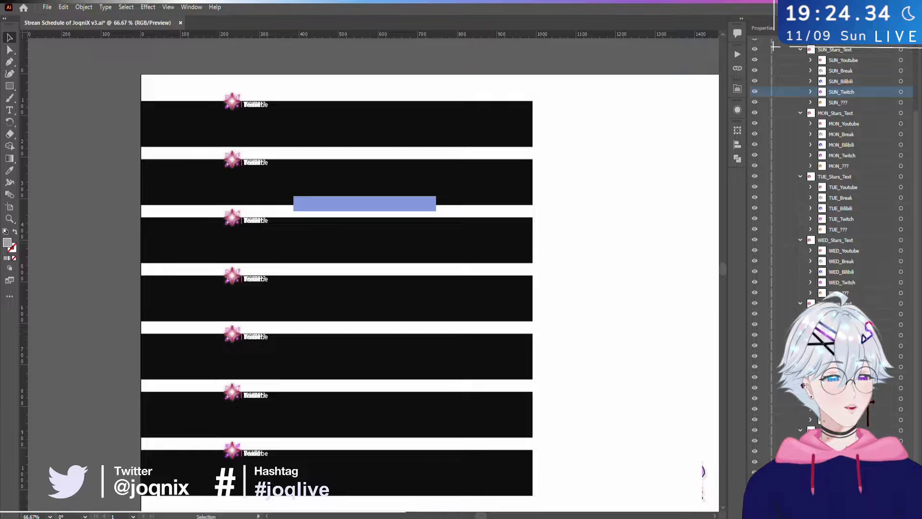
pyautogui.scroll(4, 816, 192)
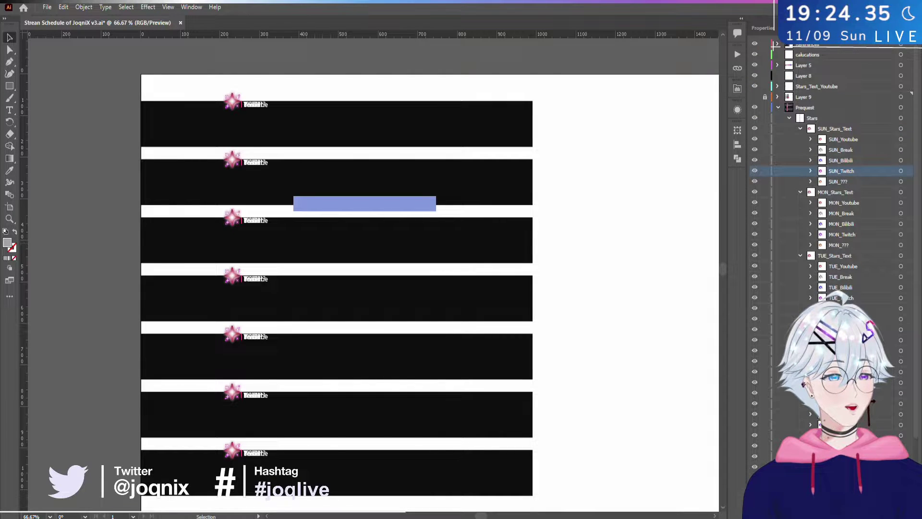
pyautogui.click(902, 128)
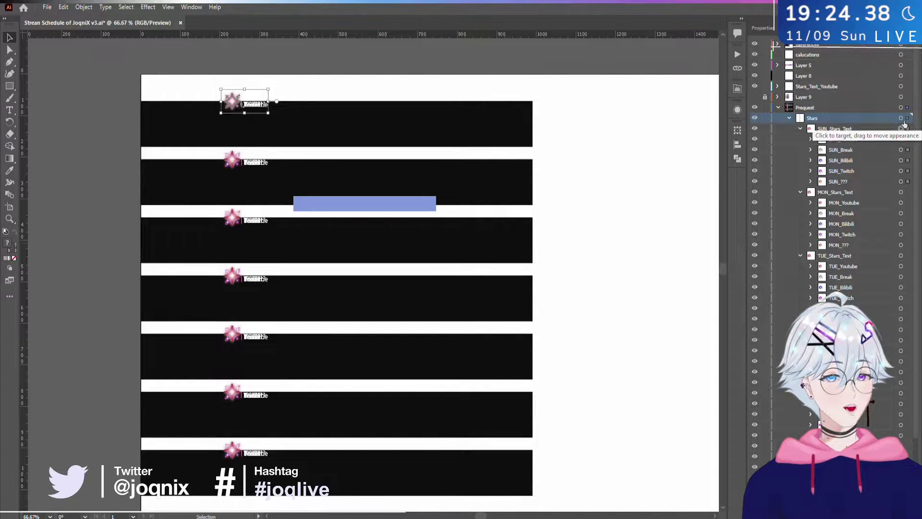
pyautogui.click(901, 119)
pyautogui.scroll(-3, 474, 147)
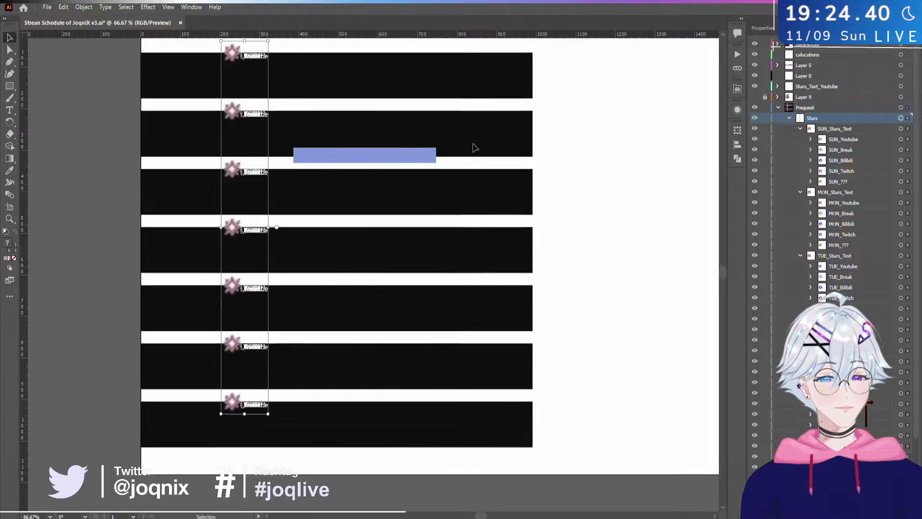
pyautogui.scroll(-3, 774, 48)
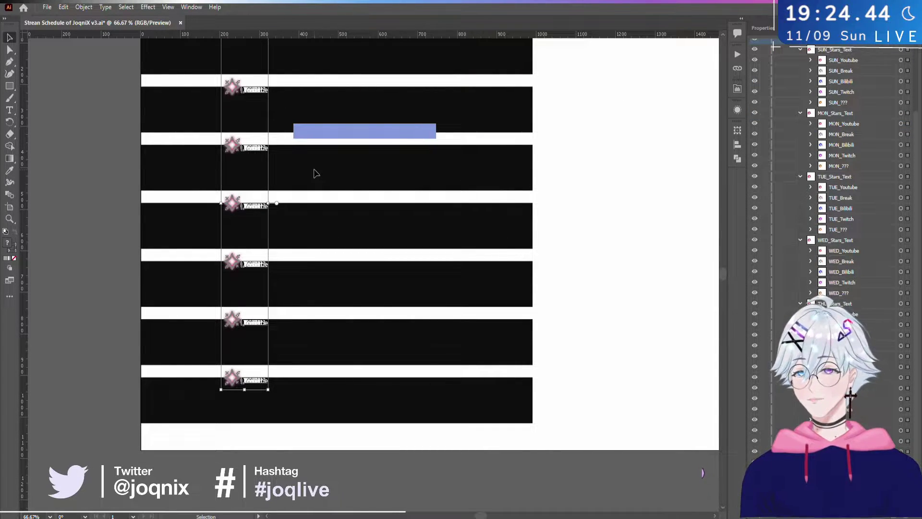
pyautogui.scroll(2, 314, 173)
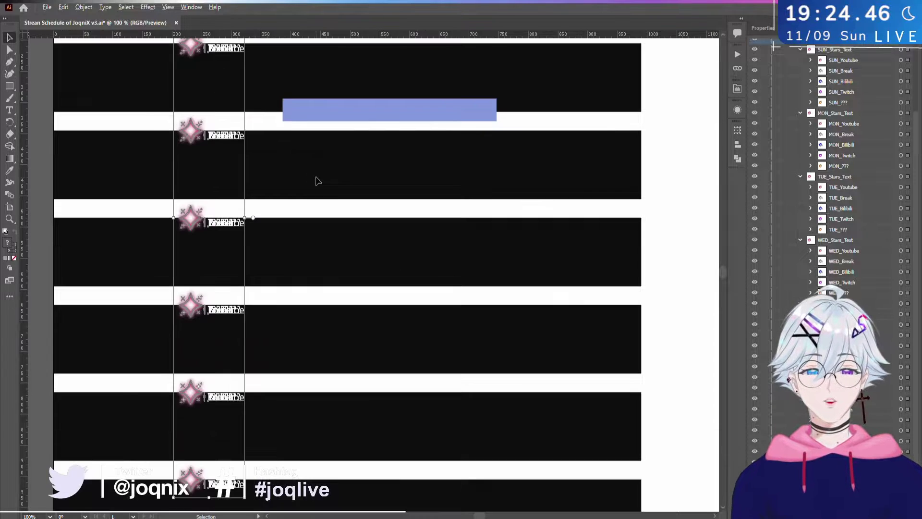
pyautogui.scroll(-1, 233, 199)
pyautogui.scroll(-1, 233, 201)
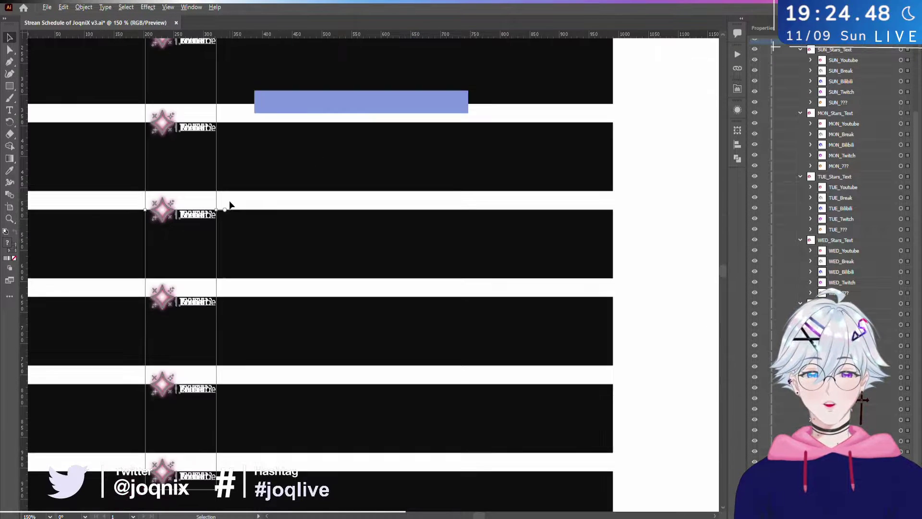
pyautogui.scroll(-1, 230, 205)
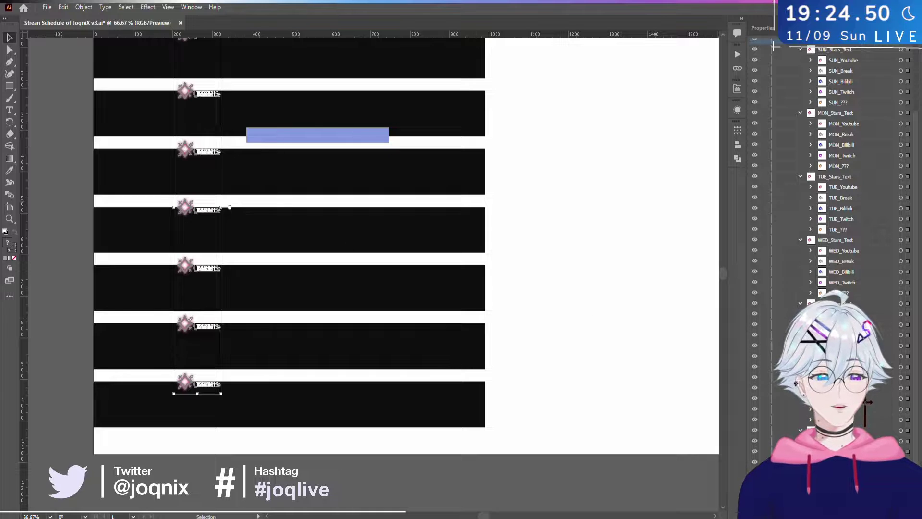
pyautogui.scroll(3, 774, 46)
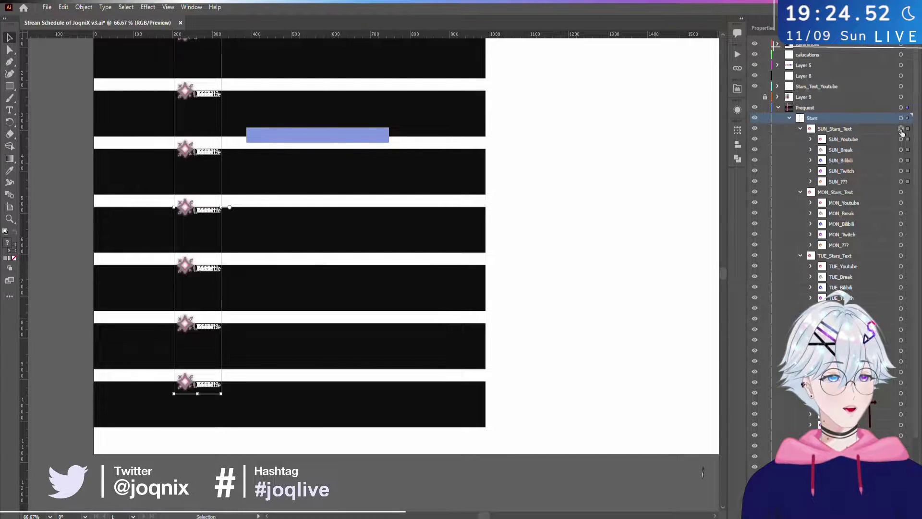
pyautogui.moveTo(276, 87); pyautogui.dragTo(395, 298)
pyautogui.scroll(3, 318, 201)
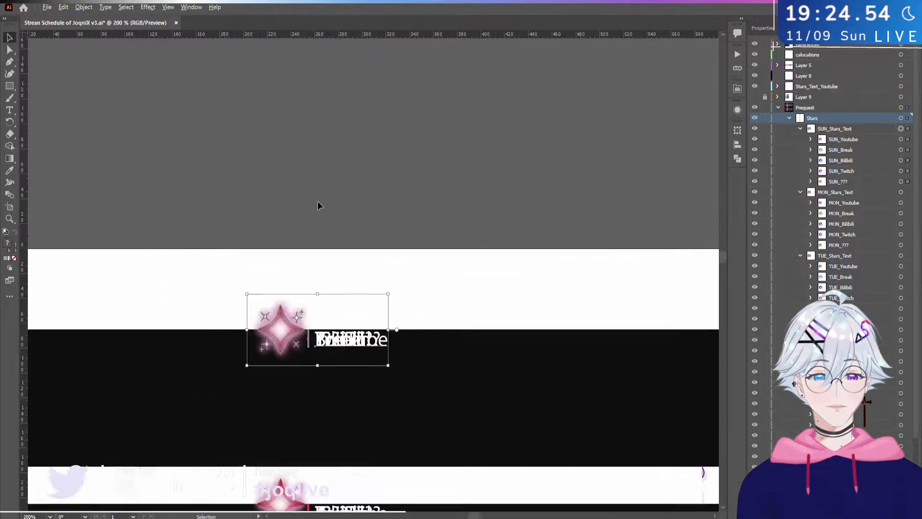
pyautogui.scroll(2, 318, 205)
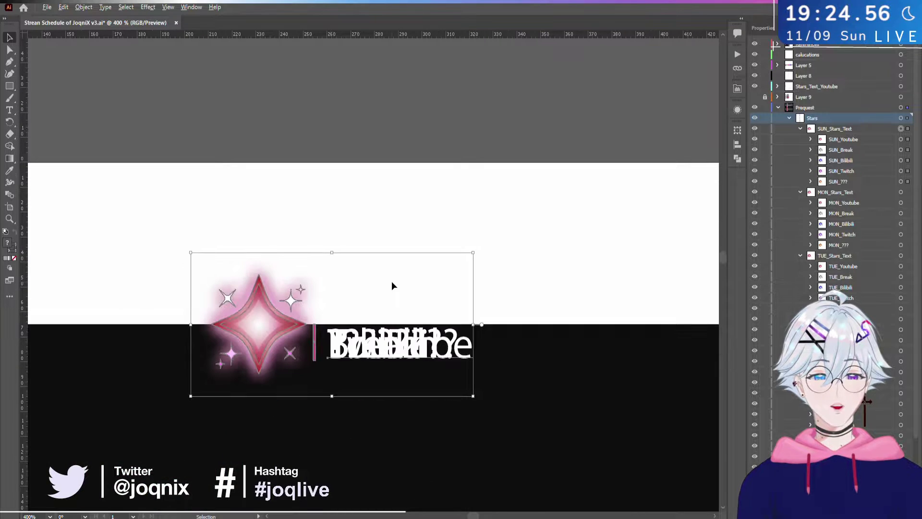
pyautogui.moveTo(473, 396); pyautogui.dragTo(542, 442)
pyautogui.scroll(-1, 592, 236)
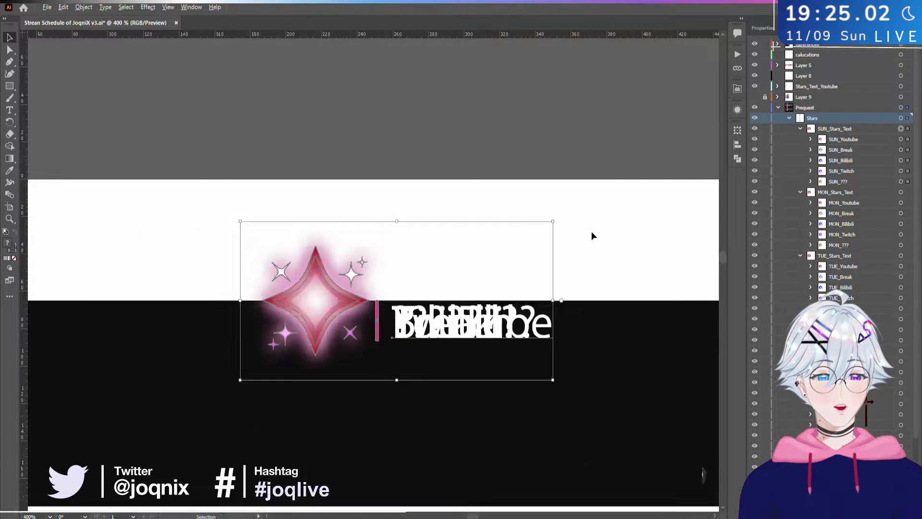
pyautogui.scroll(-6, 591, 235)
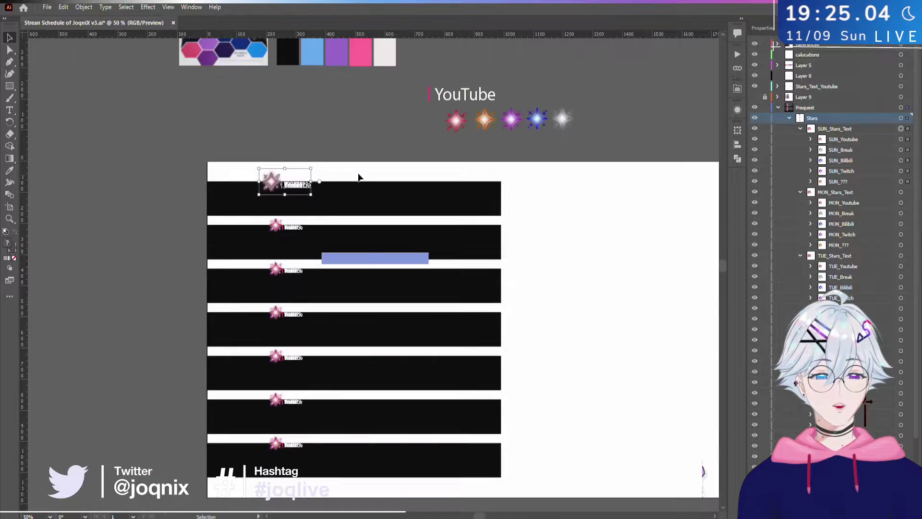
pyautogui.click(358, 177)
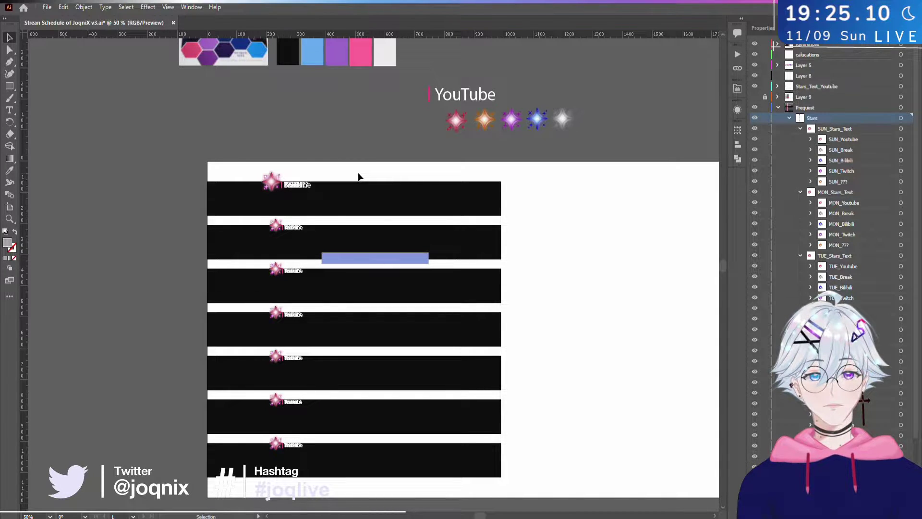
pyautogui.hotkey('ctrl', 'z')
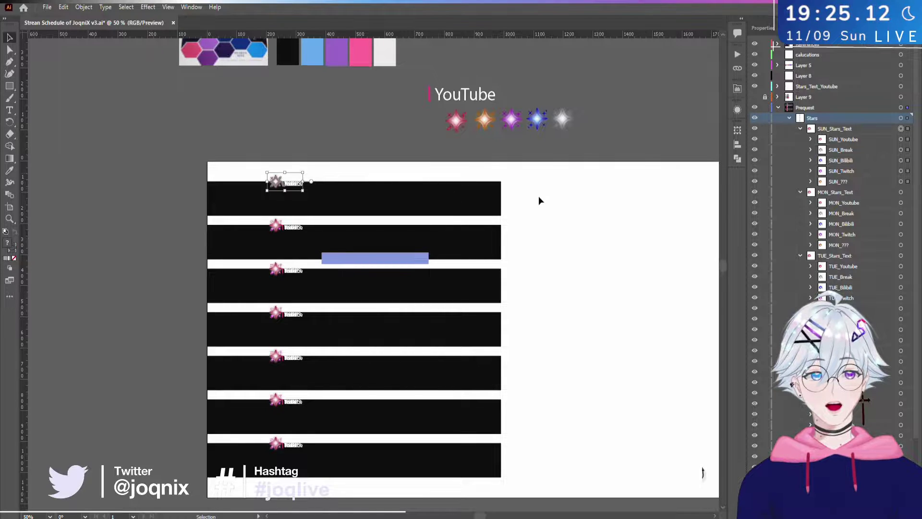
pyautogui.click(538, 200)
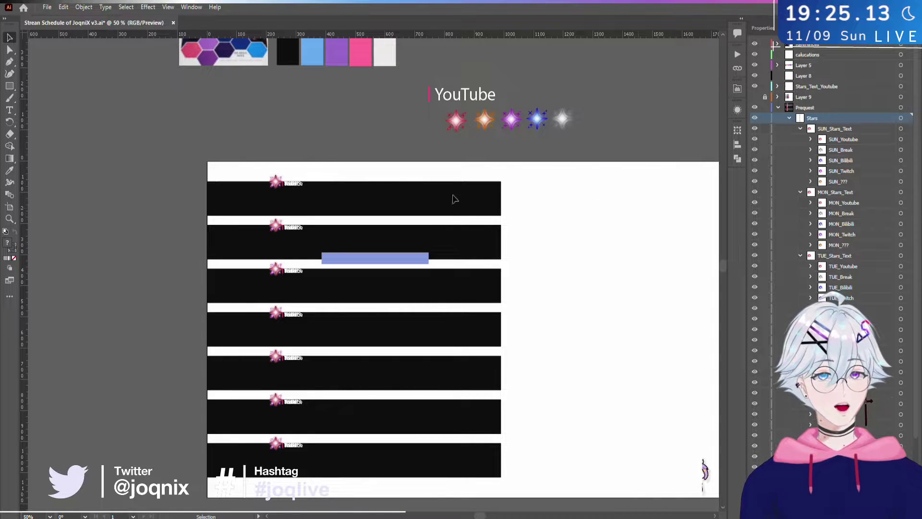
pyautogui.click(902, 123)
pyautogui.press('alt')
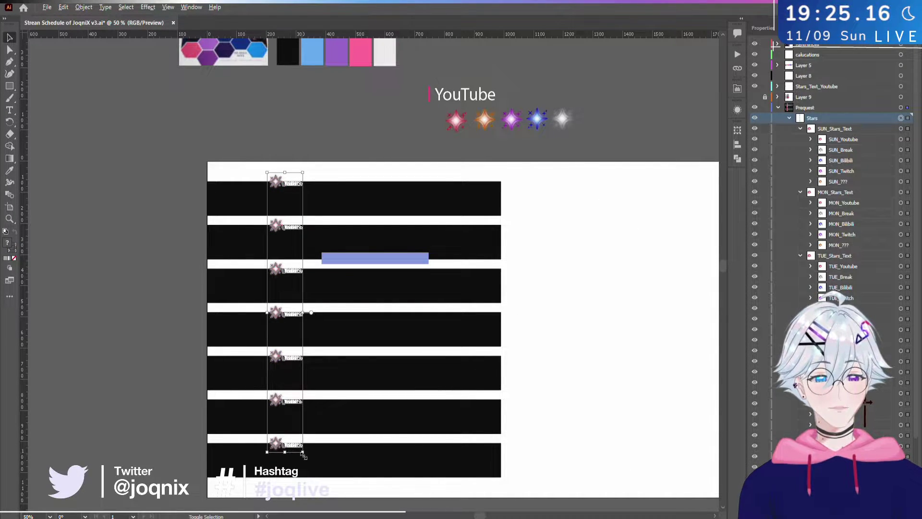
# - Try scaling the star column from its centre, undo it, and select the Stars column in Layers
pyautogui.moveTo(304, 453)
pyautogui.mouseDown()
pyautogui.moveTo(318, 461)
pyautogui.moveTo(312, 453)
pyautogui.mouseUp()
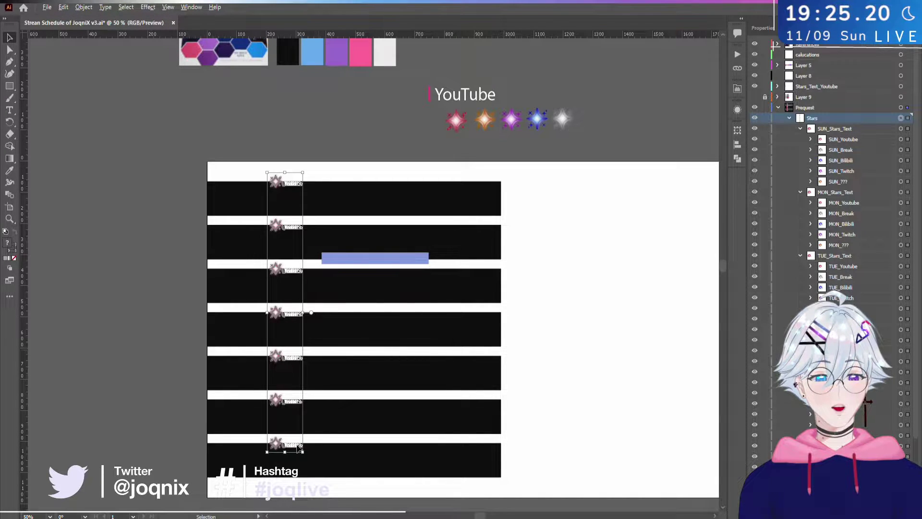
pyautogui.moveTo(306, 312); pyautogui.dragTo(325, 315)
pyautogui.hotkey('ctrl', 'z')
pyautogui.hotkey('ctrl', 'z')
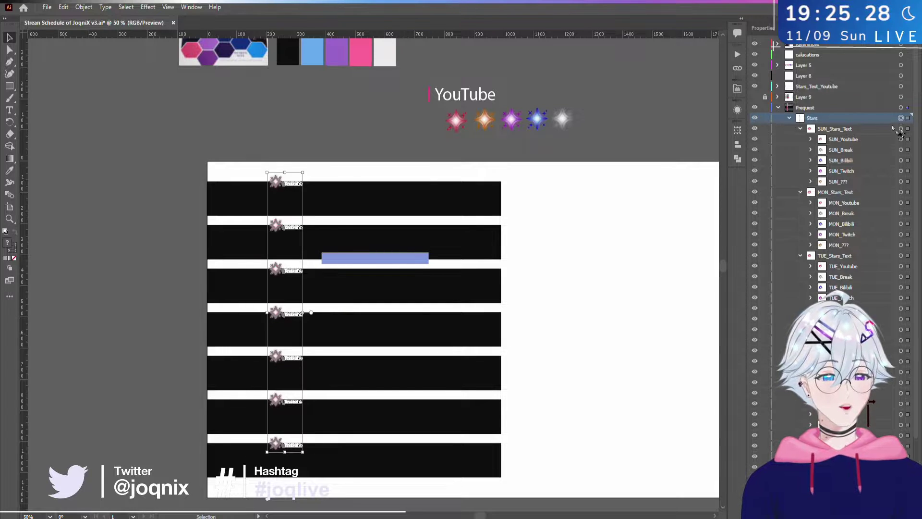
pyautogui.click(901, 128)
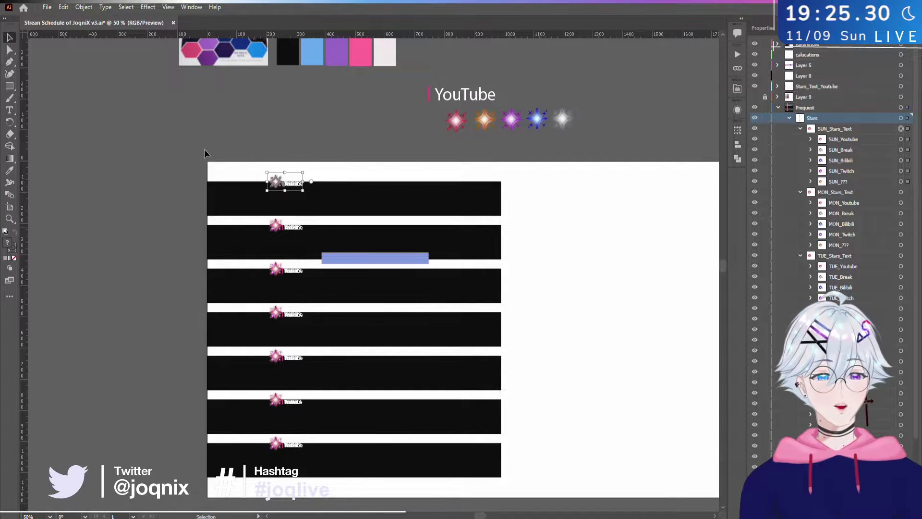
pyautogui.scroll(-2, 205, 150)
pyautogui.scroll(2, 218, 157)
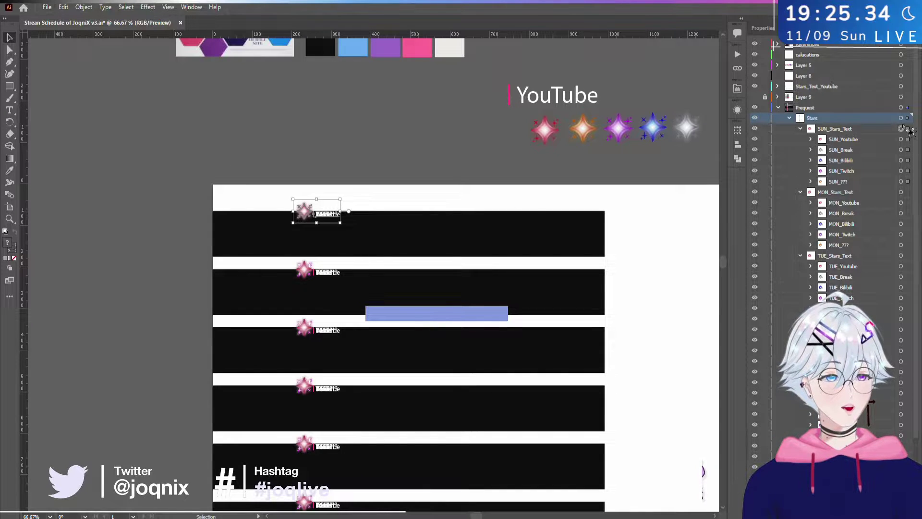
pyautogui.click(900, 118)
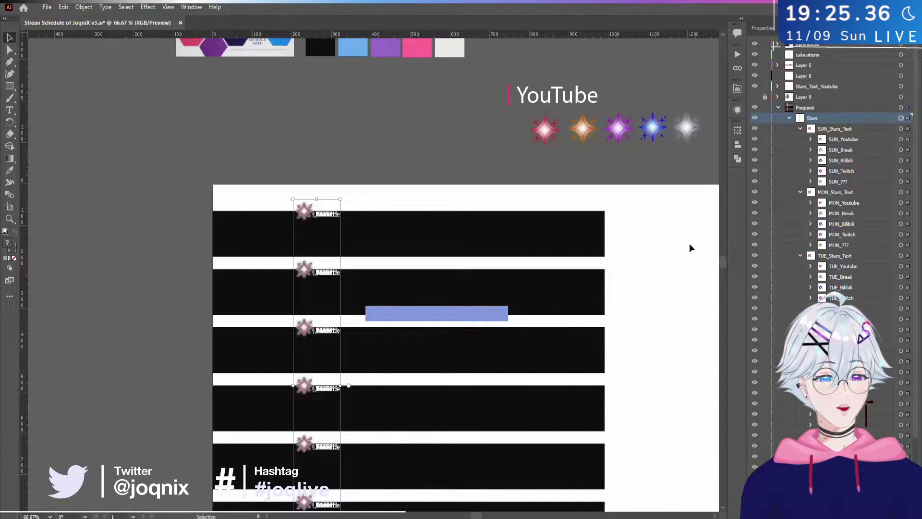
# - Show the Properties panel, then reselect the entire star column with a marquee
pyautogui.scroll(-3, 896, 333)
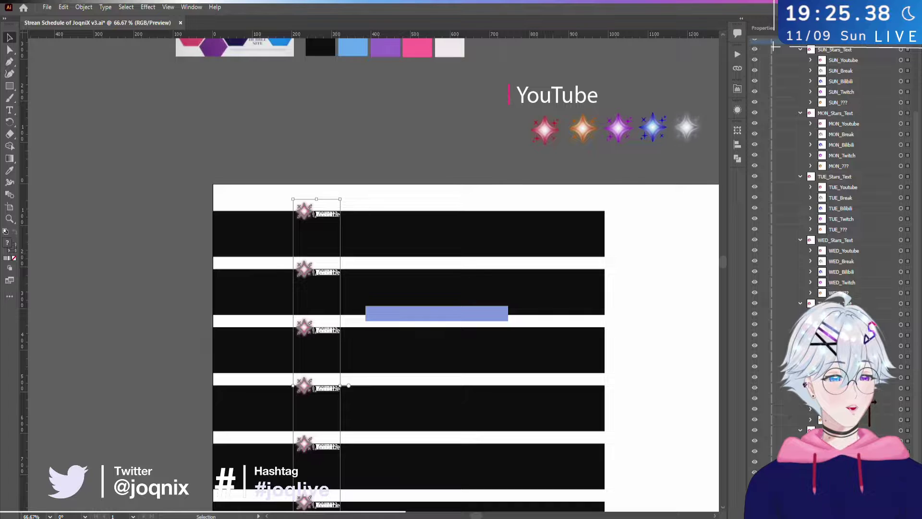
pyautogui.click(763, 28)
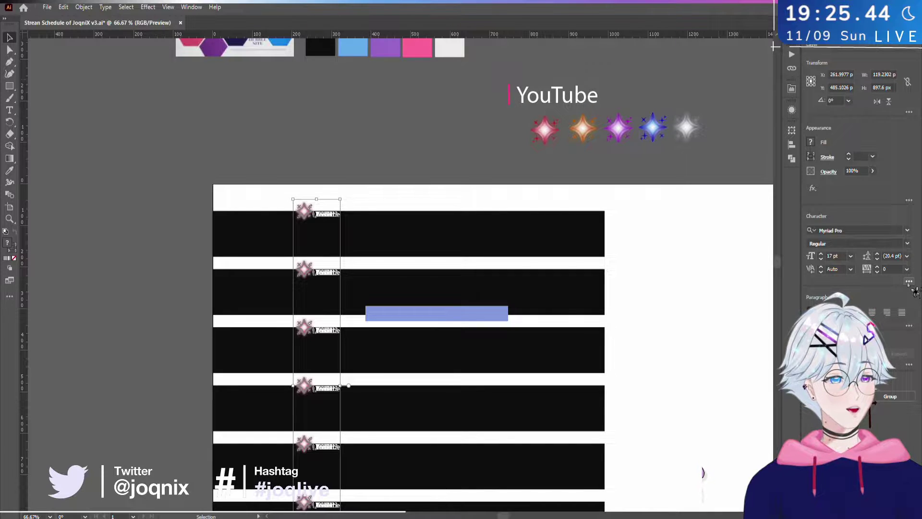
pyautogui.click(909, 282)
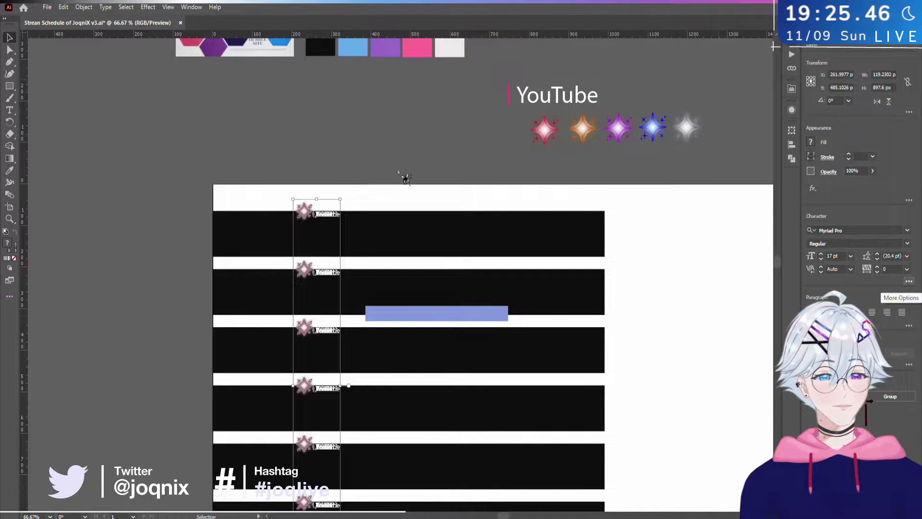
pyautogui.click(384, 191)
pyautogui.moveTo(324, 260); pyautogui.dragTo(360, 387)
pyautogui.scroll(-4, 348, 464)
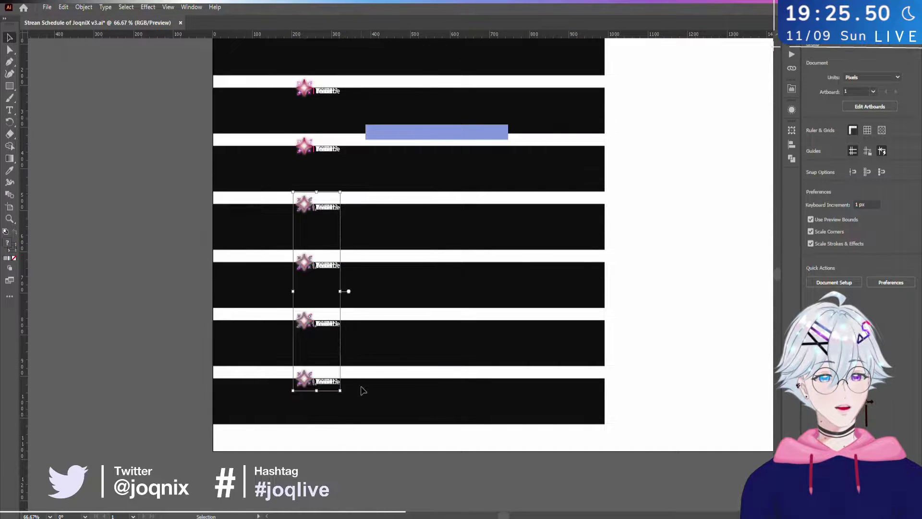
pyautogui.click(385, 374)
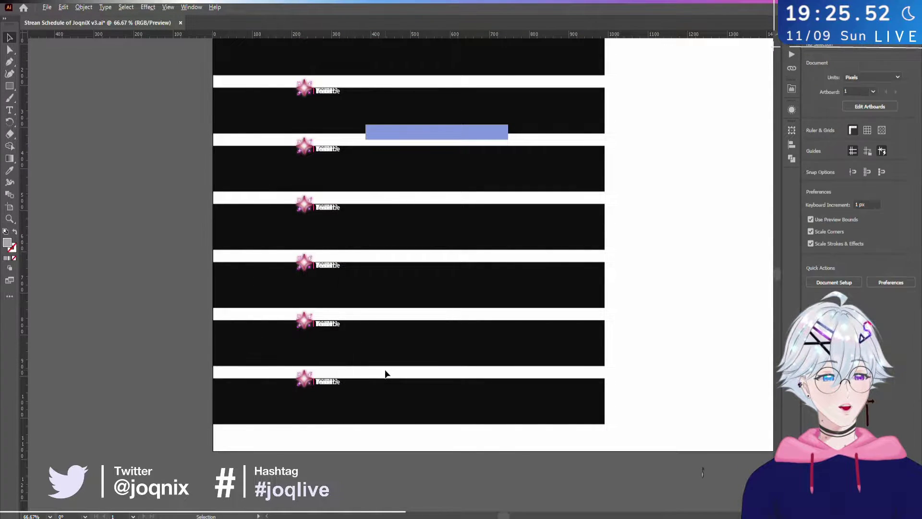
pyautogui.scroll(-2, 385, 373)
pyautogui.moveTo(377, 397); pyautogui.dragTo(373, 396)
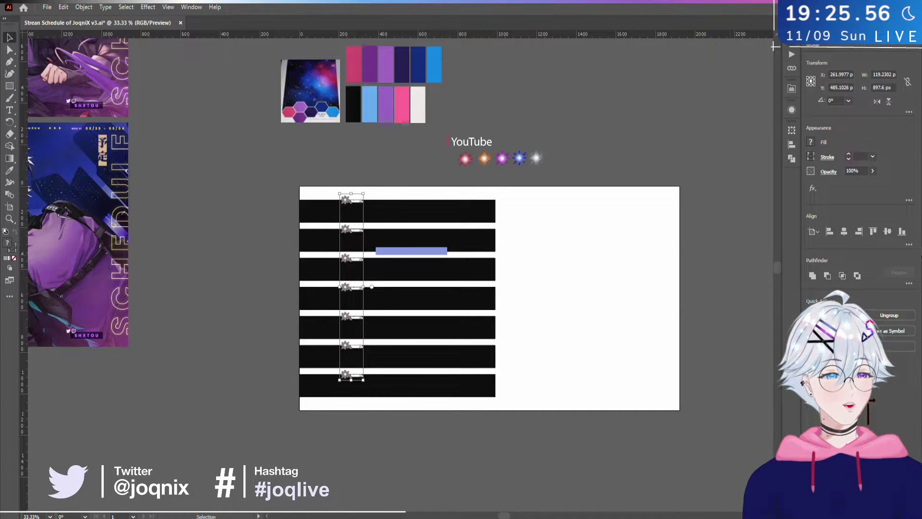
# - Try Horizontal Align Center on the star-and-label groups, then undo it
pyautogui.click(909, 245)
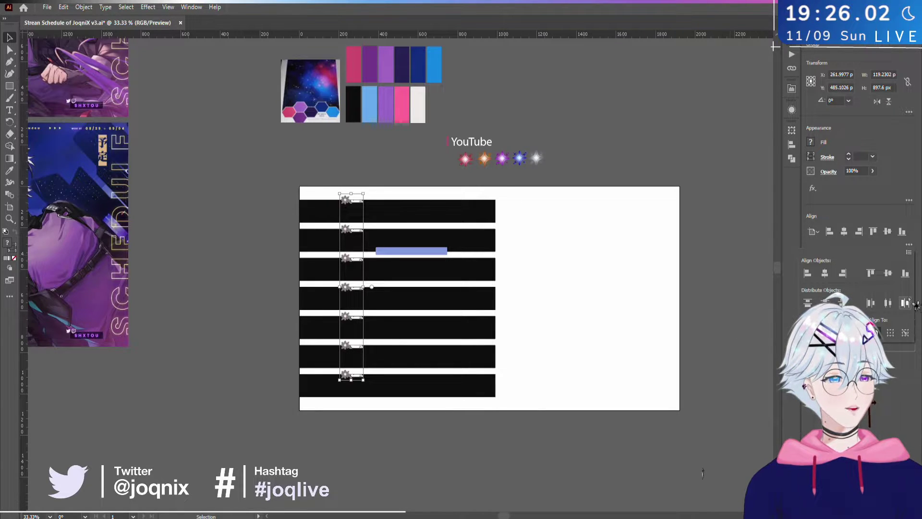
pyautogui.click(825, 273)
pyautogui.hotkey('ctrl', 'z')
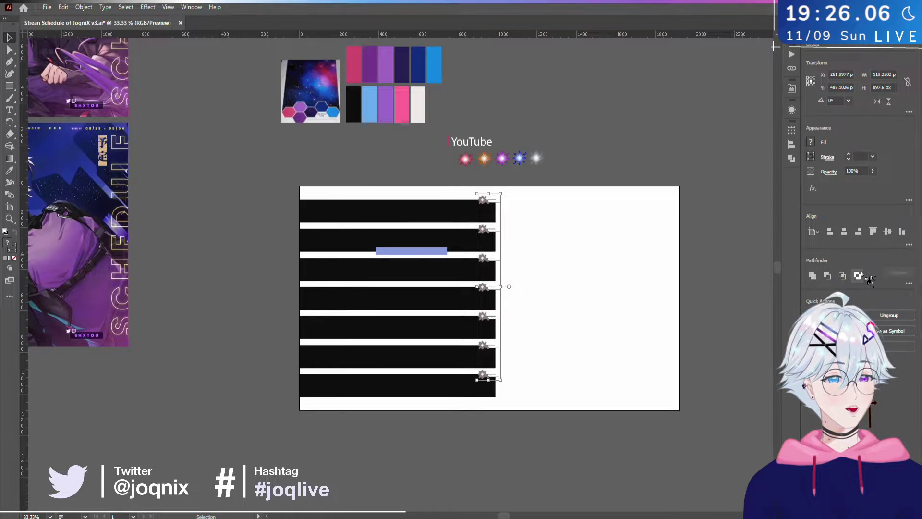
pyautogui.hotkey('ctrl', 'z')
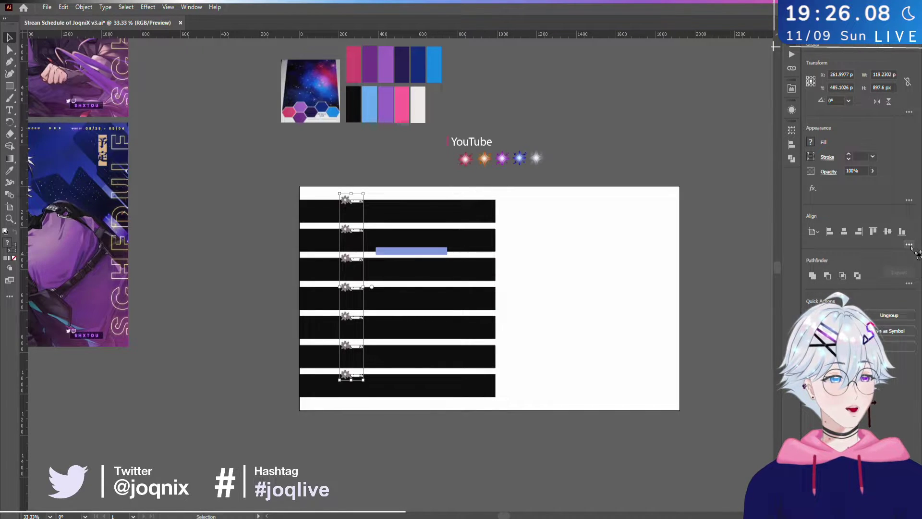
# - Align the groups to the artboard's vertical centre, piling them on the fourth black bar
pyautogui.click(887, 231)
pyautogui.scroll(5, 343, 303)
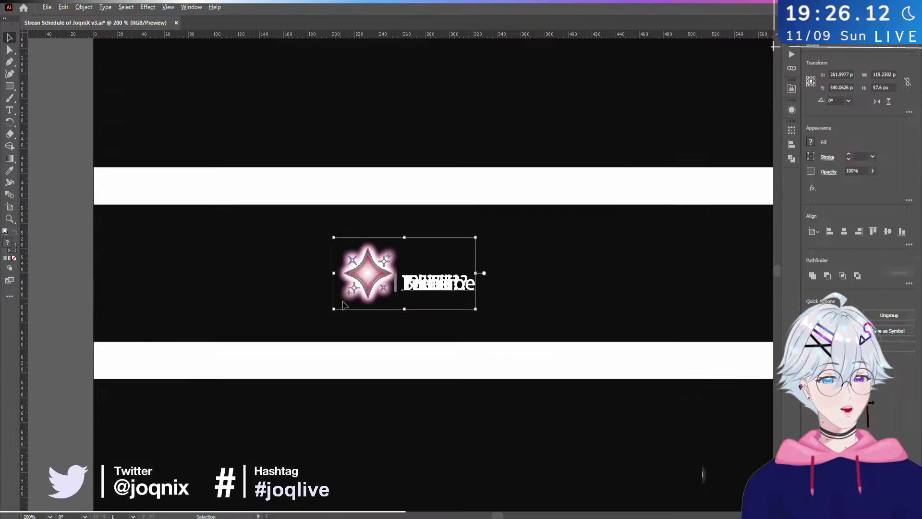
pyautogui.scroll(4, 437, 267)
pyautogui.scroll(-2, 436, 267)
pyautogui.scroll(-1, 421, 272)
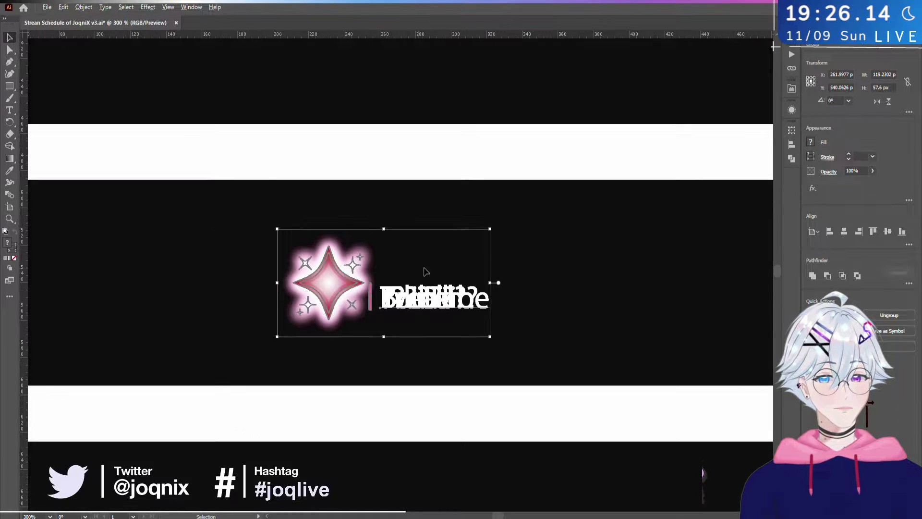
pyautogui.scroll(-5, 650, 267)
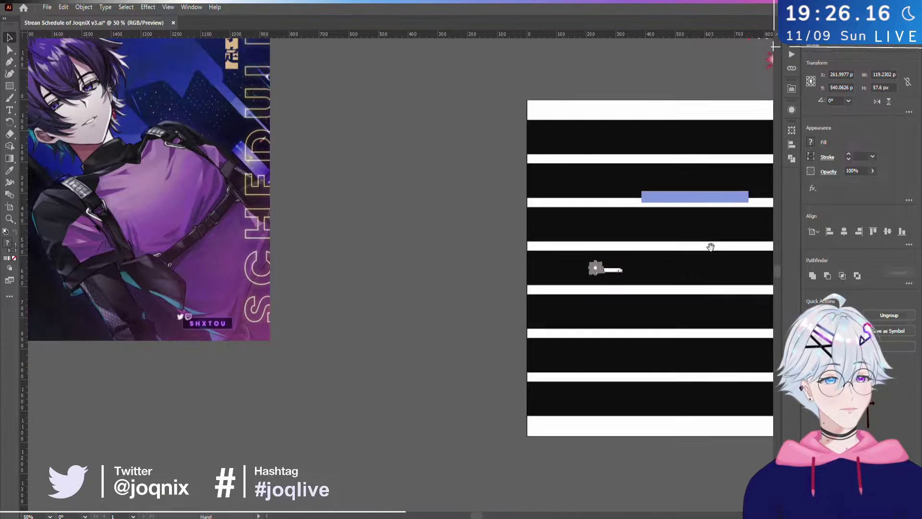
# - Move the star-and-label group up, enlarge it from its centre, and set it across the top bar's edge
pyautogui.moveTo(710, 247); pyautogui.dragTo(518, 251)
pyautogui.moveTo(408, 270); pyautogui.dragTo(401, 131)
pyautogui.hotkey('ctrl', '=')
pyautogui.hotkey('ctrl', '=')
pyautogui.hotkey('ctrl', '=')
pyautogui.hotkey('ctrl', '=')
pyautogui.hotkey('ctrl', '=')
pyautogui.hotkey('ctrl', '=')
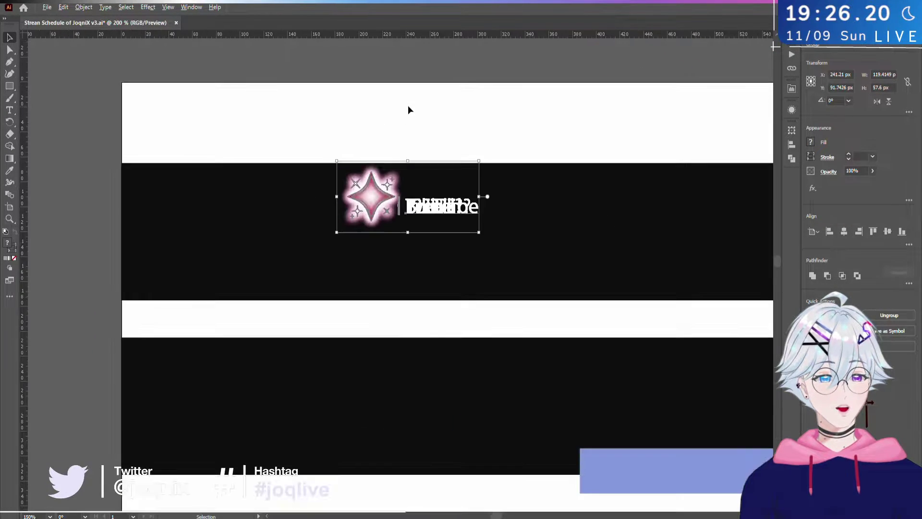
pyautogui.press('alt')
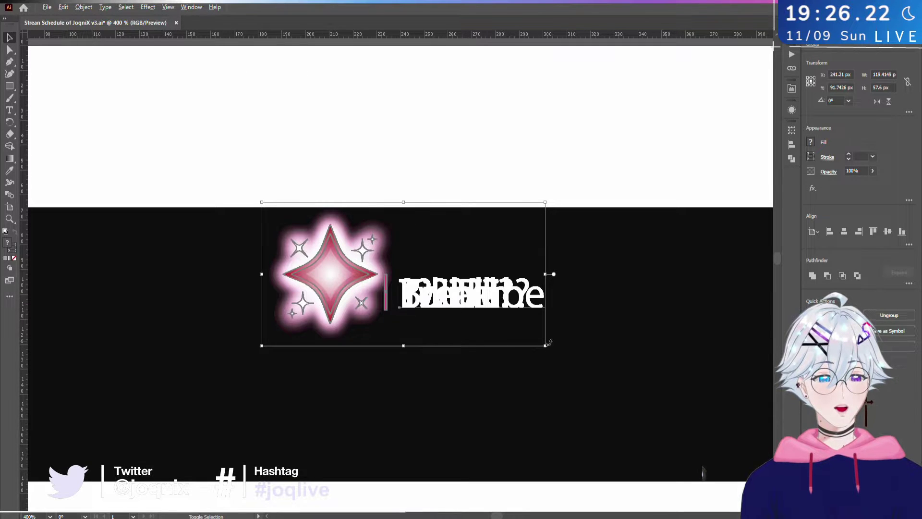
pyautogui.moveTo(546, 345); pyautogui.dragTo(674, 432)
pyautogui.scroll(-4, 674, 432)
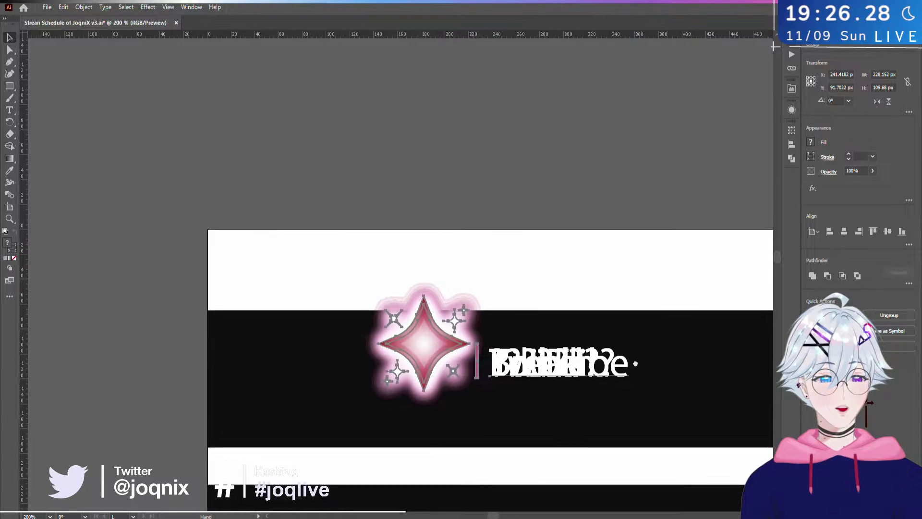
pyautogui.moveTo(353, 324); pyautogui.dragTo(357, 292)
# - Undo the enlargement and rescale the star-and-label group to a new size
pyautogui.scroll(4, 417, 267)
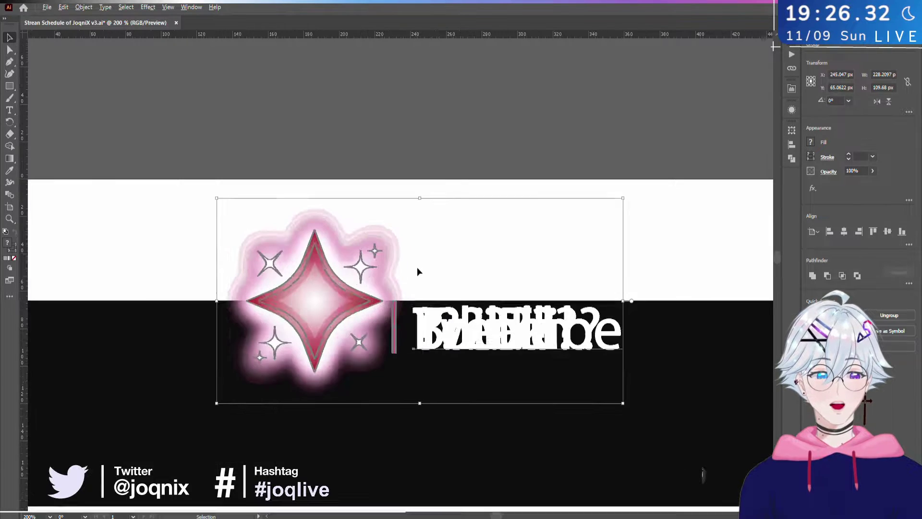
pyautogui.scroll(-7, 414, 279)
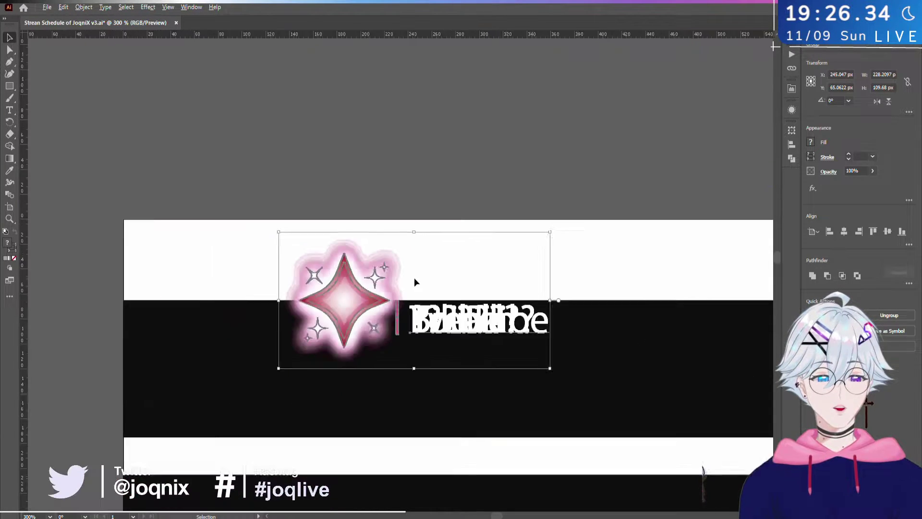
pyautogui.scroll(-2, 414, 278)
pyautogui.click(442, 258)
pyautogui.moveTo(442, 259); pyautogui.dragTo(383, 204)
pyautogui.scroll(2, 353, 219)
pyautogui.scroll(-1, 354, 219)
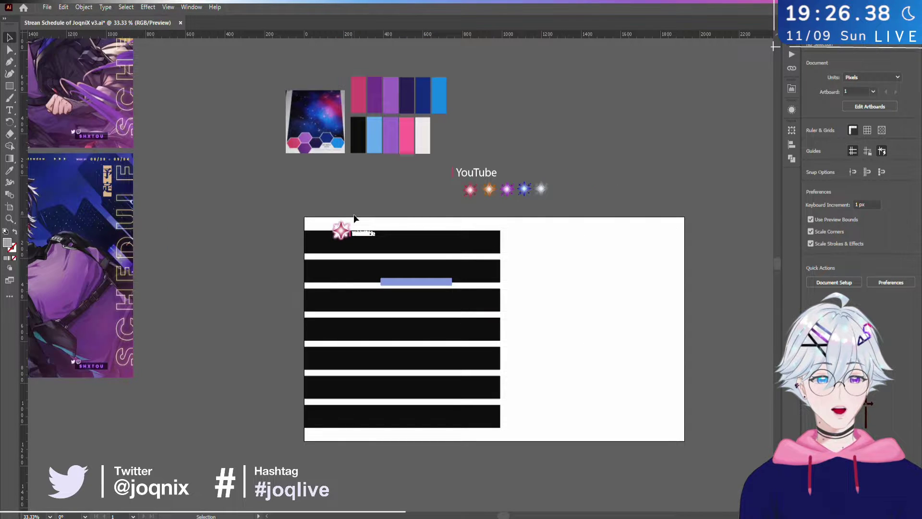
pyautogui.scroll(-1, 354, 218)
pyautogui.scroll(6, 354, 218)
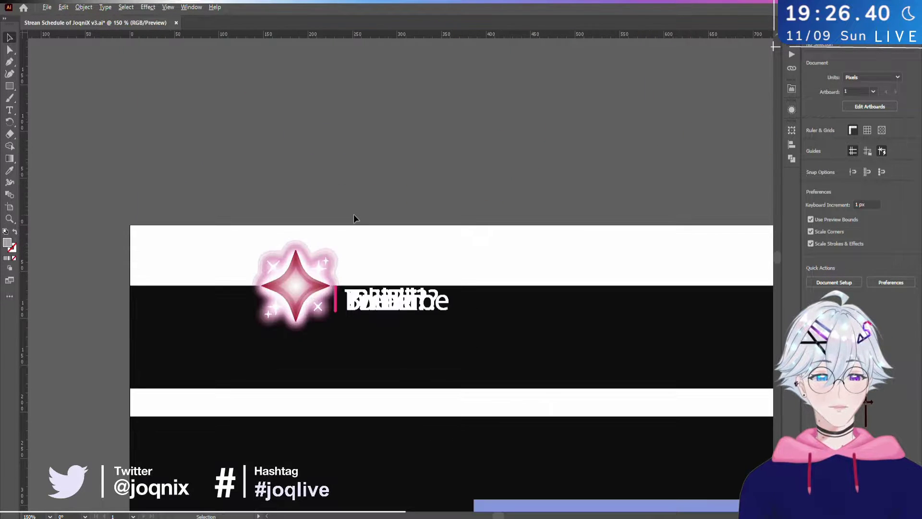
pyautogui.hotkey('ctrl', 'z')
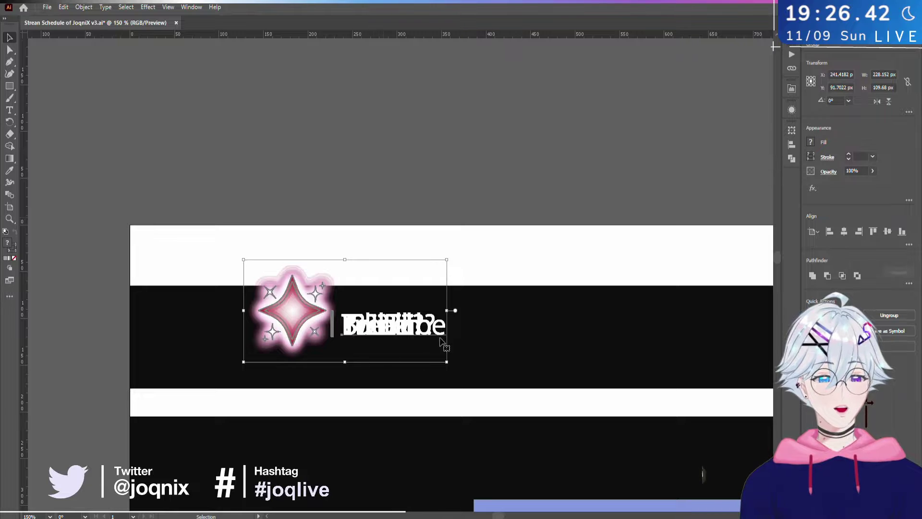
pyautogui.hotkey('ctrl', 'z')
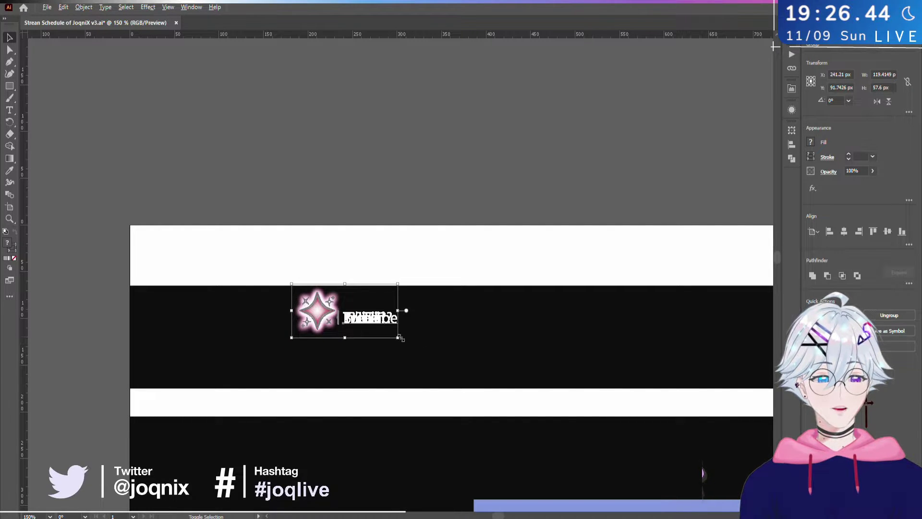
pyautogui.moveTo(398, 337); pyautogui.dragTo(437, 369)
# - Place the group on the first bar's top edge and marquee-select it again
pyautogui.moveTo(293, 310); pyautogui.dragTo(303, 285)
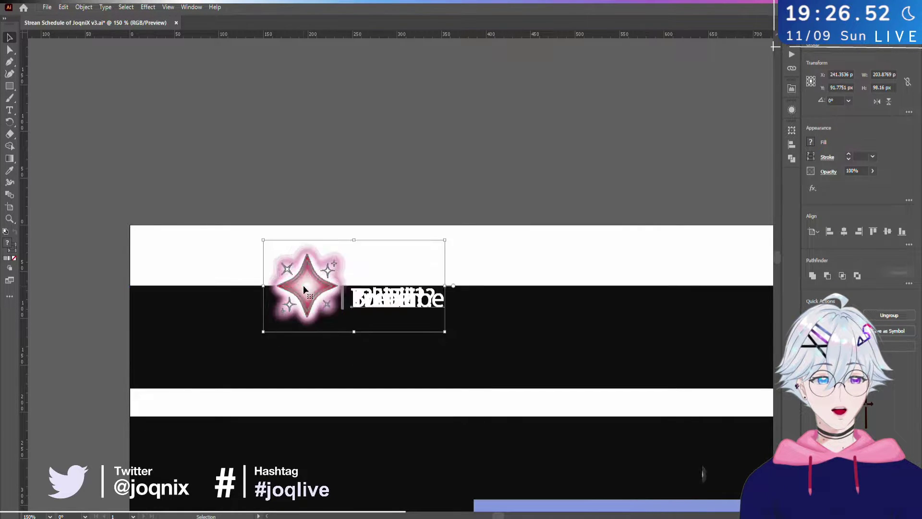
pyautogui.click(496, 272)
pyautogui.scroll(-2, 497, 272)
pyautogui.scroll(2, 496, 272)
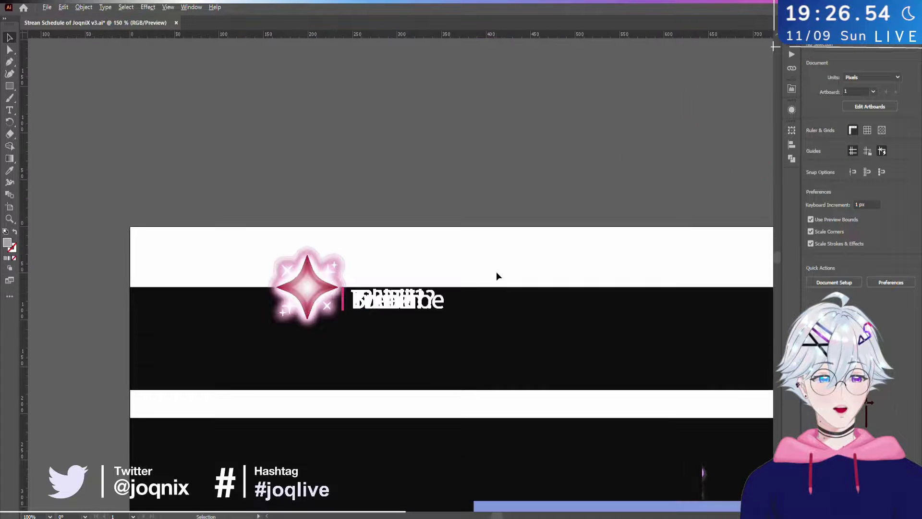
pyautogui.scroll(2, 497, 272)
pyautogui.scroll(-2, 497, 272)
pyautogui.moveTo(497, 272); pyautogui.dragTo(479, 231)
pyautogui.scroll(-3, 479, 231)
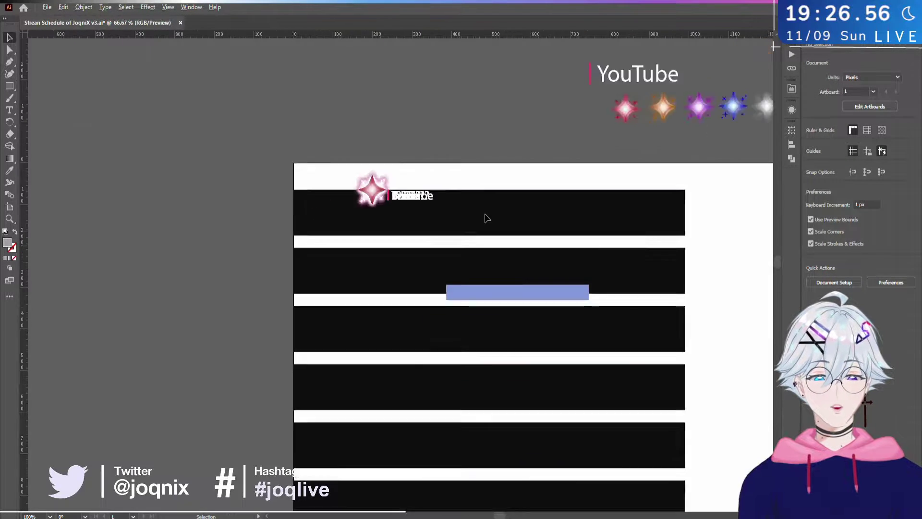
pyautogui.moveTo(494, 200); pyautogui.dragTo(397, 175)
pyautogui.moveTo(268, 183); pyautogui.dragTo(376, 215)
# - Set alignment to Align To Key Object and move one group down to the bottom bar
pyautogui.click(909, 244)
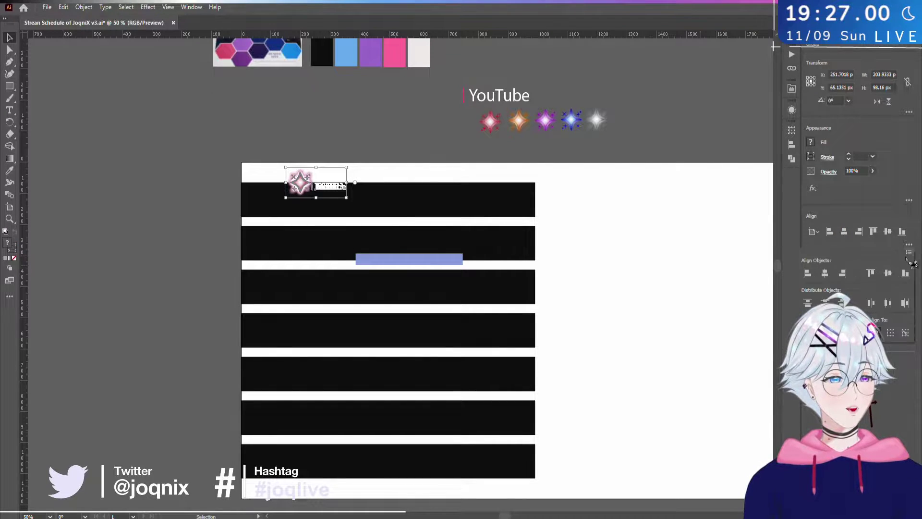
pyautogui.click(905, 333)
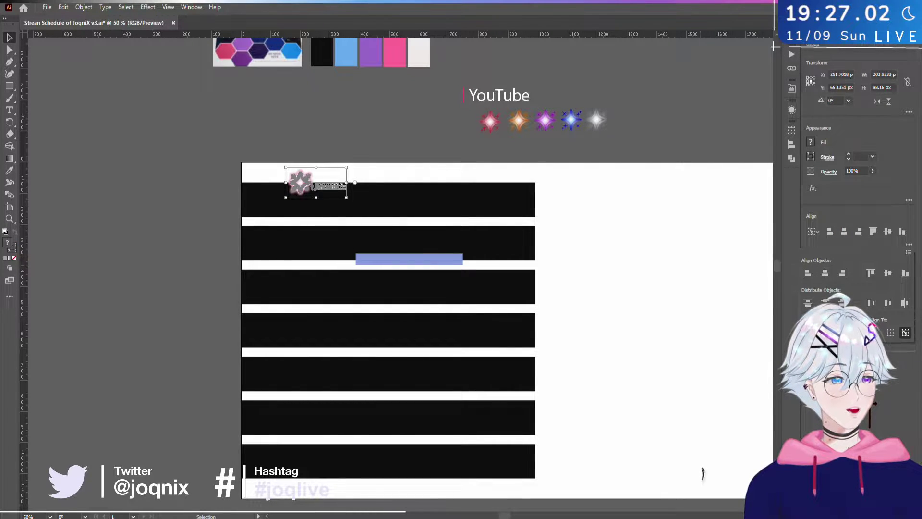
pyautogui.click(313, 183)
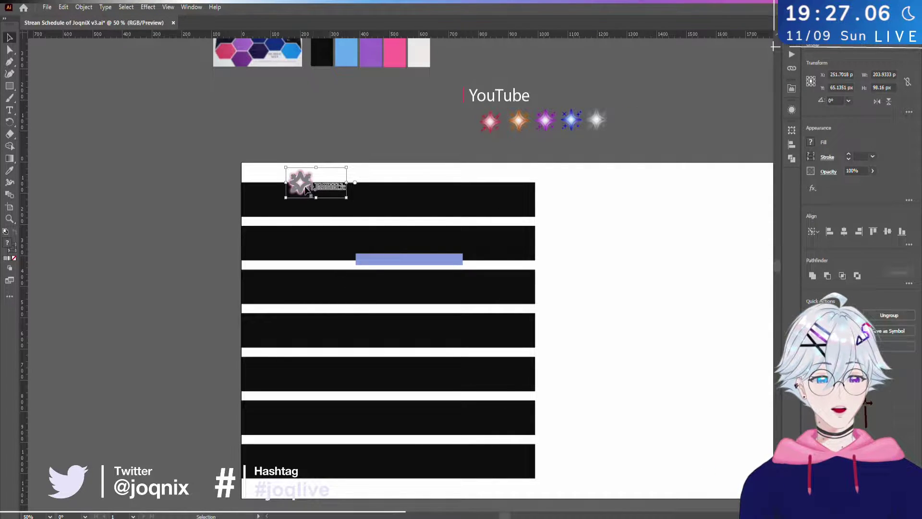
pyautogui.moveTo(305, 190); pyautogui.dragTo(299, 446)
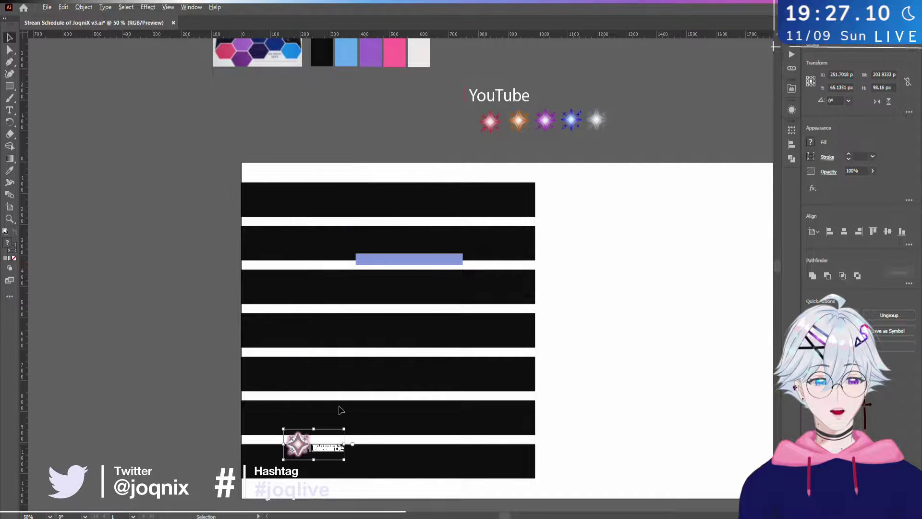
pyautogui.scroll(4, 339, 408)
pyautogui.moveTo(376, 421); pyautogui.dragTo(440, 166)
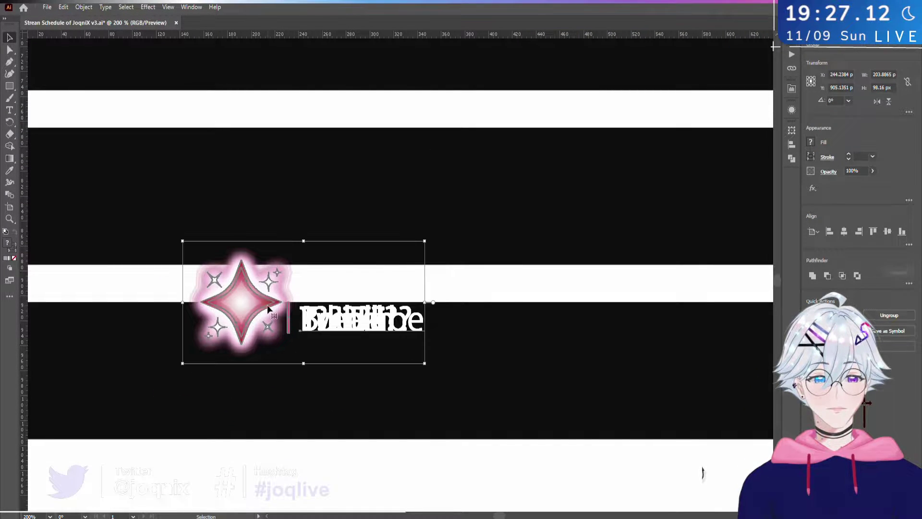
pyautogui.scroll(4, 259, 306)
pyautogui.scroll(-8, 259, 306)
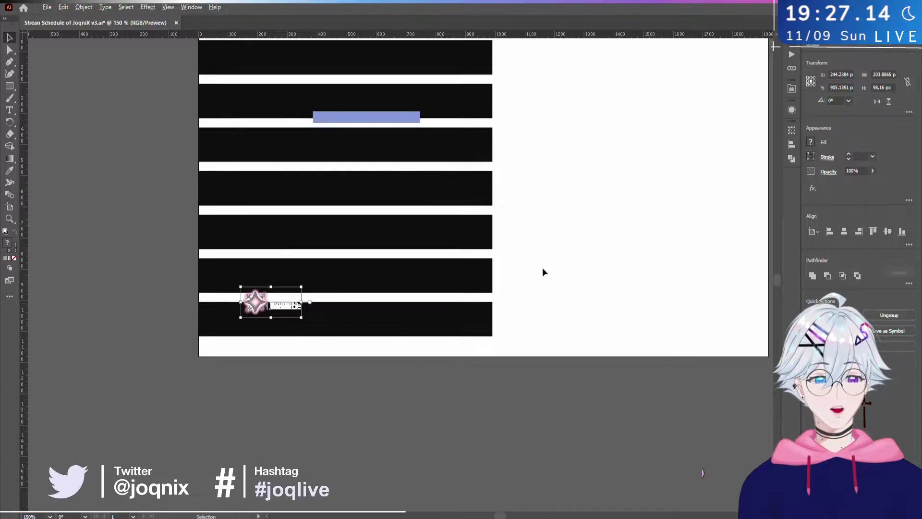
# - Apply Vertical Distribute Space, then undo a grouping and a failed shape merge
pyautogui.click(908, 245)
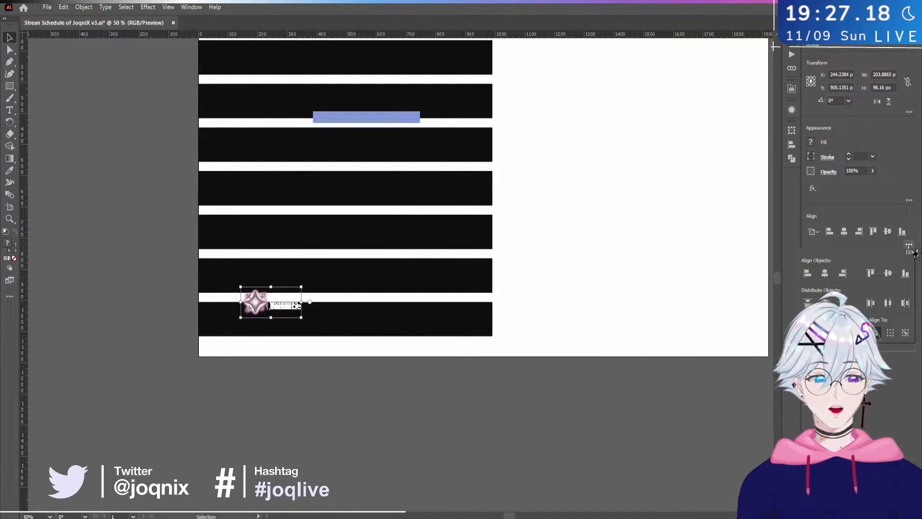
pyautogui.click(905, 334)
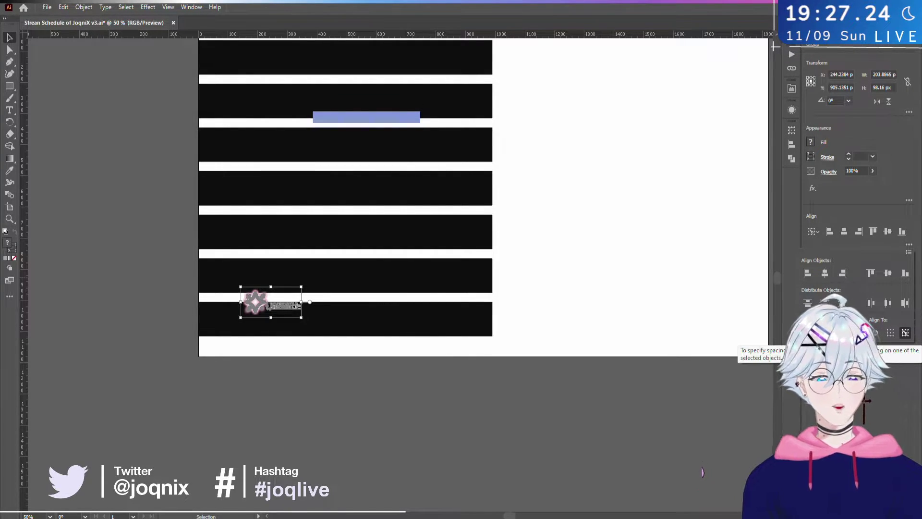
pyautogui.click(807, 332)
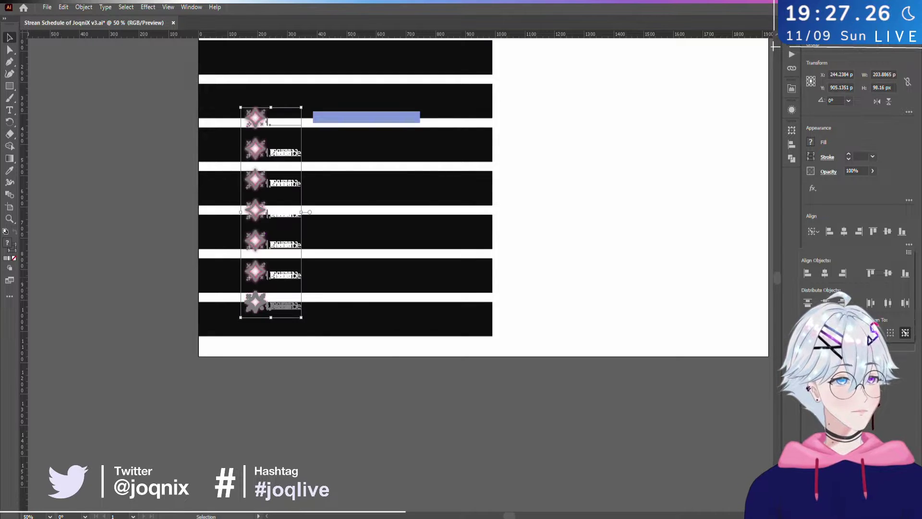
pyautogui.hotkey('ctrl', 'g')
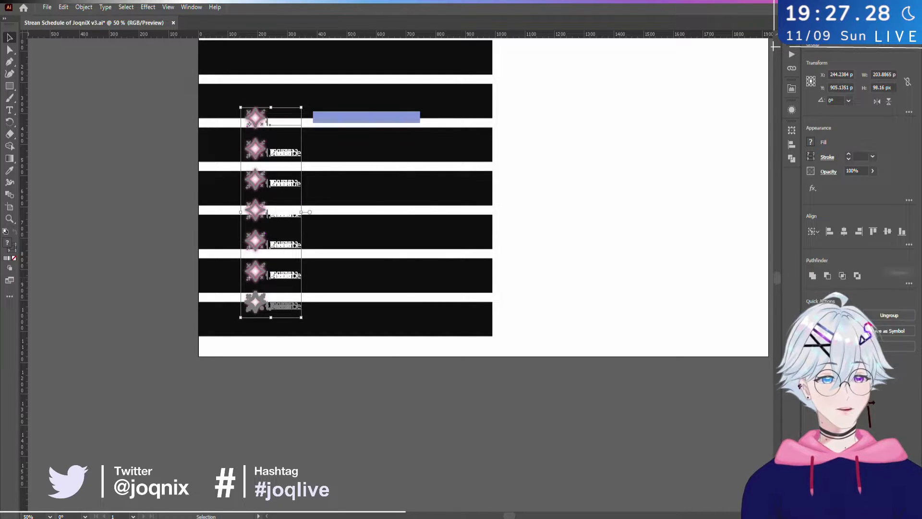
pyautogui.hotkey('ctrl', 'z')
pyautogui.hotkey('ctrl', 'z')
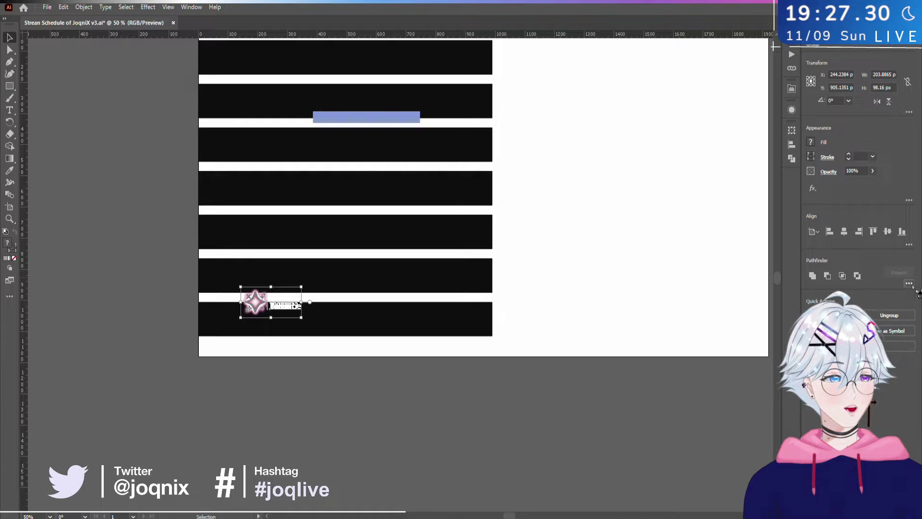
pyautogui.click(903, 339)
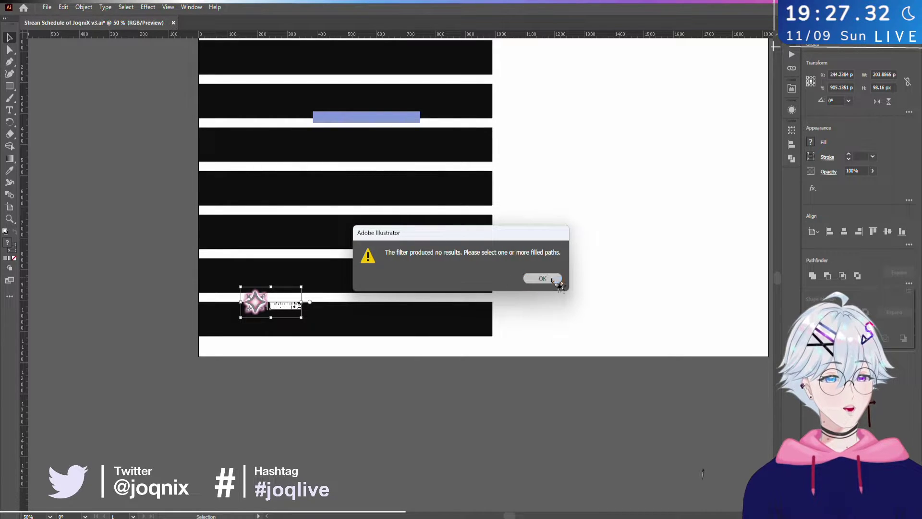
pyautogui.click(540, 277)
pyautogui.hotkey('ctrl', 'z')
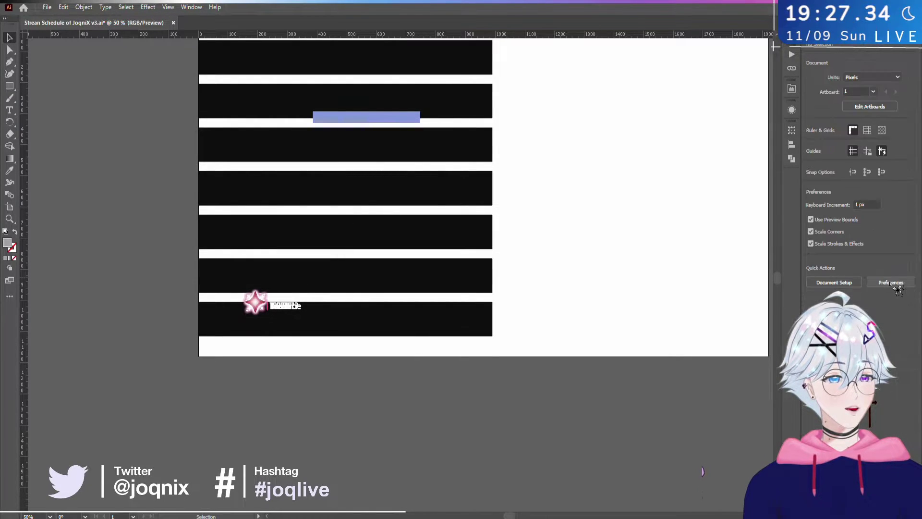
pyautogui.hotkey('ctrl', 'z')
pyautogui.hotkey('ctrl', 'z')
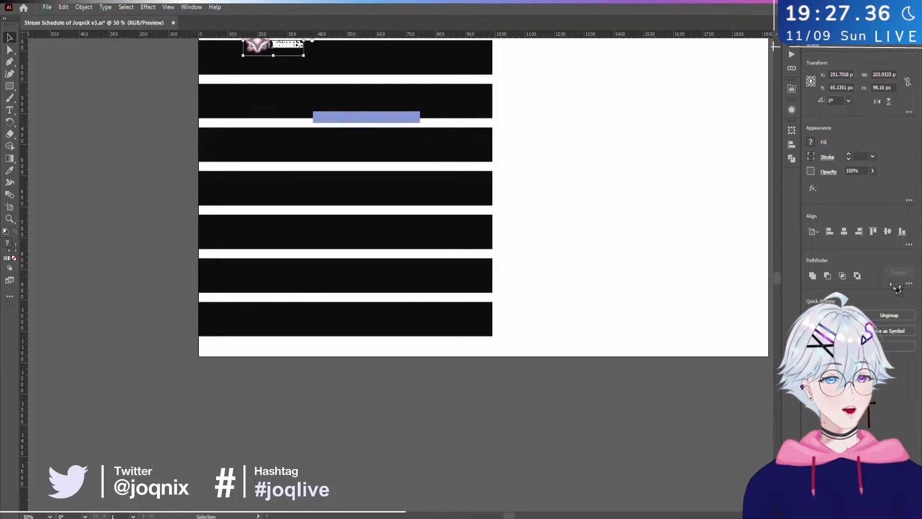
pyautogui.hotkey('ctrl', 'shift', 'z')
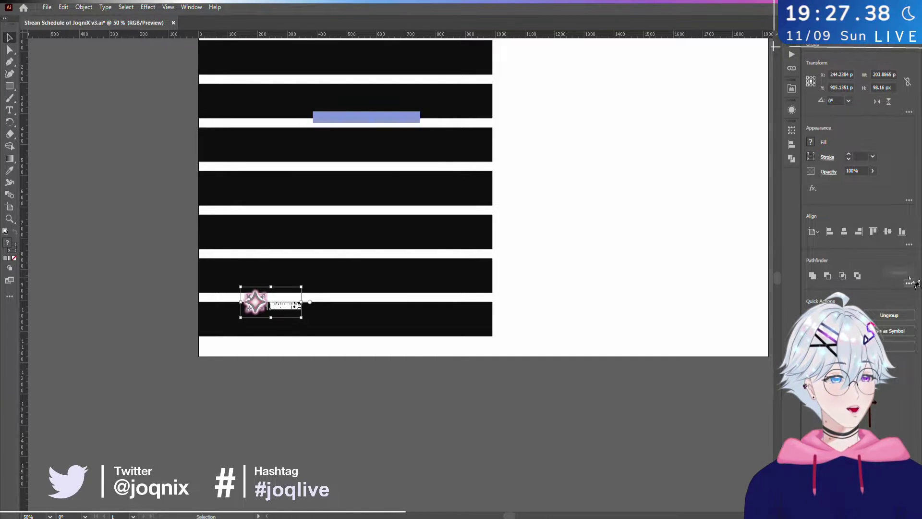
# - Reapply Align To Key Object and evenly space the seven groups down the bars
pyautogui.click(908, 244)
pyautogui.click(905, 333)
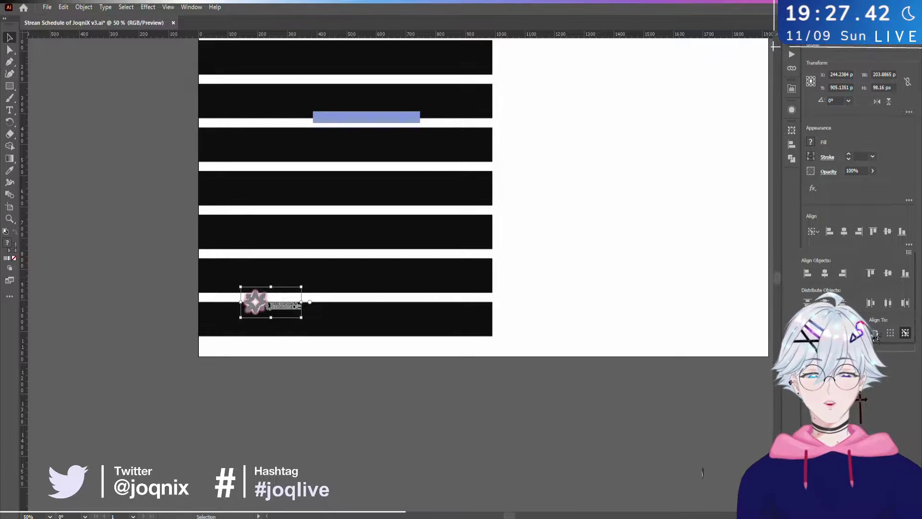
pyautogui.click(909, 244)
pyautogui.click(910, 245)
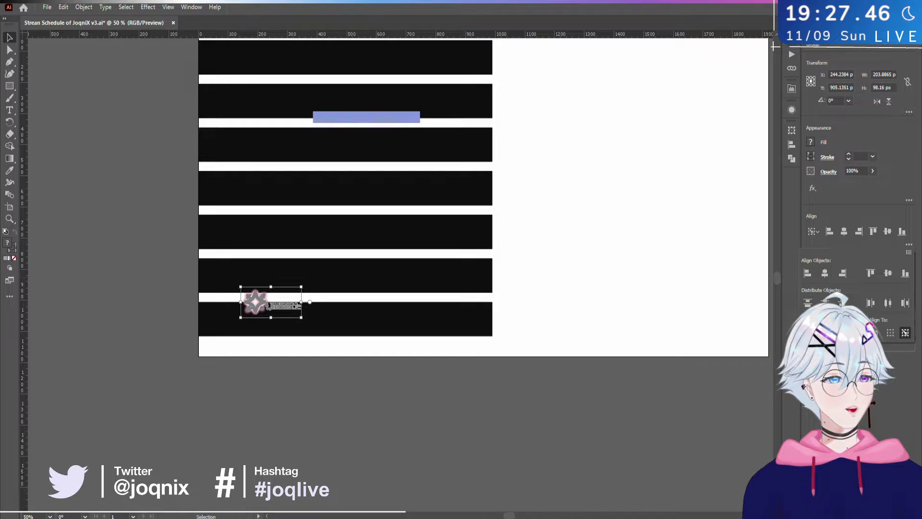
pyautogui.click(808, 332)
pyautogui.moveTo(612, 145); pyautogui.dragTo(615, 210)
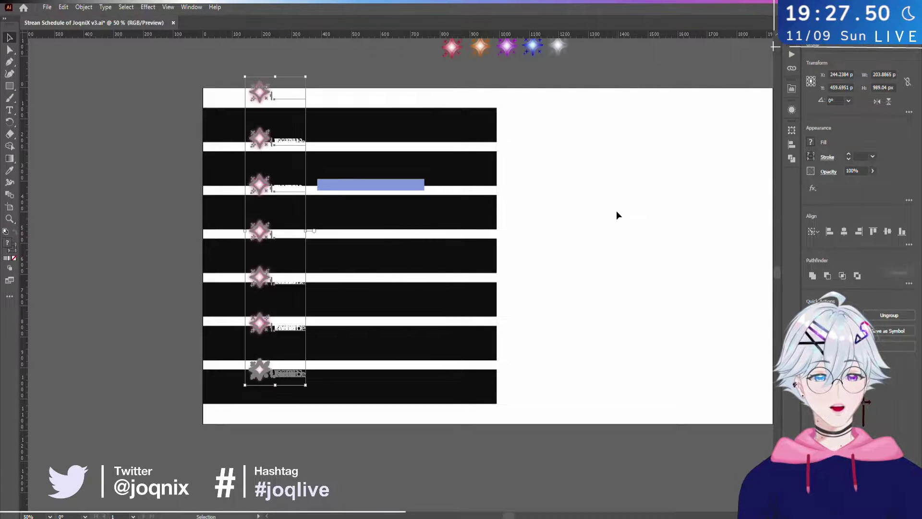
# - Deselect the star column and marquee-select the lower star-and-label group
pyautogui.click(585, 232)
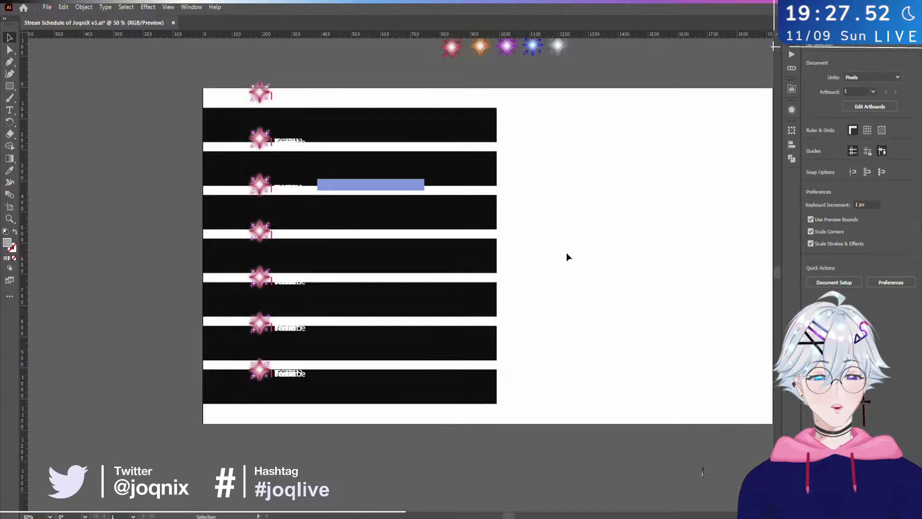
pyautogui.scroll(2, 350, 349)
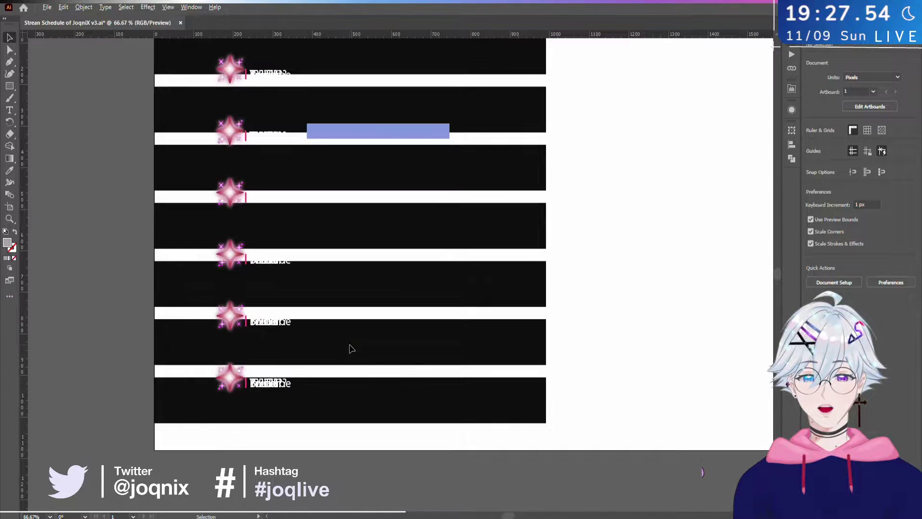
pyautogui.moveTo(350, 346); pyautogui.dragTo(483, 258)
pyautogui.scroll(2, 481, 260)
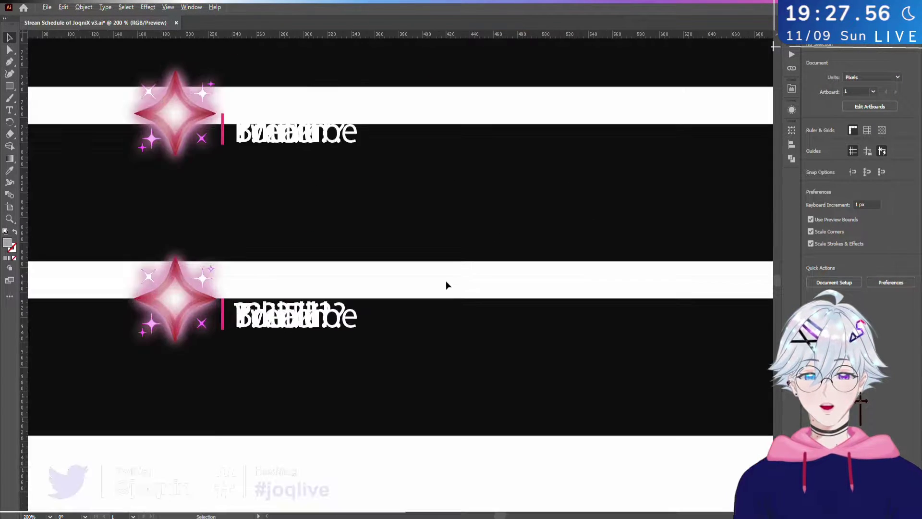
pyautogui.moveTo(411, 290); pyautogui.dragTo(478, 274)
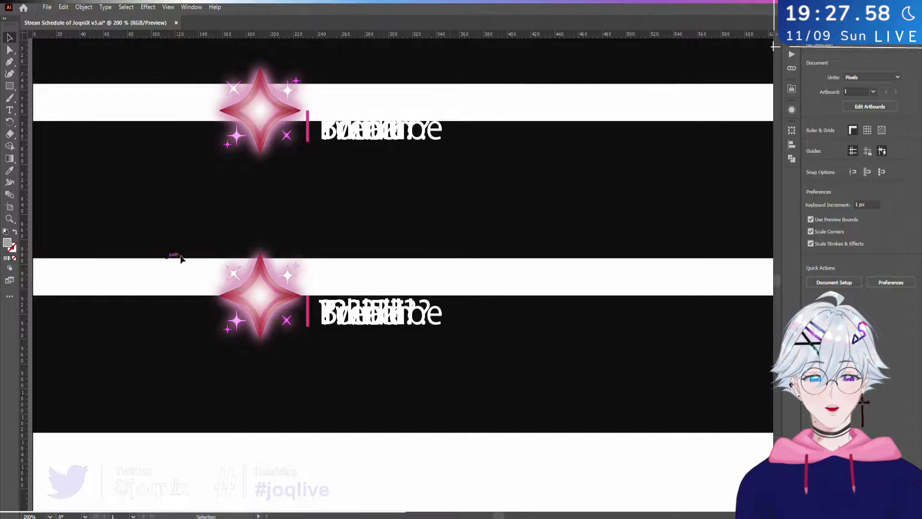
pyautogui.moveTo(178, 247); pyautogui.dragTo(492, 369)
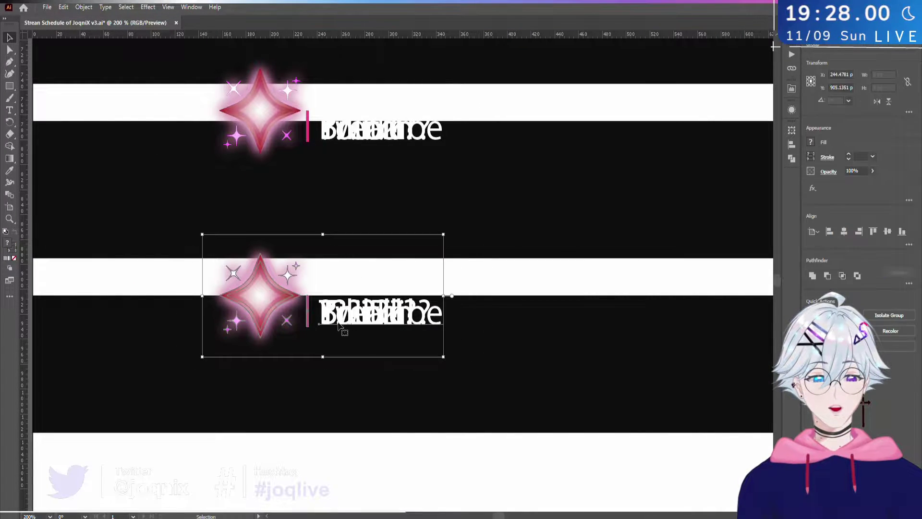
pyautogui.scroll(4, 249, 244)
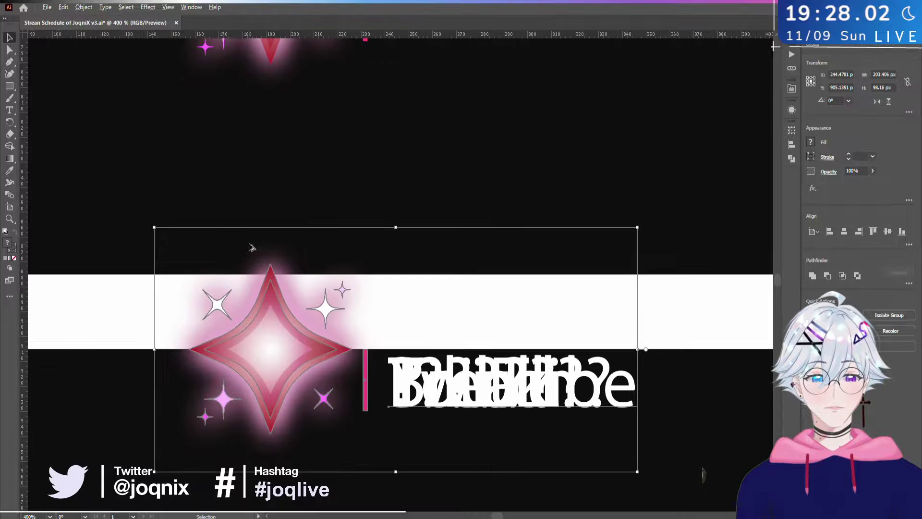
pyautogui.scroll(-6, 250, 243)
pyautogui.scroll(3, 249, 248)
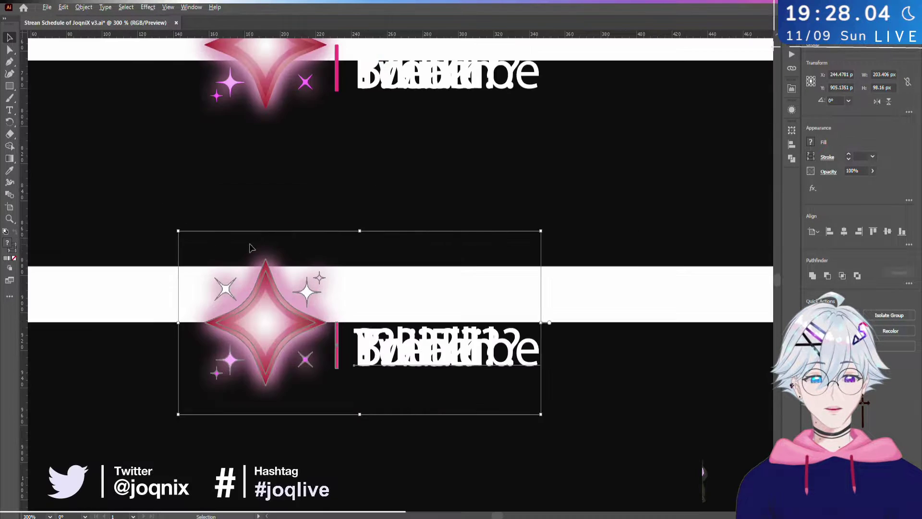
pyautogui.scroll(-3, 249, 247)
pyautogui.scroll(1, 249, 247)
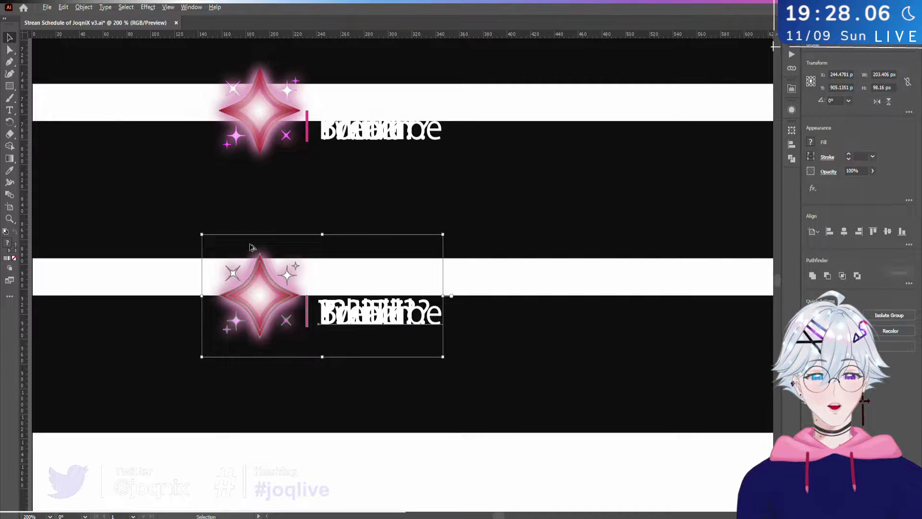
# - Undo to pile the upper icon copy onto the lower group, then inspect the purple SCHEDULE artwork
pyautogui.hotkey('ctrl', 'z')
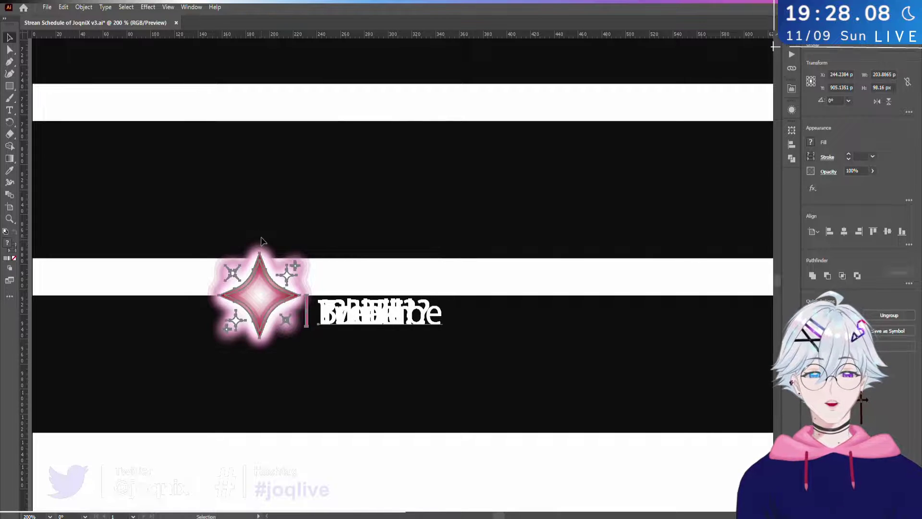
pyautogui.scroll(-3, 490, 279)
pyautogui.moveTo(594, 281); pyautogui.dragTo(435, 349)
pyautogui.moveTo(272, 213); pyautogui.dragTo(553, 345)
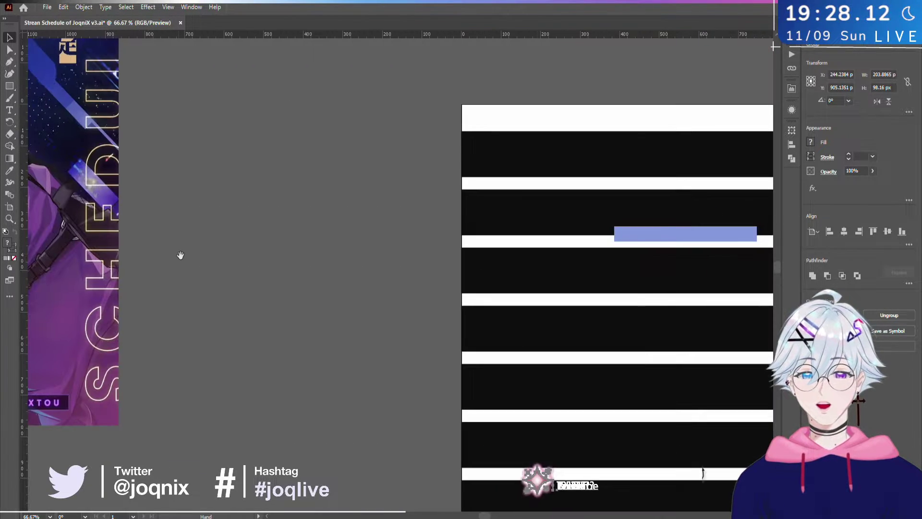
pyautogui.moveTo(181, 255); pyautogui.dragTo(718, 319)
pyautogui.moveTo(291, 302); pyautogui.dragTo(113, 263)
pyautogui.moveTo(454, 338); pyautogui.dragTo(96, 296)
pyautogui.moveTo(679, 301); pyautogui.dragTo(416, 164)
pyautogui.scroll(4, 398, 304)
# - Select the star-and-label group on the black-striped artboard
pyautogui.moveTo(193, 402); pyautogui.dragTo(347, 208)
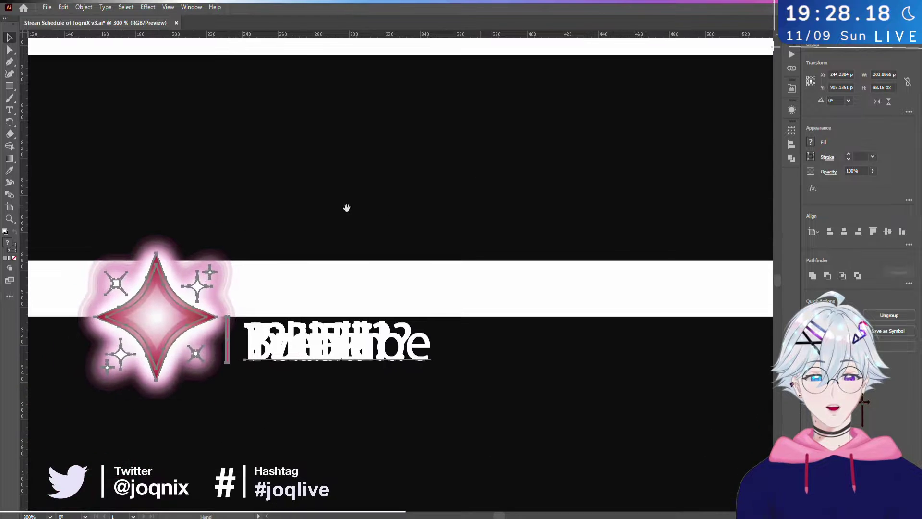
pyautogui.click(170, 260)
pyautogui.scroll(4, 159, 250)
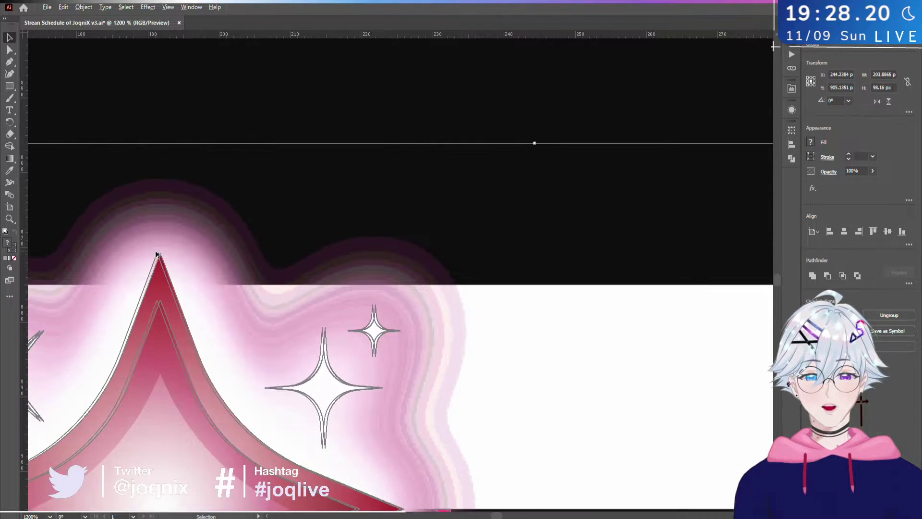
pyautogui.scroll(-7, 197, 255)
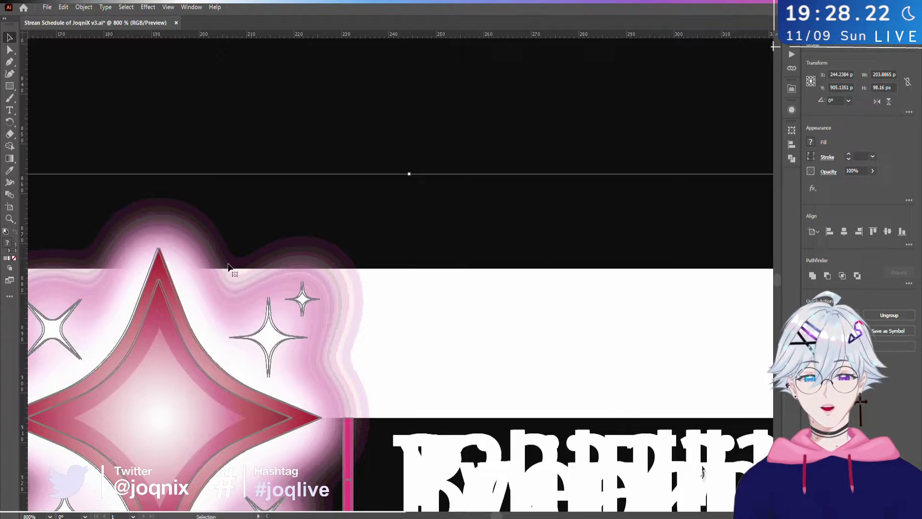
pyautogui.scroll(3, 230, 268)
pyautogui.scroll(-6, 235, 266)
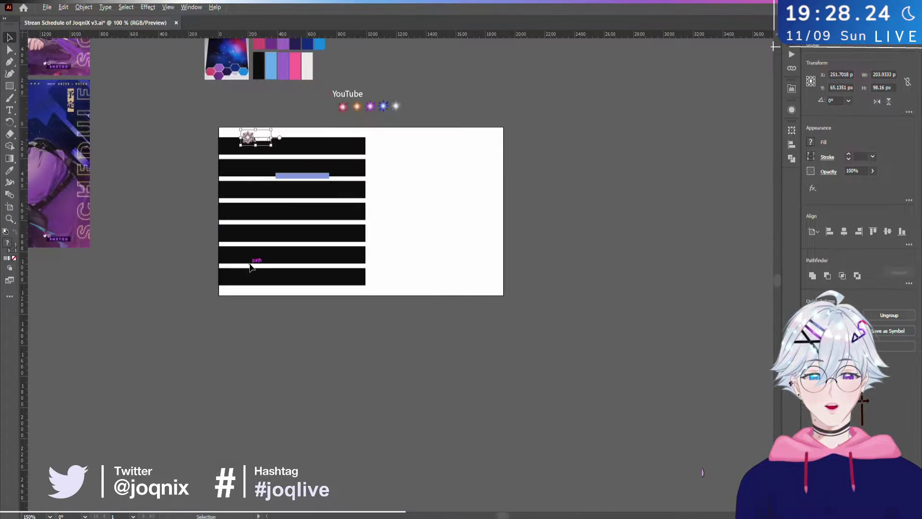
# - Undo the stacking so each star returns to its own bar, then clear the selection
pyautogui.hotkey('ctrl', 'z')
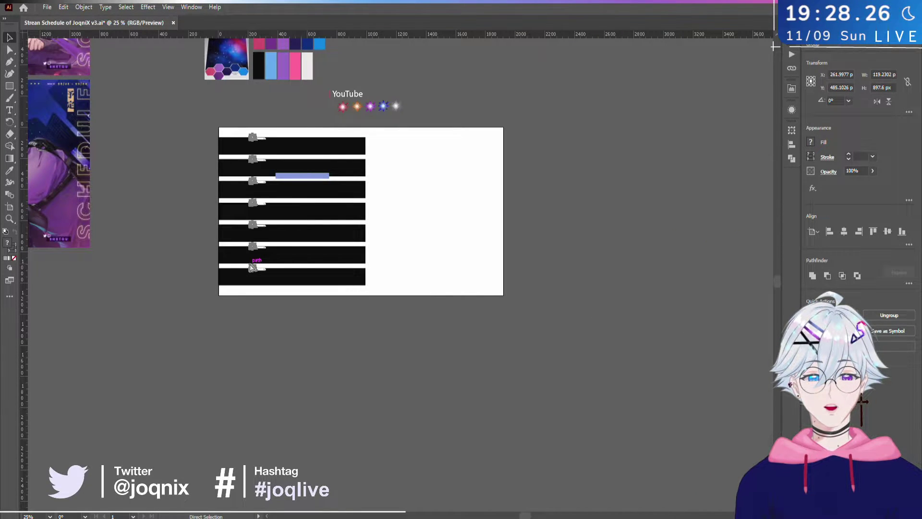
pyautogui.click(271, 157)
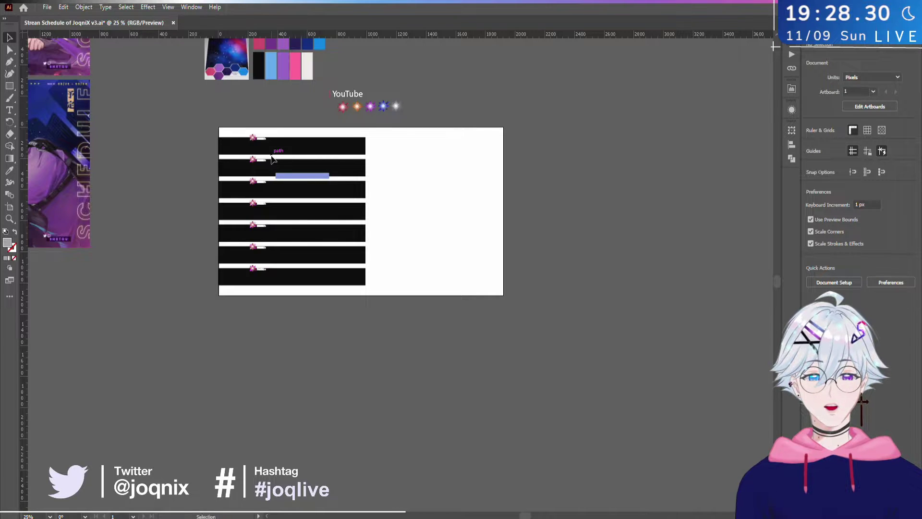
pyautogui.click(272, 159)
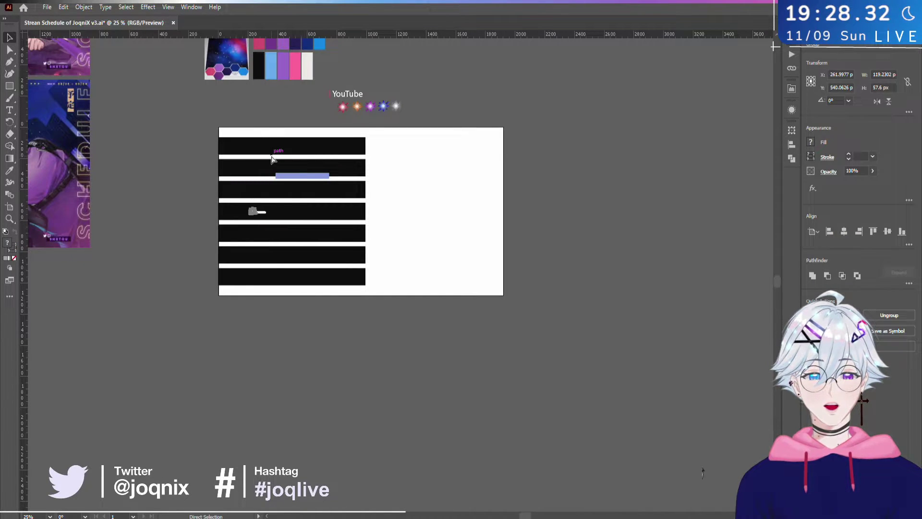
pyautogui.hotkey('ctrl', 'shift', 'a')
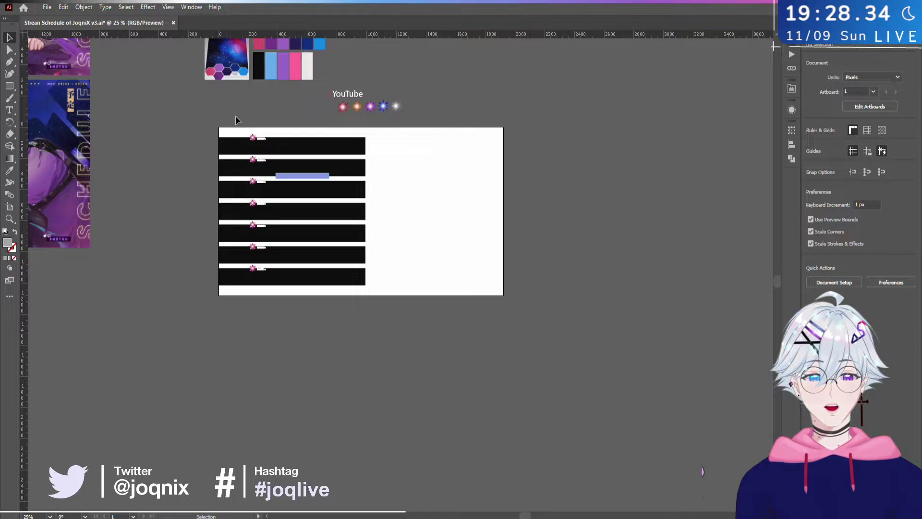
# - Marquee-select the star column, check the alignment options, then deselect and view the whole artboard
pyautogui.moveTo(236, 116); pyautogui.dragTo(274, 302)
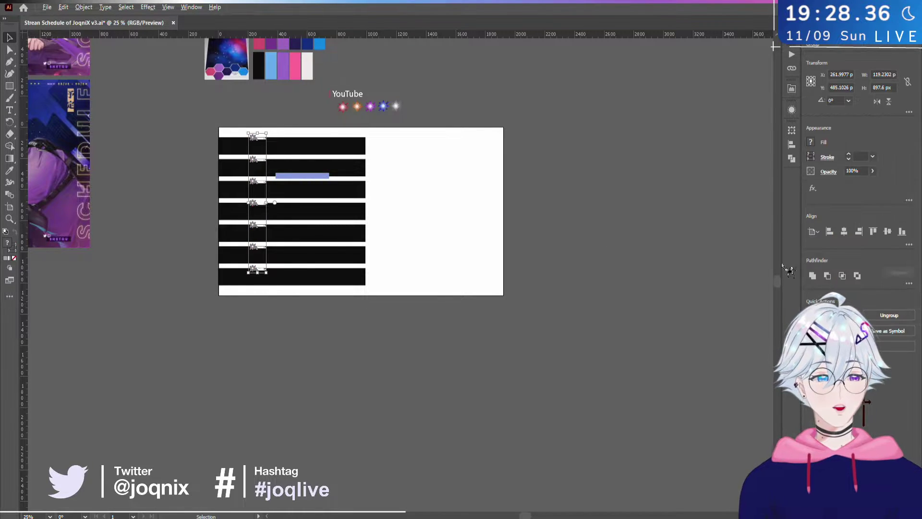
pyautogui.click(908, 245)
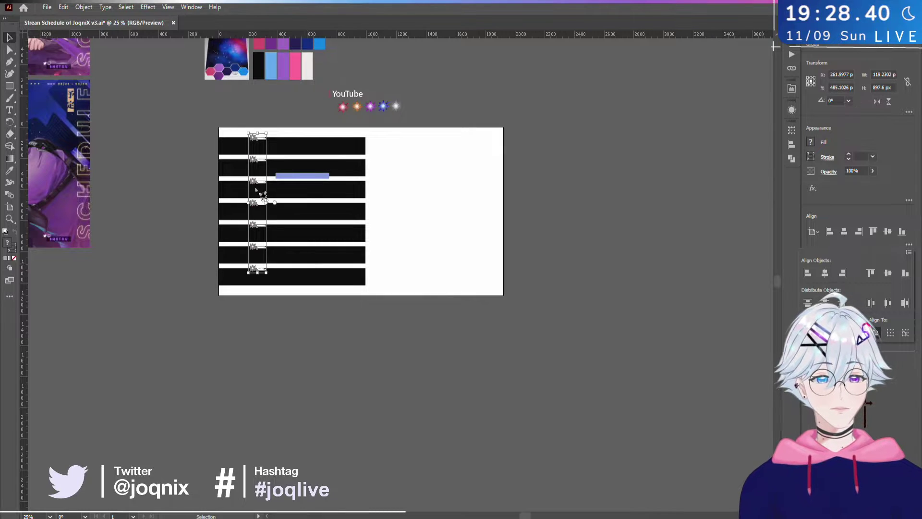
pyautogui.click(376, 172)
pyautogui.click(318, 149)
pyautogui.scroll(4, 235, 132)
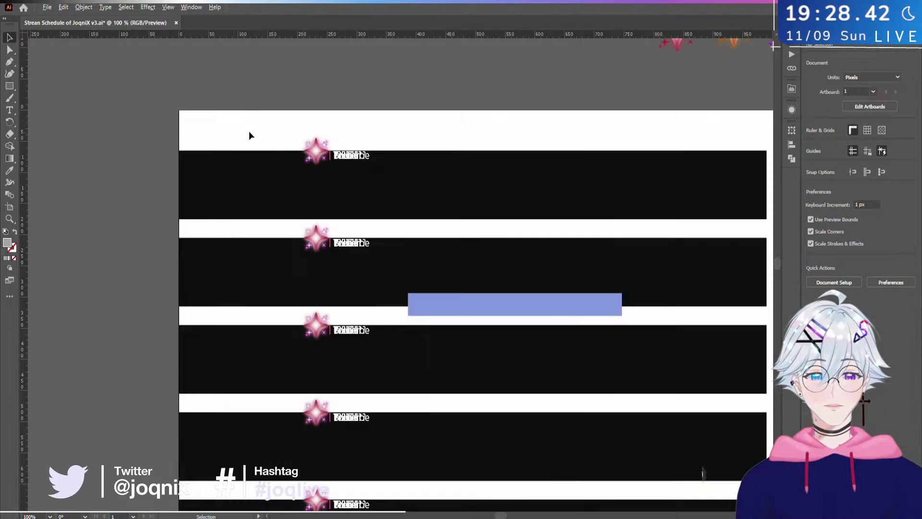
pyautogui.scroll(10, 249, 136)
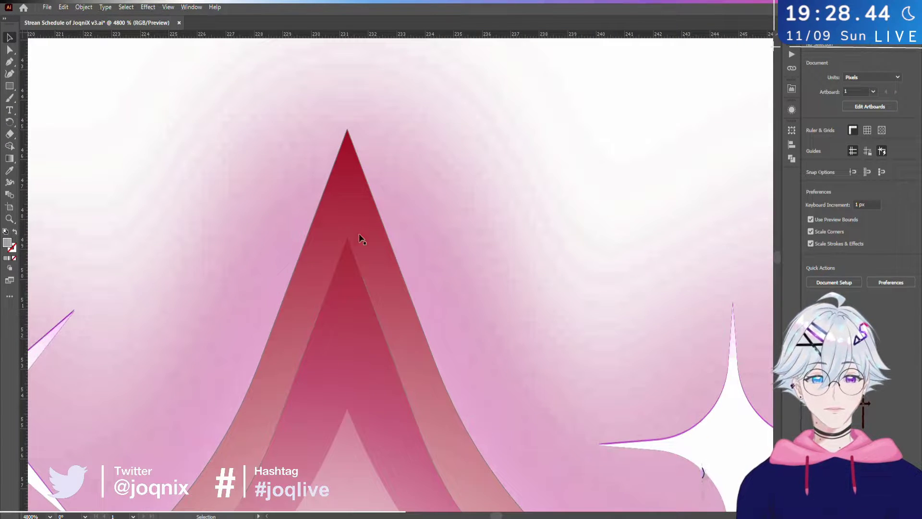
pyautogui.scroll(-5, 358, 202)
pyautogui.scroll(10, 358, 202)
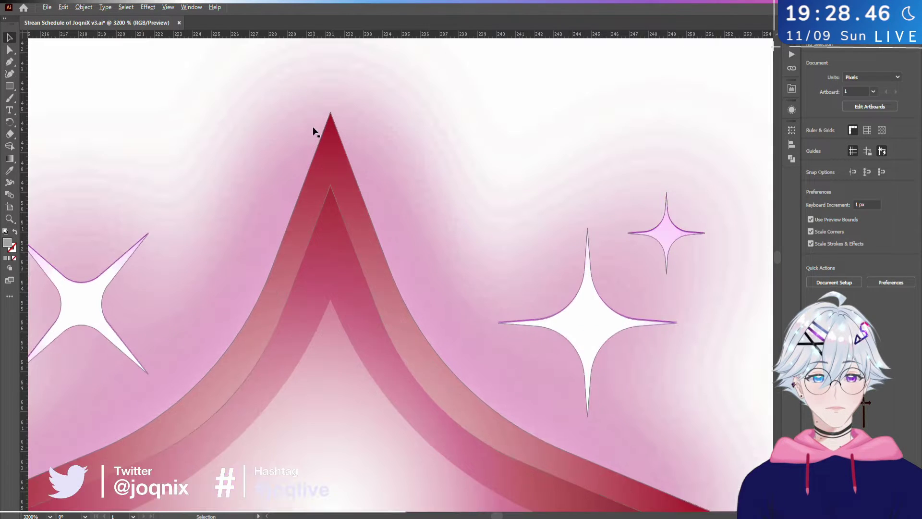
pyautogui.scroll(-3, 526, 261)
pyautogui.scroll(-10, 733, 282)
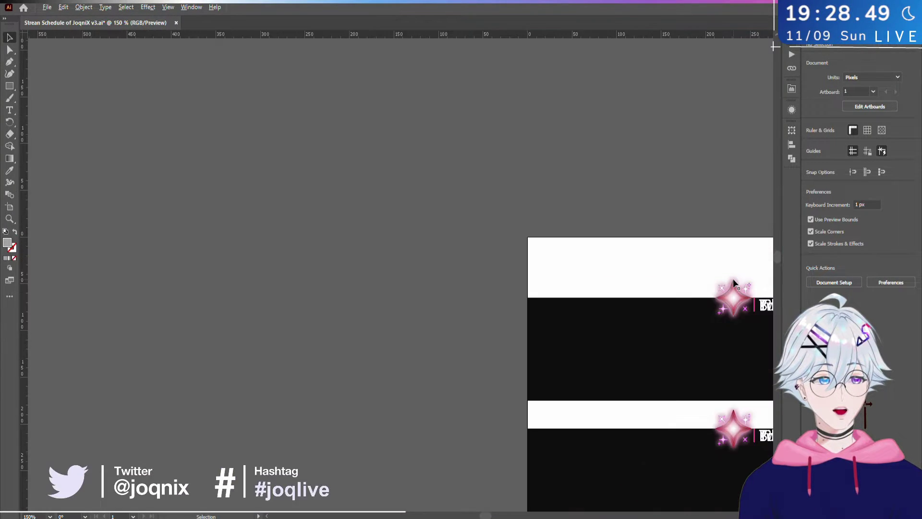
pyautogui.scroll(-5, 733, 279)
pyautogui.moveTo(675, 284); pyautogui.dragTo(307, 252)
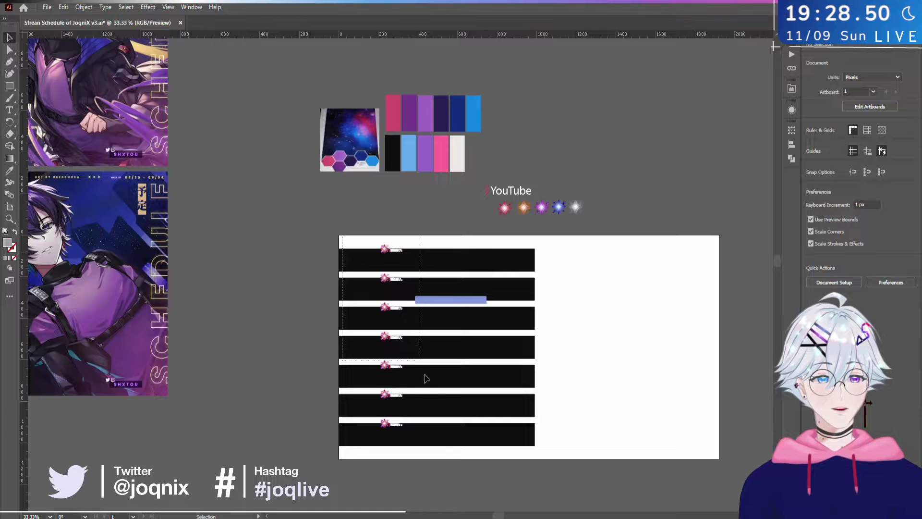
pyautogui.click(399, 425)
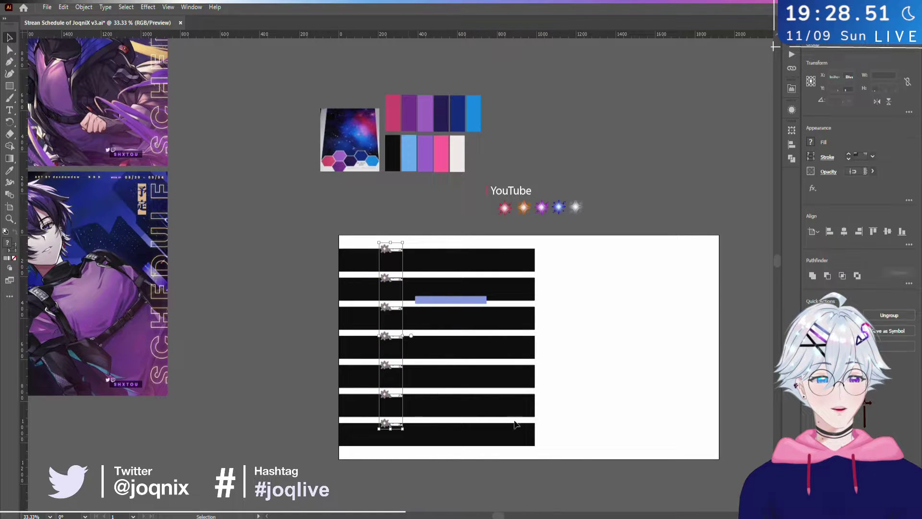
pyautogui.click(910, 244)
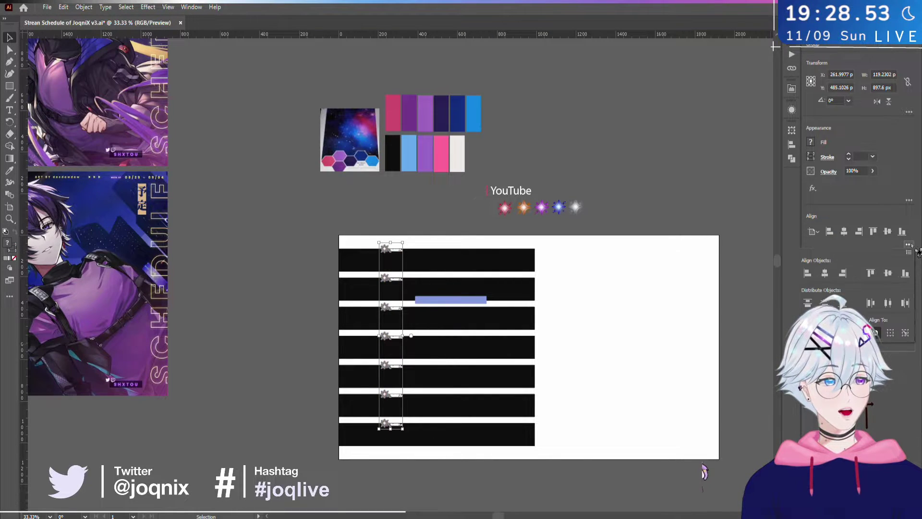
pyautogui.click(888, 274)
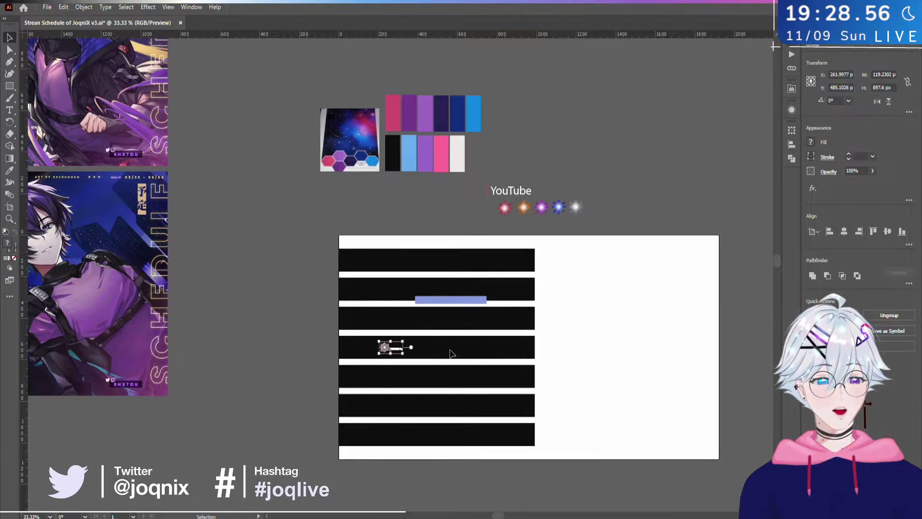
pyautogui.scroll(12, 399, 350)
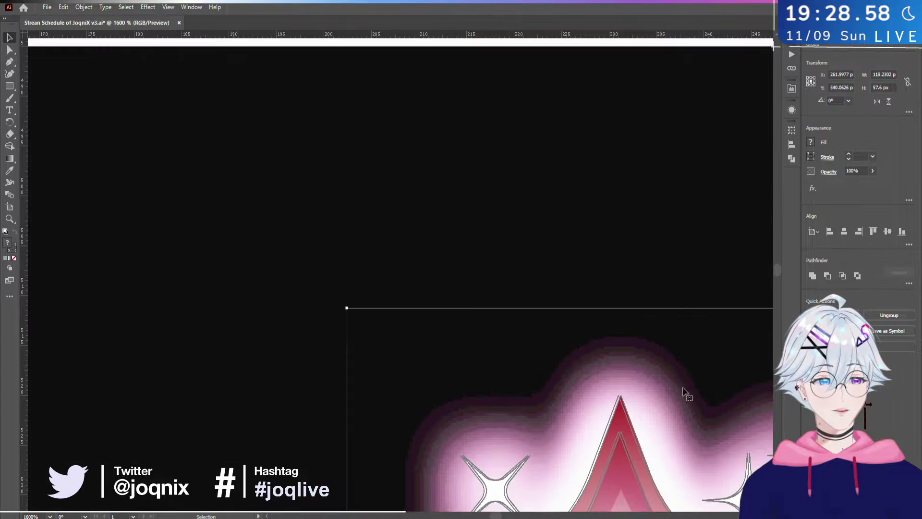
pyautogui.scroll(4, 684, 391)
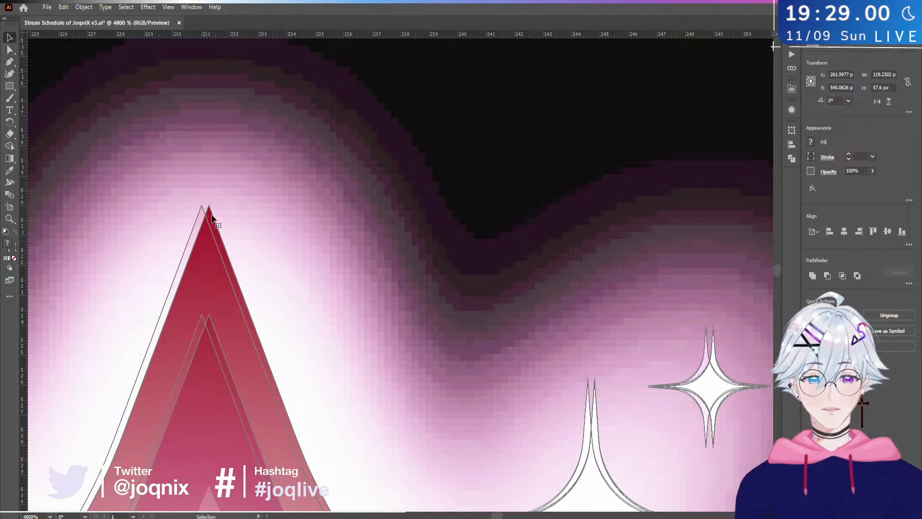
pyautogui.scroll(-4, 215, 196)
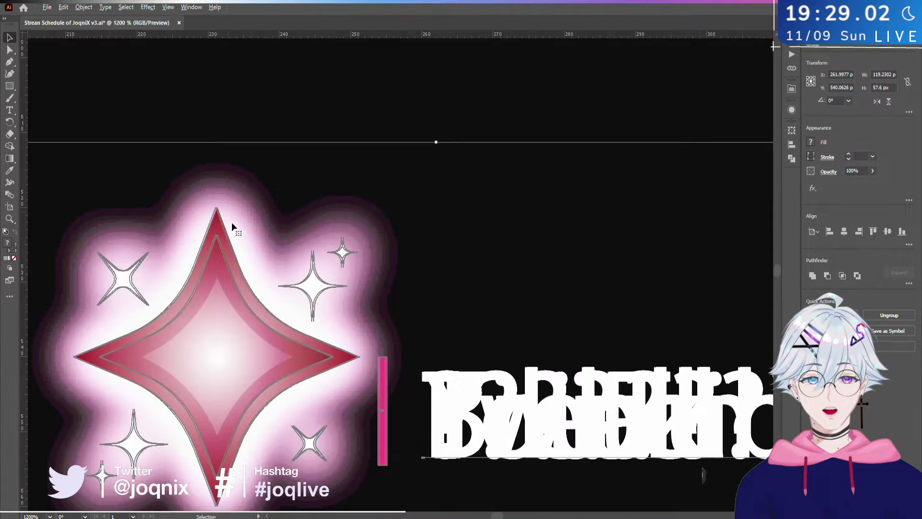
pyautogui.scroll(2, 231, 223)
pyautogui.scroll(-2, 220, 221)
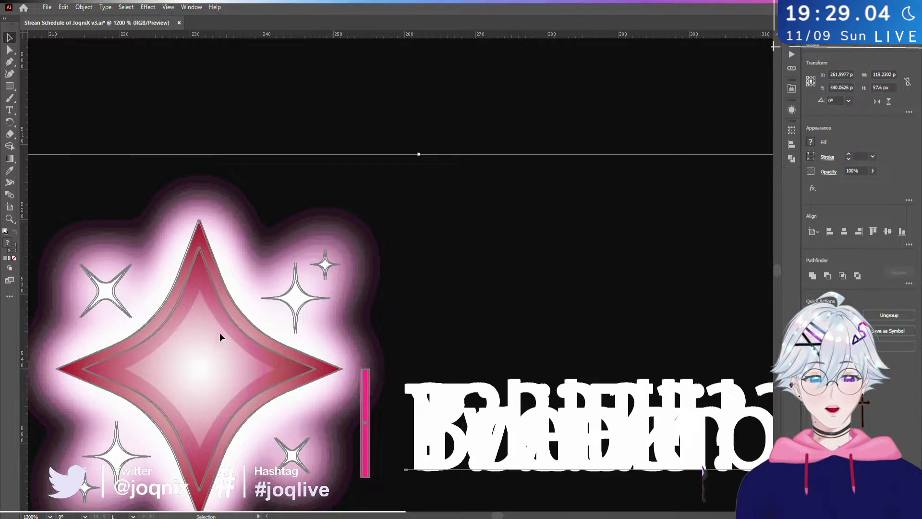
pyautogui.moveTo(220, 332); pyautogui.dragTo(272, 331)
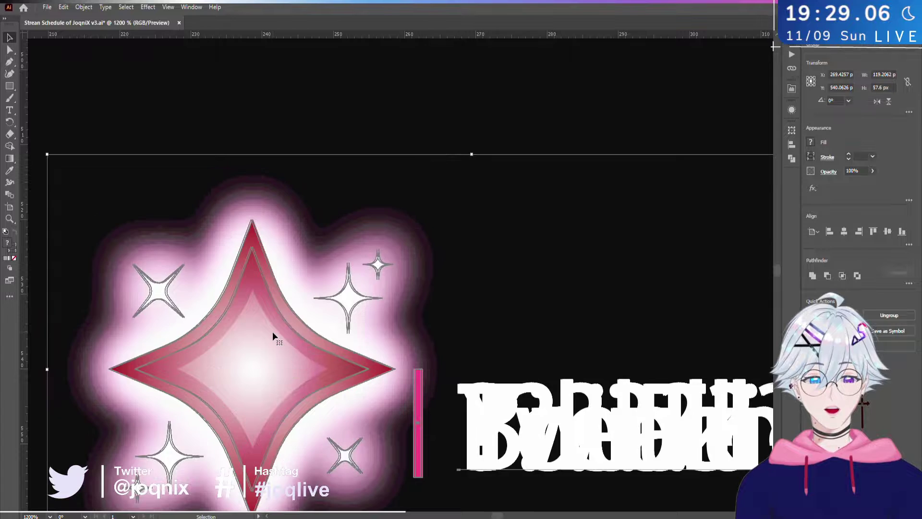
pyautogui.hotkey('ctrl', 'z')
pyautogui.press('a')
pyautogui.hotkey('ctrl', 'z')
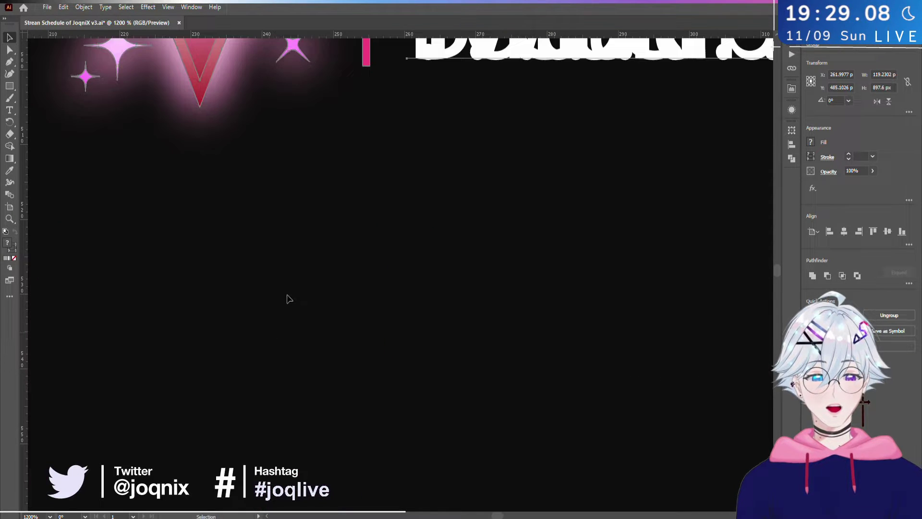
pyautogui.click(288, 299)
pyautogui.scroll(-6, 288, 299)
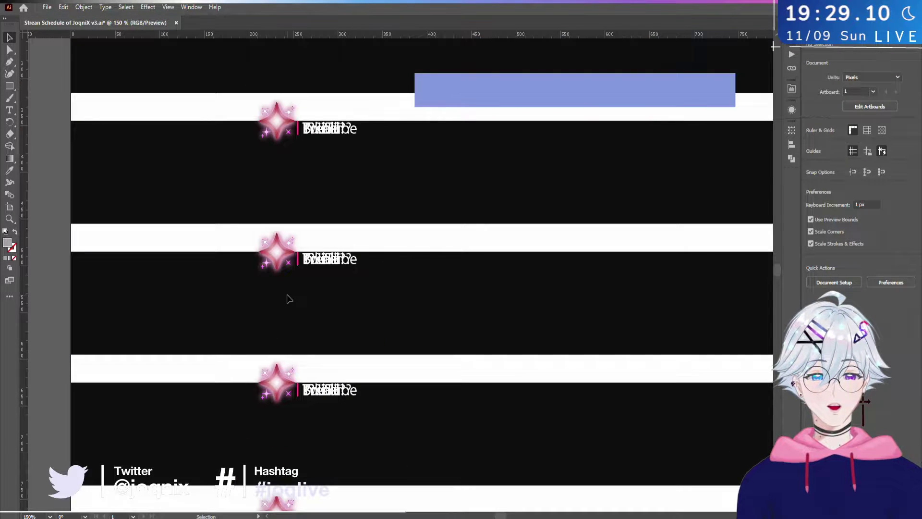
pyautogui.scroll(-3, 348, 298)
pyautogui.moveTo(309, 126); pyautogui.dragTo(362, 451)
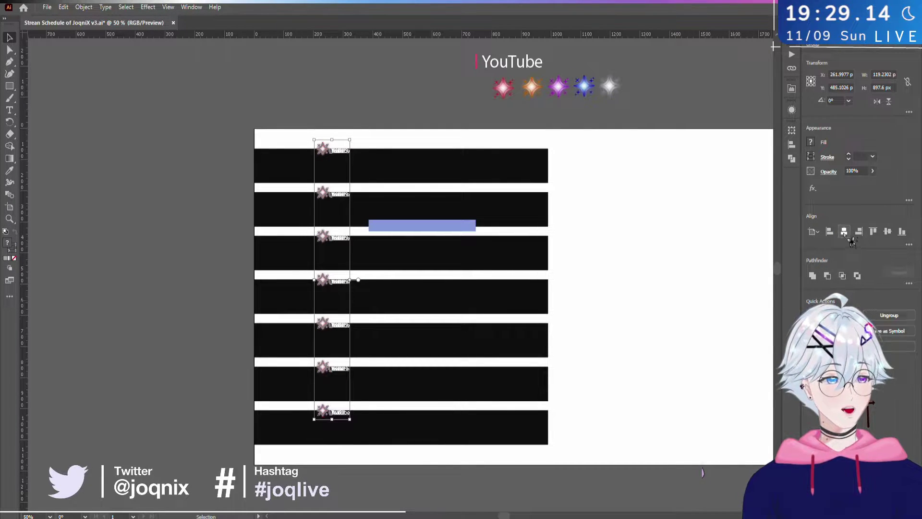
# - Align the star column flush to the artboard's left edge after briefly centring it horizontally
pyautogui.click(844, 232)
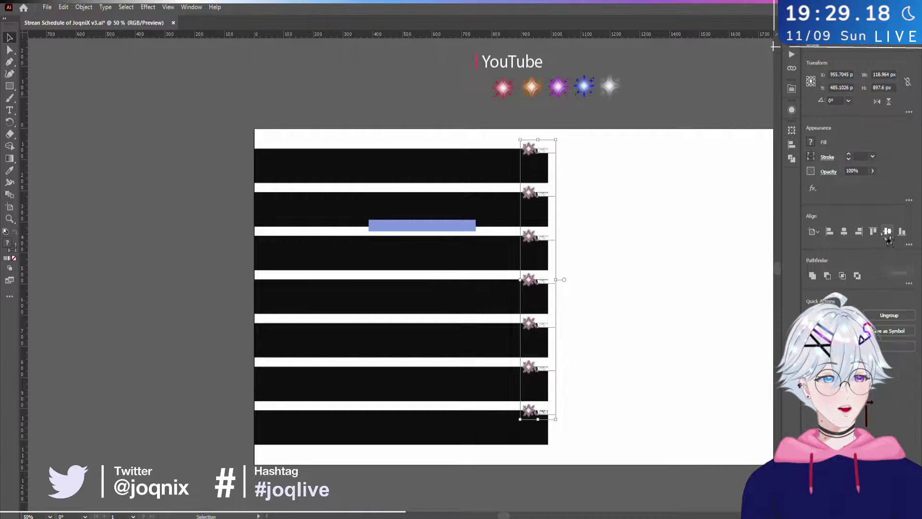
pyautogui.click(830, 231)
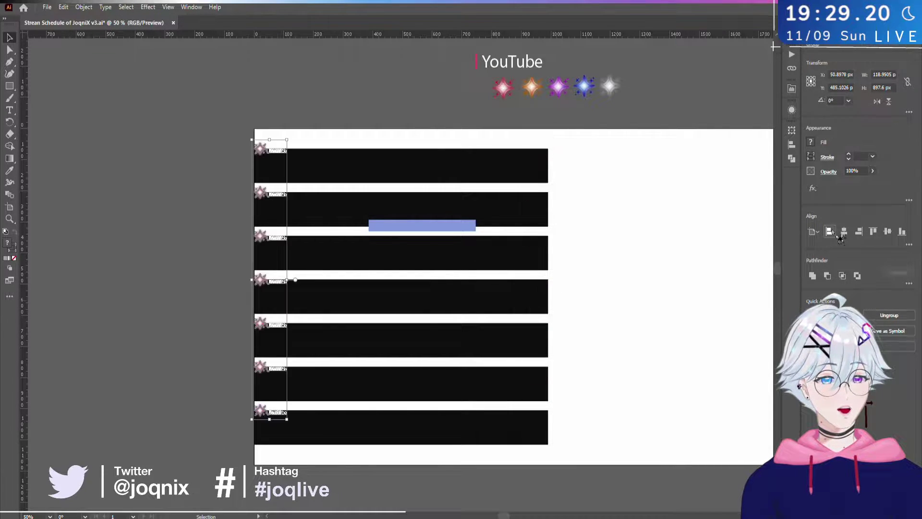
# - Vertically centre the seven star groups, stacking them onto the middle bar
pyautogui.scroll(5, 251, 142)
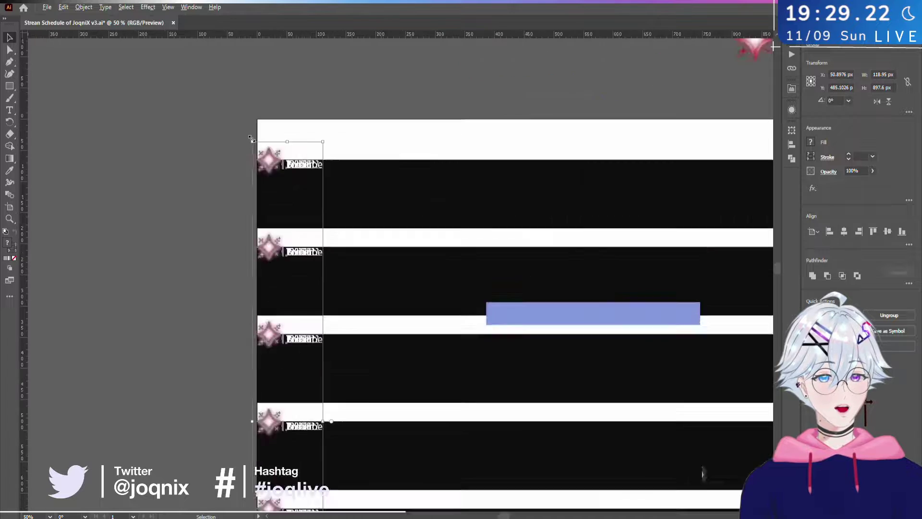
pyautogui.scroll(-6, 250, 139)
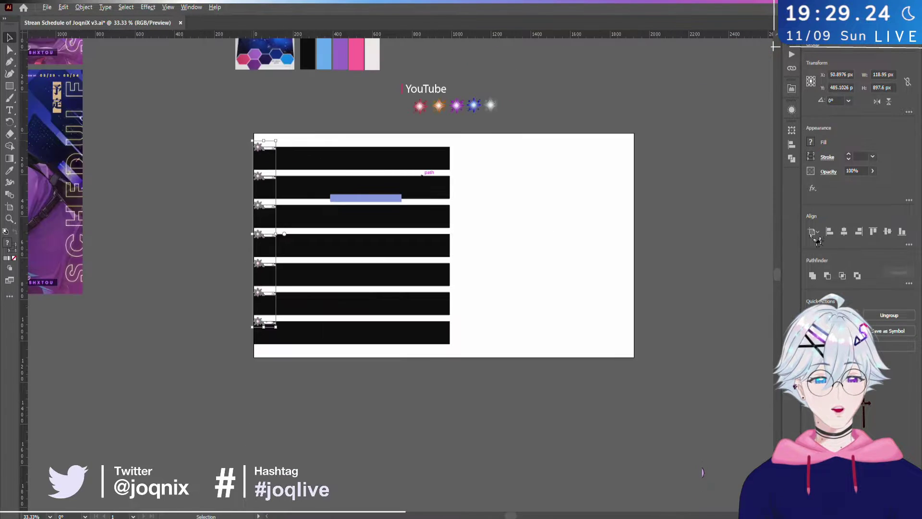
pyautogui.click(887, 231)
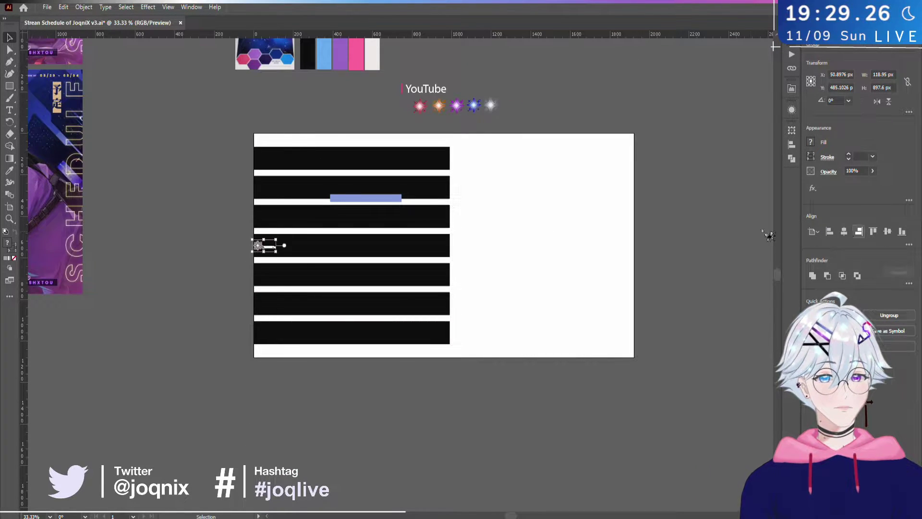
pyautogui.scroll(8, 397, 443)
pyautogui.scroll(4, 319, 400)
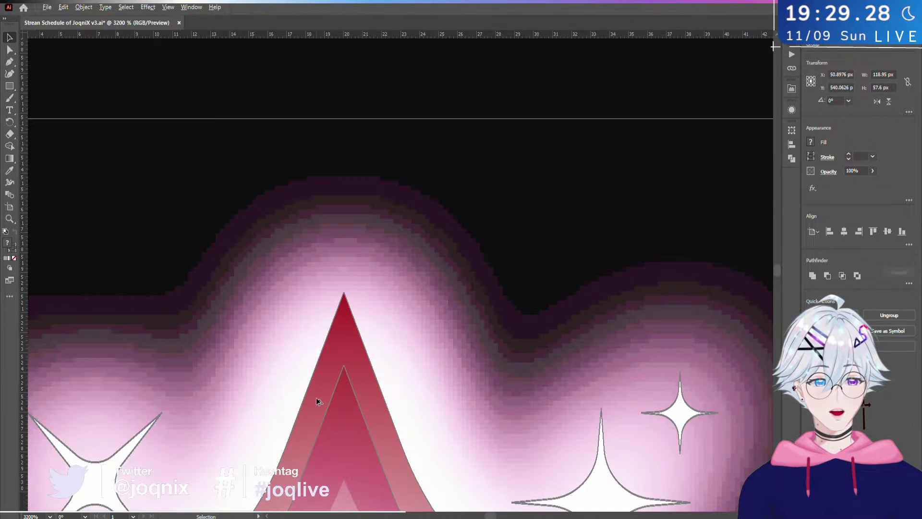
pyautogui.scroll(-5, 322, 393)
# - Drag the stacked group onto a bar's top edge and pull a horizontal guide from the ruler
pyautogui.moveTo(420, 244); pyautogui.dragTo(260, 143)
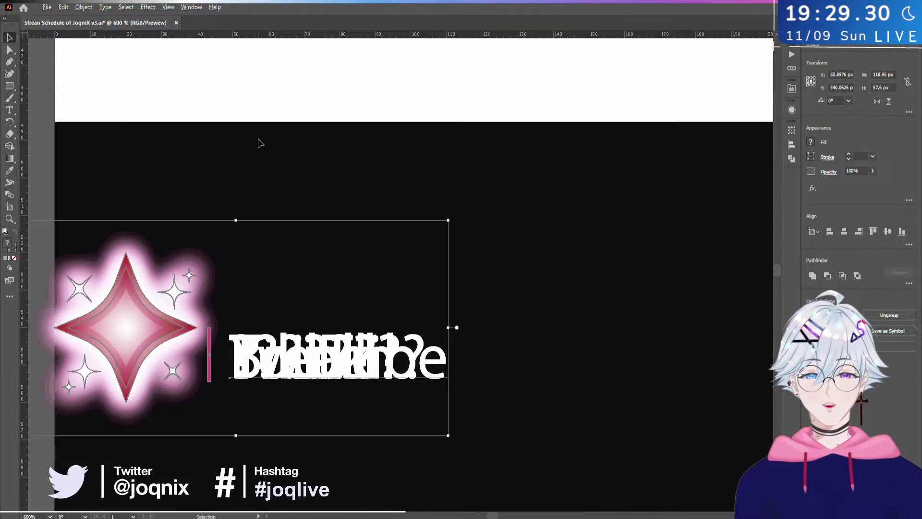
pyautogui.scroll(-3, 260, 142)
pyautogui.moveTo(225, 211); pyautogui.dragTo(375, 314)
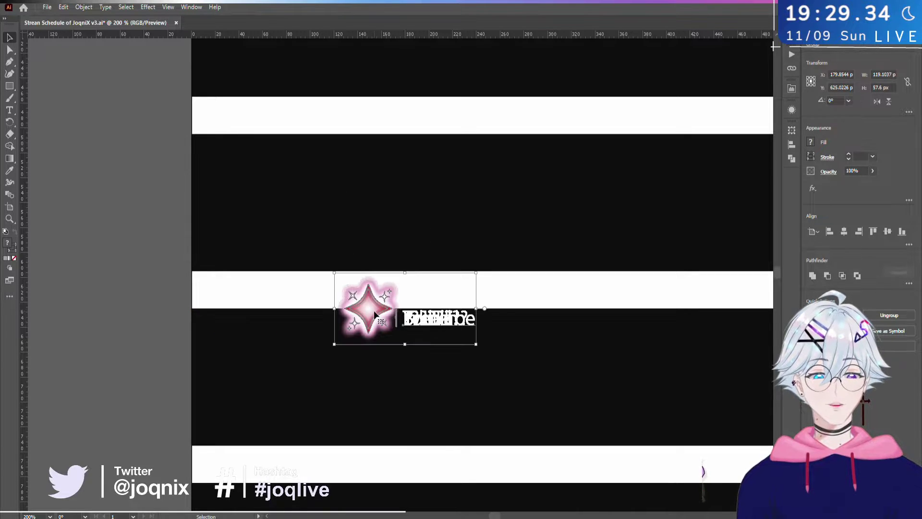
pyautogui.scroll(4, 393, 295)
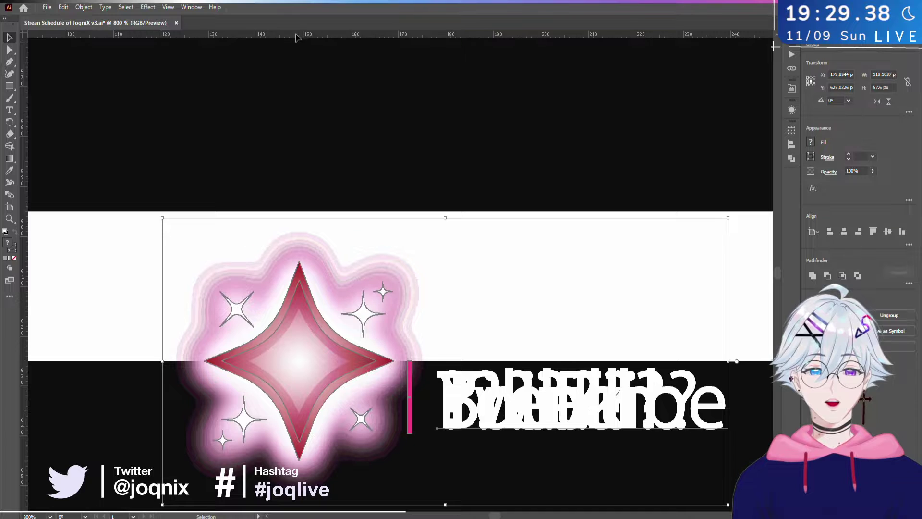
pyautogui.moveTo(296, 37); pyautogui.dragTo(307, 262)
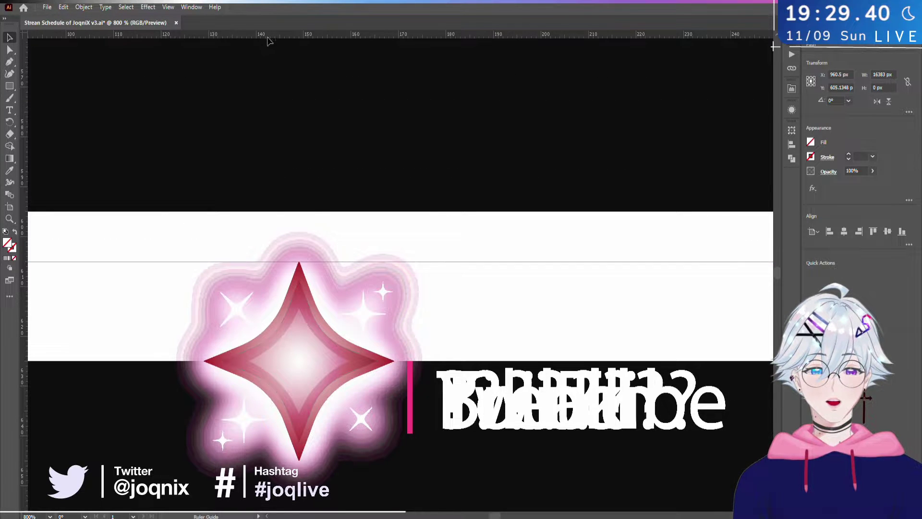
# - Place a horizontal guide along the black bar's top edge
pyautogui.moveTo(268, 37); pyautogui.dragTo(269, 360)
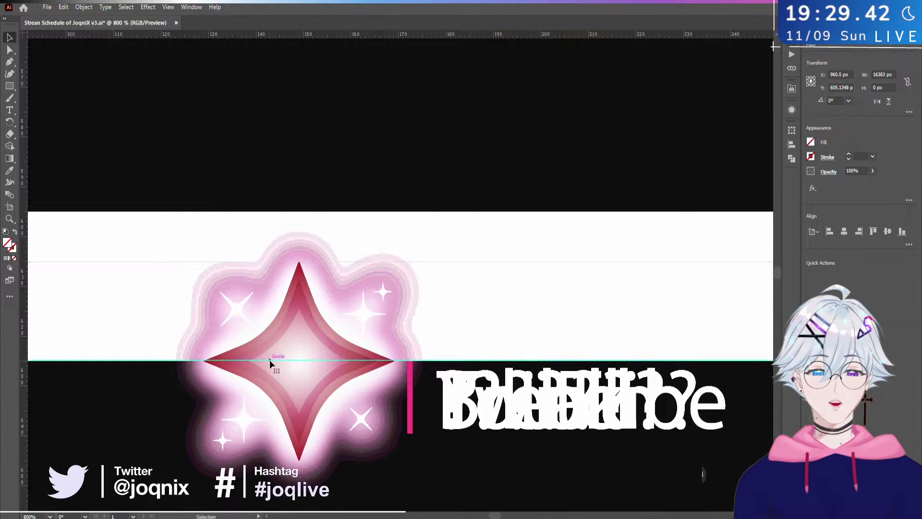
pyautogui.scroll(-6, 317, 321)
pyautogui.scroll(4, 317, 321)
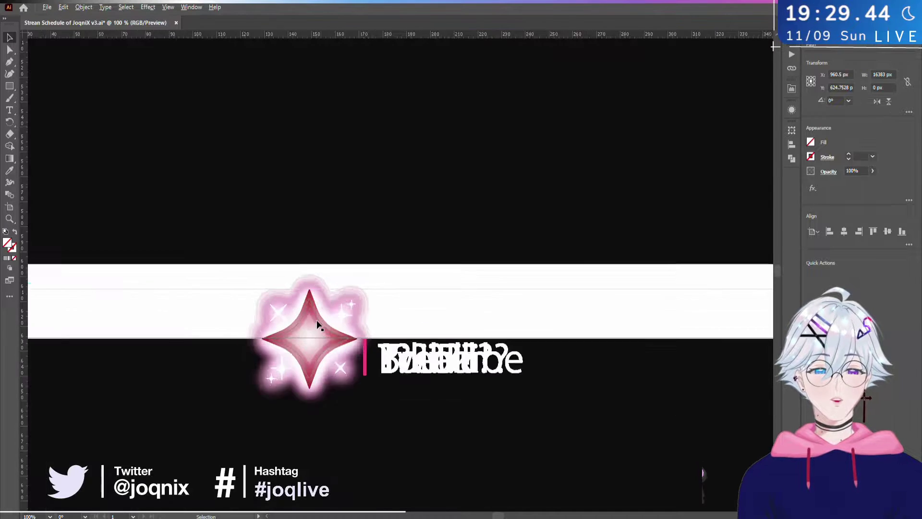
pyautogui.scroll(-2, 318, 326)
# - Select the star-and-label group and scale it up by its corner handle, redoing the resize once
pyautogui.moveTo(265, 256); pyautogui.dragTo(561, 432)
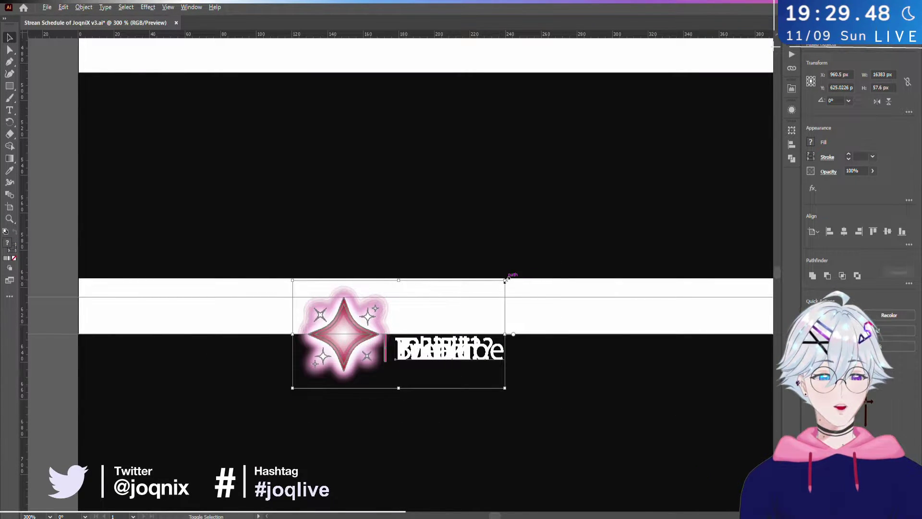
pyautogui.moveTo(505, 279); pyautogui.dragTo(547, 254)
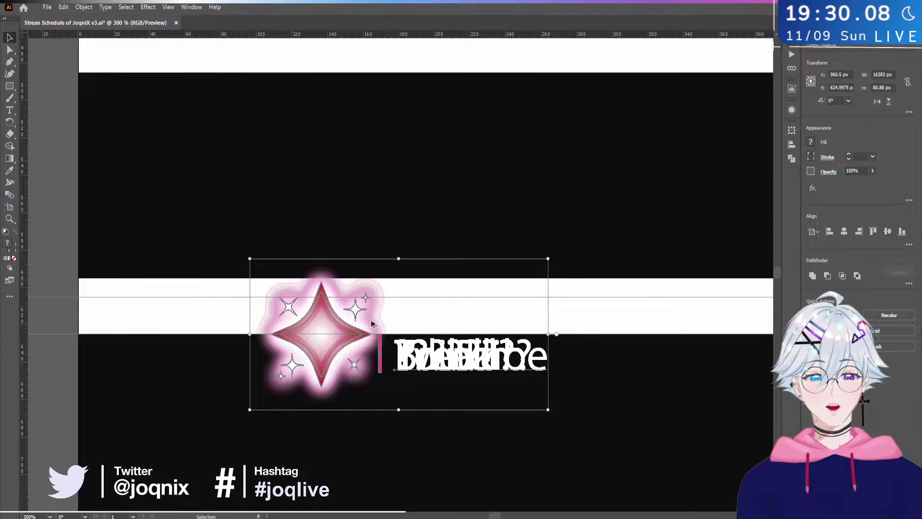
pyautogui.scroll(2, 372, 324)
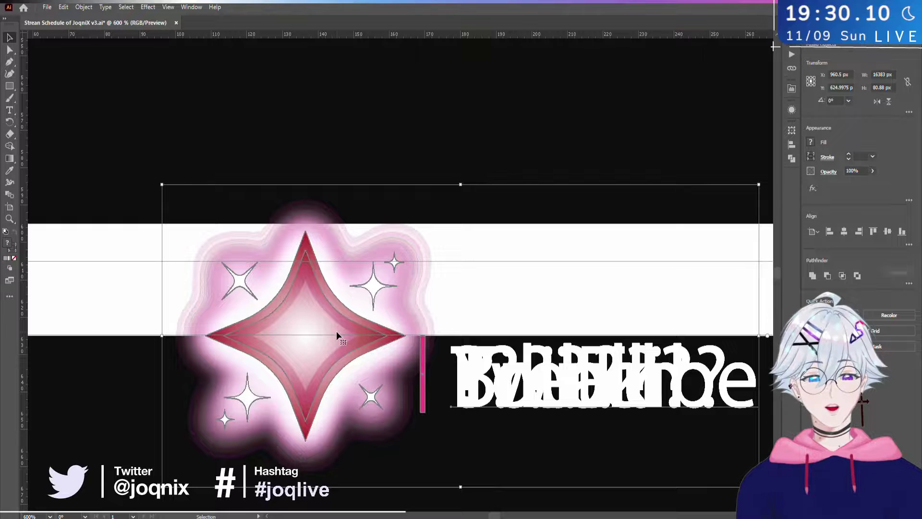
pyautogui.hotkey('ctrl', 'z')
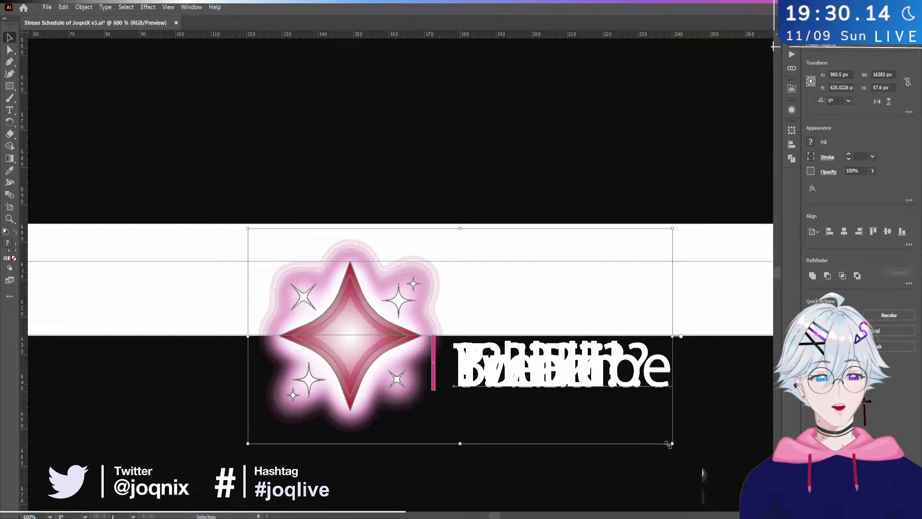
pyautogui.moveTo(669, 444); pyautogui.dragTo(739, 483)
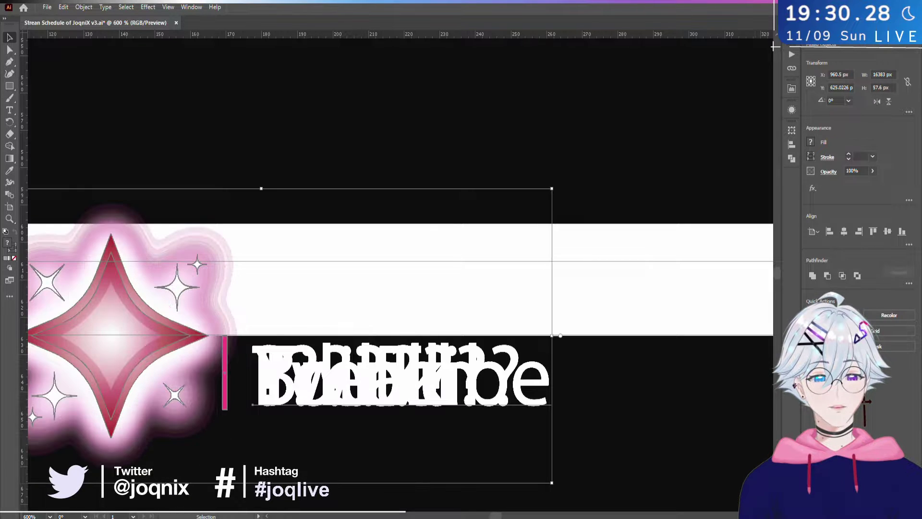
pyautogui.scroll(-5, 556, 346)
pyautogui.scroll(3, 556, 351)
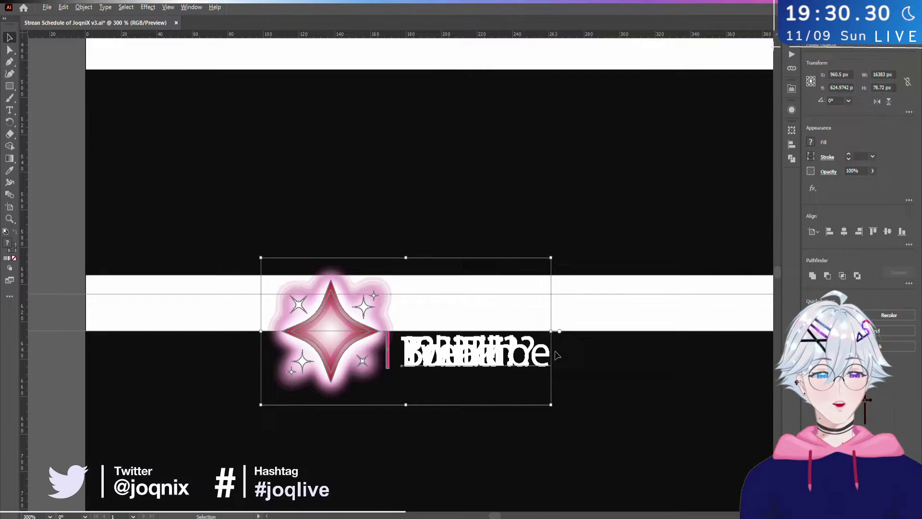
pyautogui.click(642, 312)
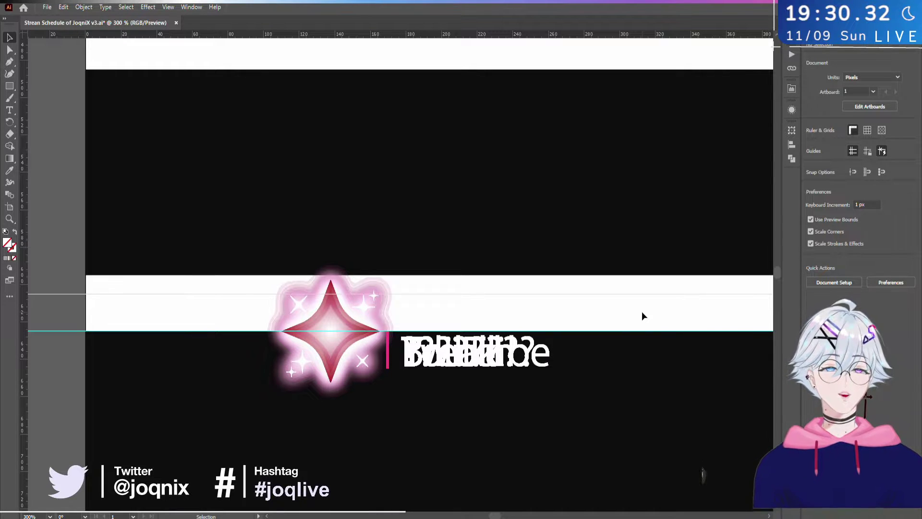
pyautogui.scroll(-2, 641, 311)
pyautogui.scroll(-1, 642, 321)
# - Select the stacked star-and-label groups and distribute their vertical centres relative to a key object
pyautogui.moveTo(654, 287); pyautogui.dragTo(289, 204)
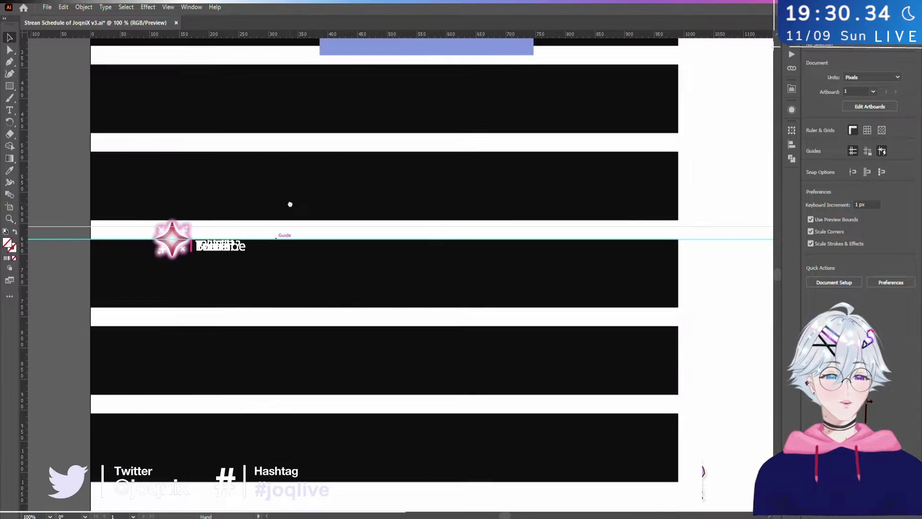
pyautogui.moveTo(91, 178); pyautogui.dragTo(344, 311)
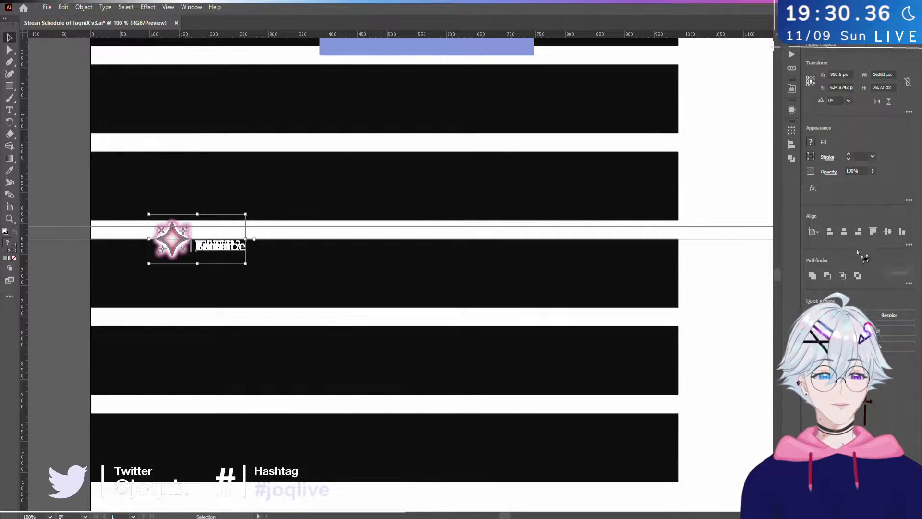
pyautogui.click(909, 244)
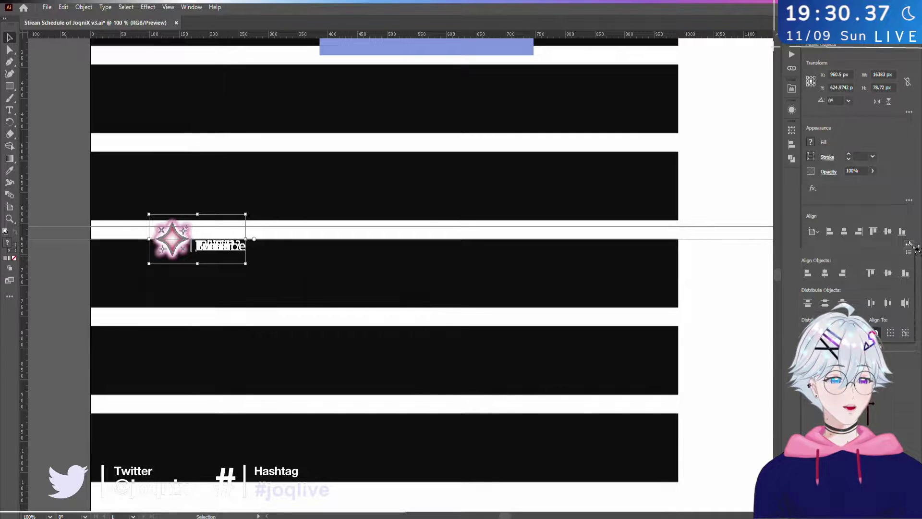
pyautogui.click(906, 332)
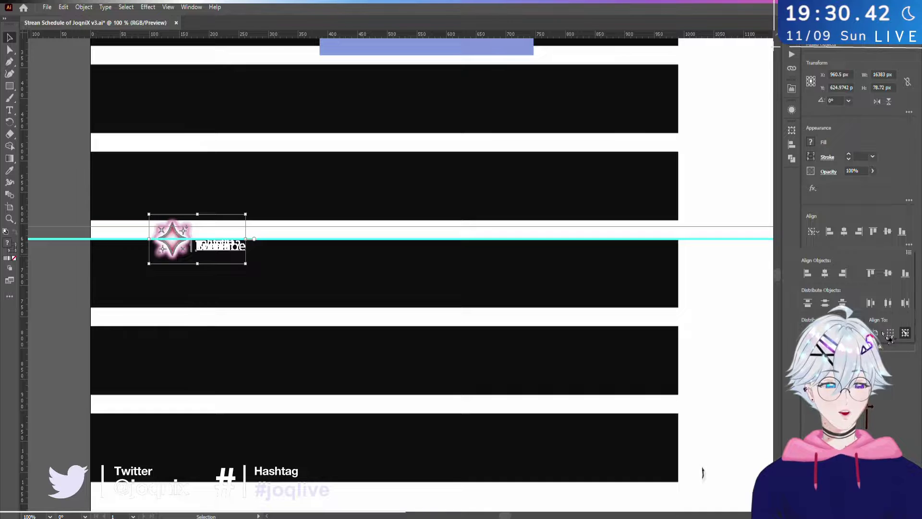
pyautogui.click(808, 332)
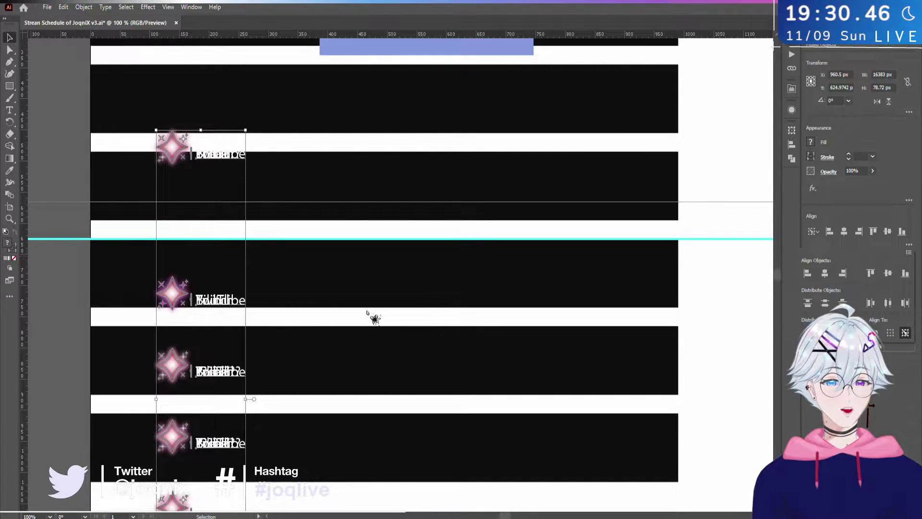
# - Check the spread against the lower bars, then undo it to restack the star groups
pyautogui.moveTo(366, 336); pyautogui.dragTo(376, 95)
pyautogui.scroll(-1, 381, 170)
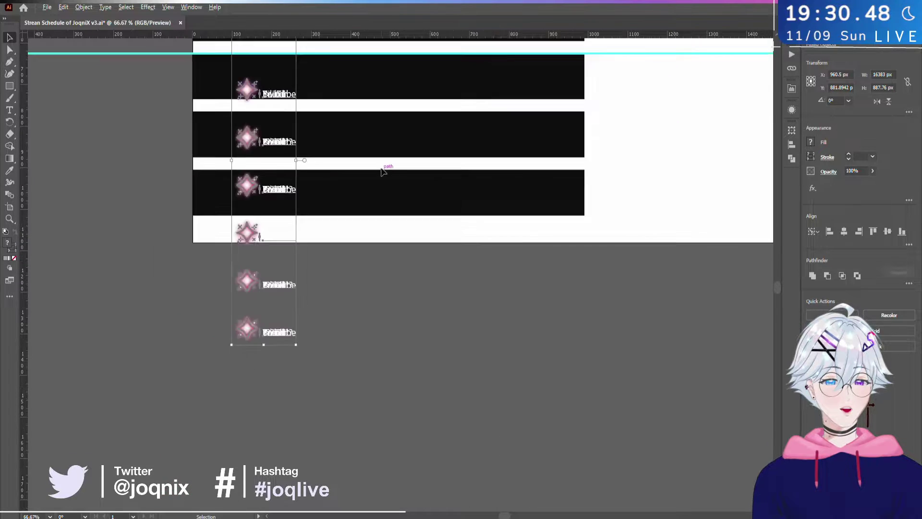
pyautogui.scroll(-2, 381, 170)
pyautogui.scroll(2, 374, 139)
pyautogui.moveTo(368, 127); pyautogui.dragTo(385, 224)
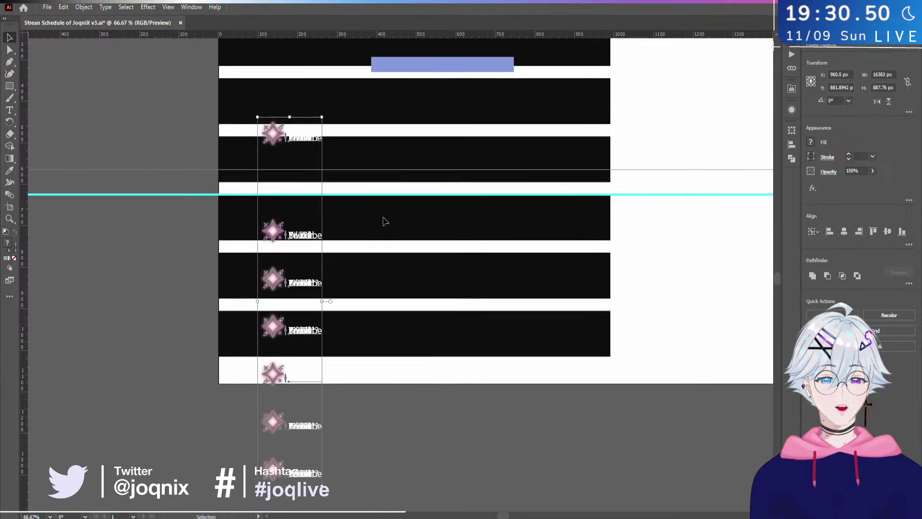
pyautogui.hotkey('ctrl', 'z')
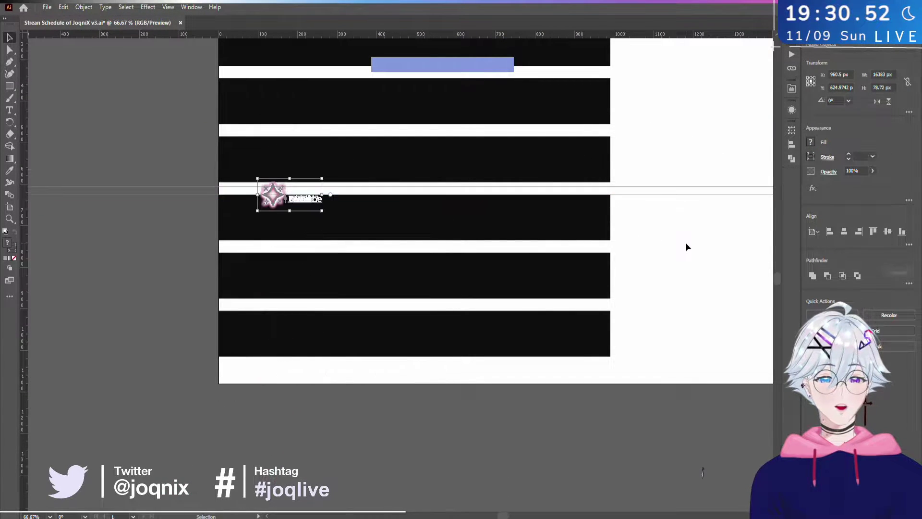
# - Reselect the stack and redistribute it, aligned to a key object, into an evenly spaced column
pyautogui.click(667, 146)
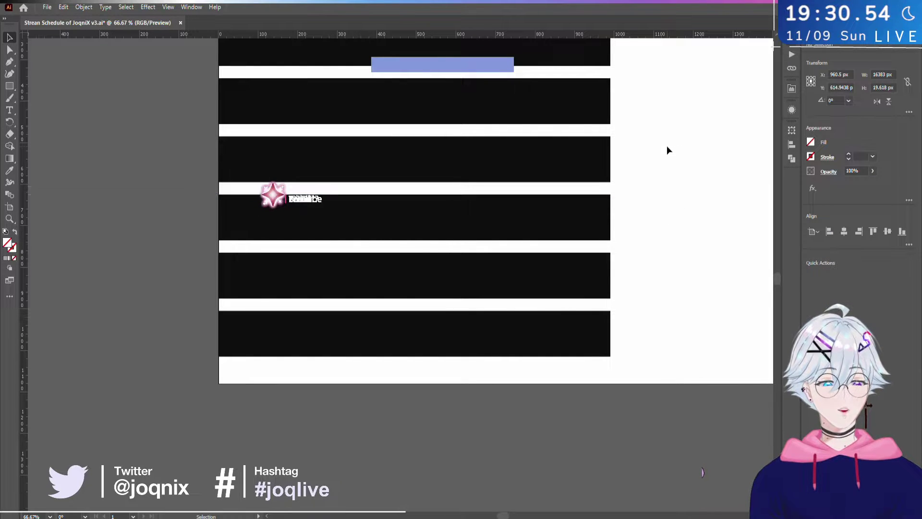
pyautogui.moveTo(267, 166); pyautogui.dragTo(370, 274)
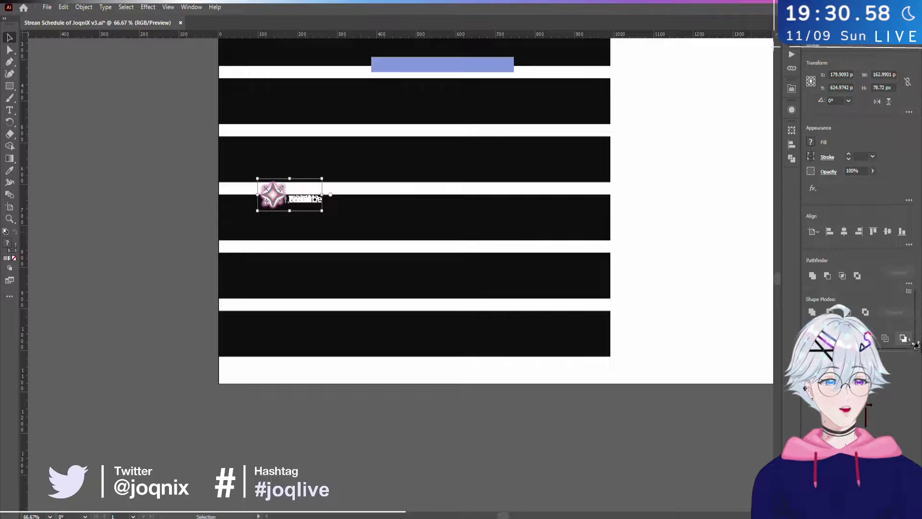
pyautogui.click(908, 244)
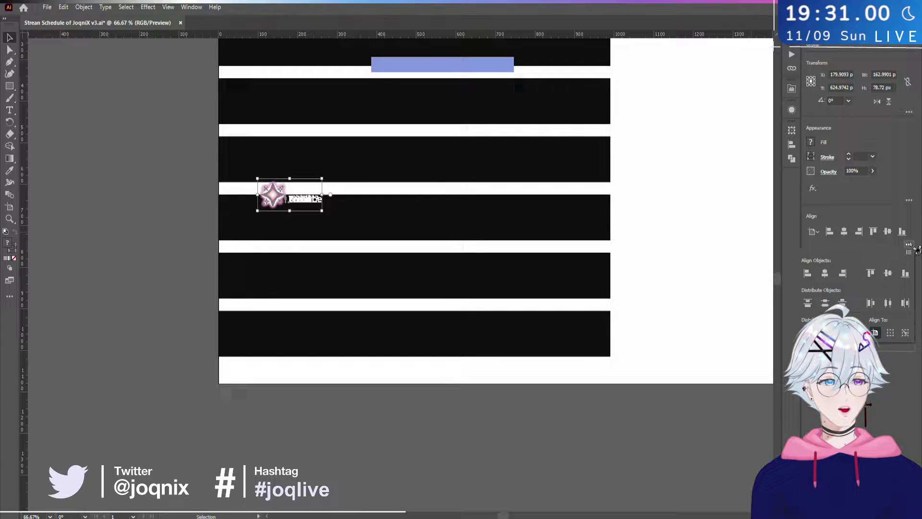
pyautogui.click(905, 333)
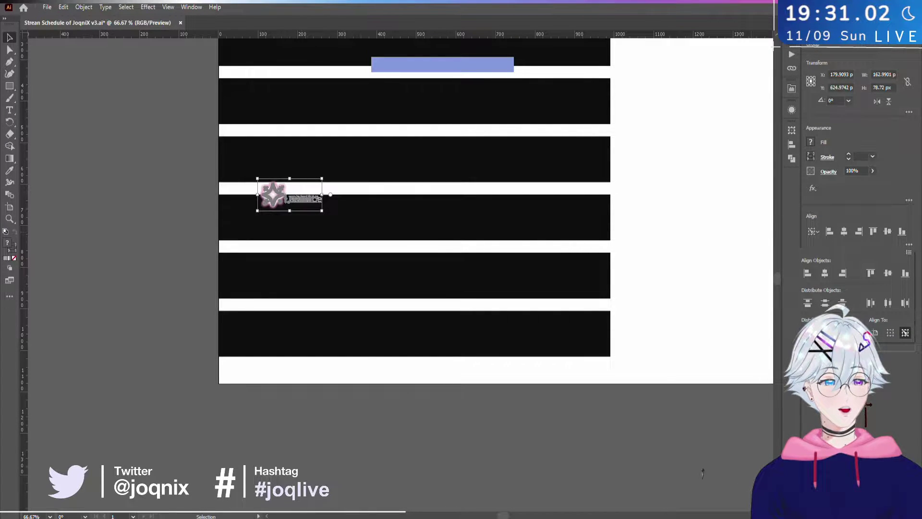
pyautogui.click(808, 332)
# - Move the star column down onto the day bars
pyautogui.moveTo(487, 163); pyautogui.dragTo(457, 371)
pyautogui.moveTo(239, 344); pyautogui.dragTo(239, 453)
pyautogui.scroll(-3, 372, 389)
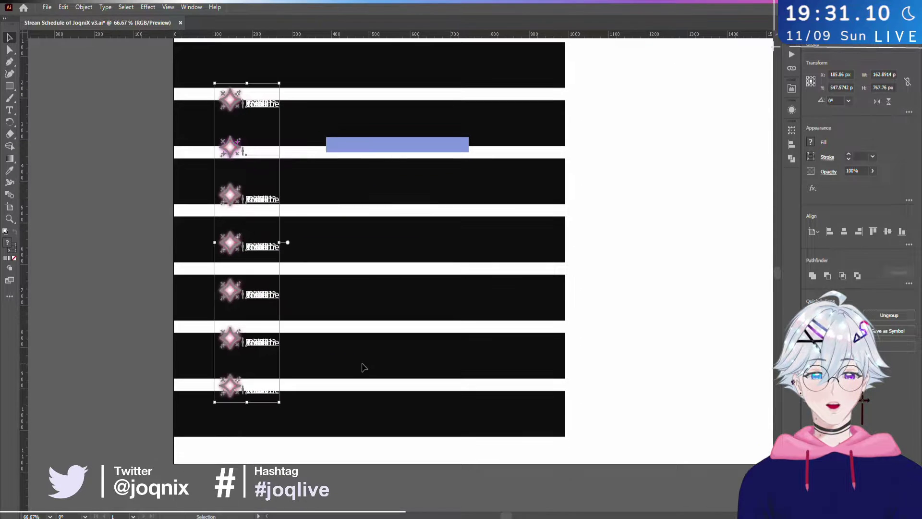
# - Nudge the star-and-label column by fractions of a pixel until the star tips meet the bar's top edge
pyautogui.moveTo(232, 382); pyautogui.dragTo(239, 387)
pyautogui.scroll(6, 238, 387)
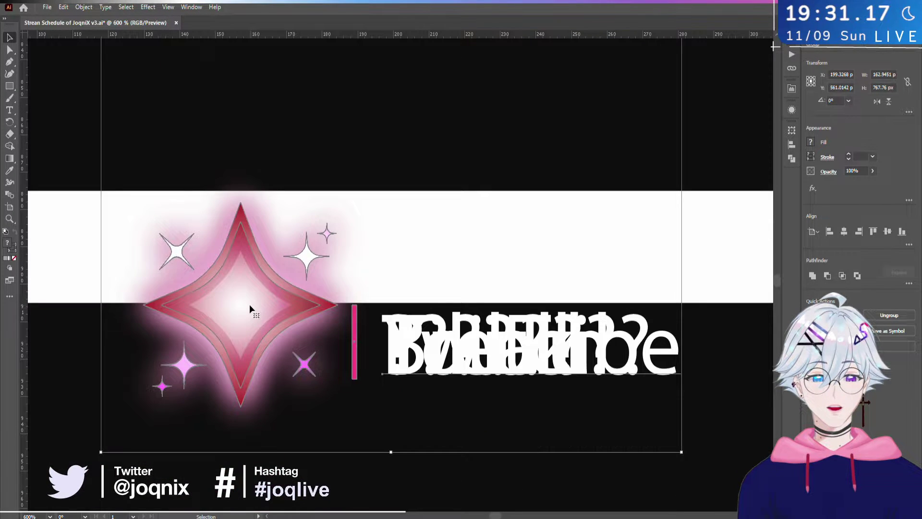
pyautogui.moveTo(250, 307); pyautogui.dragTo(246, 306)
pyautogui.scroll(3, 247, 306)
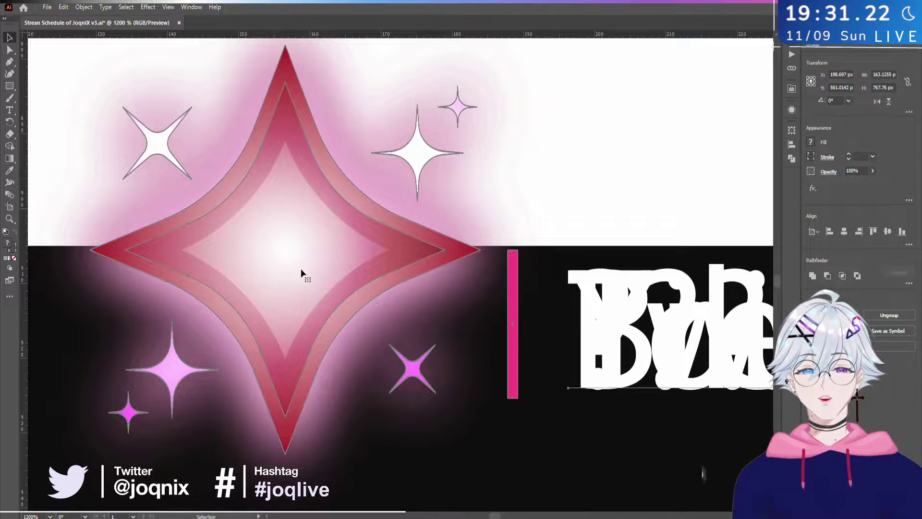
pyautogui.moveTo(301, 274); pyautogui.dragTo(298, 267)
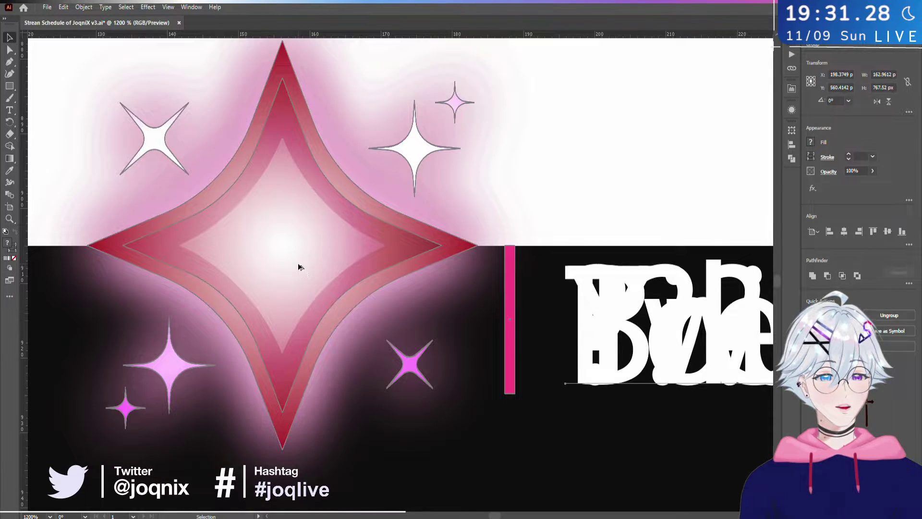
pyautogui.scroll(-4, 361, 261)
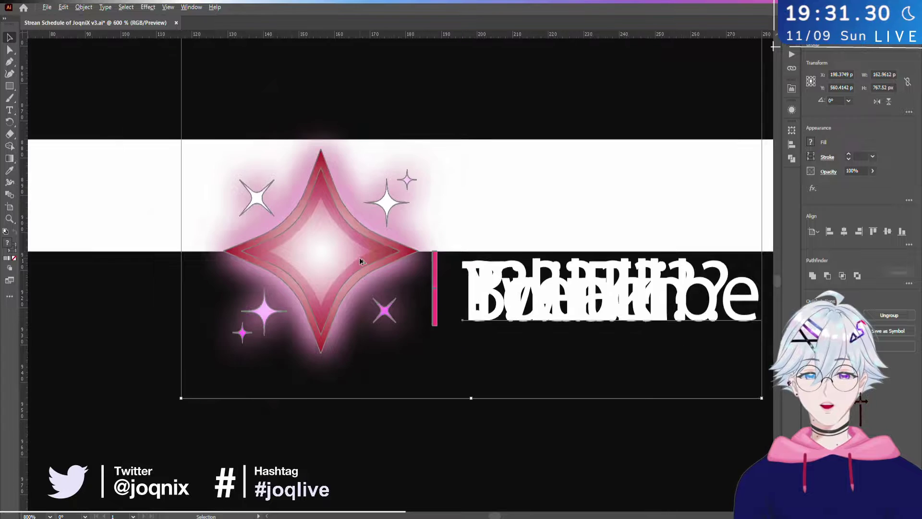
pyautogui.scroll(5, 361, 260)
pyautogui.scroll(2, 361, 261)
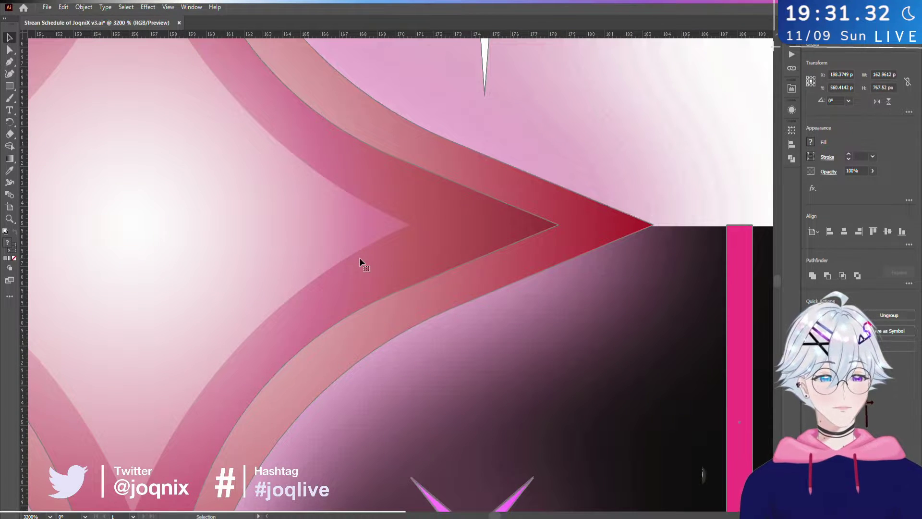
pyautogui.moveTo(348, 223); pyautogui.dragTo(343, 224)
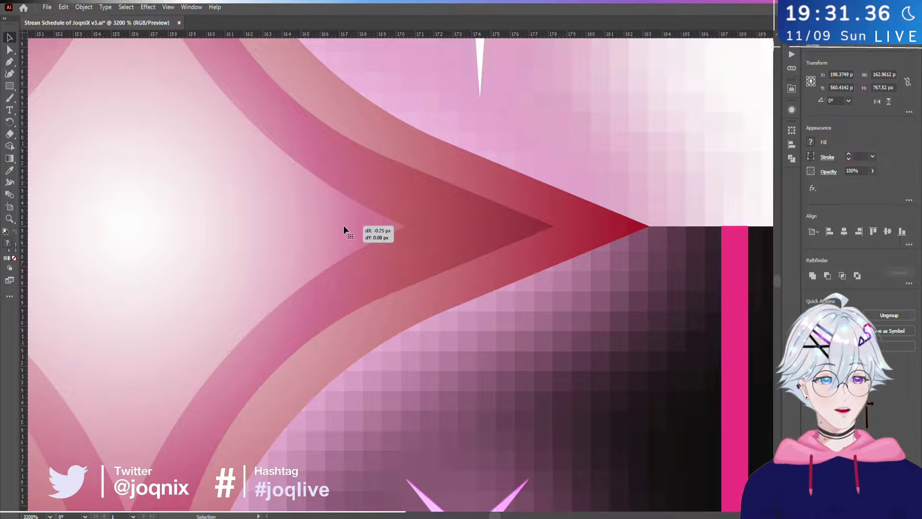
pyautogui.scroll(-7, 344, 225)
pyautogui.scroll(-6, 346, 229)
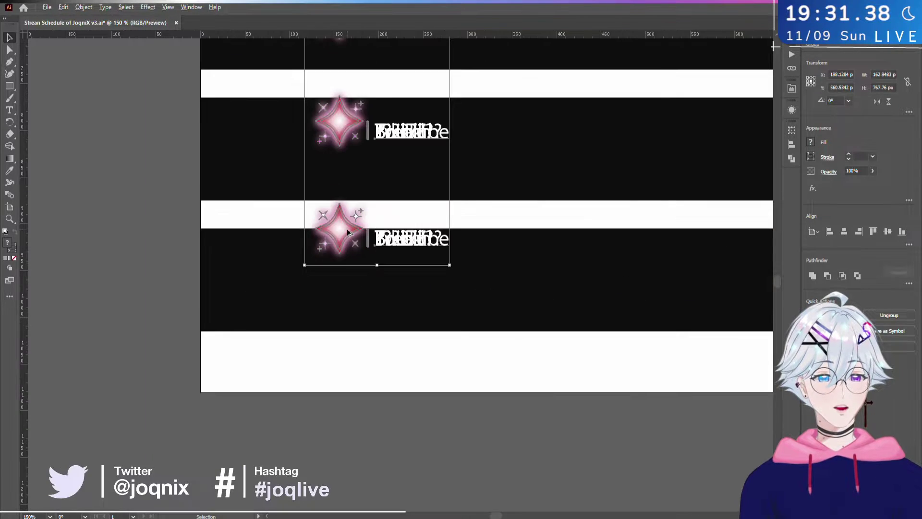
# - Select the column of star-and-label rows and drag it upward
pyautogui.click(442, 239)
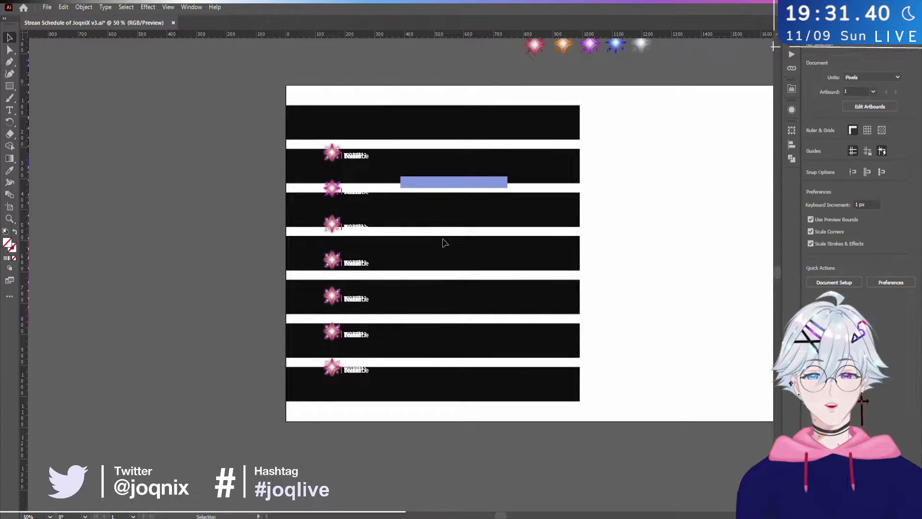
pyautogui.moveTo(321, 146); pyautogui.dragTo(418, 351)
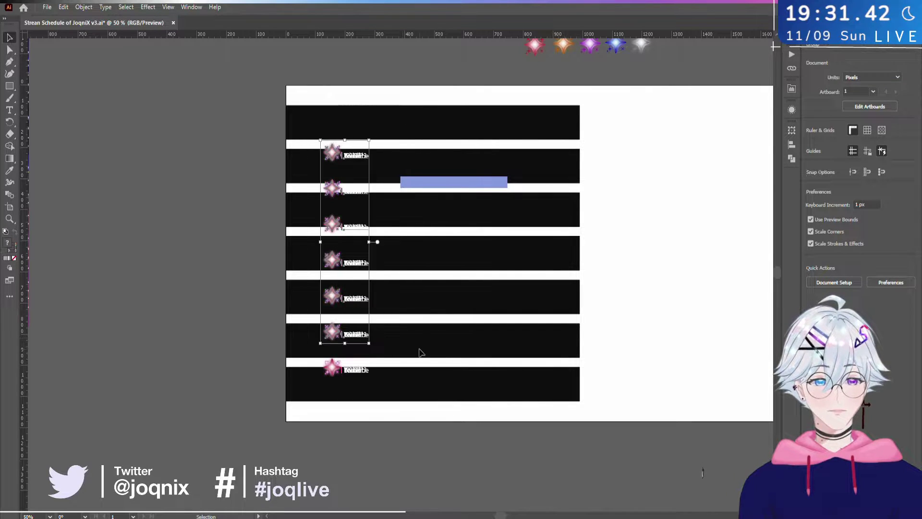
pyautogui.scroll(4, 398, 293)
pyautogui.scroll(-2, 398, 293)
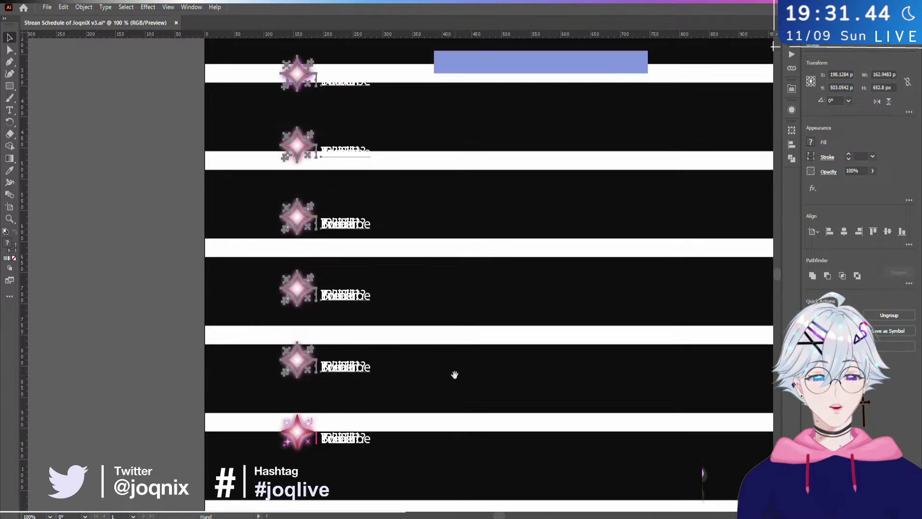
pyautogui.scroll(4, 301, 333)
pyautogui.moveTo(293, 432); pyautogui.dragTo(294, 373)
pyautogui.scroll(3, 298, 385)
pyautogui.scroll(-5, 379, 384)
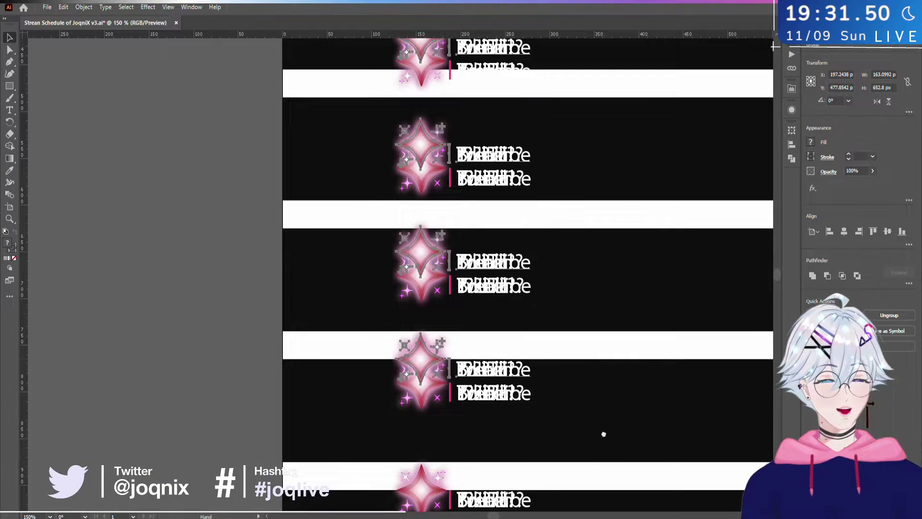
pyautogui.scroll(1, 574, 360)
# - Raise the upper star-and-label rows onto the bar's top edge and fine-tune the star tip
pyautogui.click(548, 317)
pyautogui.scroll(-3, 546, 303)
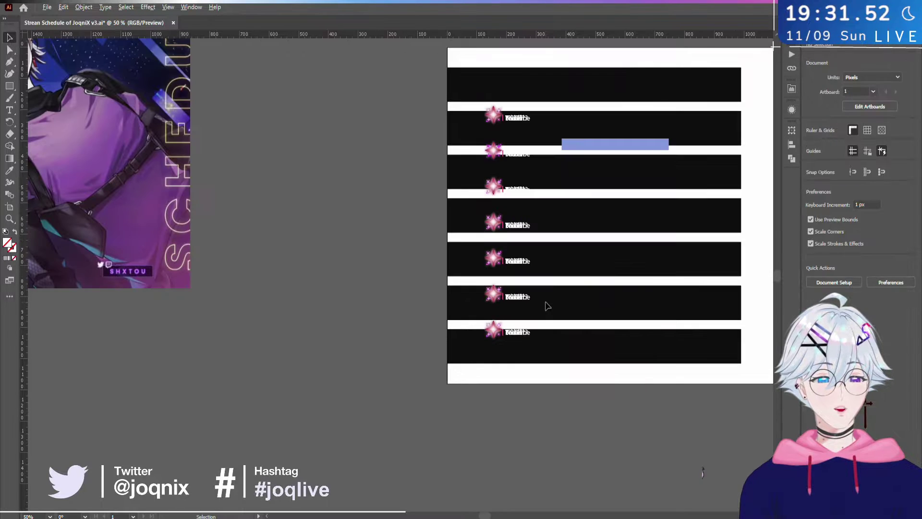
pyautogui.moveTo(470, 81); pyautogui.dragTo(550, 309)
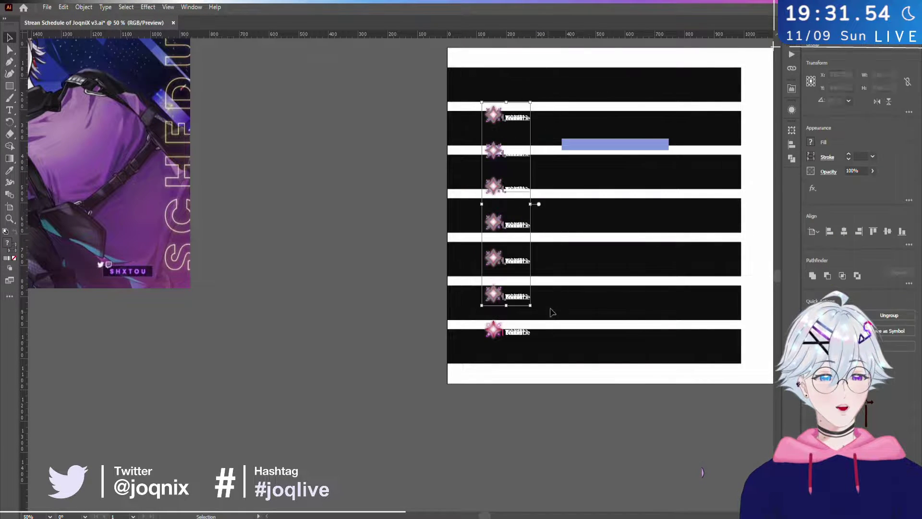
pyautogui.scroll(4, 552, 305)
pyautogui.scroll(3, 150, 275)
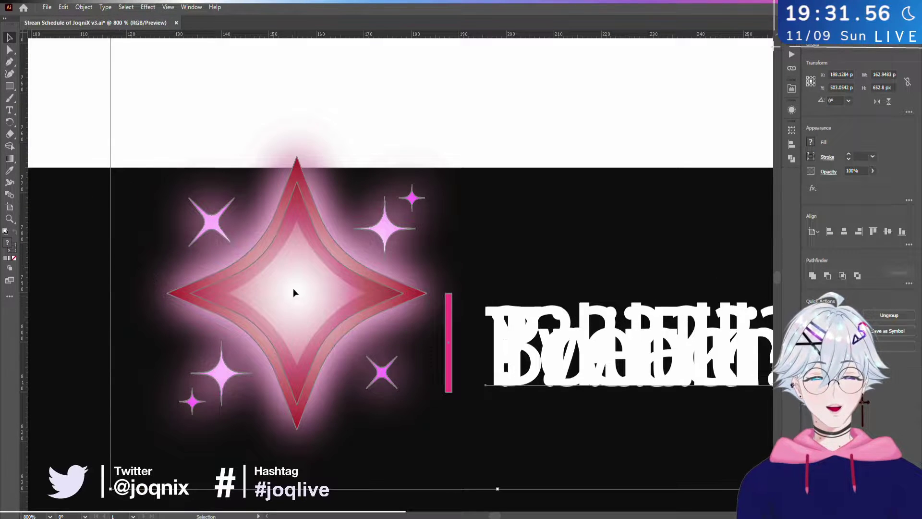
pyautogui.moveTo(293, 288); pyautogui.dragTo(292, 169)
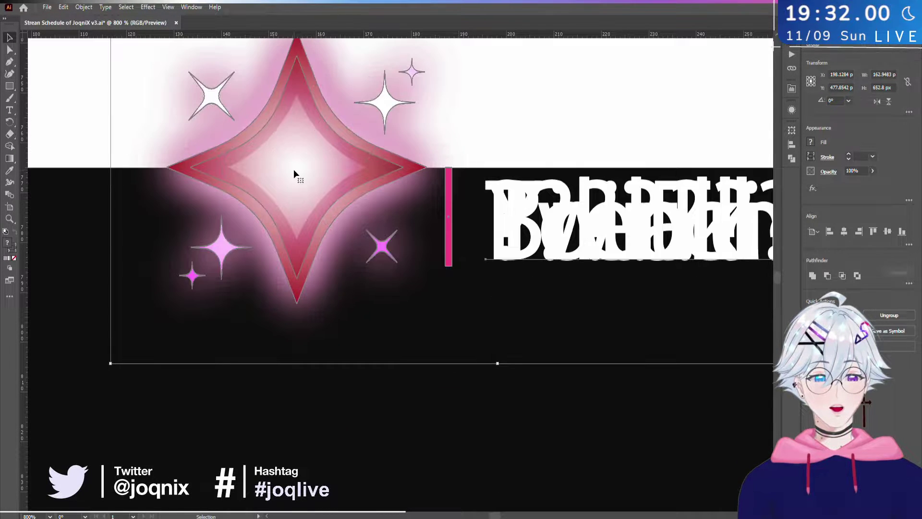
pyautogui.scroll(4, 429, 152)
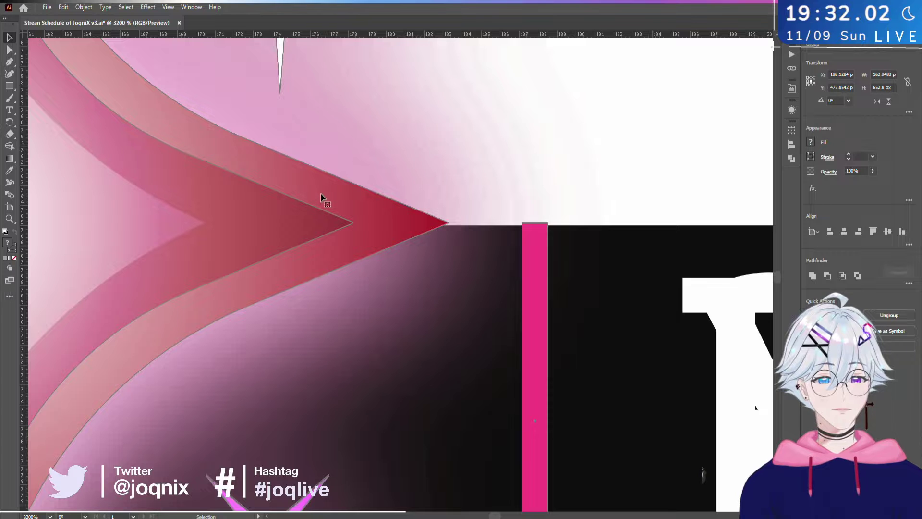
pyautogui.moveTo(320, 193)
pyautogui.mouseDown()
pyautogui.moveTo(333, 202)
pyautogui.moveTo(319, 193)
pyautogui.mouseUp()
pyautogui.scroll(-7, 357, 180)
# - Select the first five star-and-label rows and raise them about 20 px
pyautogui.moveTo(502, 140); pyautogui.dragTo(497, 388)
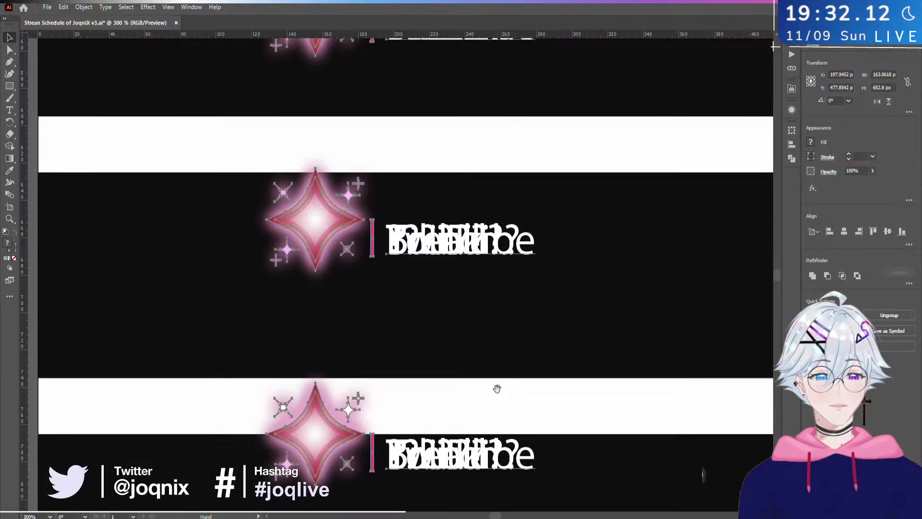
pyautogui.scroll(-5, 624, 212)
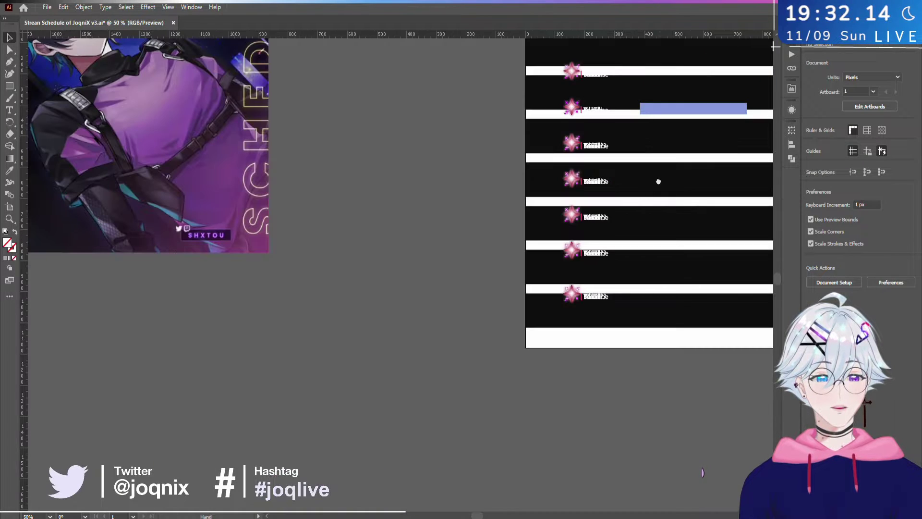
pyautogui.moveTo(658, 182); pyautogui.dragTo(482, 255)
pyautogui.moveTo(409, 201); pyautogui.dragTo(450, 304)
pyautogui.scroll(5, 434, 256)
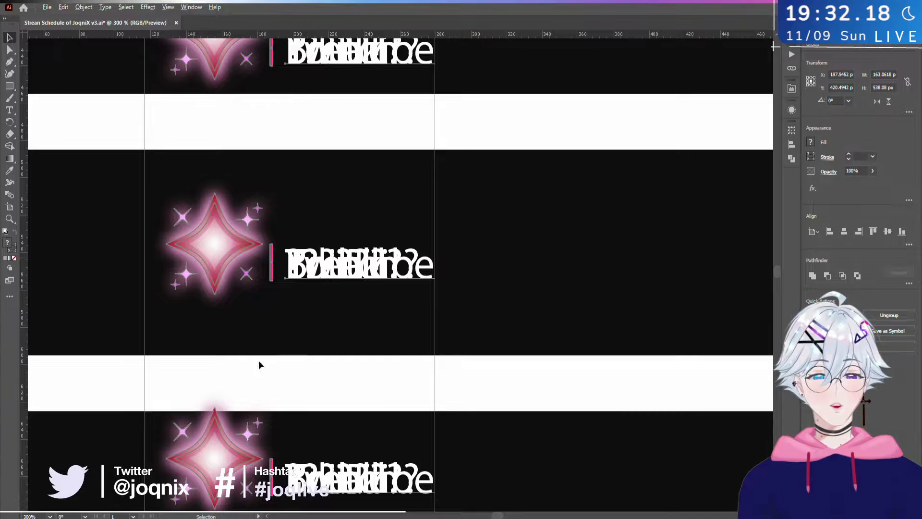
pyautogui.moveTo(260, 361); pyautogui.dragTo(391, 268)
pyautogui.scroll(2, 393, 313)
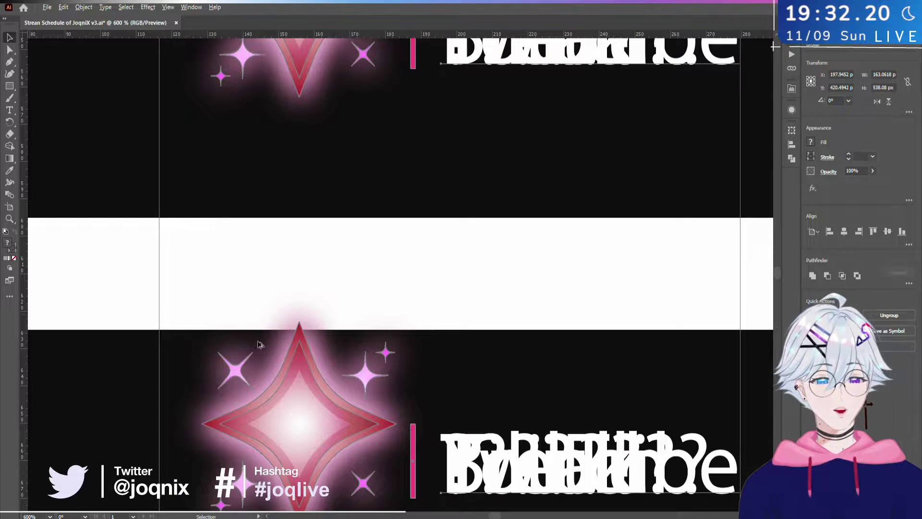
pyautogui.scroll(2, 275, 333)
pyautogui.moveTo(437, 381); pyautogui.dragTo(370, 208)
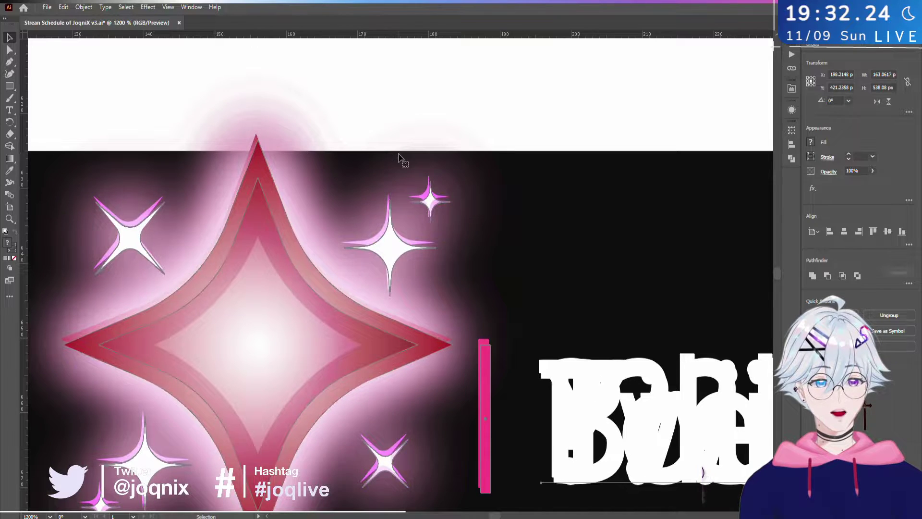
pyautogui.press('a')
pyautogui.scroll(-4, 398, 158)
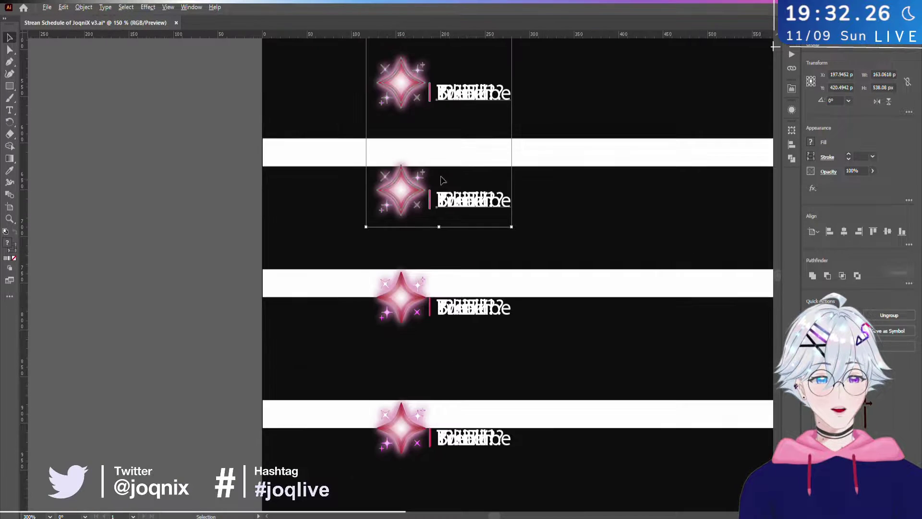
pyautogui.moveTo(400, 196); pyautogui.dragTo(402, 171)
# - Nudge the star group up so its right point meets the bar edge, at Y 395.29
pyautogui.scroll(4, 423, 156)
pyautogui.scroll(4, 424, 156)
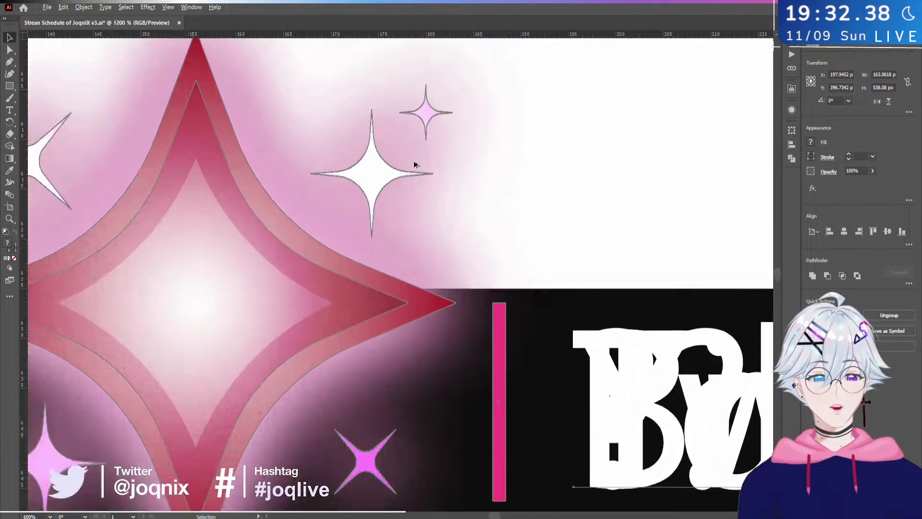
pyautogui.moveTo(222, 241); pyautogui.dragTo(366, 157)
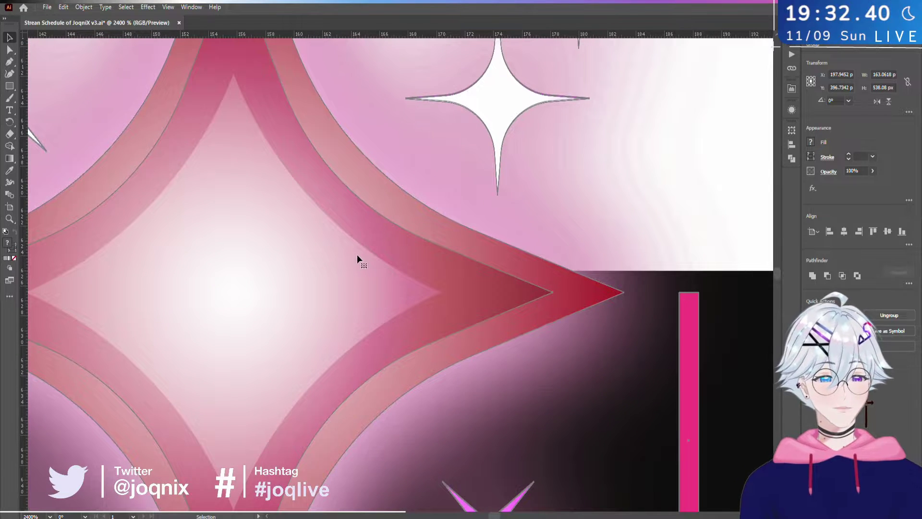
pyautogui.moveTo(340, 271); pyautogui.dragTo(336, 255)
pyautogui.scroll(5, 673, 278)
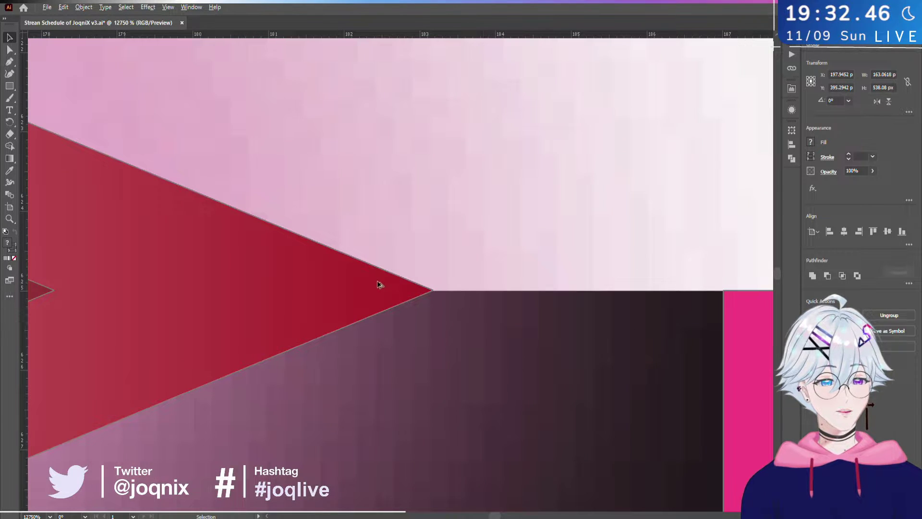
pyautogui.scroll(-8, 379, 284)
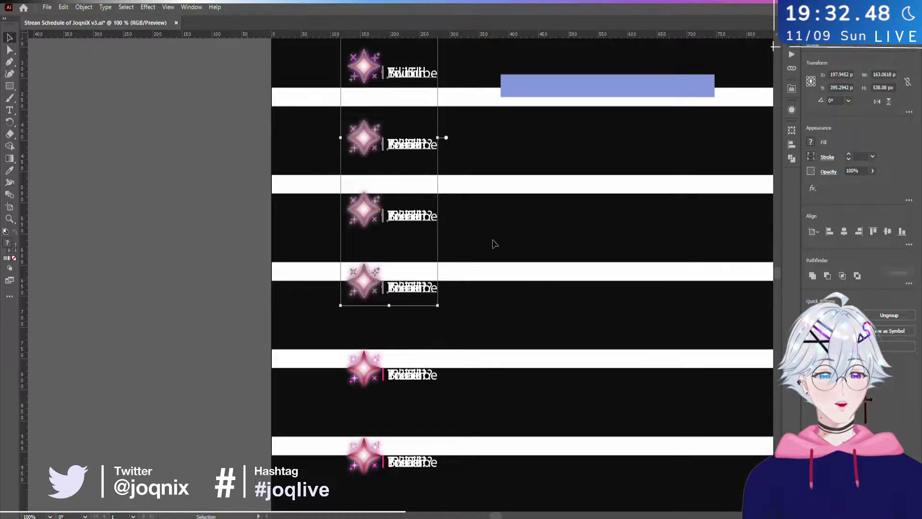
# - Select and check several star-and-label rows, then clear the selection
pyautogui.click(495, 244)
pyautogui.scroll(3, 488, 261)
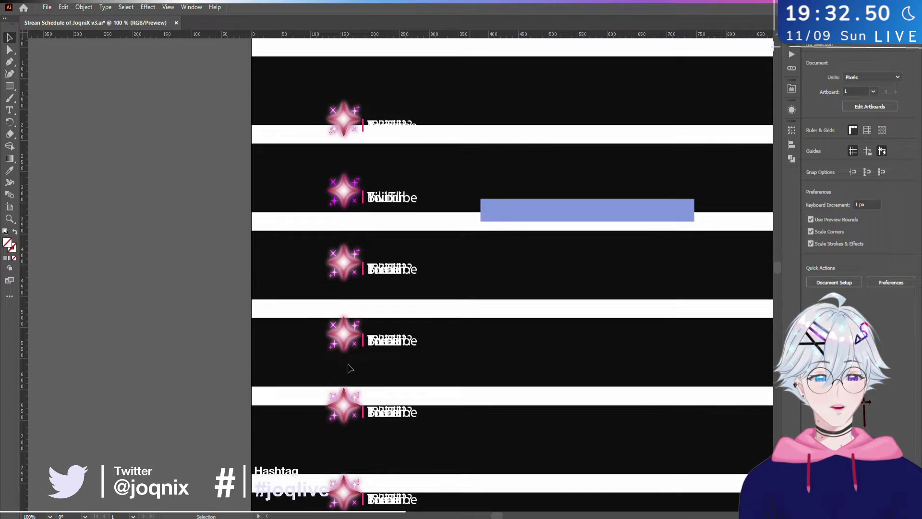
pyautogui.moveTo(298, 365); pyautogui.dragTo(440, 68)
pyautogui.scroll(5, 358, 328)
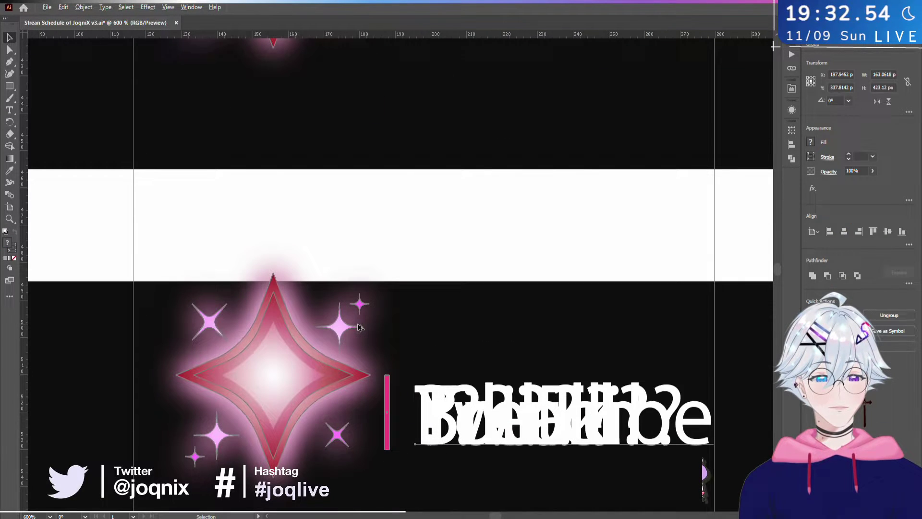
pyautogui.keyDown('shift'); pyautogui.click(289, 376); pyautogui.keyUp('shift')
pyautogui.keyDown('shift'); pyautogui.click(281, 370); pyautogui.keyUp('shift')
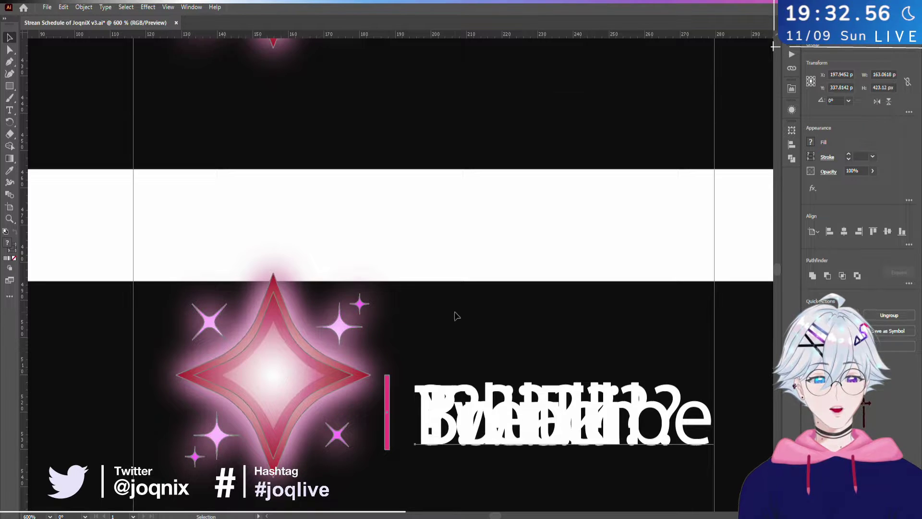
pyautogui.scroll(-2, 454, 316)
pyautogui.click(643, 359)
# - Locate the stacked star icons and select the big star group
pyautogui.scroll(-2, 409, 442)
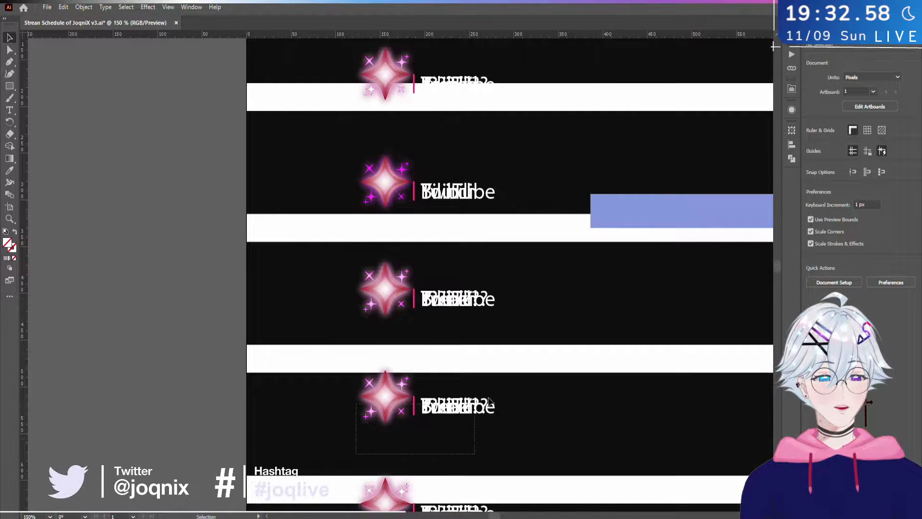
pyautogui.scroll(1, 518, 336)
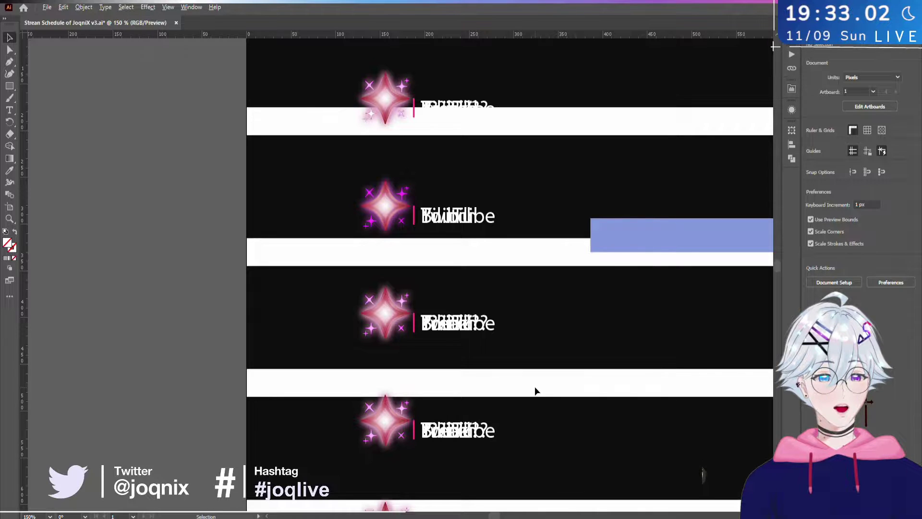
pyautogui.scroll(-2, 535, 391)
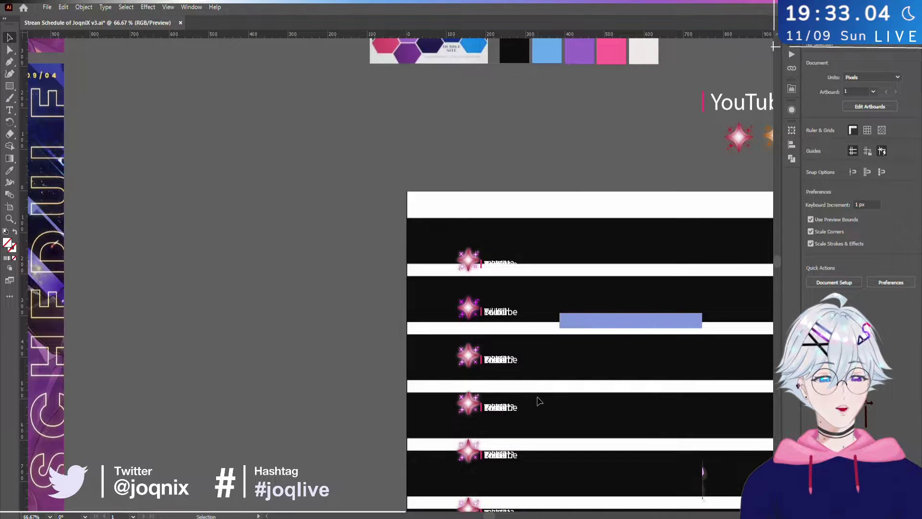
pyautogui.moveTo(540, 400); pyautogui.dragTo(479, 363)
pyautogui.scroll(5, 440, 270)
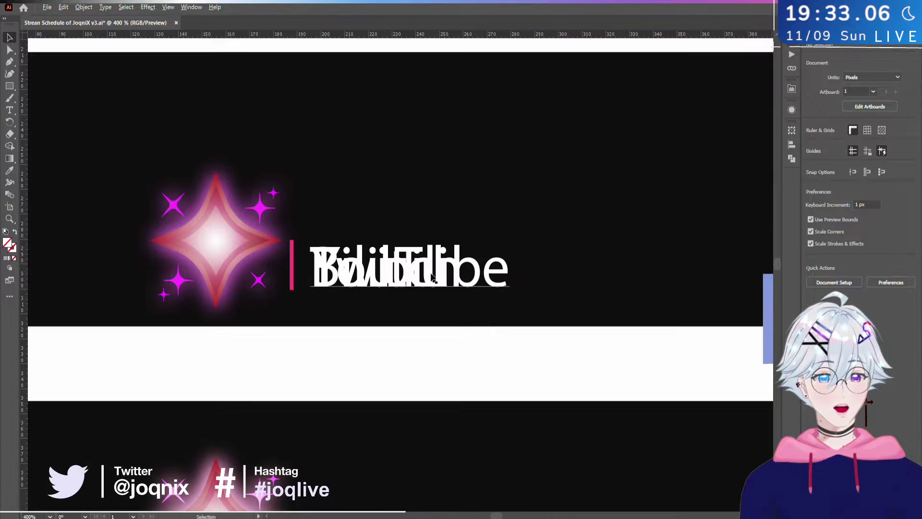
pyautogui.scroll(2, 241, 252)
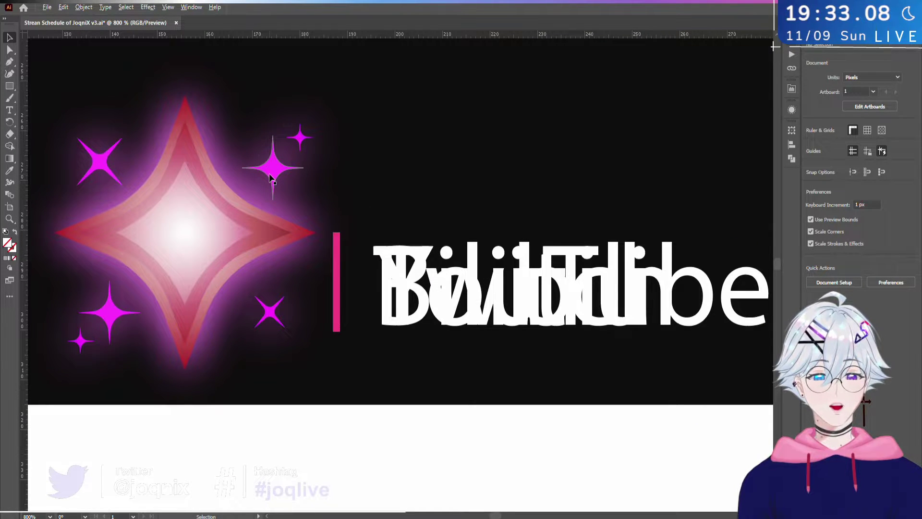
pyautogui.click(234, 222)
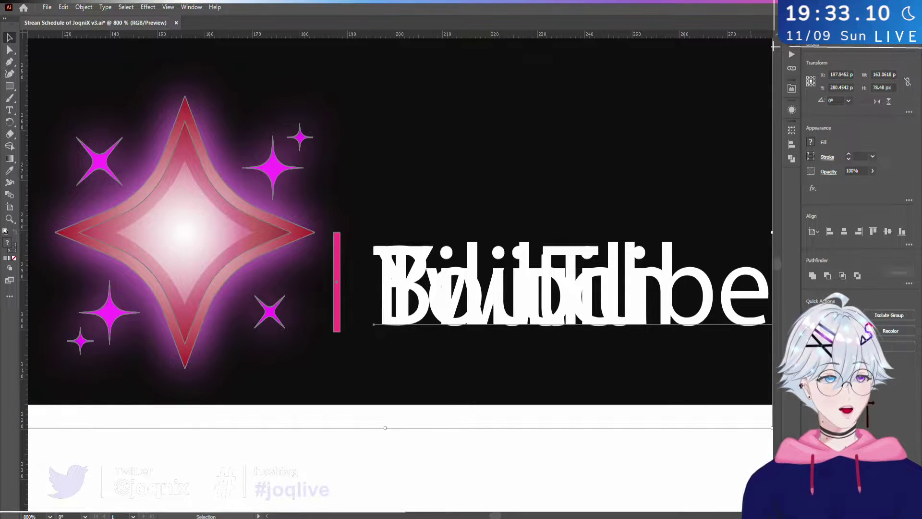
# - In the Layers panel, turn visibility back on for the hidden item in the star group
pyautogui.click(842, 28)
pyautogui.scroll(-3, 841, 234)
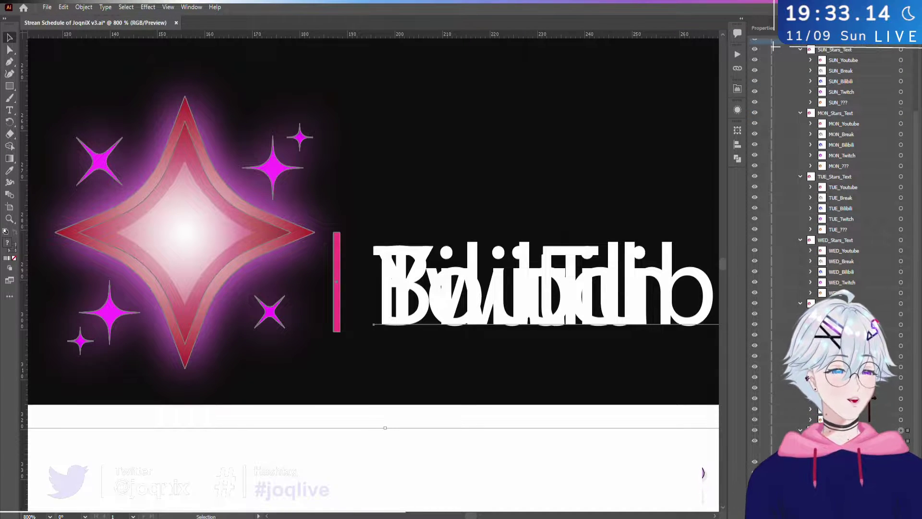
pyautogui.click(755, 451)
pyautogui.scroll(-8, 492, 292)
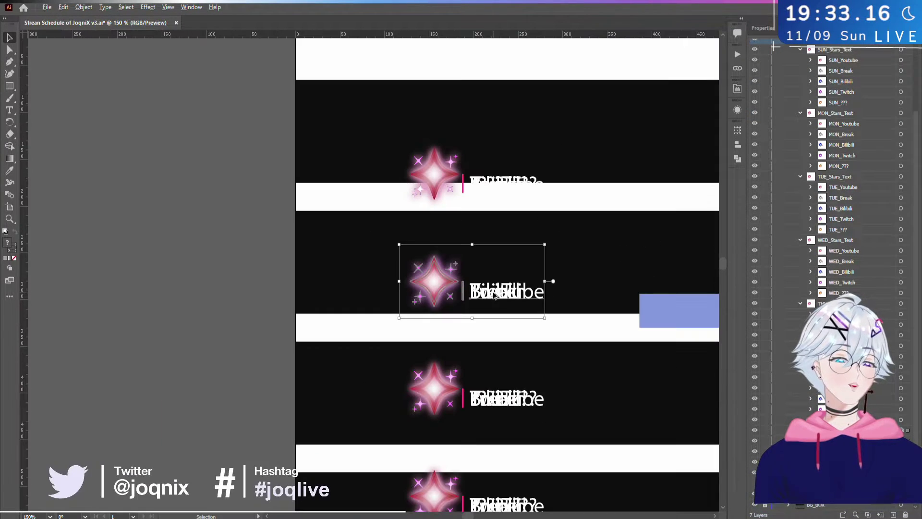
pyautogui.scroll(4, 536, 327)
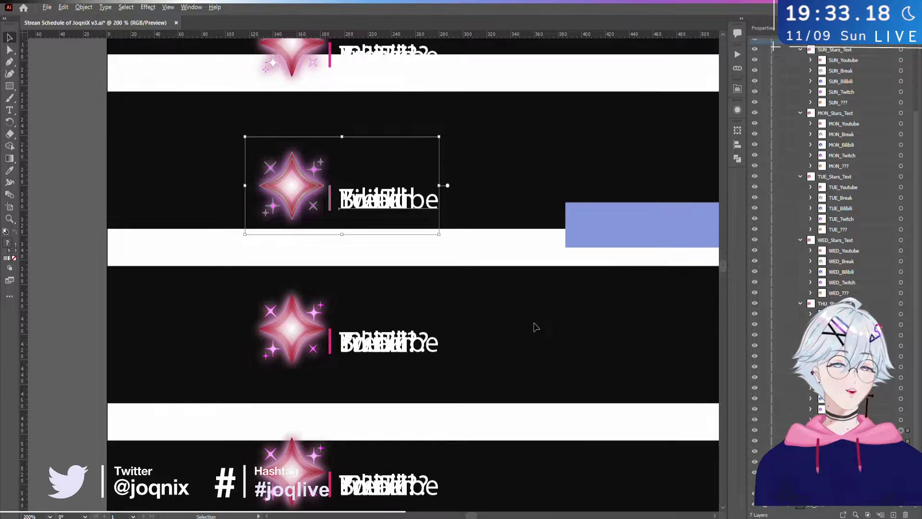
pyautogui.scroll(-2, 536, 327)
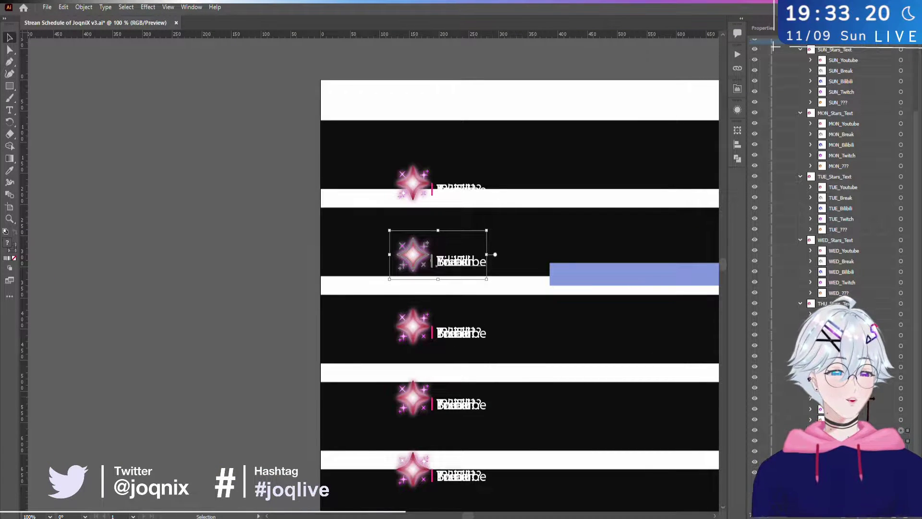
# - Select the SAT_Stars_Text group, then deselect and return to the upper day bars
pyautogui.click(835, 430)
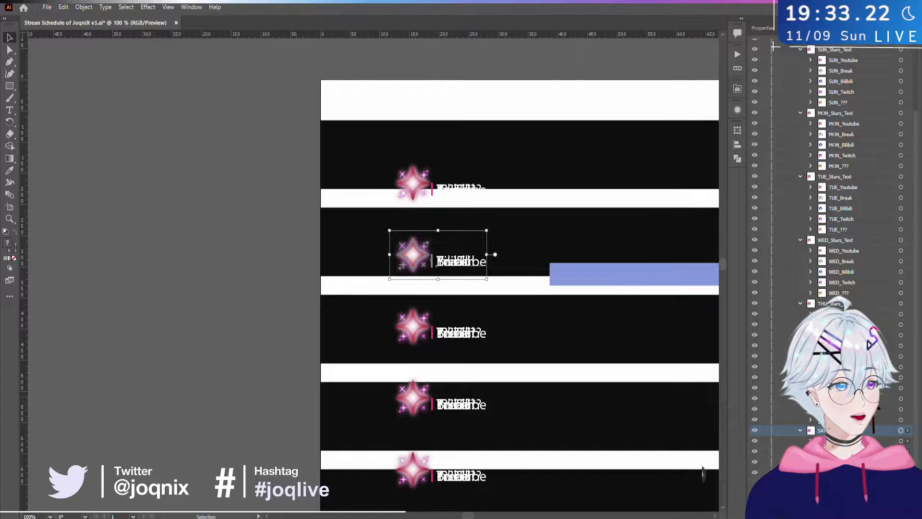
pyautogui.click(588, 469)
pyautogui.moveTo(589, 469); pyautogui.dragTo(525, 212)
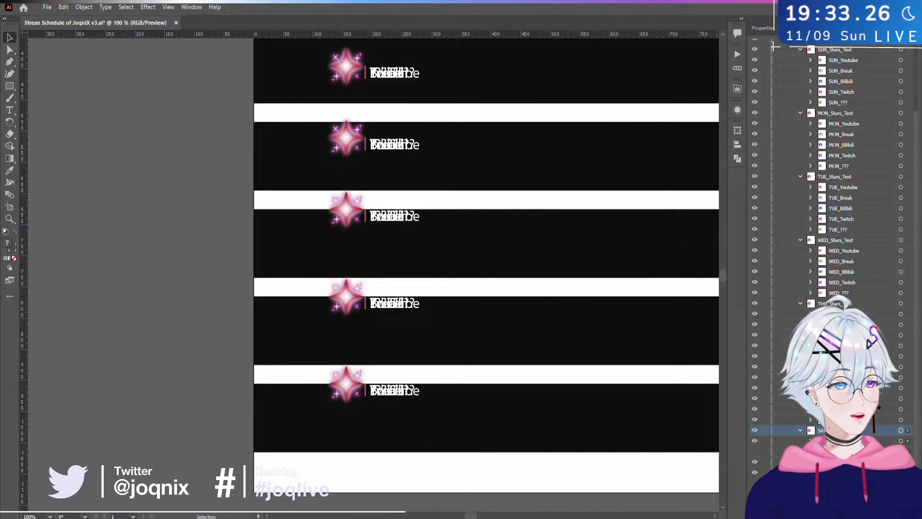
# - Step through undo and redo to remove the stray guide while keeping the groups spread onto the bars
pyautogui.hotkey('ctrl', 'z')
pyautogui.hotkey('ctrl', 'z')
pyautogui.hotkey('ctrl', 'z')
pyautogui.hotkey('ctrl', 'z')
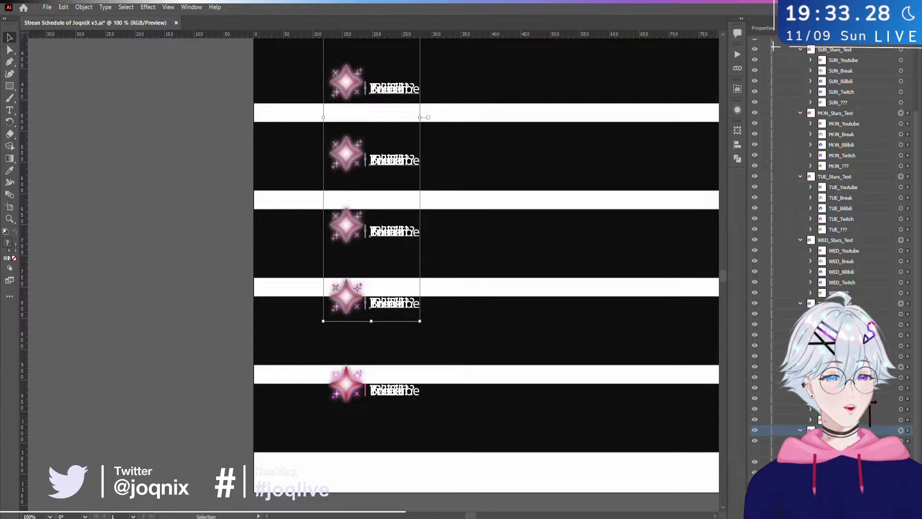
pyautogui.hotkey('shift', 'Down')
pyautogui.hotkey('shift', 'Down')
pyautogui.hotkey('shift', 'Down')
pyautogui.hotkey('shift', 'Down')
pyautogui.hotkey('shift', 'Down')
pyautogui.hotkey('shift', 'Down')
pyautogui.hotkey('shift', 'Down')
pyautogui.hotkey('shift', 'Down')
pyautogui.hotkey('shift', 'Down')
pyautogui.hotkey('shift', 'Down')
pyautogui.hotkey('shift', 'Down')
pyautogui.hotkey('shift', 'Down')
pyautogui.hotkey('shift', 'Down')
pyautogui.hotkey('shift', 'Down')
pyautogui.hotkey('shift', 'Down')
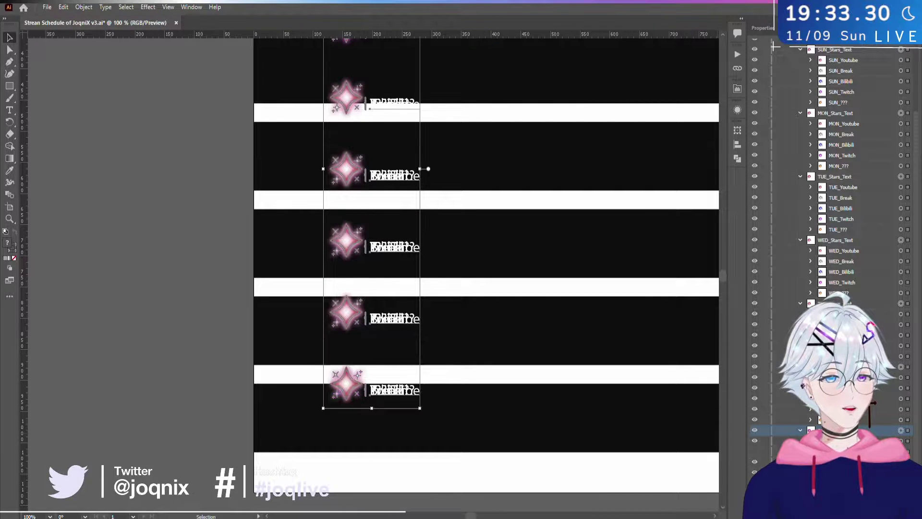
pyautogui.hotkey('ctrl', 'z')
pyautogui.hotkey('ctrl', 'z')
pyautogui.hotkey('ctrl', 'z')
pyautogui.hotkey('ctrl', 'z')
pyautogui.hotkey('ctrl', 'z')
pyautogui.hotkey('ctrl', 'z')
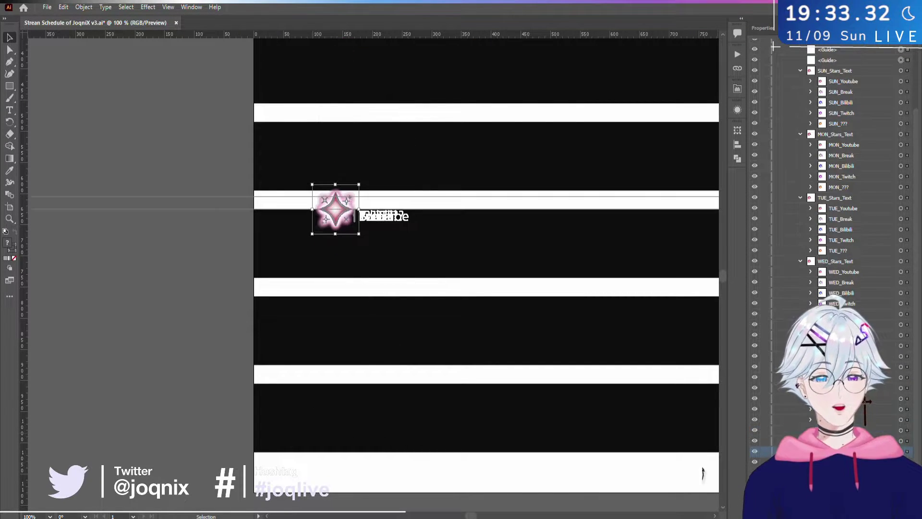
pyautogui.hotkey('ctrl', 'z')
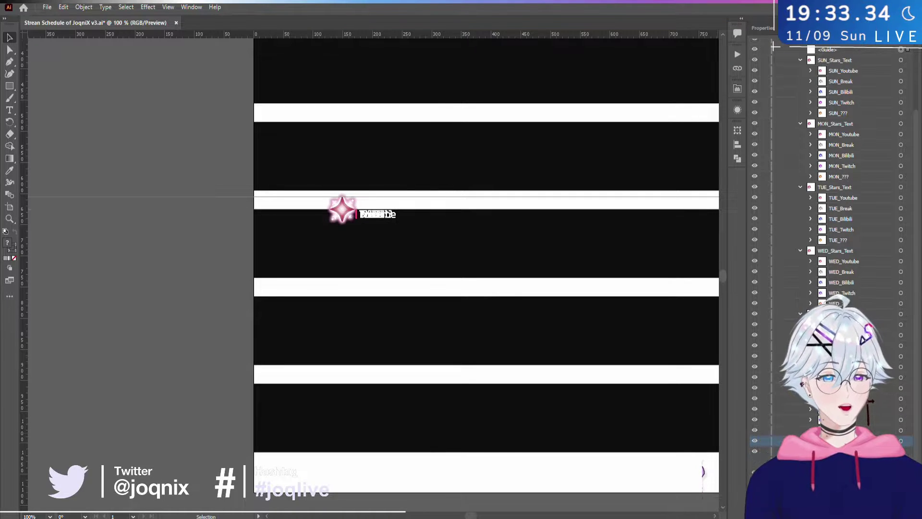
pyautogui.hotkey('ctrl', 'z')
pyautogui.hotkey('ctrl', 'z')
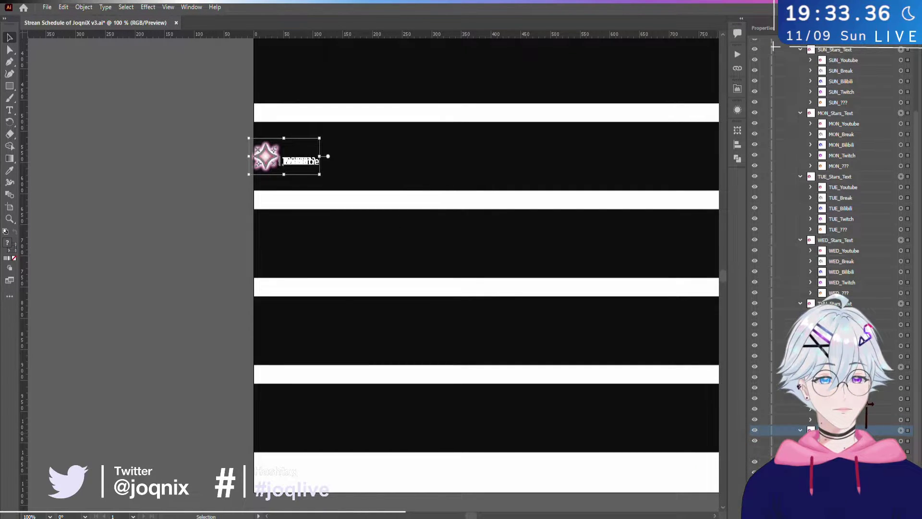
pyautogui.hotkey('ctrl', 'shift', 'z')
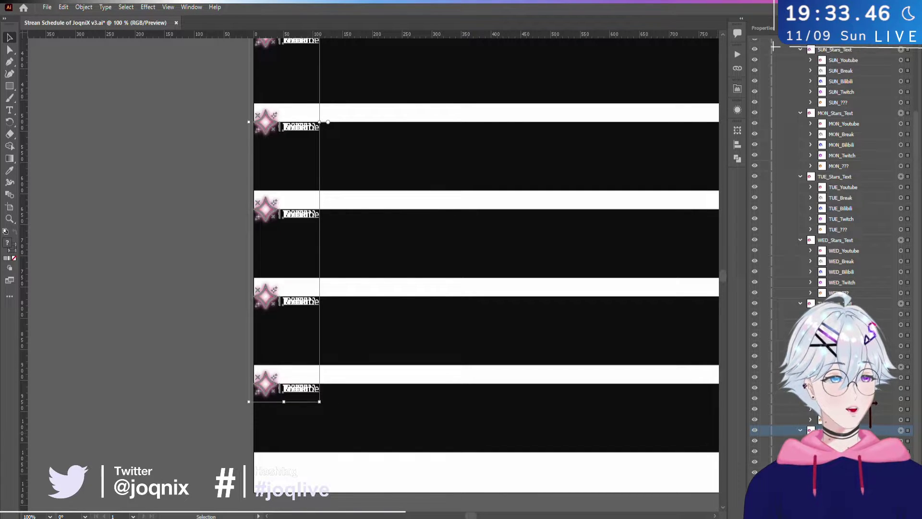
# - Align the five day star-and-label groups on one shared vertical centre
pyautogui.click(763, 30)
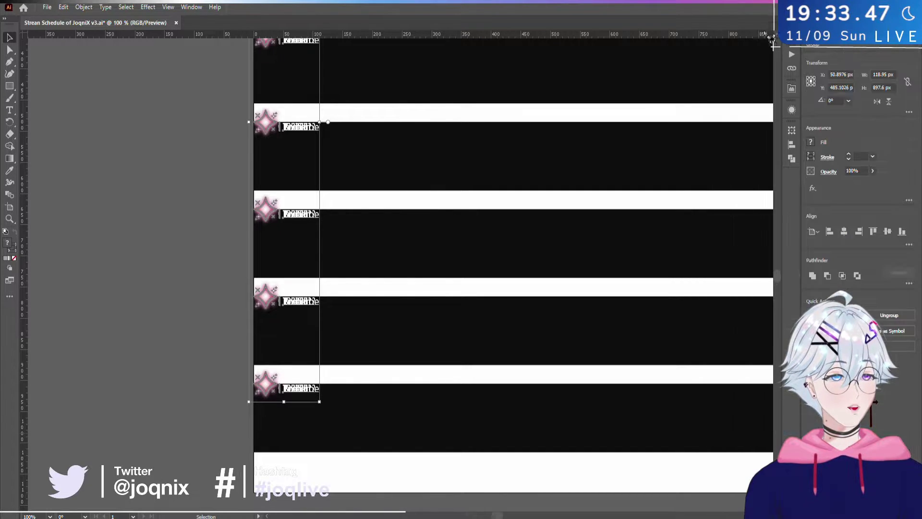
pyautogui.click(892, 237)
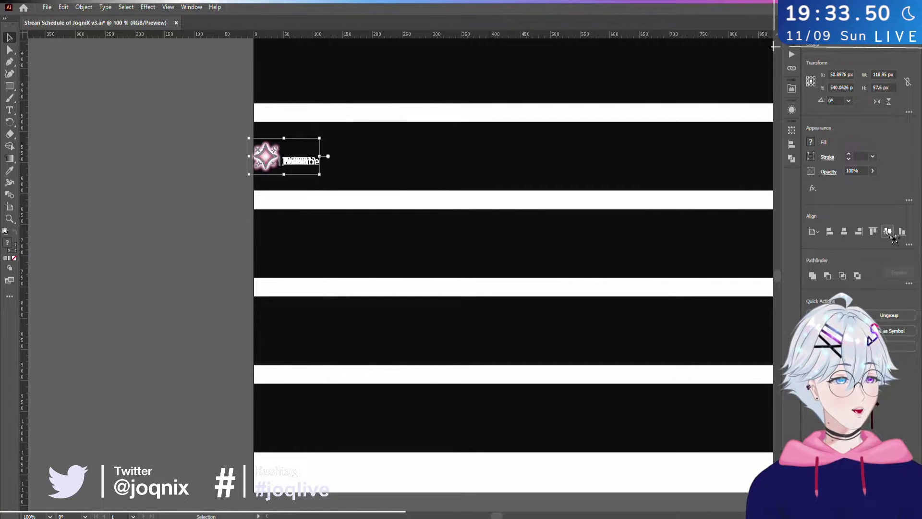
pyautogui.hotkey('ctrl', 'z')
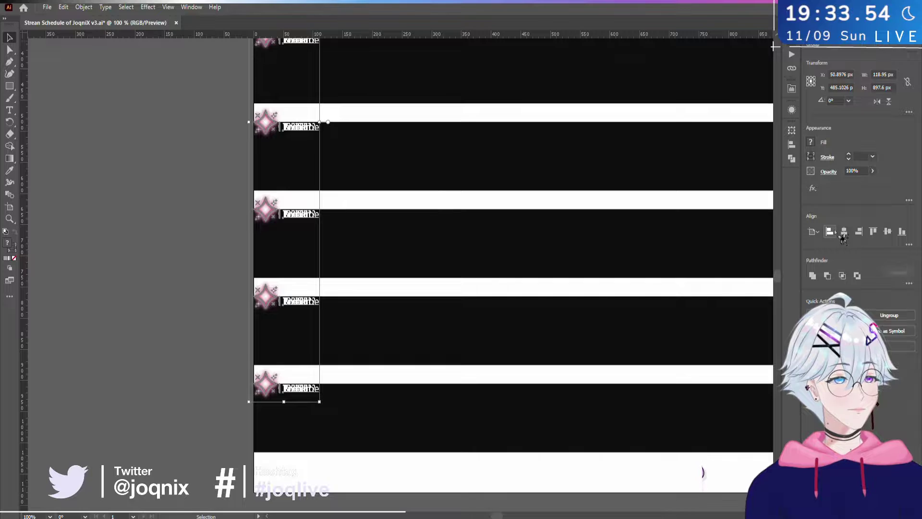
pyautogui.click(887, 231)
# - Reselect a star-and-label group and start enlarging it by a corner handle
pyautogui.scroll(3, 254, 117)
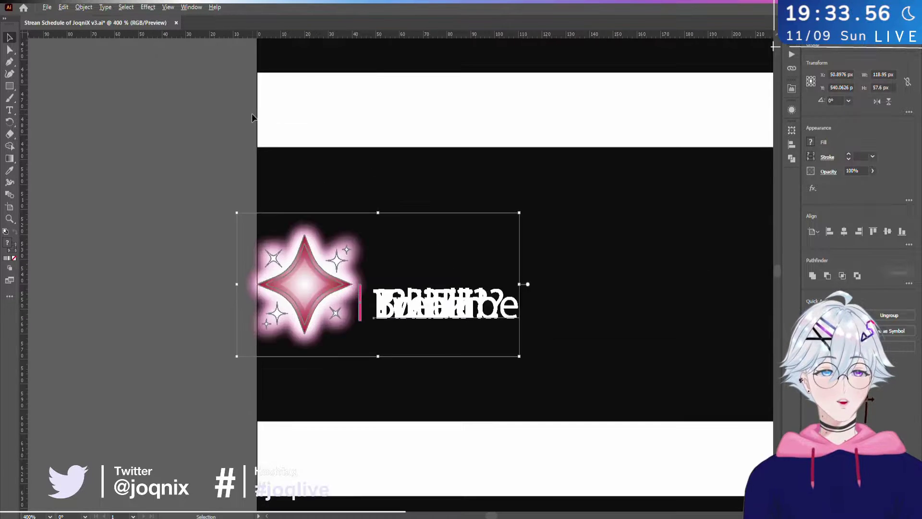
pyautogui.scroll(1, 253, 115)
pyautogui.scroll(4, 307, 331)
pyautogui.scroll(2, 406, 314)
pyautogui.scroll(-7, 406, 313)
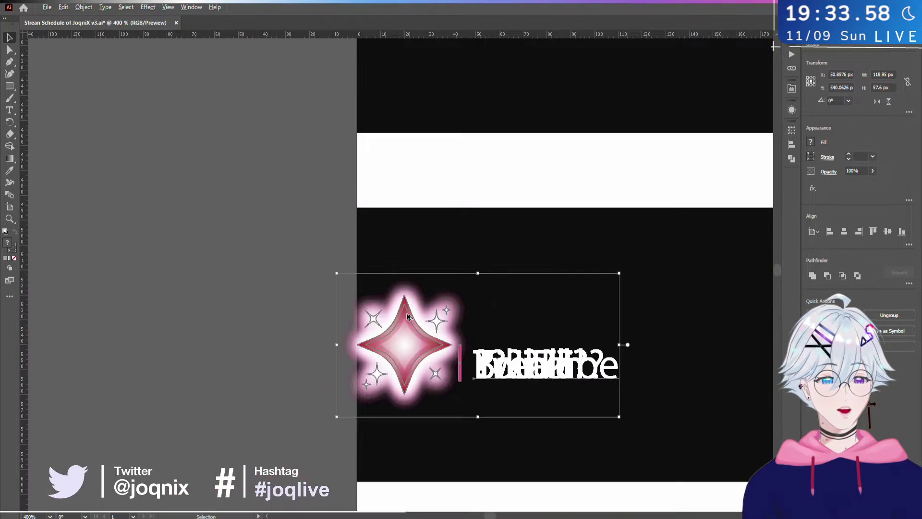
pyautogui.scroll(-4, 406, 313)
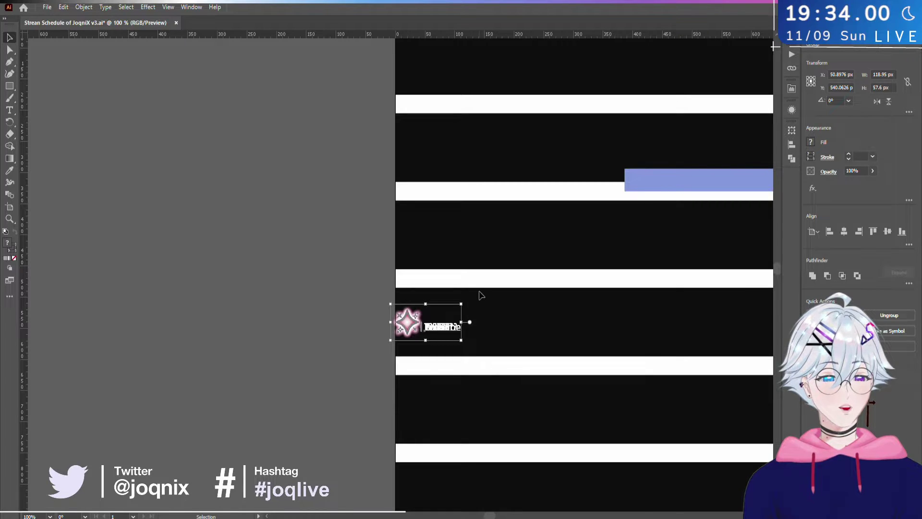
pyautogui.moveTo(488, 288); pyautogui.dragTo(331, 377)
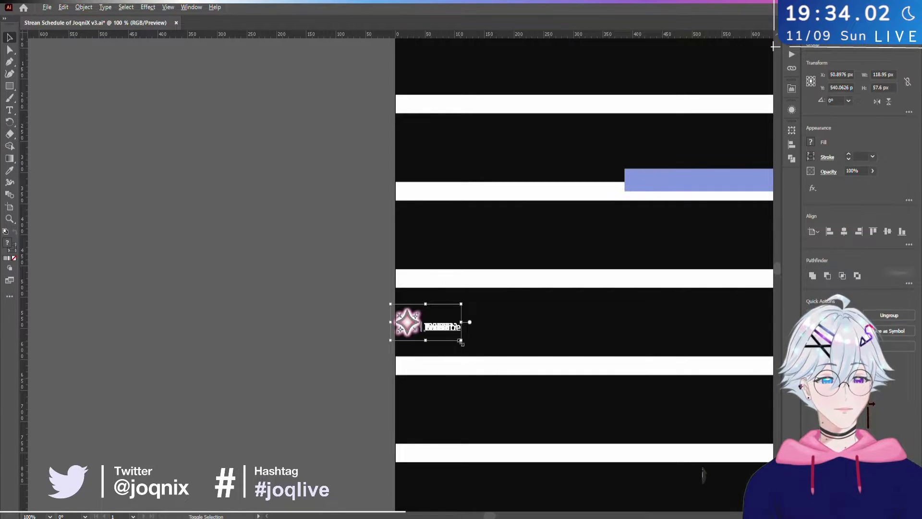
pyautogui.moveTo(461, 341); pyautogui.dragTo(507, 370)
# - Move the enlarged group right onto the bar edge, settling it at 162.21 × 78.24 px
pyautogui.moveTo(398, 330); pyautogui.dragTo(463, 296)
pyautogui.scroll(3, 511, 287)
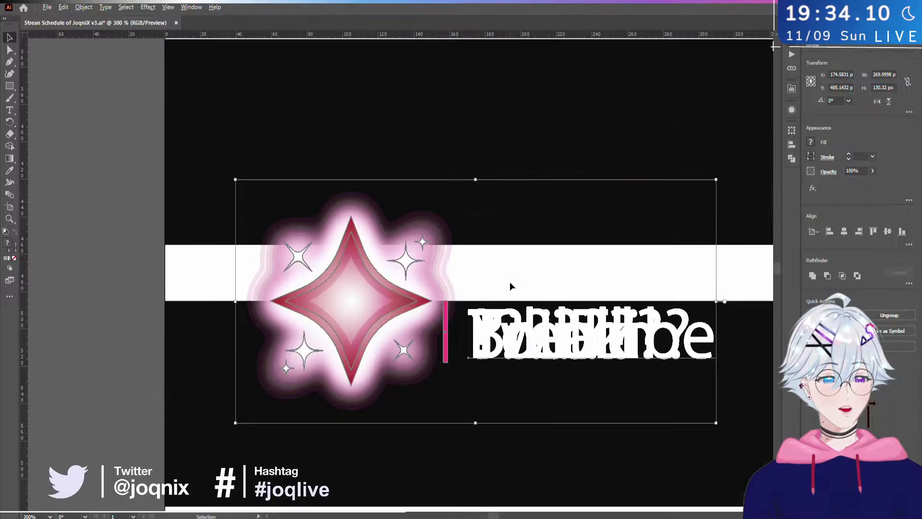
pyautogui.moveTo(717, 425); pyautogui.dragTo(623, 375)
pyautogui.moveTo(624, 321); pyautogui.dragTo(659, 288)
pyautogui.click(660, 288)
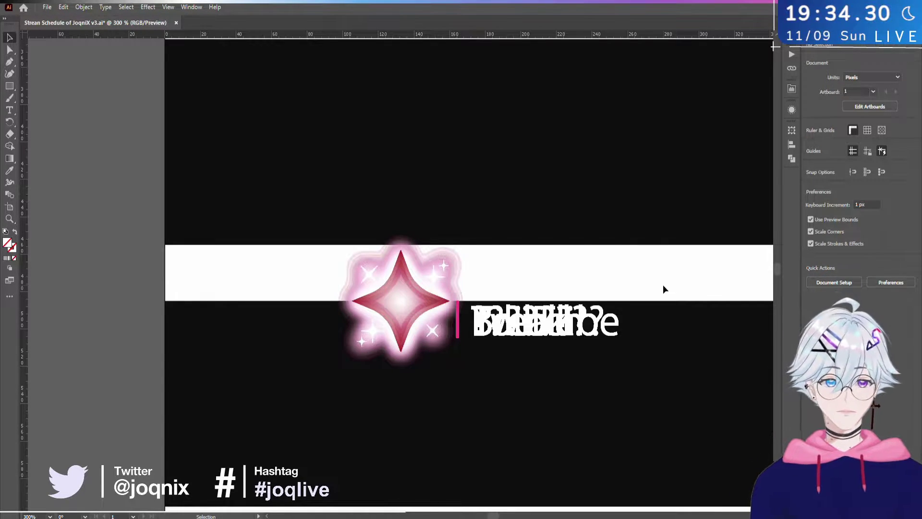
# - Marquee-select the star logo and its label again
pyautogui.moveTo(665, 283); pyautogui.dragTo(521, 250)
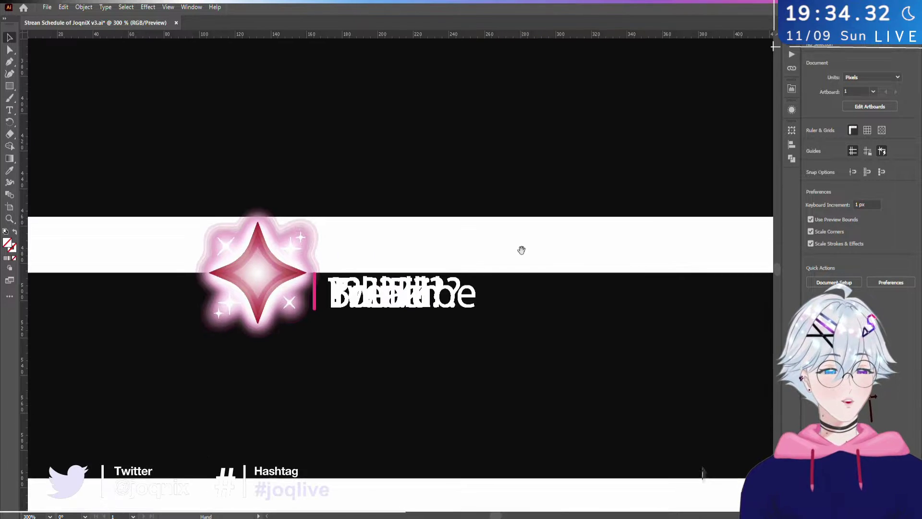
pyautogui.moveTo(182, 194); pyautogui.dragTo(519, 352)
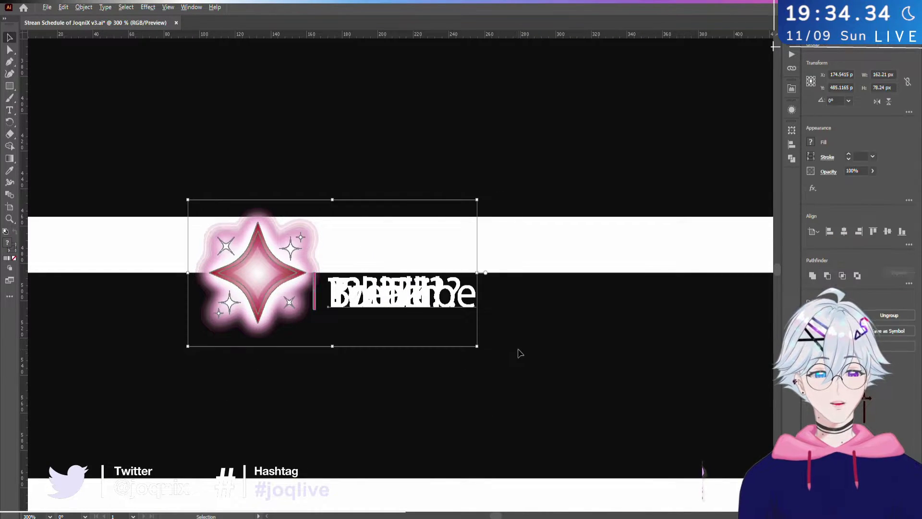
pyautogui.scroll(-2, 519, 352)
pyautogui.scroll(-1, 520, 353)
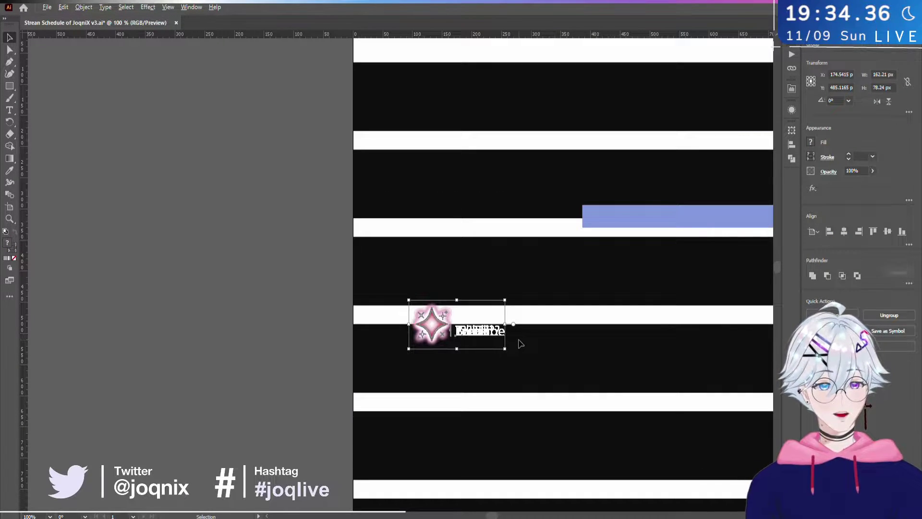
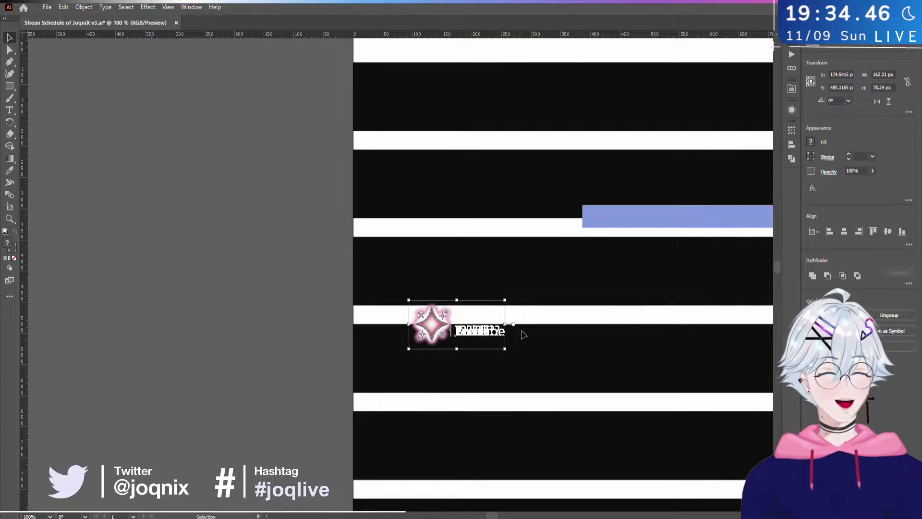
# - Marquee-select the stacked star-and-label group and set the Align panel to Align To Key Object
pyautogui.scroll(5, 522, 331)
pyautogui.moveTo(213, 244); pyautogui.dragTo(456, 232)
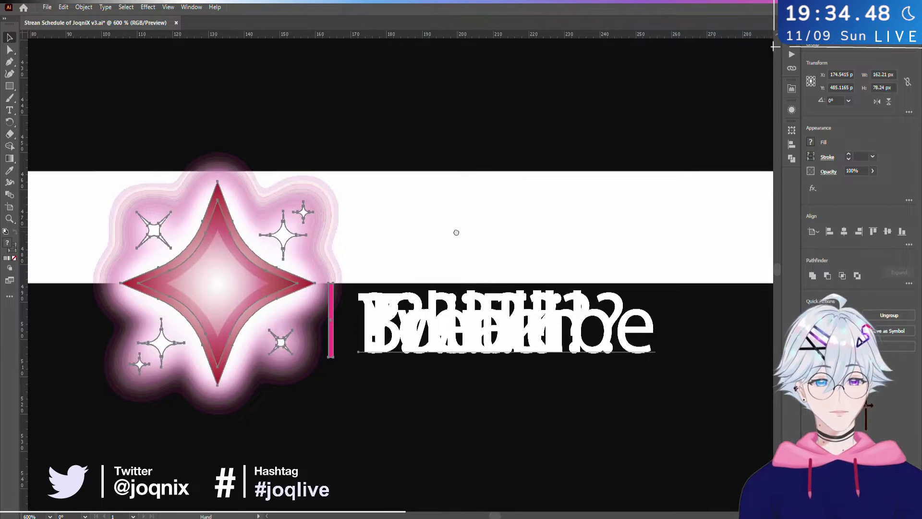
pyautogui.scroll(-2, 456, 232)
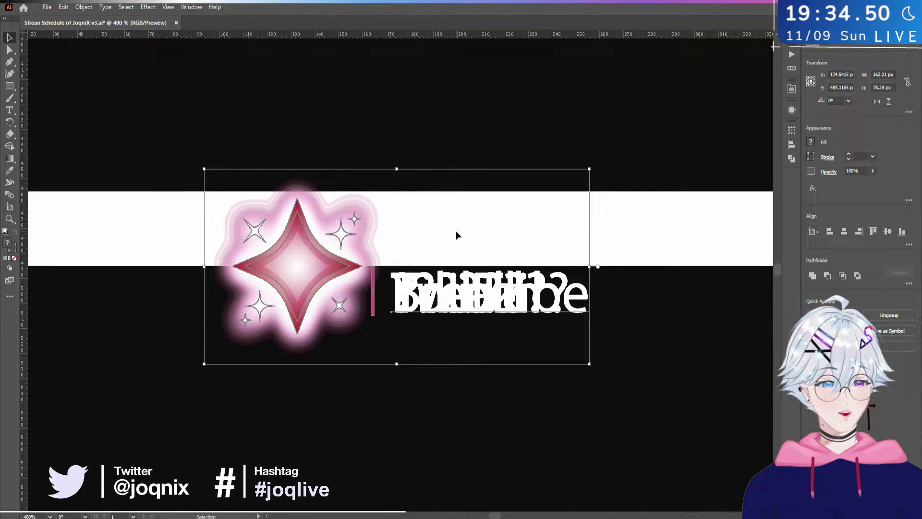
pyautogui.scroll(-1, 456, 231)
pyautogui.scroll(1, 457, 230)
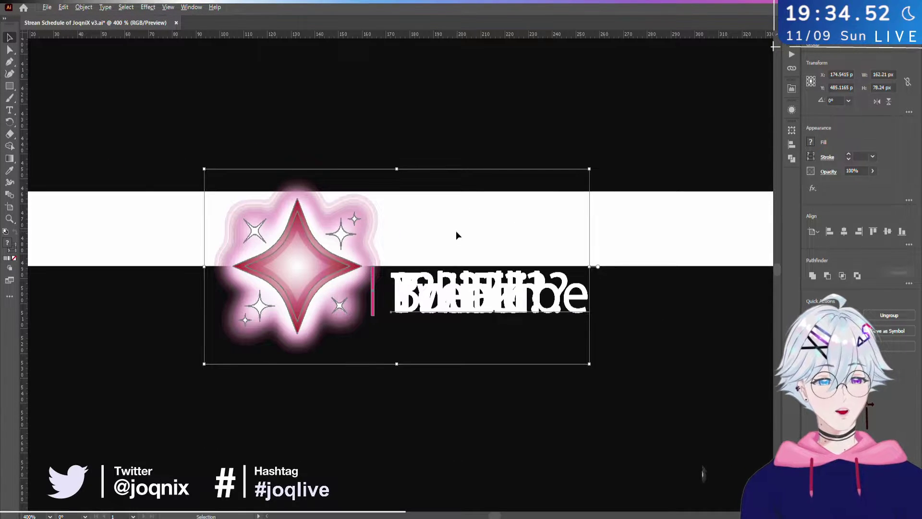
pyautogui.scroll(-5, 456, 233)
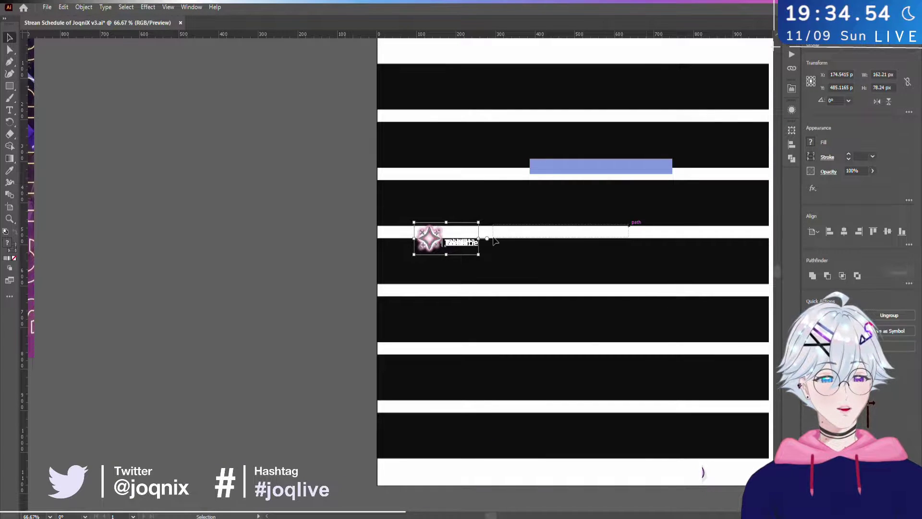
pyautogui.moveTo(493, 237); pyautogui.dragTo(399, 256)
pyautogui.moveTo(245, 220); pyautogui.dragTo(382, 305)
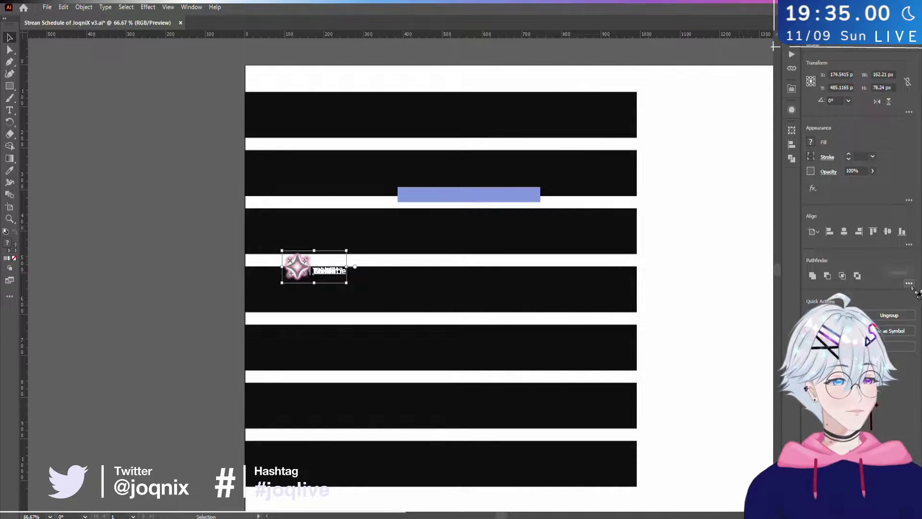
pyautogui.click(909, 244)
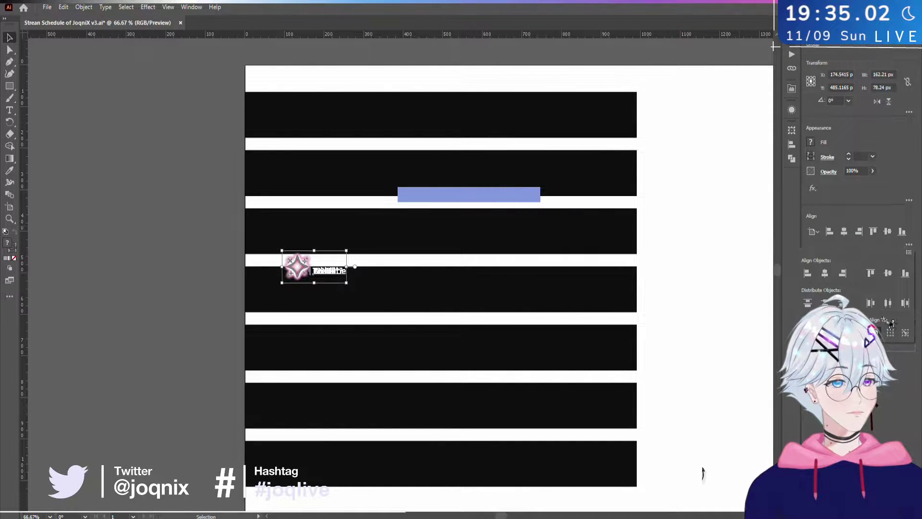
pyautogui.click(905, 333)
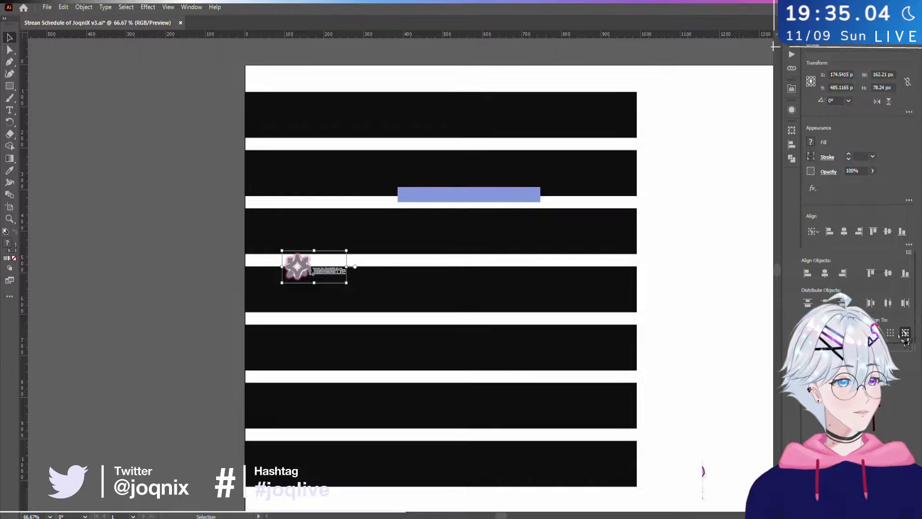
# - Redo the stack, then Vertical Distribute the copies relative to the key object
pyautogui.hotkey('ctrl', 'z')
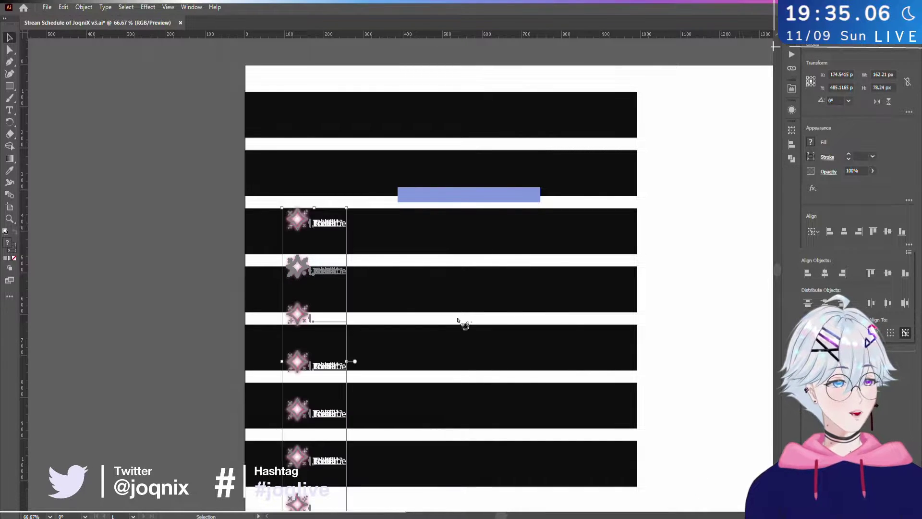
pyautogui.click(300, 268)
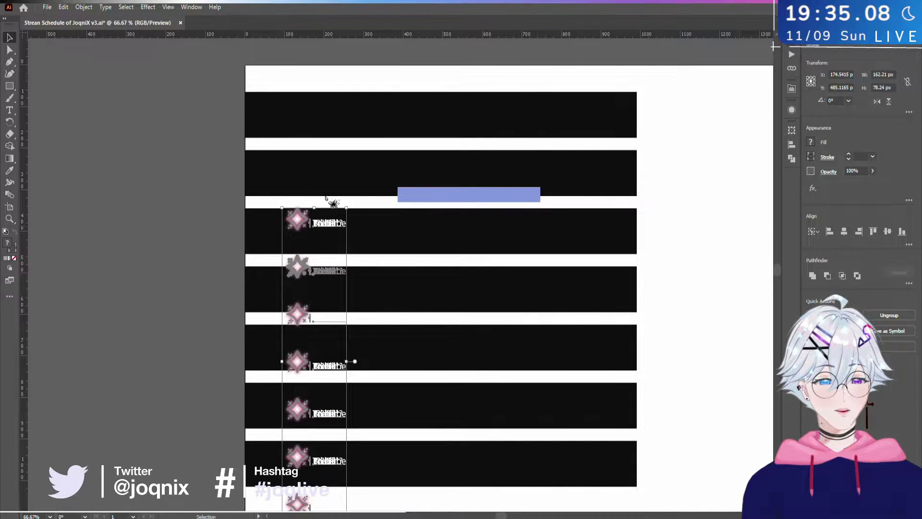
pyautogui.hotkey('ctrl', 'shift', 'z')
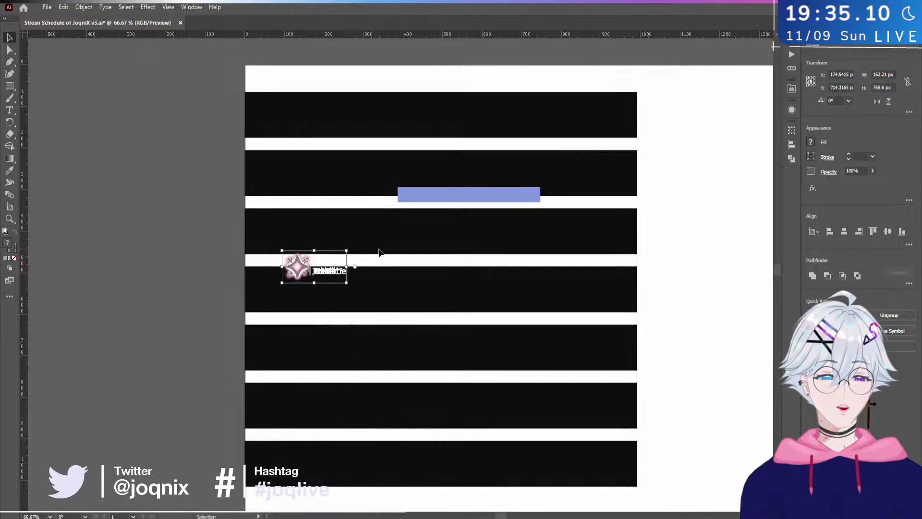
pyautogui.click(908, 244)
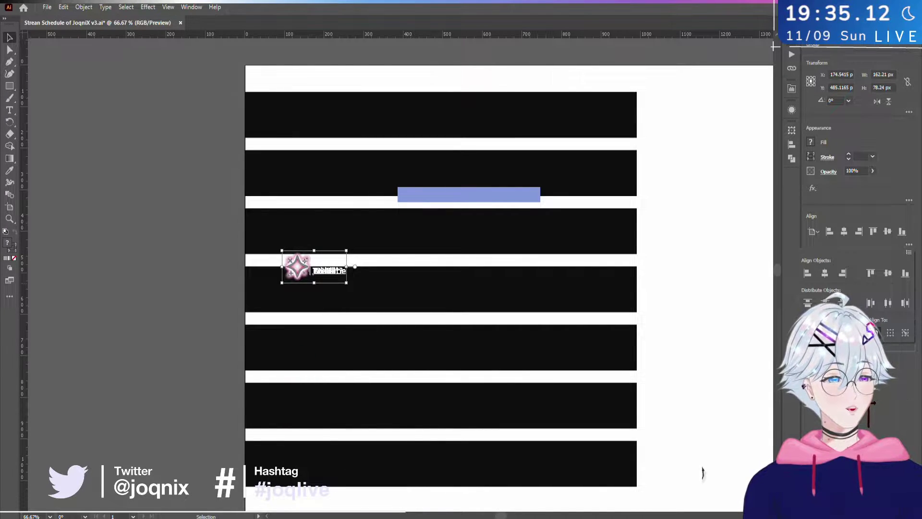
pyautogui.click(904, 333)
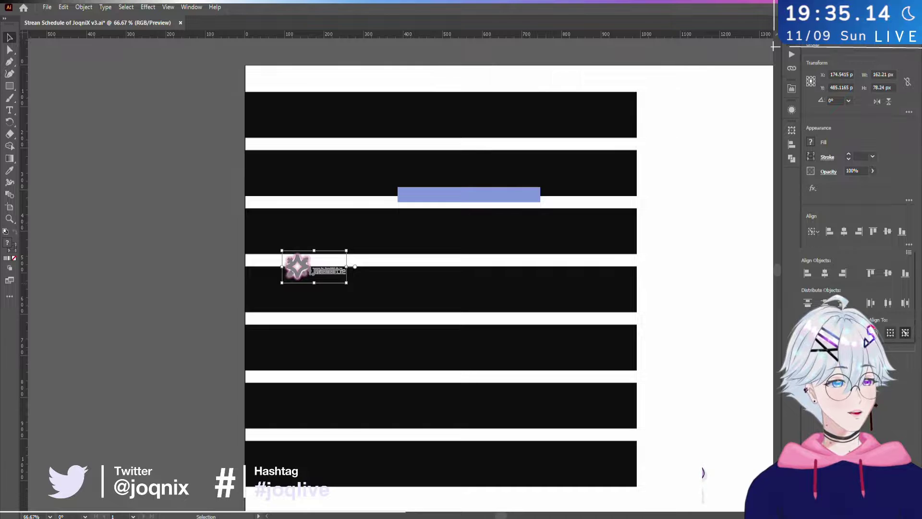
pyautogui.click(808, 333)
pyautogui.click(532, 234)
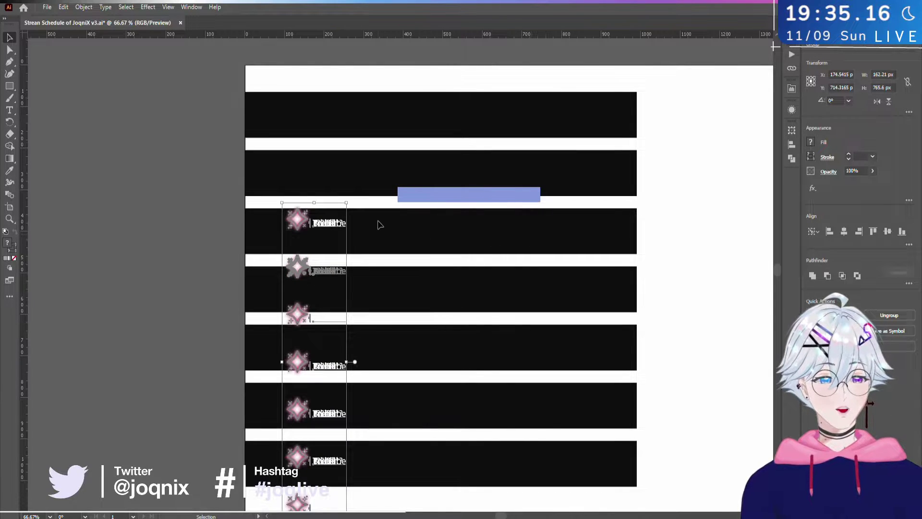
# - Select the whole star column and drag it up onto the day bars
pyautogui.moveTo(269, 181); pyautogui.dragTo(381, 483)
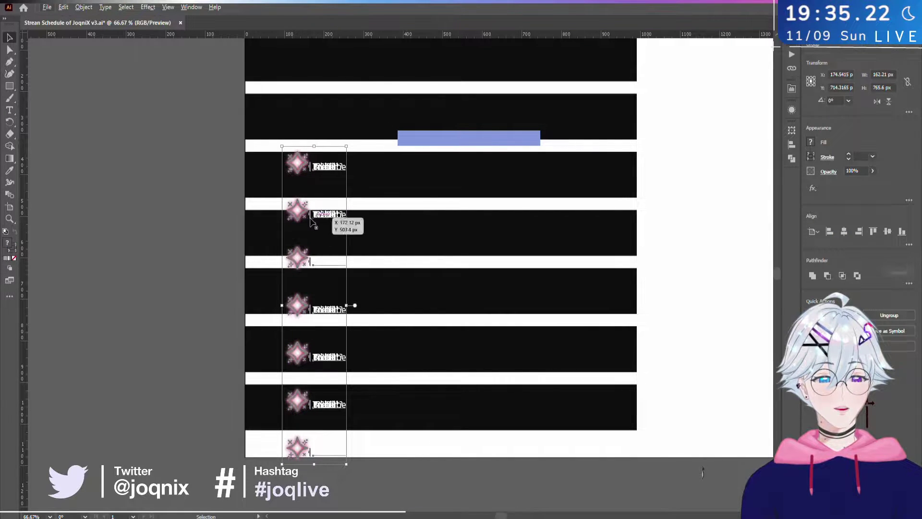
pyautogui.moveTo(294, 196); pyautogui.dragTo(297, 151)
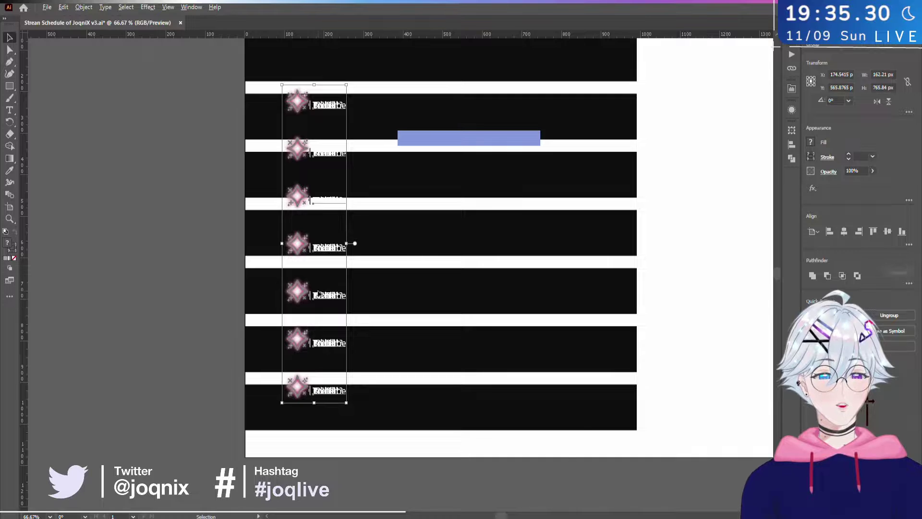
pyautogui.scroll(3, 318, 291)
pyautogui.scroll(-2, 317, 290)
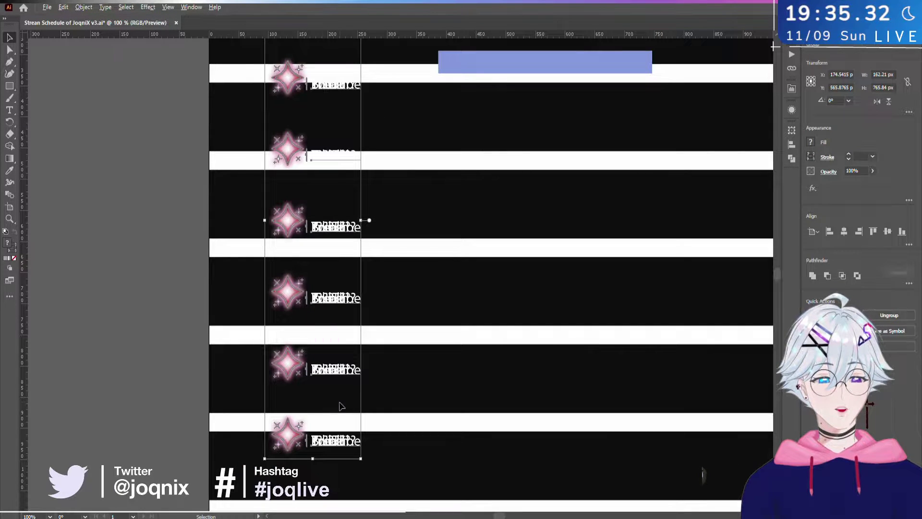
pyautogui.scroll(3, 339, 405)
pyautogui.scroll(-2, 340, 422)
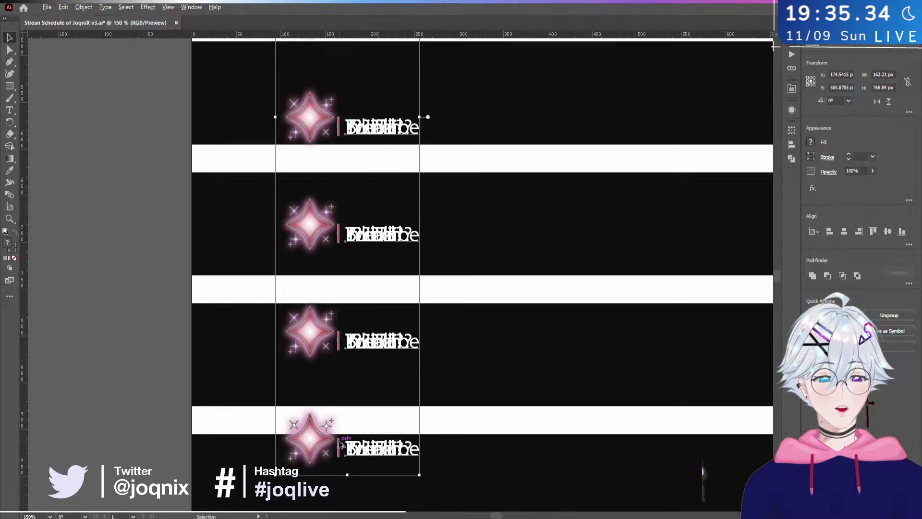
pyautogui.scroll(-3, 341, 444)
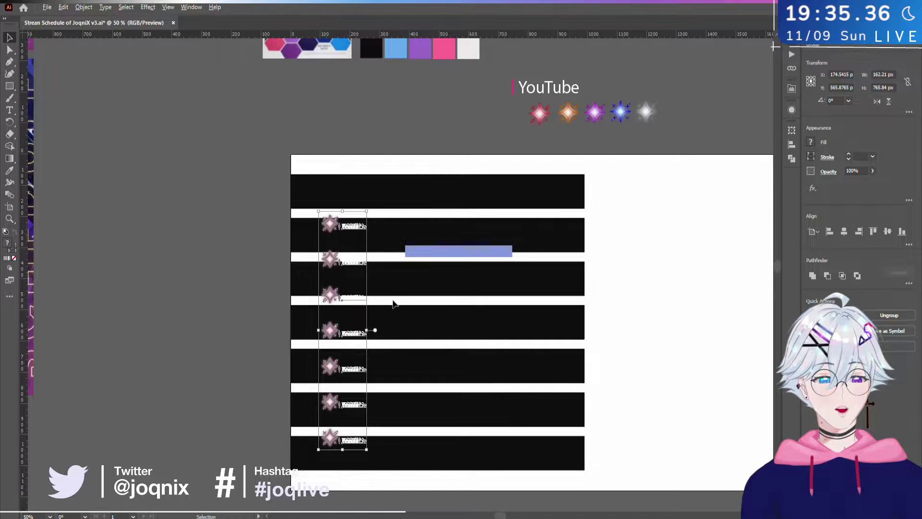
# - Undo back to a single star label and move it down to the bottom row
pyautogui.hotkey('ctrl', 'z')
pyautogui.hotkey('ctrl', 'z')
pyautogui.hotkey('ctrl', 'z')
pyautogui.hotkey('ctrl', 'z')
pyautogui.hotkey('ctrl', 'z')
pyautogui.hotkey('ctrl', 'z')
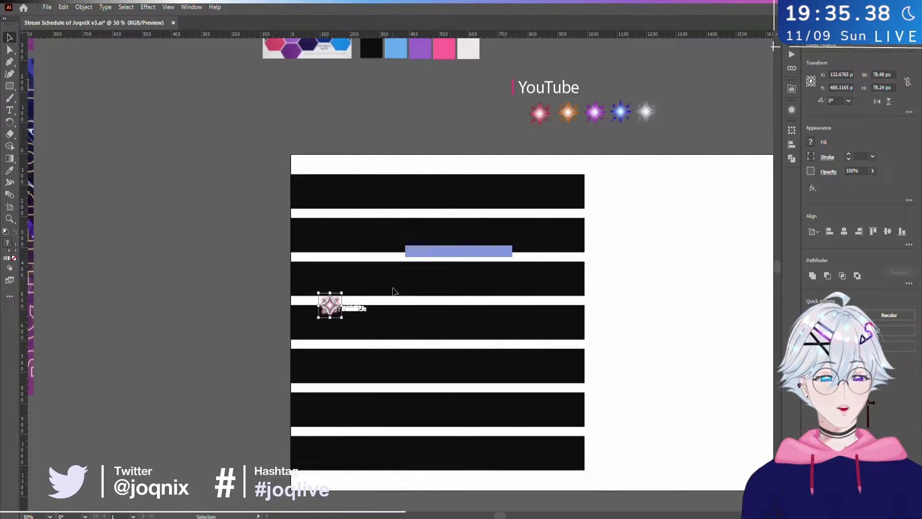
pyautogui.moveTo(330, 307); pyautogui.dragTo(337, 438)
pyautogui.hotkey('ctrl', 'z')
pyautogui.click(392, 290)
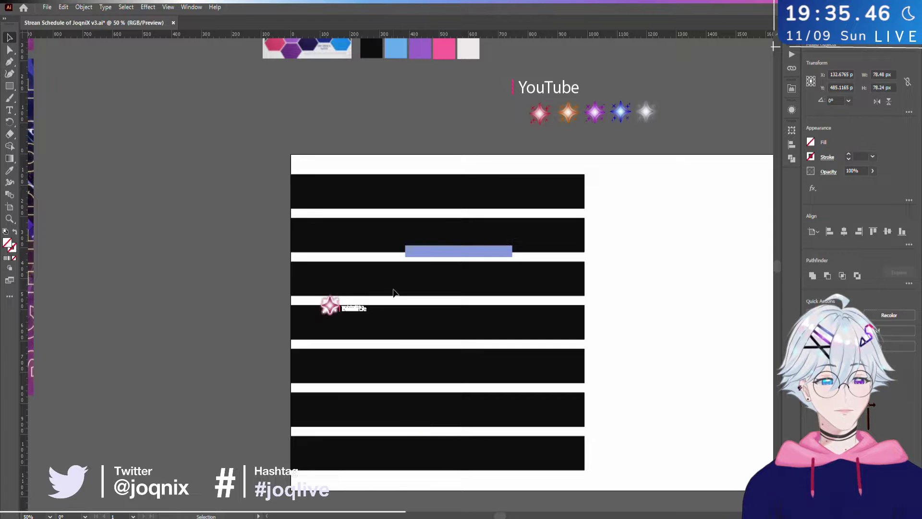
pyautogui.moveTo(308, 268); pyautogui.dragTo(390, 354)
pyautogui.moveTo(329, 308); pyautogui.dragTo(345, 441)
# - Nudge the bottom star label up about 11 px
pyautogui.scroll(5, 346, 434)
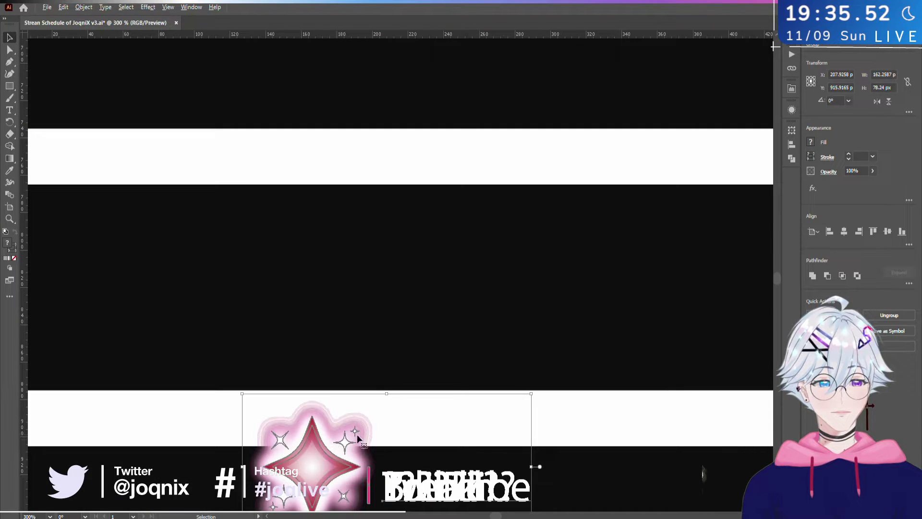
pyautogui.moveTo(405, 403); pyautogui.dragTo(397, 344)
pyautogui.scroll(3, 324, 416)
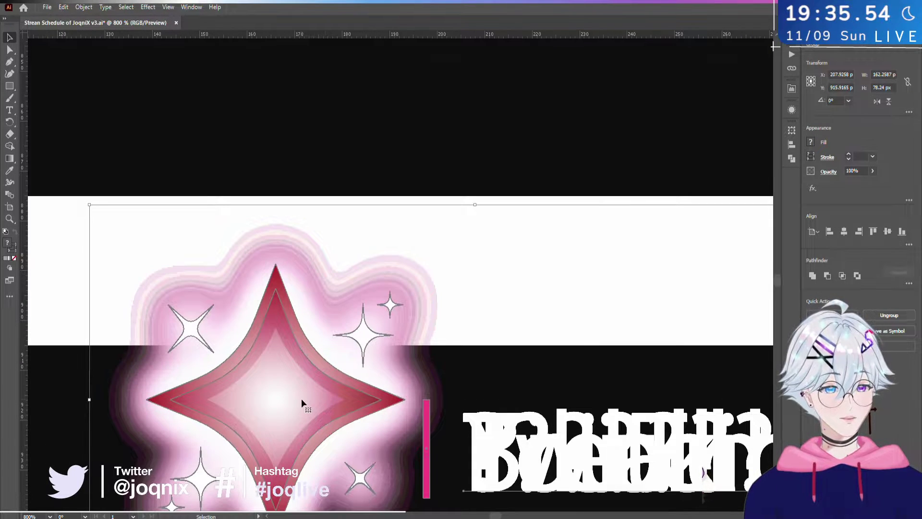
pyautogui.scroll(5, 259, 317)
pyautogui.scroll(-5, 398, 209)
pyautogui.moveTo(385, 309); pyautogui.dragTo(387, 279)
pyautogui.scroll(-7, 387, 278)
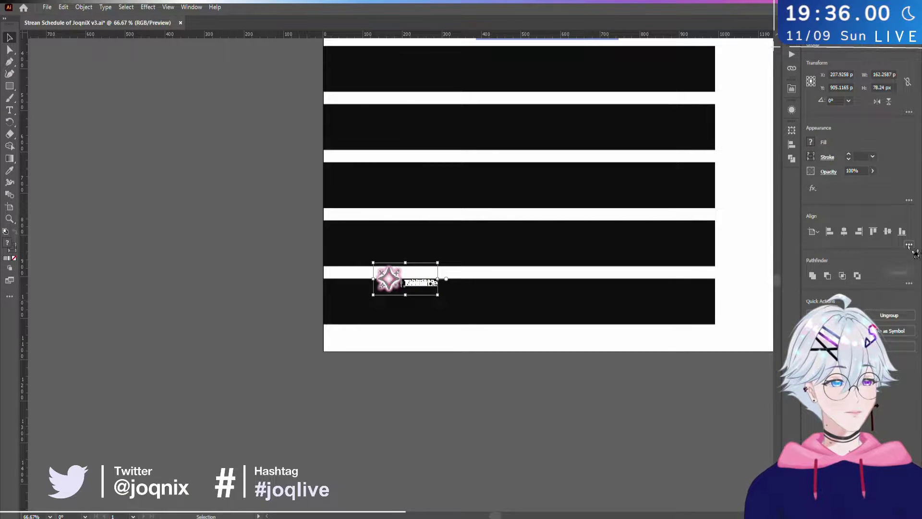
# - Distribute the stacked copies vertically down the schedule using Align To Key Object
pyautogui.click(908, 245)
pyautogui.click(905, 333)
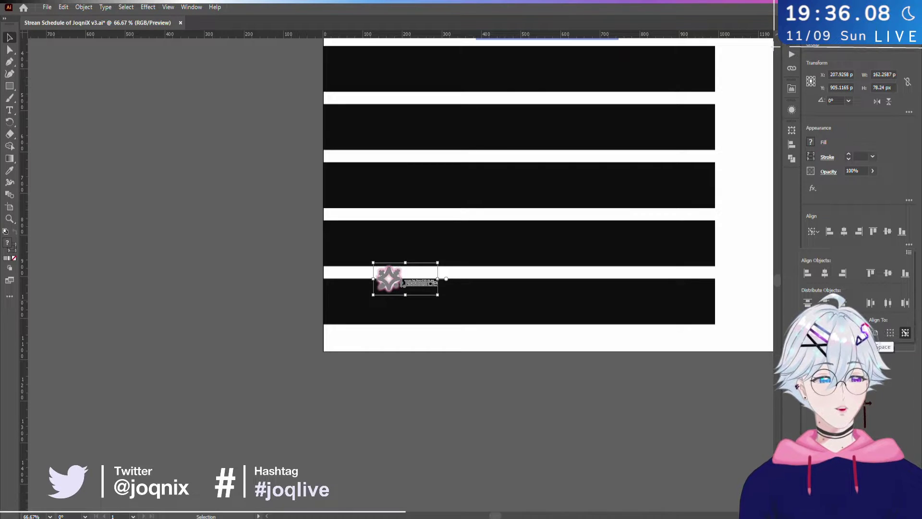
pyautogui.click(807, 333)
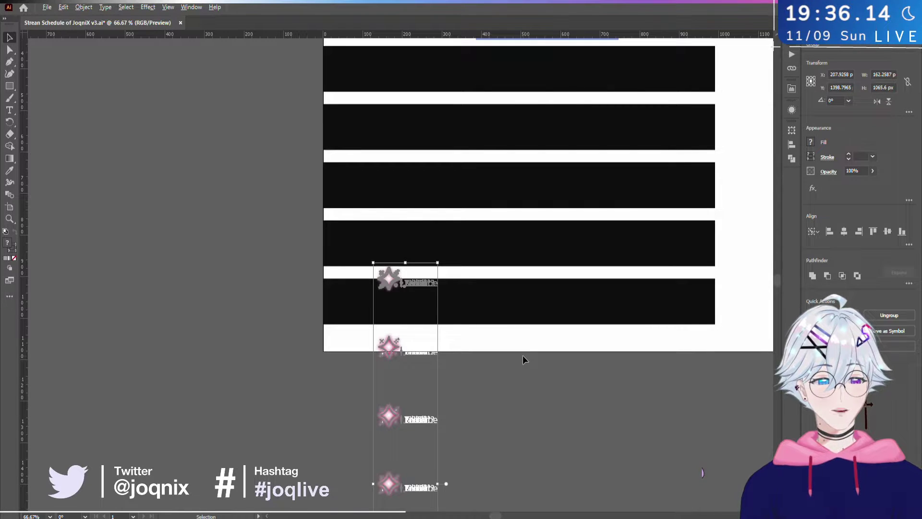
pyautogui.scroll(-2, 522, 355)
pyautogui.scroll(-1, 522, 355)
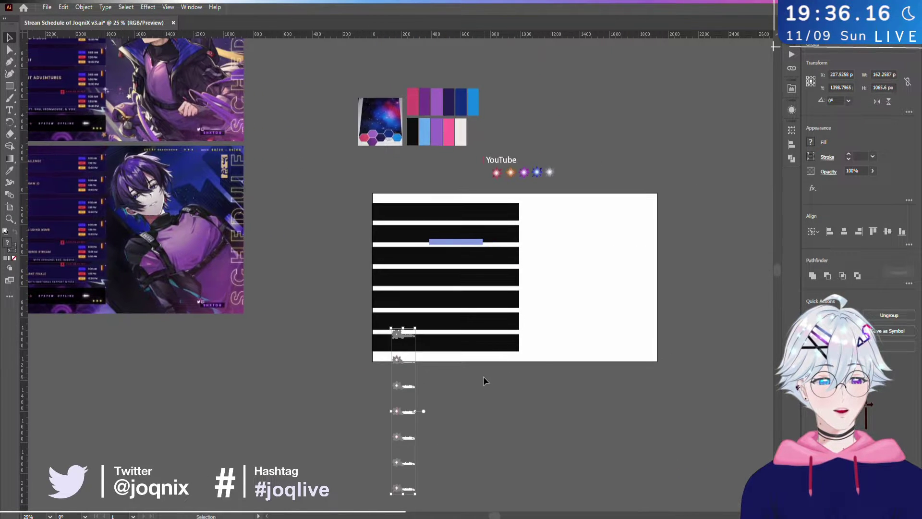
# - Drag the star column straight up onto the day bars and deselect it
pyautogui.moveTo(397, 336); pyautogui.dragTo(398, 202)
pyautogui.scroll(2, 433, 321)
pyautogui.scroll(-2, 433, 321)
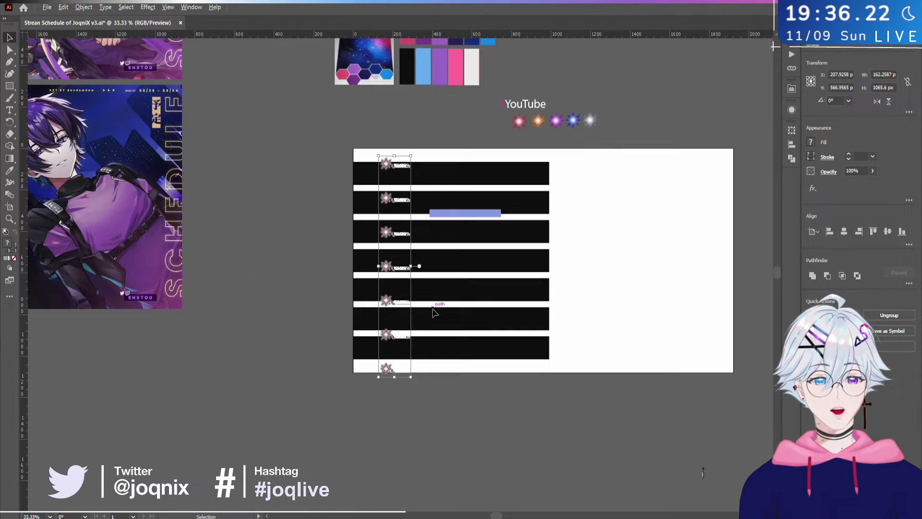
pyautogui.scroll(2, 434, 312)
pyautogui.click(435, 313)
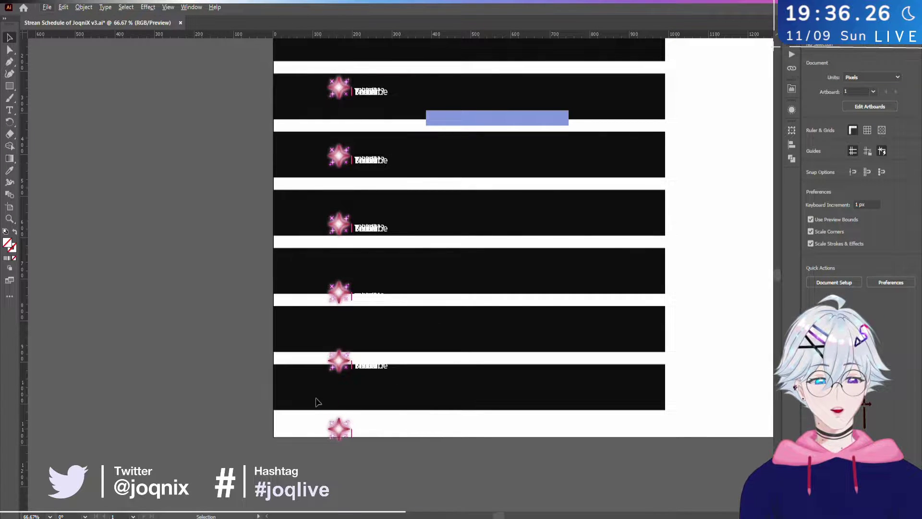
# - Select the star-and-title group and shift it up and to the left
pyautogui.scroll(4, 428, 189)
pyautogui.scroll(4, 344, 203)
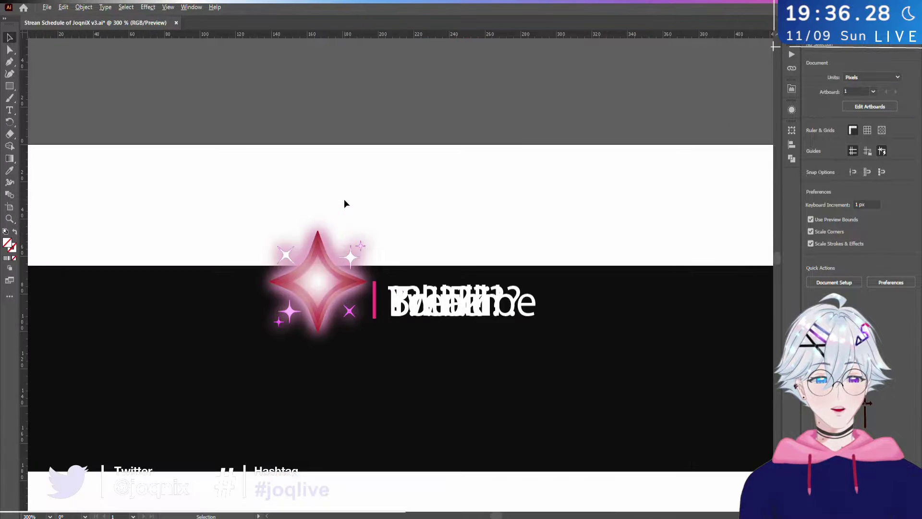
pyautogui.moveTo(237, 191); pyautogui.dragTo(560, 378)
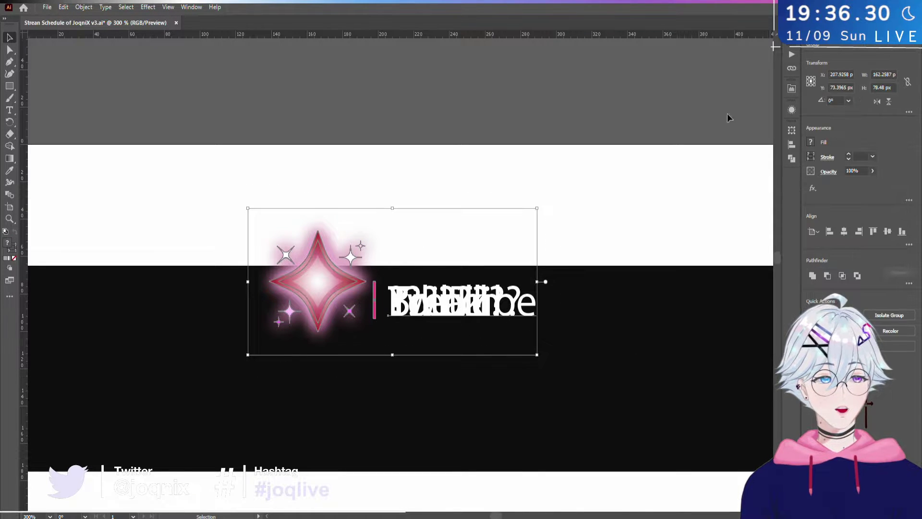
pyautogui.moveTo(327, 291); pyautogui.dragTo(313, 268)
pyautogui.scroll(-1, 324, 269)
pyautogui.scroll(-2, 312, 273)
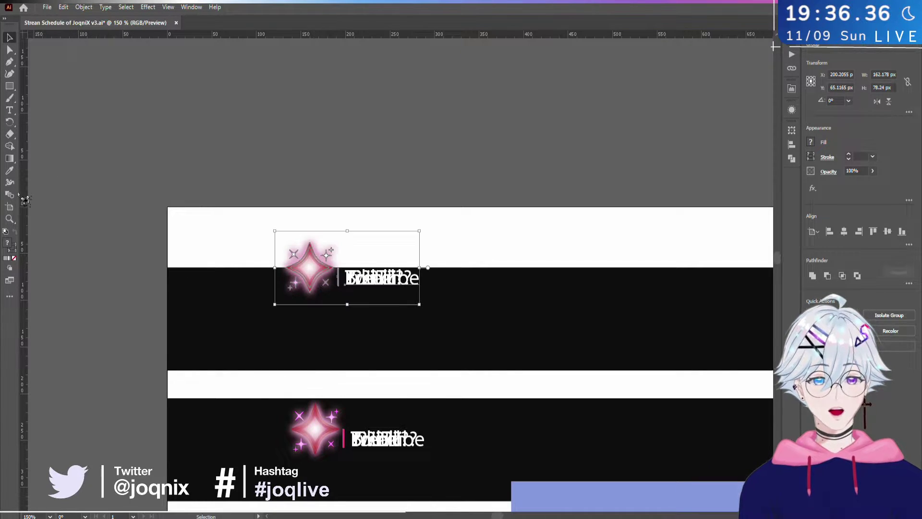
# - Drag two vertical guides from the ruler, adjusting the first slightly right
pyautogui.moveTo(22, 208); pyautogui.dragTo(282, 289)
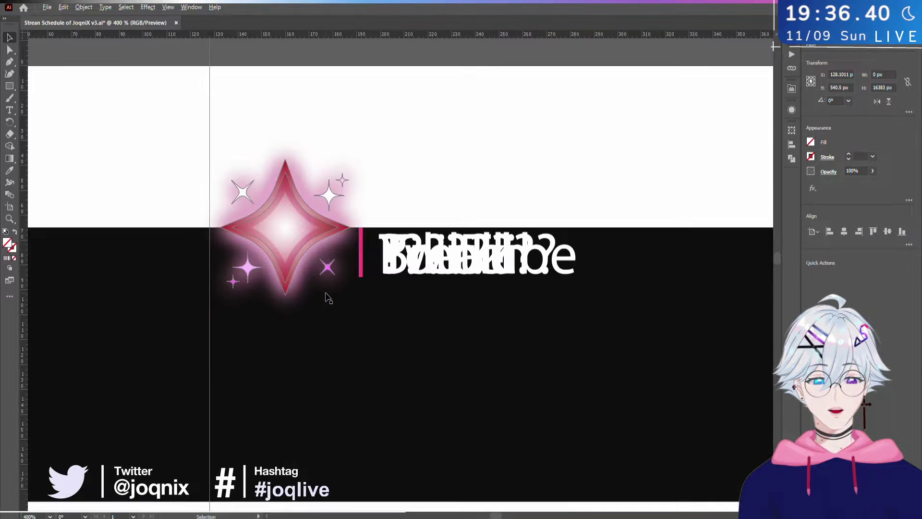
pyautogui.scroll(3, 317, 286)
pyautogui.scroll(-2, 196, 195)
pyautogui.scroll(1, 158, 209)
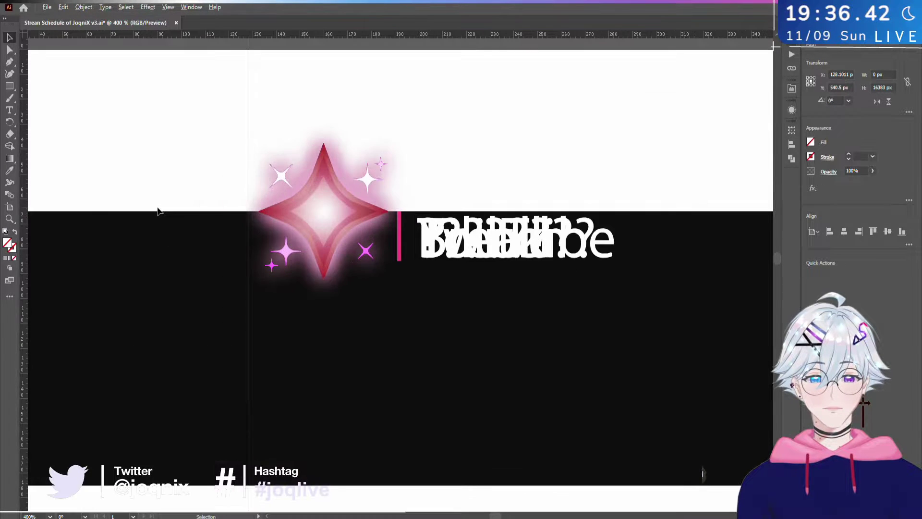
pyautogui.scroll(-1, 158, 210)
pyautogui.moveTo(204, 283); pyautogui.dragTo(211, 287)
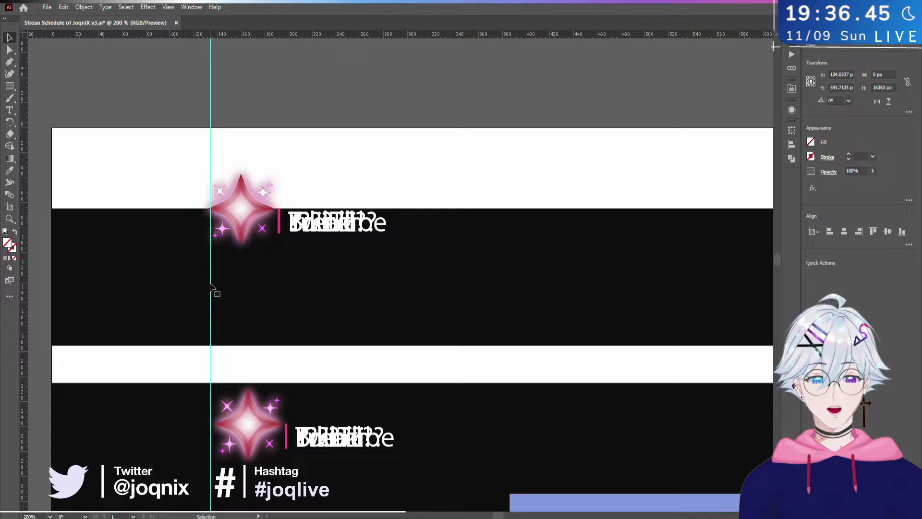
pyautogui.click(93, 73)
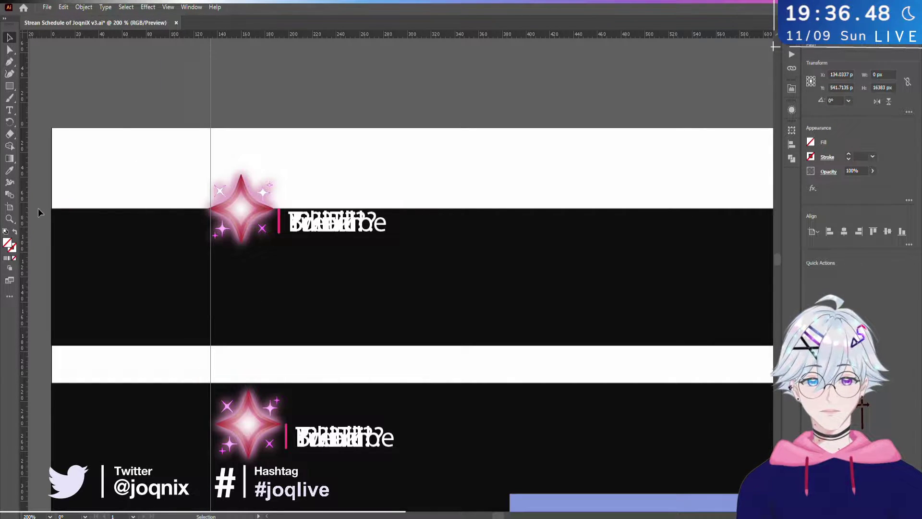
pyautogui.moveTo(27, 223); pyautogui.dragTo(396, 267)
# - Nudge the top star group toward the guide and change a ruler-guide setting under View
pyautogui.moveTo(168, 151); pyautogui.dragTo(369, 262)
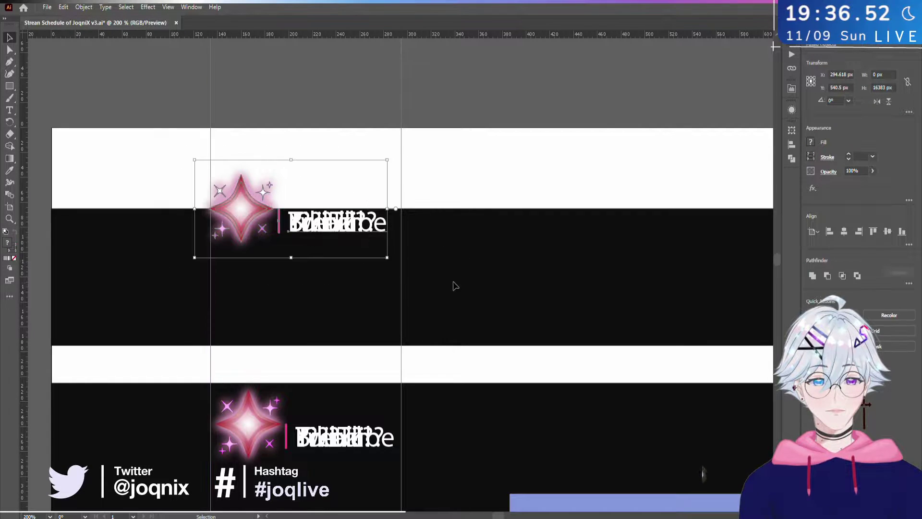
pyautogui.moveTo(252, 211); pyautogui.dragTo(261, 211)
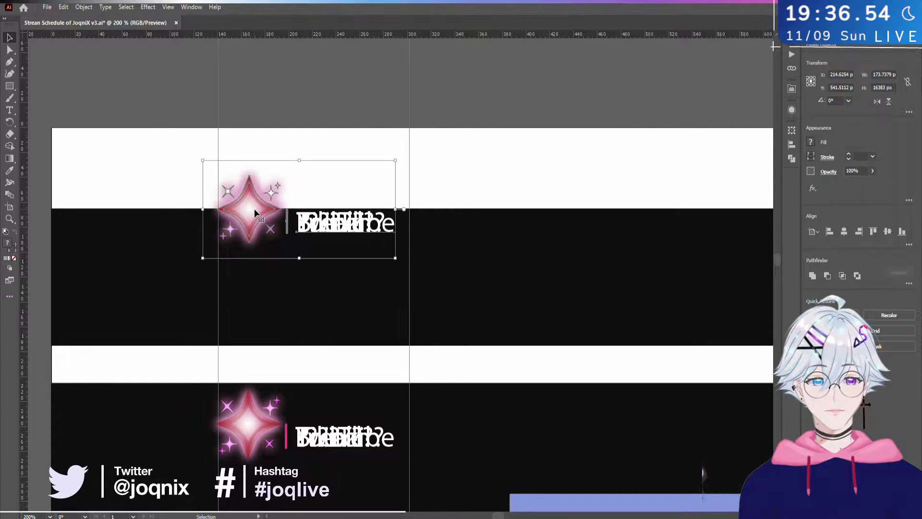
pyautogui.click(507, 165)
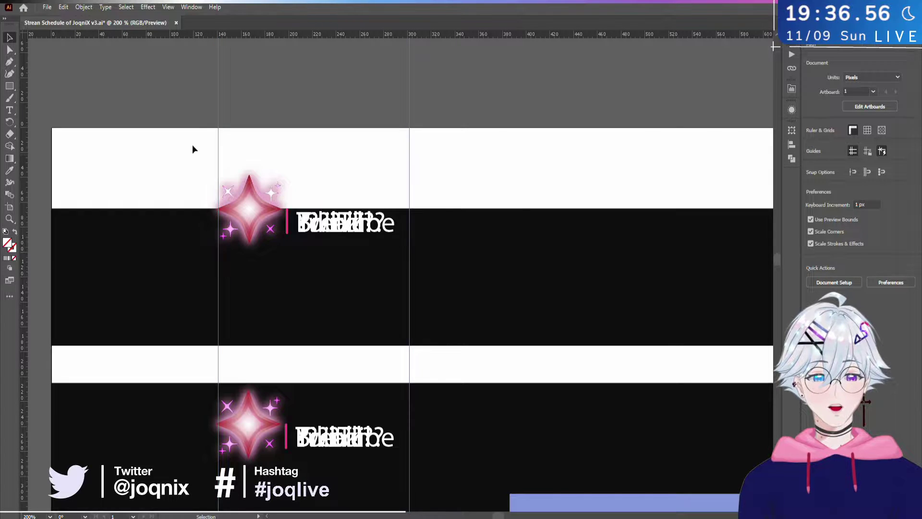
pyautogui.click(168, 6)
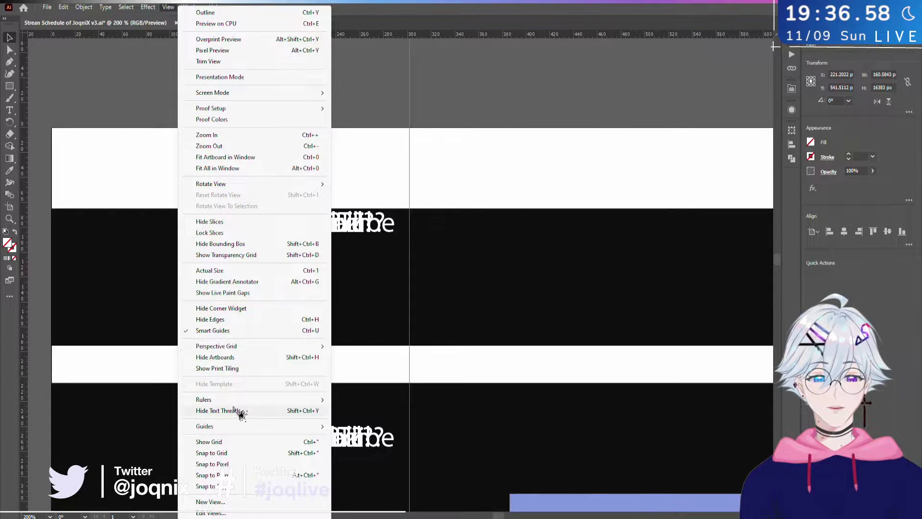
pyautogui.click(354, 436)
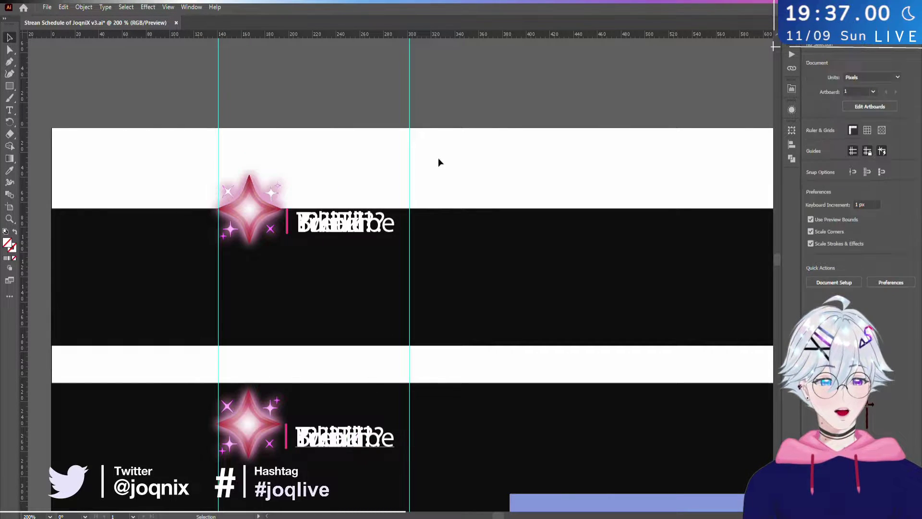
# - Drag the star-and-title group right onto the left guide and fine-tune its position
pyautogui.click(243, 213)
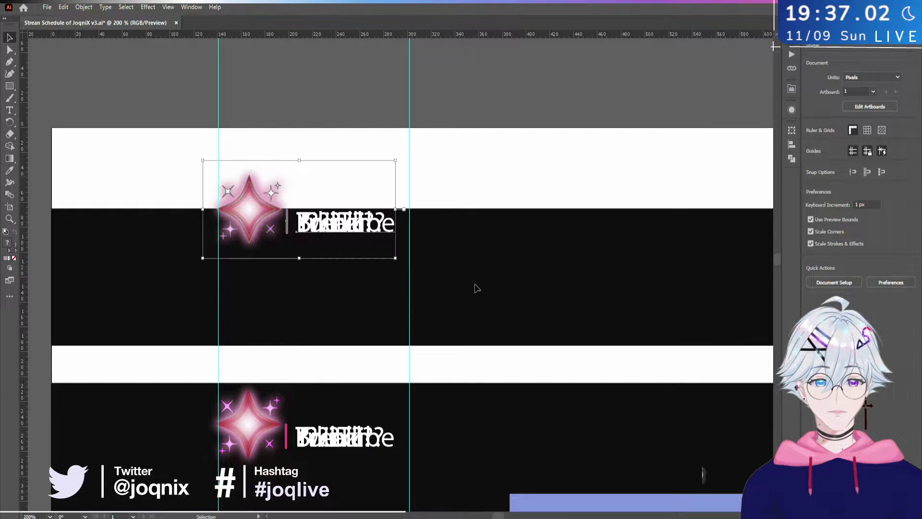
pyautogui.moveTo(242, 214)
pyautogui.mouseDown()
pyautogui.moveTo(263, 213)
pyautogui.moveTo(246, 212)
pyautogui.mouseUp()
pyautogui.scroll(5, 246, 211)
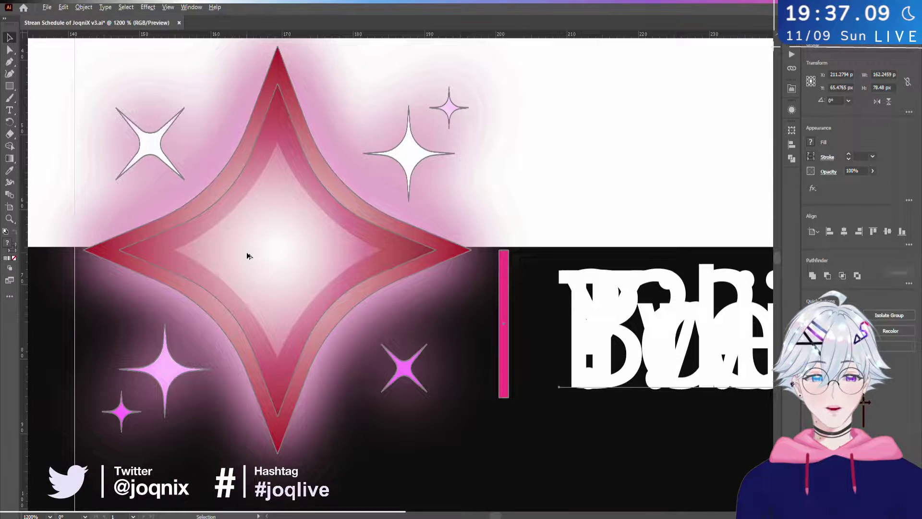
pyautogui.moveTo(241, 254); pyautogui.dragTo(233, 254)
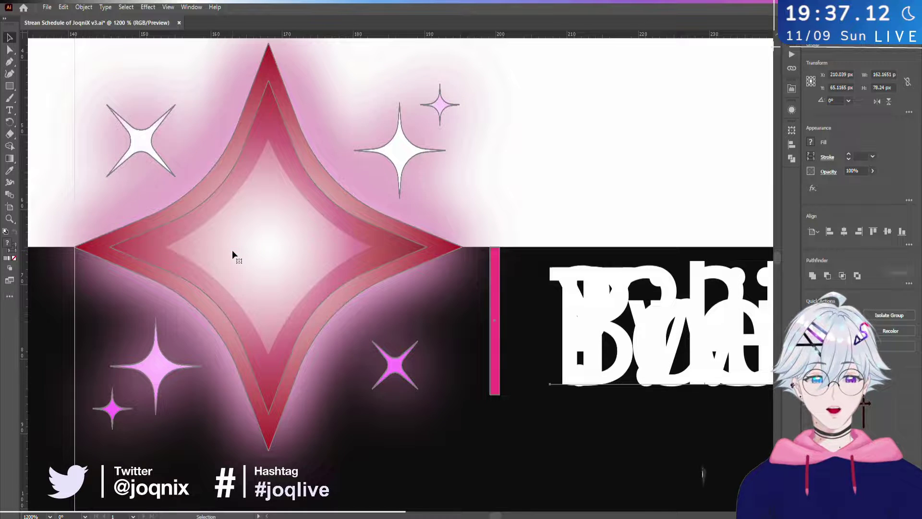
pyautogui.scroll(-2, 233, 250)
pyautogui.scroll(3, 233, 250)
# - Zoom to the star's left tip and nudge the group so it sits on the guide
pyautogui.moveTo(96, 259); pyautogui.dragTo(168, 263)
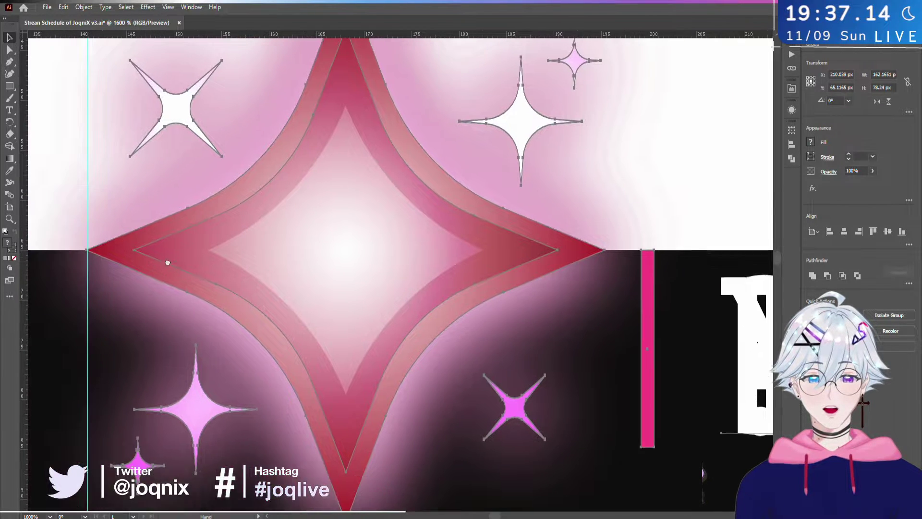
pyautogui.hscroll(-2, 168, 263)
pyautogui.scroll(3, 144, 253)
pyautogui.scroll(-3, 144, 253)
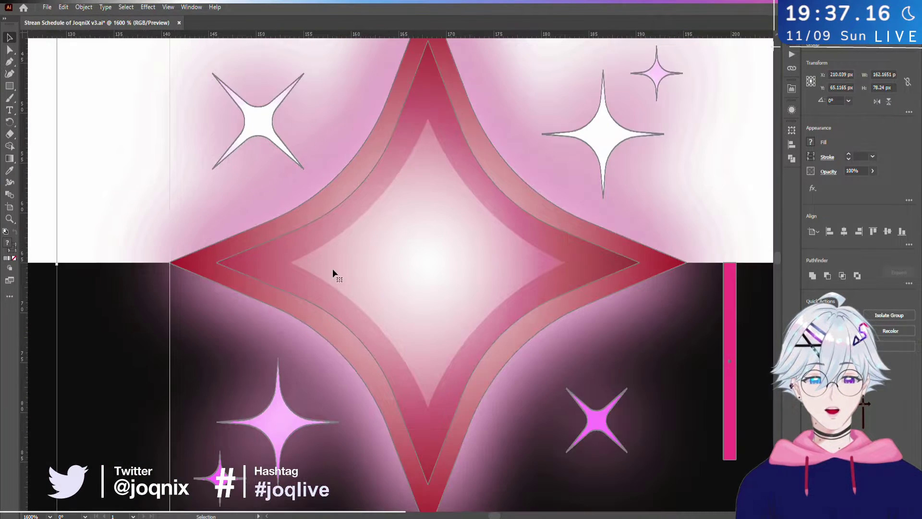
pyautogui.moveTo(333, 269); pyautogui.dragTo(336, 269)
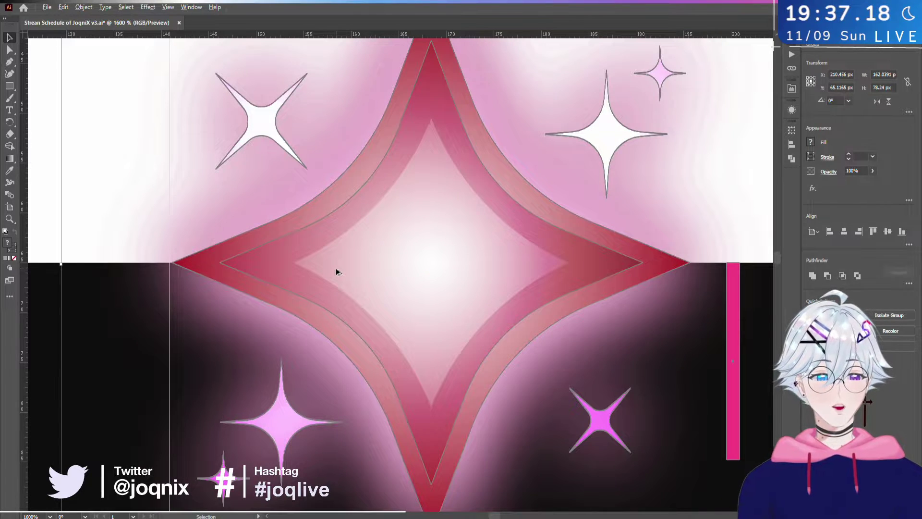
pyautogui.scroll(-4, 334, 269)
pyautogui.scroll(-3, 432, 346)
pyautogui.scroll(3, 384, 288)
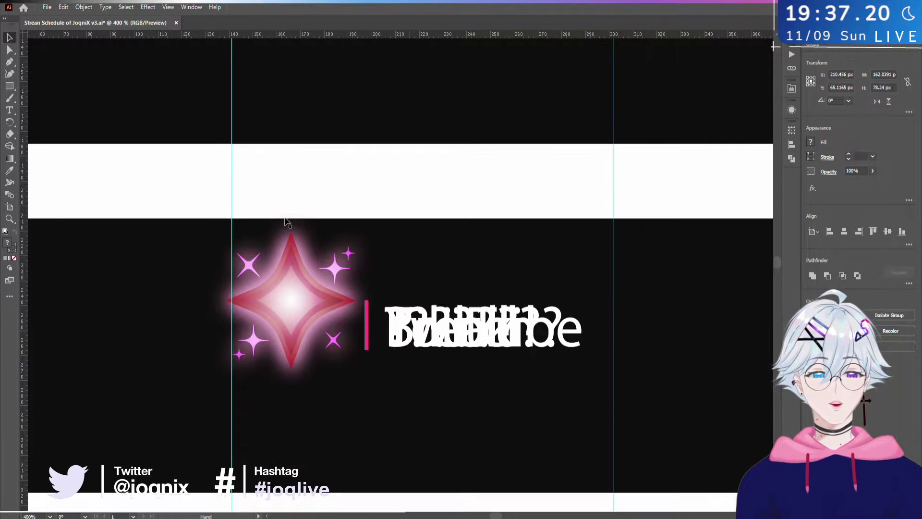
# - Move the next star group up about 33 px, centring the star on the white band's lower edge
pyautogui.moveTo(187, 195); pyautogui.dragTo(638, 422)
pyautogui.scroll(2, 306, 313)
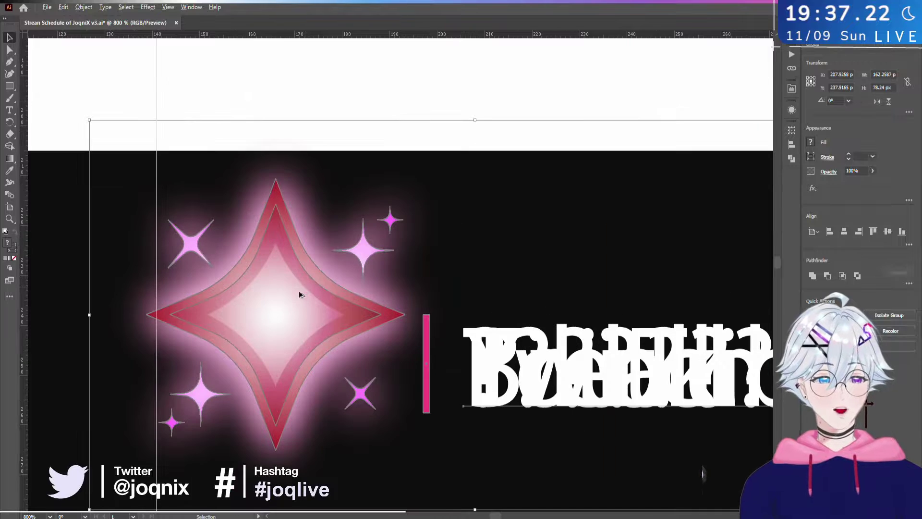
pyautogui.moveTo(299, 294); pyautogui.dragTo(270, 166)
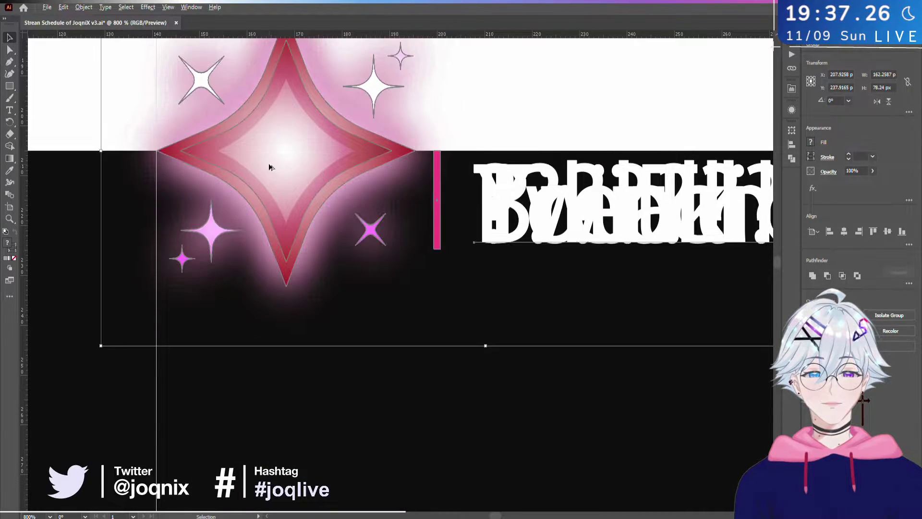
pyautogui.scroll(4, 176, 111)
pyautogui.scroll(2, 139, 302)
pyautogui.scroll(-5, 140, 302)
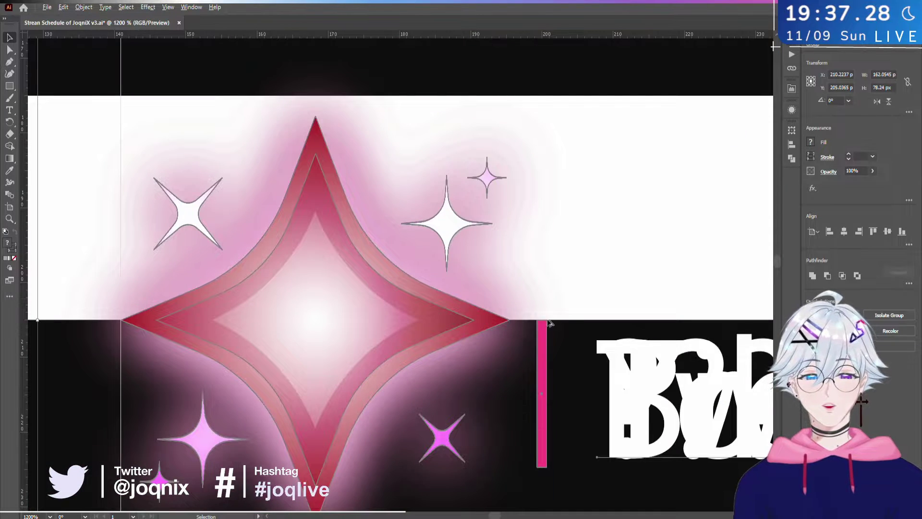
pyautogui.scroll(5, 558, 298)
pyautogui.scroll(-10, 340, 333)
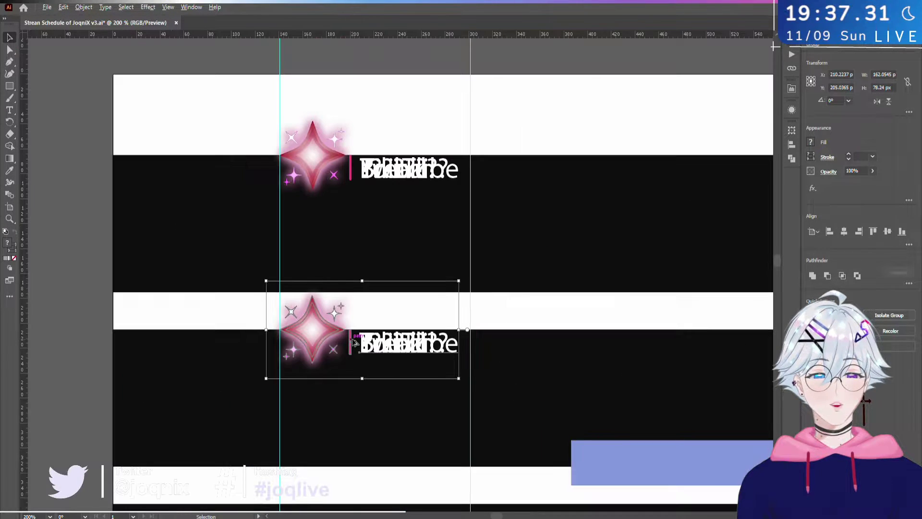
# - Move the lower star group up to its bar's edge and fine-tune it against the guide
pyautogui.moveTo(376, 436); pyautogui.dragTo(360, 191)
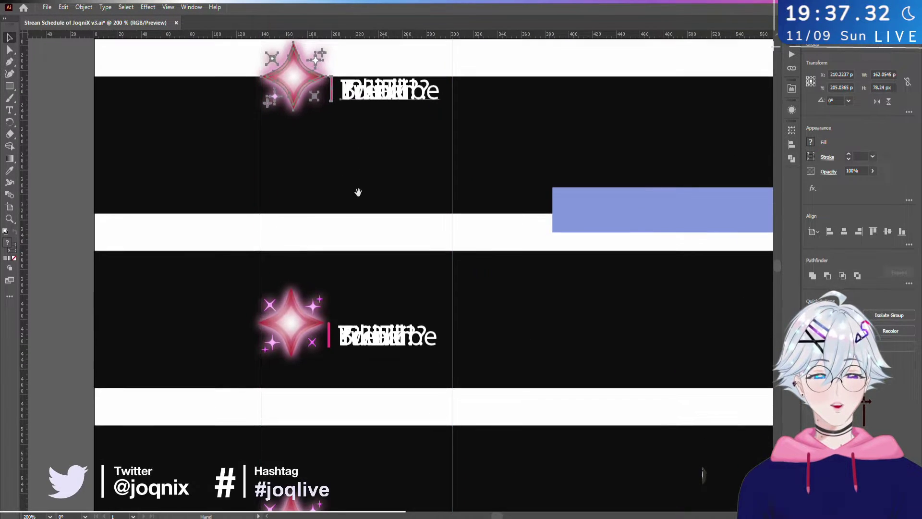
pyautogui.moveTo(241, 267); pyautogui.dragTo(473, 391)
pyautogui.moveTo(290, 326); pyautogui.dragTo(295, 255)
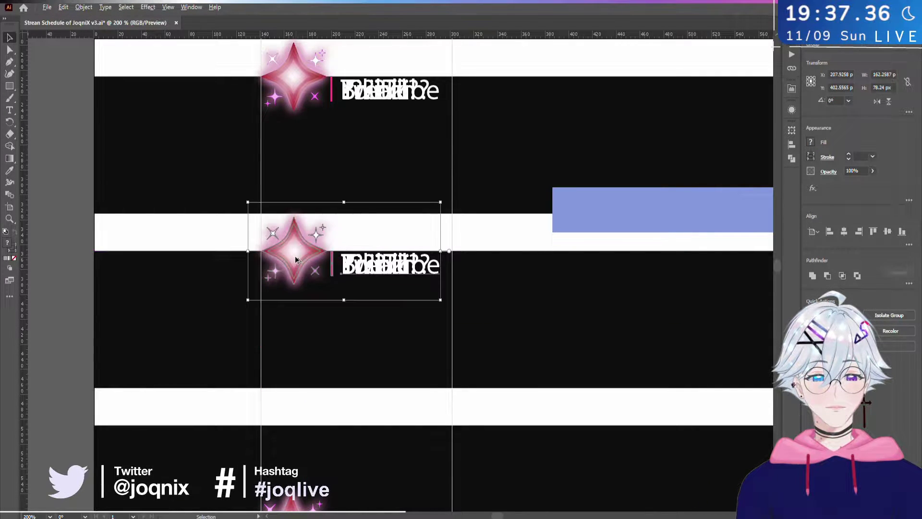
pyautogui.scroll(5, 295, 256)
pyautogui.scroll(3, 225, 248)
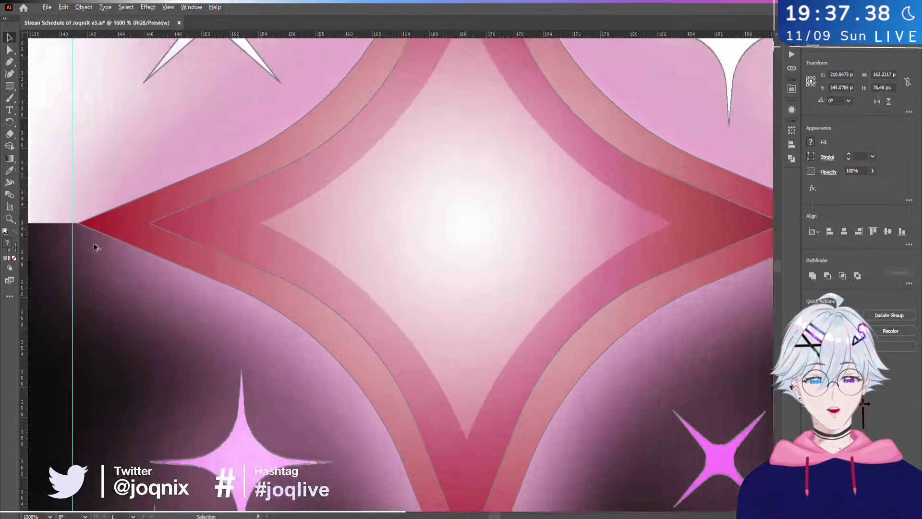
pyautogui.moveTo(320, 225); pyautogui.dragTo(316, 223)
pyautogui.scroll(-6, 316, 224)
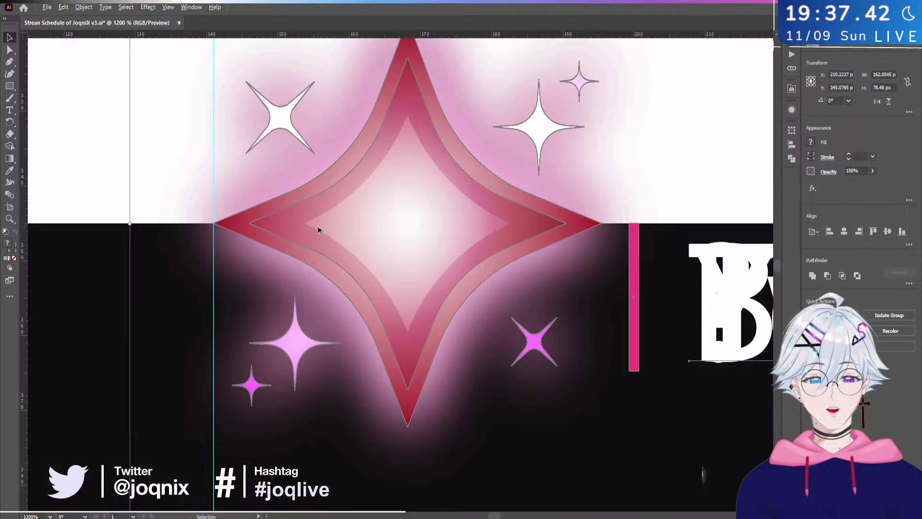
pyautogui.scroll(-4, 335, 240)
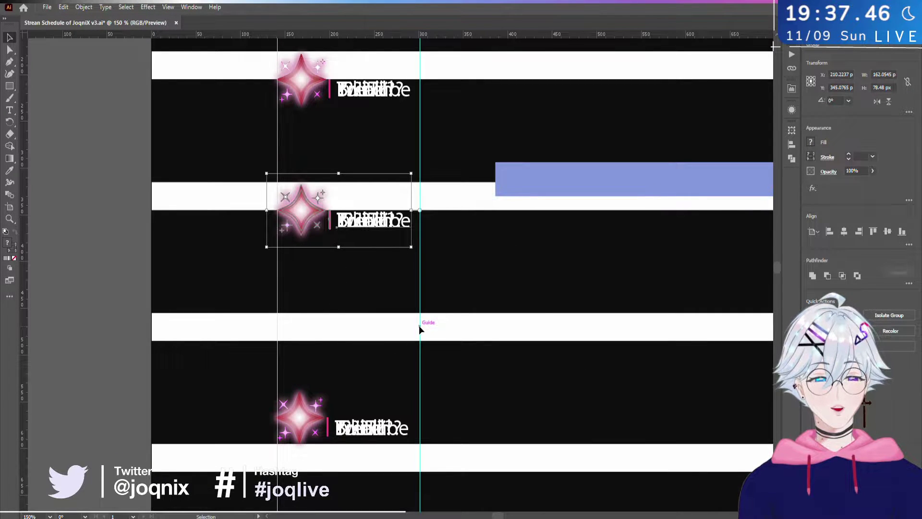
pyautogui.click(415, 324)
# - Move the middle row's star group straight up to its bar's edge
pyautogui.moveTo(340, 381); pyautogui.dragTo(341, 250)
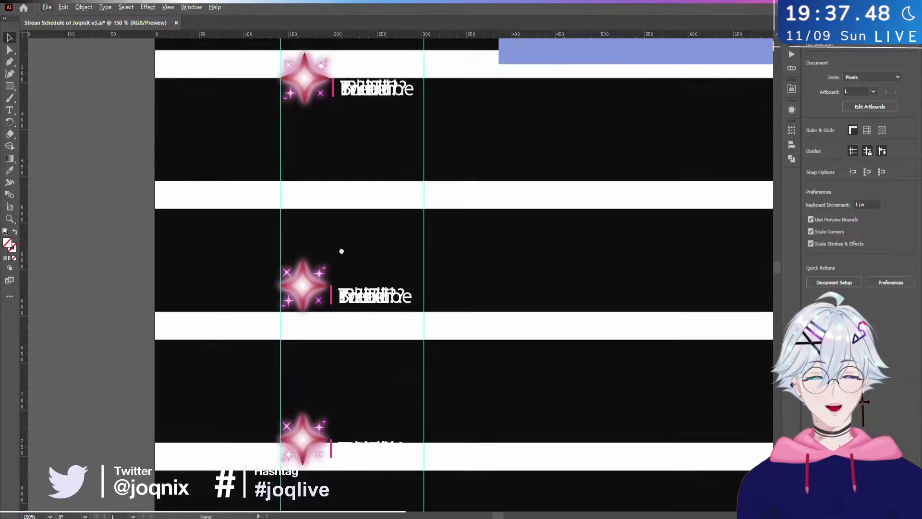
pyautogui.moveTo(269, 241); pyautogui.dragTo(456, 350)
pyautogui.scroll(3, 285, 334)
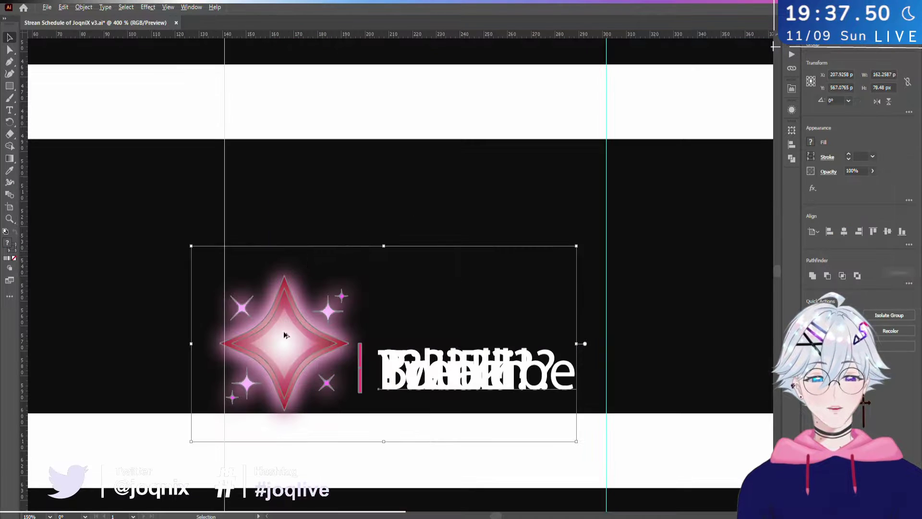
pyautogui.scroll(1, 262, 269)
pyautogui.moveTo(291, 394); pyautogui.dragTo(298, 86)
pyautogui.moveTo(366, 216); pyautogui.dragTo(367, 373)
pyautogui.scroll(3, 311, 278)
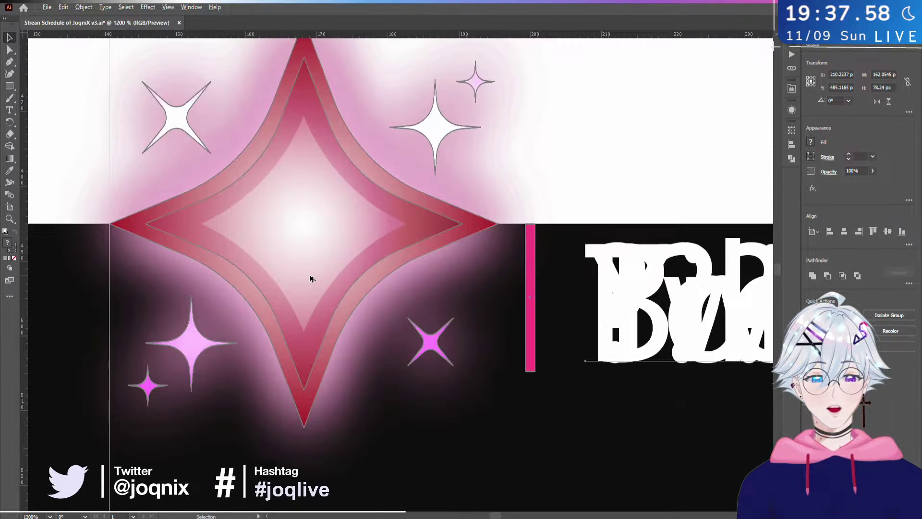
pyautogui.scroll(-3, 253, 258)
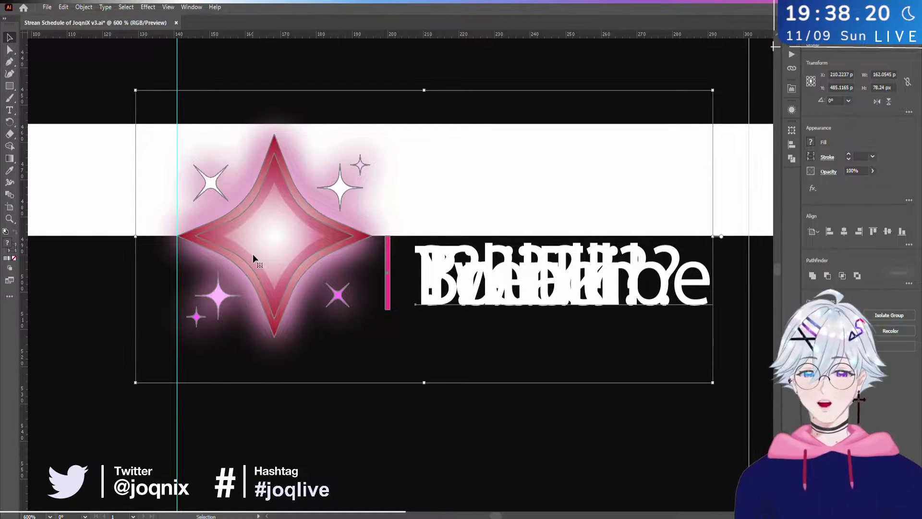
# - Scroll down to the next white bar and select its star-and-label group
pyautogui.moveTo(394, 446); pyautogui.dragTo(381, 69)
pyautogui.scroll(-10, 361, 217)
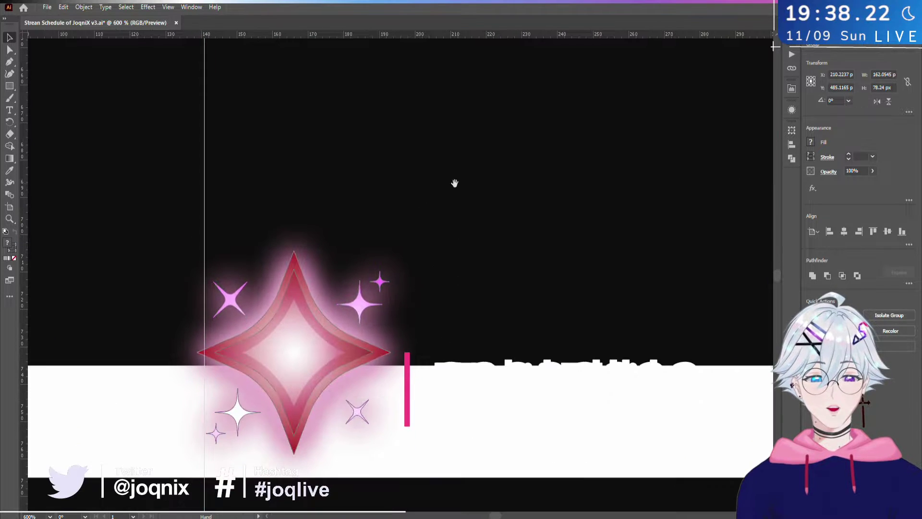
pyautogui.hscroll(-1, 272, 323)
pyautogui.moveTo(769, 466); pyautogui.dragTo(566, 493)
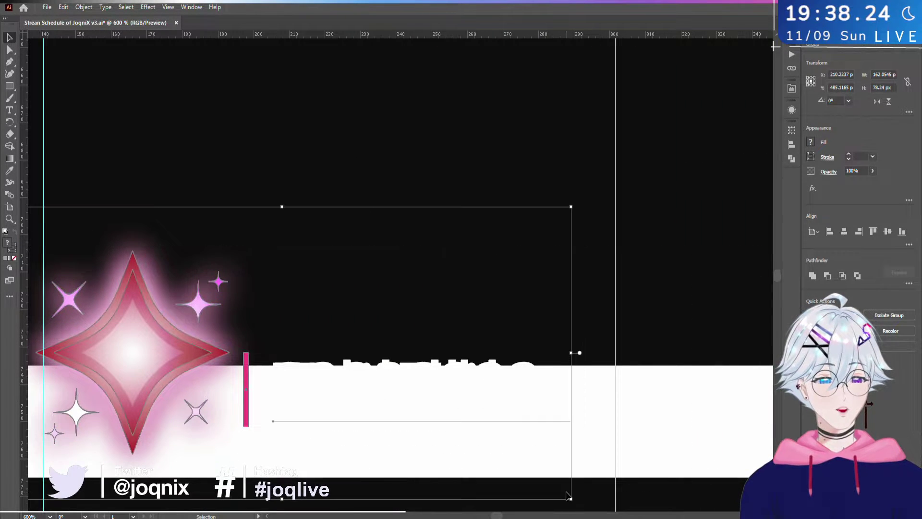
pyautogui.moveTo(399, 261); pyautogui.dragTo(580, 224)
pyautogui.scroll(-3, 525, 237)
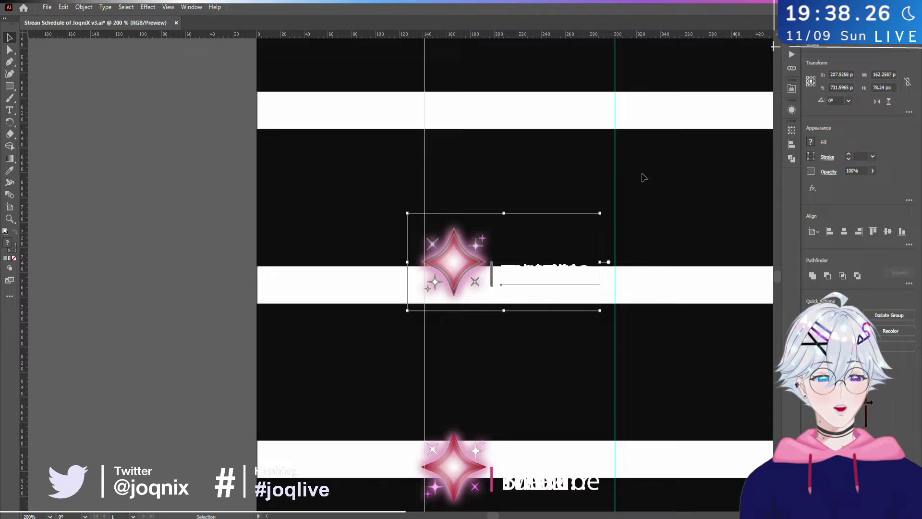
# - Move two star-and-label groups up onto their bars, nudging a star's tip onto the guide
pyautogui.moveTo(644, 178); pyautogui.dragTo(564, 226)
pyautogui.moveTo(371, 332); pyautogui.dragTo(374, 197)
pyautogui.scroll(3, 374, 192)
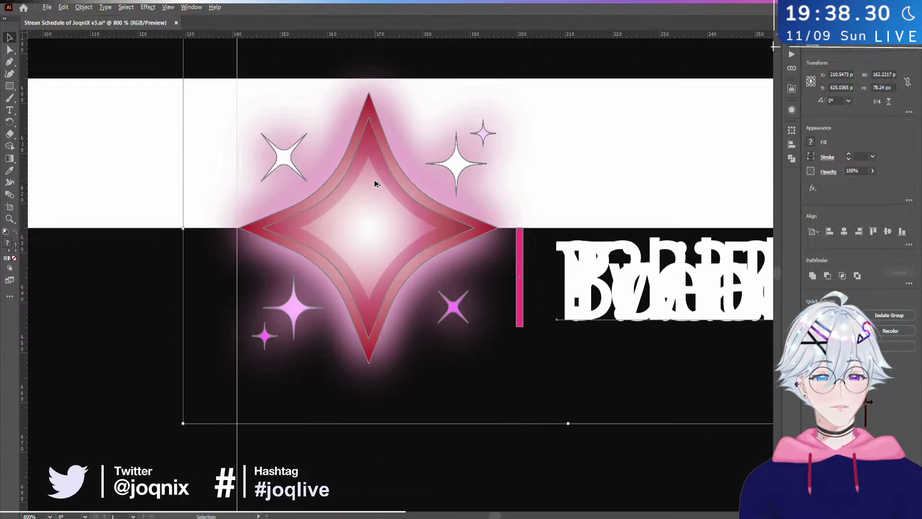
pyautogui.scroll(2, 375, 184)
pyautogui.scroll(2, 367, 191)
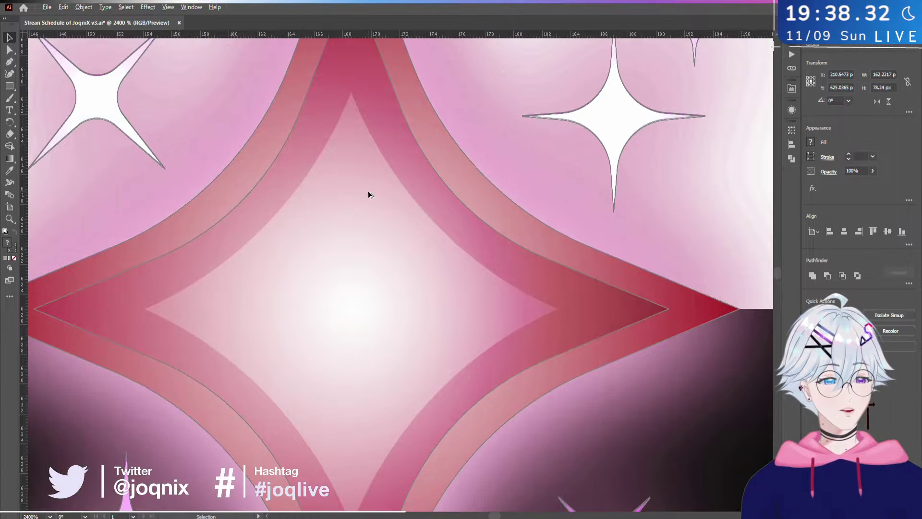
pyautogui.scroll(-4, 368, 191)
pyautogui.scroll(5, 194, 241)
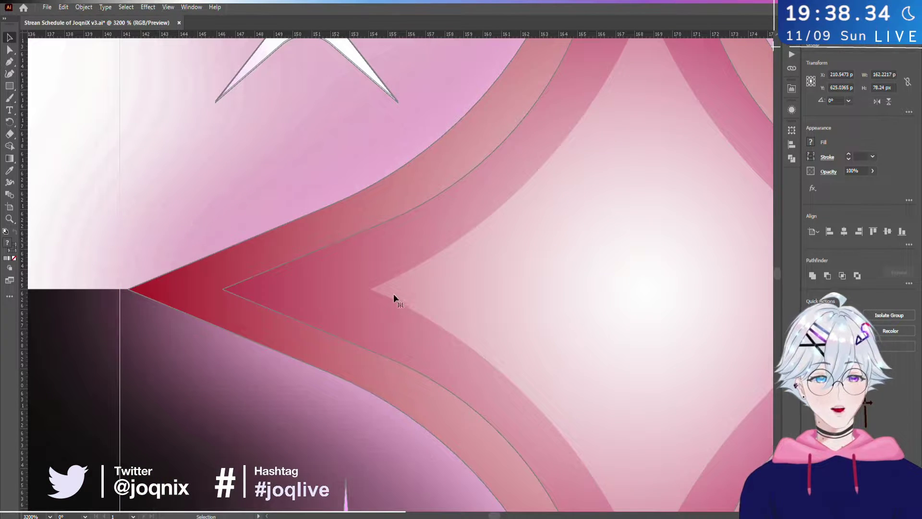
pyautogui.moveTo(393, 298); pyautogui.dragTo(386, 294)
# - Move the bottom star-and-label group up onto the middle stripe and deselect it
pyautogui.scroll(-4, 386, 294)
pyautogui.scroll(-2, 386, 294)
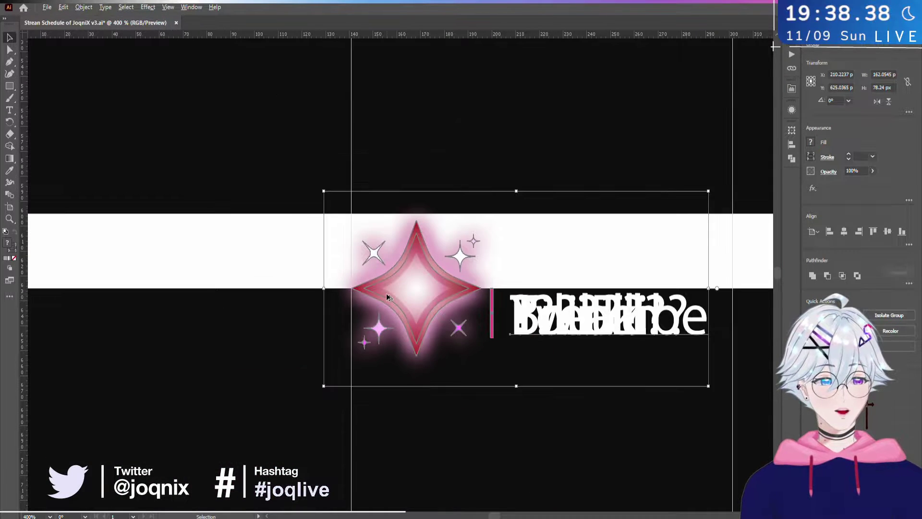
pyautogui.scroll(-2, 386, 294)
pyautogui.moveTo(655, 415); pyautogui.dragTo(628, 206)
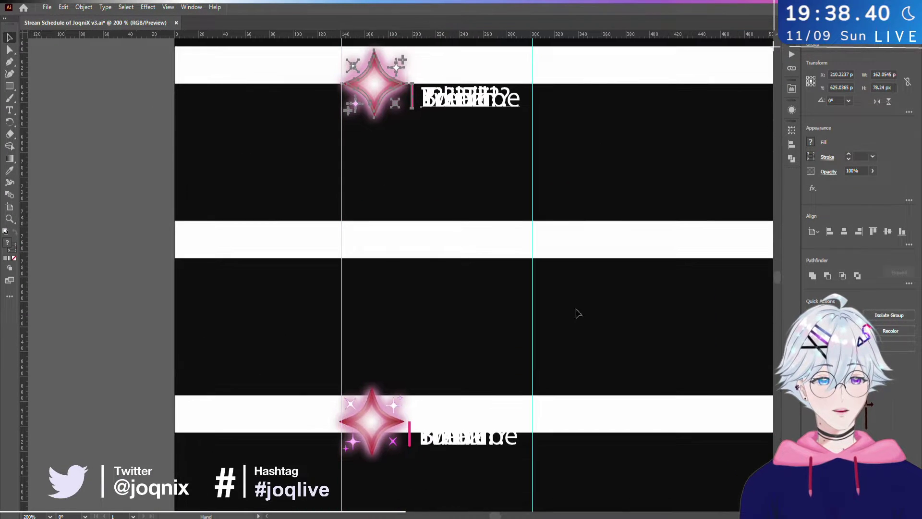
pyautogui.moveTo(315, 362); pyautogui.dragTo(495, 460)
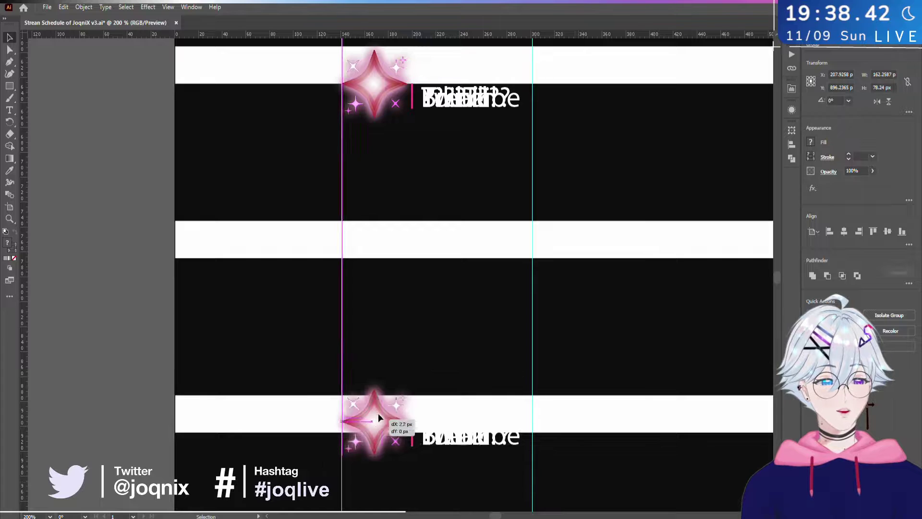
pyautogui.moveTo(379, 413); pyautogui.dragTo(370, 255)
pyautogui.scroll(1, 370, 257)
pyautogui.scroll(3, 370, 258)
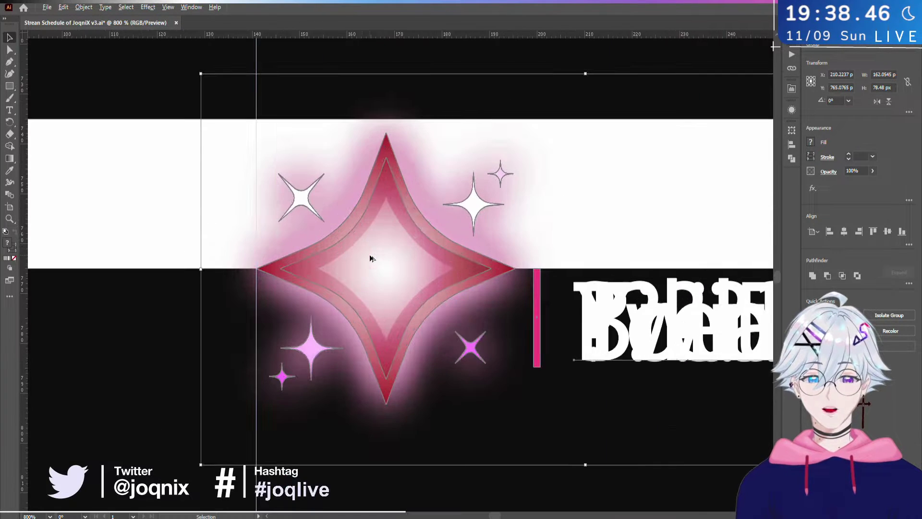
pyautogui.scroll(4, 266, 250)
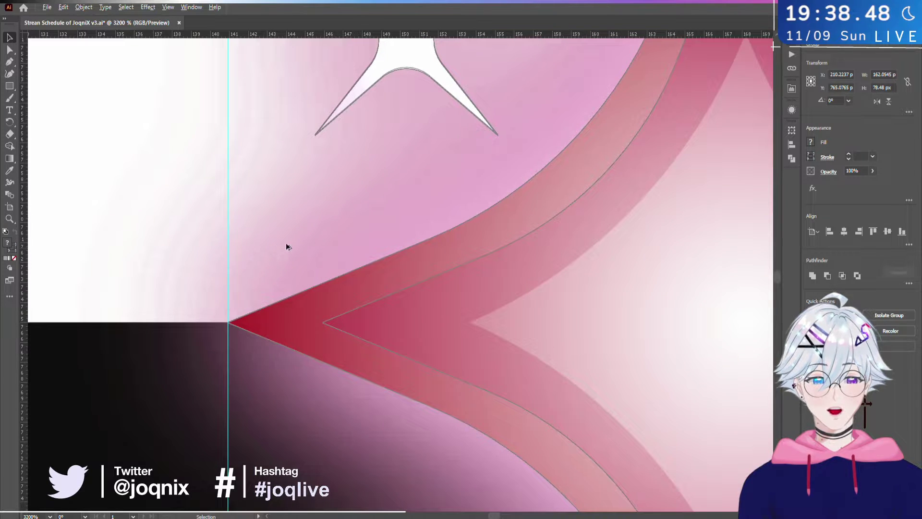
pyautogui.scroll(-5, 424, 253)
pyautogui.scroll(3, 480, 331)
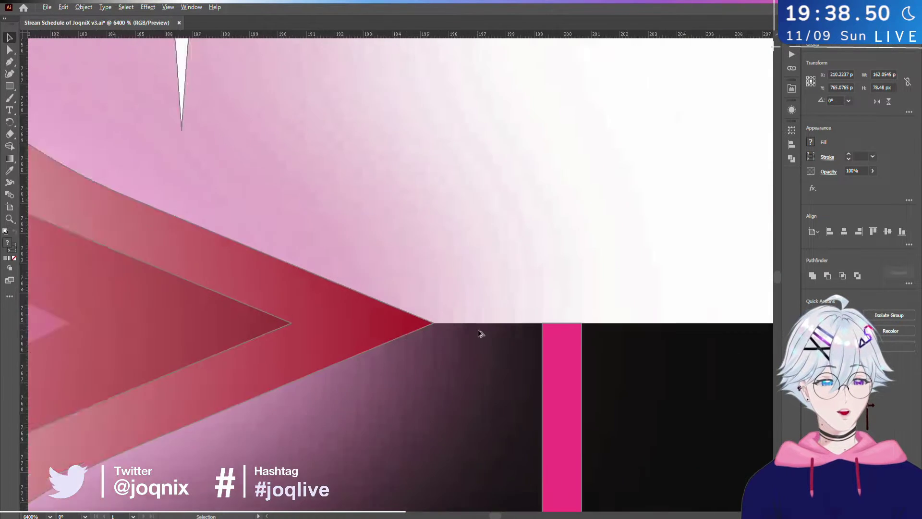
pyautogui.scroll(-5, 480, 331)
pyautogui.click(736, 350)
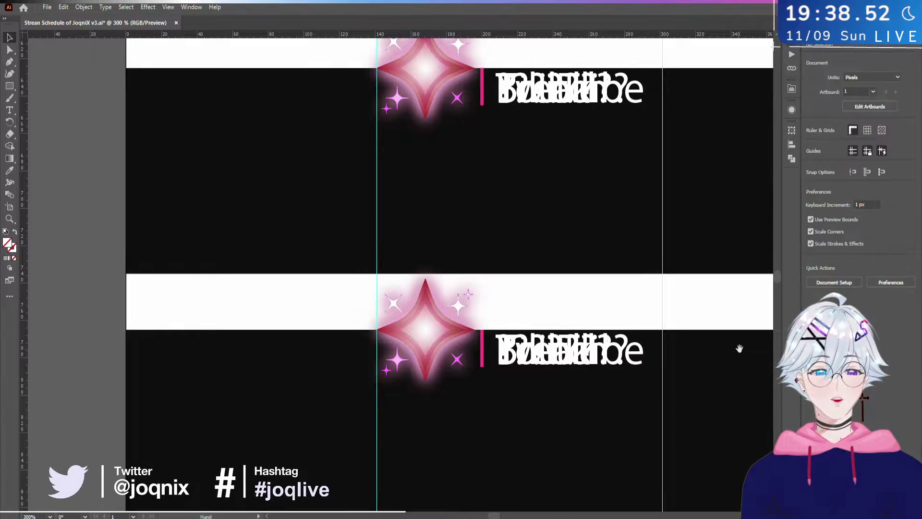
# - Move the last pink star-and-label group onto its bar with its left tip on the guide
pyautogui.moveTo(736, 350); pyautogui.dragTo(651, 264)
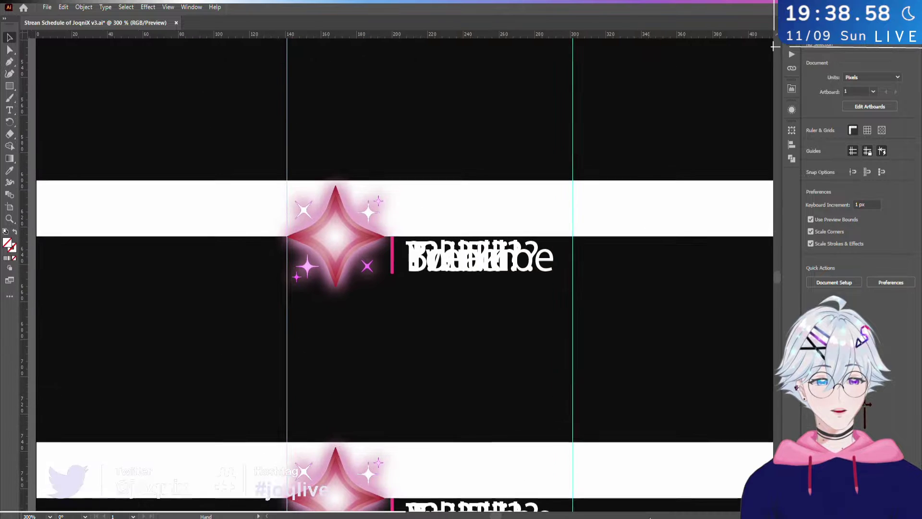
pyautogui.moveTo(647, 404); pyautogui.dragTo(650, 169)
pyautogui.moveTo(636, 347); pyautogui.dragTo(635, 152)
pyautogui.moveTo(628, 388); pyautogui.dragTo(627, 158)
pyautogui.moveTo(627, 243); pyautogui.dragTo(622, 348)
pyautogui.moveTo(628, 411); pyautogui.dragTo(578, 198)
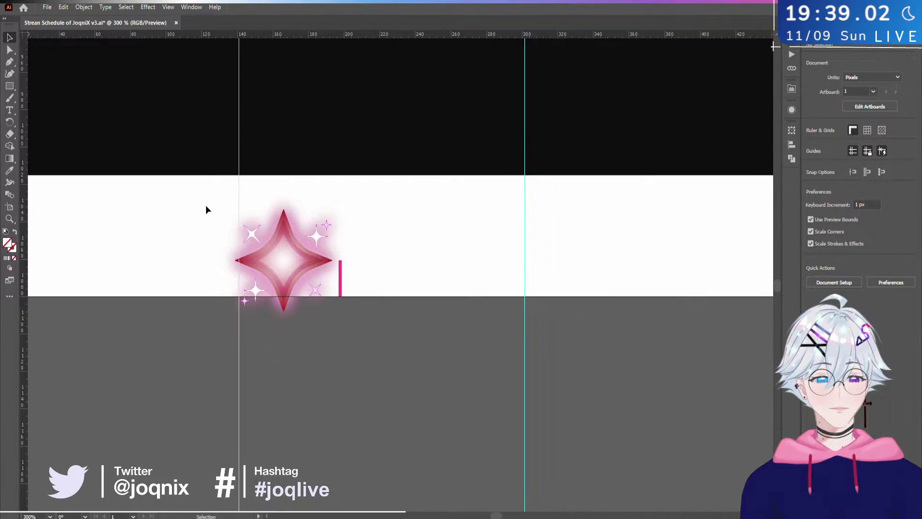
pyautogui.moveTo(186, 156); pyautogui.dragTo(619, 437)
pyautogui.moveTo(293, 260); pyautogui.dragTo(318, 105)
pyautogui.moveTo(591, 173); pyautogui.dragTo(641, 450)
pyautogui.moveTo(349, 353); pyautogui.dragTo(325, 264)
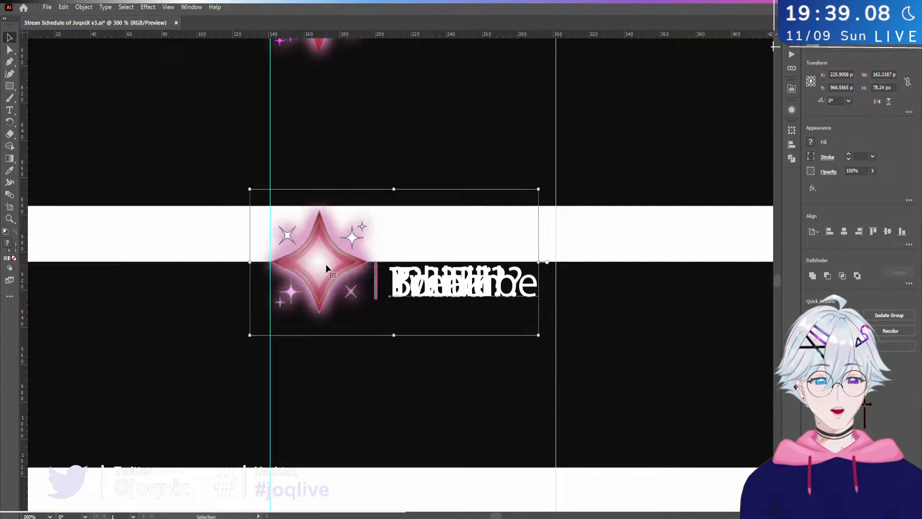
pyautogui.scroll(5, 325, 264)
pyautogui.scroll(2, 323, 263)
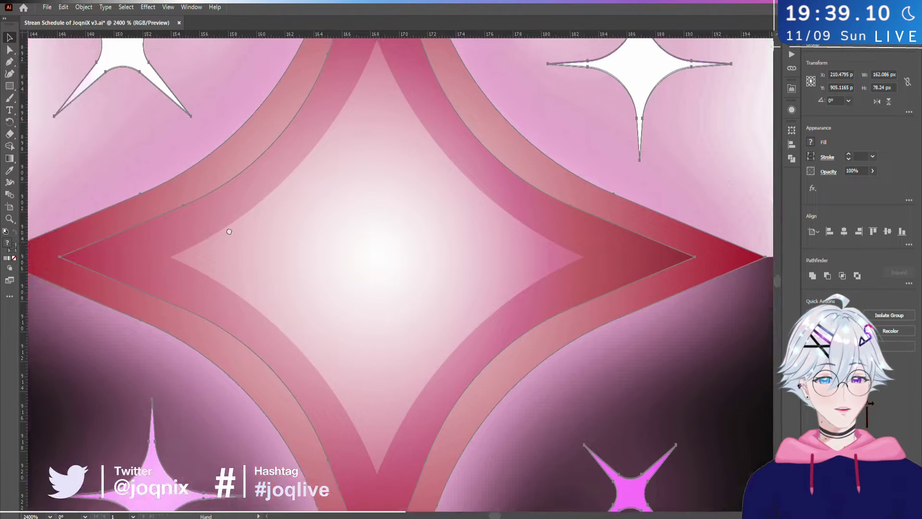
pyautogui.scroll(3, 278, 226)
pyautogui.moveTo(382, 230); pyautogui.dragTo(373, 228)
# - Pan up through the schedule to check each star's alignment against the guide
pyautogui.scroll(-1, 373, 228)
pyautogui.scroll(-1, 374, 229)
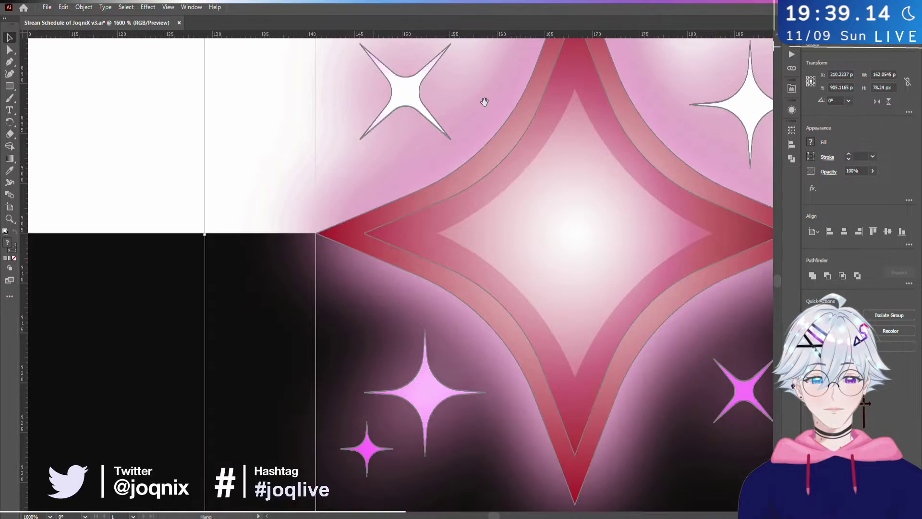
pyautogui.moveTo(483, 100); pyautogui.dragTo(482, 379)
pyautogui.moveTo(486, 130); pyautogui.dragTo(508, 466)
pyautogui.moveTo(480, 120); pyautogui.dragTo(440, 375)
pyautogui.moveTo(451, 57); pyautogui.dragTo(445, 416)
pyautogui.moveTo(444, 83); pyautogui.dragTo(428, 342)
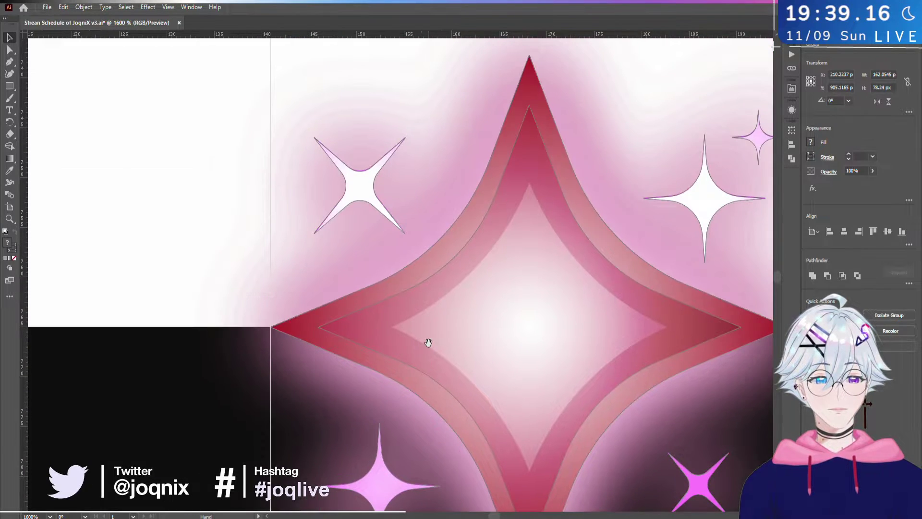
pyautogui.moveTo(425, 65); pyautogui.dragTo(403, 410)
pyautogui.scroll(6, 397, 223)
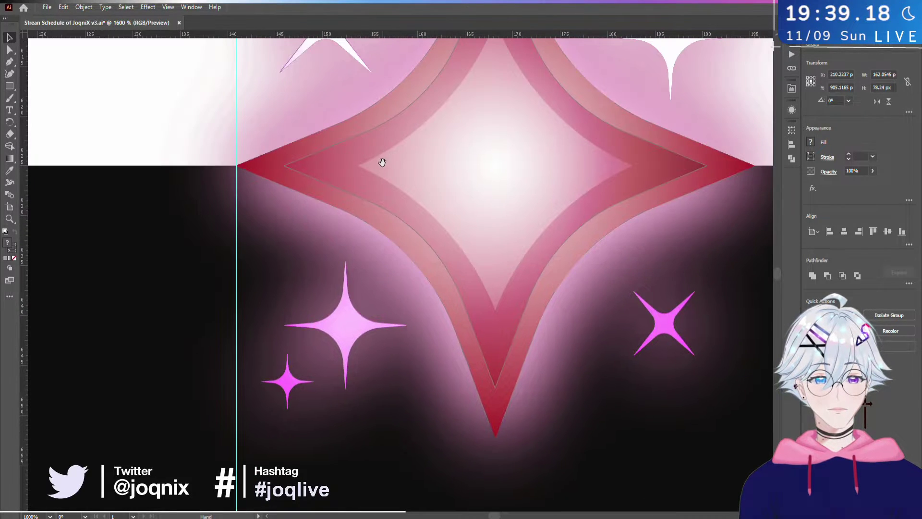
pyautogui.scroll(-7, 371, 288)
pyautogui.scroll(3, 358, 419)
pyautogui.moveTo(385, 53); pyautogui.dragTo(380, 420)
pyautogui.moveTo(392, 72); pyautogui.dragTo(367, 447)
pyautogui.moveTo(377, 53); pyautogui.dragTo(358, 432)
pyautogui.moveTo(358, 62); pyautogui.dragTo(332, 498)
pyautogui.scroll(6, 312, 231)
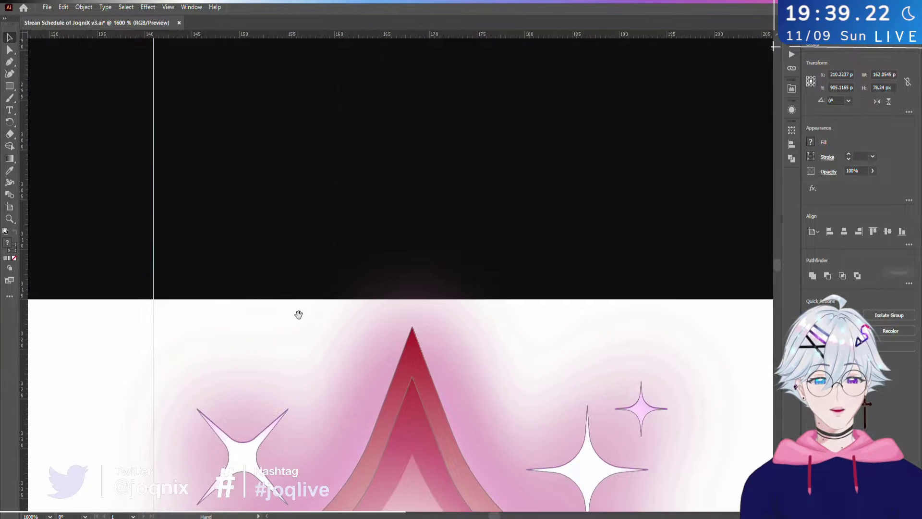
pyautogui.scroll(-8, 300, 383)
pyautogui.scroll(4, 272, 282)
pyautogui.scroll(6, 255, 206)
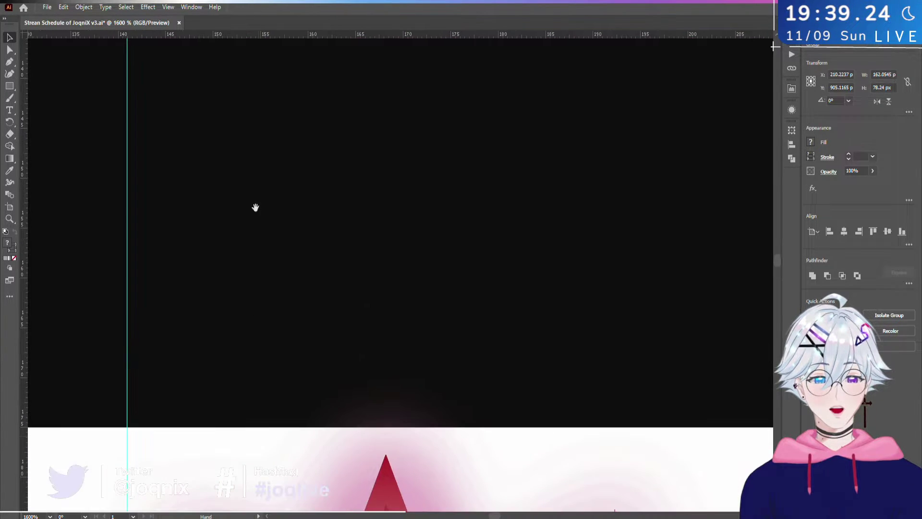
pyautogui.scroll(-8, 246, 240)
pyautogui.scroll(4, 281, 197)
pyautogui.moveTo(270, 55); pyautogui.dragTo(282, 459)
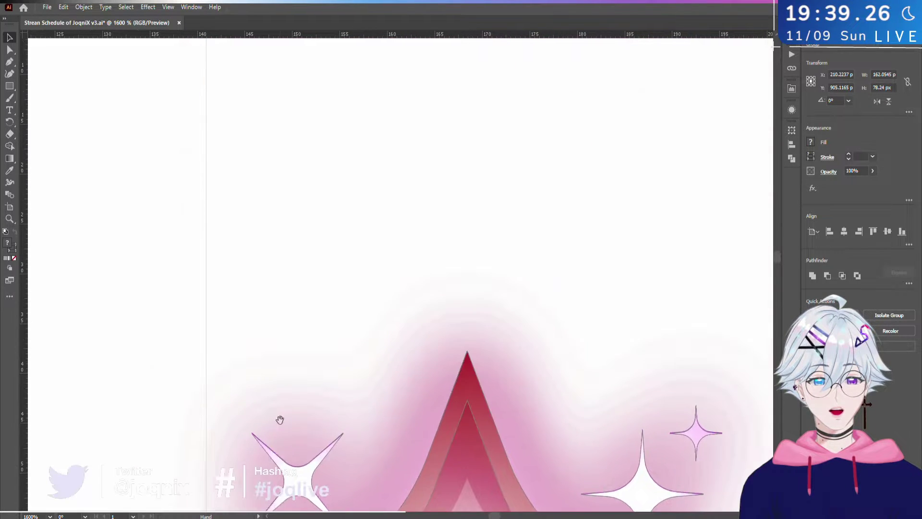
pyautogui.moveTo(285, 168); pyautogui.dragTo(285, 360)
pyautogui.scroll(-9, 319, 168)
# - Unlock the guides, hide them with Ctrl+;, and bring up the Layers panel
pyautogui.click(290, 164)
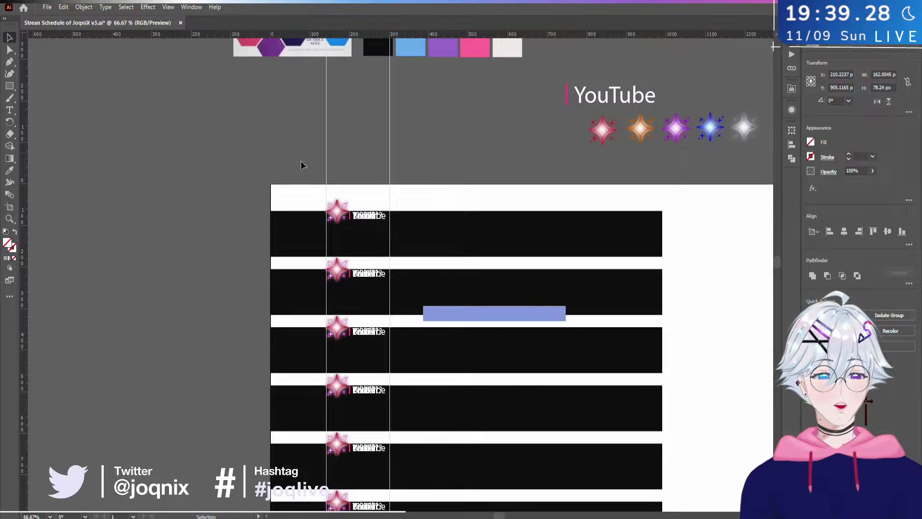
pyautogui.rightClick(327, 145)
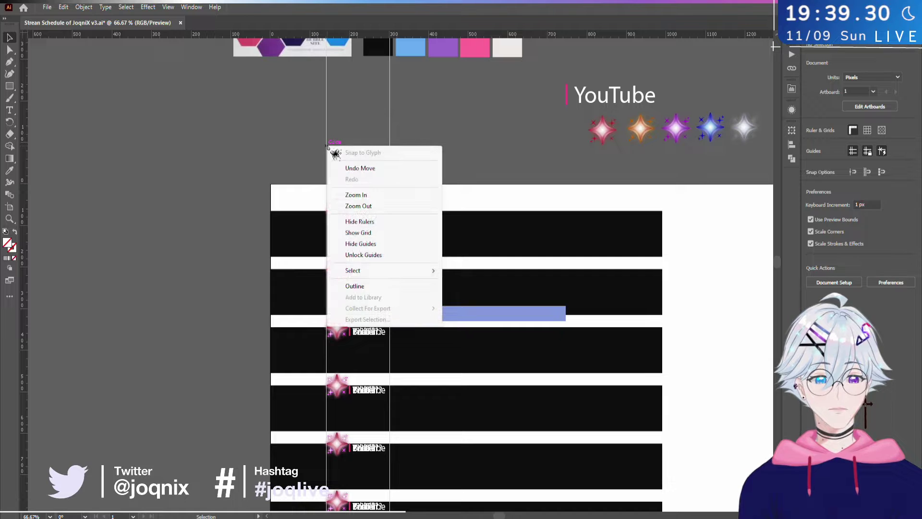
pyautogui.click(375, 260)
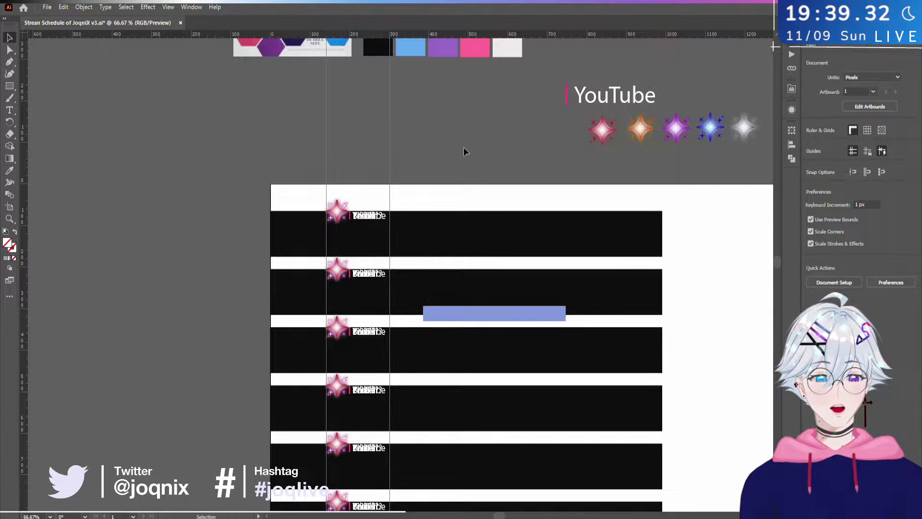
pyautogui.hotkey('ctrl', ';')
pyautogui.scroll(-2, 458, 189)
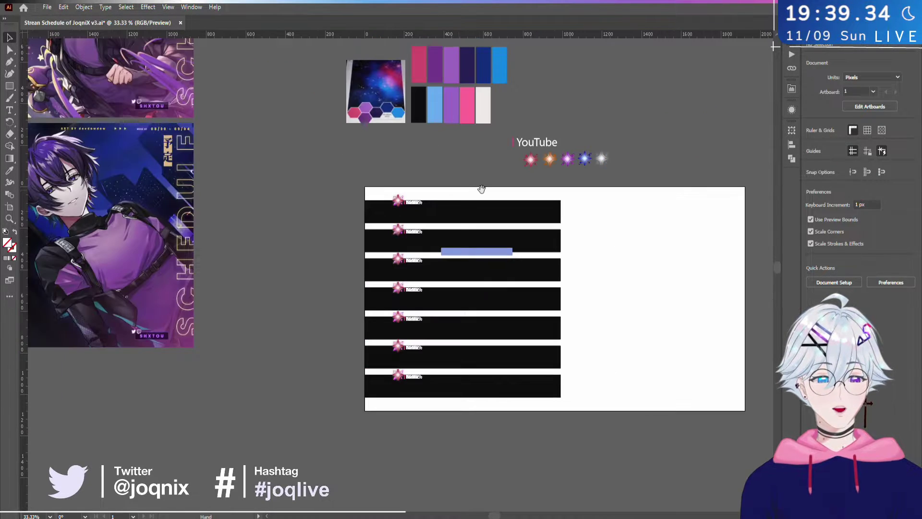
pyautogui.moveTo(479, 188); pyautogui.dragTo(389, 173)
pyautogui.scroll(2, 350, 182)
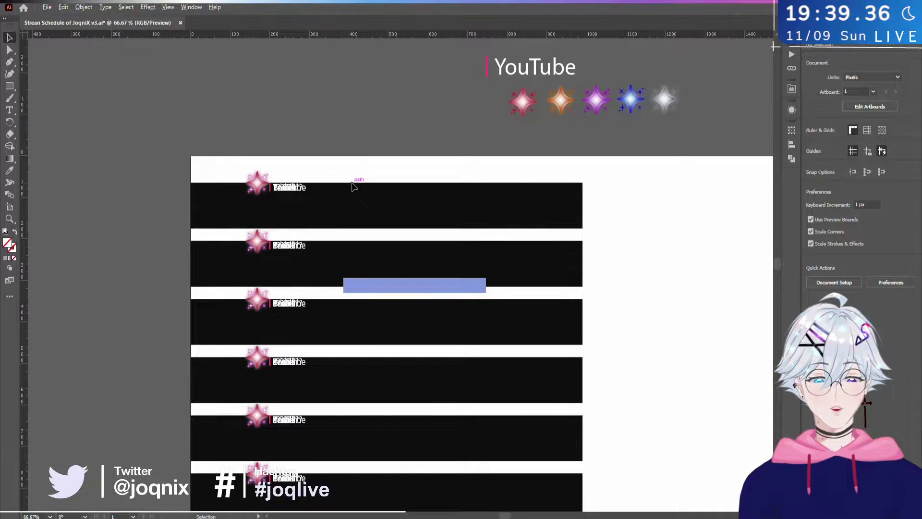
pyautogui.click(791, 158)
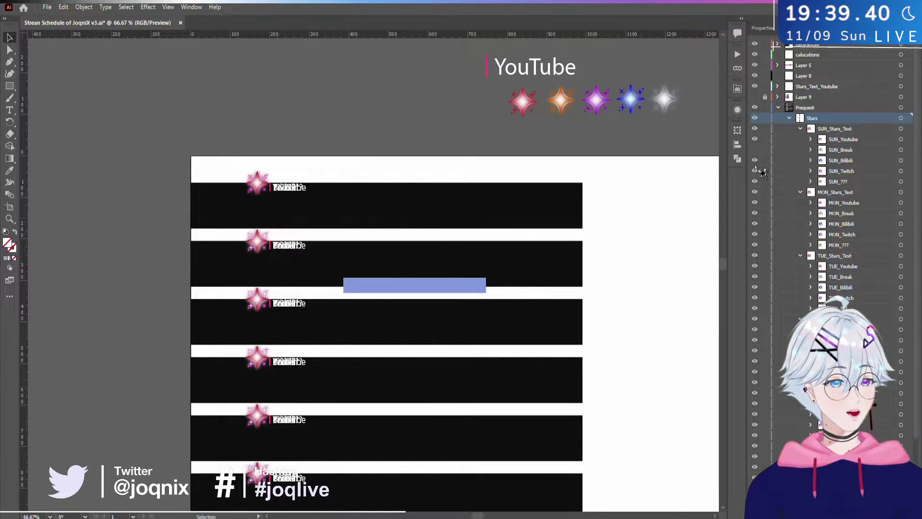
# - Hide the day sublayers from SUN_Break down, then re-show the Break stars on the lower bars
pyautogui.moveTo(754, 149); pyautogui.dragTo(752, 374)
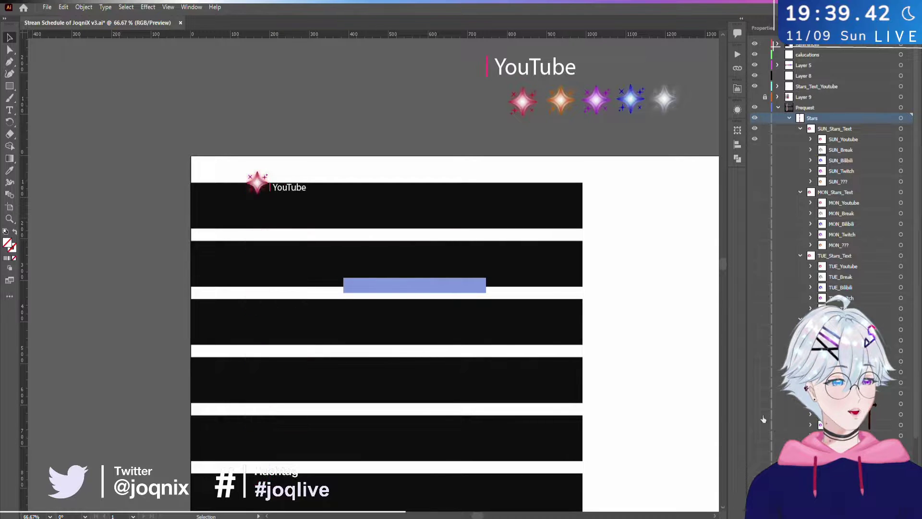
pyautogui.scroll(-3, 768, 425)
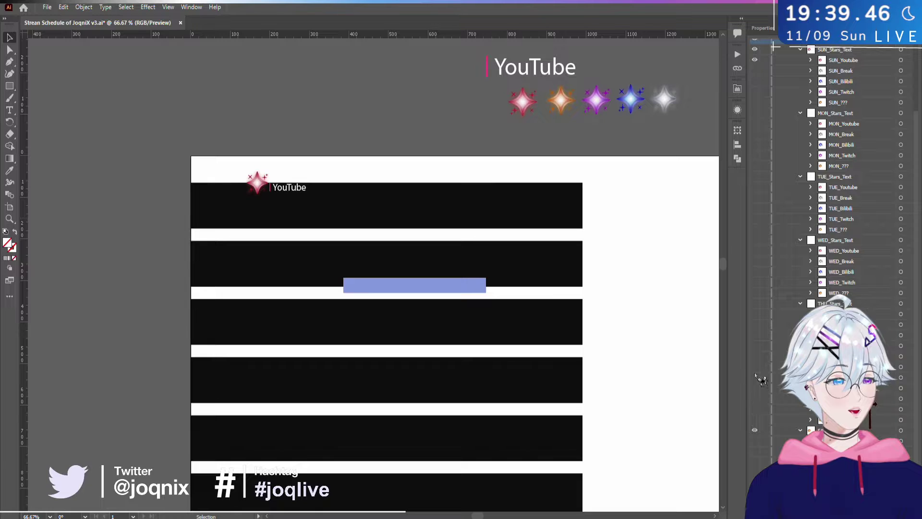
pyautogui.click(756, 388)
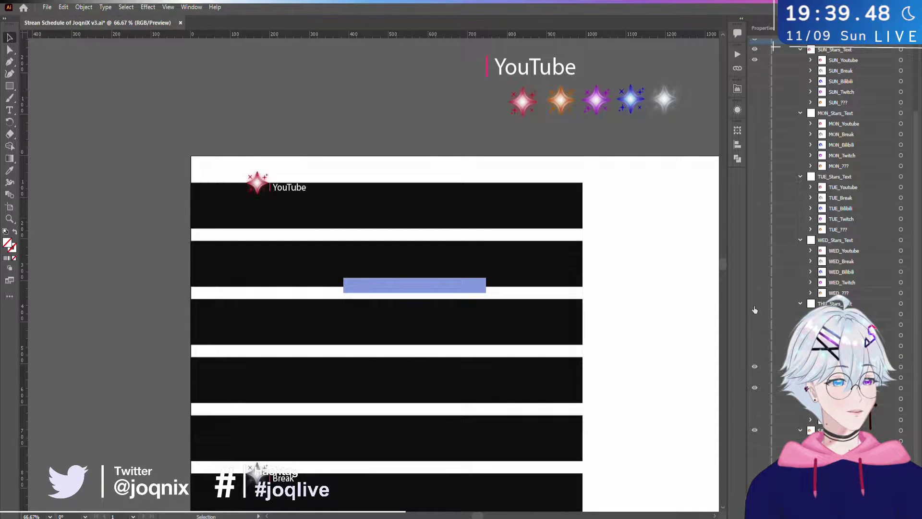
pyautogui.click(754, 303)
pyautogui.click(755, 324)
# - Make the Twitch, TUE_Break, MON_Stars_Text and MON_Youtube star sublayers visible
pyautogui.scroll(1, 764, 286)
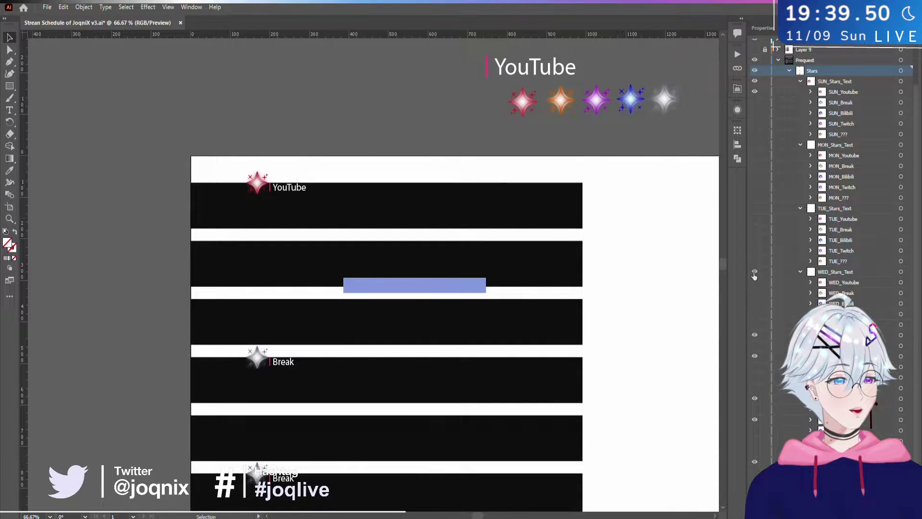
pyautogui.click(754, 316)
pyautogui.scroll(2, 763, 283)
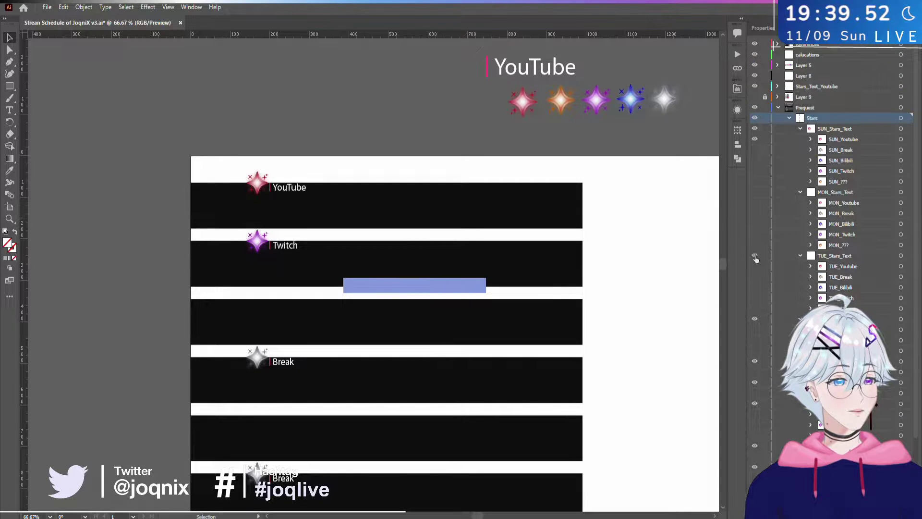
pyautogui.click(754, 277)
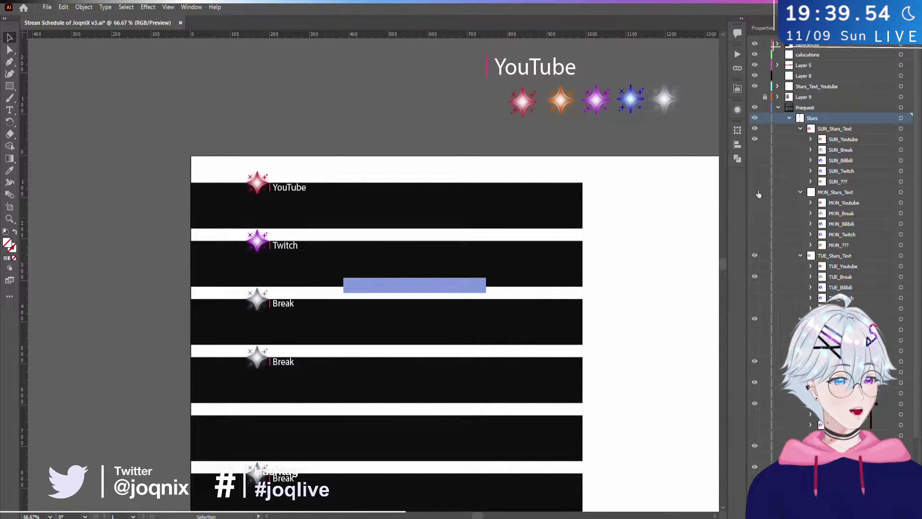
pyautogui.click(755, 192)
pyautogui.click(754, 202)
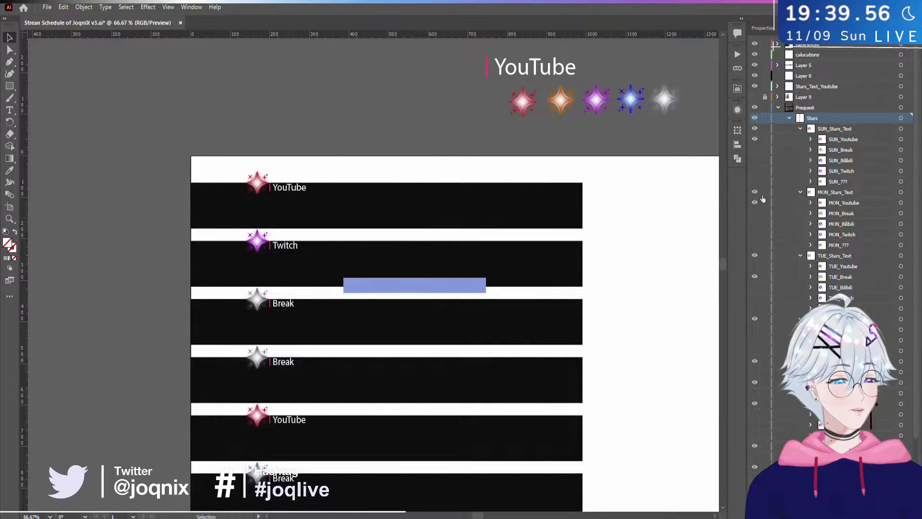
# - Preview the artboard in Save for Web as a transparent 1920×1080 PNG-24
pyautogui.scroll(-1, 451, 250)
pyautogui.scroll(-5, 451, 249)
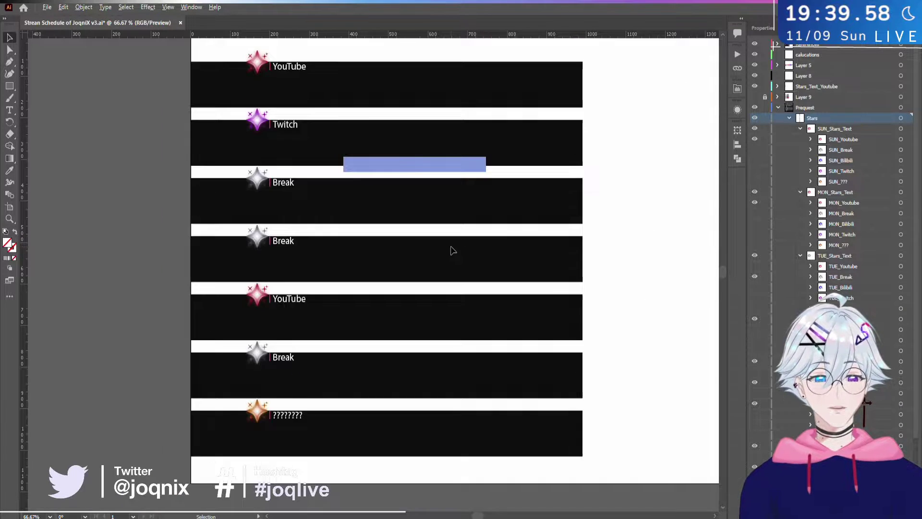
pyautogui.scroll(-1, 452, 250)
pyautogui.hotkey('ctrl', 'alt', 'shift', 's')
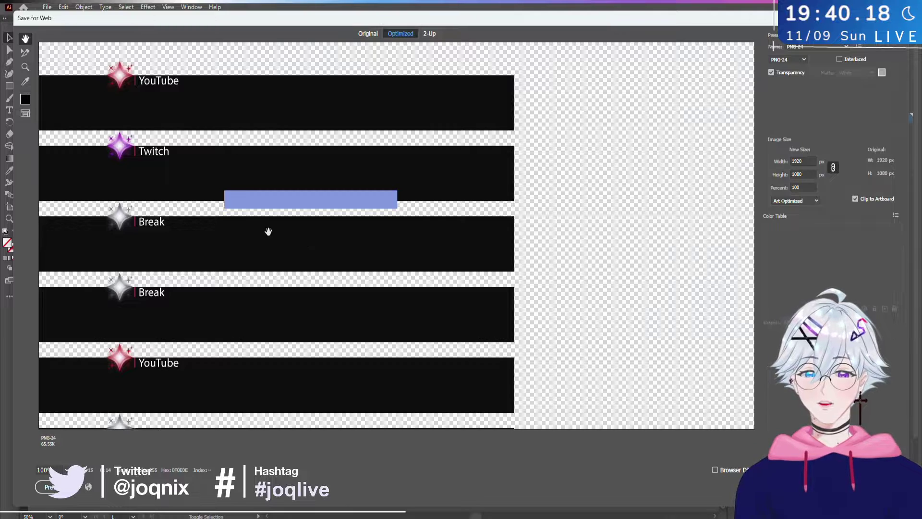
pyautogui.scroll(-3, 312, 202)
pyautogui.scroll(-1, 298, 209)
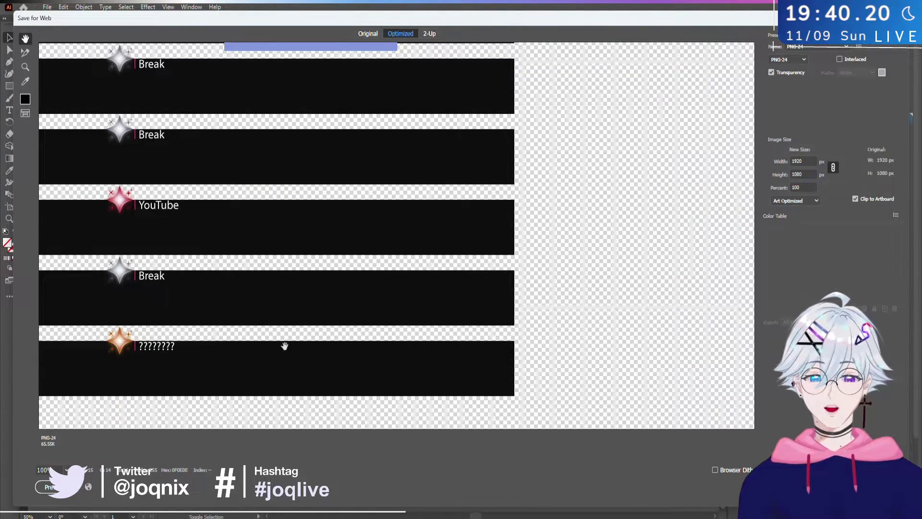
pyautogui.scroll(3, 247, 226)
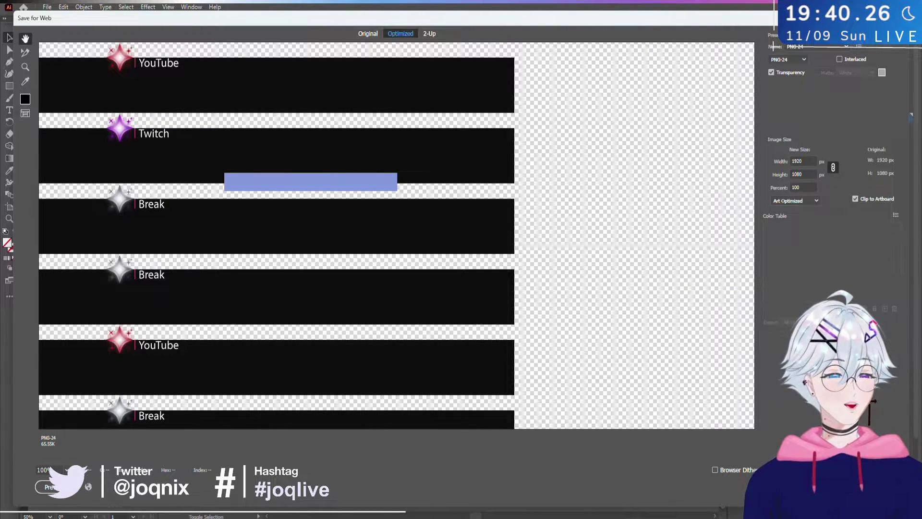
pyautogui.press('Escape')
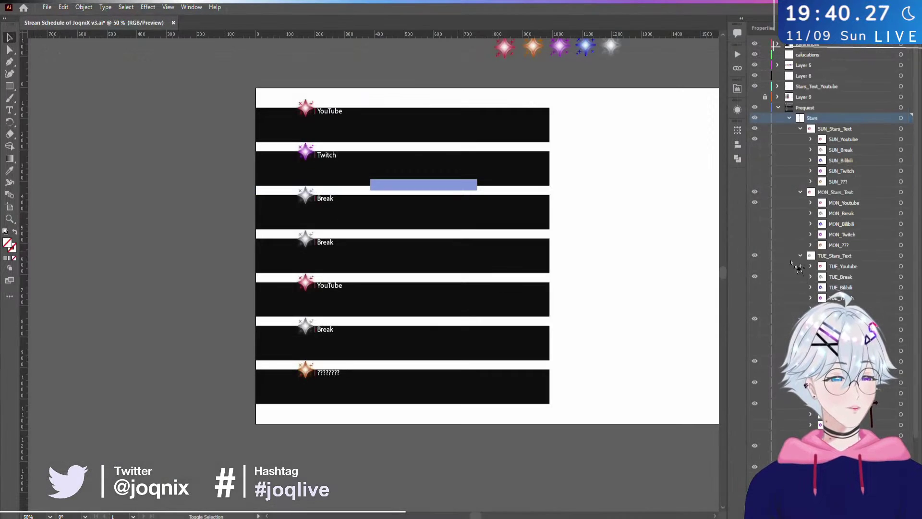
# - Collapse the Stars layer's day sublayers and Alt+Tab to the Brave browser
pyautogui.click(789, 117)
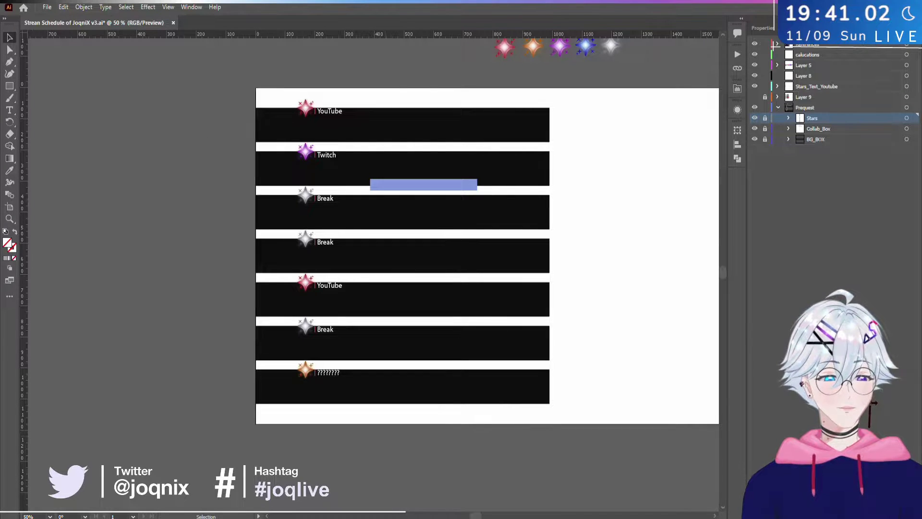
pyautogui.hotkey('alt', 'Tab')
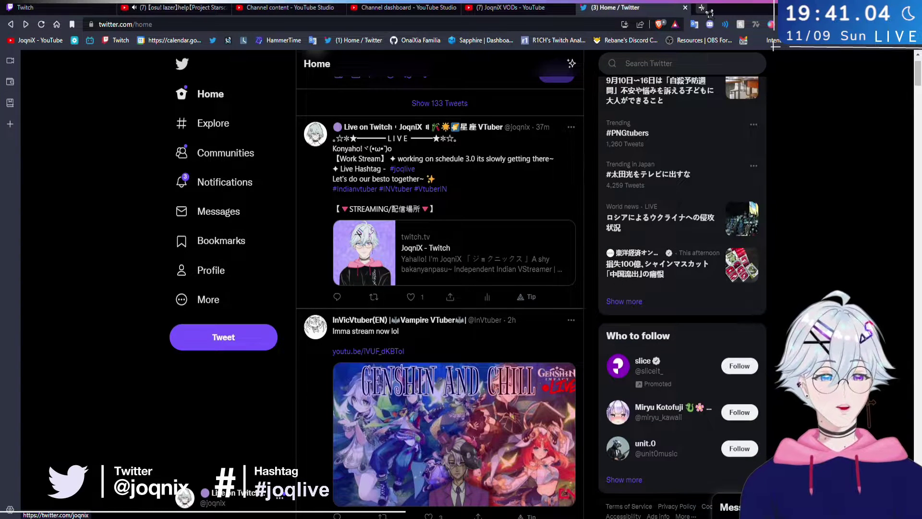
# - In a new tab, go from the organization's GitHub page to the member's profile
pyautogui.click(702, 8)
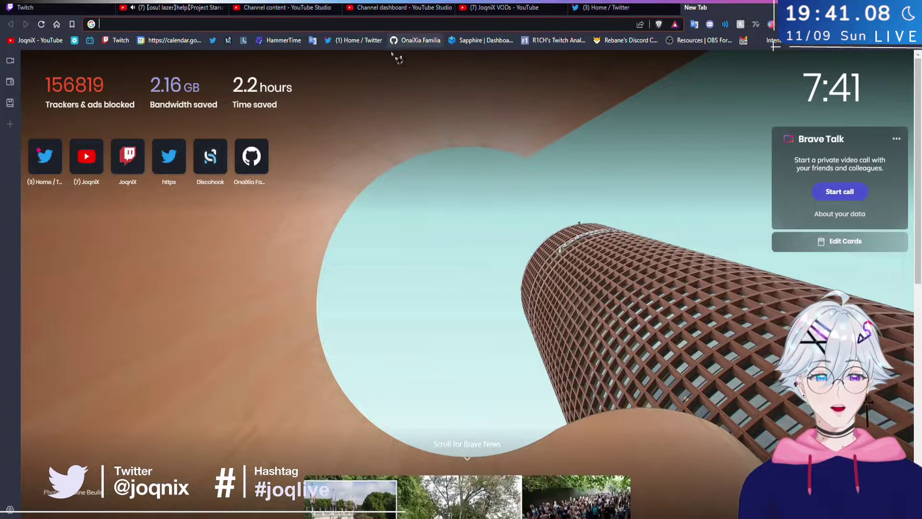
pyautogui.click(416, 40)
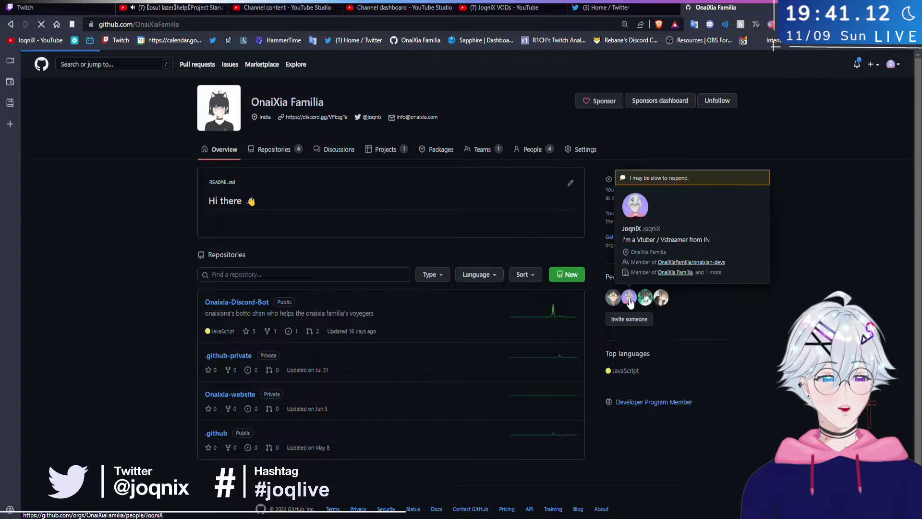
pyautogui.click(629, 300)
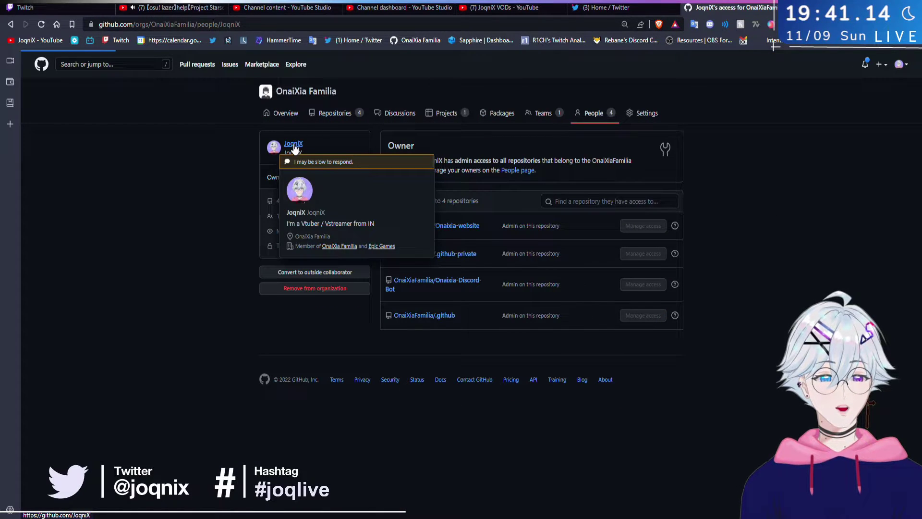
pyautogui.click(294, 145)
pyautogui.click(324, 203)
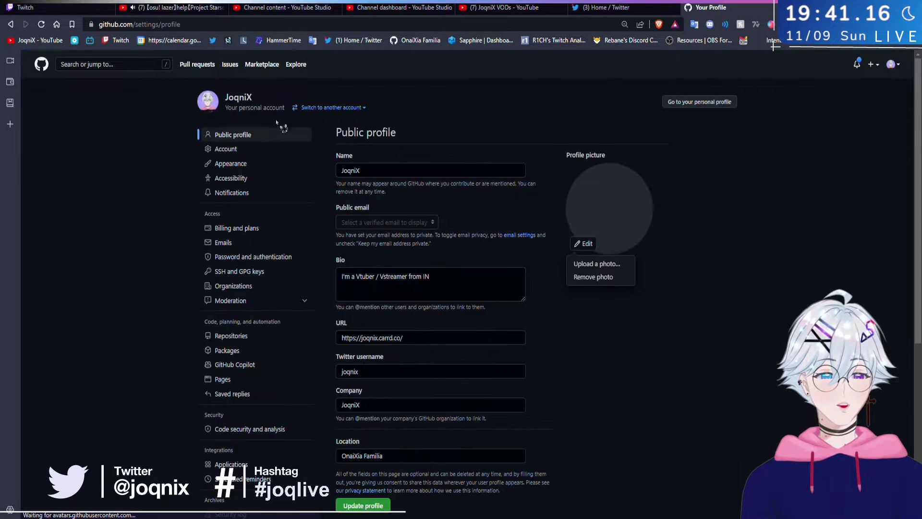
pyautogui.click(11, 24)
# - Open obs-studio issue #7343 from the activity feed and its first example gif
pyautogui.scroll(-3, 481, 313)
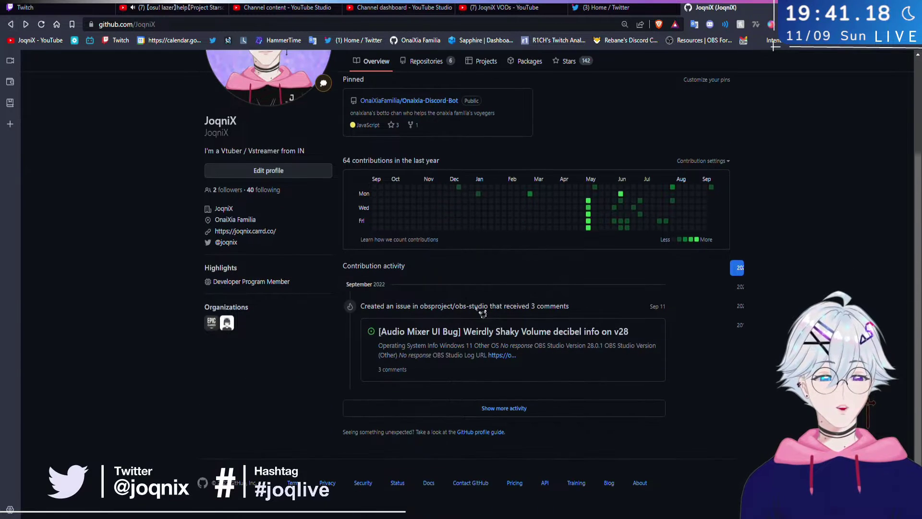
pyautogui.click(552, 331)
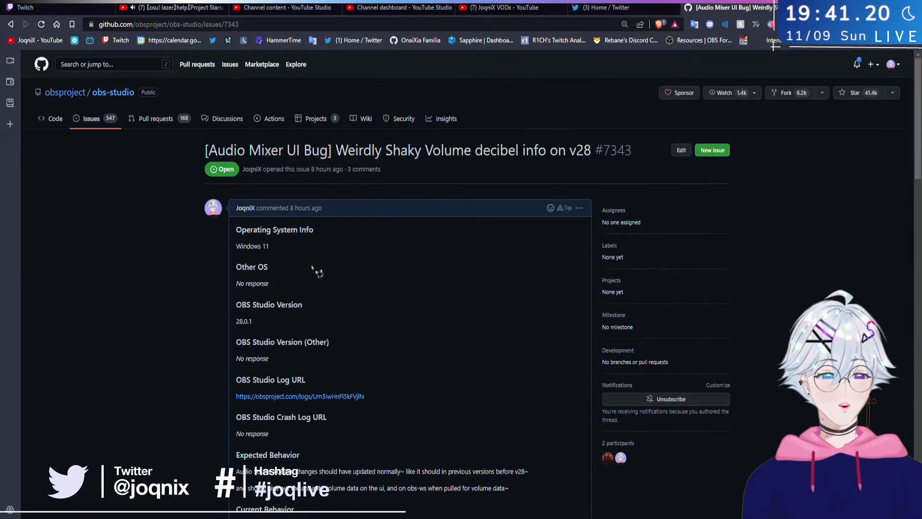
pyautogui.scroll(-5, 317, 273)
pyautogui.scroll(-4, 318, 272)
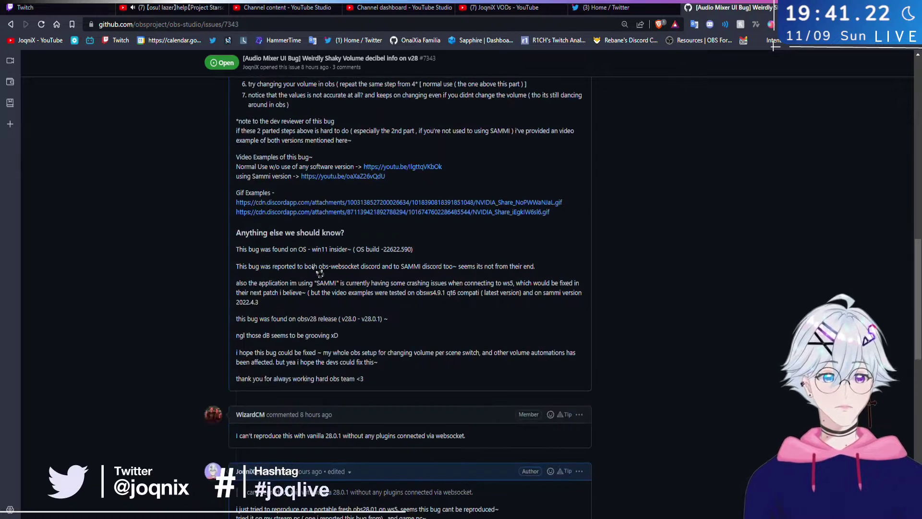
pyautogui.click(366, 207)
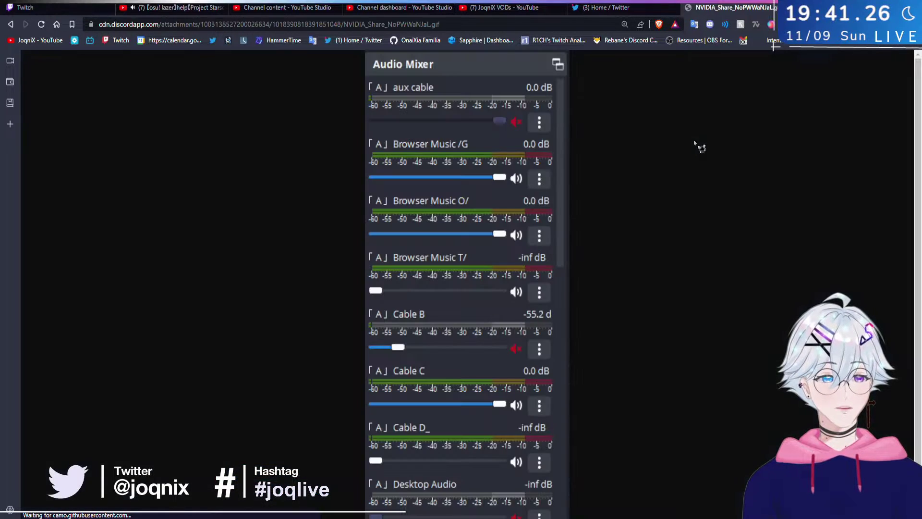
# - After watching the Audio Mixer gif, go Back to issue #7343
pyautogui.scroll(-1, 641, 251)
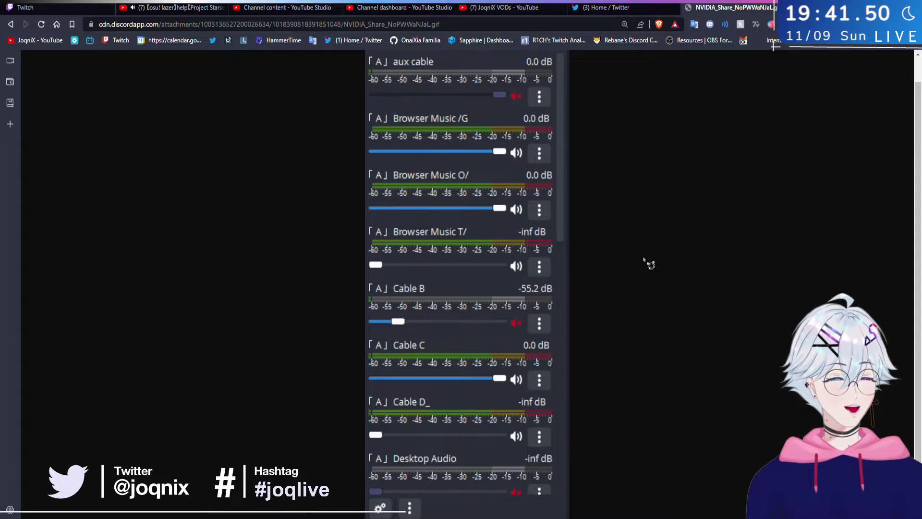
pyautogui.click(11, 24)
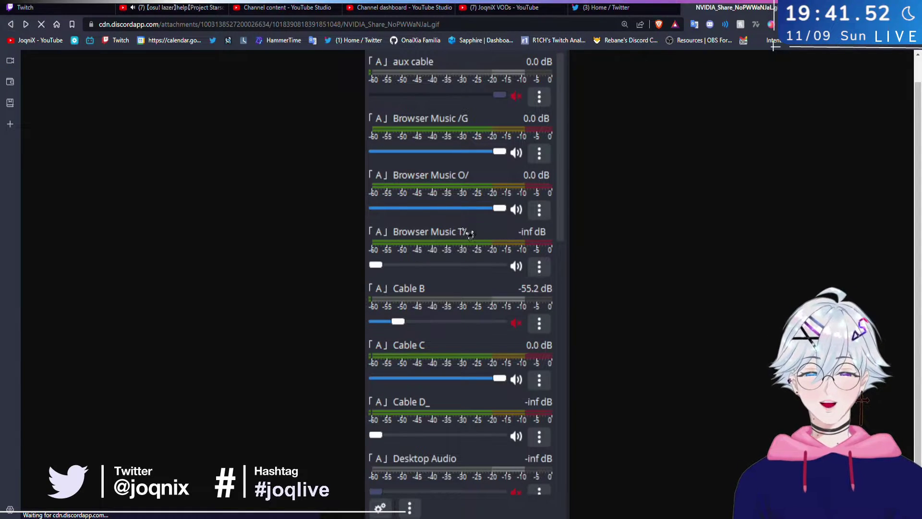
# - Highlight the Loaded Modules plugin lines in the issue comment, then Alt+Tab back to Illustrator
pyautogui.scroll(-15, 586, 287)
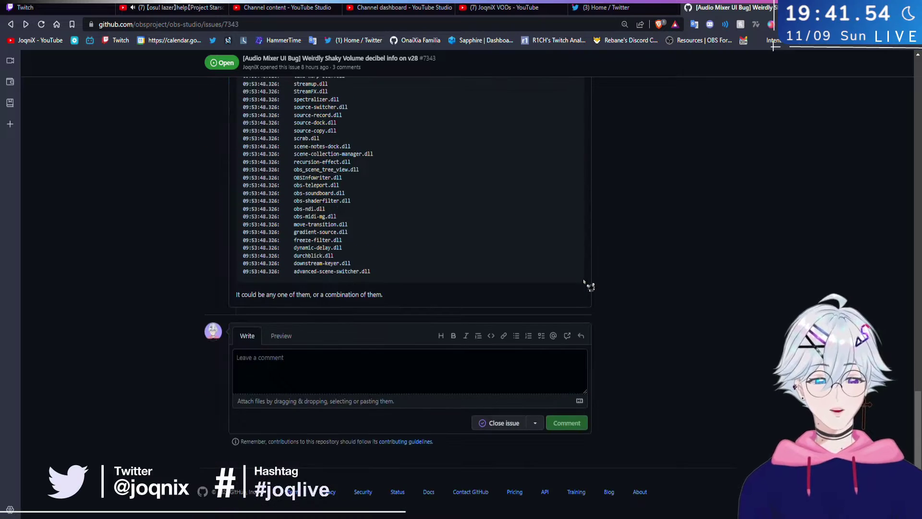
pyautogui.scroll(7, 586, 287)
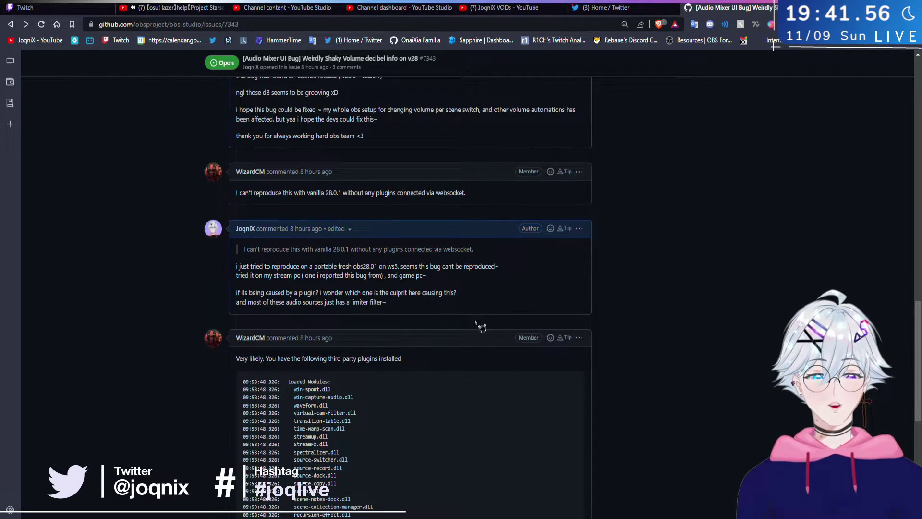
pyautogui.scroll(6, 707, 338)
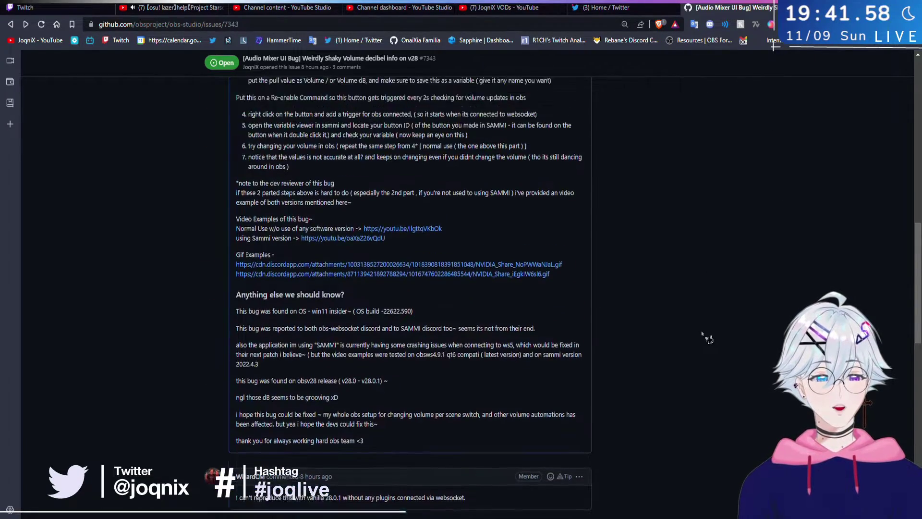
pyautogui.scroll(2, 707, 339)
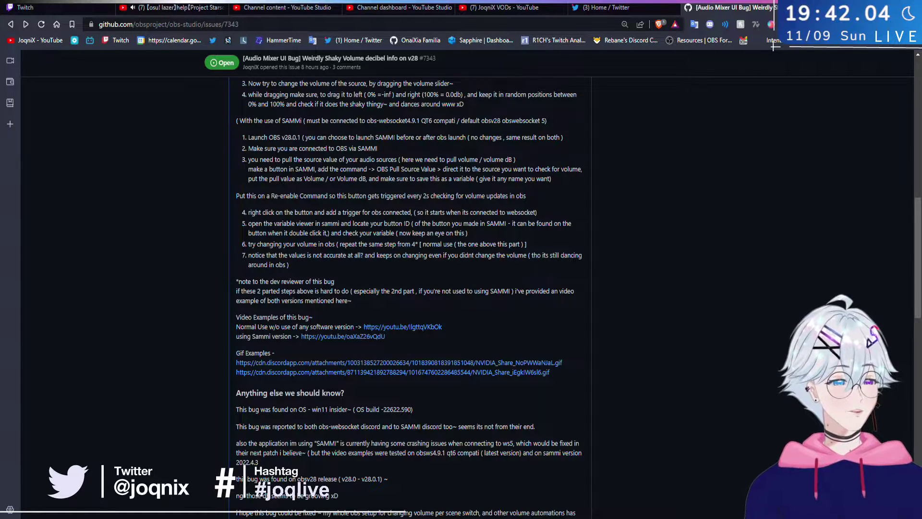
pyautogui.scroll(-15, 528, 207)
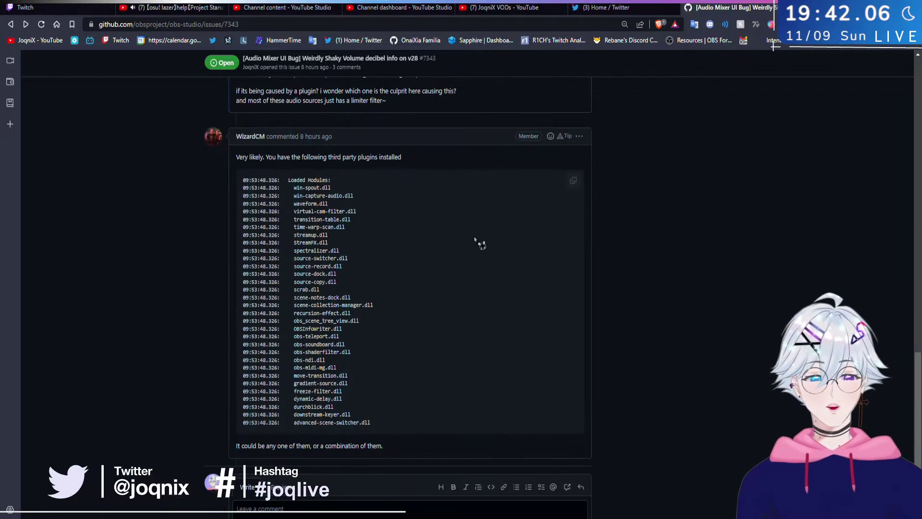
pyautogui.moveTo(249, 181)
pyautogui.mouseDown()
pyautogui.moveTo(403, 450)
pyautogui.moveTo(411, 437)
pyautogui.moveTo(288, 269)
pyautogui.moveTo(267, 180)
pyautogui.mouseUp()
pyautogui.click(412, 437)
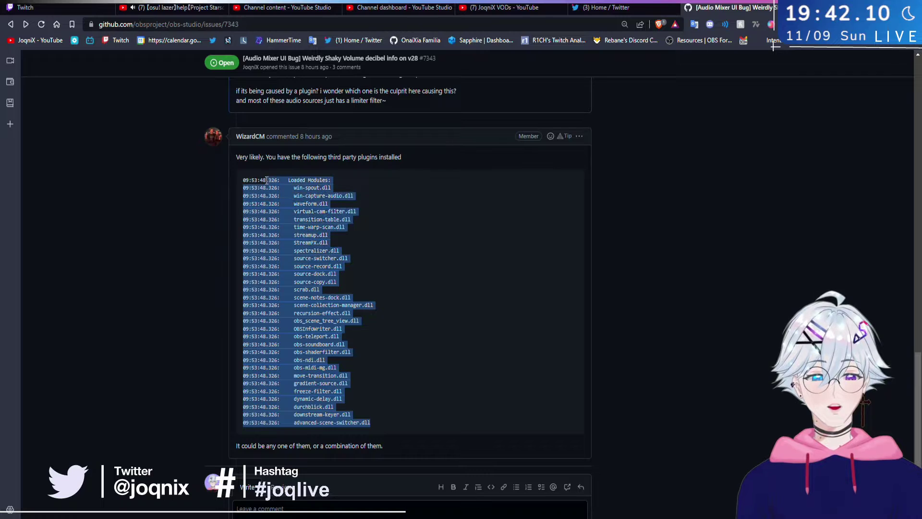
pyautogui.click(267, 180)
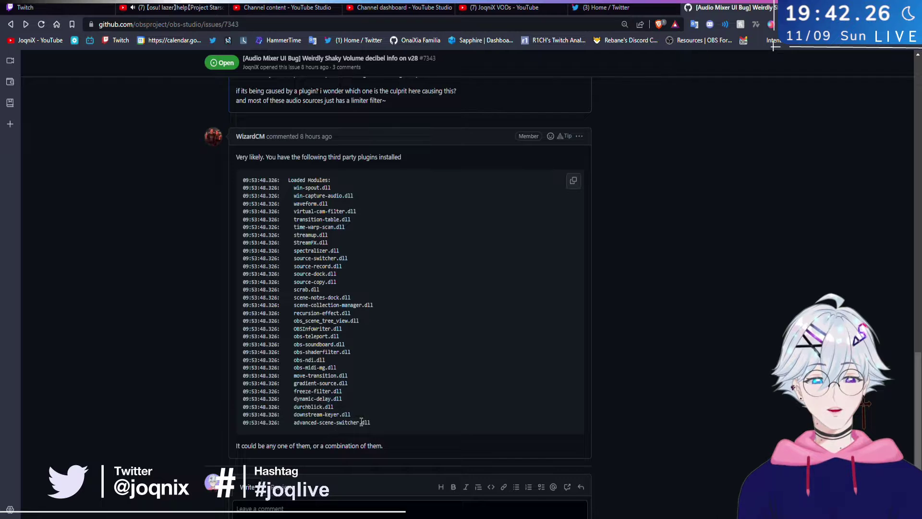
pyautogui.moveTo(357, 416); pyautogui.dragTo(217, 181)
pyautogui.click(444, 262)
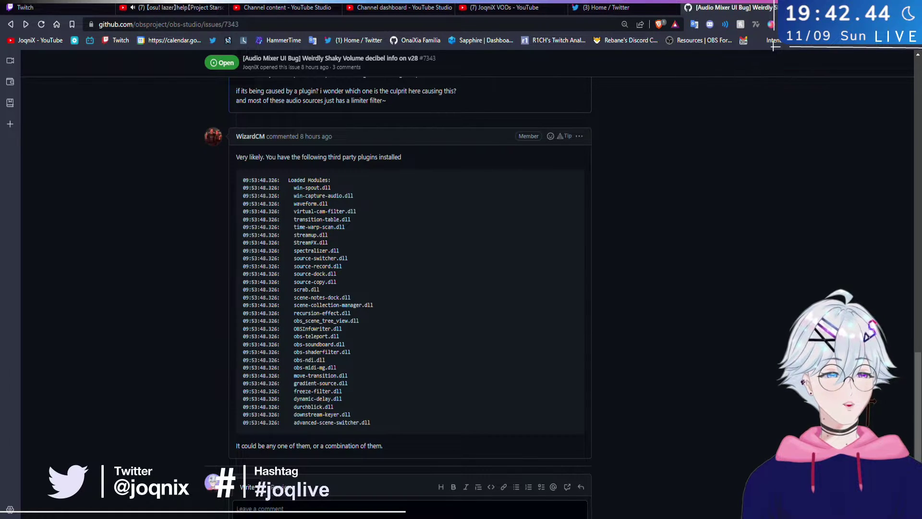
pyautogui.hotkey('alt', 'Tab')
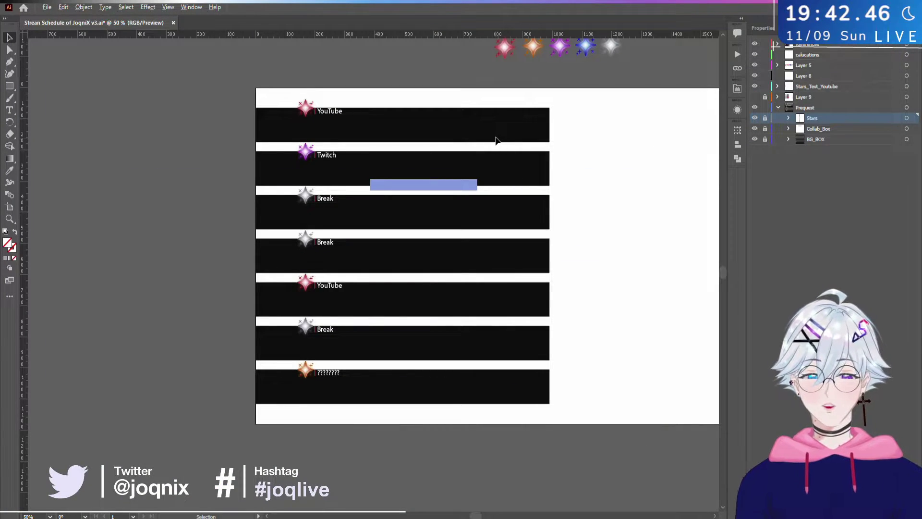
pyautogui.scroll(-2, 500, 140)
pyautogui.scroll(3, 646, 242)
pyautogui.scroll(-2, 530, 176)
pyautogui.moveTo(545, 139); pyautogui.dragTo(540, 230)
pyautogui.scroll(2, 545, 249)
pyautogui.scroll(1, 525, 257)
pyautogui.scroll(-1, 583, 254)
pyautogui.scroll(1, 526, 241)
pyautogui.scroll(-1, 571, 253)
pyautogui.scroll(1, 539, 243)
pyautogui.scroll(-1, 567, 254)
pyautogui.scroll(1, 539, 230)
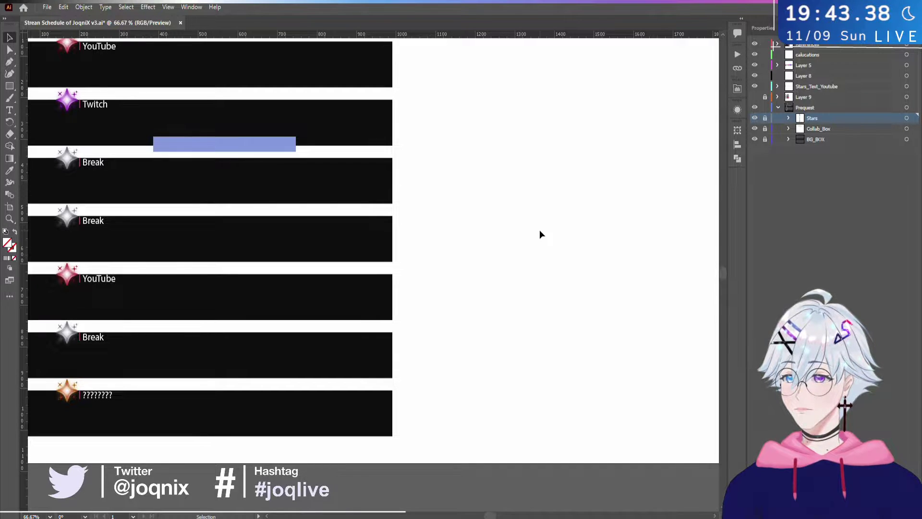
pyautogui.moveTo(539, 230); pyautogui.dragTo(676, 248)
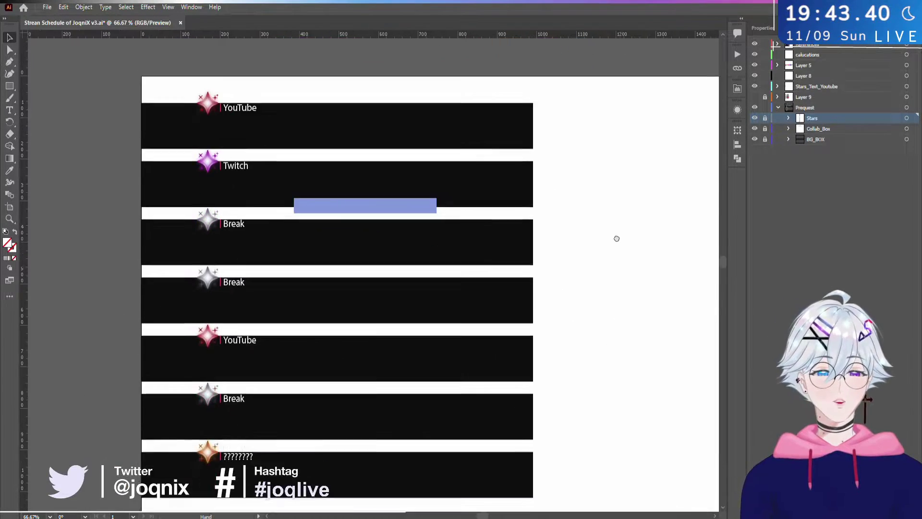
pyautogui.click(61, 7)
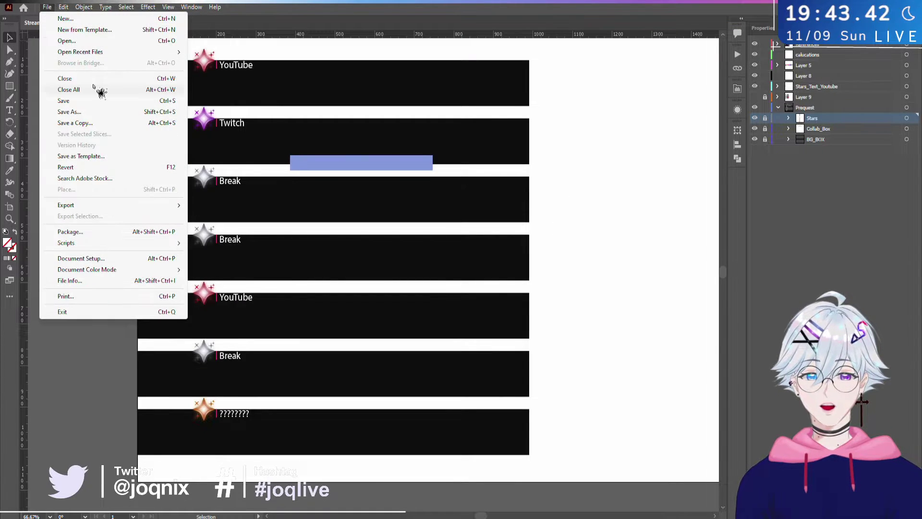
pyautogui.moveTo(117, 53)
pyautogui.click(301, 63)
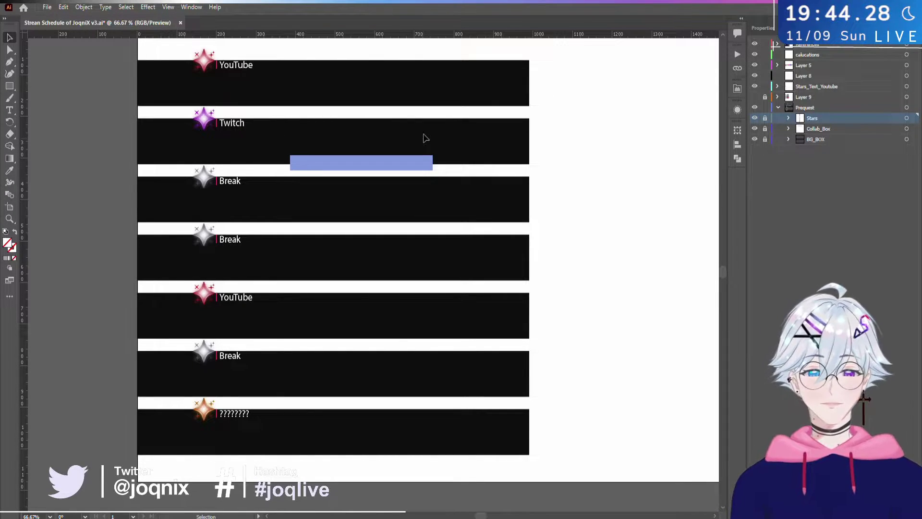
pyautogui.moveTo(422, 134); pyautogui.dragTo(397, 135)
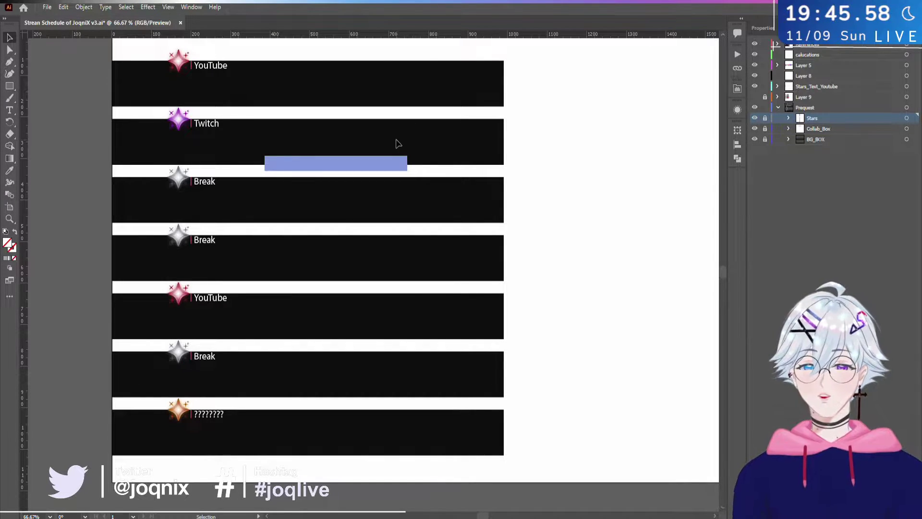
pyautogui.moveTo(354, 88)
pyautogui.mouseDown()
pyautogui.moveTo(350, 135)
pyautogui.moveTo(353, 95)
pyautogui.moveTo(353, 105)
pyautogui.mouseUp()
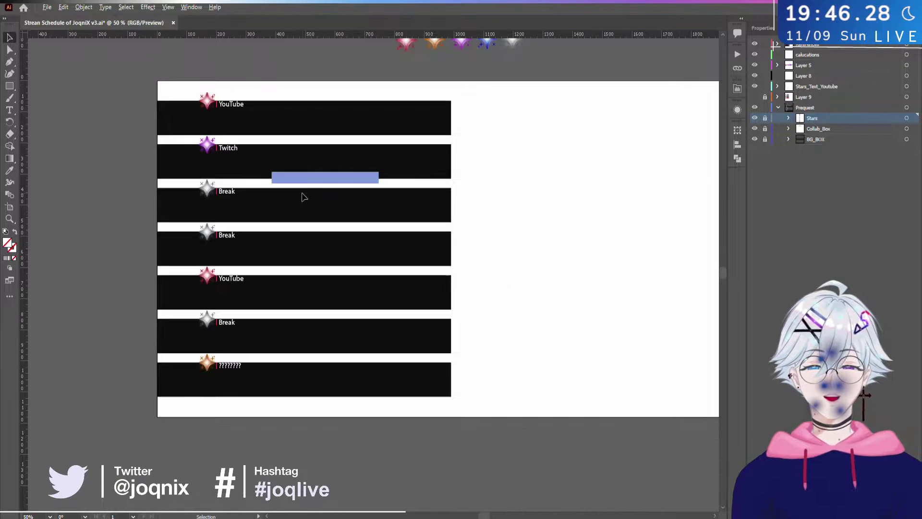
# - Box-select the left column of stars with the Direct Selection tool
pyautogui.scroll(-1, 305, 200)
pyautogui.moveTo(305, 191)
pyautogui.mouseDown()
pyautogui.moveTo(378, 242)
pyautogui.moveTo(378, 166)
pyautogui.moveTo(254, 213)
pyautogui.moveTo(288, 175)
pyautogui.moveTo(253, 181)
pyautogui.moveTo(304, 200)
pyautogui.moveTo(253, 189)
pyautogui.moveTo(298, 212)
pyautogui.moveTo(312, 191)
pyautogui.moveTo(298, 185)
pyautogui.moveTo(298, 197)
pyautogui.moveTo(287, 196)
pyautogui.moveTo(295, 199)
pyautogui.mouseUp()
pyautogui.scroll(1, 253, 181)
pyautogui.scroll(-1, 253, 189)
pyautogui.scroll(1, 254, 195)
pyautogui.click(10, 49)
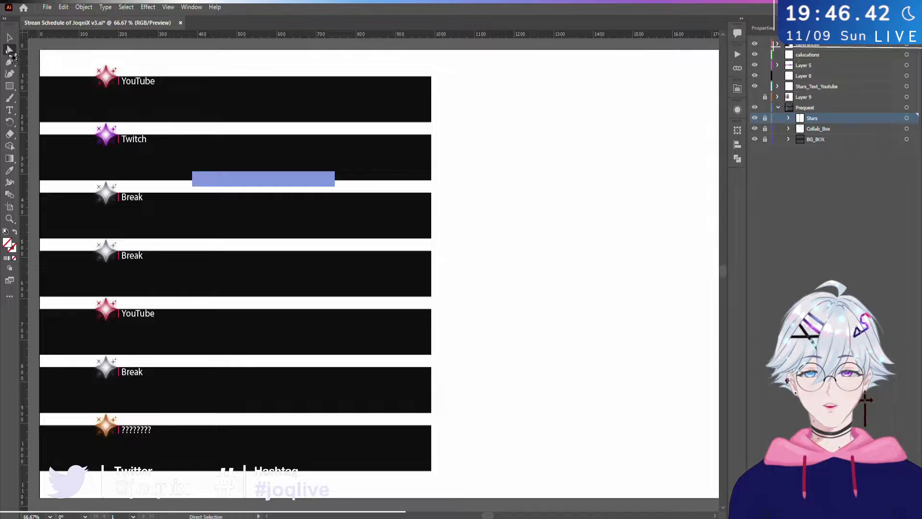
pyautogui.moveTo(41, 51); pyautogui.dragTo(230, 352)
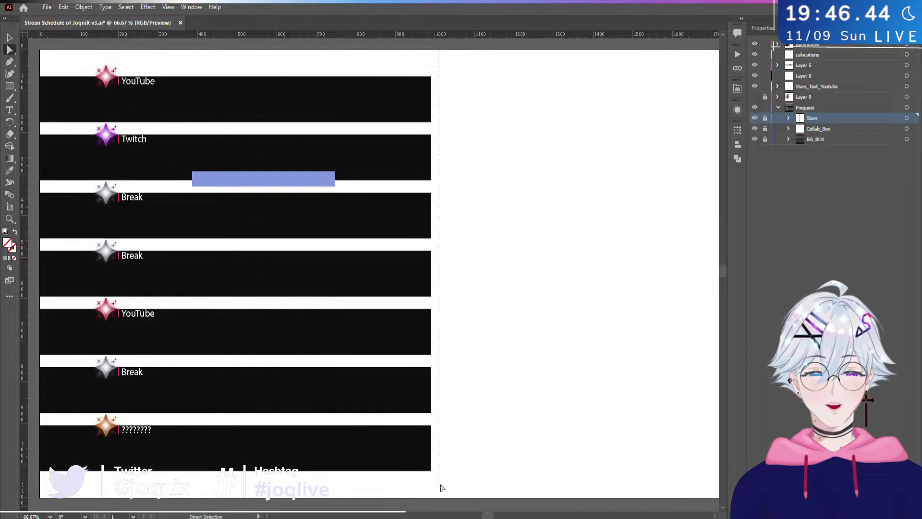
pyautogui.scroll(-2, 438, 487)
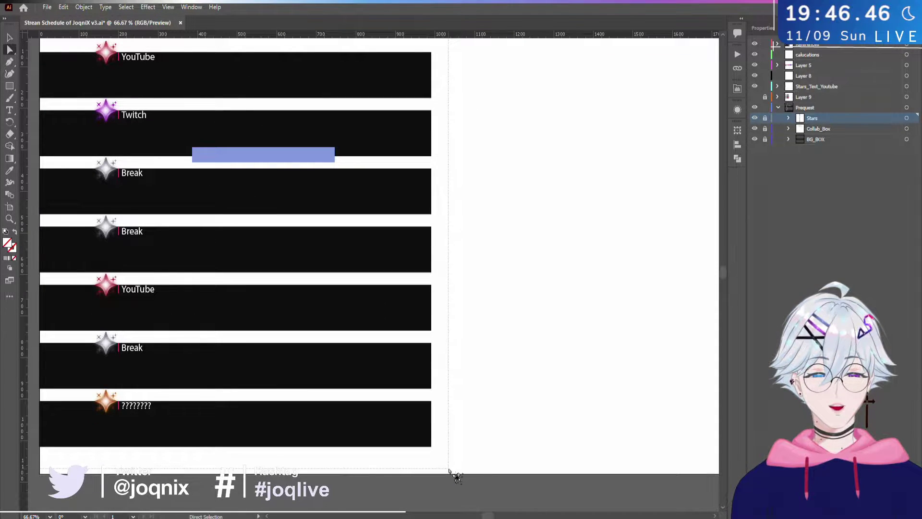
pyautogui.press('space')
pyautogui.moveTo(516, 291)
pyautogui.mouseDown()
pyautogui.moveTo(523, 339)
pyautogui.moveTo(513, 265)
pyautogui.moveTo(515, 275)
pyautogui.mouseUp()
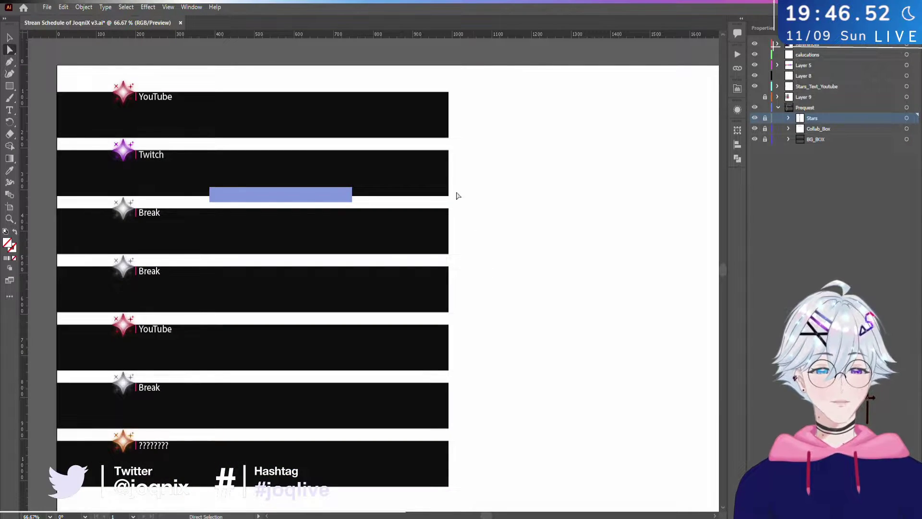
# - With the Selection tool, box-select the artboard, then the stars and platform labels
pyautogui.click(9, 37)
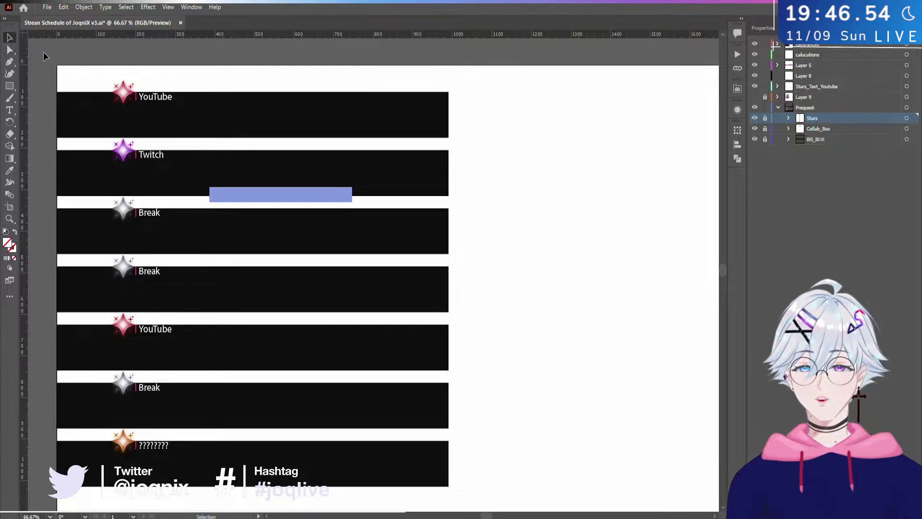
pyautogui.moveTo(479, 91); pyautogui.dragTo(478, 65)
pyautogui.moveTo(47, 61); pyautogui.dragTo(504, 507)
pyautogui.press('space')
pyautogui.moveTo(523, 486); pyautogui.dragTo(538, 476)
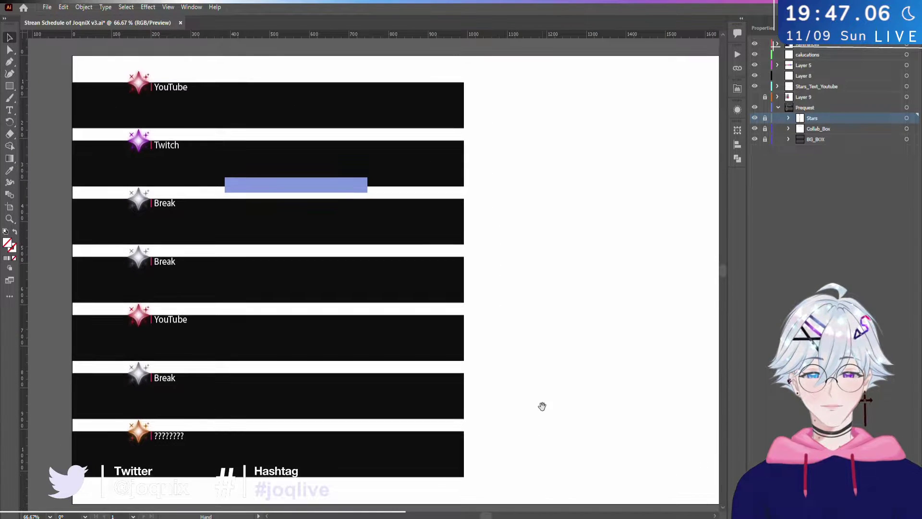
pyautogui.moveTo(541, 403)
pyautogui.mouseDown()
pyautogui.moveTo(533, 432)
pyautogui.moveTo(533, 419)
pyautogui.mouseUp()
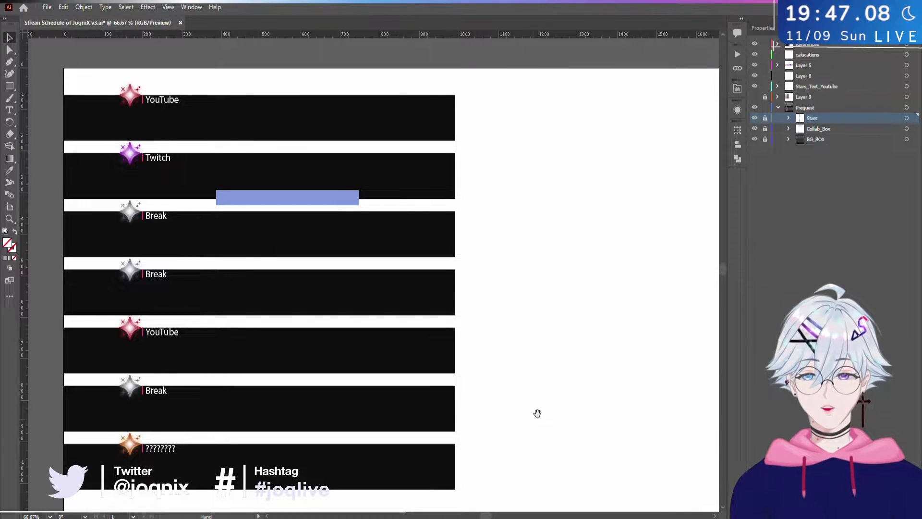
pyautogui.moveTo(197, 153); pyautogui.dragTo(209, 156)
pyautogui.moveTo(127, 78); pyautogui.dragTo(137, 300)
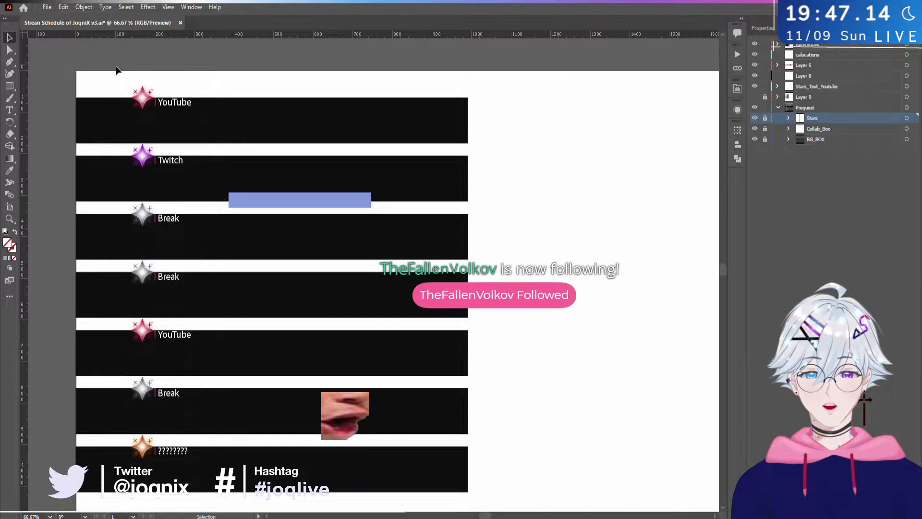
pyautogui.moveTo(113, 72); pyautogui.dragTo(216, 476)
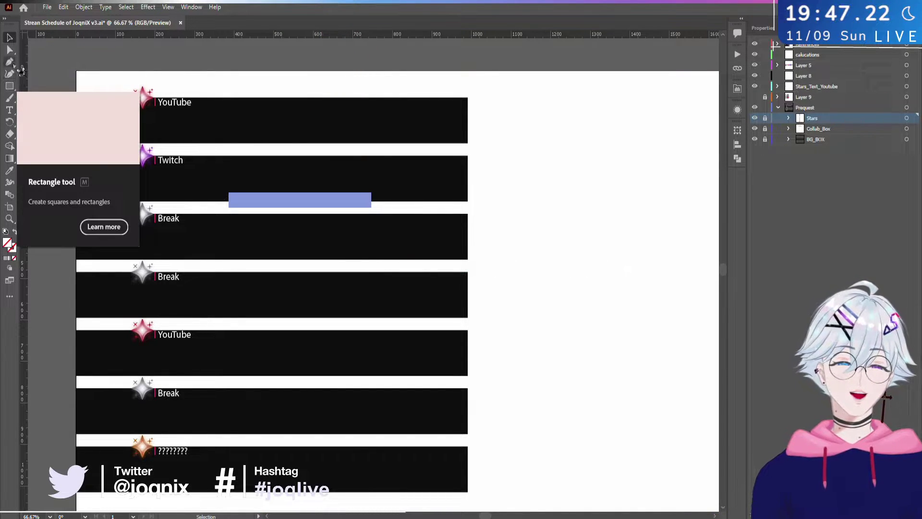
# - Choose the Paintbrush tool and target the Prequest layer
pyautogui.click(9, 49)
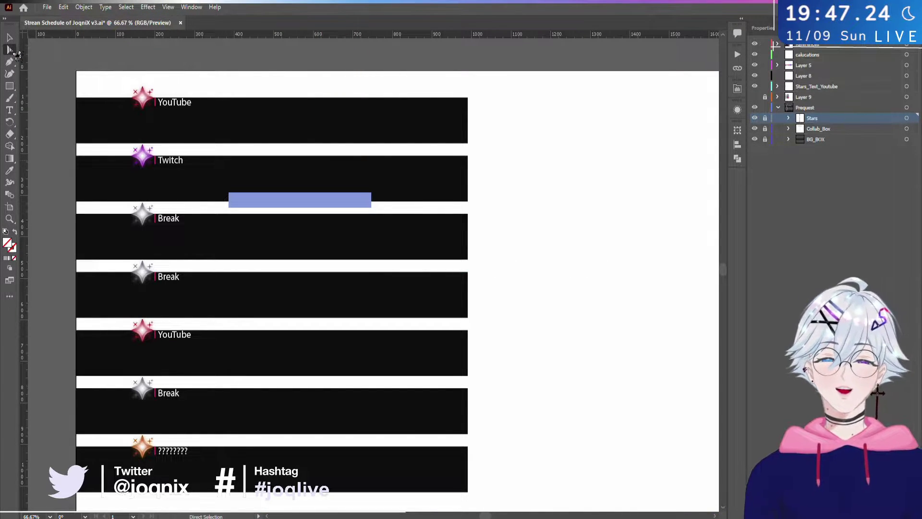
pyautogui.click(10, 98)
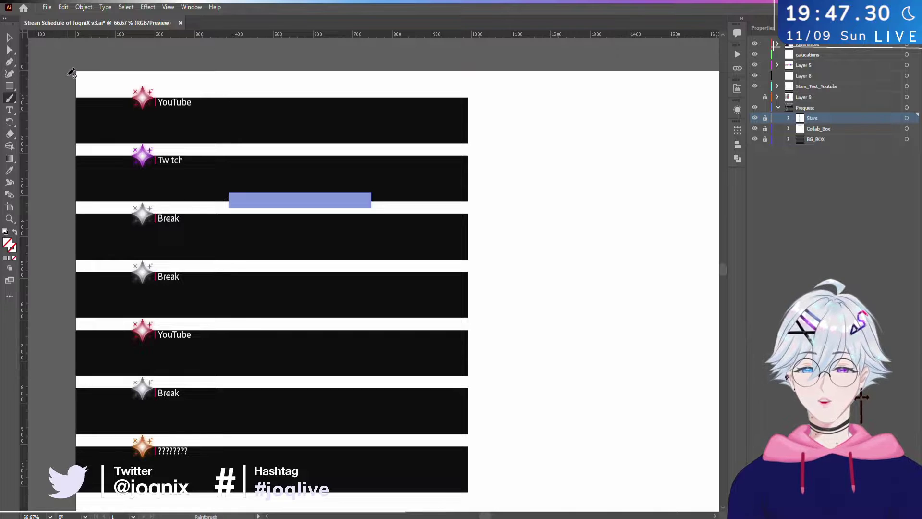
pyautogui.click(825, 108)
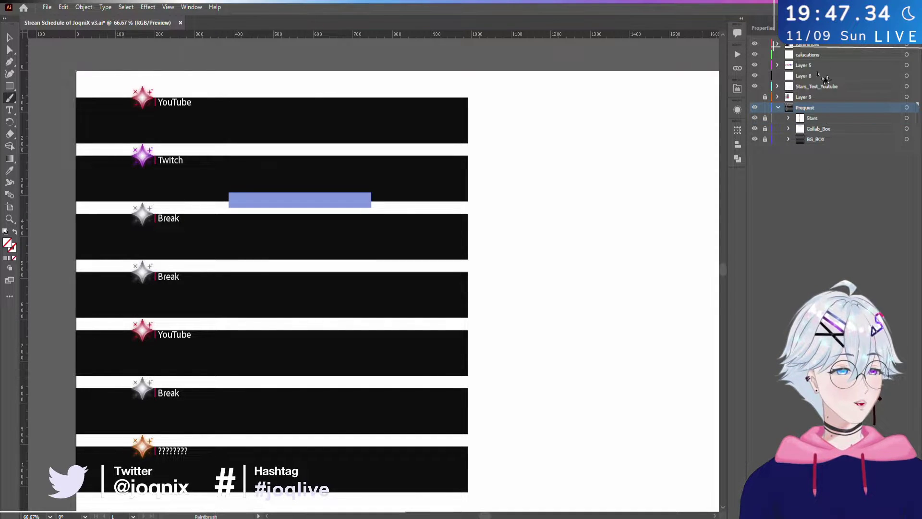
pyautogui.hotkey('ctrl', 'l')
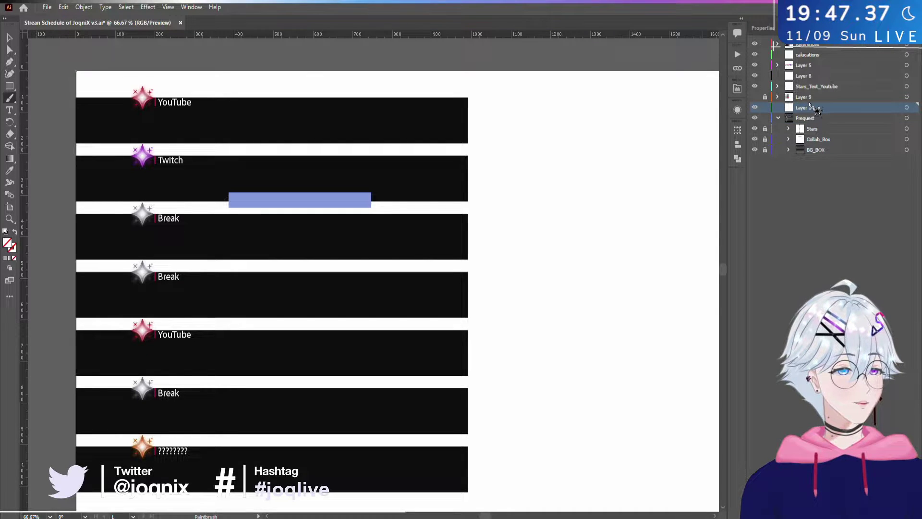
pyautogui.click(9, 39)
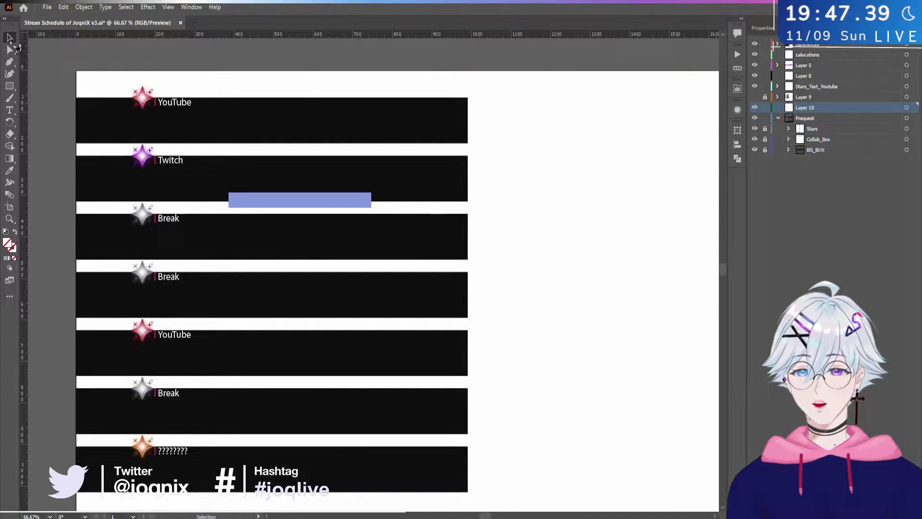
pyautogui.click(10, 98)
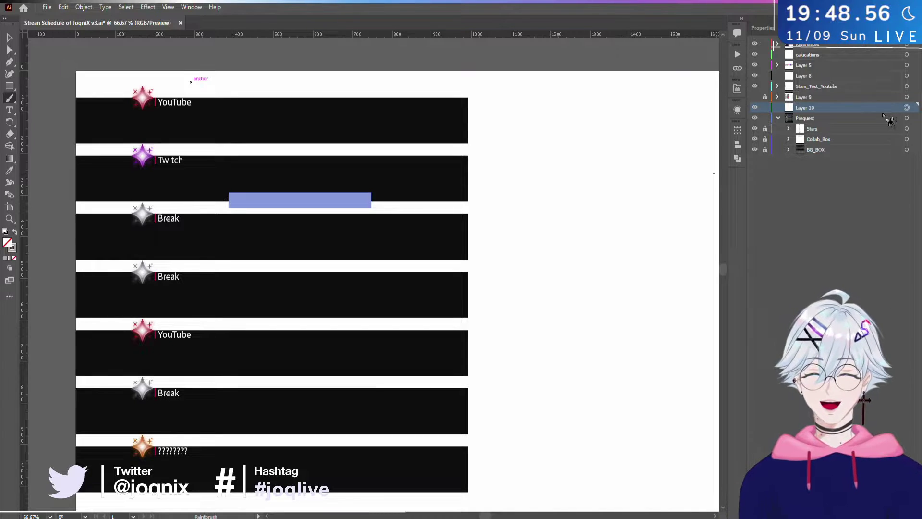
pyautogui.moveTo(451, 119)
pyautogui.mouseDown()
pyautogui.moveTo(454, 146)
pyautogui.moveTo(434, 112)
pyautogui.mouseUp()
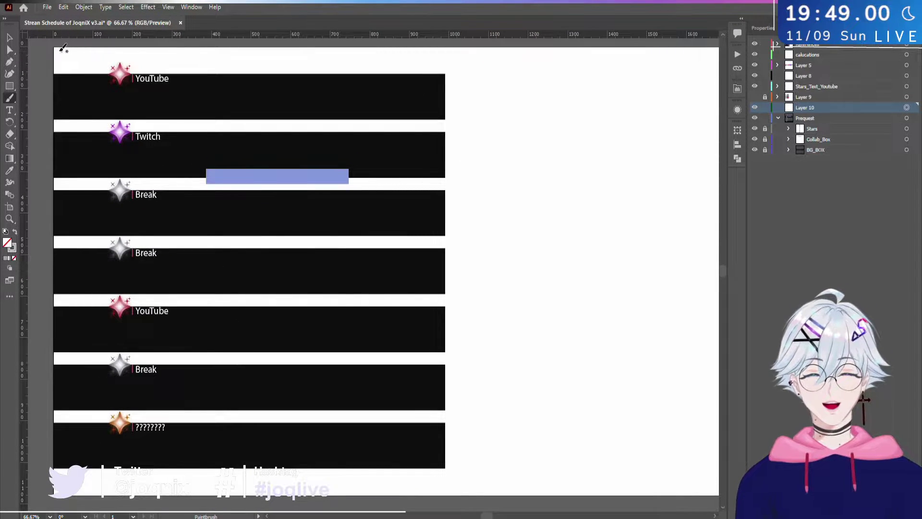
pyautogui.click(9, 37)
pyautogui.moveTo(53, 48)
pyautogui.mouseDown()
pyautogui.moveTo(319, 128)
pyautogui.moveTo(505, 211)
pyautogui.moveTo(478, 473)
pyautogui.moveTo(143, 119)
pyautogui.moveTo(38, 49)
pyautogui.moveTo(74, 66)
pyautogui.moveTo(465, 448)
pyautogui.moveTo(487, 443)
pyautogui.mouseUp()
pyautogui.moveTo(457, 55); pyautogui.dragTo(110, 486)
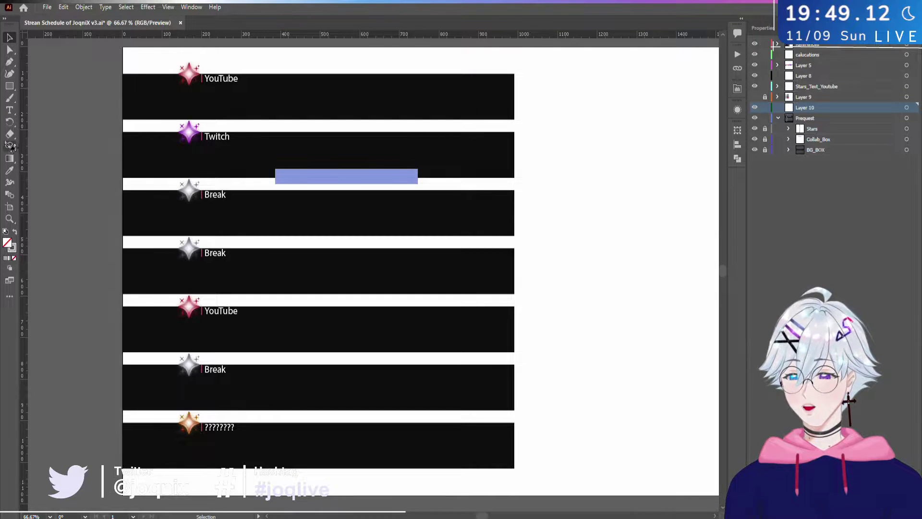
pyautogui.scroll(1, 201, 113)
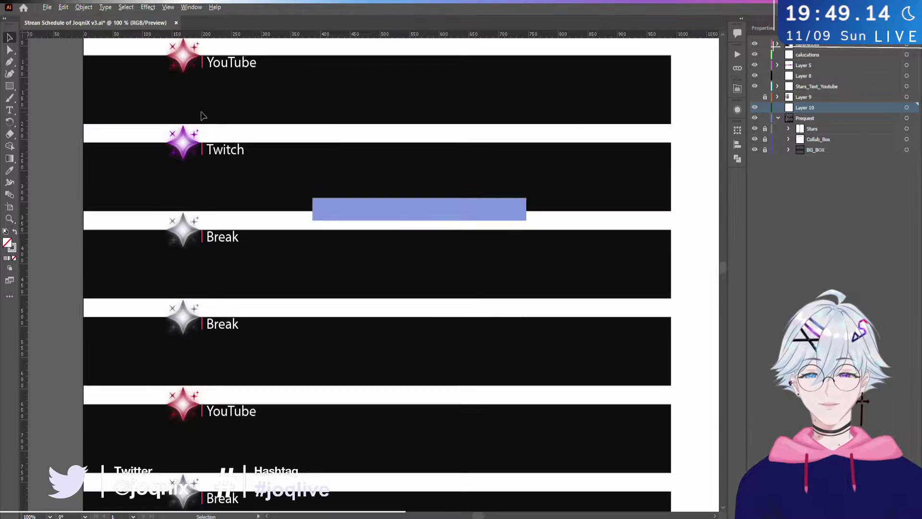
pyautogui.scroll(-1, 201, 112)
pyautogui.press('space')
pyautogui.moveTo(292, 122); pyautogui.dragTo(282, 140)
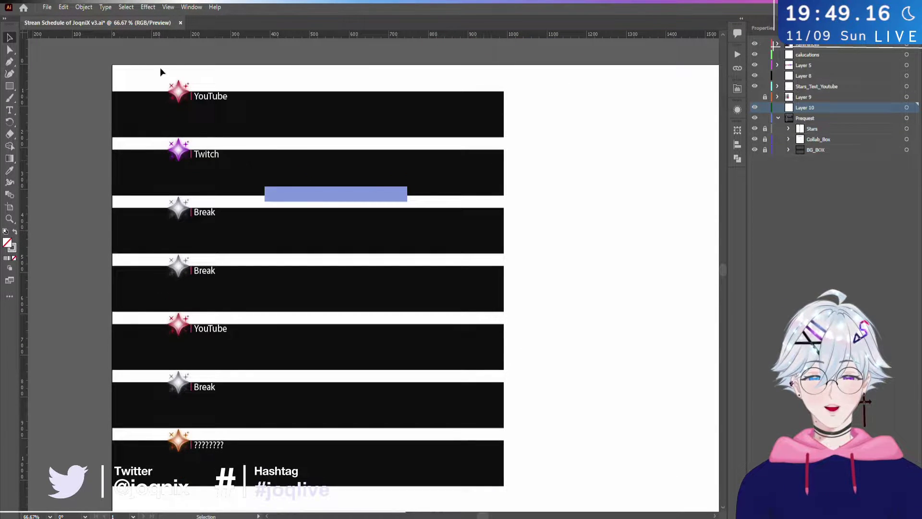
pyautogui.moveTo(159, 68); pyautogui.dragTo(245, 449)
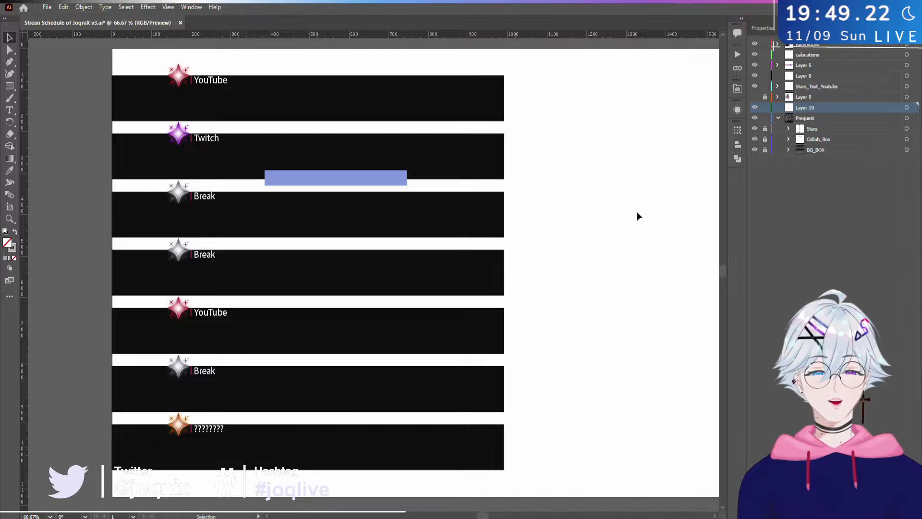
# - Replace the Lorem ipsum placeholder in the YouTube bar with the text SUN
pyautogui.click(9, 109)
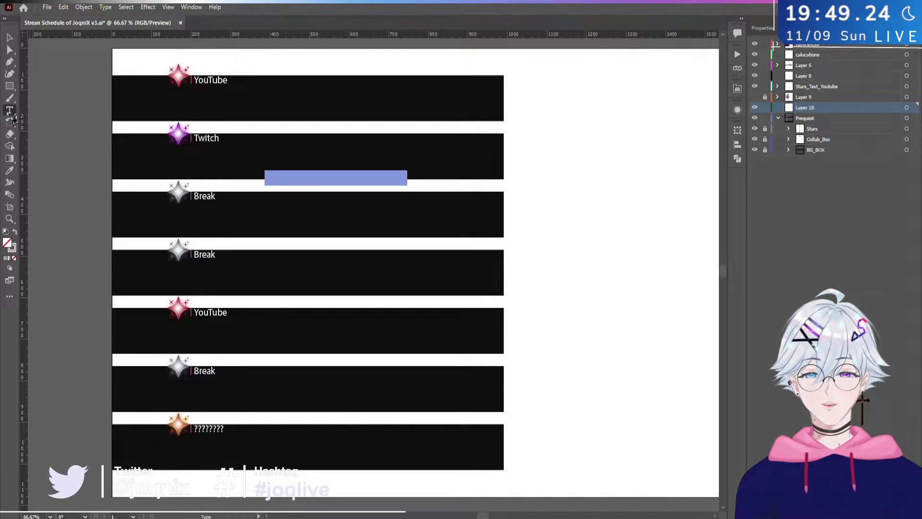
pyautogui.click(130, 96)
pyautogui.scroll(4, 131, 95)
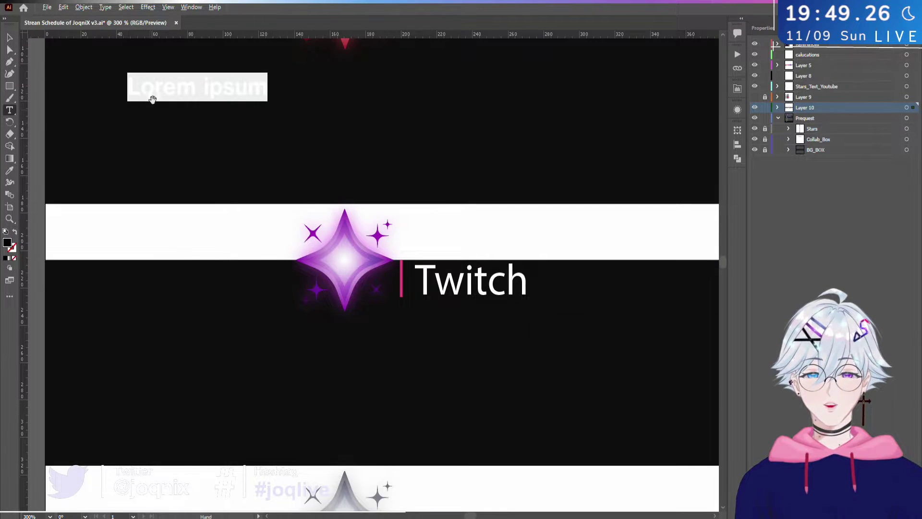
pyautogui.moveTo(131, 94); pyautogui.dragTo(305, 95)
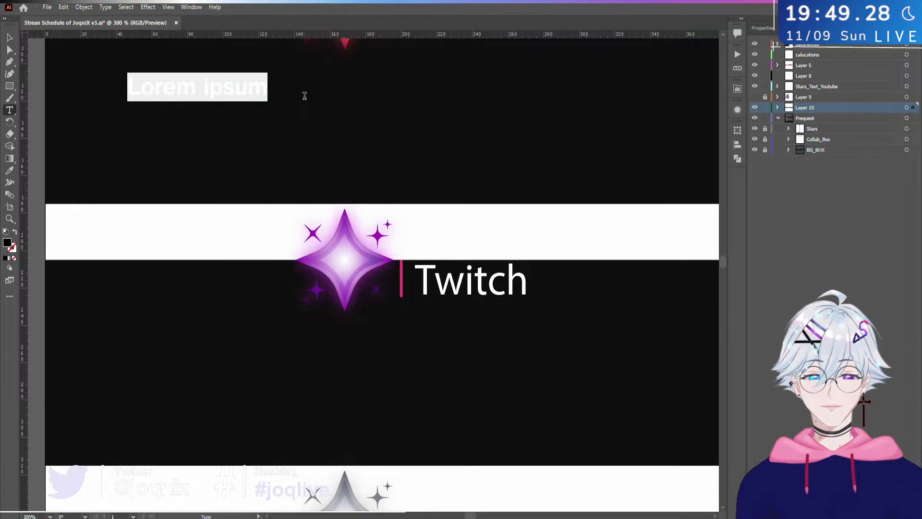
pyautogui.press('BackSpace')
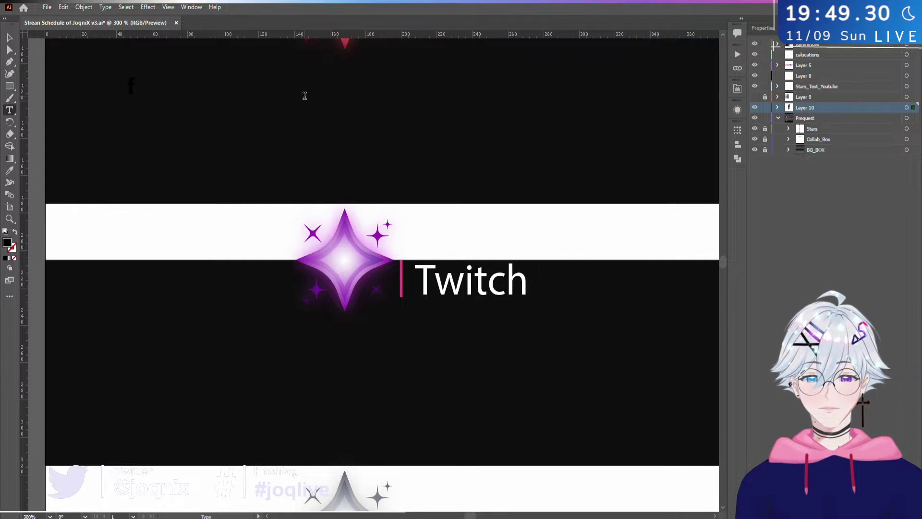
pyautogui.write('MON')
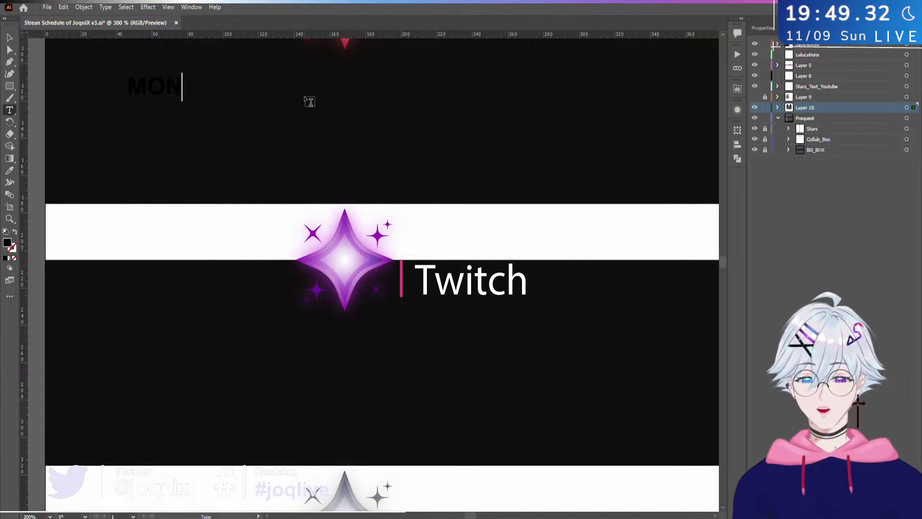
pyautogui.press('BackSpace')
pyautogui.press('BackSpace')
pyautogui.press('BackSpace')
pyautogui.write('SUN')
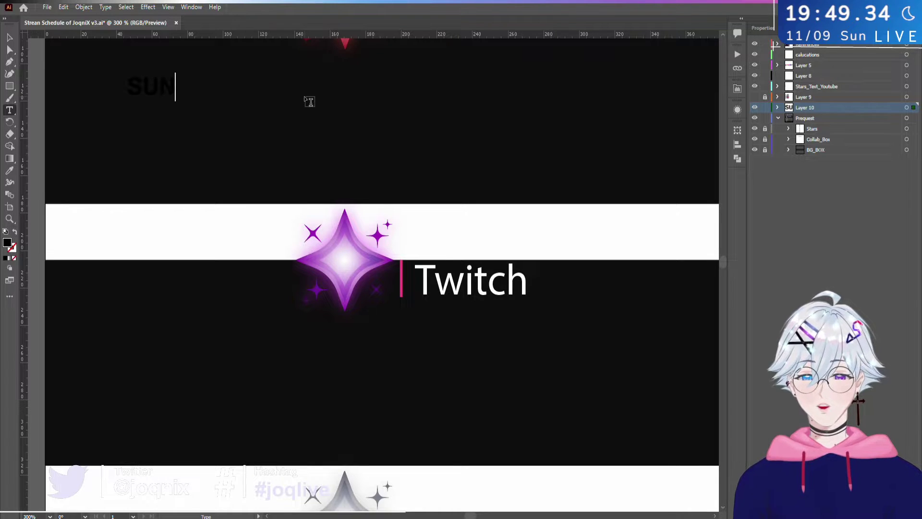
pyautogui.click(9, 37)
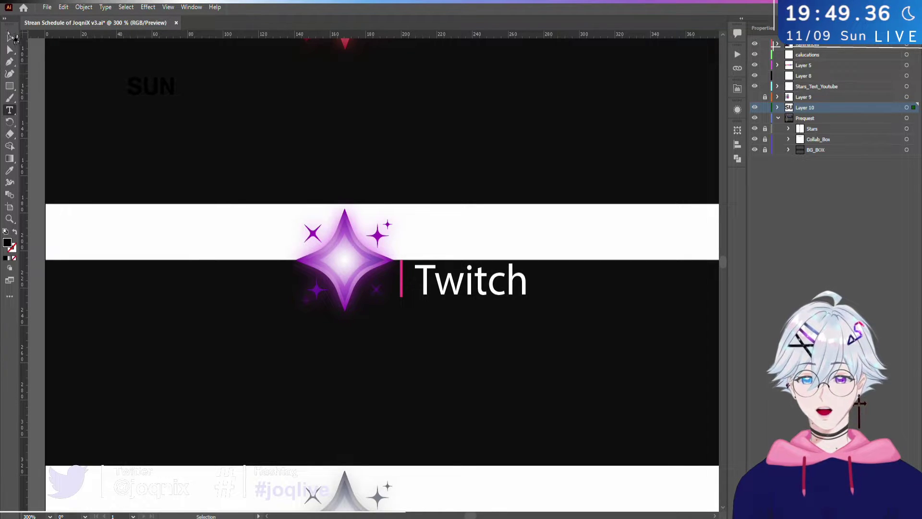
# - Give the SUN text a white fill and no stroke
pyautogui.moveTo(110, 63); pyautogui.dragTo(276, 191)
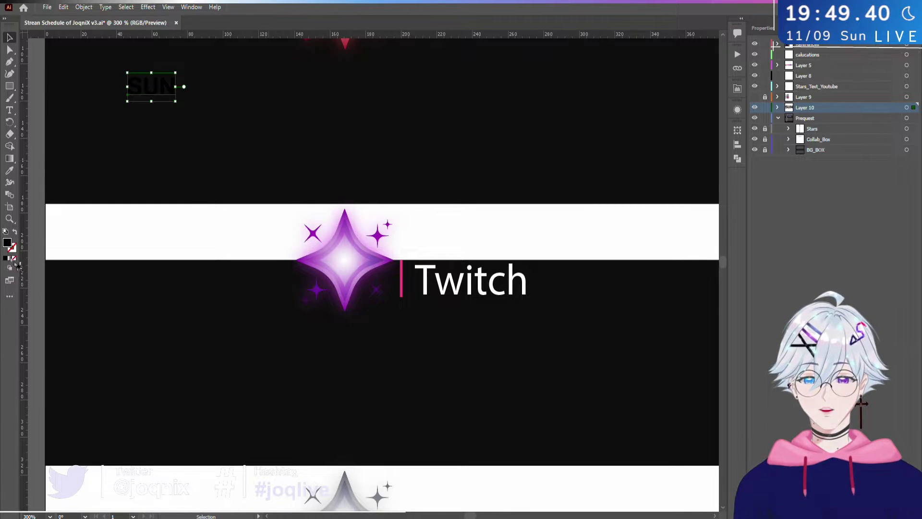
pyautogui.click(5, 231)
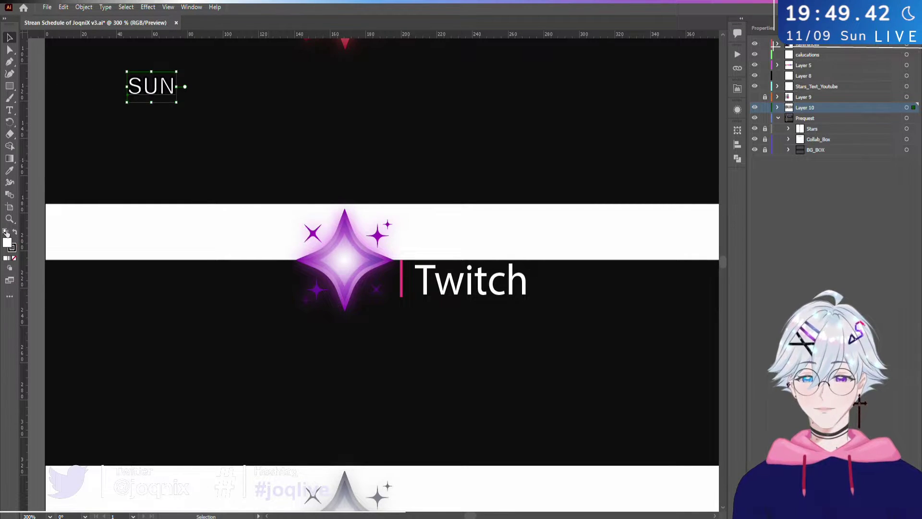
pyautogui.click(282, 156)
pyautogui.click(14, 249)
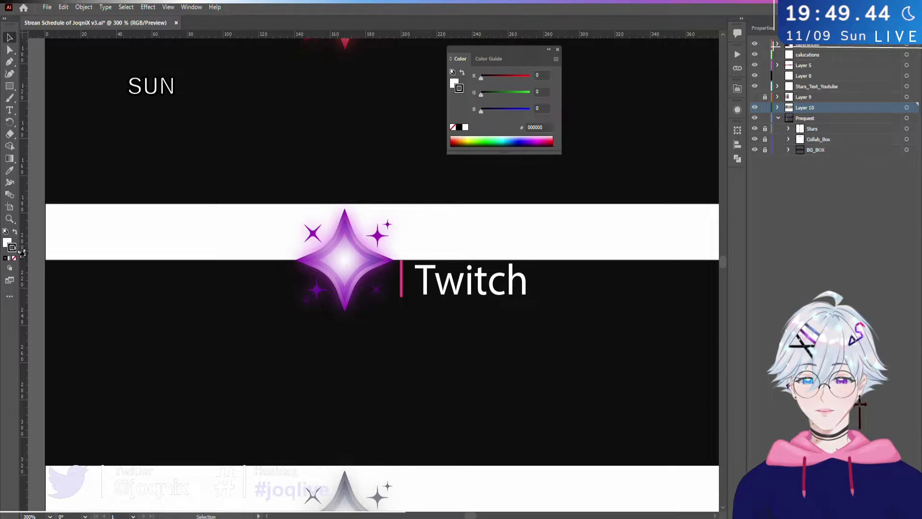
pyautogui.click(14, 258)
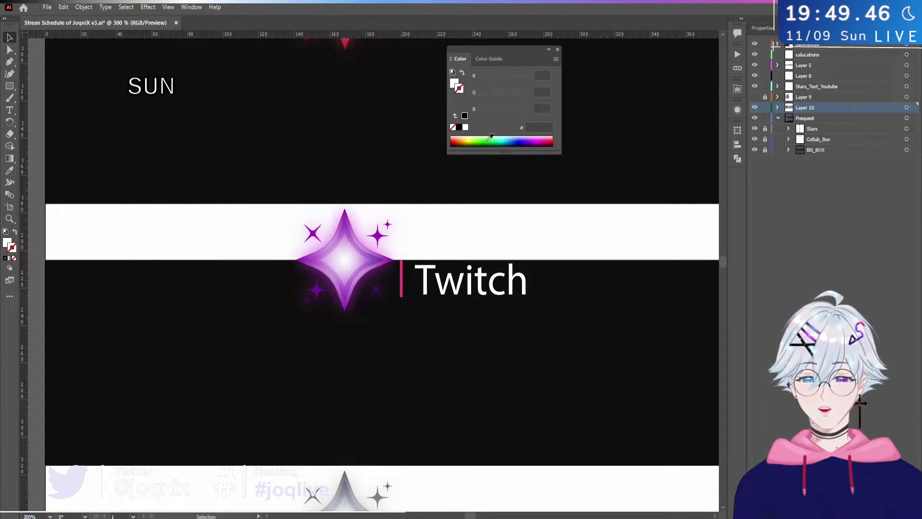
pyautogui.press('F6')
pyautogui.moveTo(124, 82); pyautogui.dragTo(224, 145)
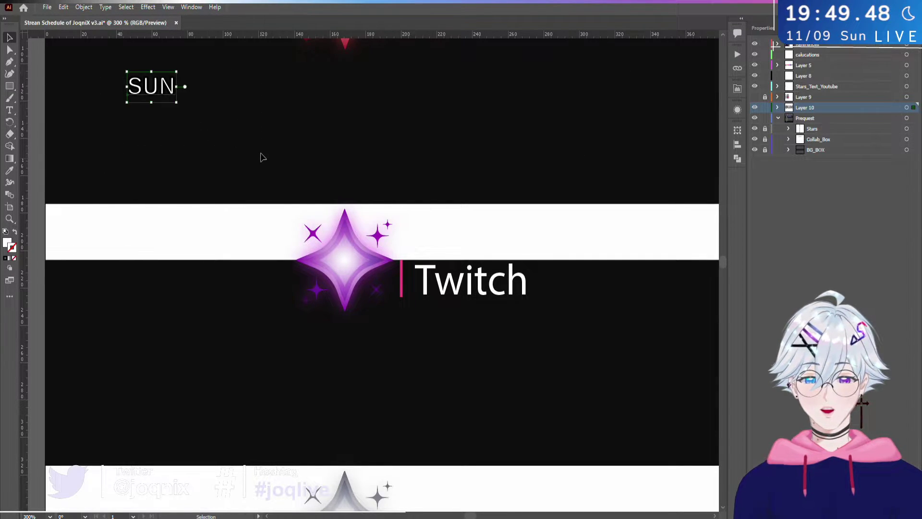
pyautogui.click(14, 258)
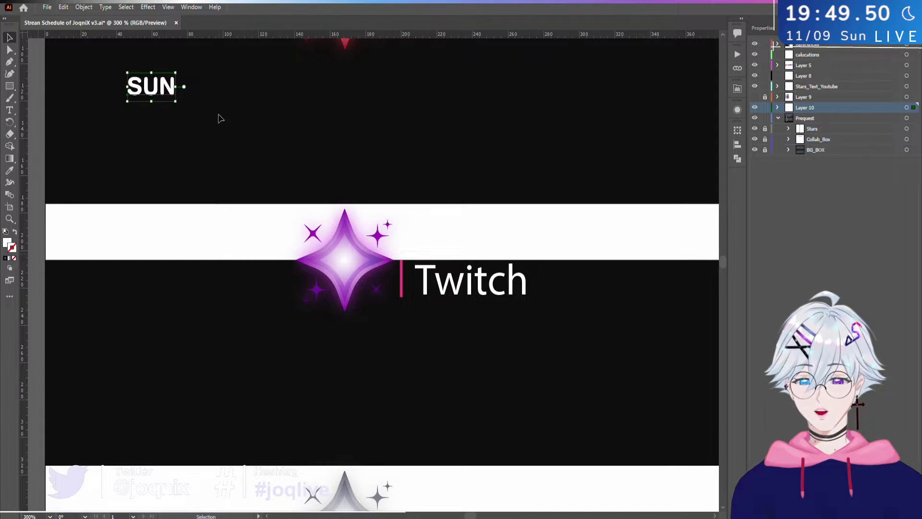
# - Enlarge the SUN label and place it at the left of the YouTube bar
pyautogui.moveTo(211, 61); pyautogui.dragTo(91, 131)
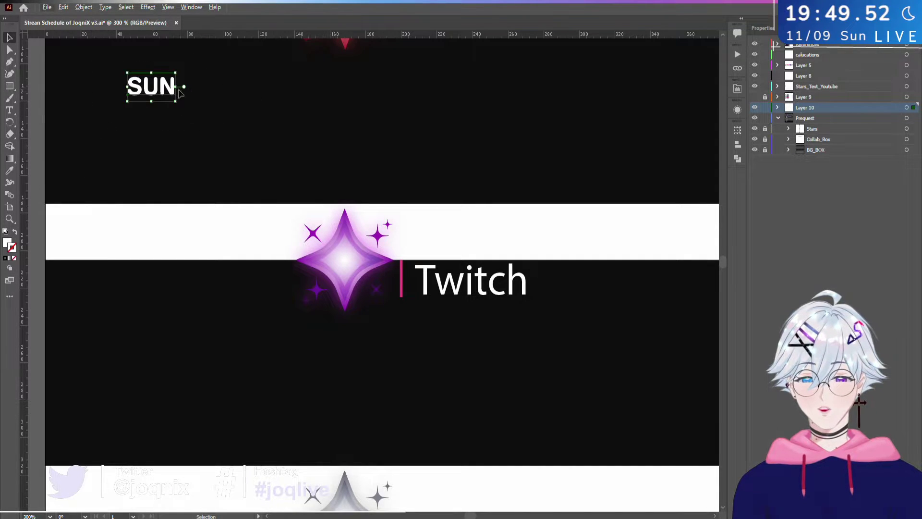
pyautogui.moveTo(175, 102); pyautogui.dragTo(248, 183)
pyautogui.moveTo(338, 114); pyautogui.dragTo(398, 244)
pyautogui.moveTo(222, 206); pyautogui.dragTo(224, 225)
# - Duplicate the SUN label into each day bar below, aligning the copies at the left edges
pyautogui.moveTo(398, 228); pyautogui.dragTo(305, 218)
pyautogui.scroll(-5, 305, 218)
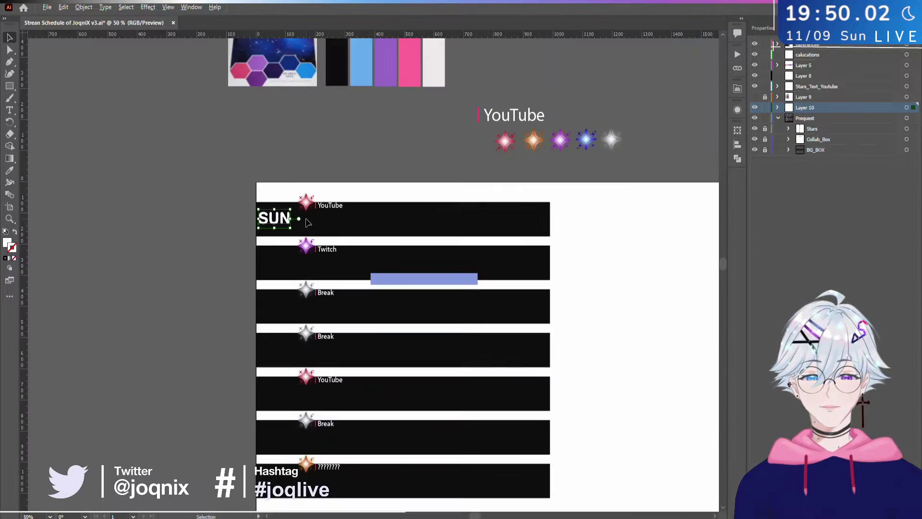
pyautogui.scroll(2, 333, 227)
pyautogui.scroll(-1, 286, 227)
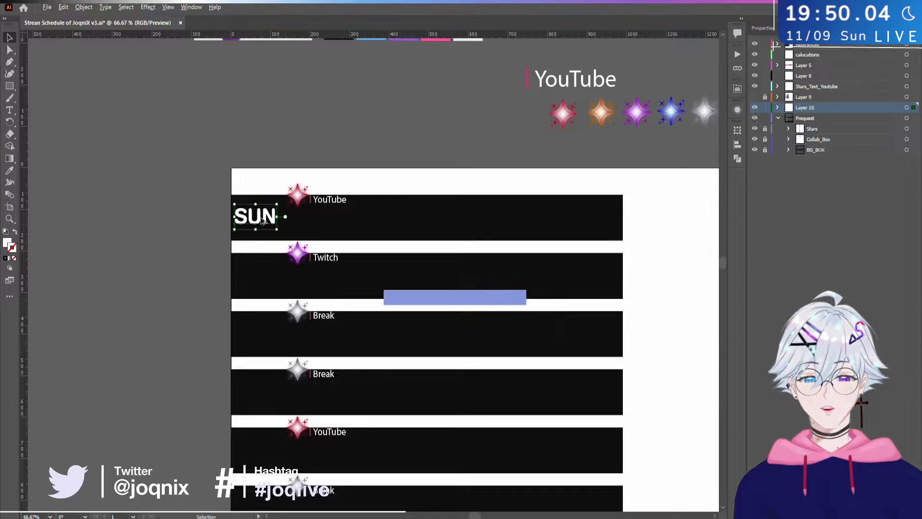
pyautogui.moveTo(253, 225); pyautogui.dragTo(269, 495)
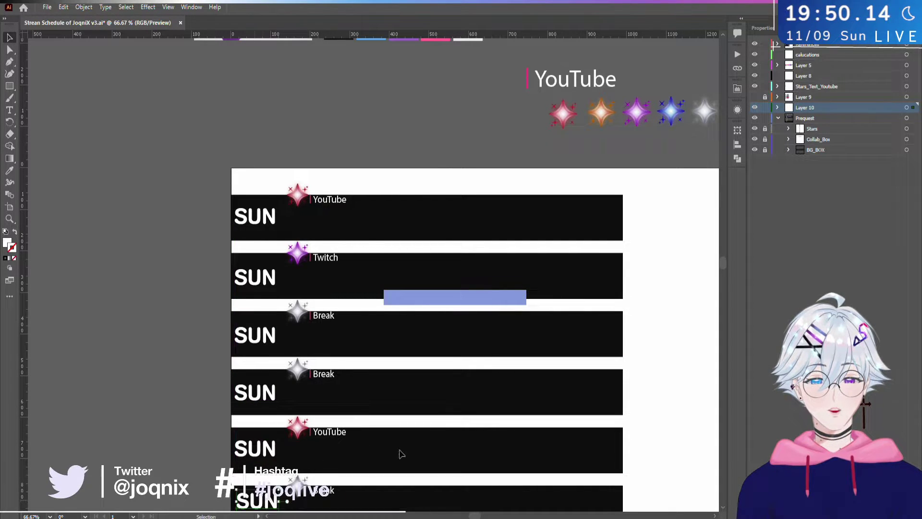
pyautogui.moveTo(409, 449); pyautogui.dragTo(410, 336)
pyautogui.moveTo(260, 392); pyautogui.dragTo(263, 447)
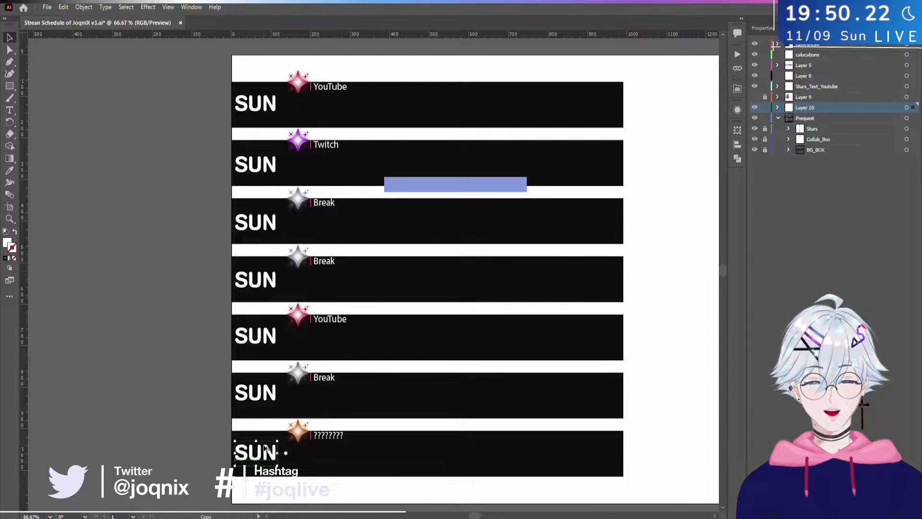
pyautogui.moveTo(266, 168); pyautogui.dragTo(196, 167)
# - Switch to the Type tool to begin retyping the copied labels
pyautogui.press('t')
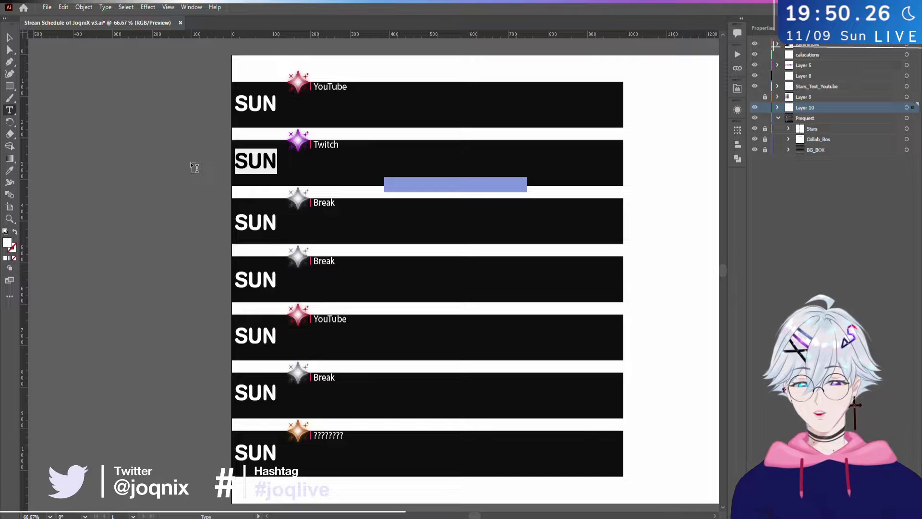
pyautogui.write('S')
pyautogui.press('BackSpace')
# - Retype the second and third bars' labels as MON and TUE
pyautogui.write('DA')
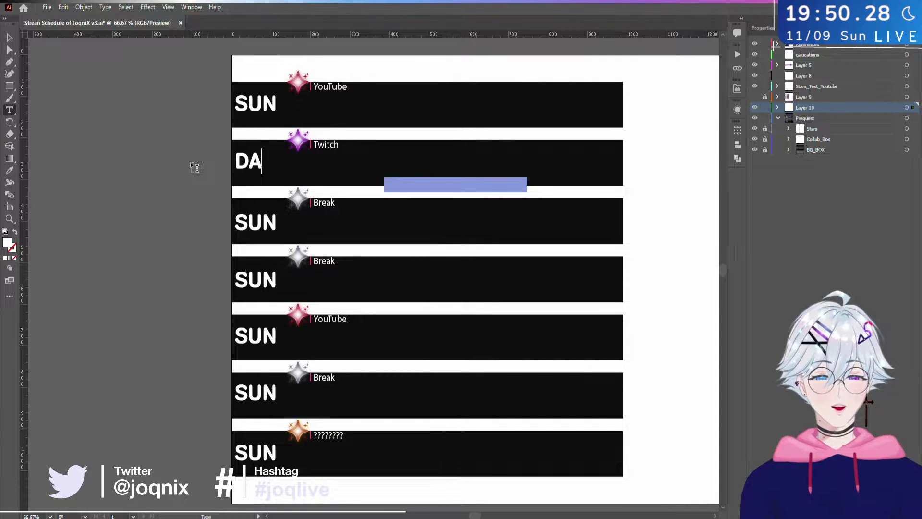
pyautogui.press('BackSpace')
pyautogui.press('BackSpace')
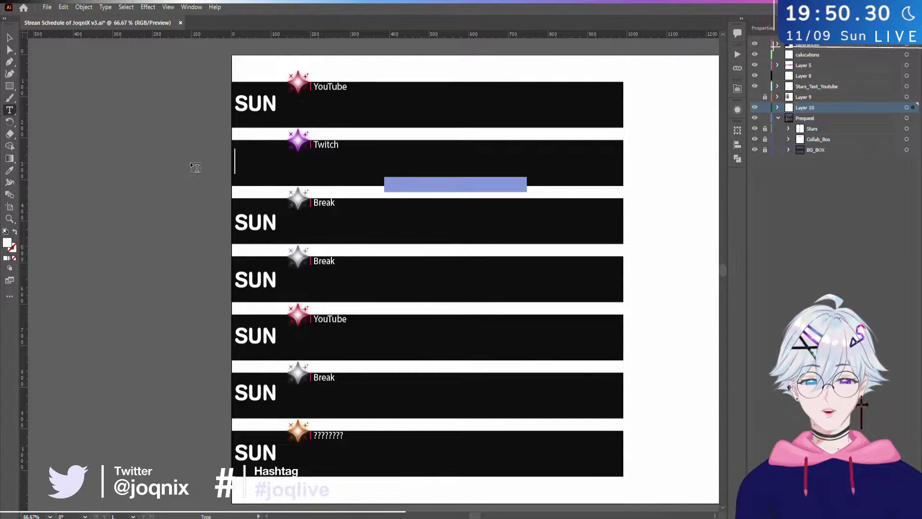
pyautogui.write('MON')
pyautogui.keyDown('ctrl'); pyautogui.click(256, 222); pyautogui.keyUp('ctrl')
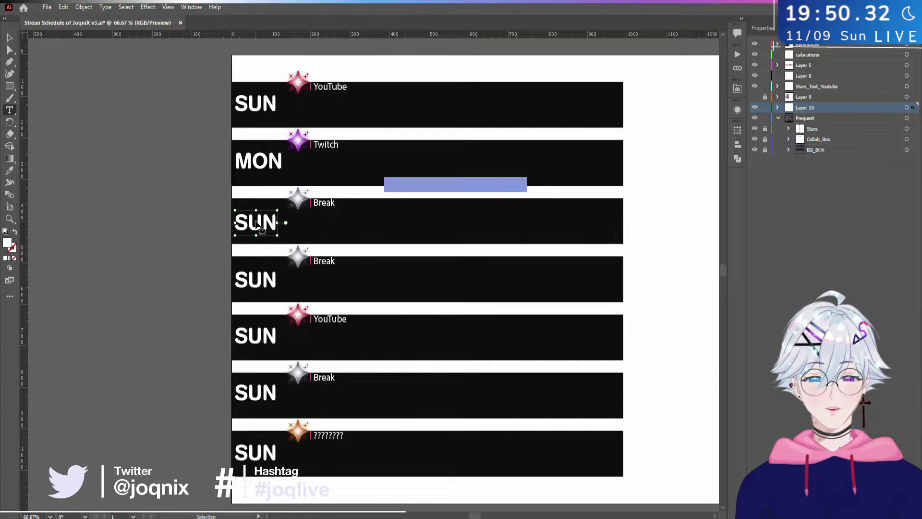
pyautogui.doubleClick(256, 222)
pyautogui.press('BackSpace')
pyautogui.write('tue')
pyautogui.press('BackSpace')
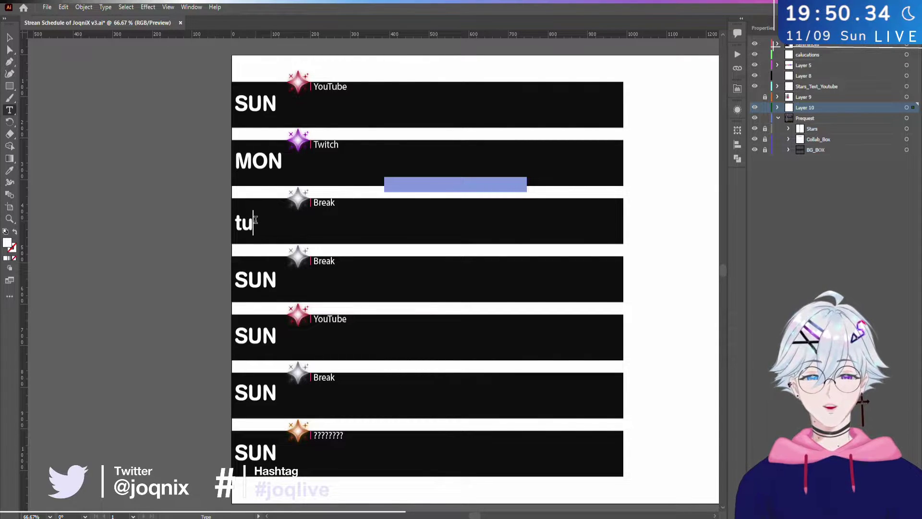
pyautogui.press('BackSpace')
pyautogui.press('BackSpace')
pyautogui.write('TUE')
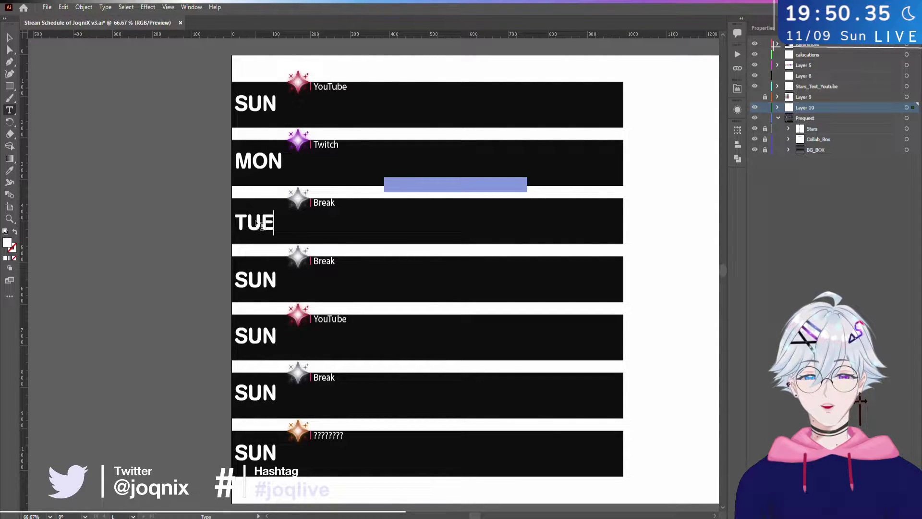
# - Relabel the remaining four bars WED, THU, FRI and SAT
pyautogui.doubleClick(265, 280)
pyautogui.press('BackSpace')
pyautogui.write('WED')
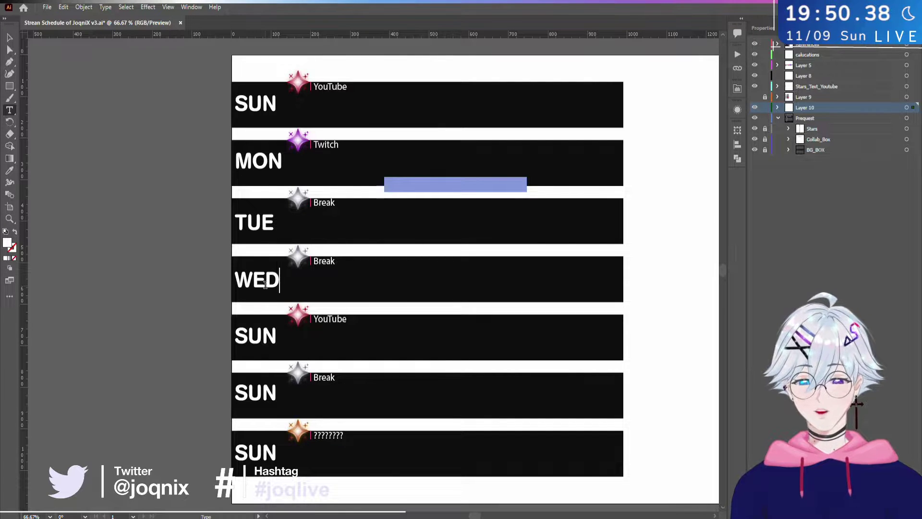
pyautogui.doubleClick(258, 334)
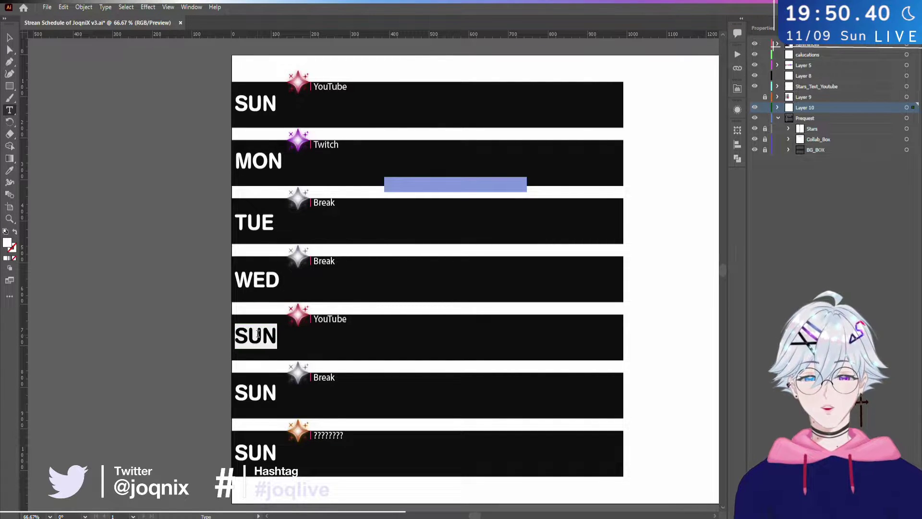
pyautogui.press('BackSpace')
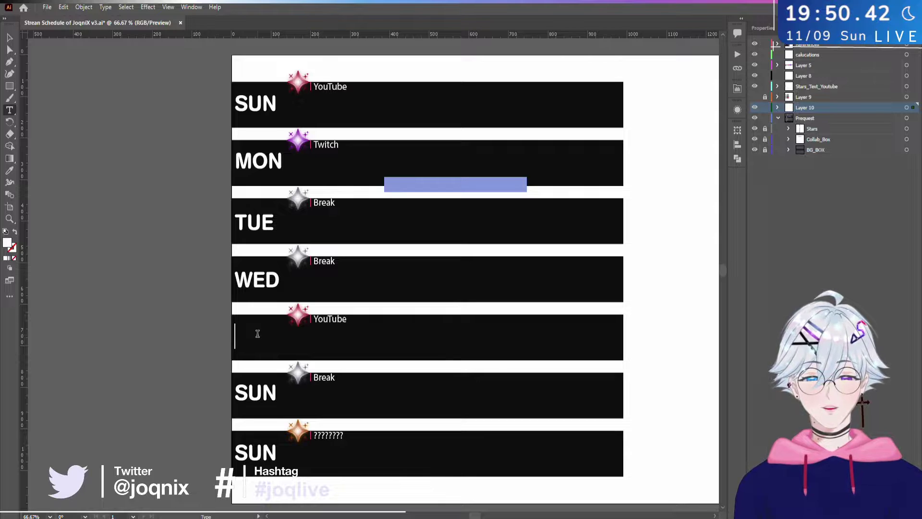
pyautogui.write('THU')
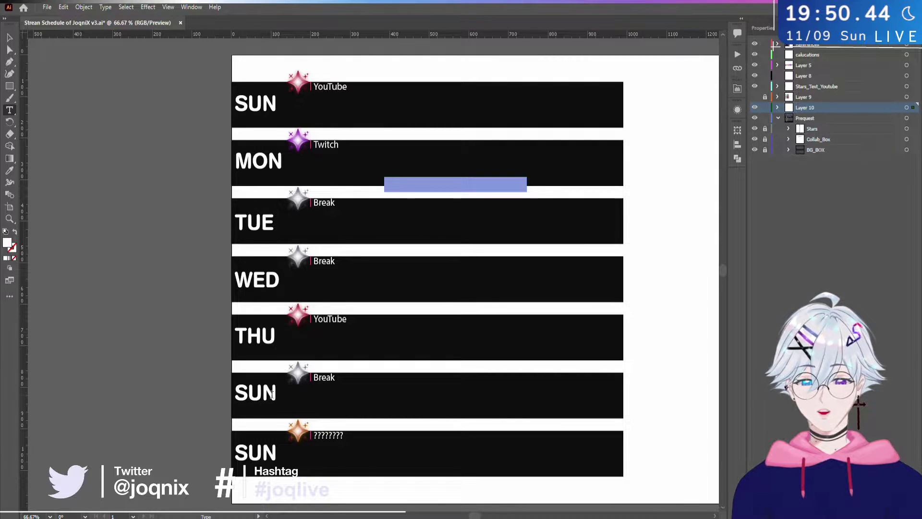
pyautogui.doubleClick(257, 393)
pyautogui.press('BackSpace')
pyautogui.write('FRI')
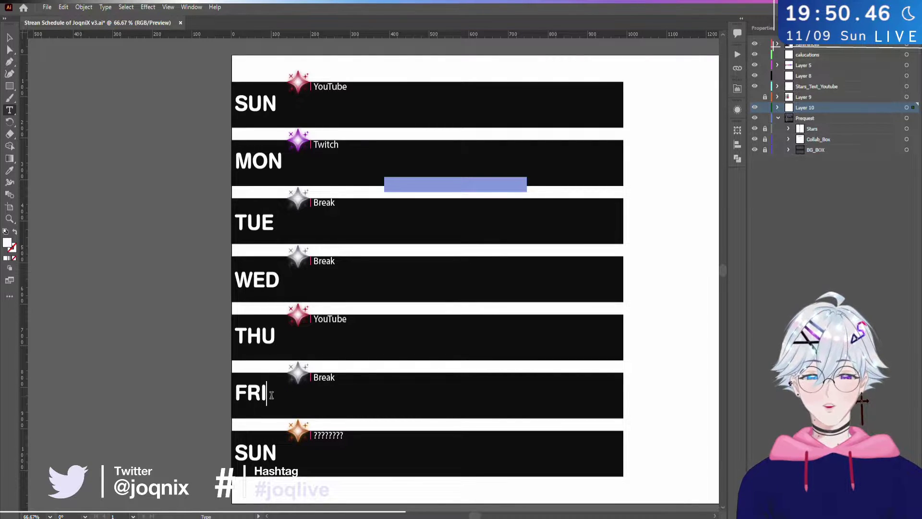
pyautogui.doubleClick(265, 456)
pyautogui.write('SA')
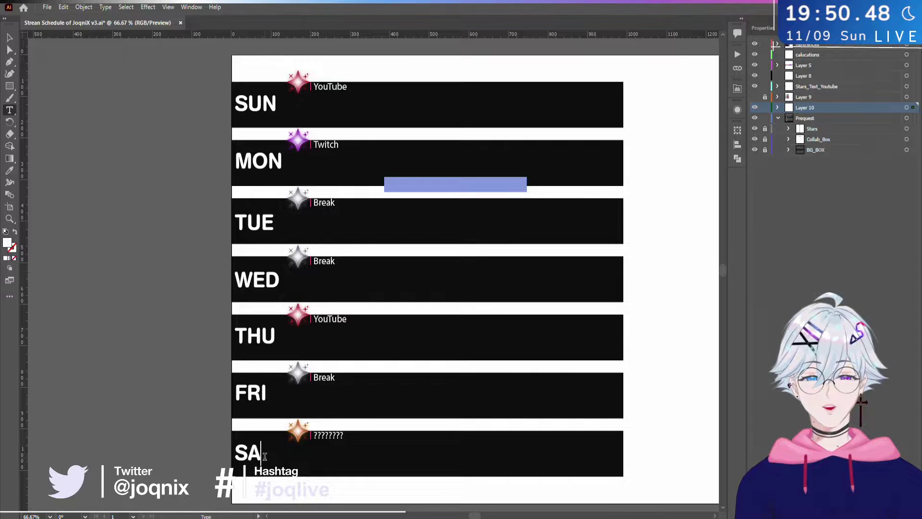
pyautogui.write('T')
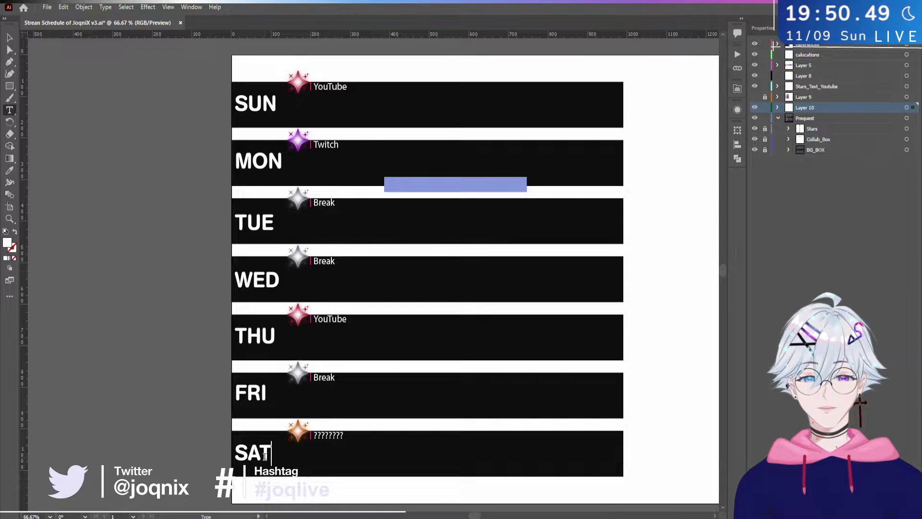
pyautogui.click(10, 37)
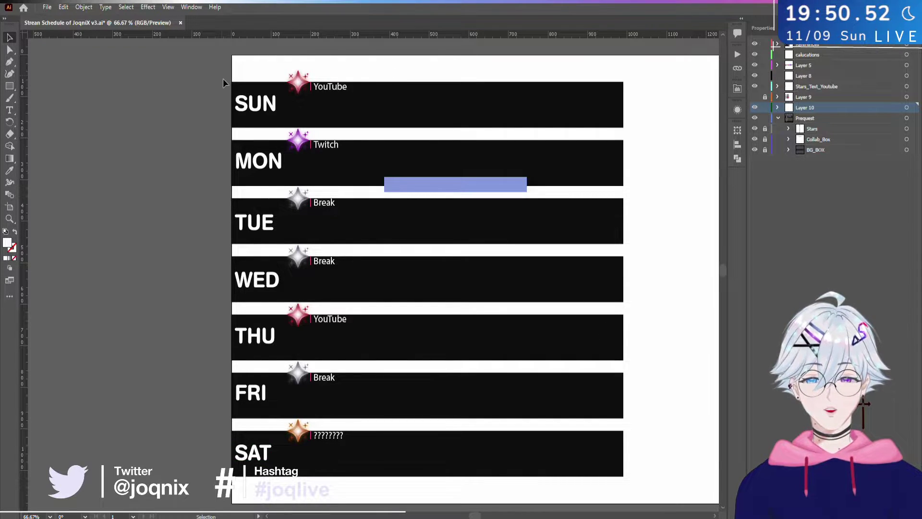
# - Align the SUN–SAT labels to the artboard's left edge, then nudge them slightly right
pyautogui.moveTo(223, 74); pyautogui.dragTo(287, 475)
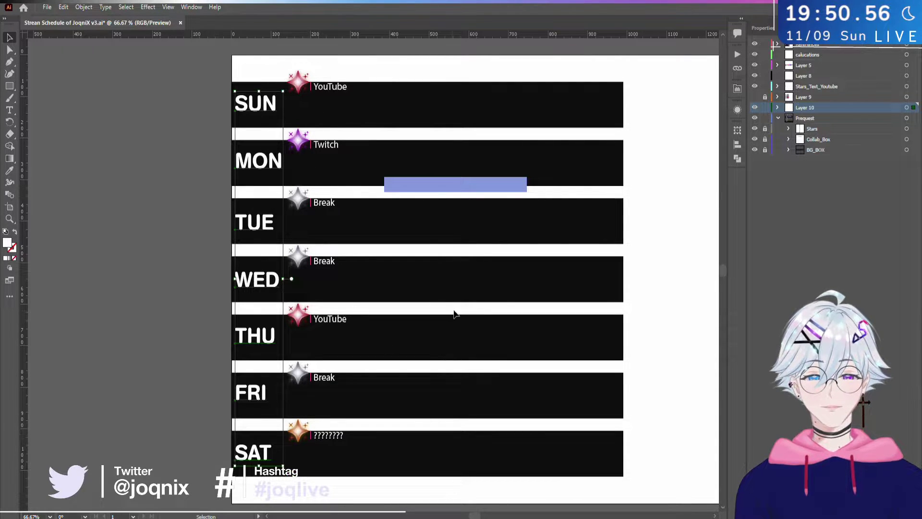
pyautogui.click(763, 28)
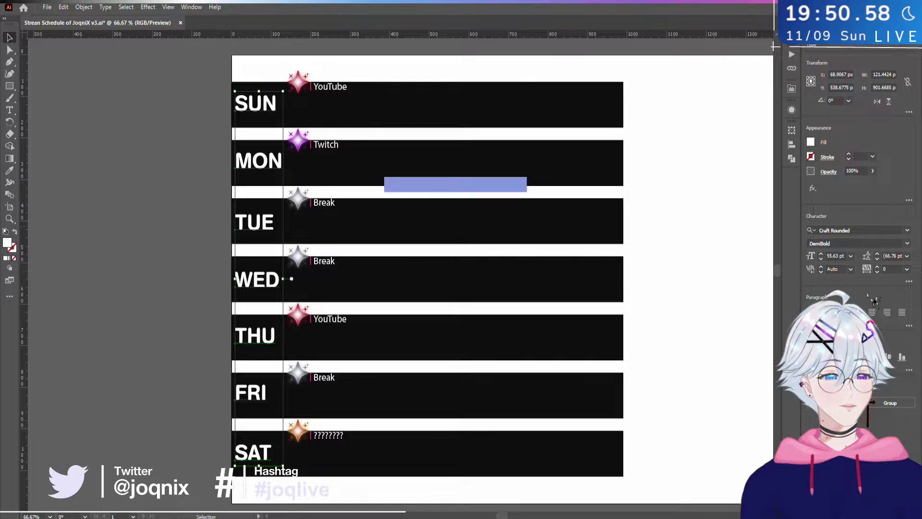
pyautogui.click(887, 356)
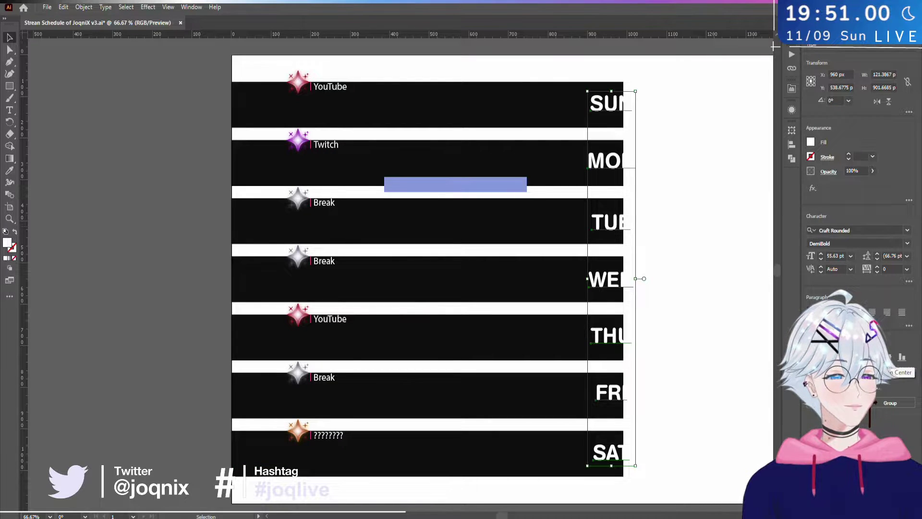
pyautogui.click(835, 356)
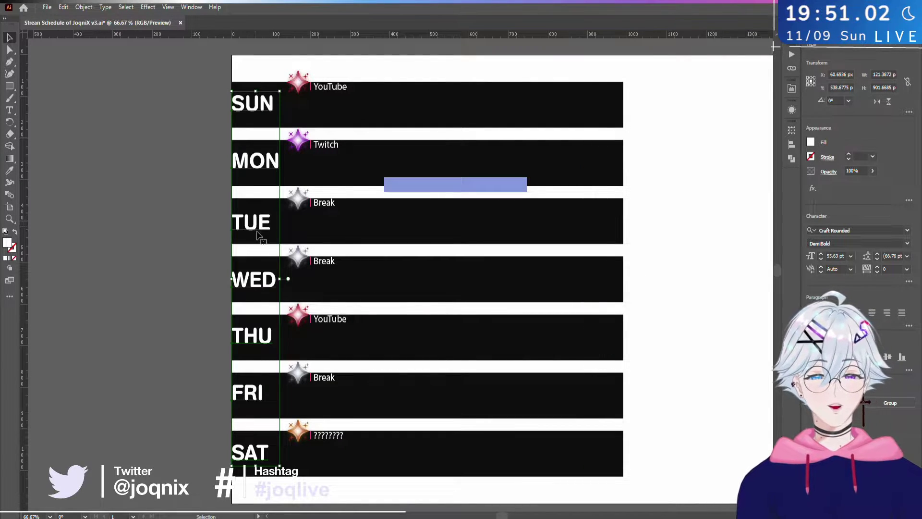
pyautogui.moveTo(253, 282); pyautogui.dragTo(253, 282)
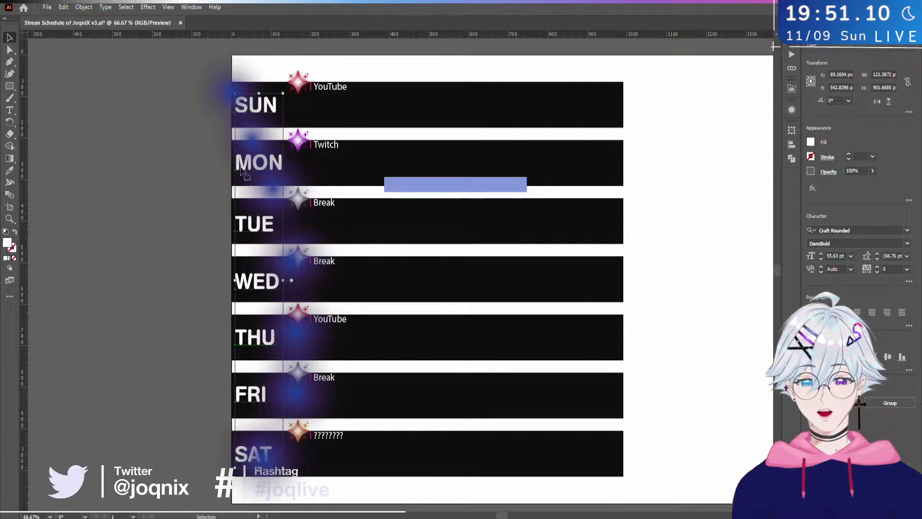
# - Pan over the purple reference schedule to compare, then return to the SUN–SAT artboard
pyautogui.moveTo(109, 176); pyautogui.dragTo(719, 254)
pyautogui.moveTo(43, 235); pyautogui.dragTo(361, 293)
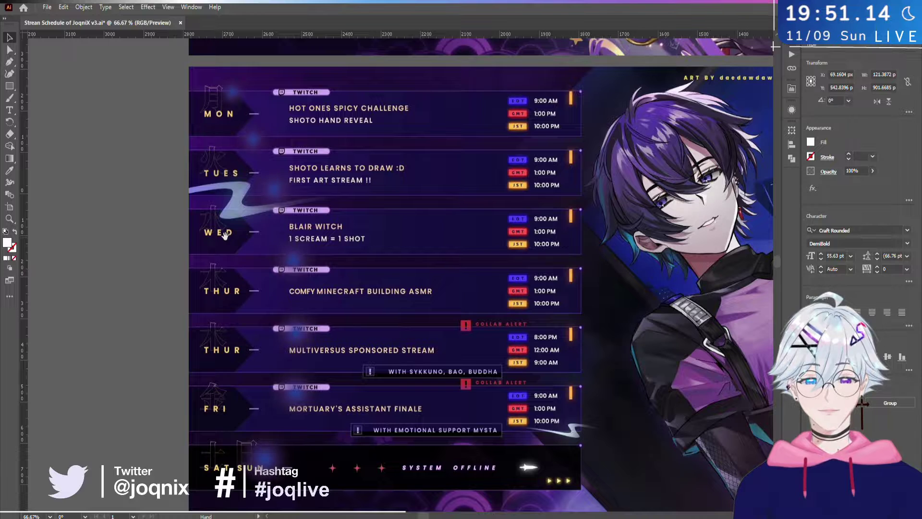
pyautogui.moveTo(720, 259); pyautogui.dragTo(88, 229)
pyautogui.moveTo(237, 318); pyautogui.dragTo(465, 279)
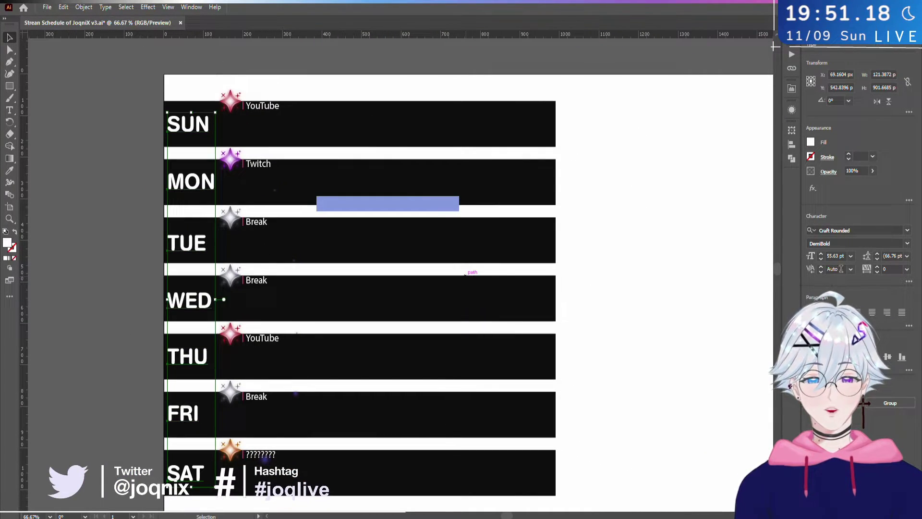
# - Set the day labels' font size to 40 pt and nudge them slightly right and up
pyautogui.scroll(-14, 835, 256)
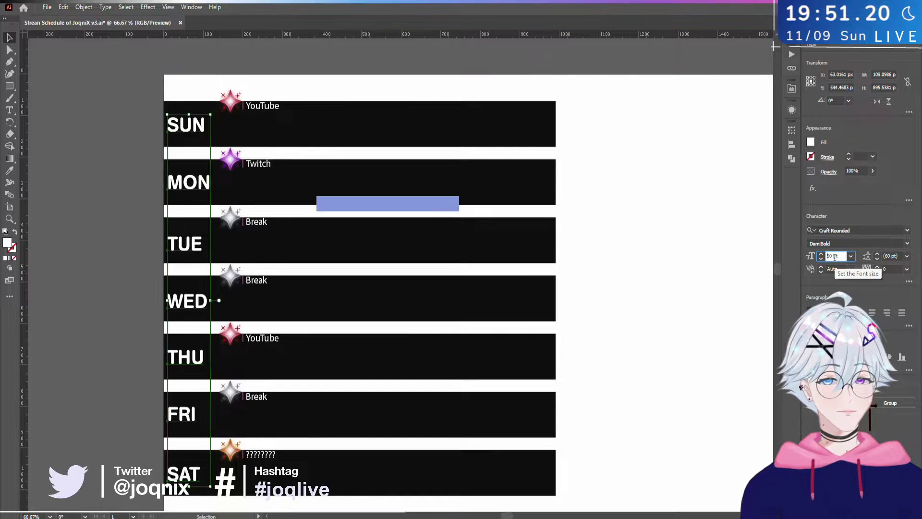
pyautogui.press('Up')
pyautogui.press('Up')
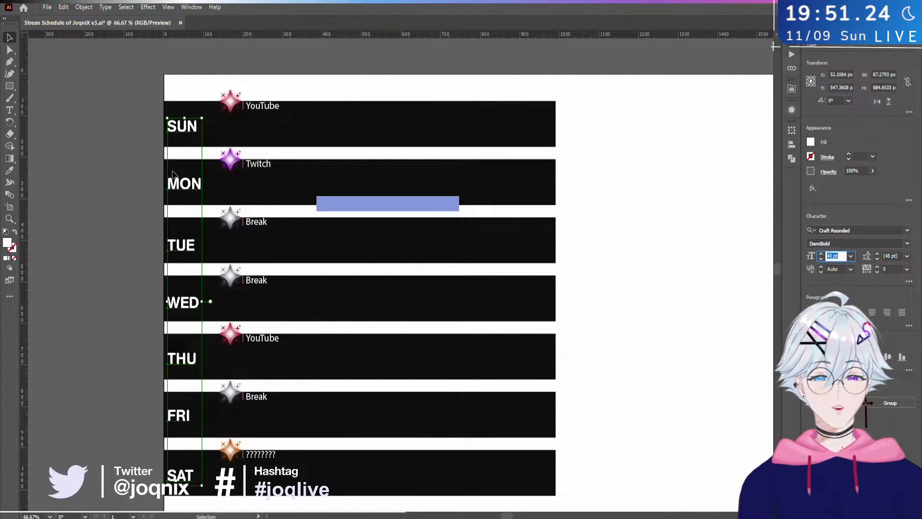
pyautogui.moveTo(186, 183); pyautogui.dragTo(189, 184)
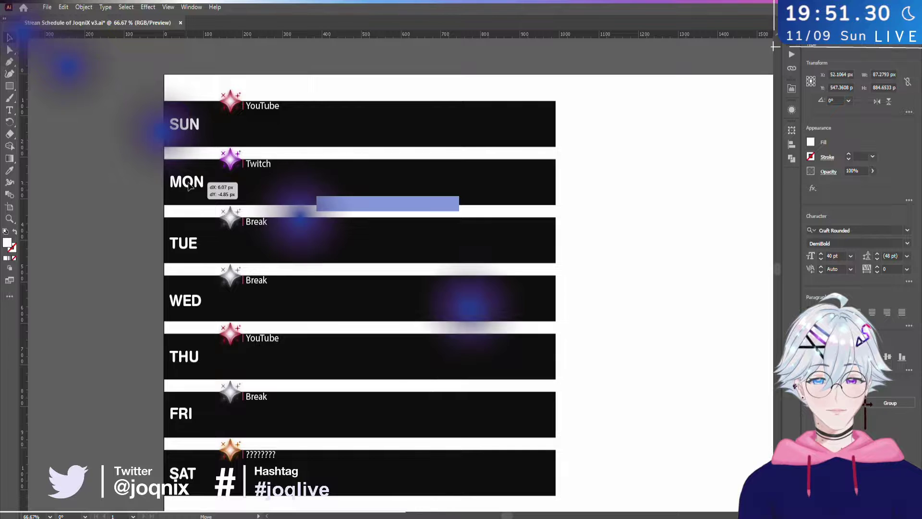
pyautogui.moveTo(188, 184); pyautogui.dragTo(188, 185)
pyautogui.scroll(-3, 298, 202)
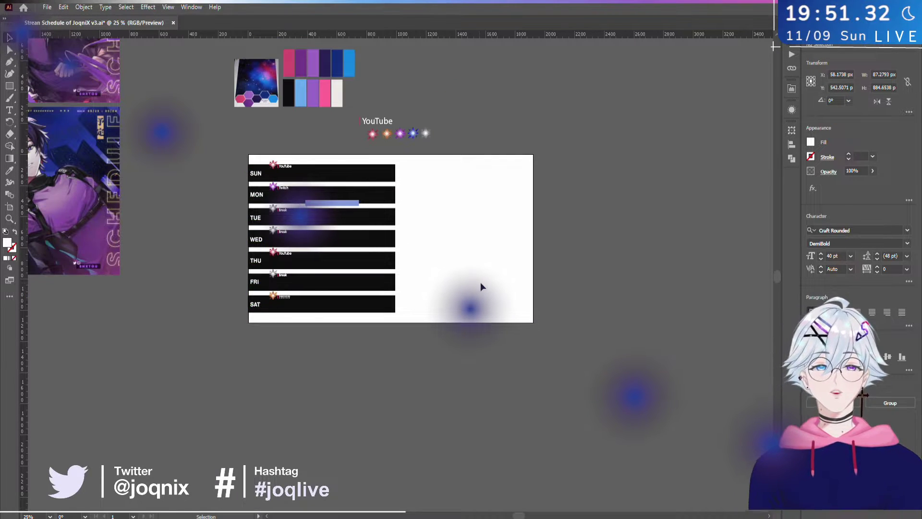
pyautogui.scroll(3, 450, 273)
pyautogui.moveTo(345, 248); pyautogui.dragTo(586, 307)
pyautogui.scroll(-1, 586, 307)
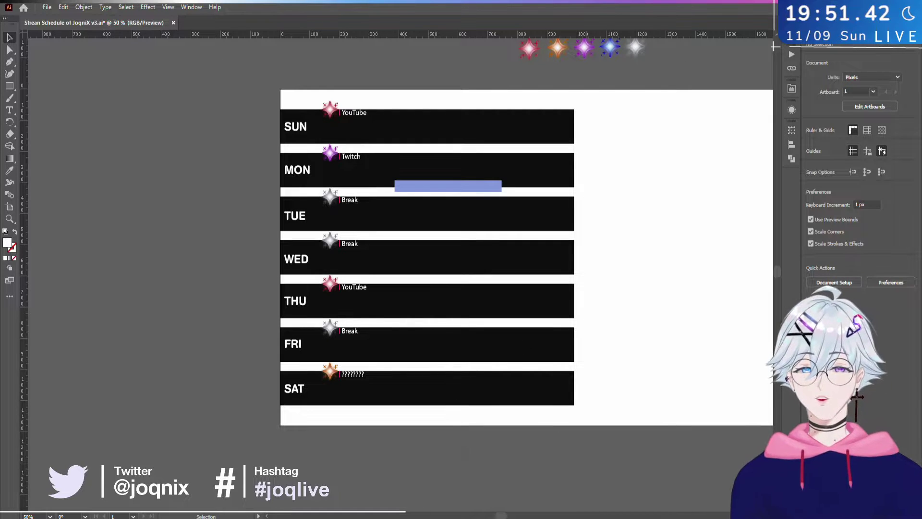
# - Load bilibili.com in a new Brave tab
pyautogui.click(387, 518)
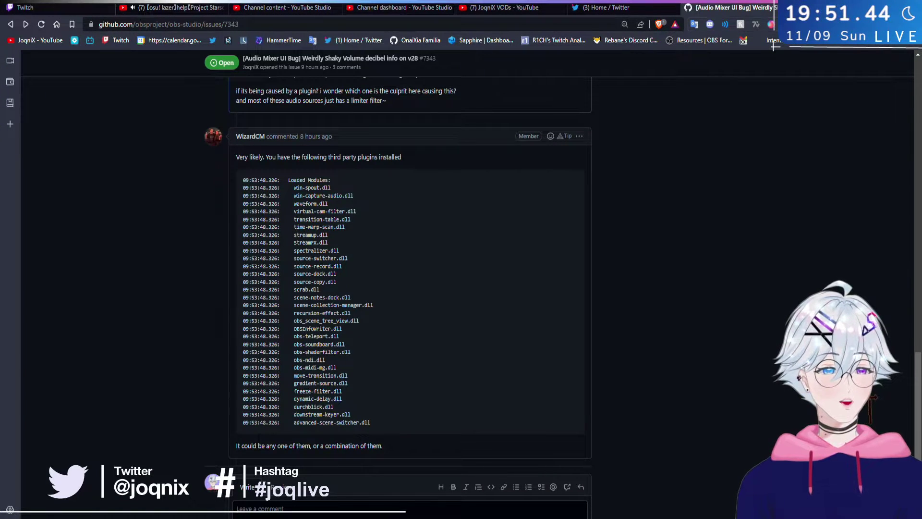
pyautogui.hotkey('ctrl', 't')
pyautogui.write('BILLI')
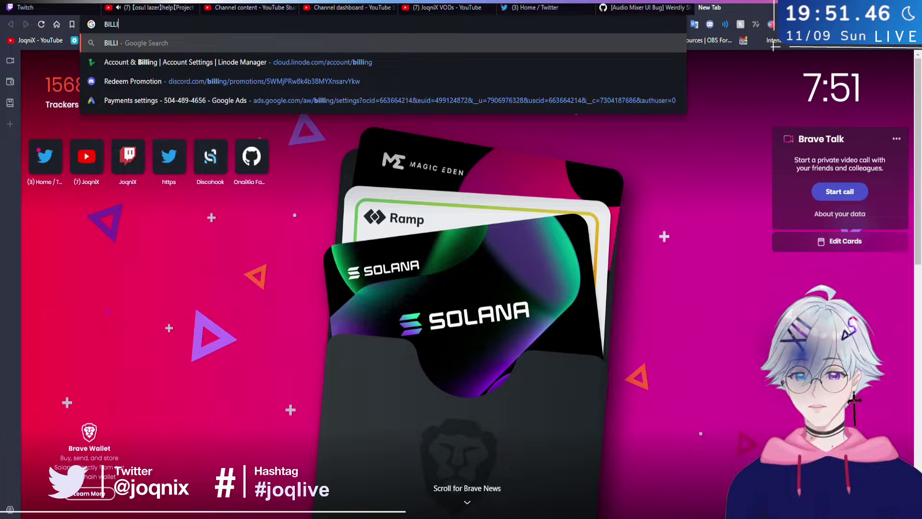
pyautogui.press('BackSpace')
pyautogui.press('BackSpace')
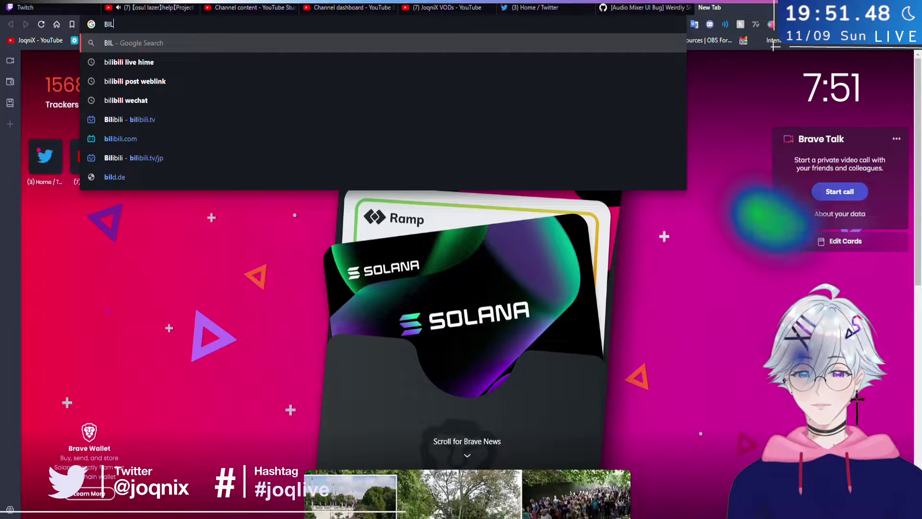
pyautogui.press('Down')
pyautogui.press('Down')
pyautogui.press('Down')
pyautogui.press('Down')
pyautogui.press('Down')
pyautogui.press('Return')
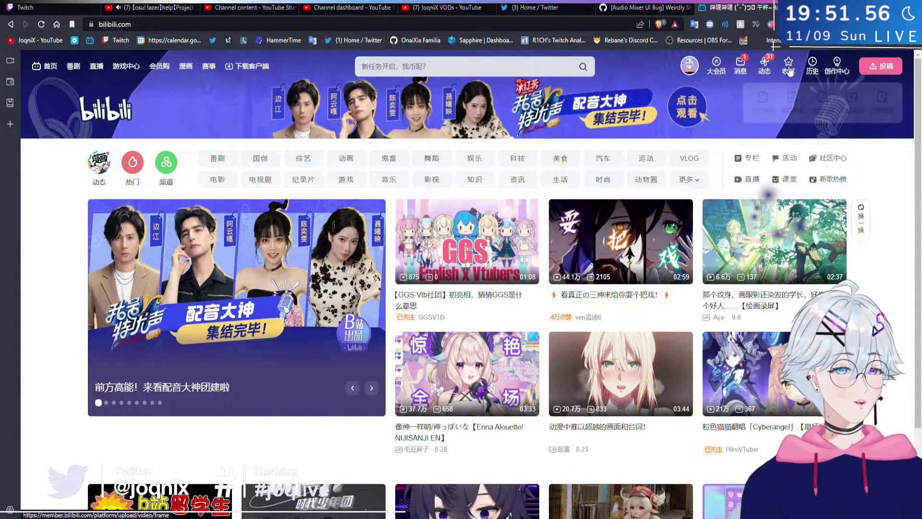
# - Translate the bilibili home page into English and open the account's personal space
pyautogui.click(694, 24)
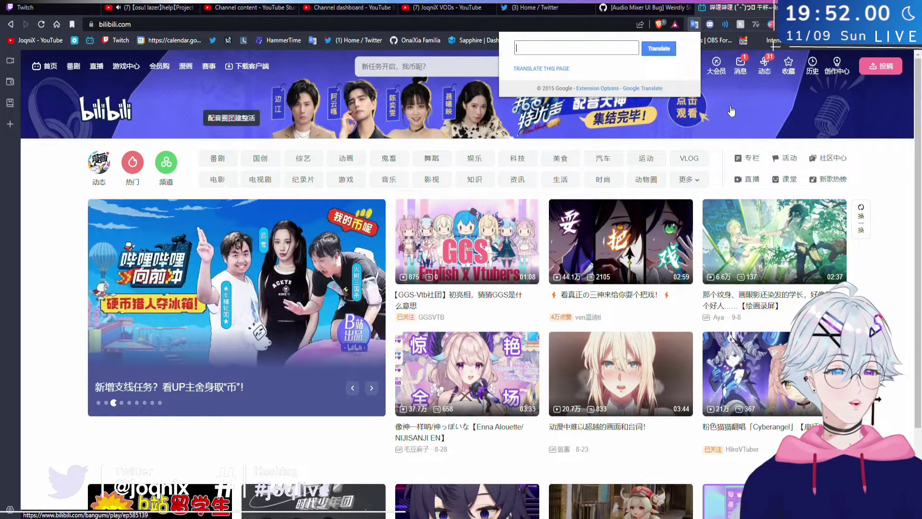
pyautogui.click(552, 68)
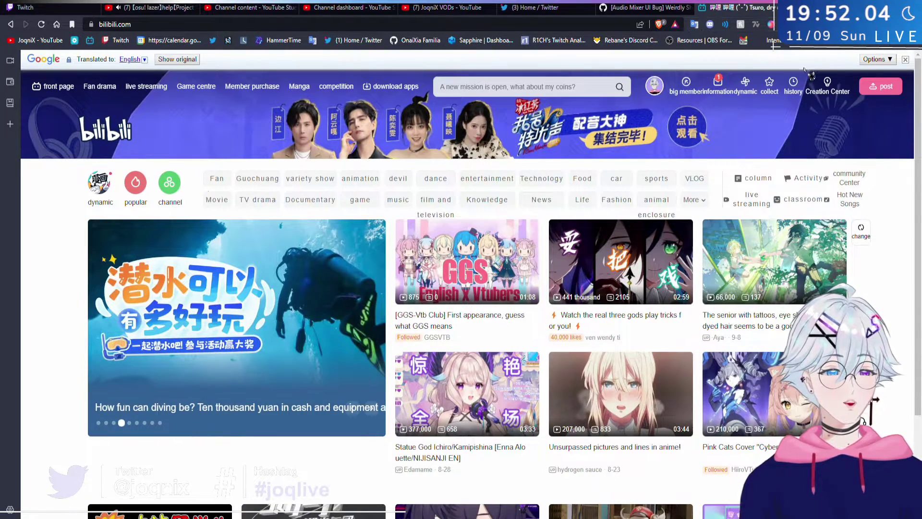
pyautogui.click(662, 107)
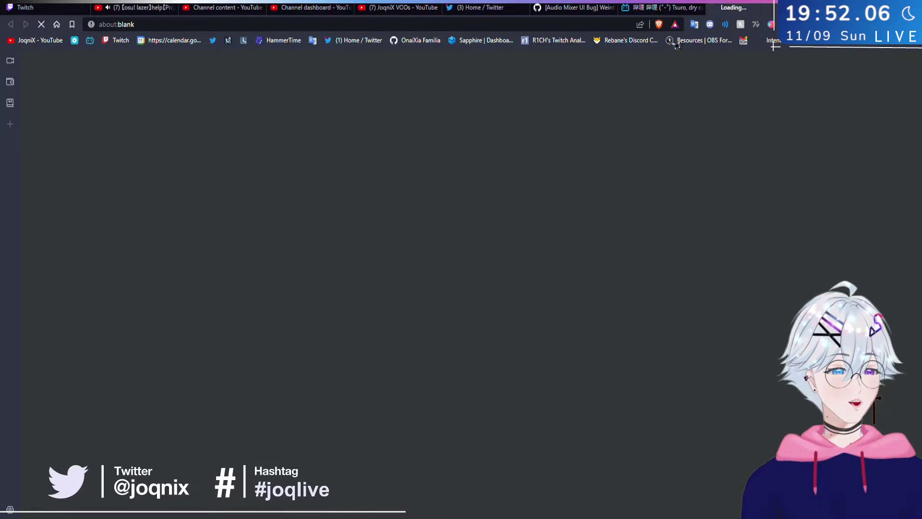
# - Switch to the personal space tab and translate it into English
pyautogui.click(669, 9)
pyautogui.click(757, 8)
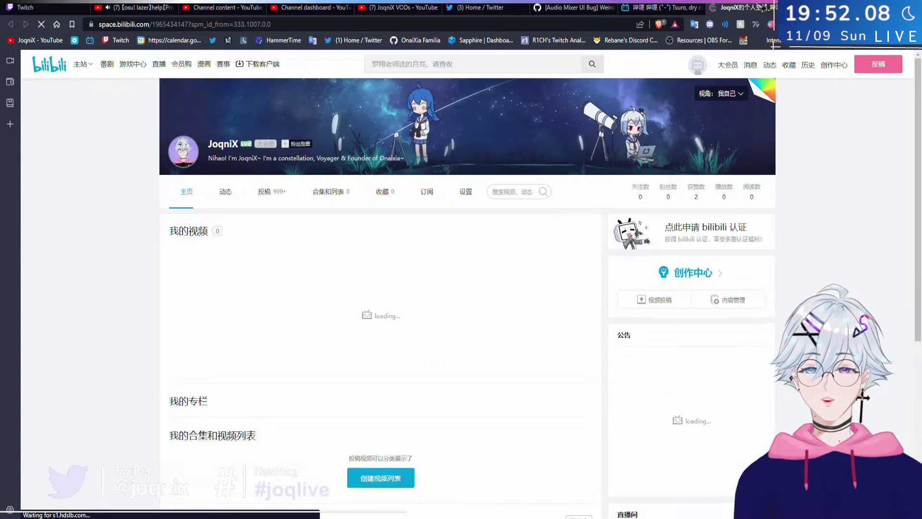
pyautogui.scroll(-10, 374, 294)
pyautogui.scroll(8, 374, 295)
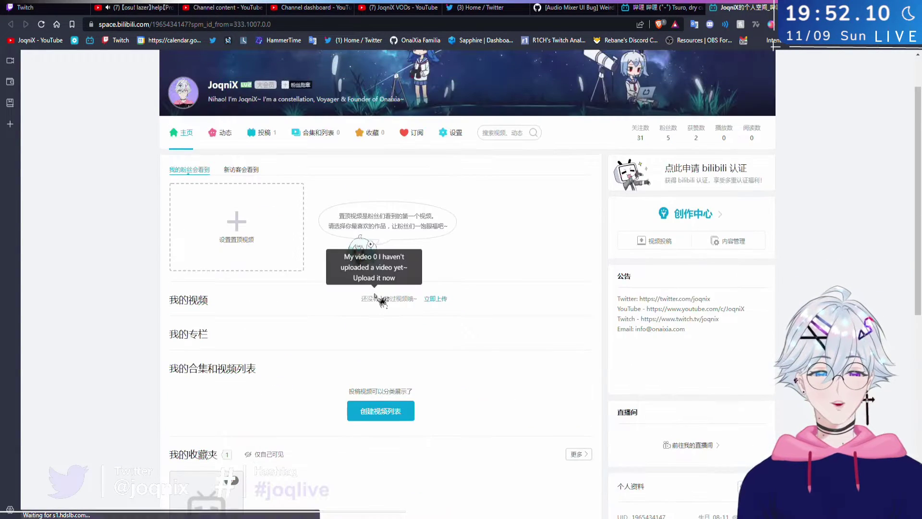
pyautogui.scroll(-1, 381, 300)
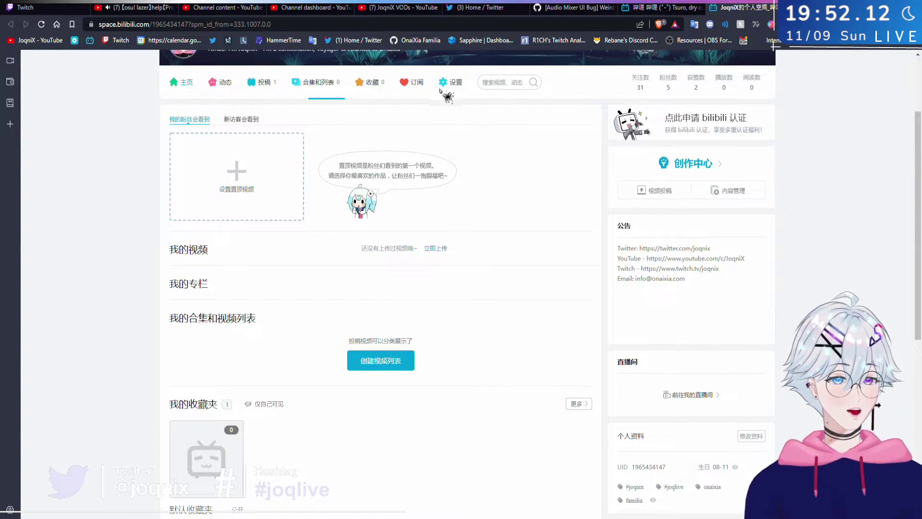
pyautogui.click(693, 24)
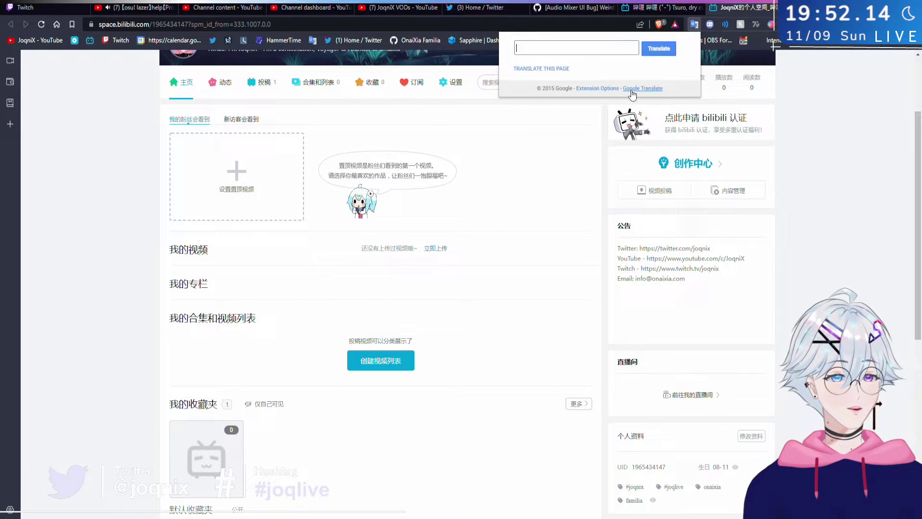
pyautogui.click(561, 72)
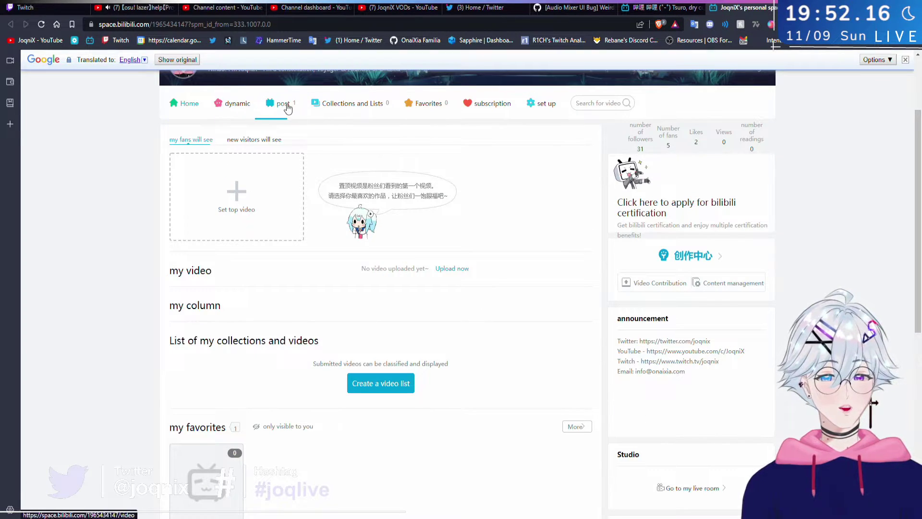
# - Look through the space's videos, albums and settings, then open the activity feed
pyautogui.click(280, 102)
pyautogui.scroll(-1, 354, 277)
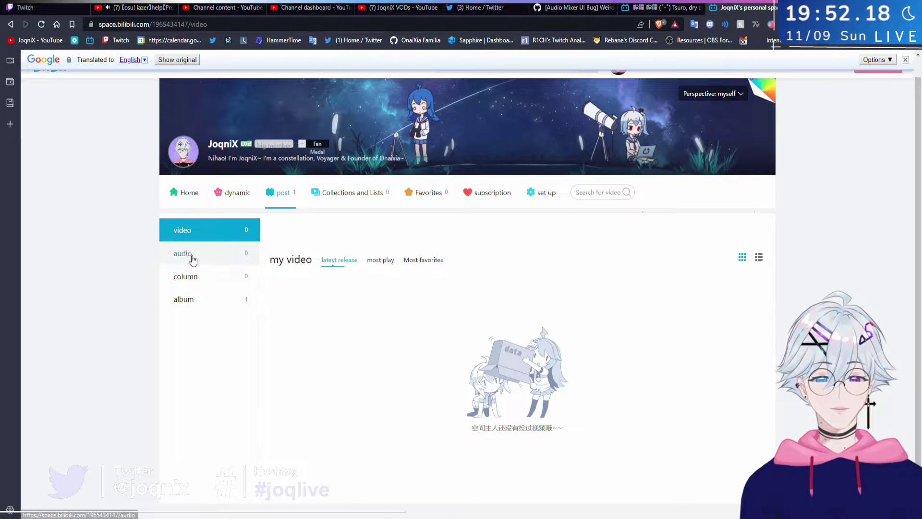
pyautogui.click(198, 305)
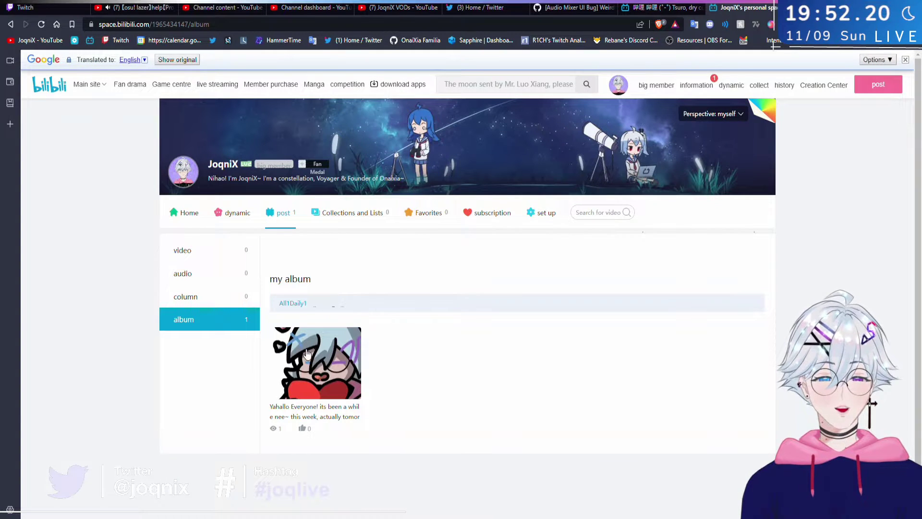
pyautogui.click(205, 250)
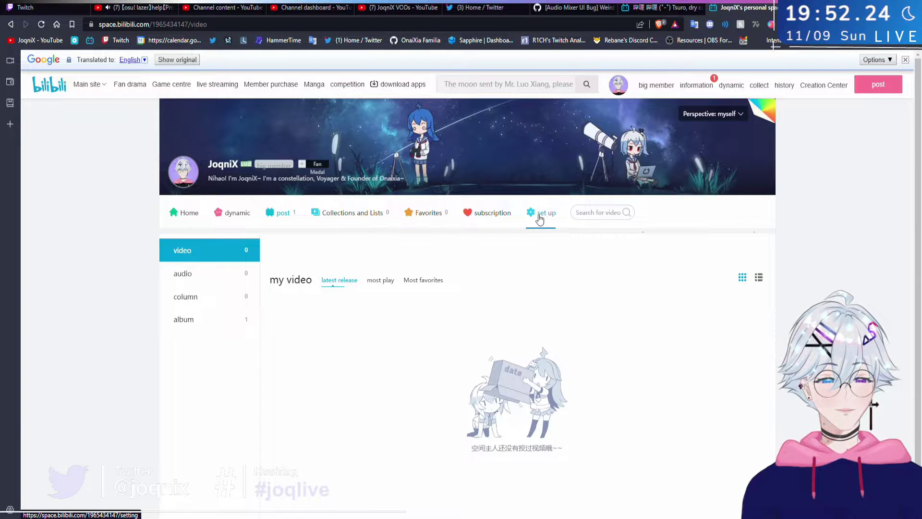
pyautogui.click(542, 215)
pyautogui.click(286, 213)
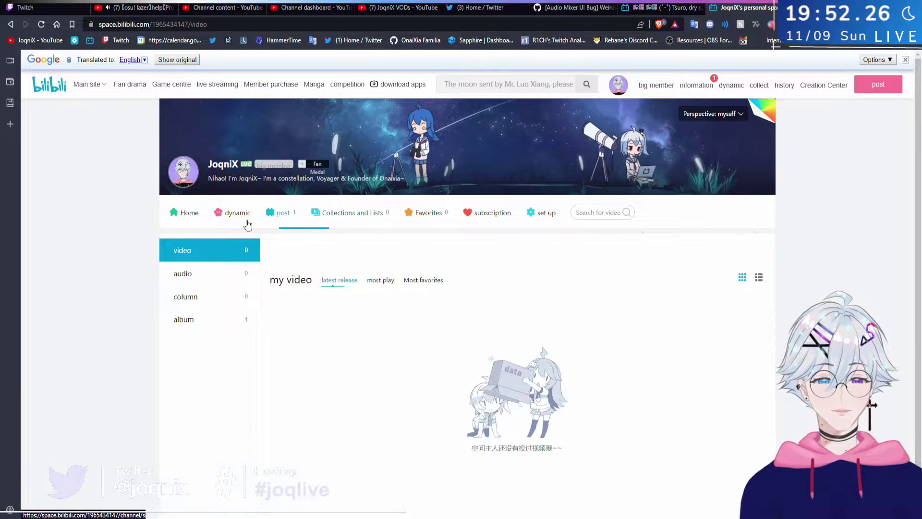
pyautogui.click(226, 214)
pyautogui.scroll(-5, 379, 331)
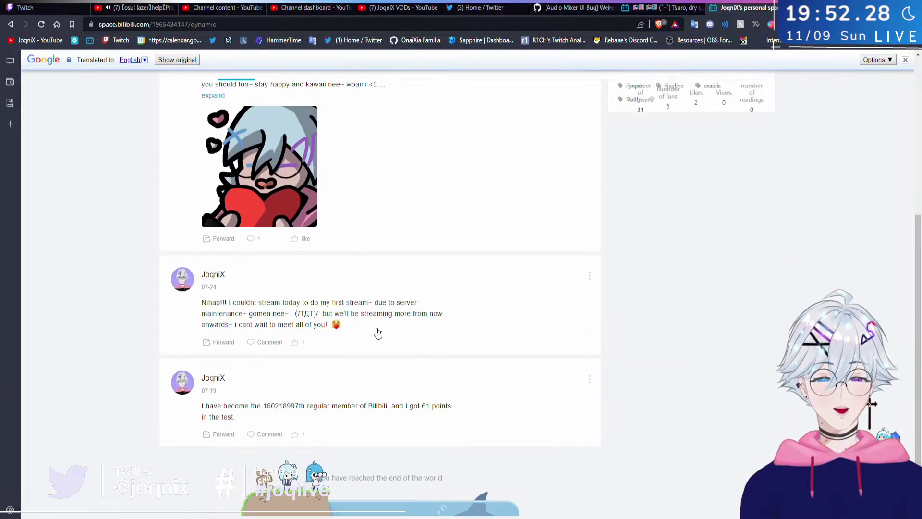
pyautogui.scroll(5, 378, 332)
pyautogui.scroll(-3, 379, 330)
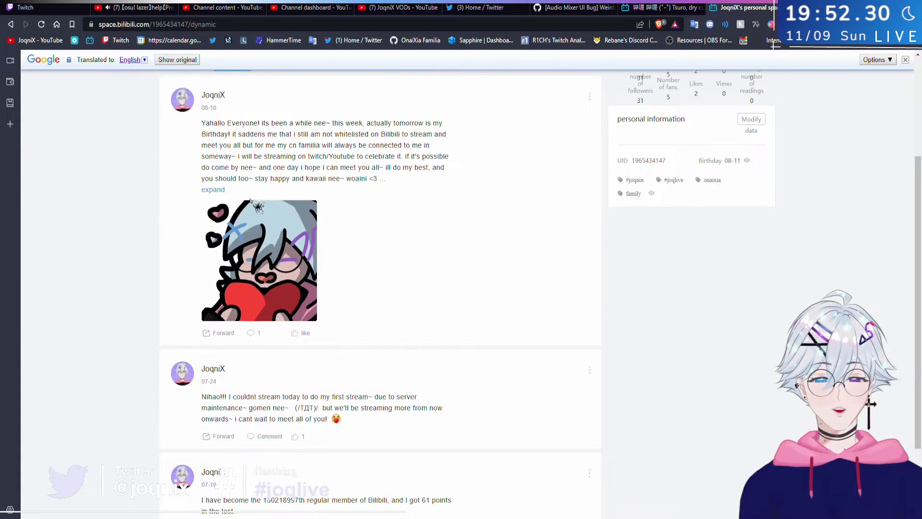
# - Expand the birthday post and select its Twitch countdown link
pyautogui.click(214, 188)
pyautogui.scroll(-1, 351, 278)
pyautogui.scroll(-2, 351, 278)
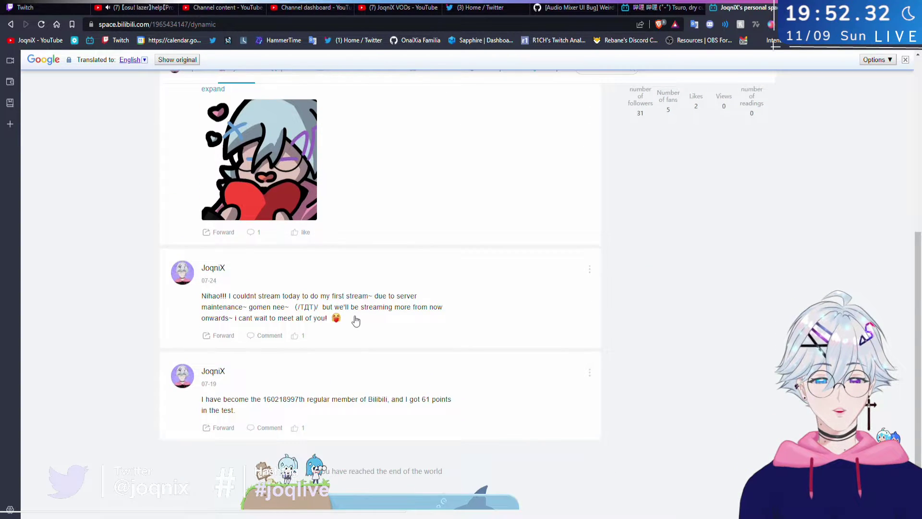
pyautogui.scroll(5, 355, 321)
pyautogui.scroll(1, 355, 320)
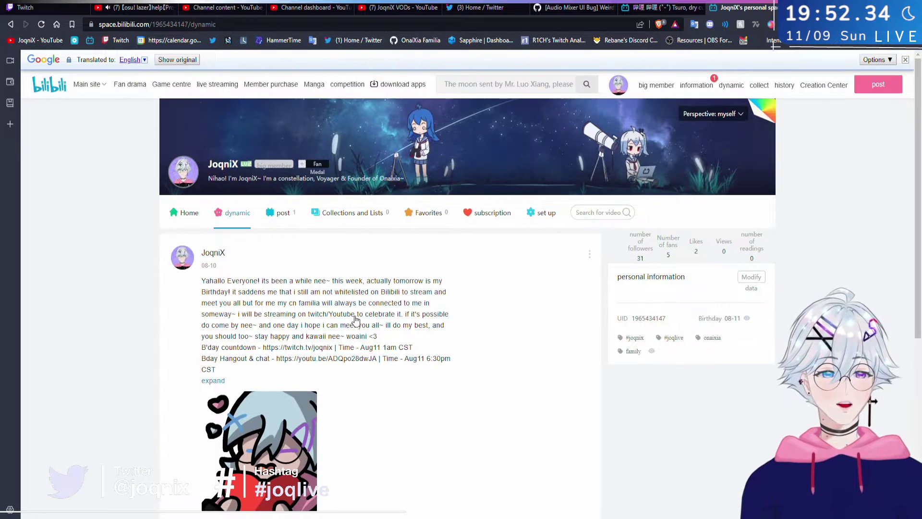
pyautogui.moveTo(356, 319)
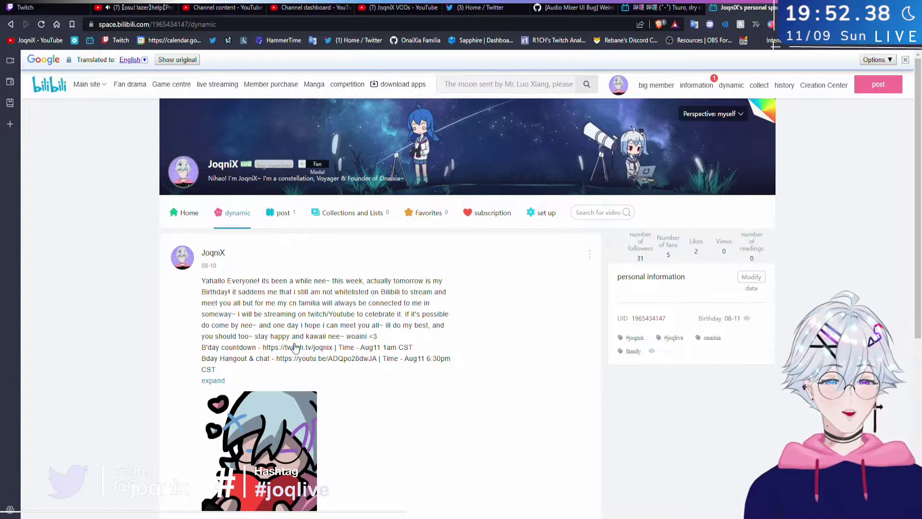
pyautogui.scroll(-2, 278, 366)
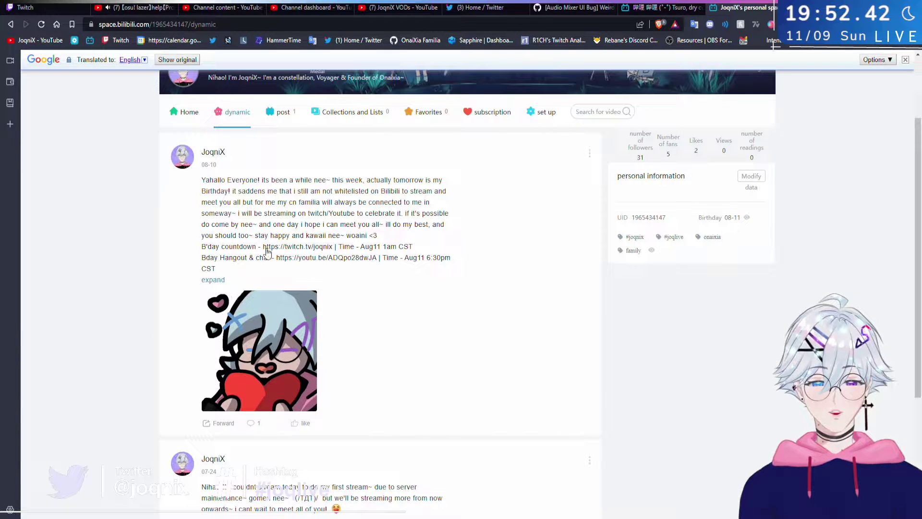
pyautogui.moveTo(244, 250); pyautogui.dragTo(335, 253)
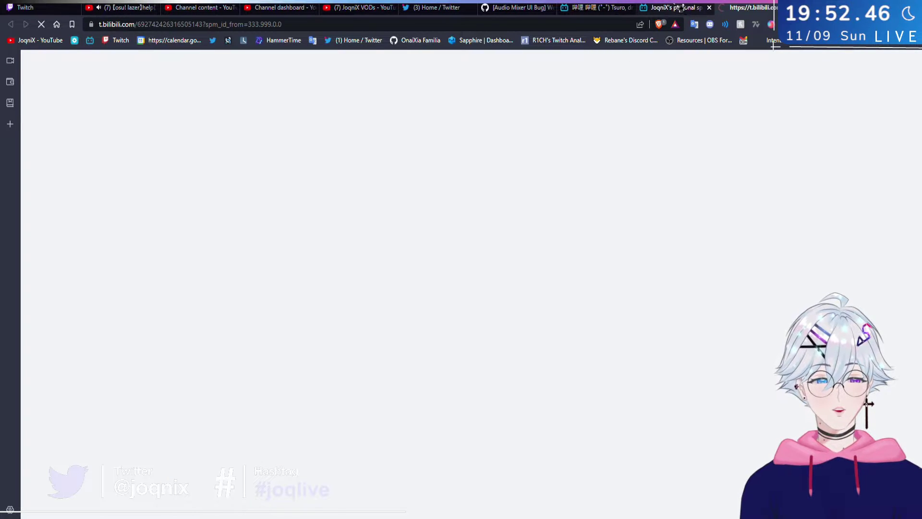
# - Open the birthday post on its own page and select the YouTube hangout link and time
pyautogui.click(683, 8)
pyautogui.moveTo(274, 259); pyautogui.dragTo(323, 192)
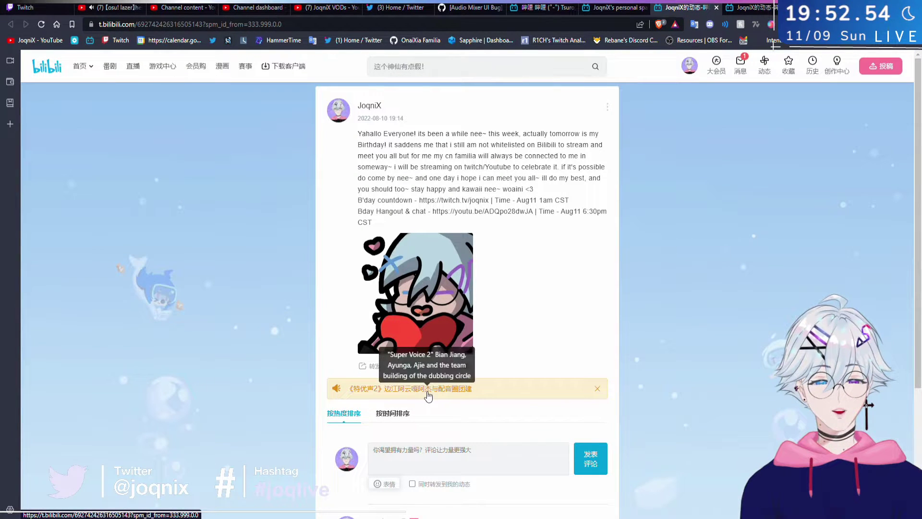
pyautogui.scroll(-4, 432, 384)
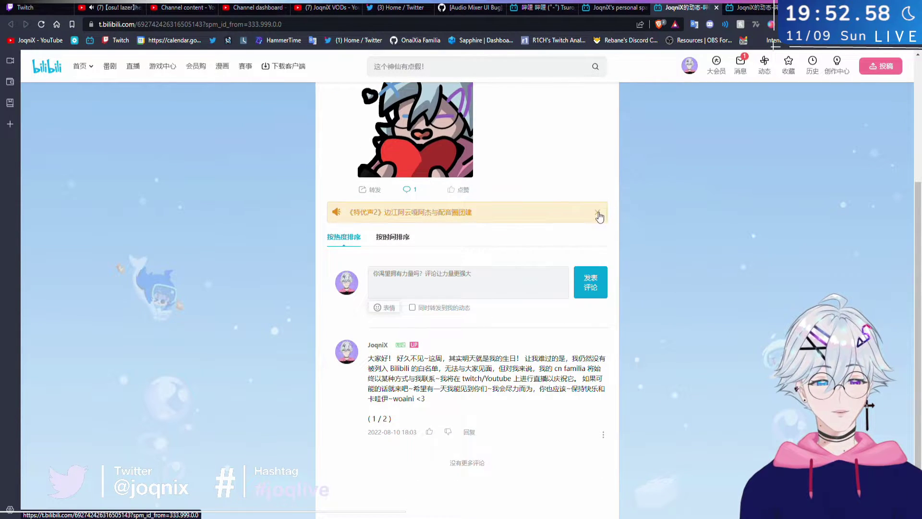
# - Dismiss the announcement banner above the comments and open a new browser tab
pyautogui.click(597, 212)
pyautogui.scroll(3, 582, 240)
pyautogui.scroll(1, 557, 253)
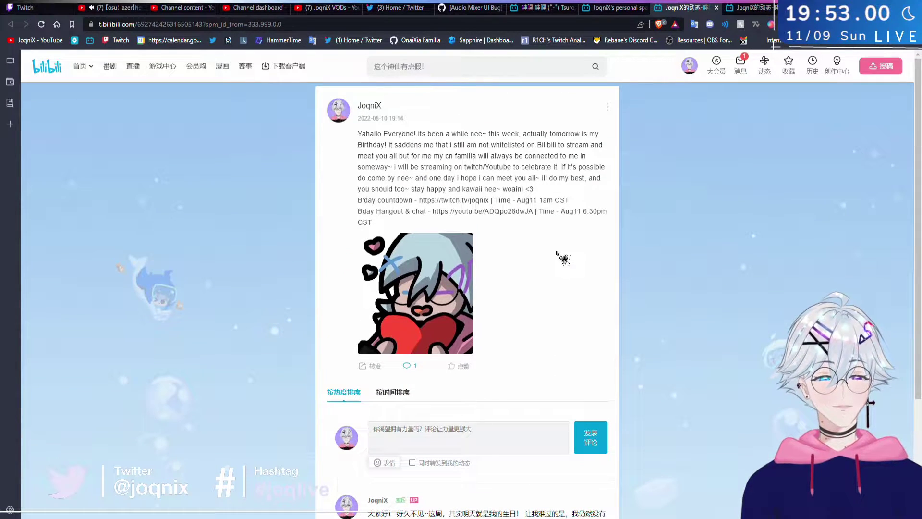
pyautogui.scroll(-3, 556, 251)
pyautogui.scroll(3, 554, 254)
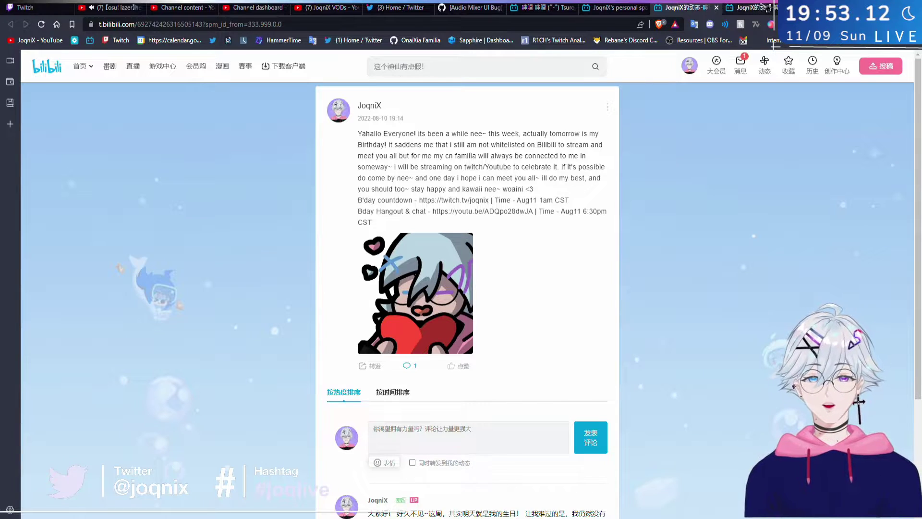
pyautogui.hotkey('ctrl', 't')
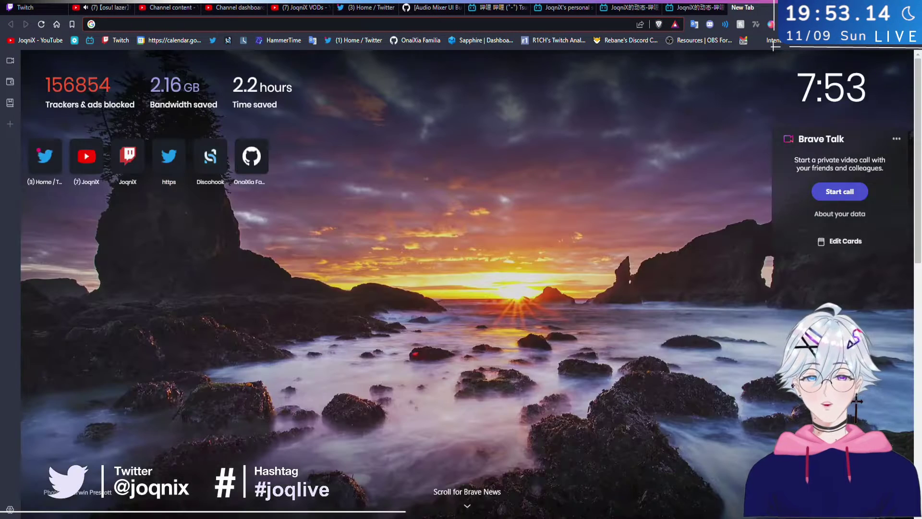
# - Enter 'red' in the address bar and load the r/OnaiXiaFamilia suggestion
pyautogui.write('RE')
pyautogui.write('S')
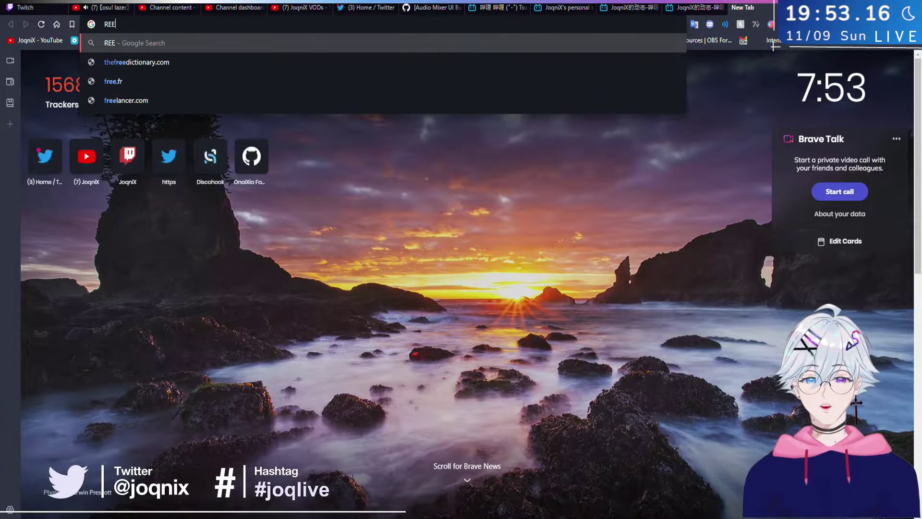
pyautogui.press('BackSpace')
pyautogui.write('D')
pyautogui.press('Up')
pyautogui.press('Up')
pyautogui.press('Return')
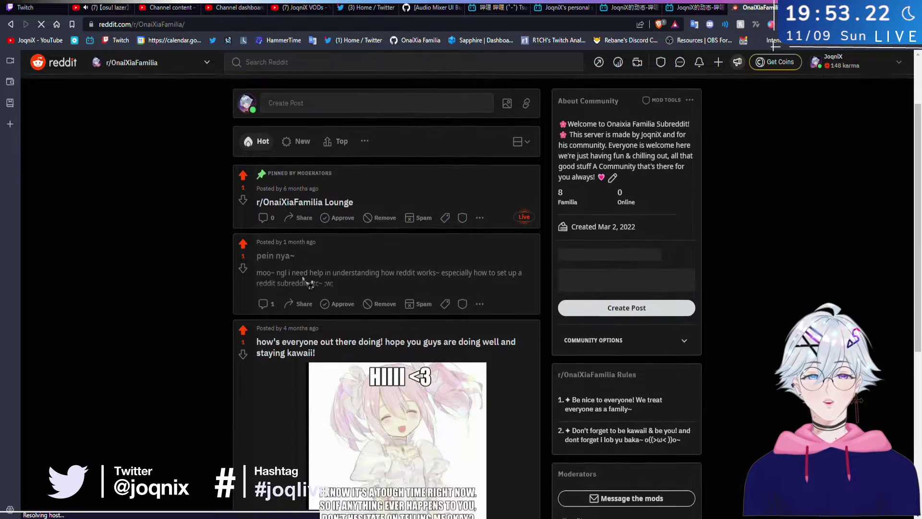
pyautogui.scroll(-10, 304, 281)
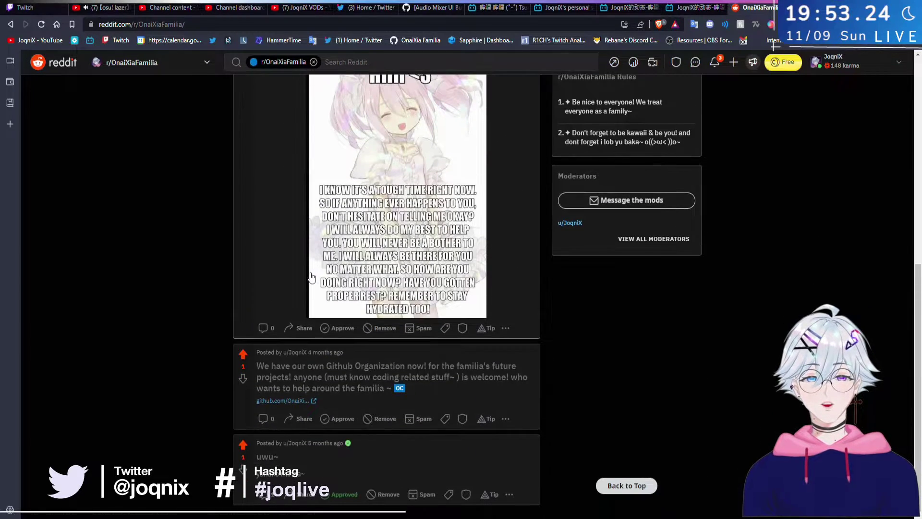
pyautogui.scroll(7, 312, 277)
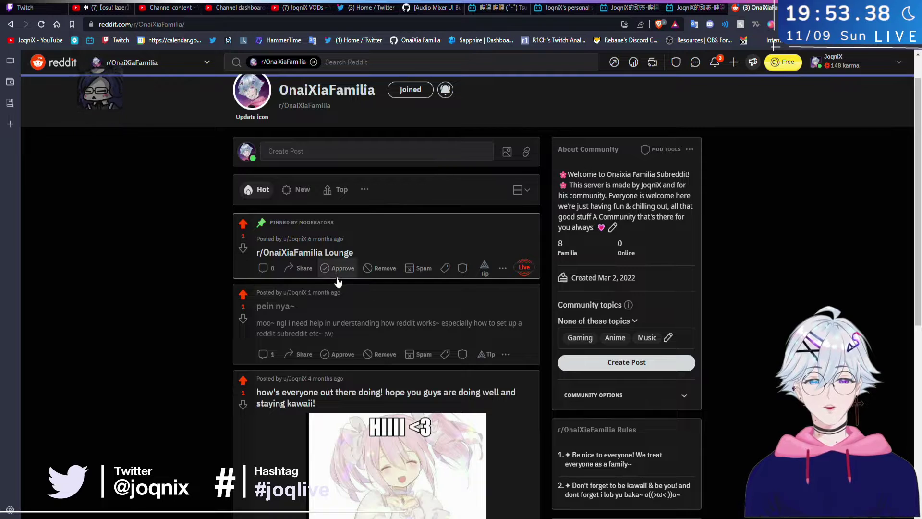
pyautogui.scroll(-2, 336, 280)
pyautogui.scroll(3, 336, 279)
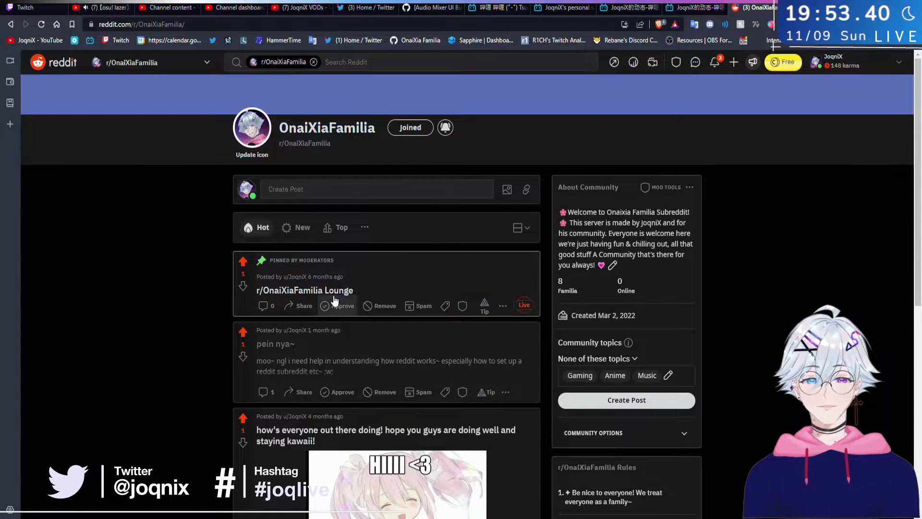
pyautogui.click(719, 63)
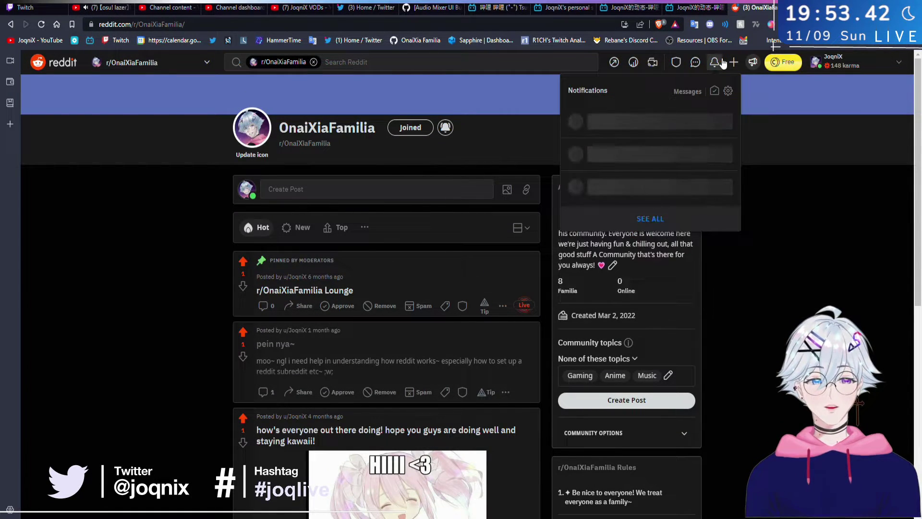
pyautogui.click(721, 63)
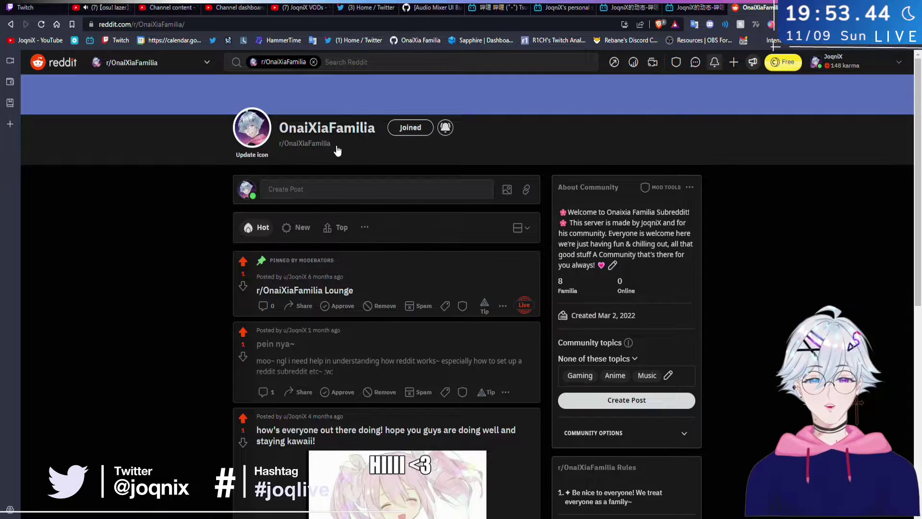
pyautogui.moveTo(308, 131); pyautogui.dragTo(316, 131)
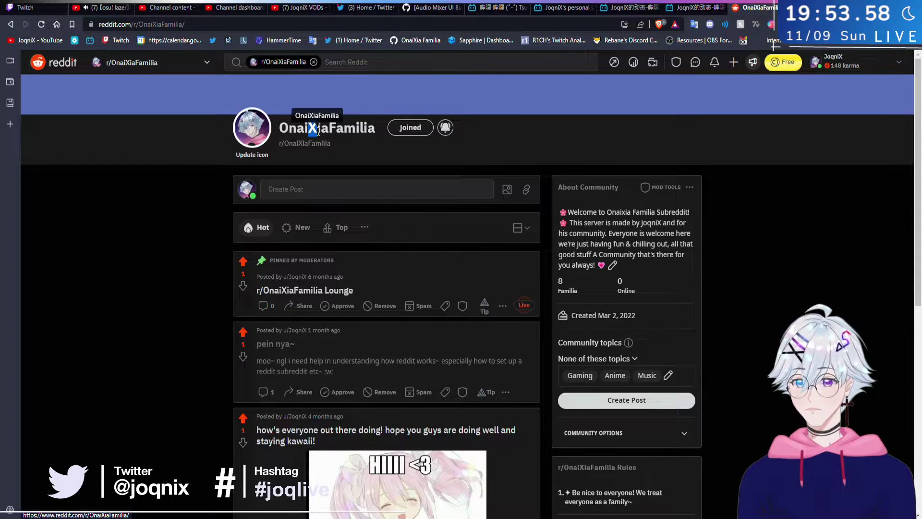
pyautogui.doubleClick(317, 131)
pyautogui.click(311, 129)
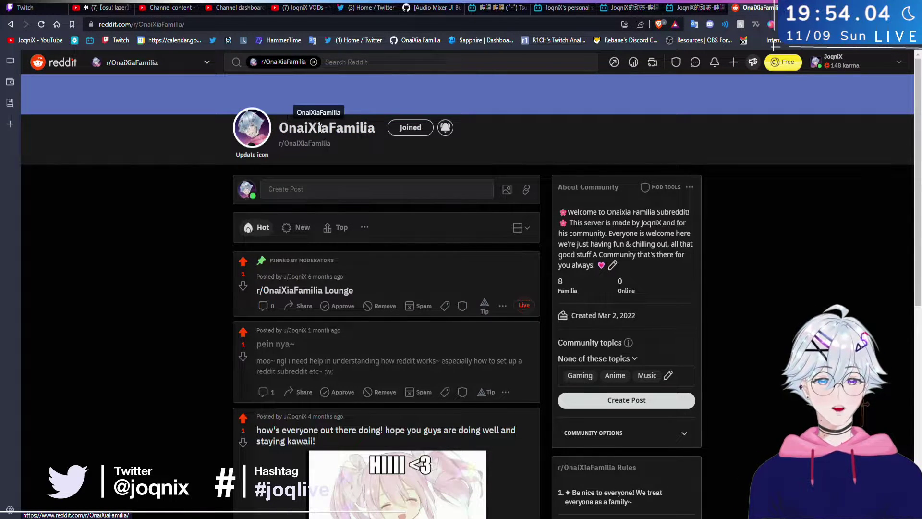
pyautogui.moveTo(318, 123); pyautogui.dragTo(312, 122)
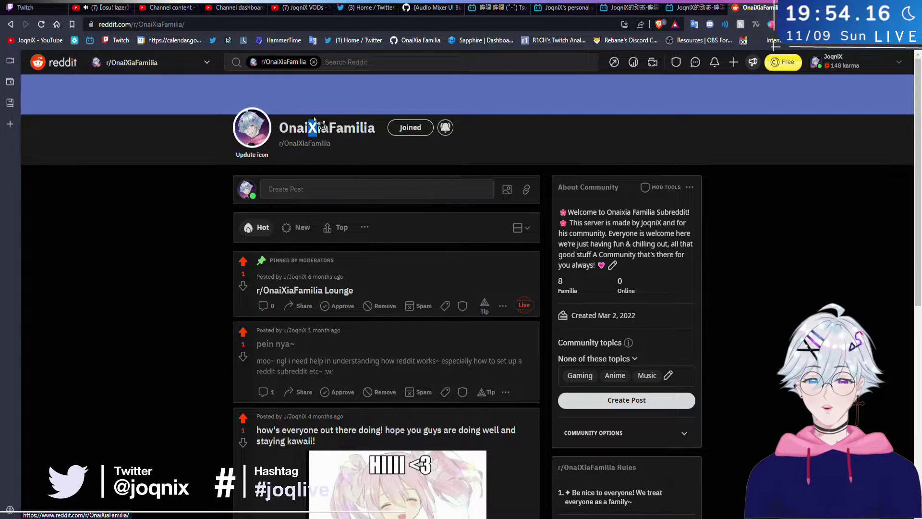
pyautogui.moveTo(281, 130); pyautogui.dragTo(383, 131)
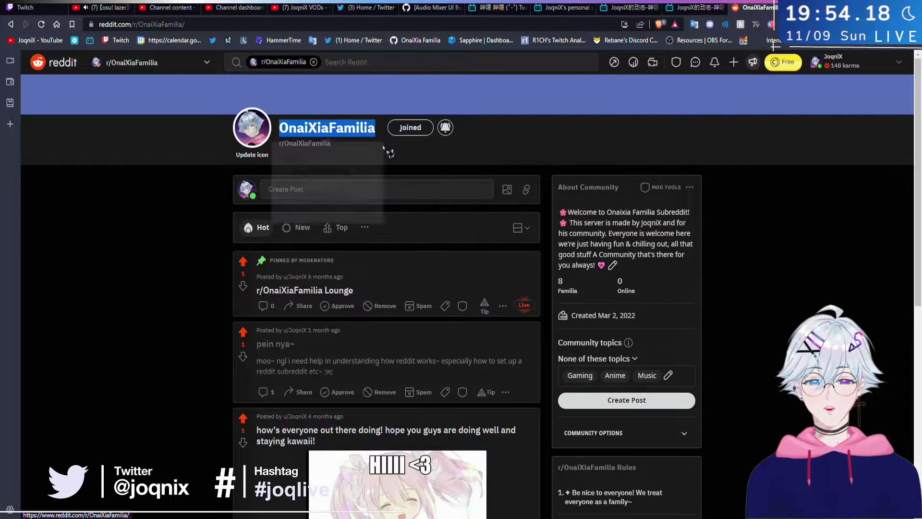
pyautogui.click(434, 155)
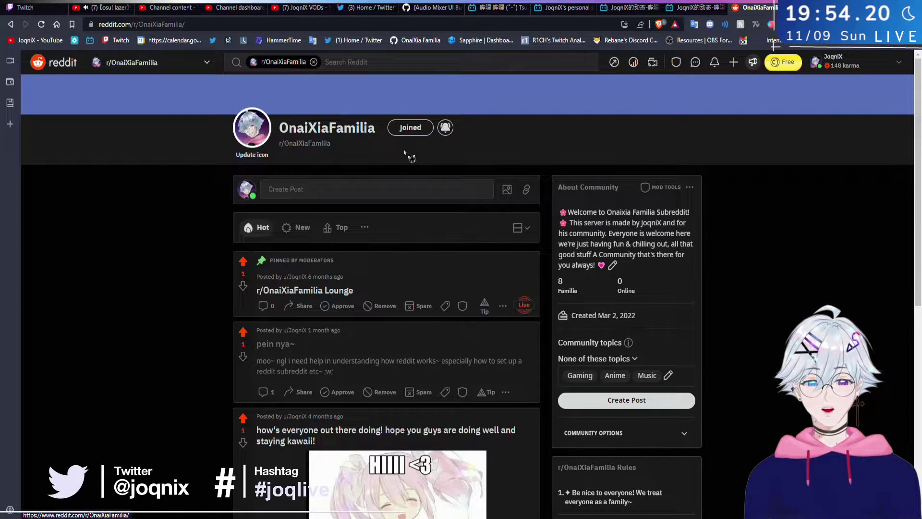
pyautogui.scroll(-8, 404, 152)
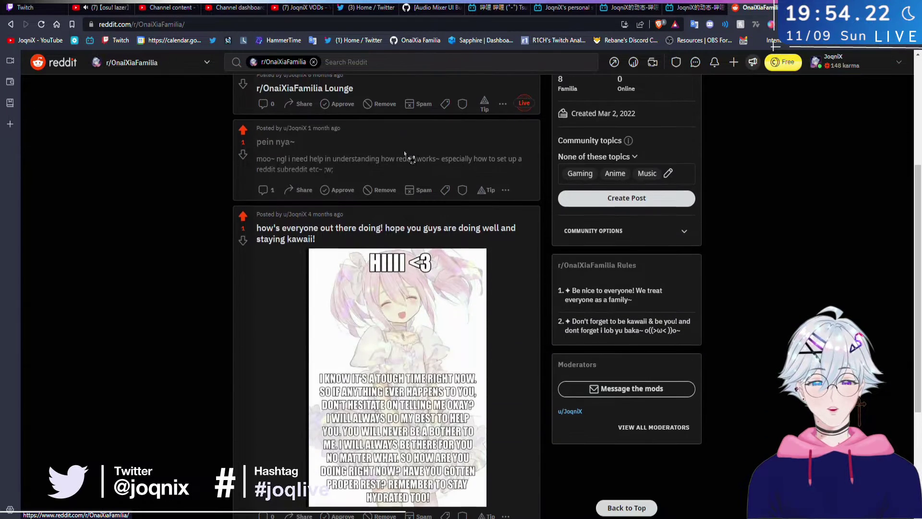
pyautogui.scroll(8, 404, 154)
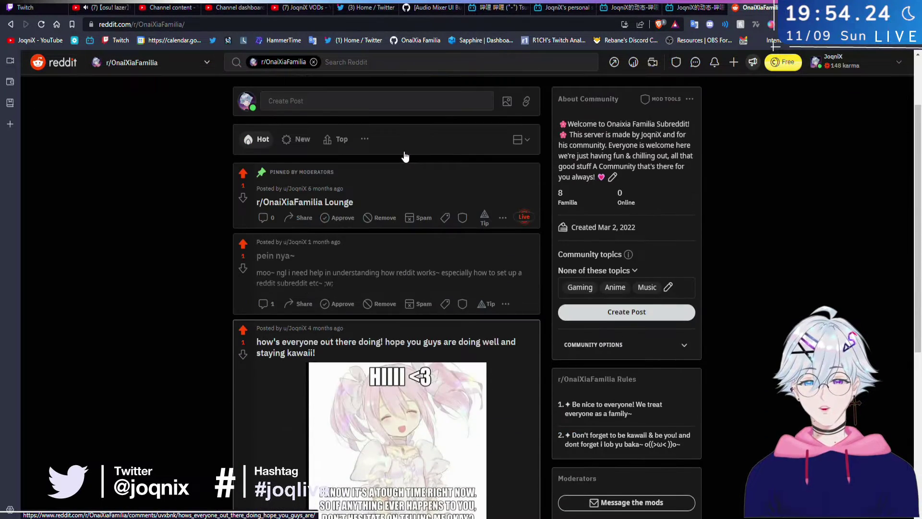
pyautogui.moveTo(197, 25); pyautogui.dragTo(164, 27)
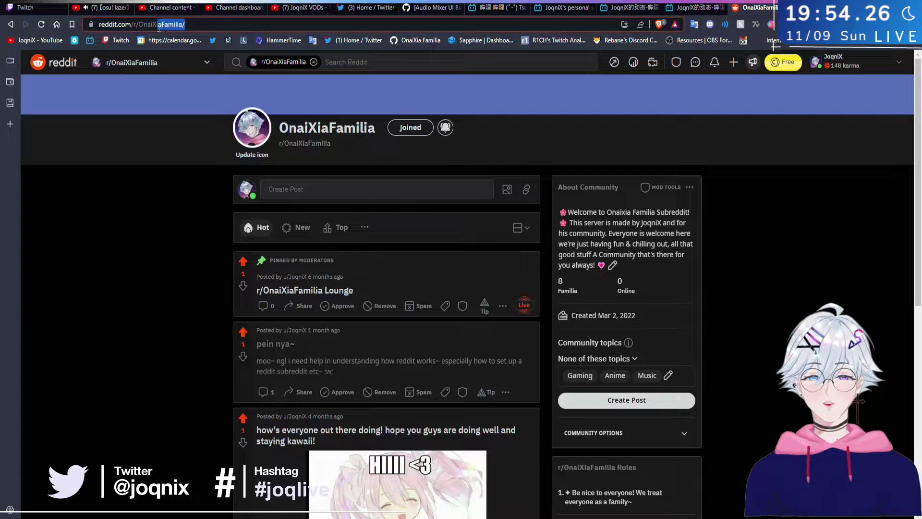
pyautogui.press('BackSpace')
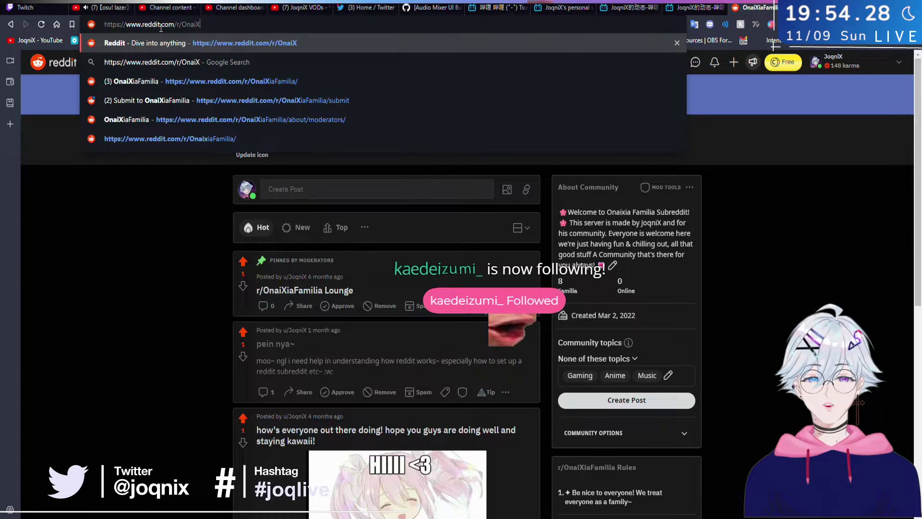
pyautogui.press('Return')
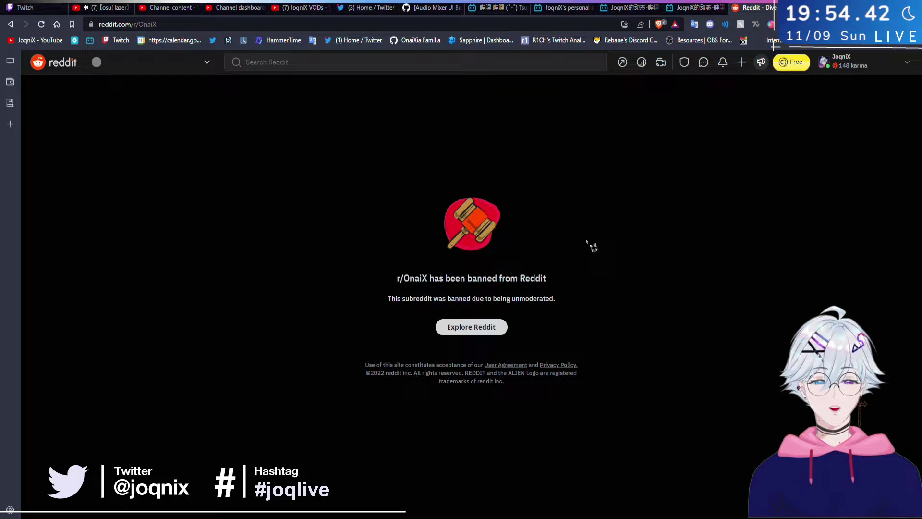
pyautogui.click(11, 24)
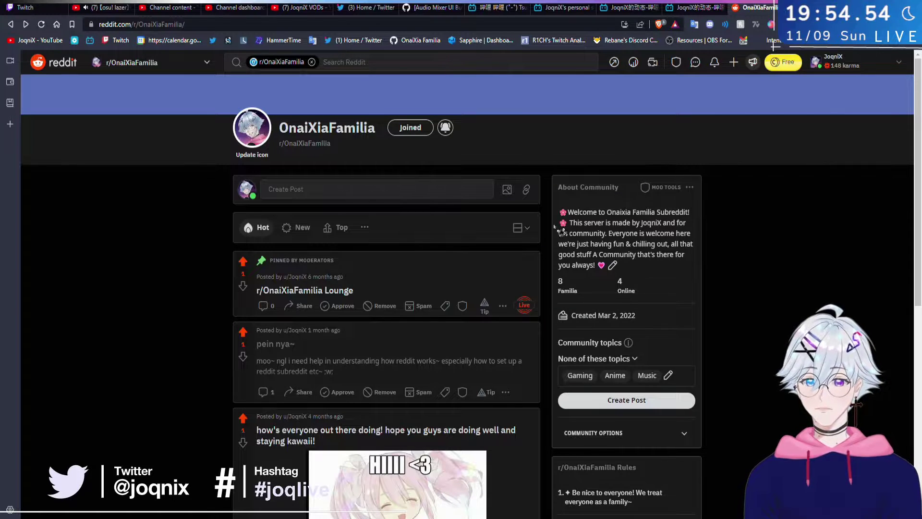
# - Start a new r/OnaiXiaFamilia post, show its flair list, and click into the text body
pyautogui.scroll(-8, 559, 232)
pyautogui.scroll(8, 557, 329)
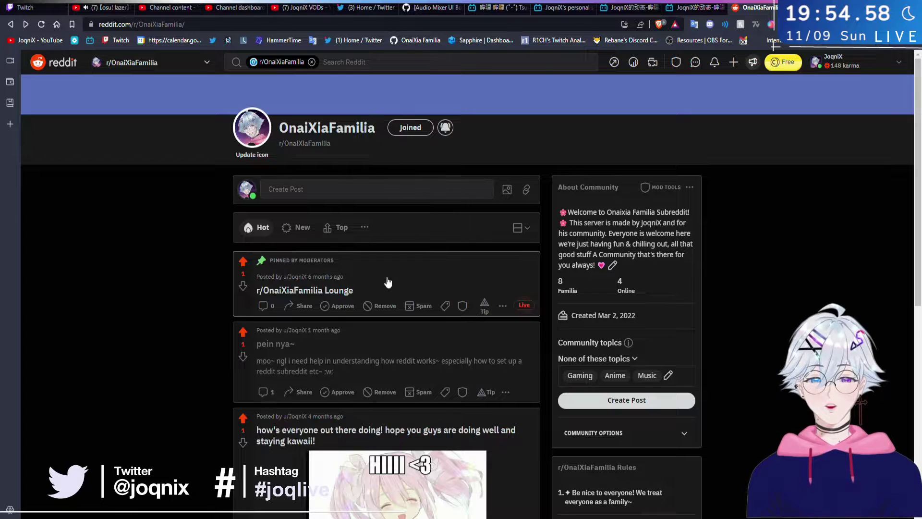
pyautogui.click(295, 194)
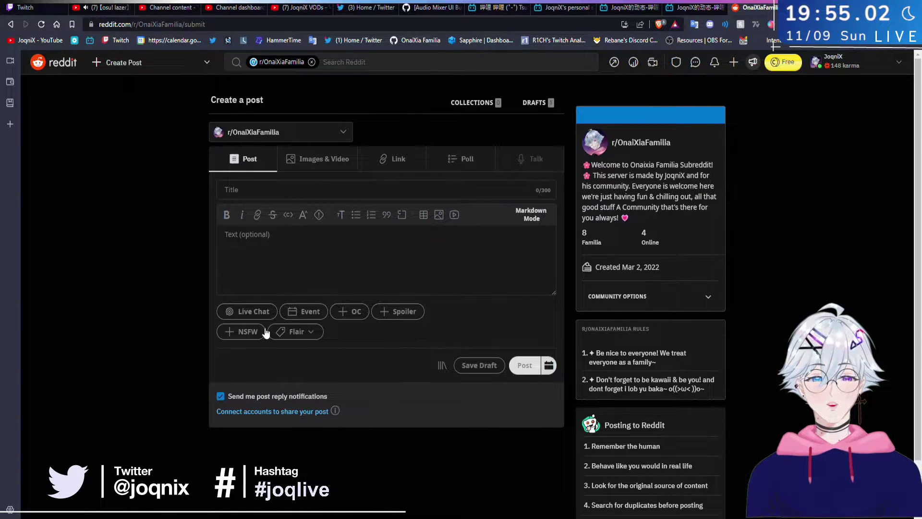
pyautogui.click(316, 337)
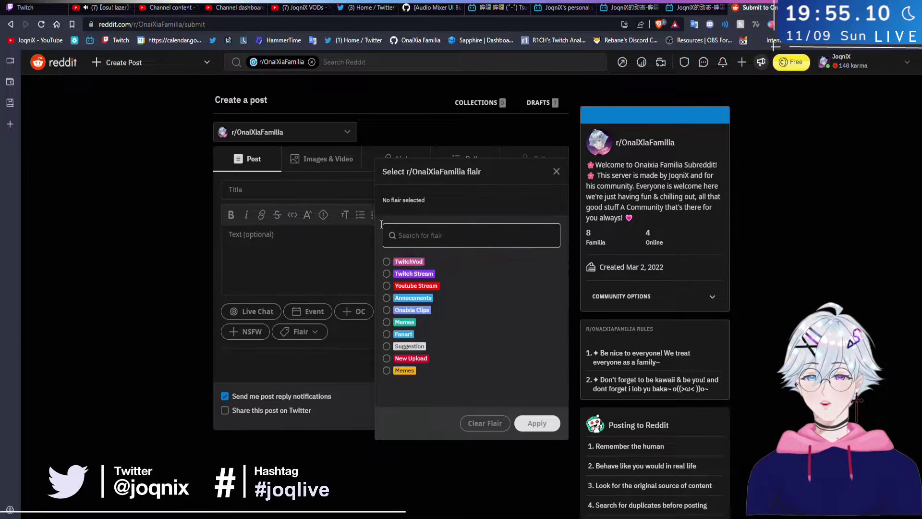
pyautogui.click(331, 265)
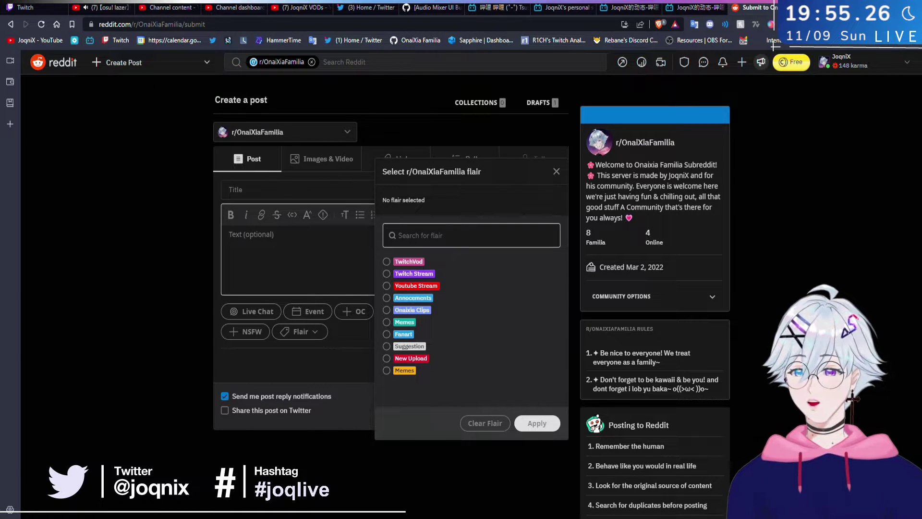
# - Pan and zoom around the artboard to frame the stream schedule's day column
pyautogui.hotkey('ctrl', 't')
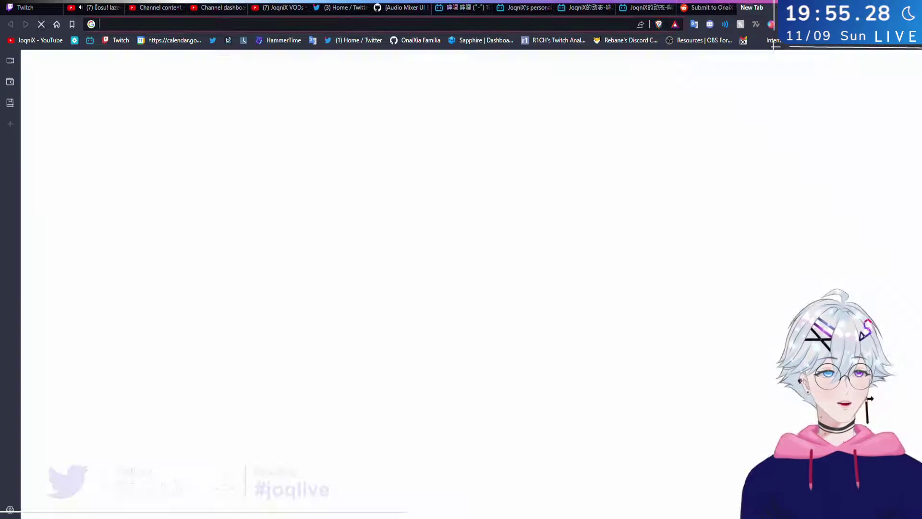
pyautogui.hotkey('alt', 'Tab')
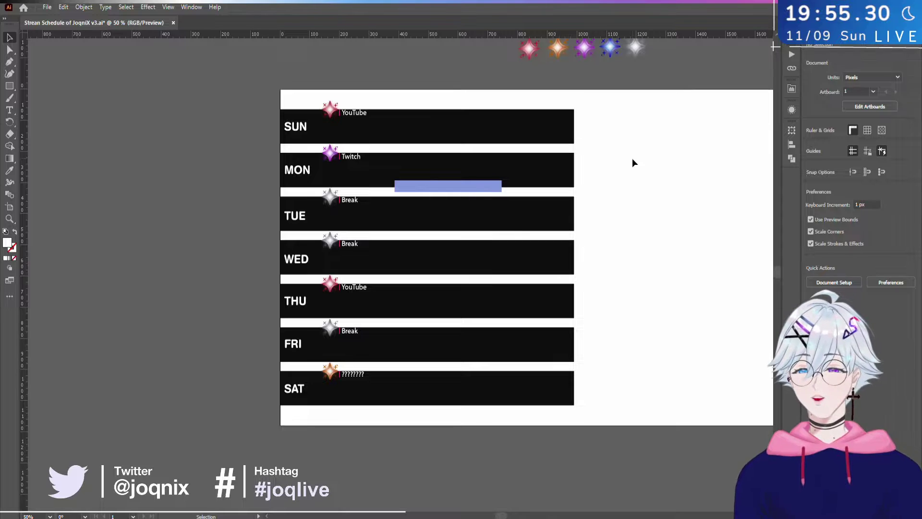
pyautogui.moveTo(632, 158); pyautogui.dragTo(468, 148)
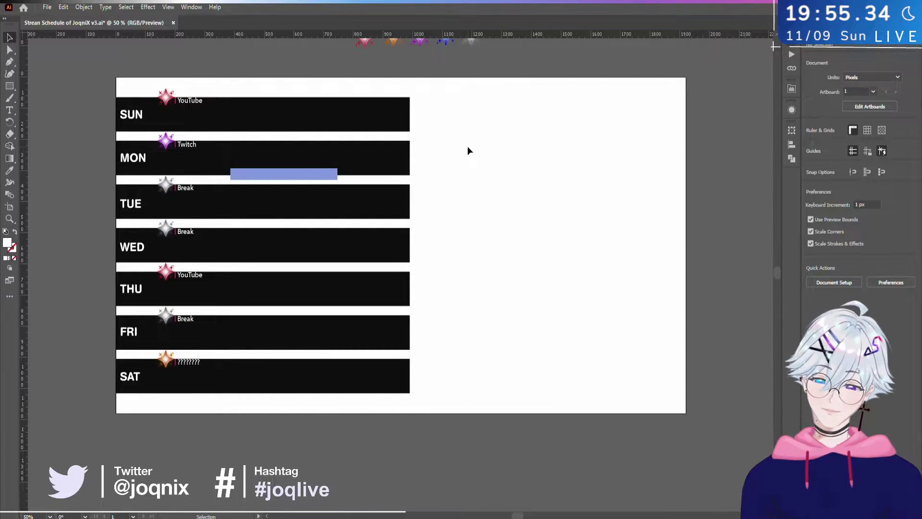
pyautogui.moveTo(469, 147); pyautogui.dragTo(500, 151)
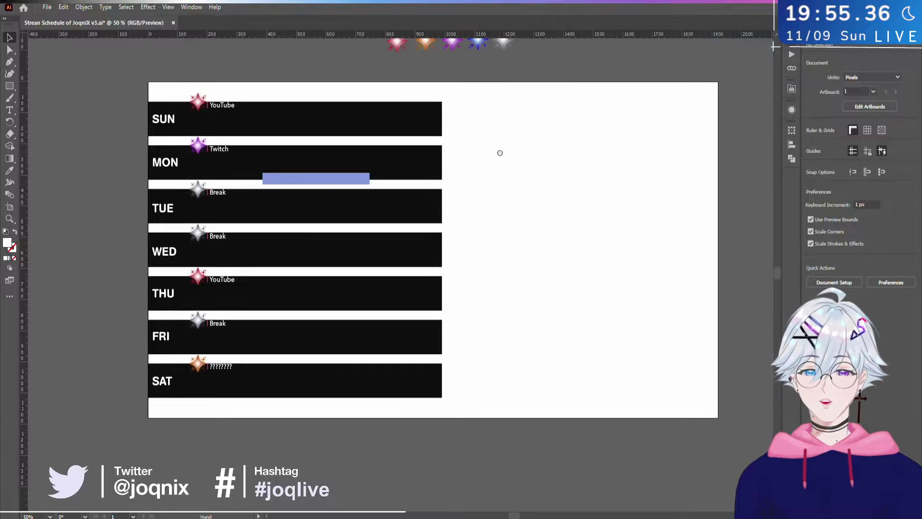
pyautogui.scroll(1, 460, 164)
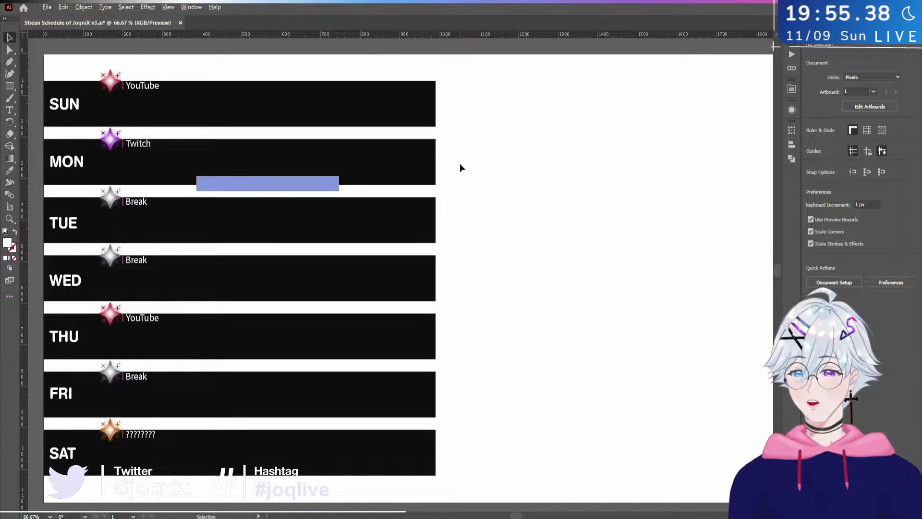
pyautogui.scroll(-1, 460, 163)
pyautogui.moveTo(457, 165); pyautogui.dragTo(508, 154)
pyautogui.scroll(1, 508, 154)
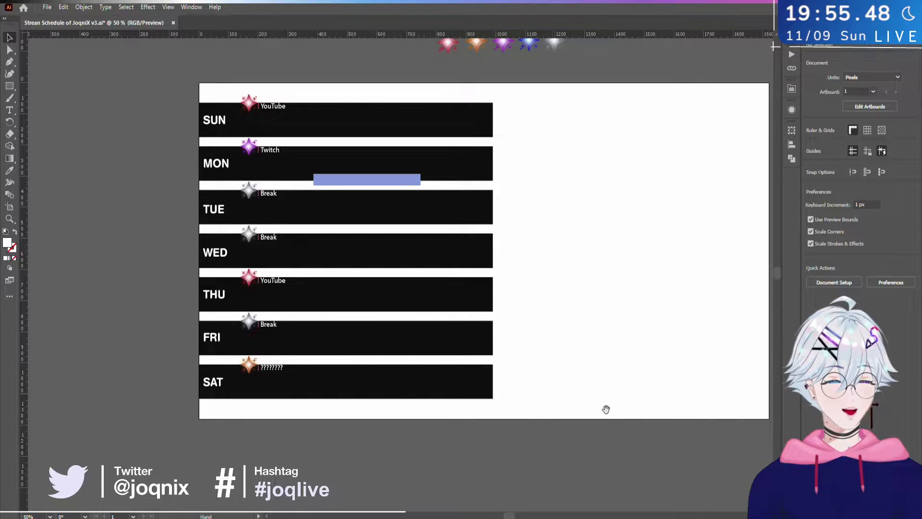
pyautogui.moveTo(605, 408); pyautogui.dragTo(563, 427)
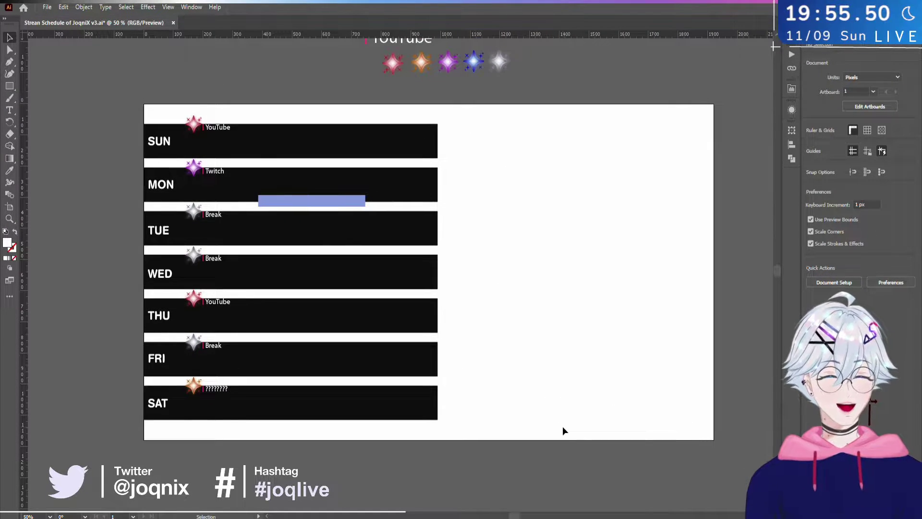
pyautogui.scroll(1, 562, 426)
pyautogui.scroll(-1, 563, 427)
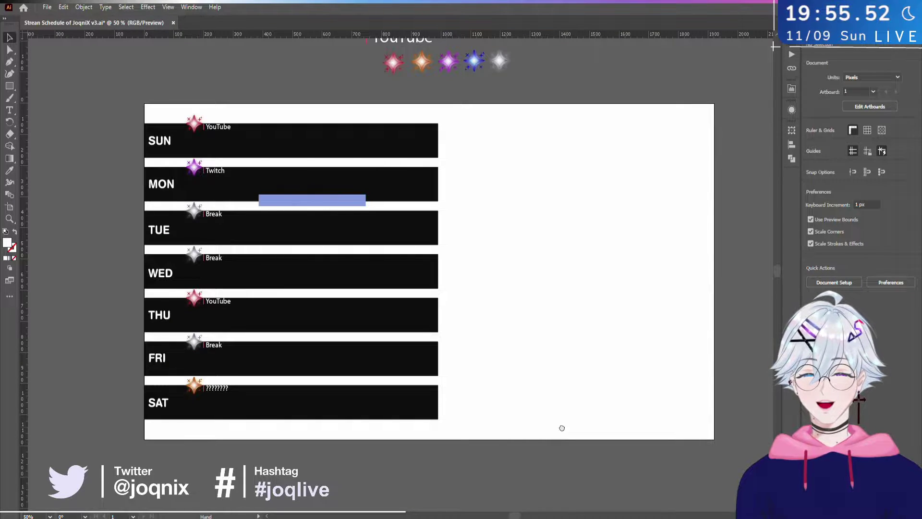
pyautogui.moveTo(562, 427); pyautogui.dragTo(535, 420)
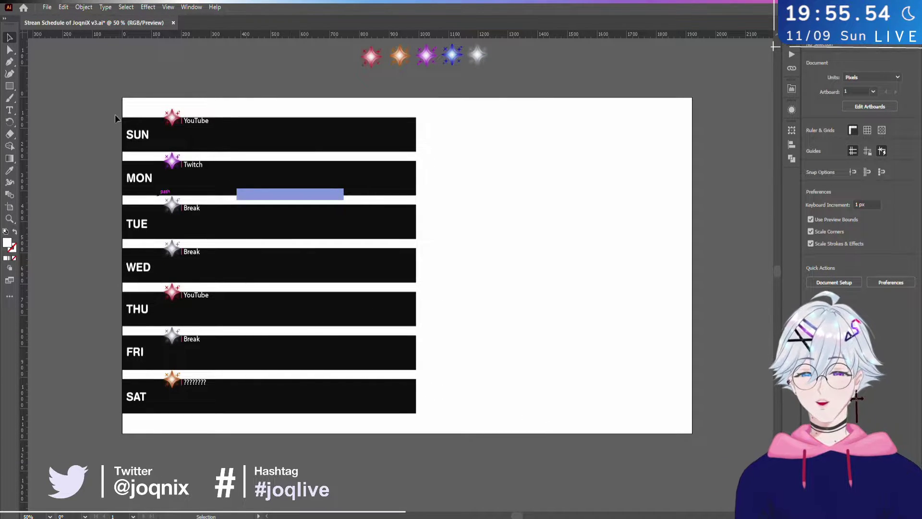
# - Marquee-select the seven SUN–SAT day labels, briefly isolating the FRI label
pyautogui.moveTo(115, 119); pyautogui.dragTo(157, 417)
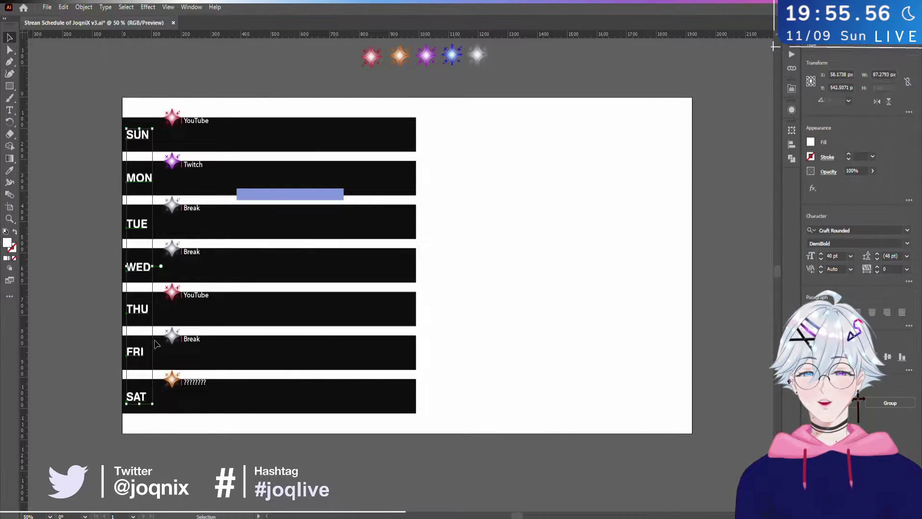
pyautogui.moveTo(221, 321); pyautogui.dragTo(107, 357)
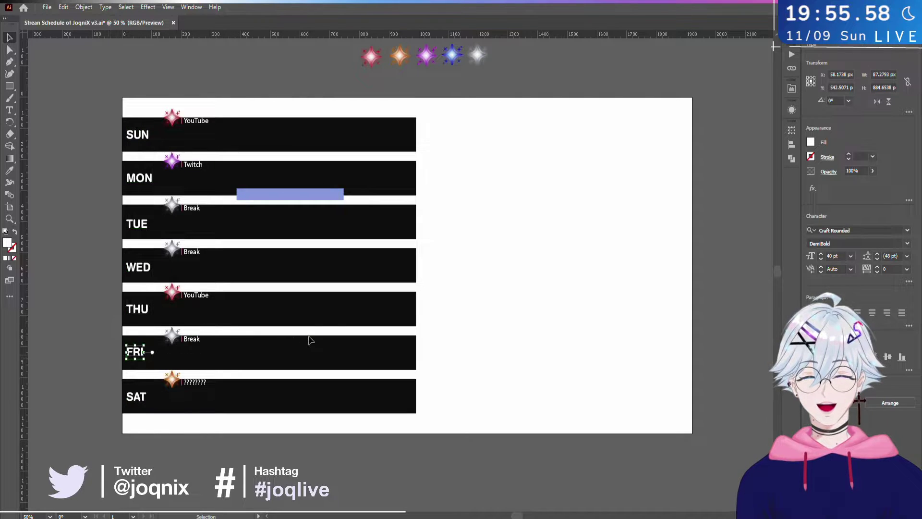
pyautogui.click(308, 336)
pyautogui.moveTo(24, 91); pyautogui.dragTo(162, 453)
pyautogui.click(221, 411)
pyautogui.moveTo(105, 105); pyautogui.dragTo(160, 431)
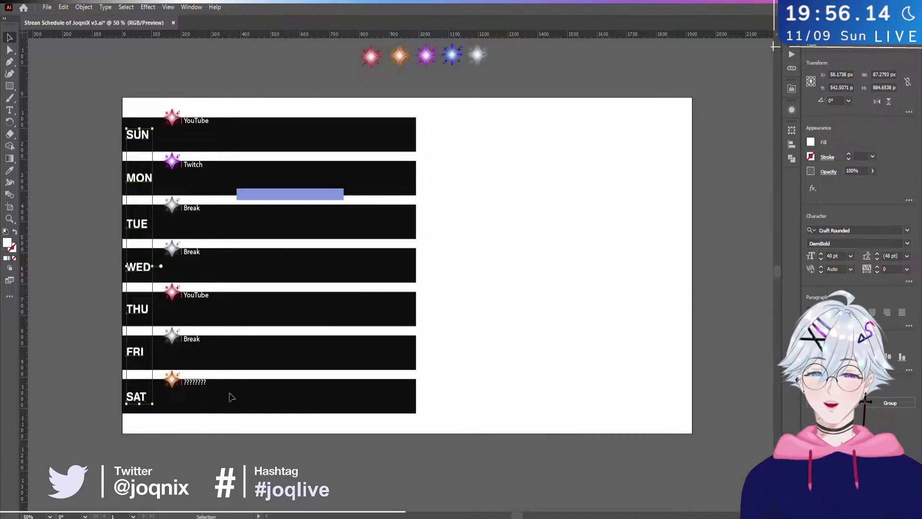
# - Reframe the view, reselect the SUN–SAT labels, then bring Brave to the front
pyautogui.moveTo(278, 368); pyautogui.dragTo(295, 368)
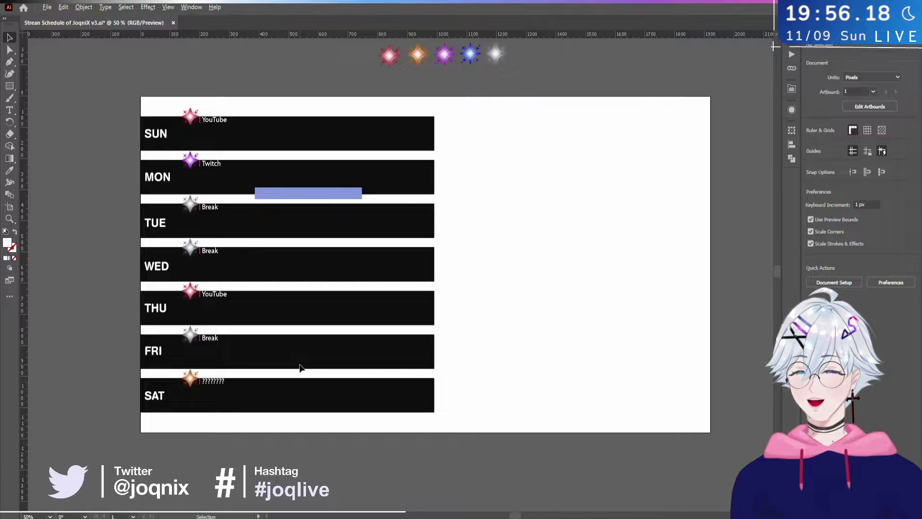
pyautogui.scroll(1, 299, 368)
pyautogui.scroll(-2, 299, 368)
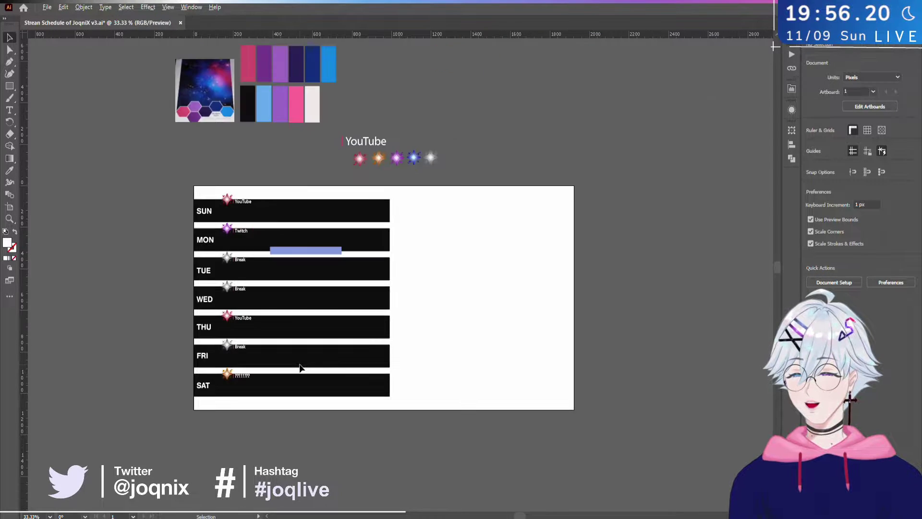
pyautogui.scroll(1, 299, 368)
pyautogui.moveTo(306, 362); pyautogui.dragTo(310, 395)
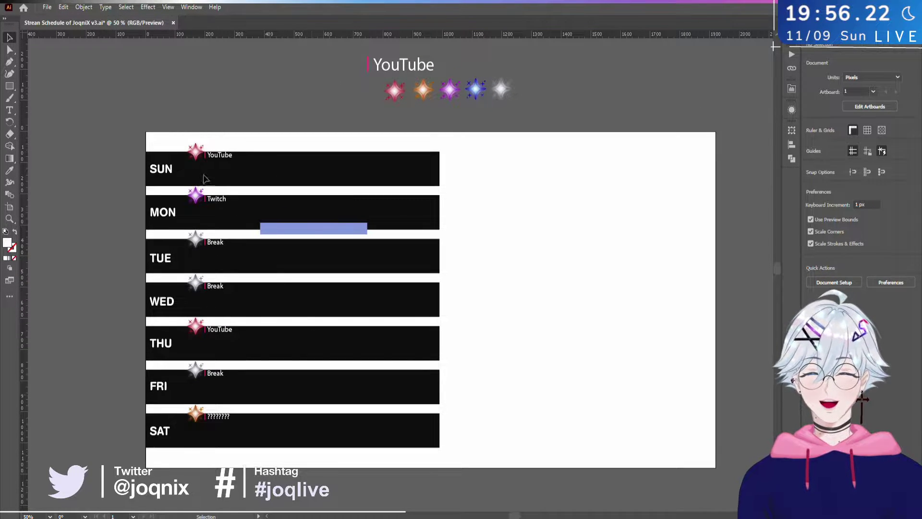
pyautogui.moveTo(173, 391); pyautogui.dragTo(177, 469)
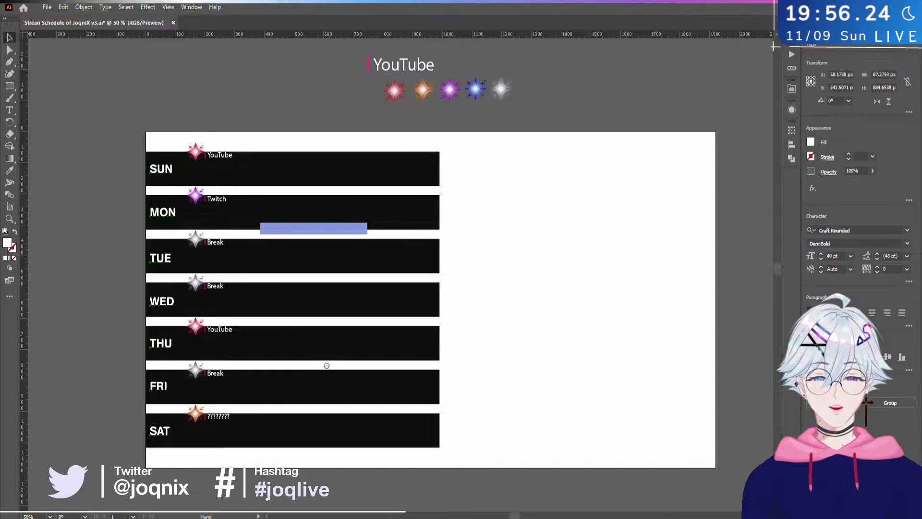
pyautogui.moveTo(329, 369); pyautogui.dragTo(314, 367)
pyautogui.click(427, 350)
pyautogui.moveTo(98, 128); pyautogui.dragTo(173, 463)
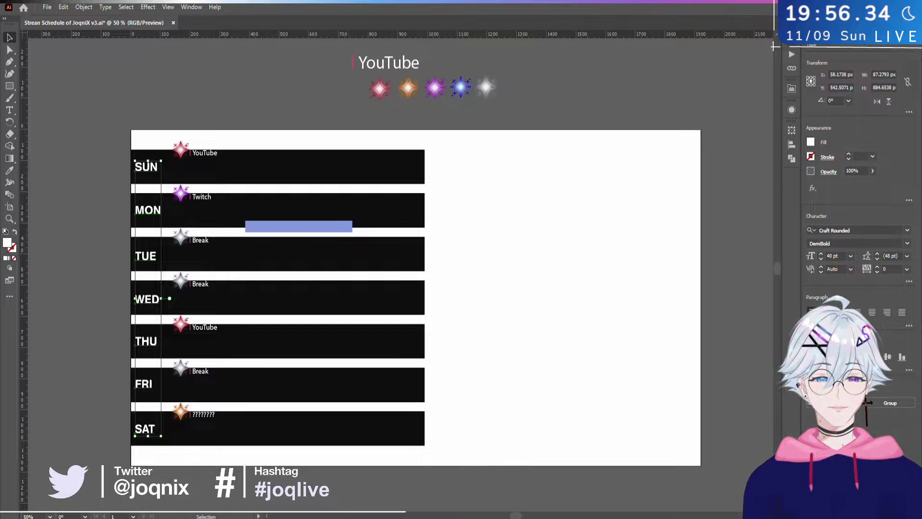
pyautogui.hotkey('alt', 'Tab')
pyautogui.click(803, 8)
# - Search GITEE, load the BilibiliAPIDocs page, then close that tab and minimize Brave
pyautogui.write('GIT')
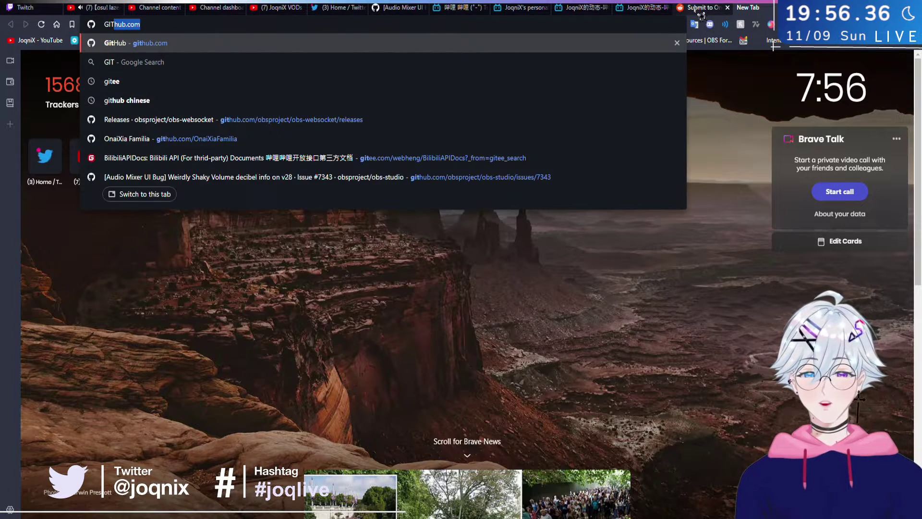
pyautogui.write('EE')
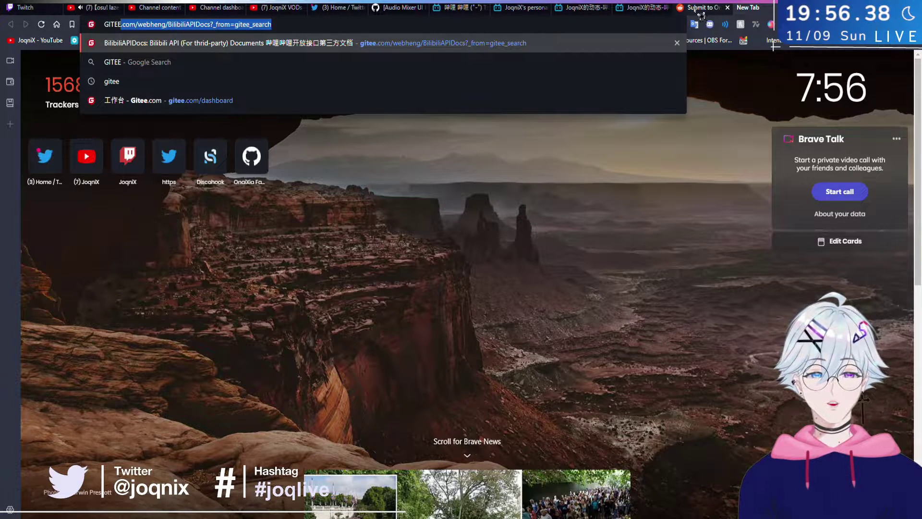
pyautogui.press('Return')
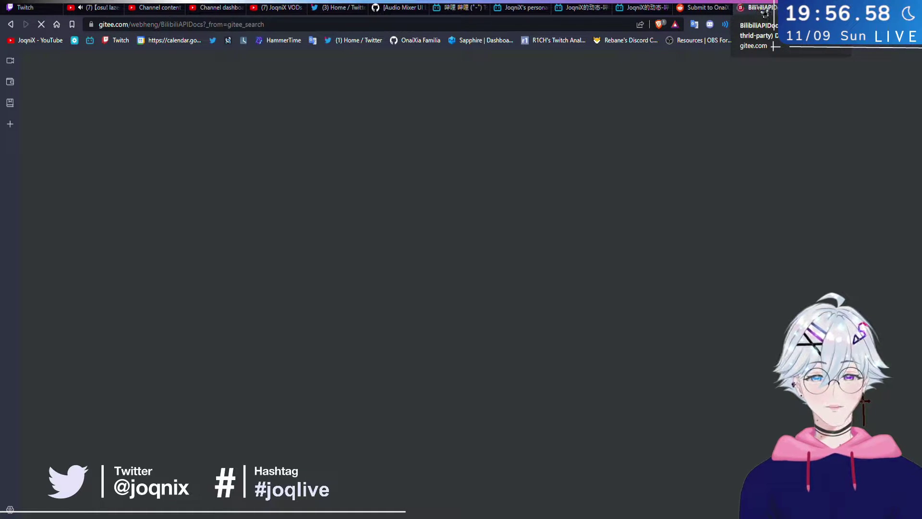
pyautogui.click(787, 7)
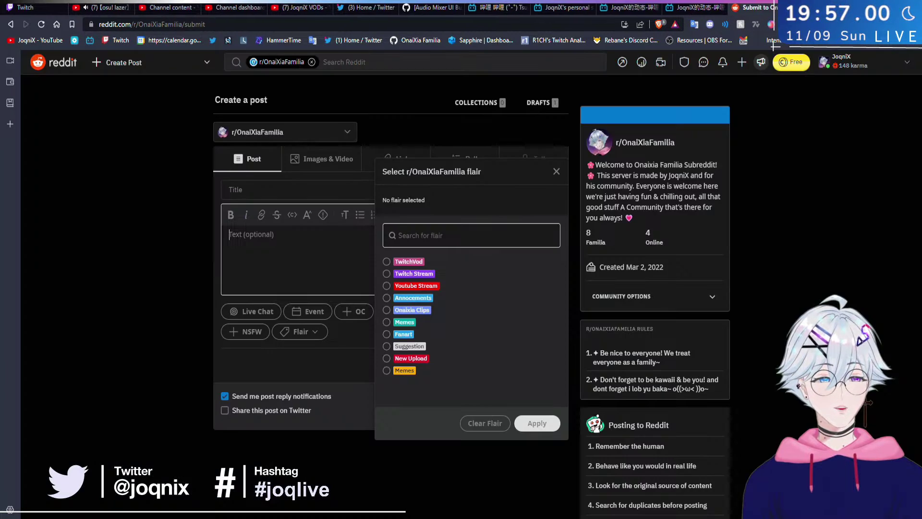
pyautogui.click(866, 7)
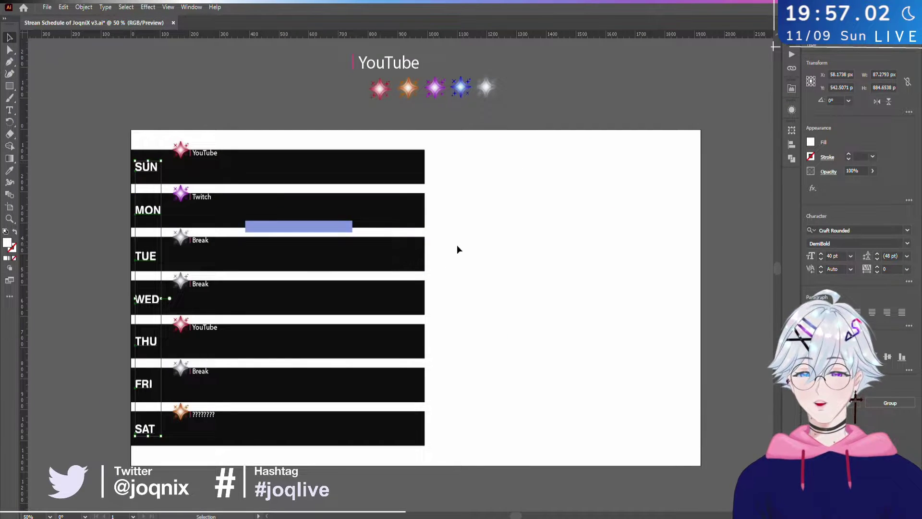
# - Clear the day-label selection and pan the view up to reveal the YouTube text
pyautogui.click(452, 191)
pyautogui.moveTo(191, 191); pyautogui.dragTo(240, 159)
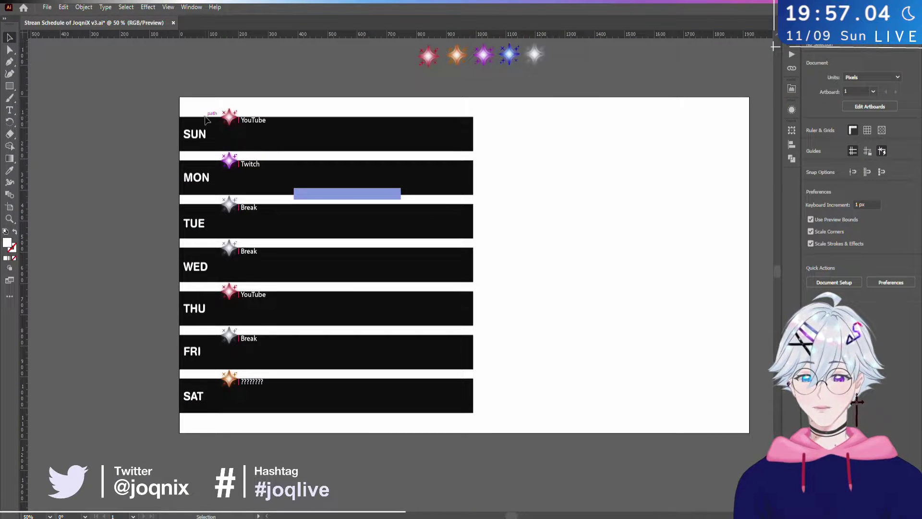
pyautogui.moveTo(220, 129); pyautogui.dragTo(206, 168)
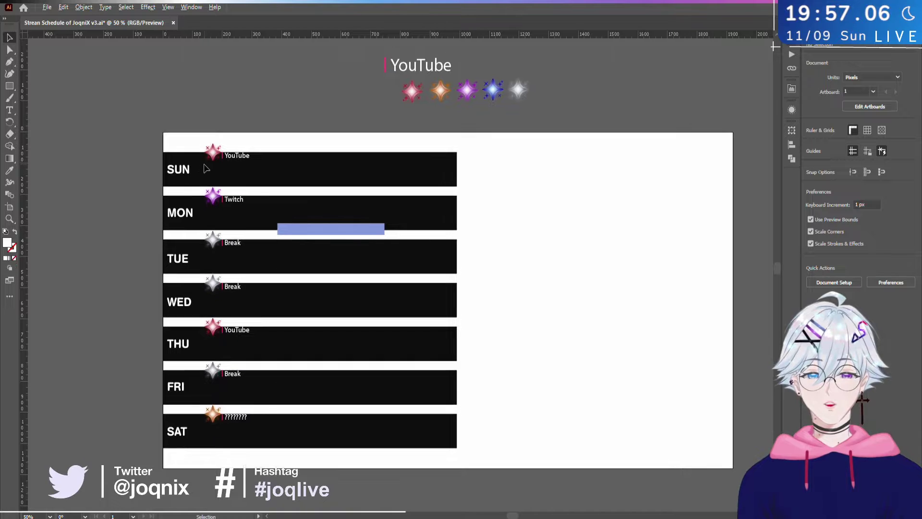
pyautogui.scroll(-1, 206, 168)
pyautogui.scroll(3, 205, 168)
pyautogui.scroll(-4, 205, 168)
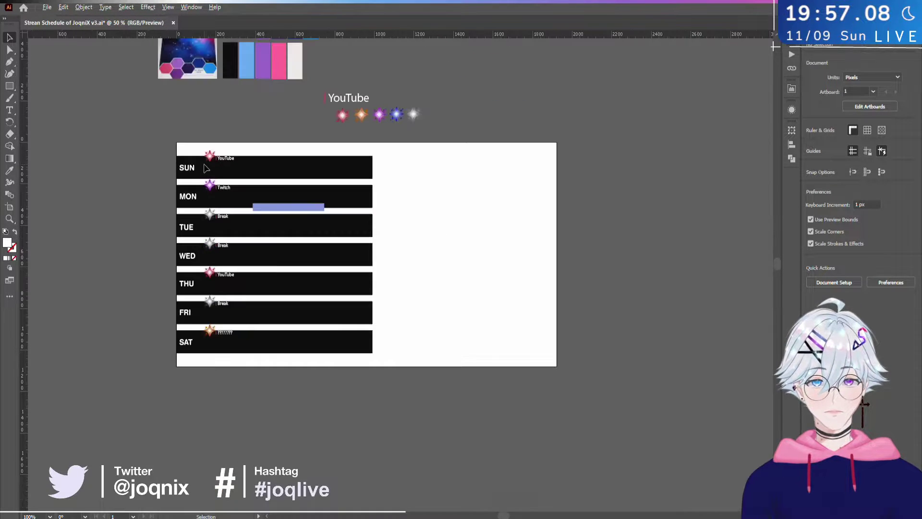
pyautogui.scroll(3, 206, 168)
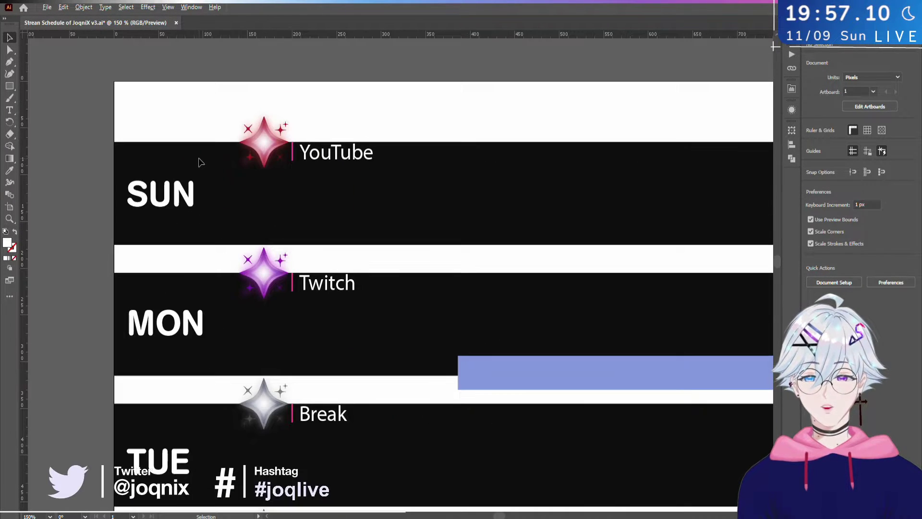
pyautogui.scroll(3, 234, 196)
pyautogui.scroll(-4, 234, 196)
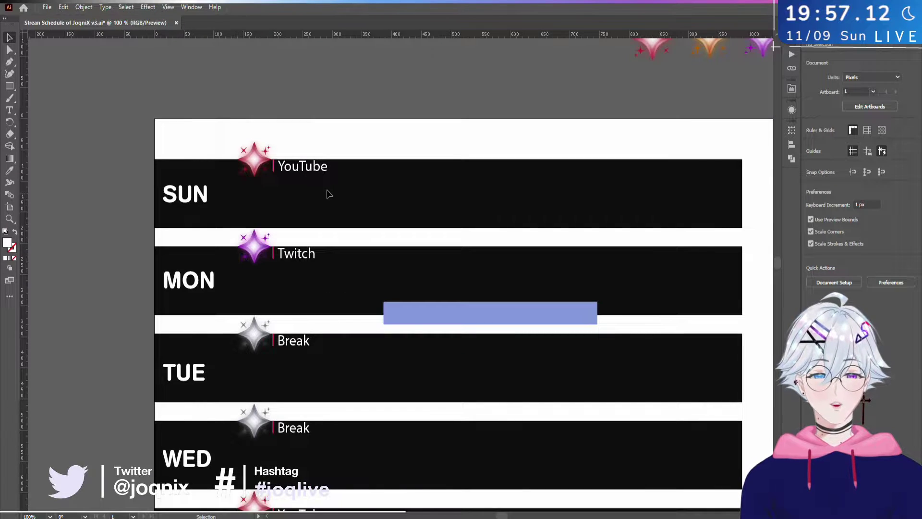
pyautogui.hscroll(1, 331, 192)
pyautogui.scroll(3, 223, 206)
pyautogui.scroll(-3, 225, 206)
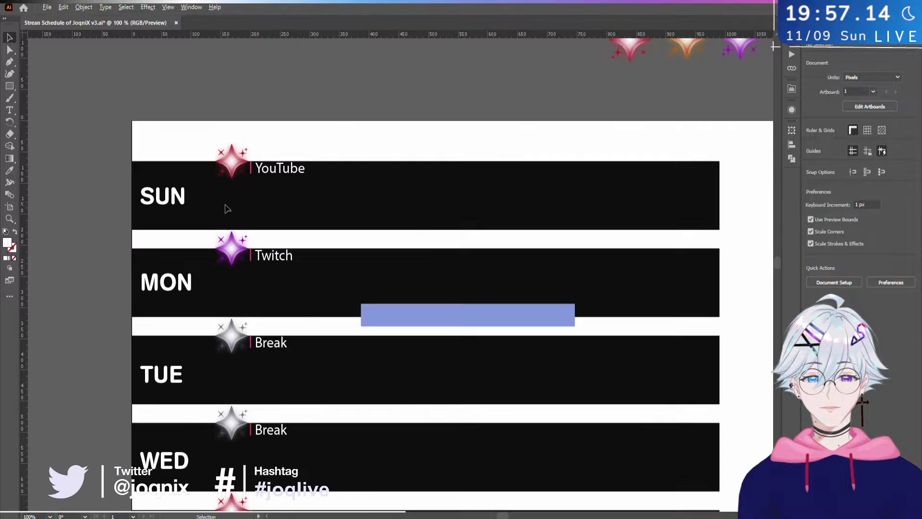
pyautogui.hscroll(10, 227, 208)
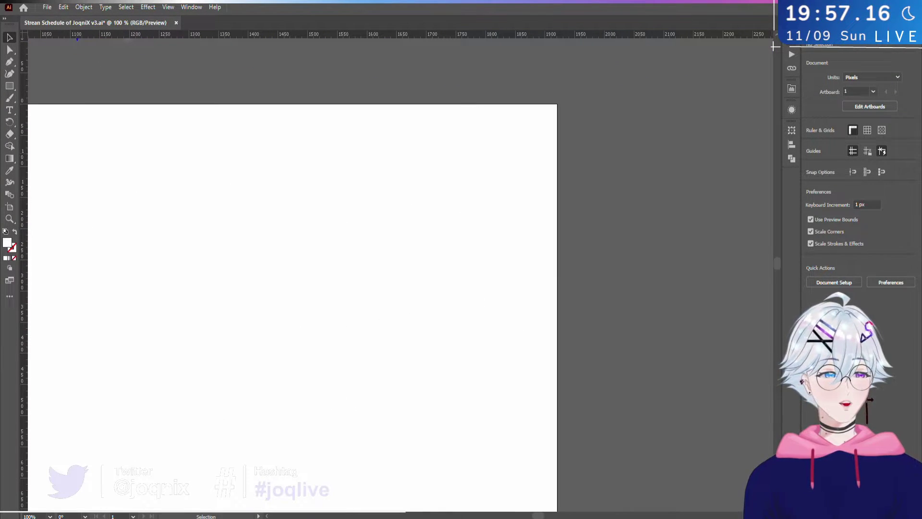
# - Show the Layers panel and browse File > Open and Open Recent Files without opening anything
pyautogui.click(844, 28)
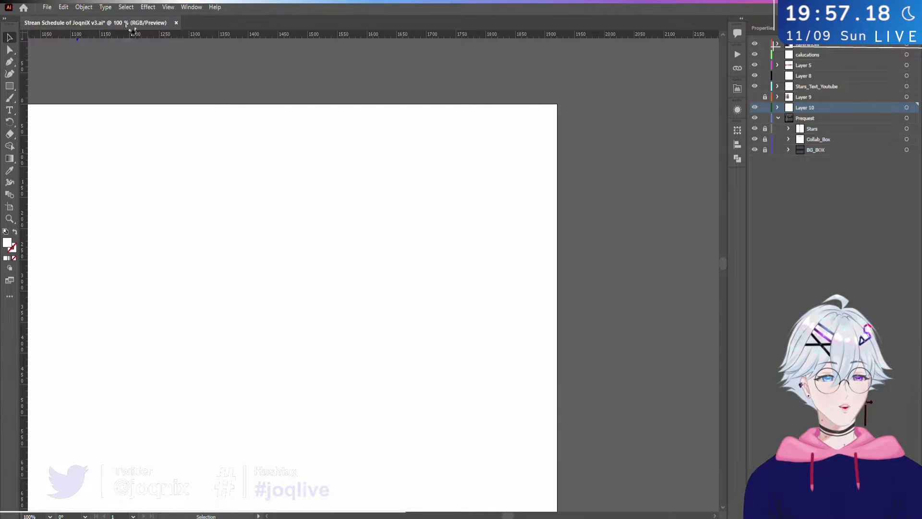
pyautogui.click(47, 6)
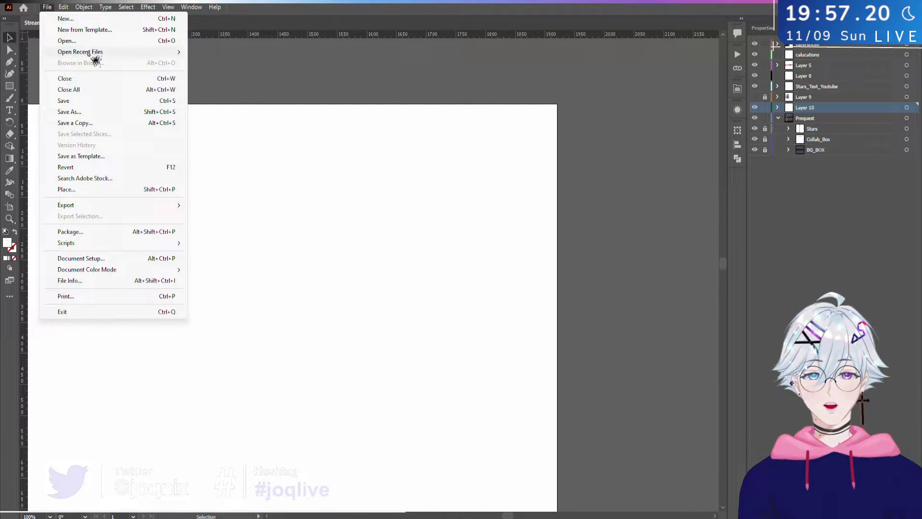
pyautogui.click(95, 42)
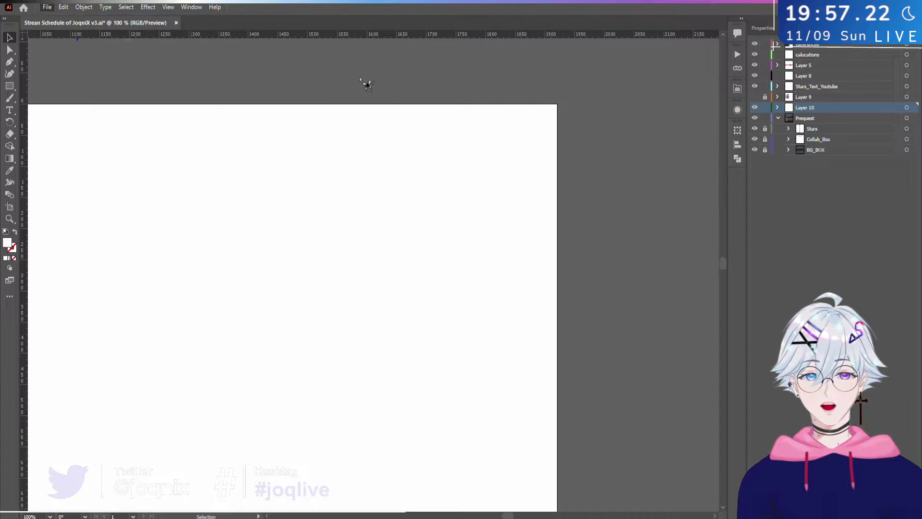
pyautogui.click(439, 252)
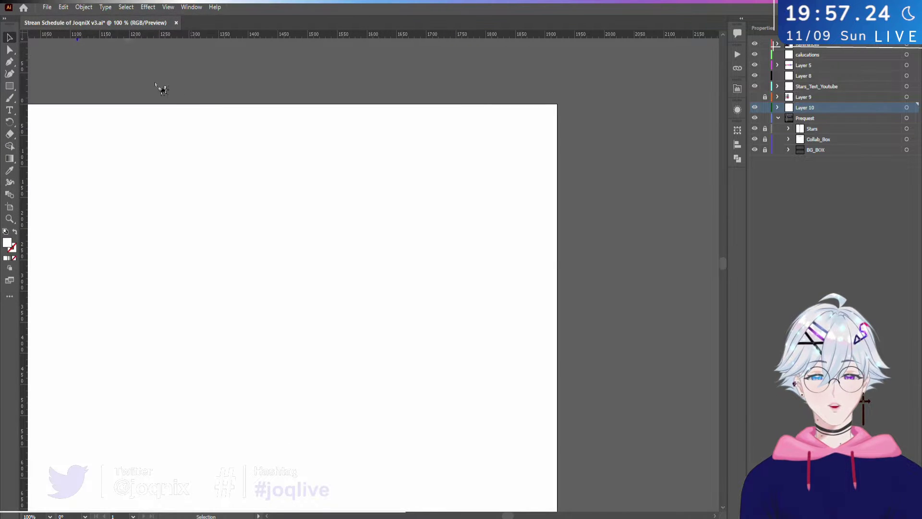
pyautogui.click(48, 6)
pyautogui.moveTo(81, 52)
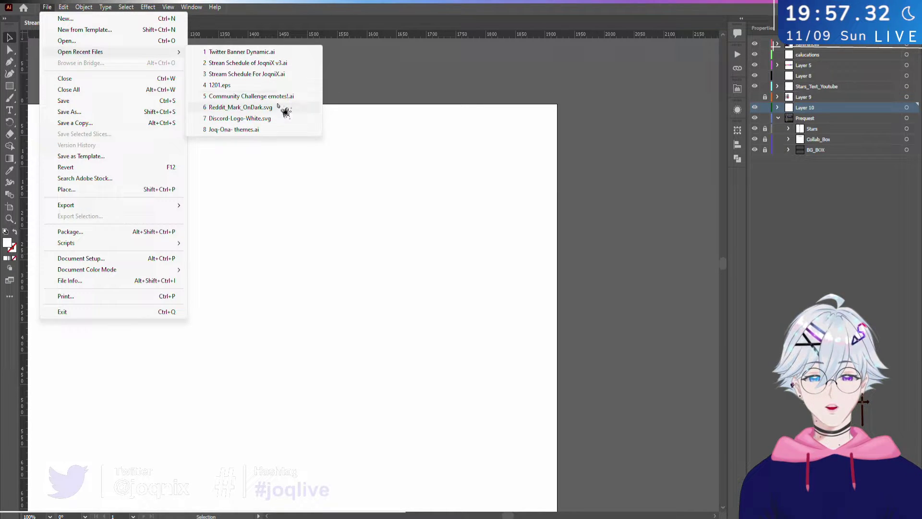
pyautogui.click(442, 92)
# - Reopen the File menu, pan around the schedule, then return to the Reddit post page
pyautogui.click(48, 7)
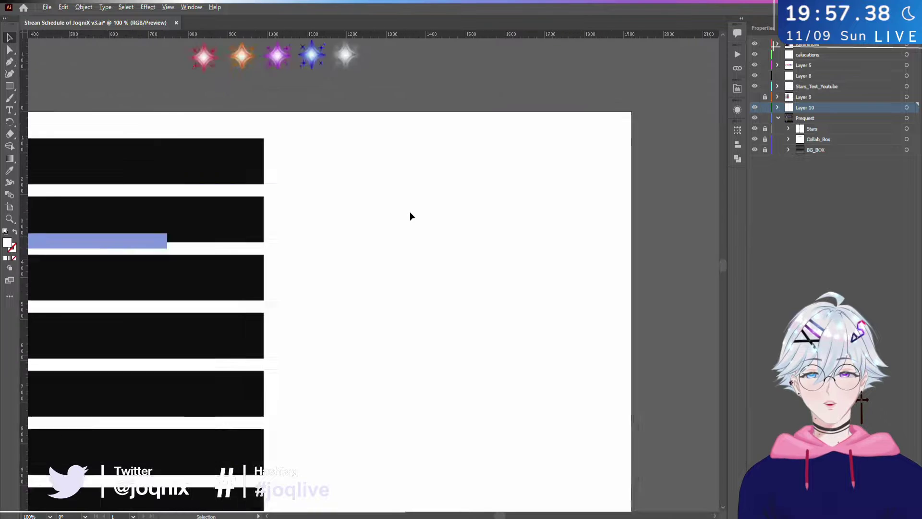
pyautogui.scroll(-2, 410, 212)
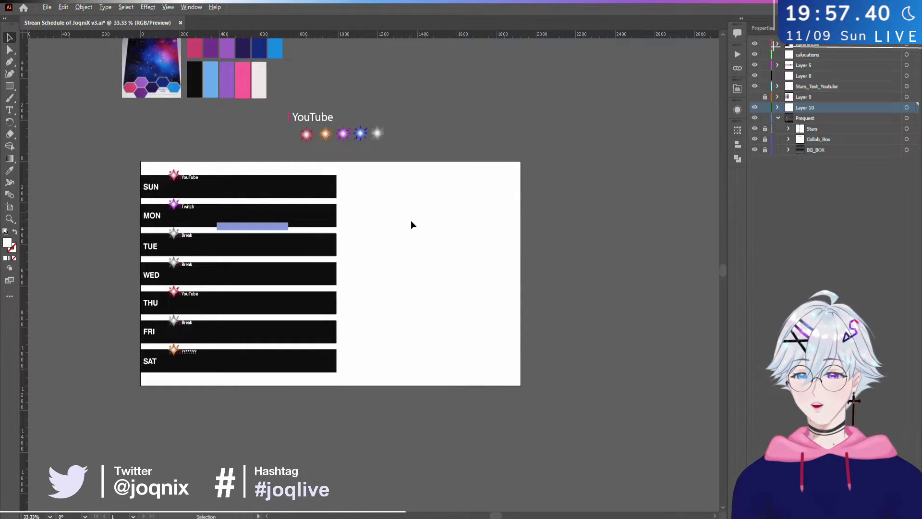
pyautogui.scroll(2, 410, 225)
pyautogui.moveTo(405, 236); pyautogui.dragTo(580, 239)
pyautogui.scroll(1, 427, 236)
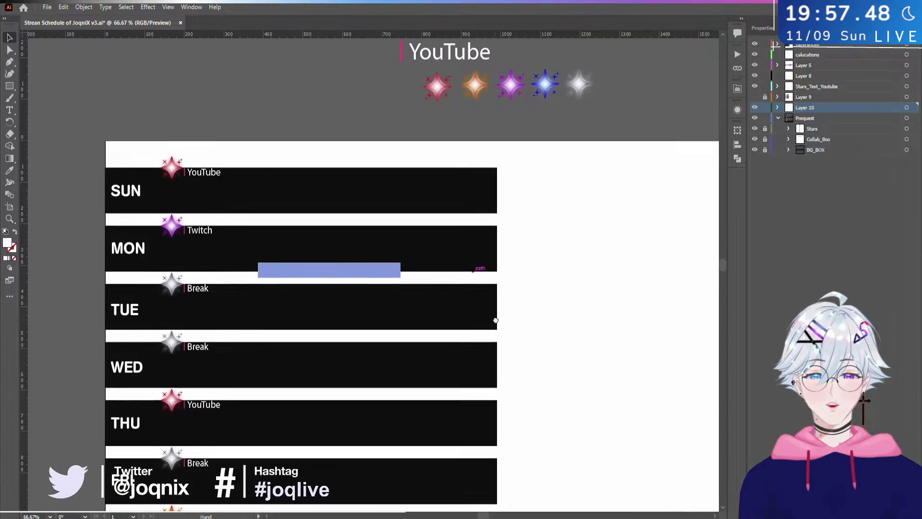
pyautogui.hotkey('alt', 'Tab')
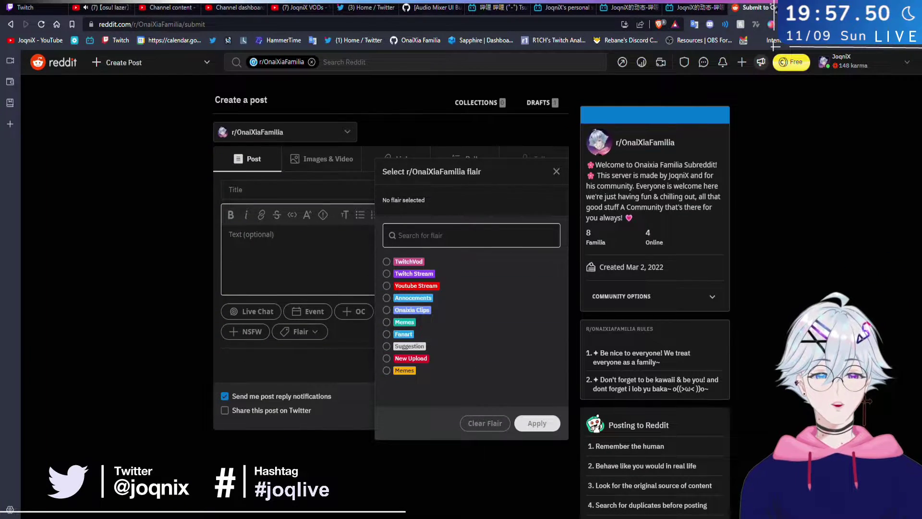
# - Google 'KAMITSUBAKI STUDIO' in a new tab, correcting the misspelled query
pyautogui.hotkey('ctrl', 't')
pyautogui.write('KAMIS')
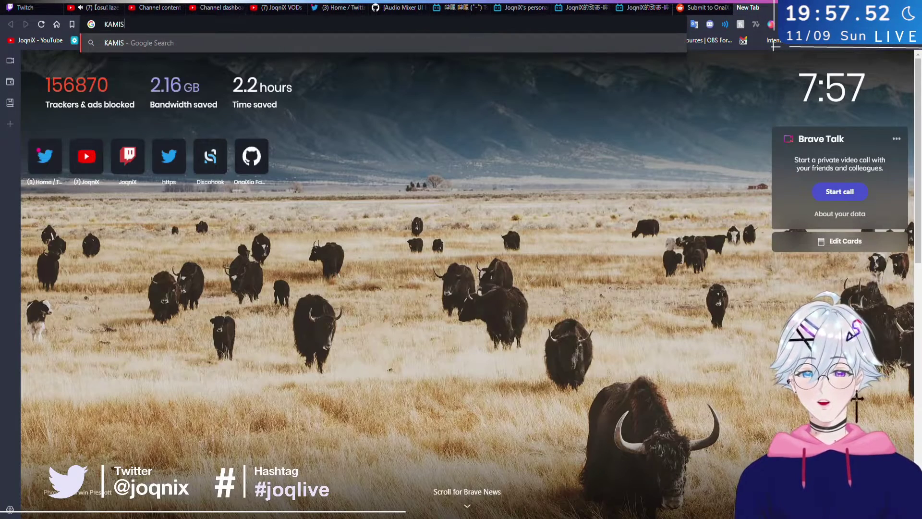
pyautogui.press('BackSpace')
pyautogui.write('TS')
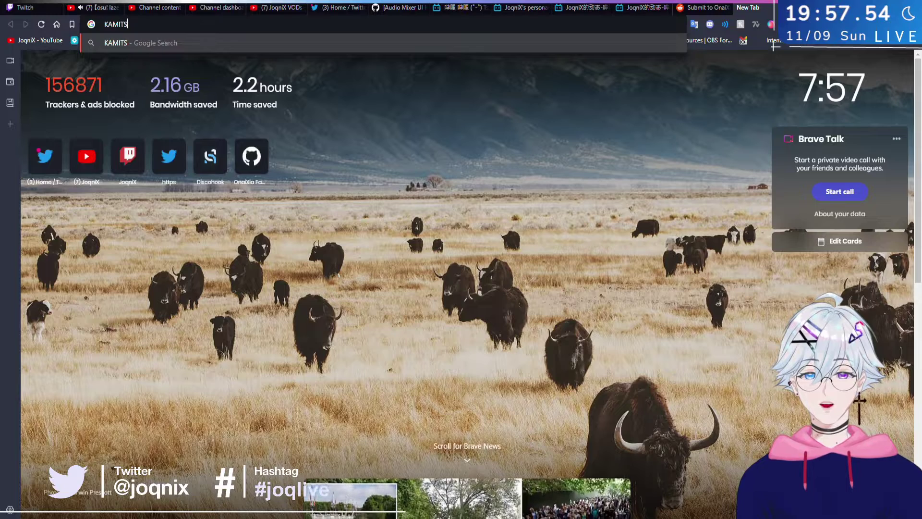
pyautogui.write('UABKI')
pyautogui.press('BackSpace')
pyautogui.press('BackSpace')
pyautogui.press('BackSpace')
pyautogui.press('BackSpace')
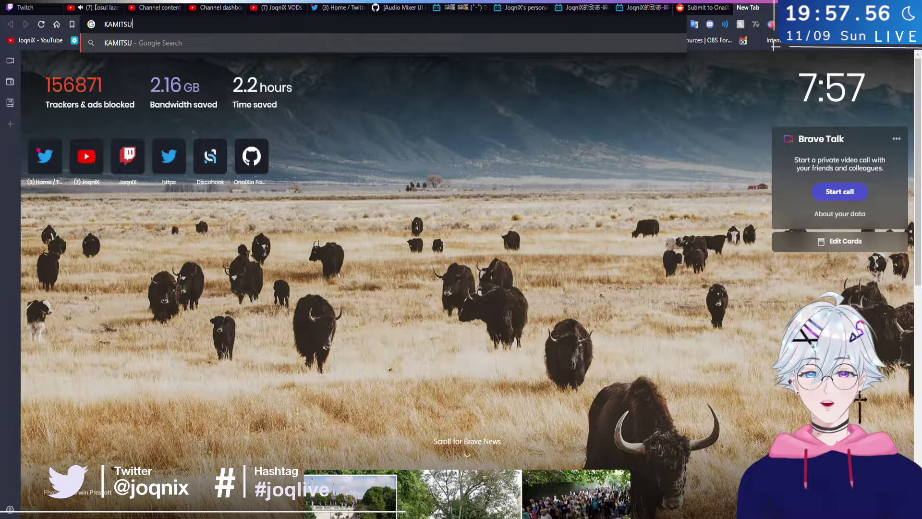
pyautogui.write('BAKI STUDI')
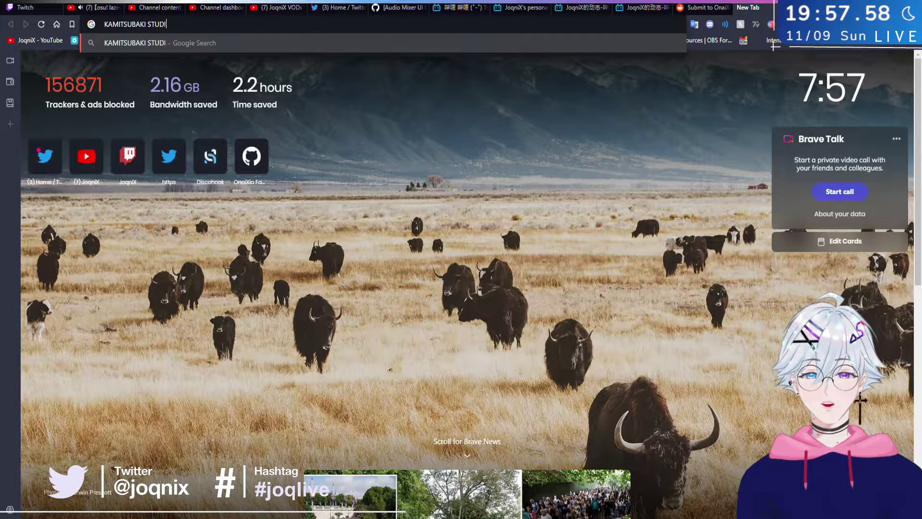
pyautogui.write('O')
pyautogui.press('Return')
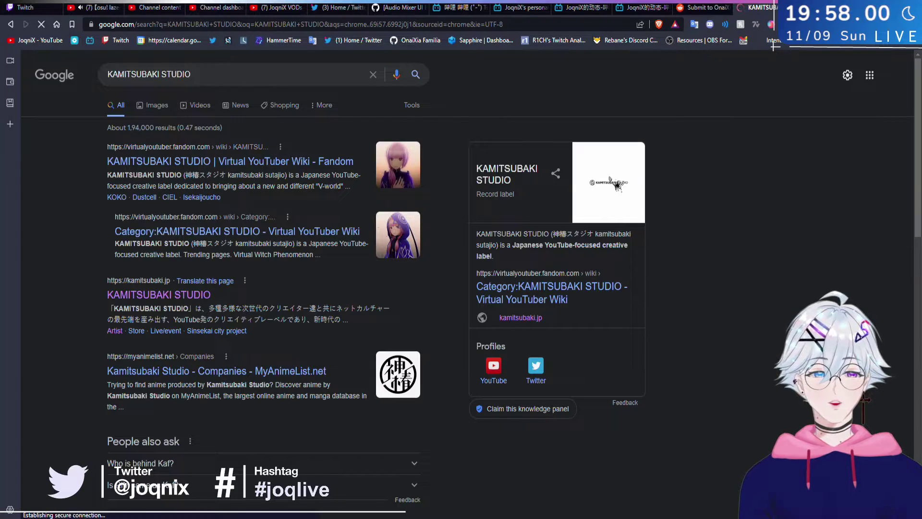
# - View the KAMITSUBAKI STUDIO logo image and its BOOTH page, then return to the Illustrator schedule
pyautogui.click(609, 180)
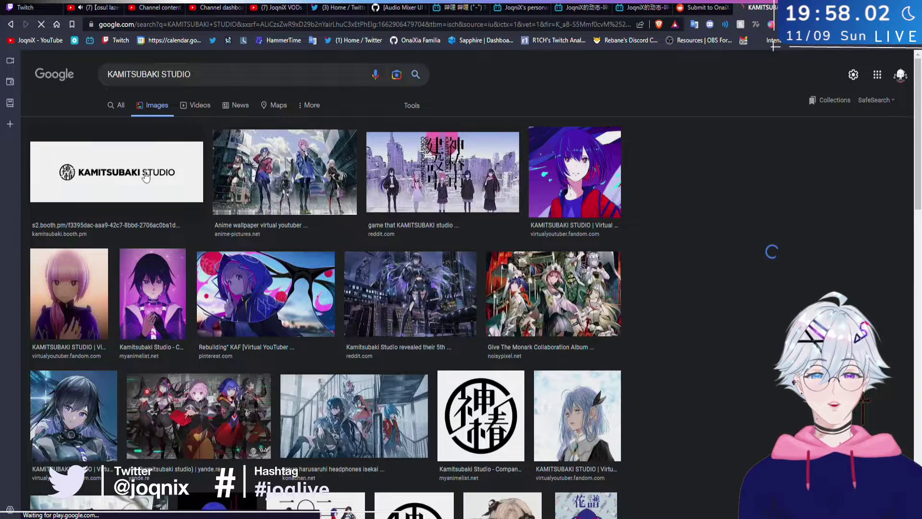
pyautogui.click(108, 163)
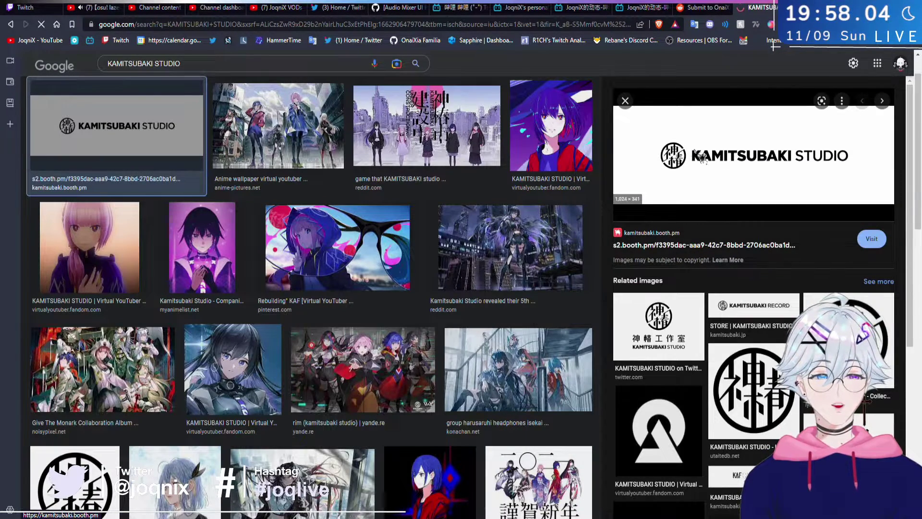
pyautogui.click(701, 162)
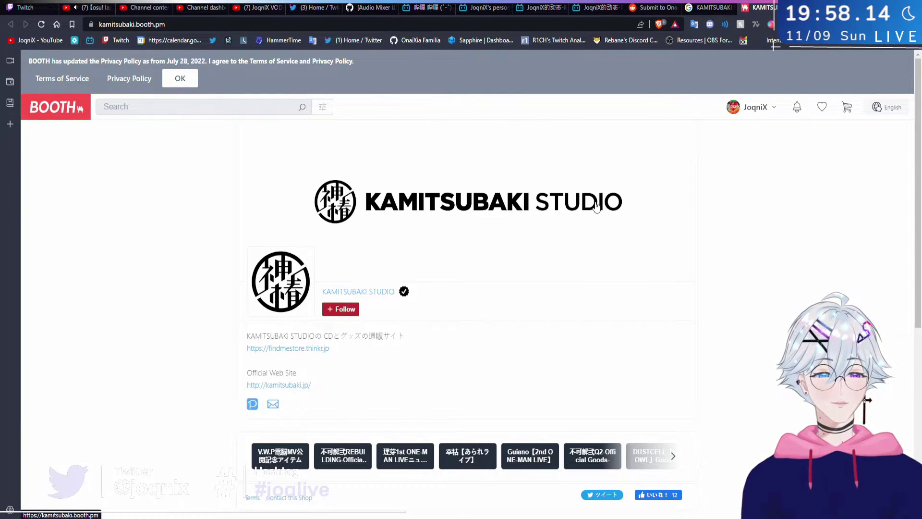
pyautogui.click(788, 7)
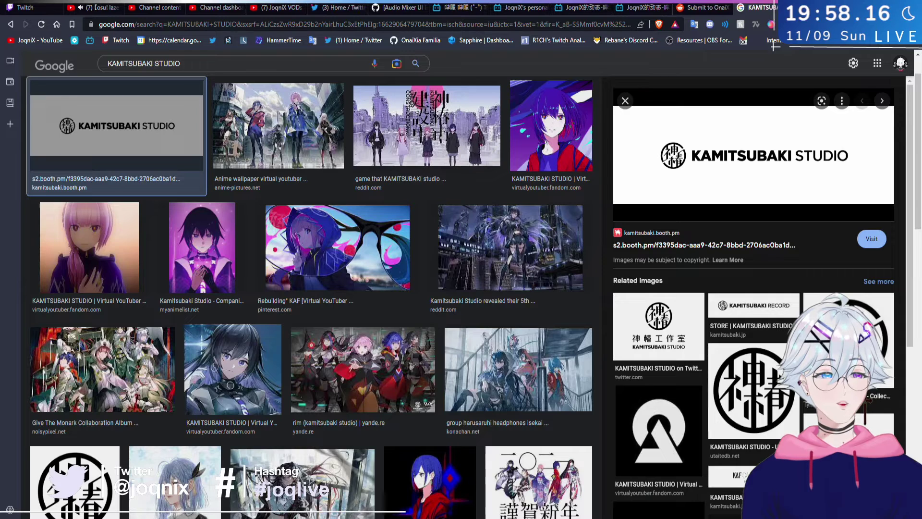
pyautogui.click(866, 6)
pyautogui.press('space')
pyautogui.moveTo(601, 234); pyautogui.dragTo(562, 191)
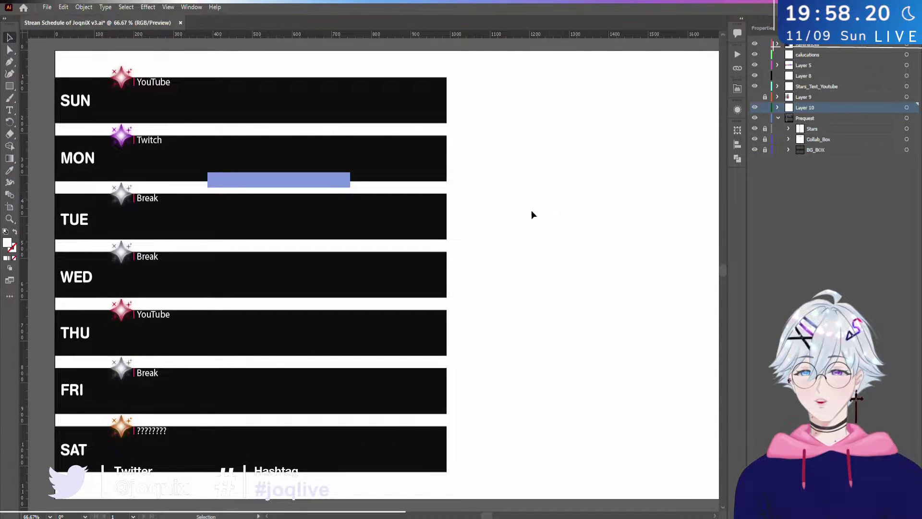
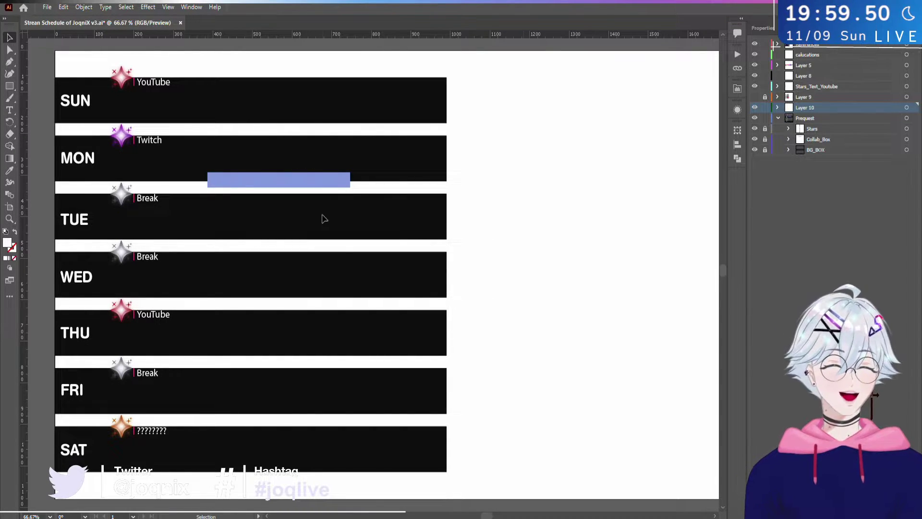
# - Pan around the schedule artboard to find the spare row of five coloured stars
pyautogui.hscroll(-2, 326, 219)
pyautogui.scroll(2, 173, 171)
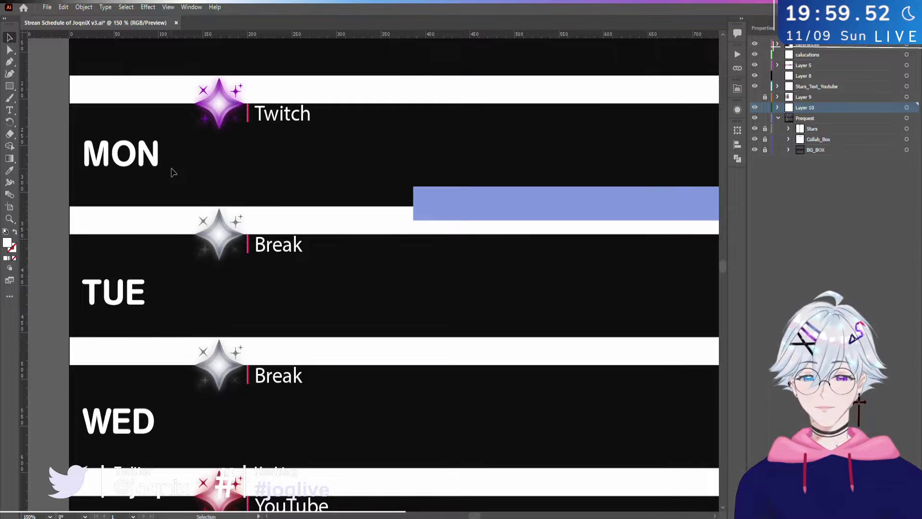
pyautogui.scroll(-2, 193, 162)
pyautogui.scroll(1, 193, 161)
pyautogui.moveTo(390, 209); pyautogui.dragTo(445, 296)
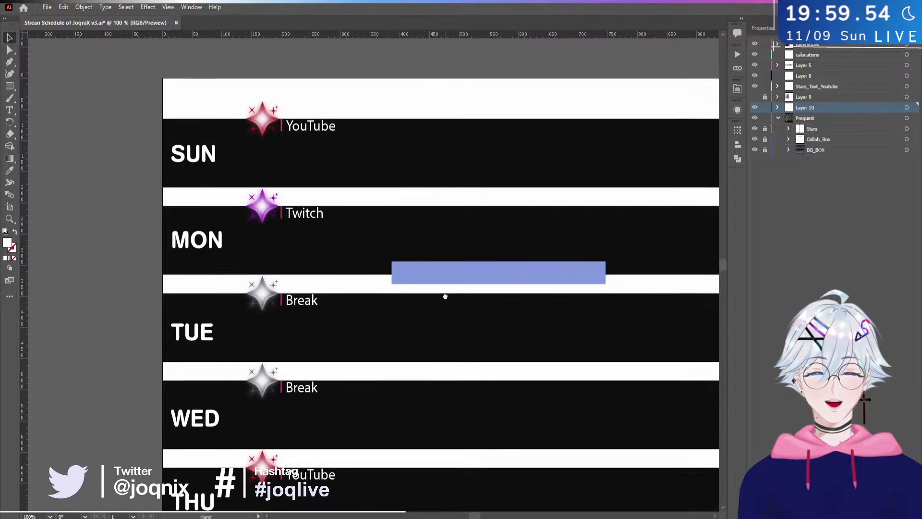
pyautogui.press('t')
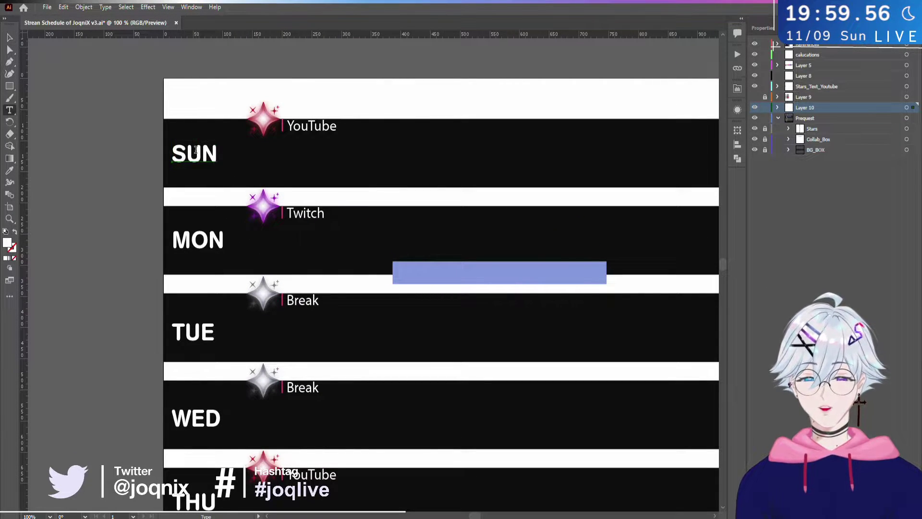
pyautogui.click(9, 37)
pyautogui.click(101, 109)
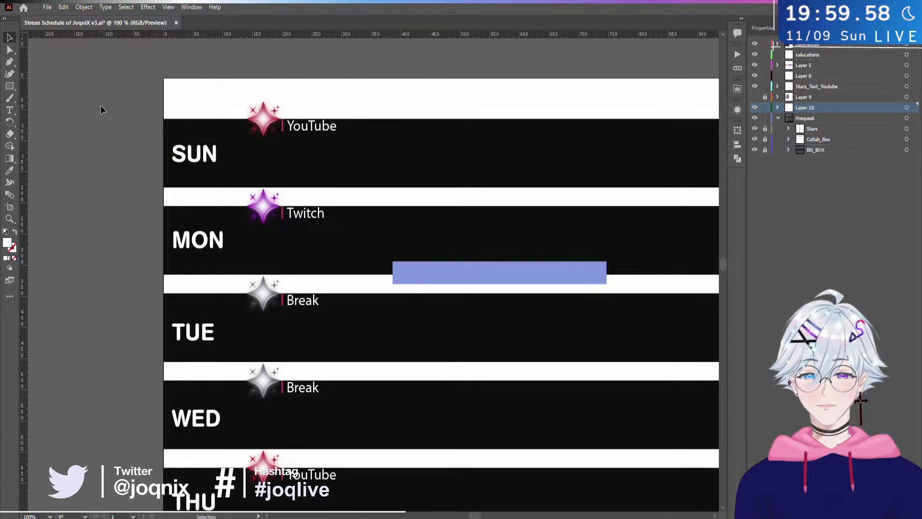
pyautogui.moveTo(593, 157); pyautogui.dragTo(163, 183)
pyautogui.moveTo(436, 184); pyautogui.dragTo(622, 179)
pyautogui.moveTo(247, 190); pyautogui.dragTo(353, 259)
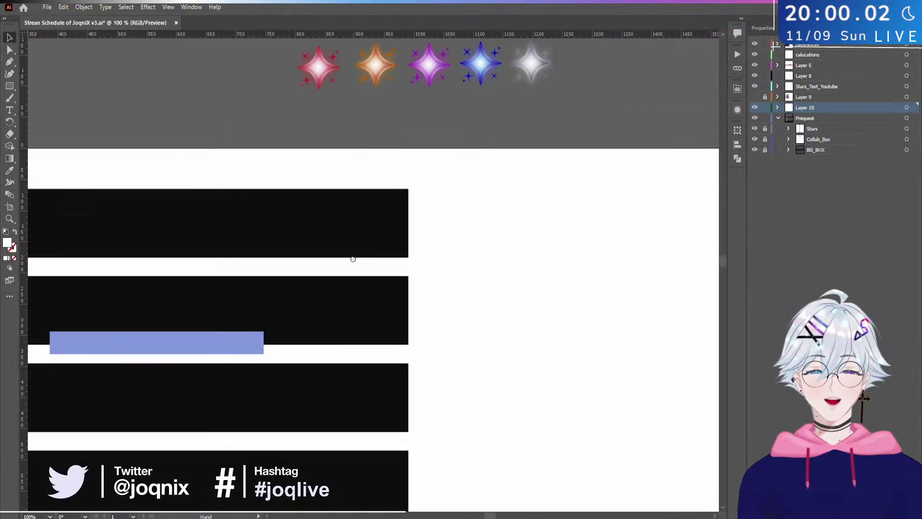
pyautogui.scroll(2, 353, 259)
pyautogui.hscroll(-1, 353, 259)
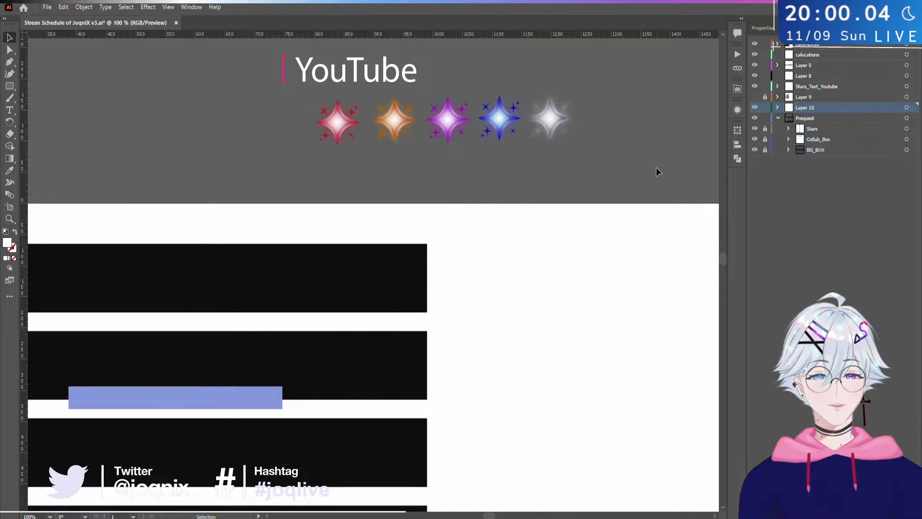
# - Select the five spare stars and drag them down just above the artboard's top edge
pyautogui.click(500, 119)
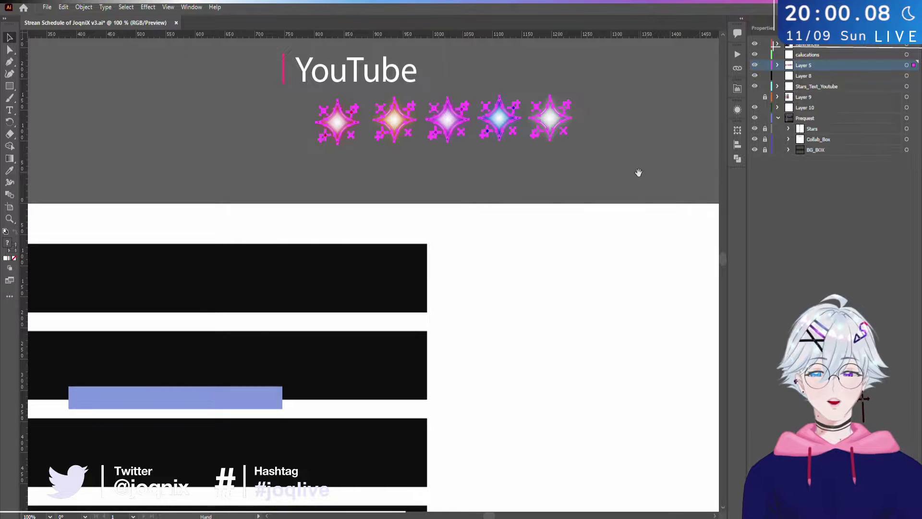
pyautogui.scroll(-1, 638, 172)
pyautogui.scroll(-1, 635, 172)
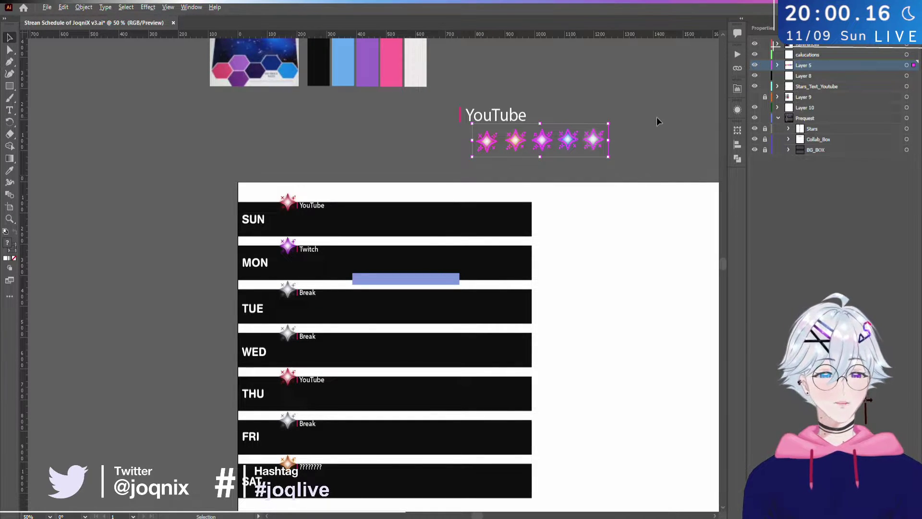
pyautogui.moveTo(543, 140); pyautogui.dragTo(534, 170)
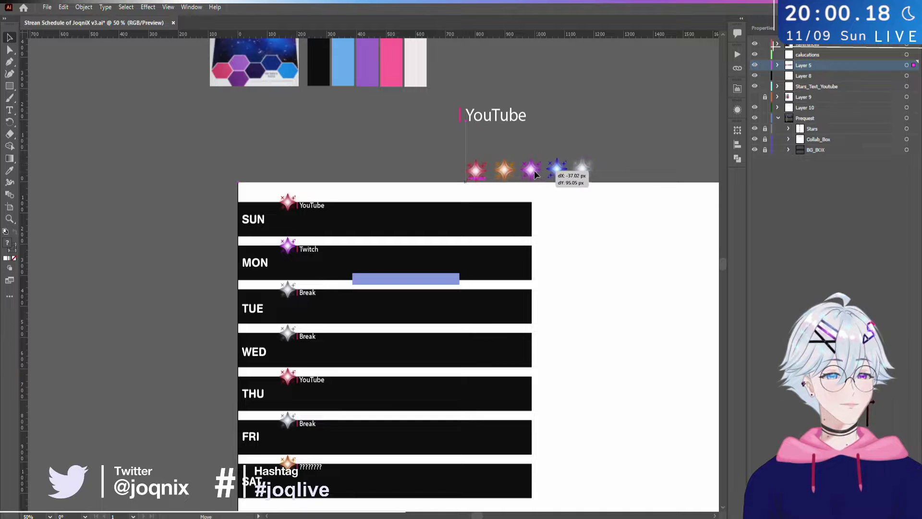
pyautogui.scroll(3, 534, 170)
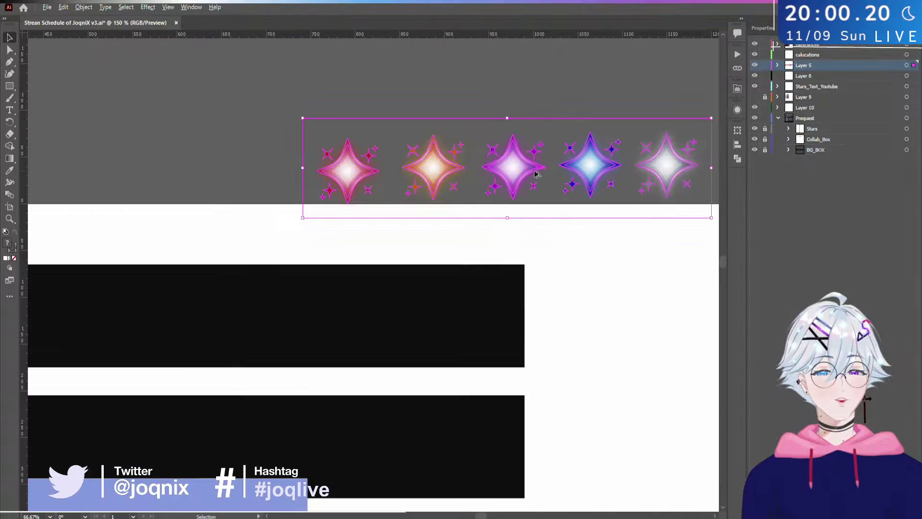
pyautogui.scroll(-1, 528, 170)
pyautogui.click(365, 116)
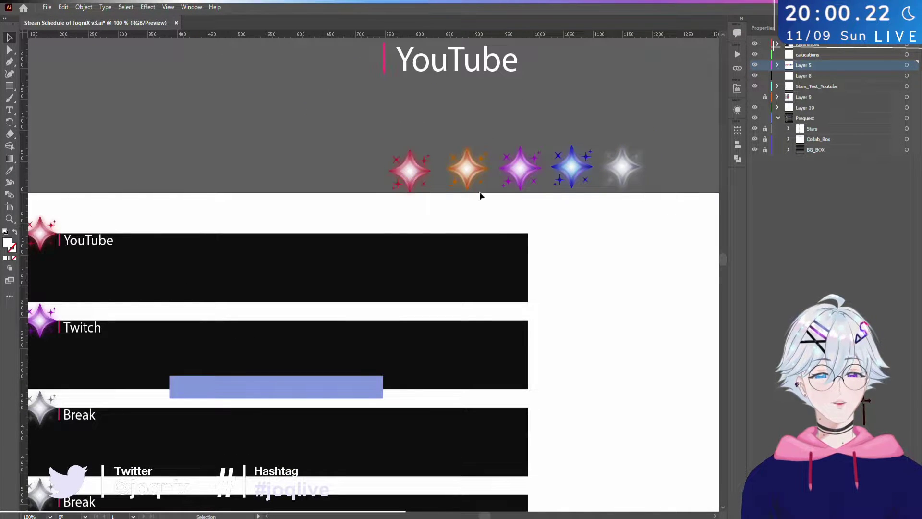
pyautogui.moveTo(479, 193); pyautogui.dragTo(660, 218)
pyautogui.press('space')
pyautogui.moveTo(356, 212); pyautogui.dragTo(487, 200)
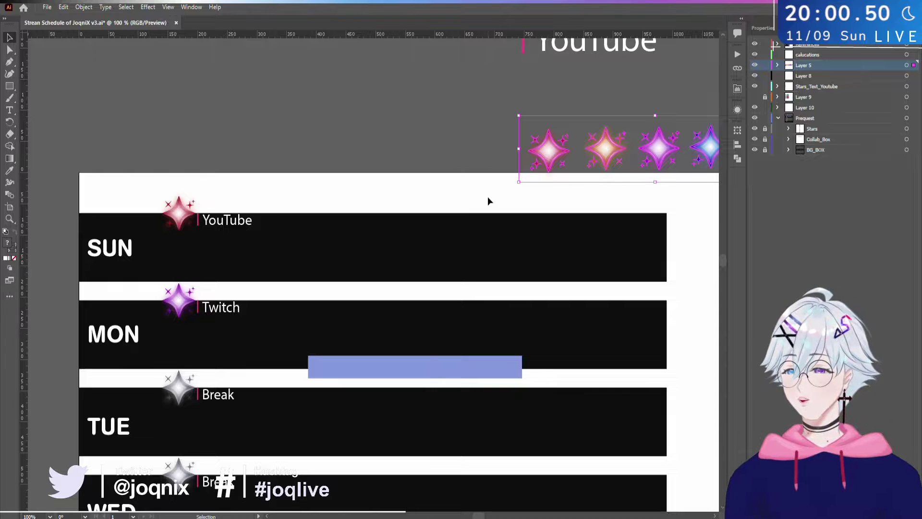
# - Deselect the stars and pan the view over to the Sunday bar's SUN label
pyautogui.moveTo(490, 196); pyautogui.dragTo(354, 137)
pyautogui.click(631, 165)
pyautogui.moveTo(672, 223); pyautogui.dragTo(497, 156)
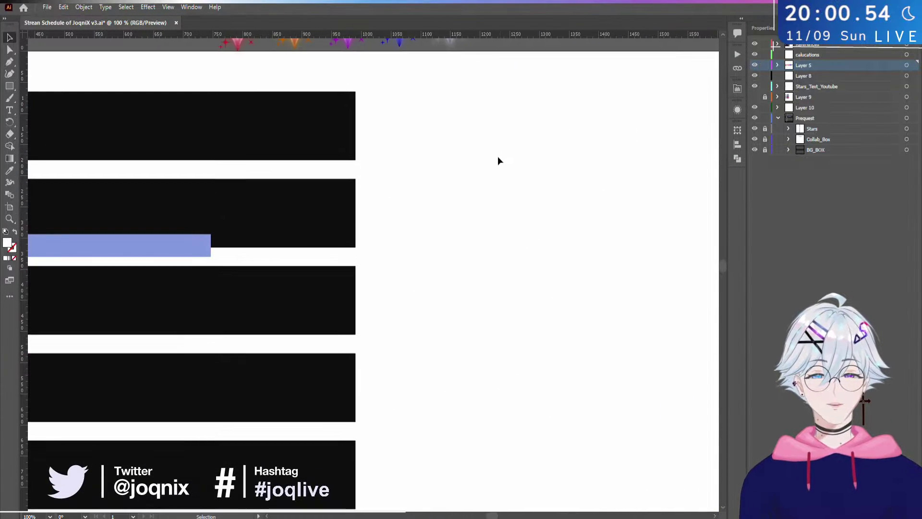
pyautogui.scroll(-2, 498, 156)
pyautogui.scroll(1, 431, 240)
pyautogui.moveTo(176, 187); pyautogui.dragTo(395, 230)
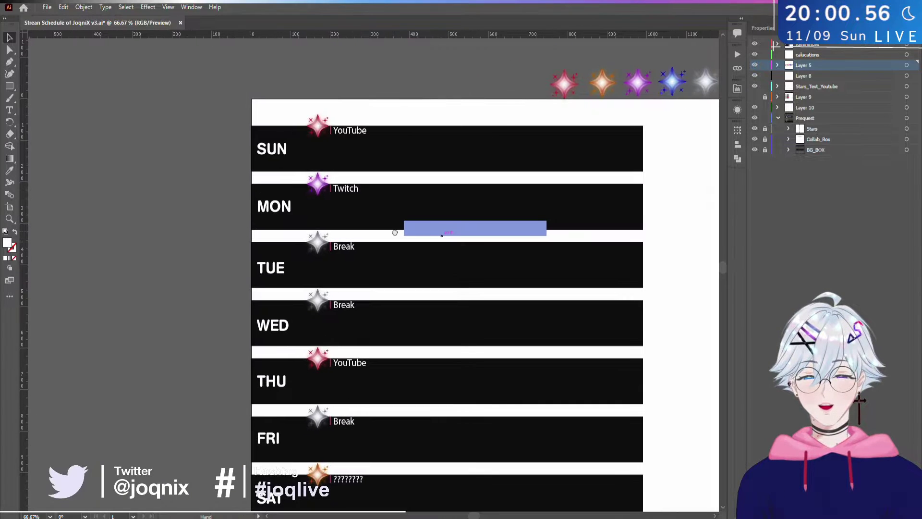
pyautogui.scroll(2, 281, 186)
pyautogui.moveTo(345, 120); pyautogui.dragTo(389, 170)
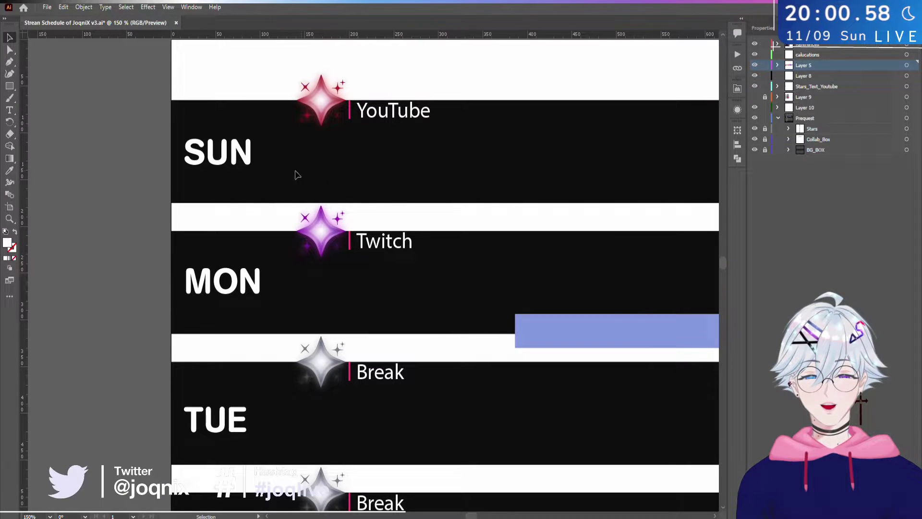
# - Try editing, nudging and rotating the SUN label, then undo the rotation
pyautogui.click(190, 155)
pyautogui.doubleClick(186, 148)
pyautogui.moveTo(186, 148); pyautogui.dragTo(264, 144)
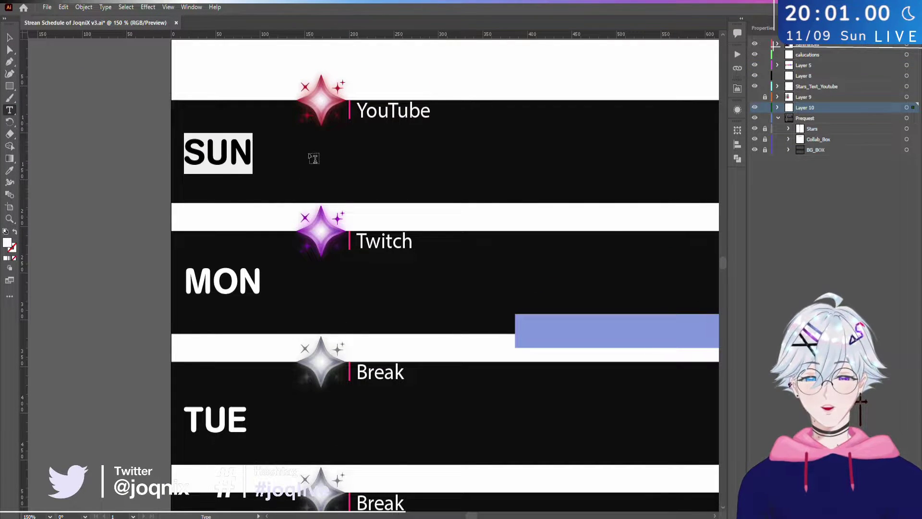
pyautogui.click(323, 185)
pyautogui.click(10, 38)
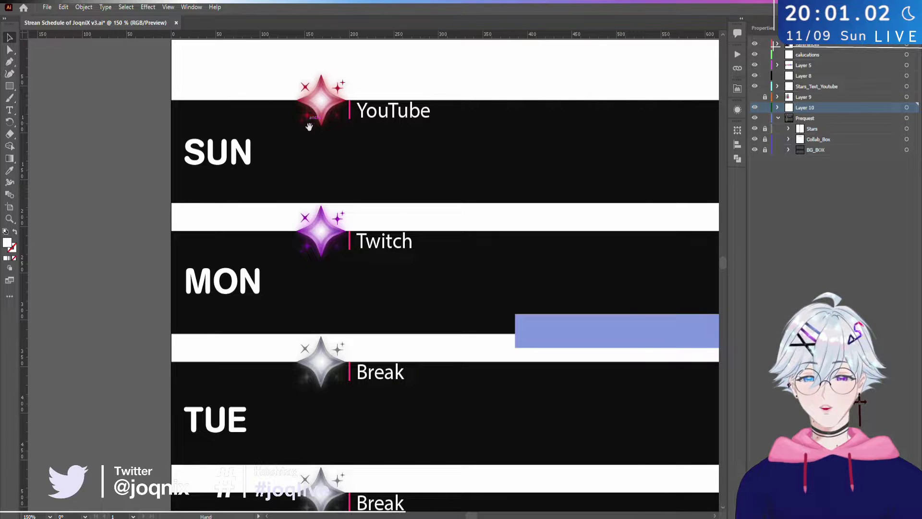
pyautogui.moveTo(362, 191); pyautogui.dragTo(311, 211)
pyautogui.moveTo(161, 169); pyautogui.dragTo(156, 193)
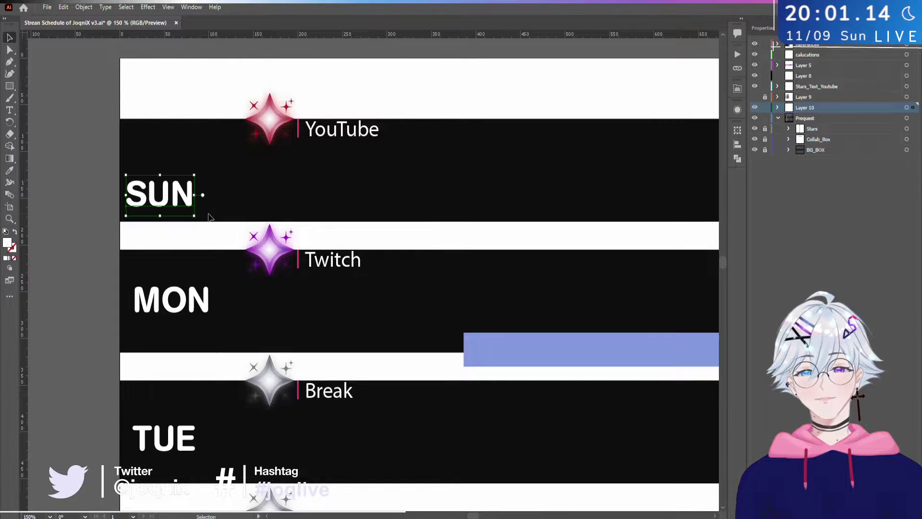
pyautogui.moveTo(198, 217); pyautogui.dragTo(205, 139)
pyautogui.hotkey('ctrl', 'z')
# - Restore the accidentally deleted SUN text and drag it right beneath the YouTube star
pyautogui.press('t')
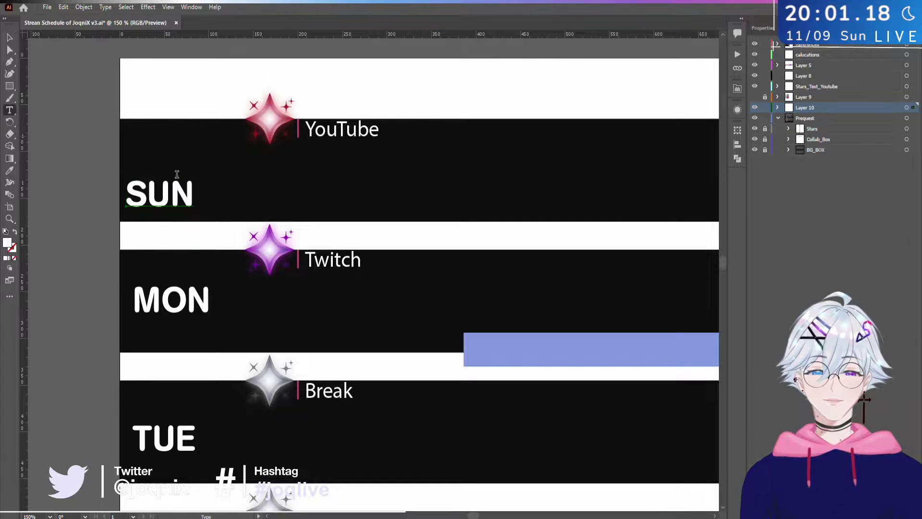
pyautogui.moveTo(193, 183); pyautogui.dragTo(132, 182)
pyautogui.press('BackSpace')
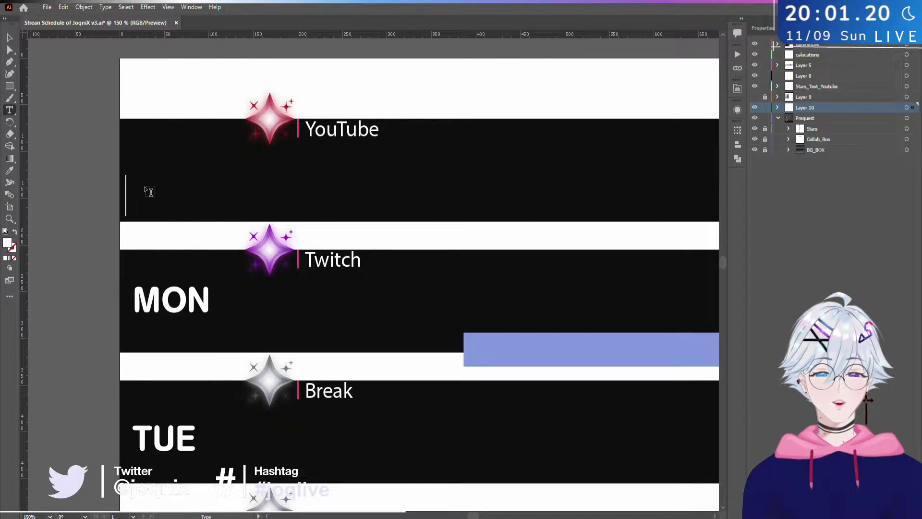
pyautogui.hotkey('ctrl', 'z')
pyautogui.click(9, 38)
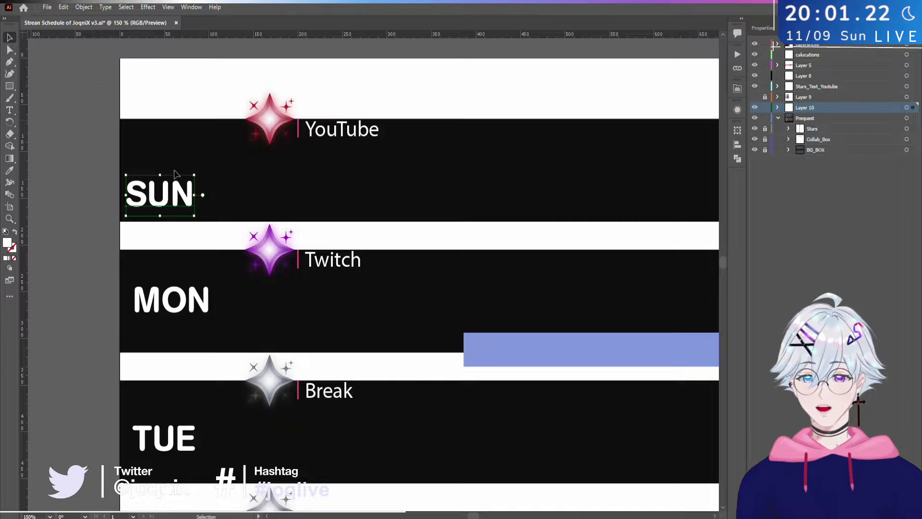
pyautogui.moveTo(175, 192); pyautogui.dragTo(305, 181)
# - Create vertical type reading SUN at the Sunday bar's left edge
pyautogui.click(10, 110)
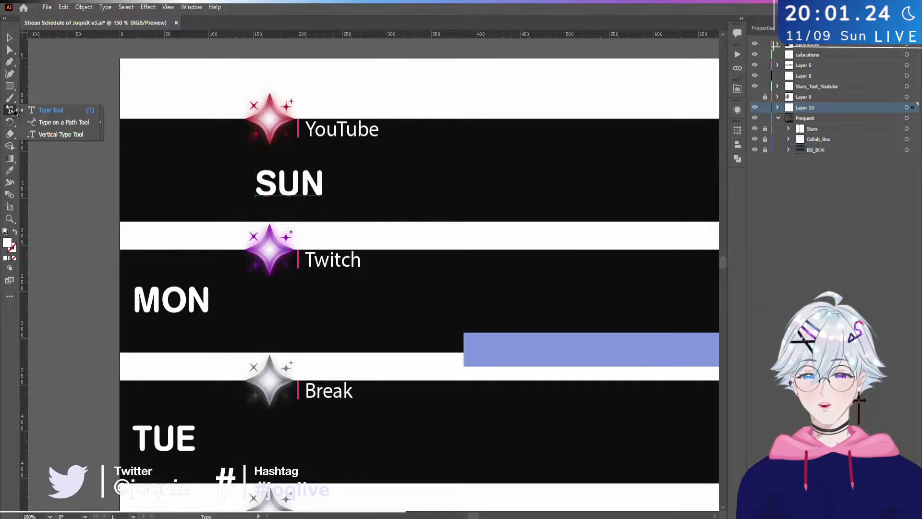
pyautogui.click(61, 134)
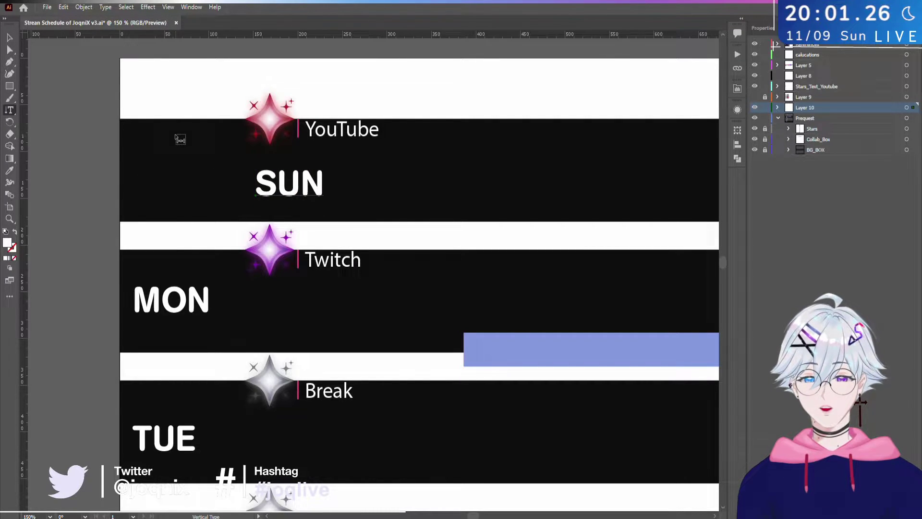
pyautogui.click(128, 128)
pyautogui.click(124, 139)
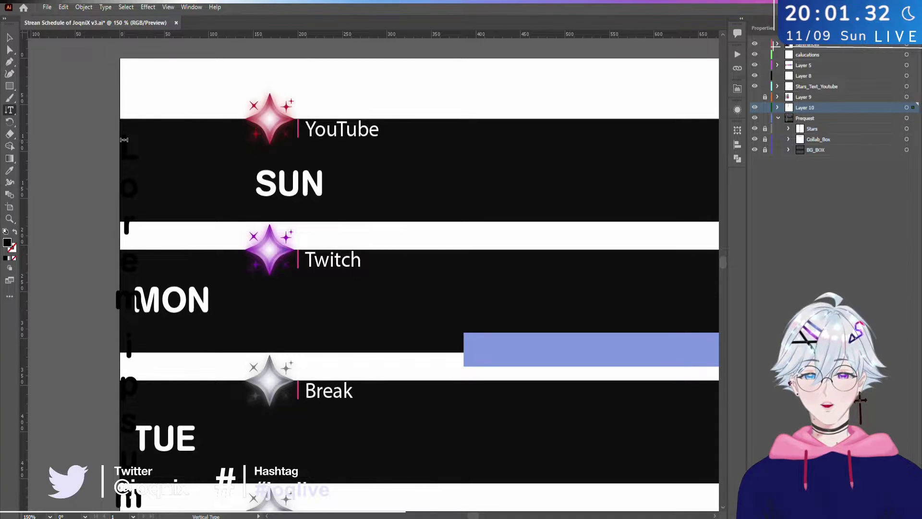
pyautogui.press('BackSpace')
pyautogui.press('BackSpace')
pyautogui.press('BackSpace')
pyautogui.press('BackSpace')
pyautogui.press('BackSpace')
pyautogui.press('BackSpace')
pyautogui.press('BackSpace')
pyautogui.press('BackSpace')
pyautogui.press('BackSpace')
pyautogui.press('BackSpace')
pyautogui.press('BackSpace')
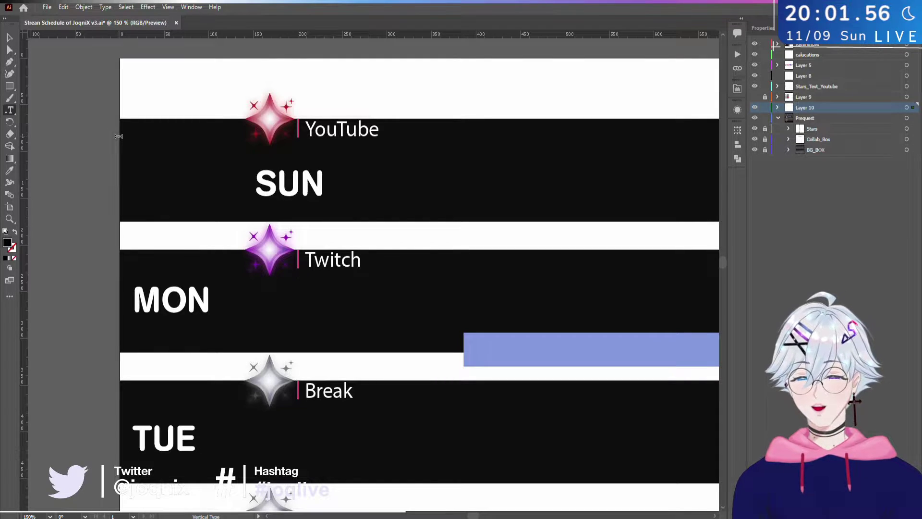
pyautogui.write('SUN')
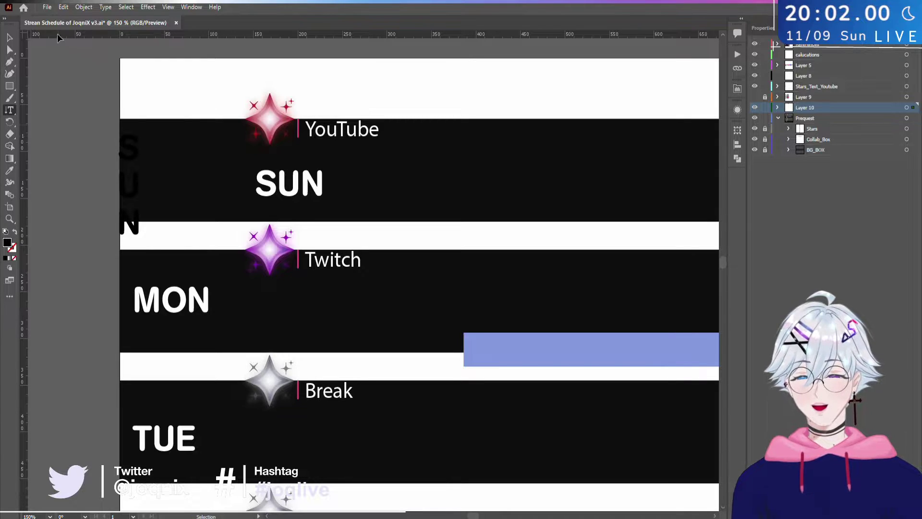
# - Colour the vertical SUN text white (#ffffff) and move it into the black band
pyautogui.hotkey('ctrl', 'a')
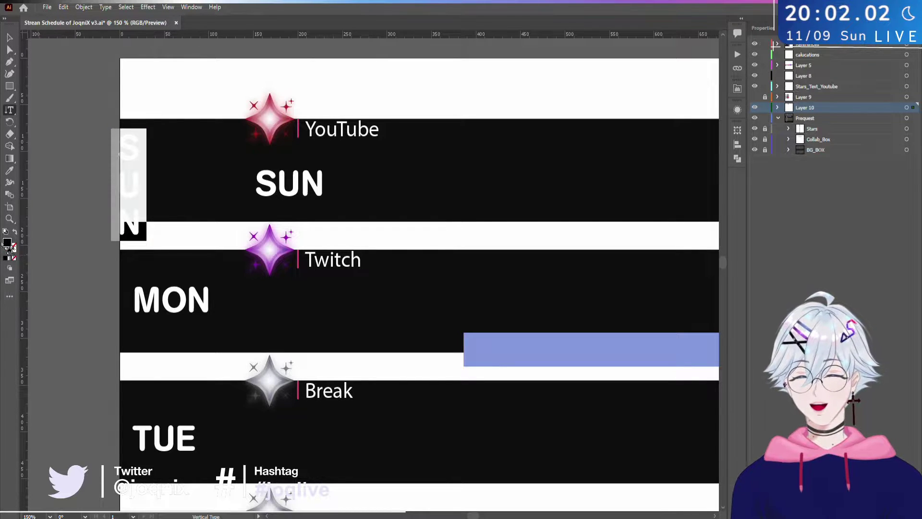
pyautogui.doubleClick(8, 243)
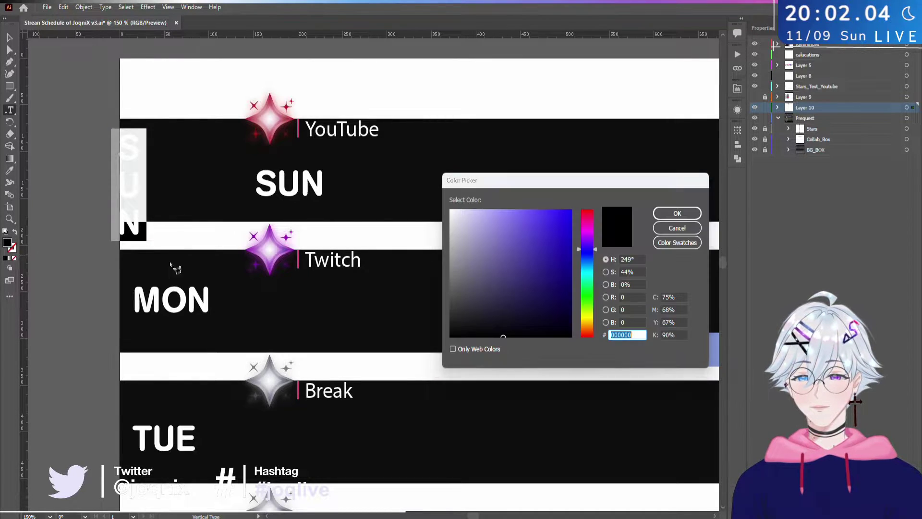
pyautogui.moveTo(472, 221); pyautogui.dragTo(439, 206)
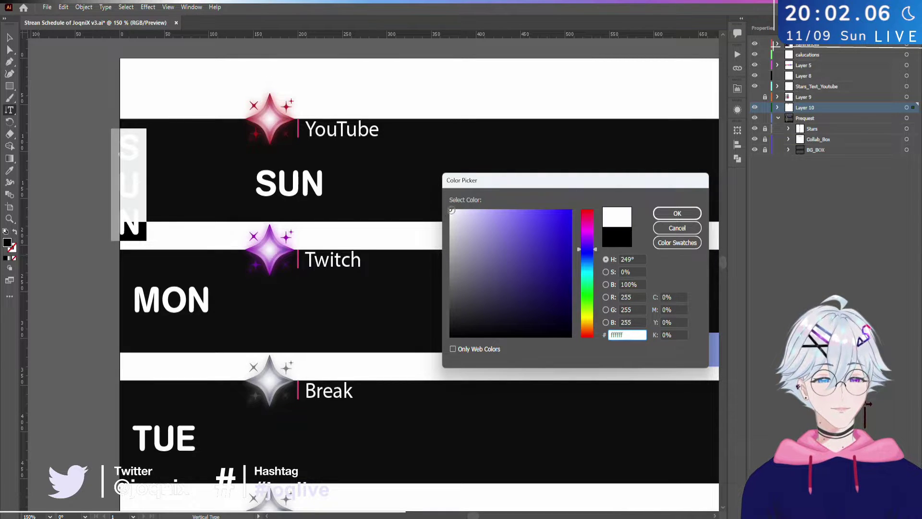
pyautogui.click(676, 217)
pyautogui.press('Return')
pyautogui.press('Escape')
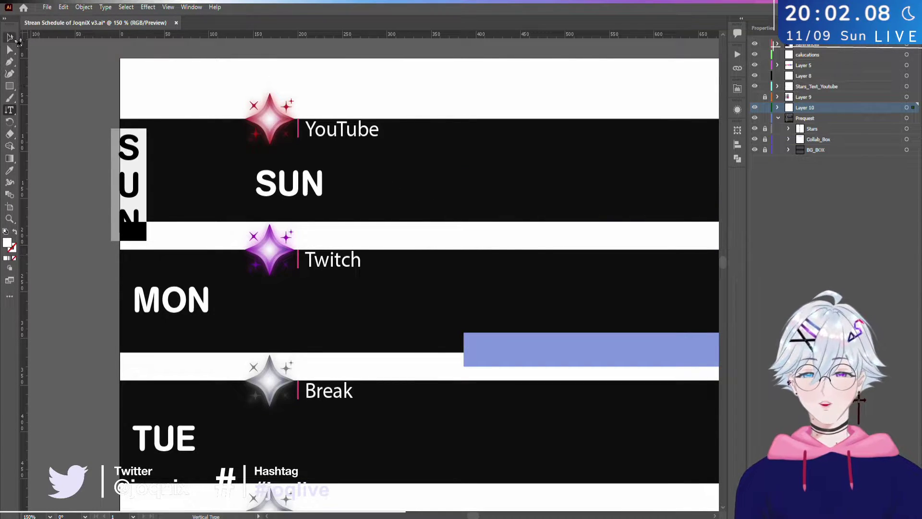
pyautogui.moveTo(143, 184)
pyautogui.mouseDown()
pyautogui.moveTo(163, 169)
pyautogui.moveTo(151, 171)
pyautogui.mouseUp()
# - Set the vertical SUN label to 30 pt and drag it lower into the Sunday bar
pyautogui.click(762, 28)
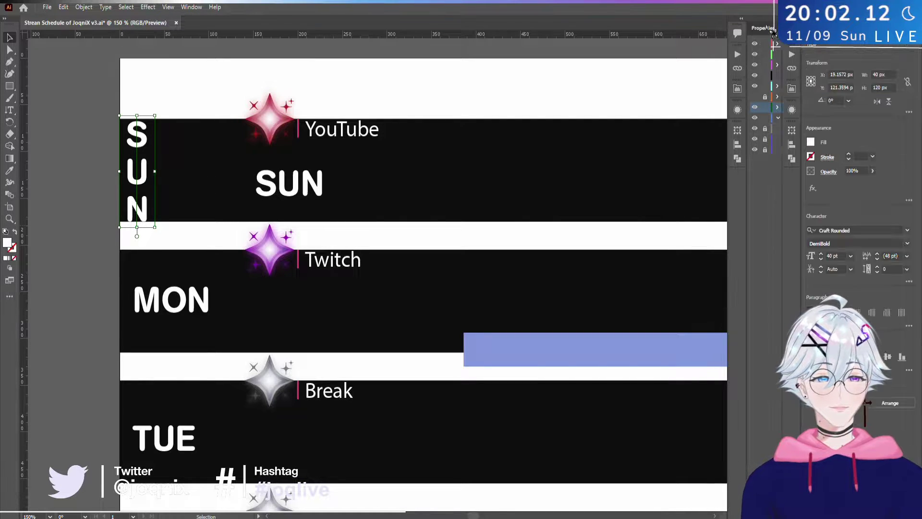
pyautogui.write('32')
pyautogui.press('Return')
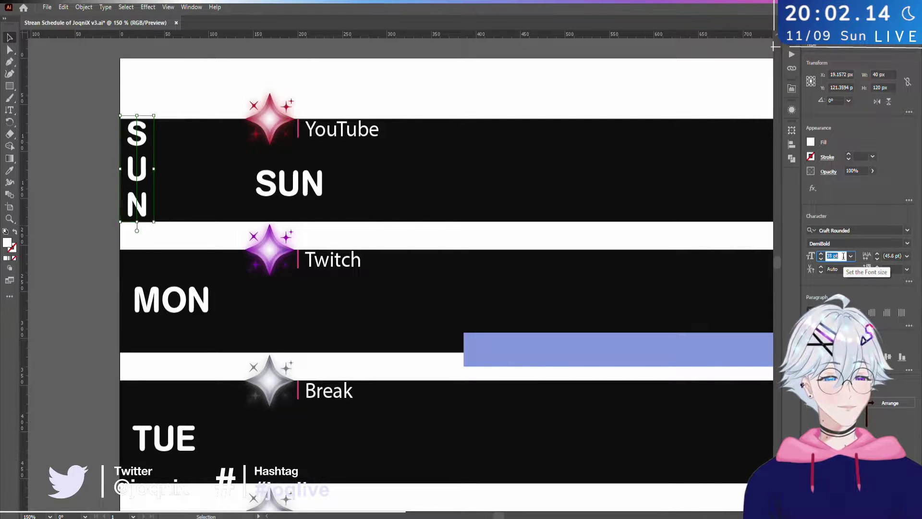
pyautogui.press('Down')
pyautogui.press('Down')
pyautogui.press('Down')
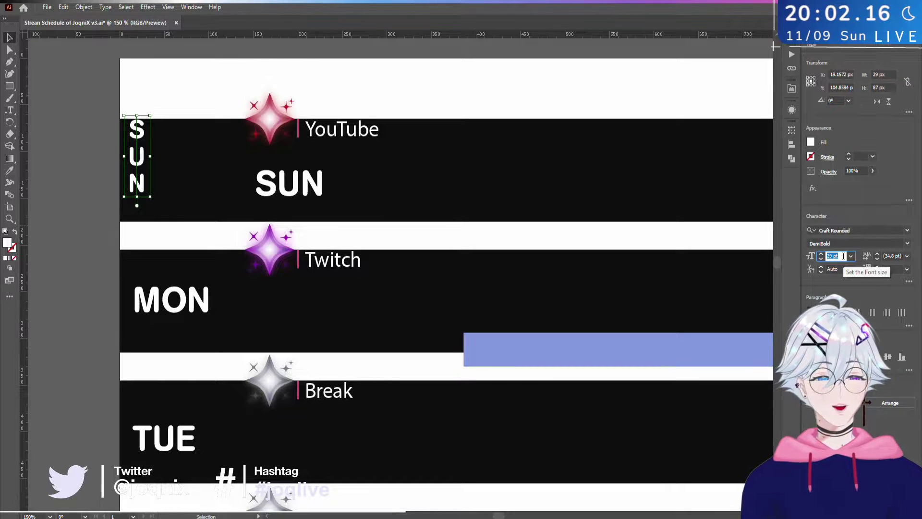
pyautogui.press('Up')
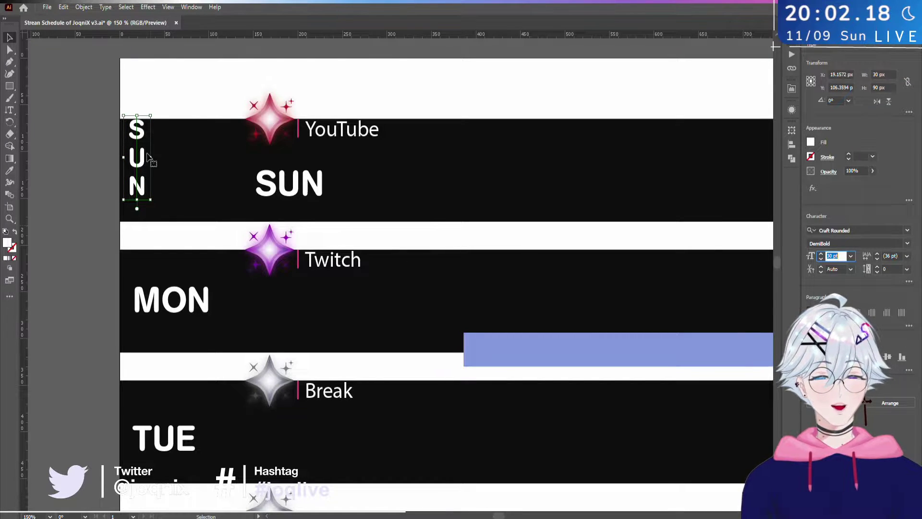
pyautogui.moveTo(146, 156); pyautogui.dragTo(146, 168)
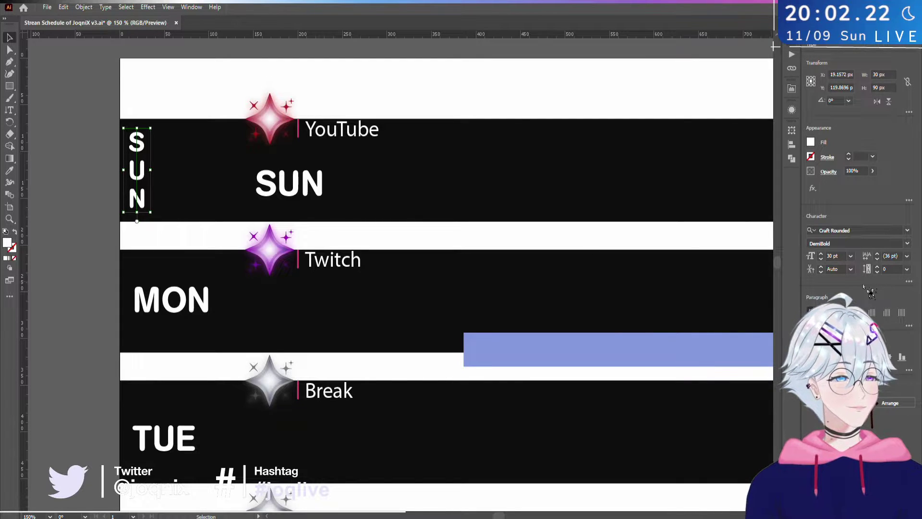
# - Repeatedly marquee-select and deselect the vertical SUN label to check its placement
pyautogui.click(175, 148)
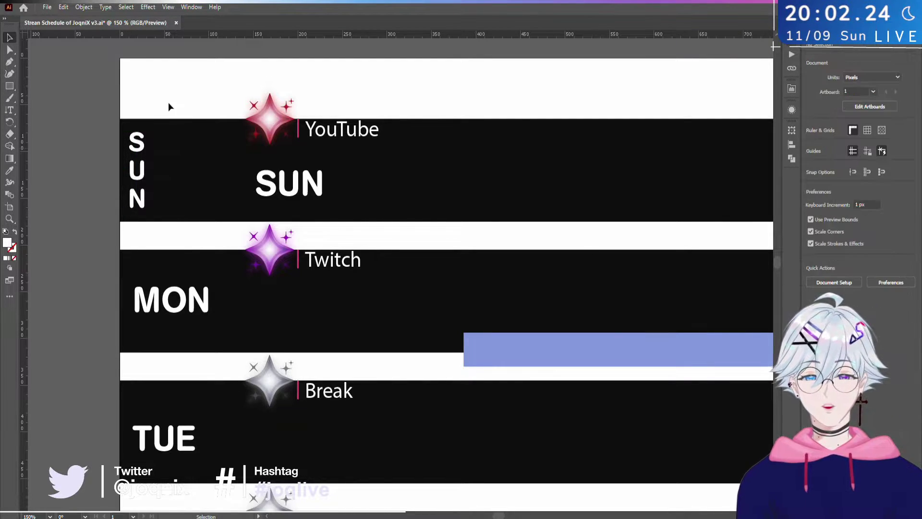
pyautogui.moveTo(168, 103); pyautogui.dragTo(71, 247)
pyautogui.click(240, 180)
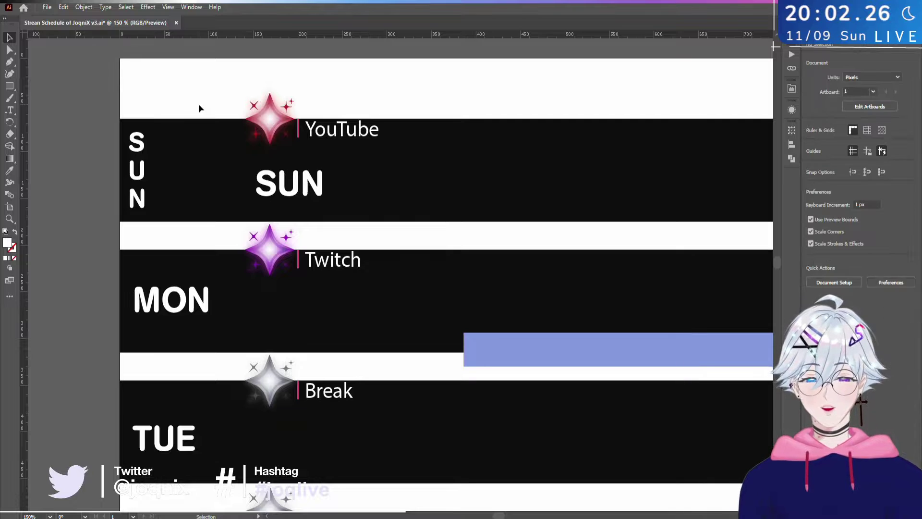
pyautogui.moveTo(198, 104); pyautogui.dragTo(80, 247)
pyautogui.click(196, 152)
pyautogui.moveTo(188, 113); pyautogui.dragTo(92, 237)
pyautogui.click(191, 144)
pyautogui.click(196, 177)
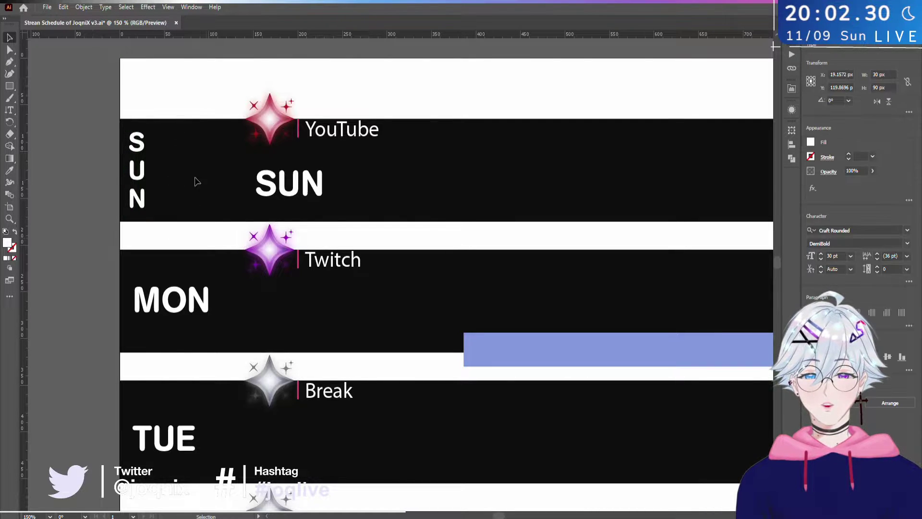
pyautogui.moveTo(176, 112); pyautogui.dragTo(76, 246)
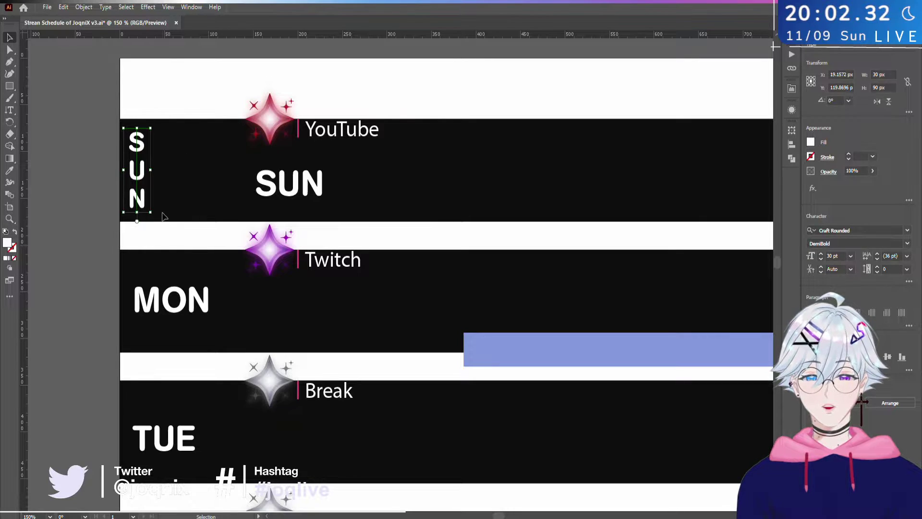
pyautogui.click(182, 149)
pyautogui.moveTo(173, 100); pyautogui.dragTo(70, 240)
pyautogui.moveTo(190, 119); pyautogui.dragTo(102, 253)
pyautogui.click(194, 221)
pyautogui.moveTo(173, 102); pyautogui.dragTo(81, 265)
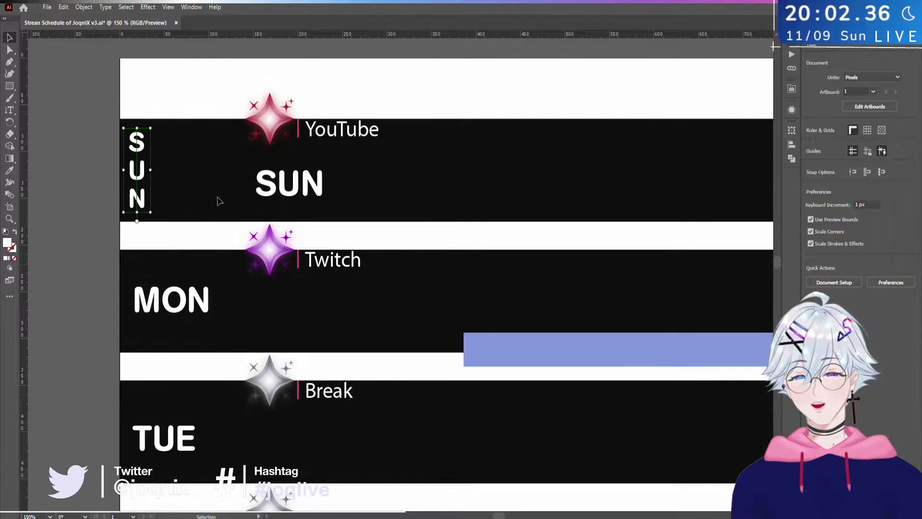
pyautogui.click(217, 197)
pyautogui.moveTo(178, 111); pyautogui.dragTo(105, 254)
pyautogui.click(237, 181)
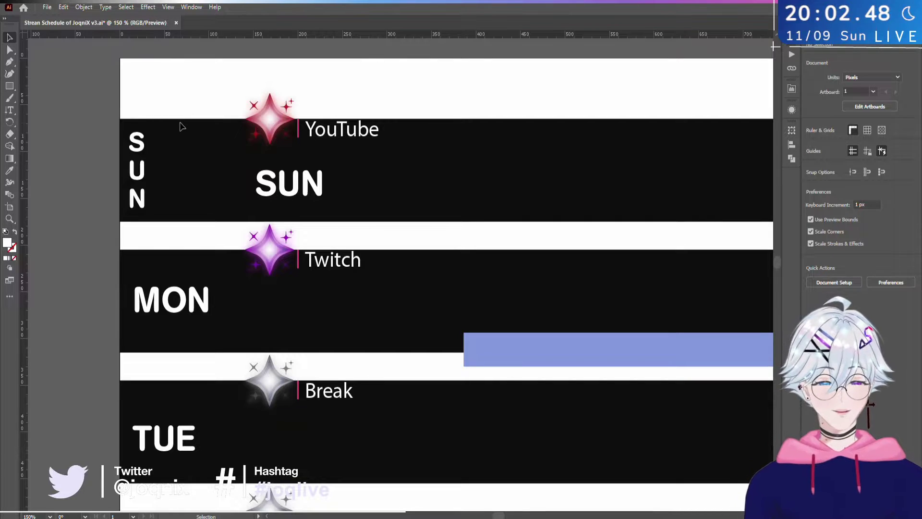
# - Bring the Monday and Tuesday bars into view and shift the MON name right
pyautogui.moveTo(178, 122); pyautogui.dragTo(91, 230)
pyautogui.moveTo(164, 113); pyautogui.dragTo(83, 239)
pyautogui.moveTo(197, 99); pyautogui.dragTo(75, 255)
pyautogui.click(166, 214)
pyautogui.moveTo(200, 205); pyautogui.dragTo(186, 160)
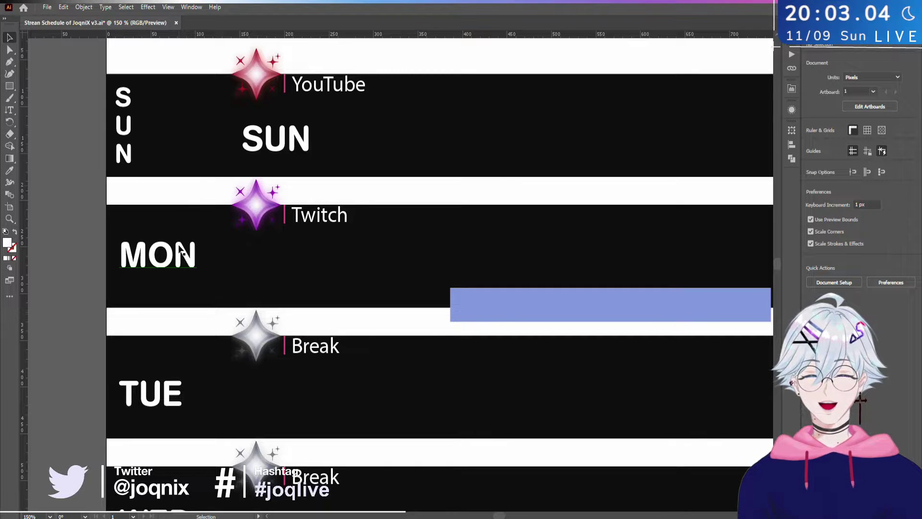
pyautogui.moveTo(181, 253); pyautogui.dragTo(245, 260)
# - Copy the vertical SUN label into the Monday bar and retype it as MON
pyautogui.moveTo(127, 122); pyautogui.dragTo(123, 250)
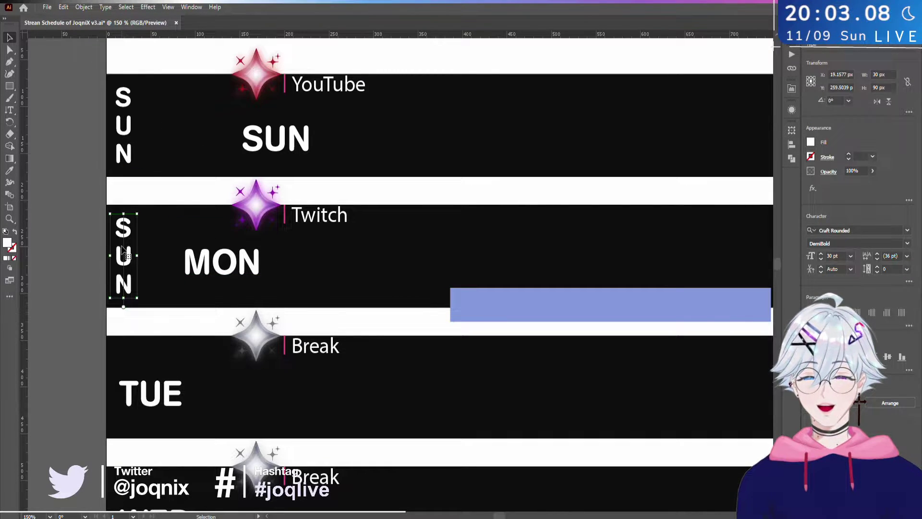
pyautogui.doubleClick(123, 250)
pyautogui.moveTo(125, 217); pyautogui.dragTo(121, 309)
pyautogui.press('BackSpace')
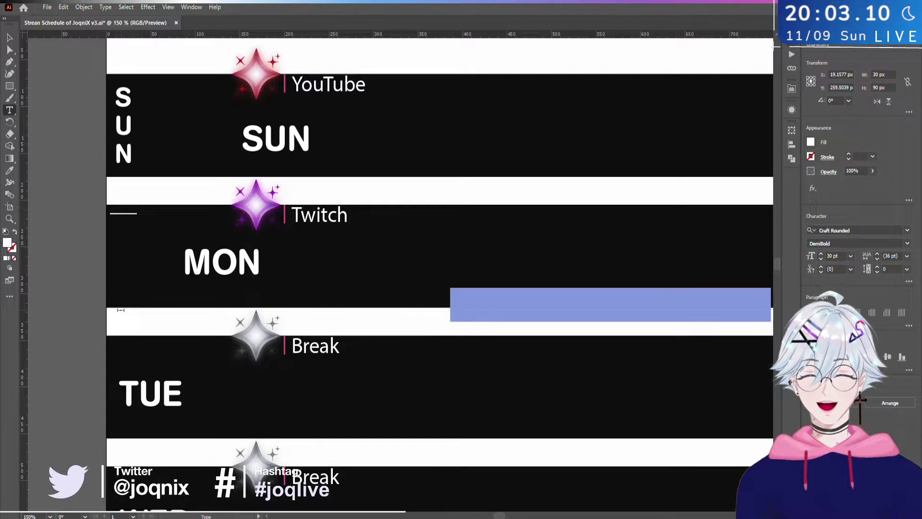
pyautogui.write('T')
pyautogui.press('BackSpace')
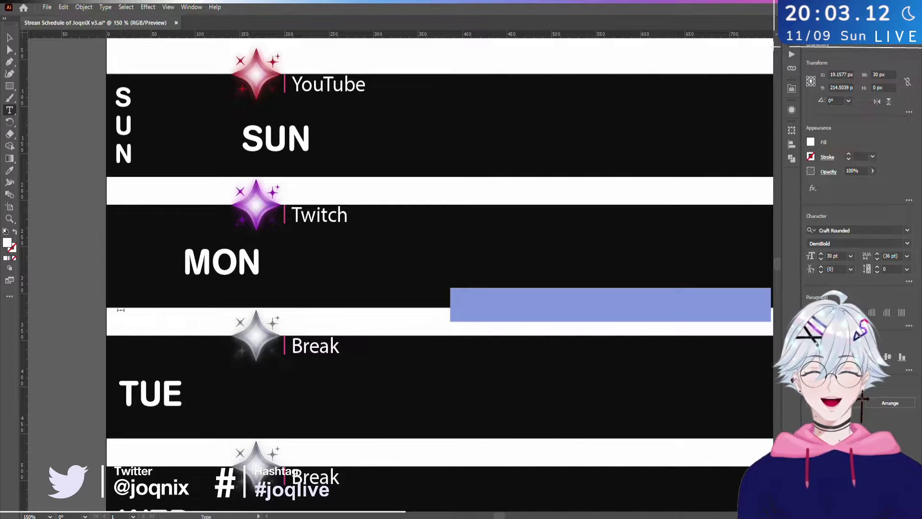
pyautogui.write('MON')
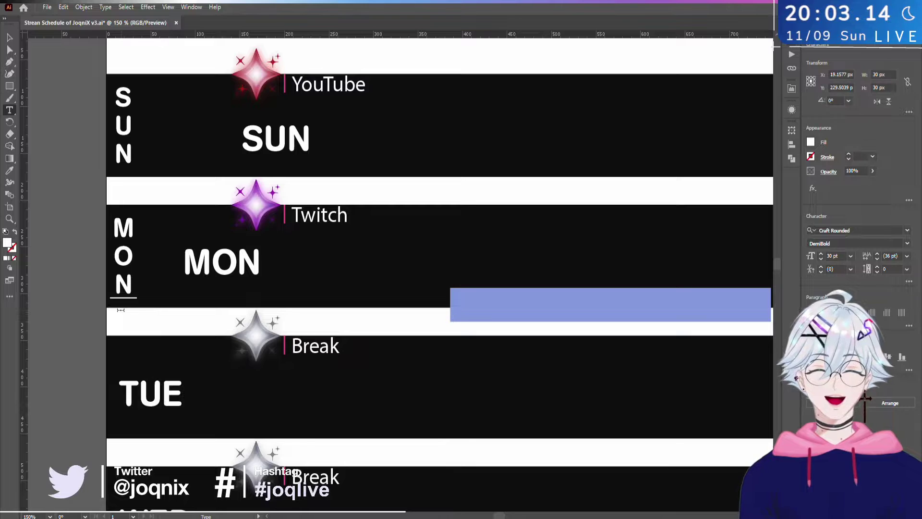
# - Shift the TUE name right and add a vertical TUE label copied from MON
pyautogui.click(10, 38)
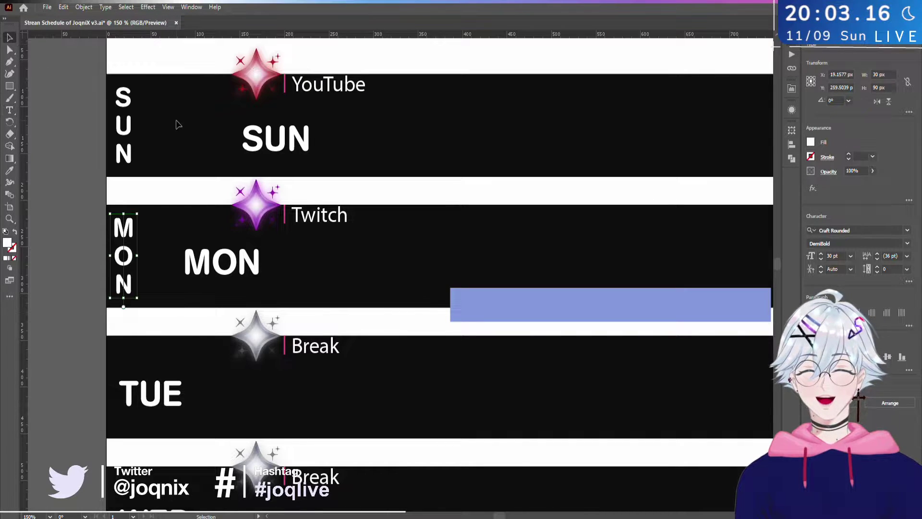
pyautogui.scroll(-5, 178, 124)
pyautogui.moveTo(159, 302); pyautogui.dragTo(219, 302)
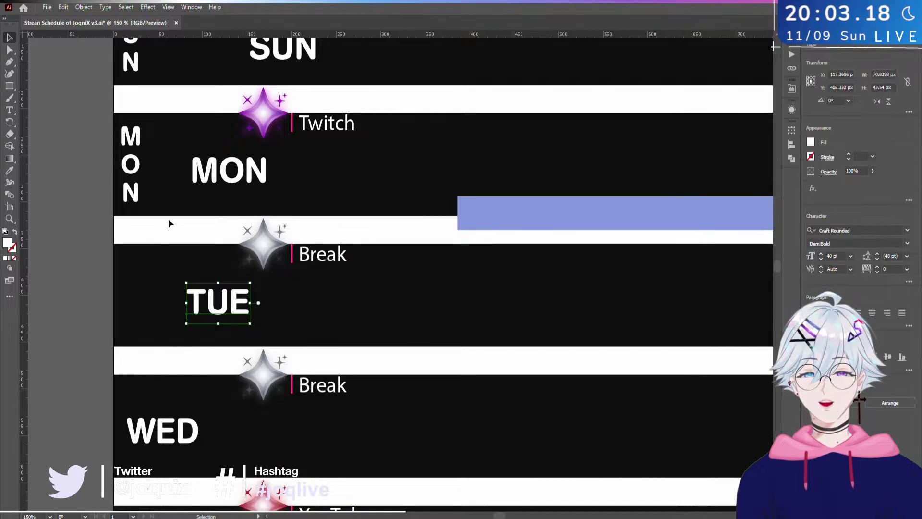
pyautogui.moveTo(129, 177); pyautogui.dragTo(131, 223)
pyautogui.press('t')
pyautogui.press('BackSpace')
pyautogui.write('TUE')
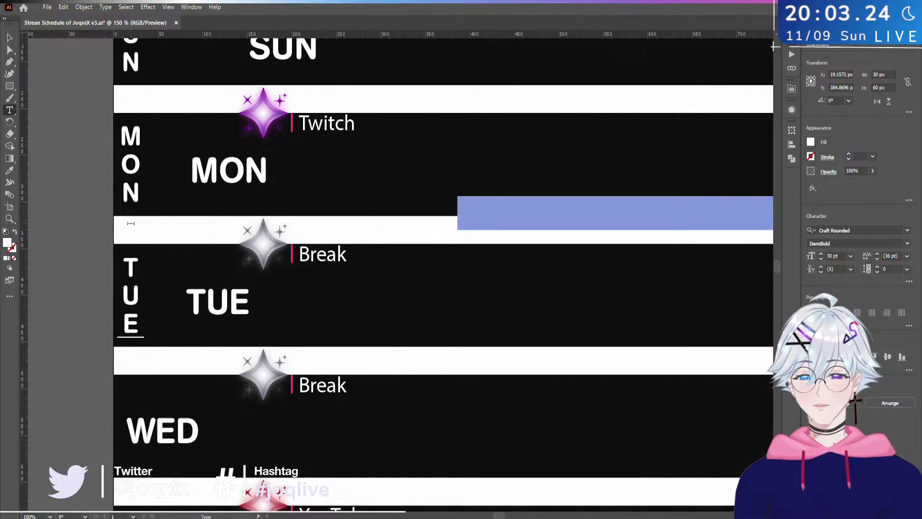
pyautogui.press('Escape')
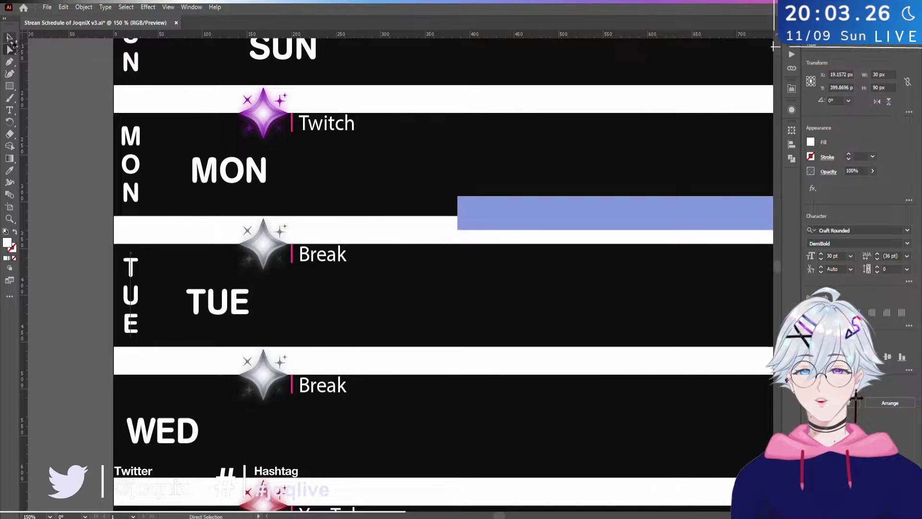
# - Shift the WED name right and add a vertical WED label copied from TUE
pyautogui.moveTo(208, 295); pyautogui.dragTo(208, 165)
pyautogui.moveTo(153, 311); pyautogui.dragTo(197, 312)
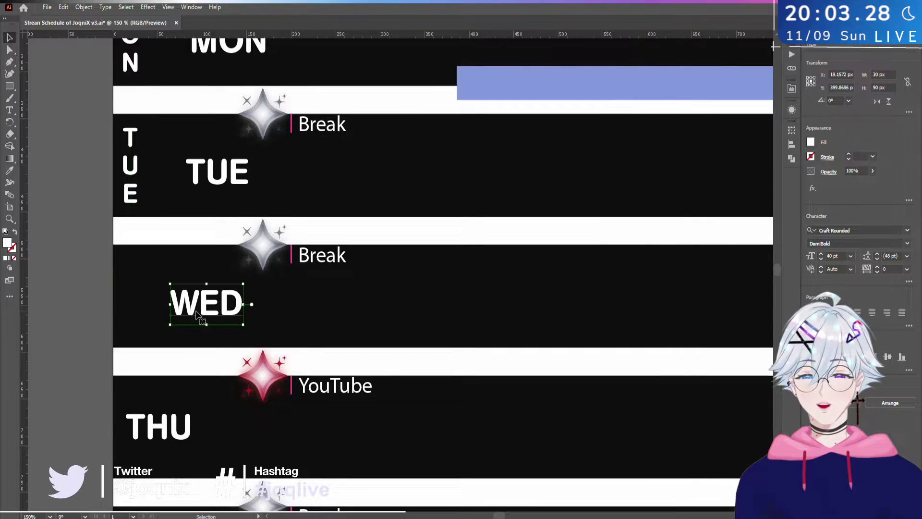
pyautogui.press('t')
pyautogui.click(9, 37)
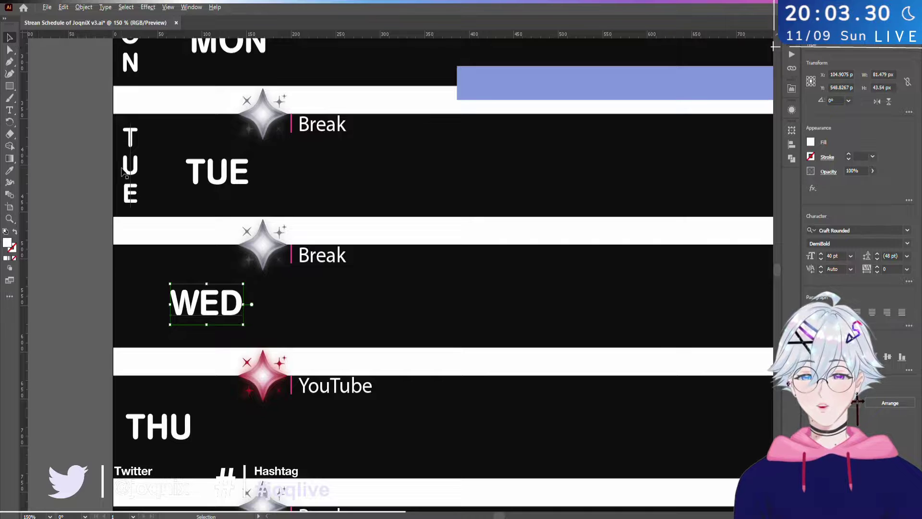
pyautogui.moveTo(122, 177); pyautogui.dragTo(124, 298)
pyautogui.doubleClick(130, 301)
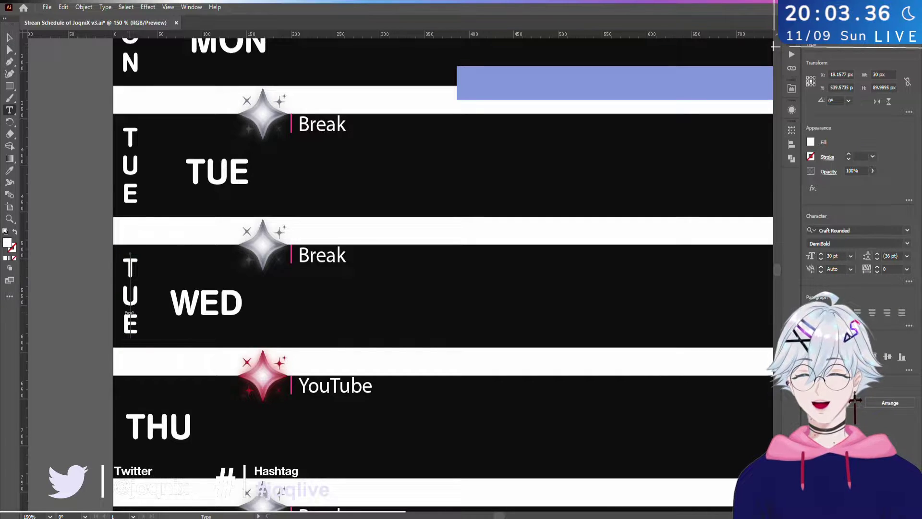
pyautogui.hotkey('ctrl', 'a')
pyautogui.press('BackSpace')
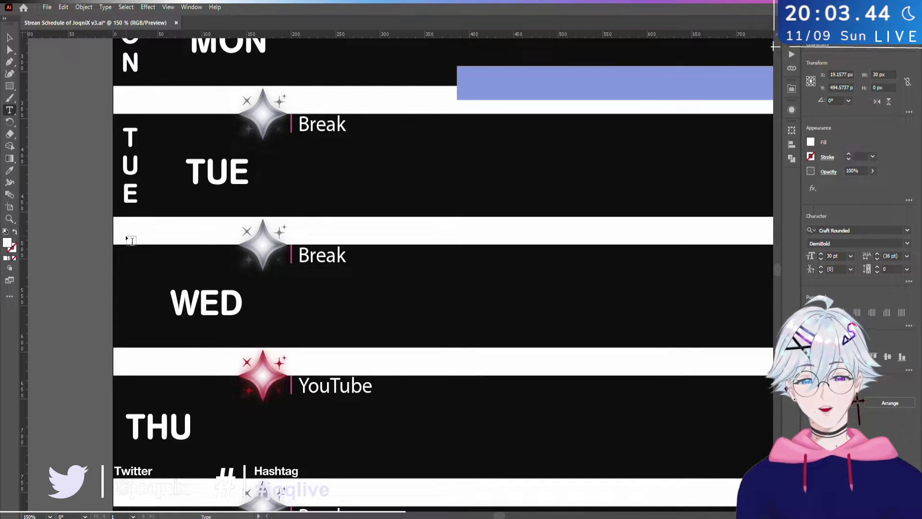
pyautogui.write('WED')
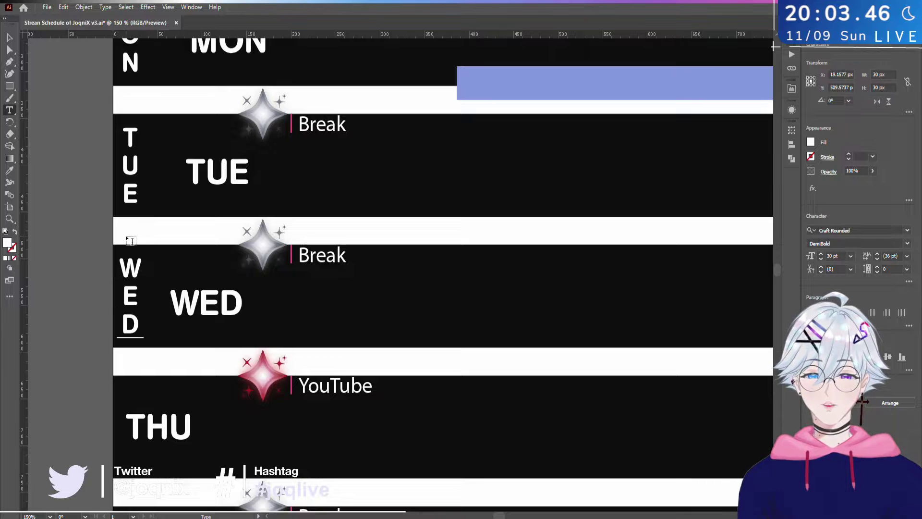
pyautogui.click(9, 38)
# - Shift the THU name to the right on the Thursday bar
pyautogui.click(107, 252)
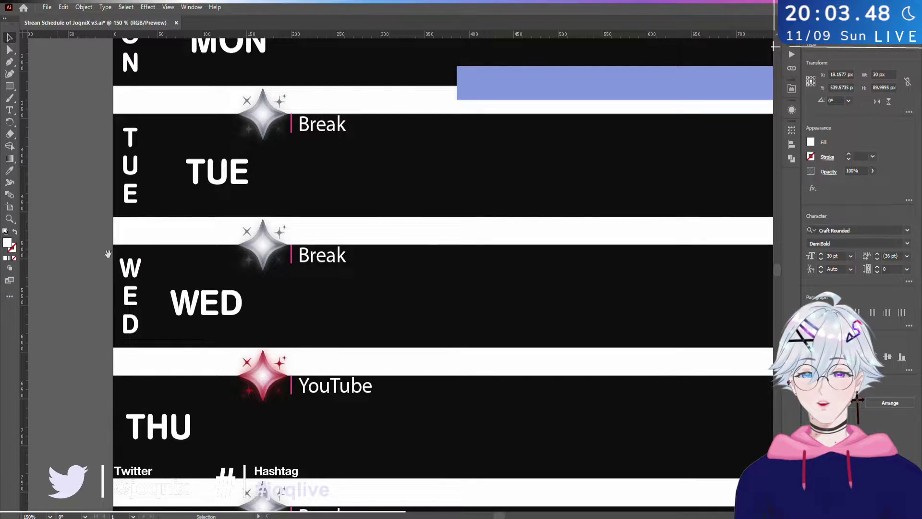
pyautogui.moveTo(151, 316); pyautogui.dragTo(144, 177)
pyautogui.moveTo(185, 304); pyautogui.dragTo(231, 315)
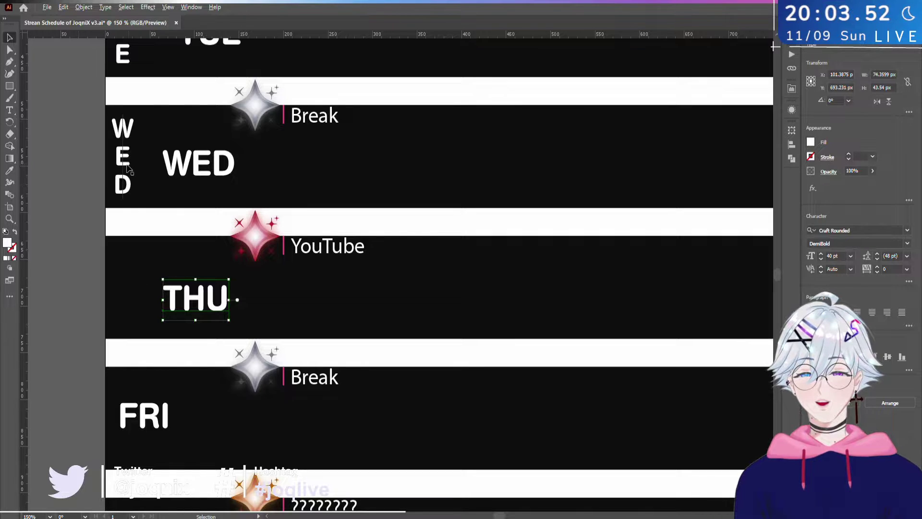
# - Copy the vertical WED label beside the THU bar and retype it as THU
pyautogui.moveTo(128, 167); pyautogui.dragTo(119, 206)
pyautogui.doubleClick(127, 307)
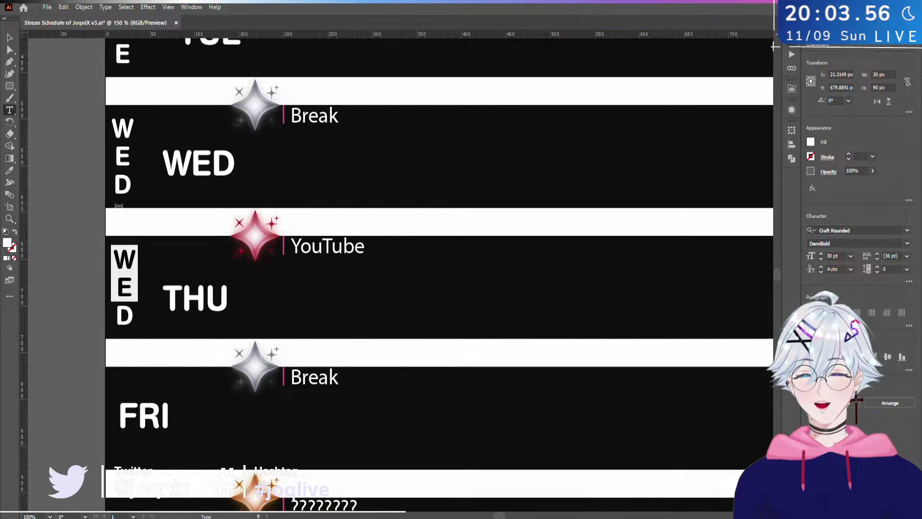
pyautogui.press('BackSpace')
pyautogui.press('Delete')
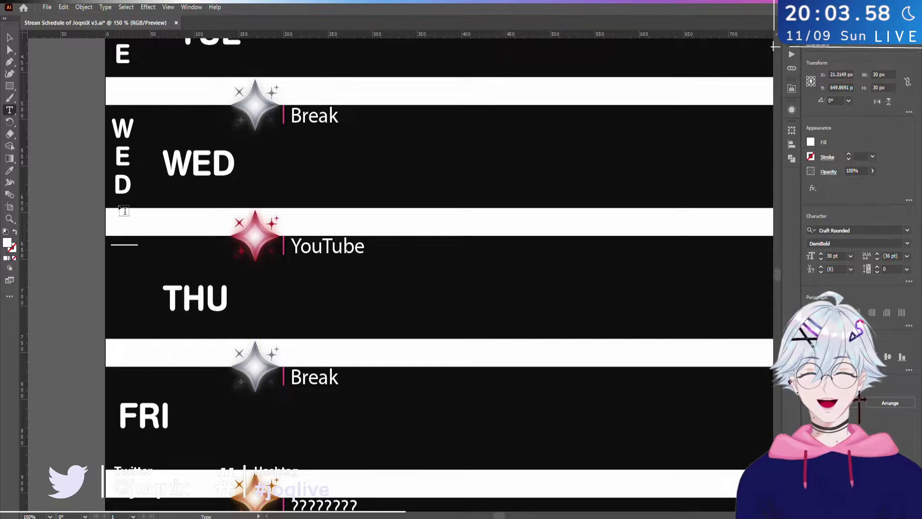
pyautogui.write('THY')
pyautogui.press('BackSpace')
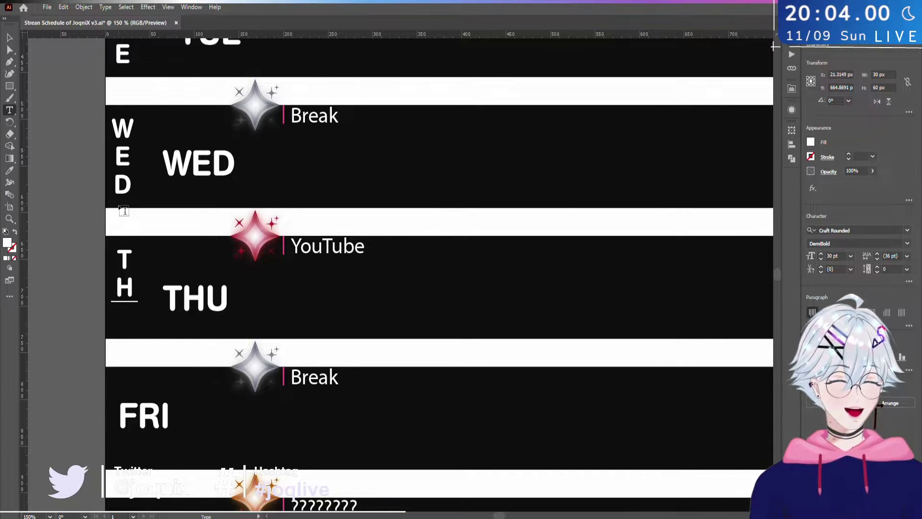
pyautogui.write('U')
pyautogui.click(9, 37)
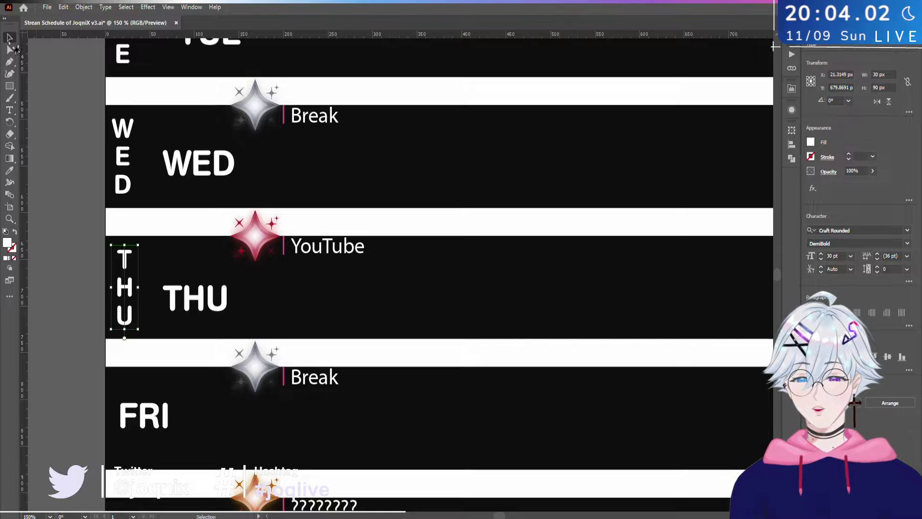
# - Shift the FRI day name to the right on its bar
pyautogui.moveTo(517, 344); pyautogui.dragTo(511, 239)
pyautogui.moveTo(145, 321); pyautogui.dragTo(189, 330)
pyautogui.moveTo(371, 327); pyautogui.dragTo(413, 279)
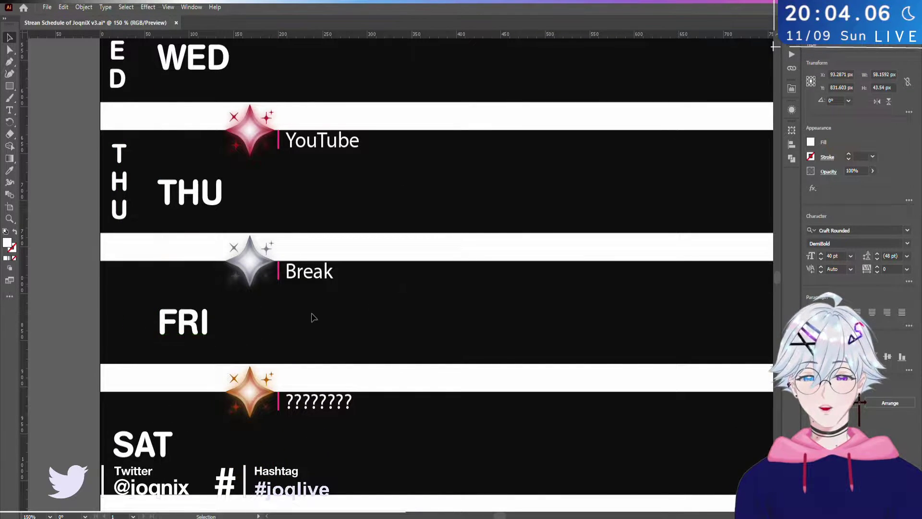
pyautogui.moveTo(287, 309); pyautogui.dragTo(346, 310)
# - Copy the vertical THU label beside the FRI bar and retype it as FRI
pyautogui.moveTo(175, 207); pyautogui.dragTo(175, 333)
pyautogui.press('t')
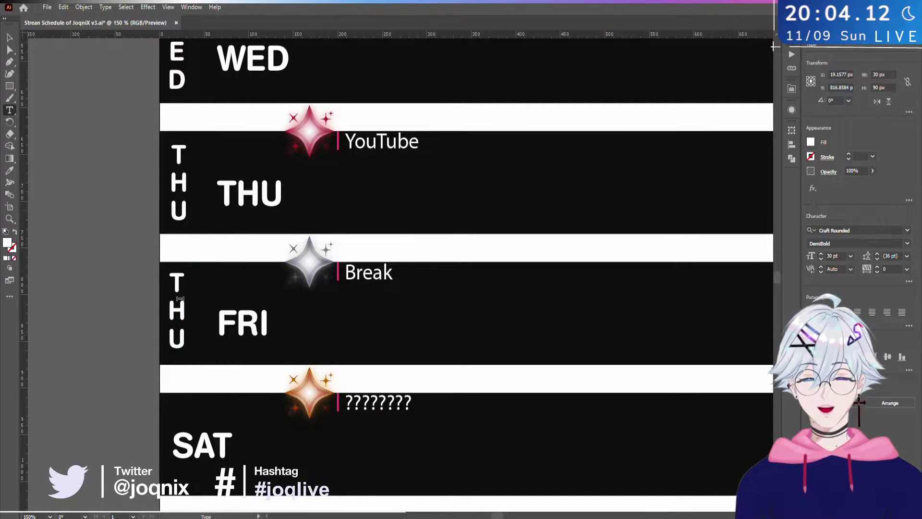
pyautogui.moveTo(181, 271)
pyautogui.mouseDown()
pyautogui.moveTo(183, 325)
pyautogui.moveTo(183, 271)
pyautogui.mouseUp()
pyautogui.click(182, 335)
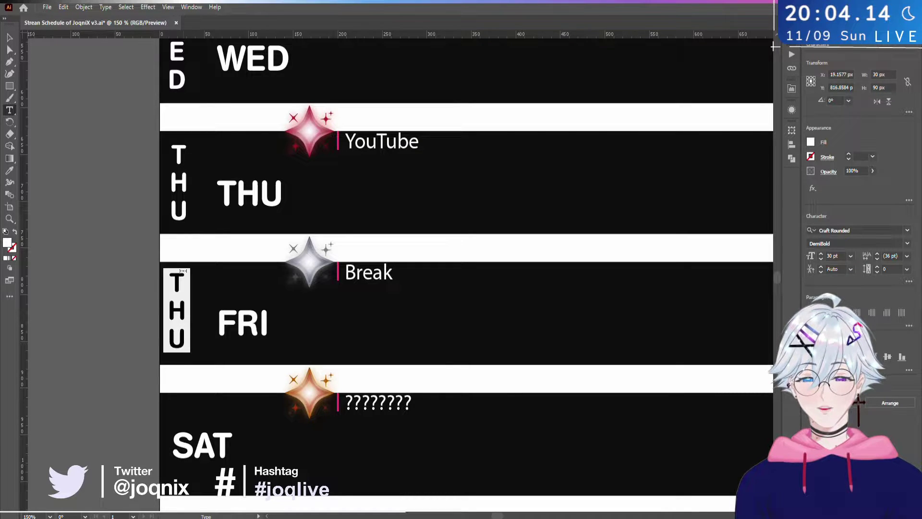
pyautogui.press('BackSpace')
pyautogui.write('FRI')
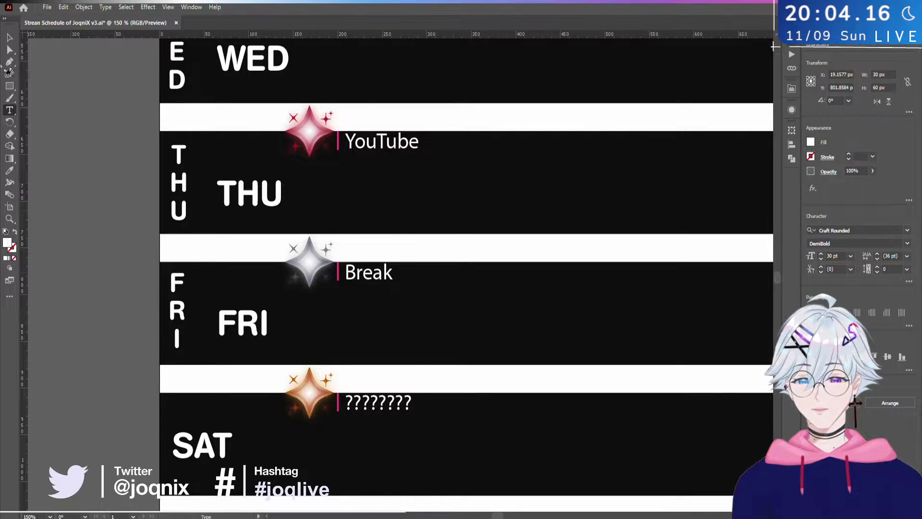
pyautogui.click(9, 36)
# - Move the SAT day name right and add a vertical white SAT label on its bar
pyautogui.moveTo(286, 320); pyautogui.dragTo(258, 166)
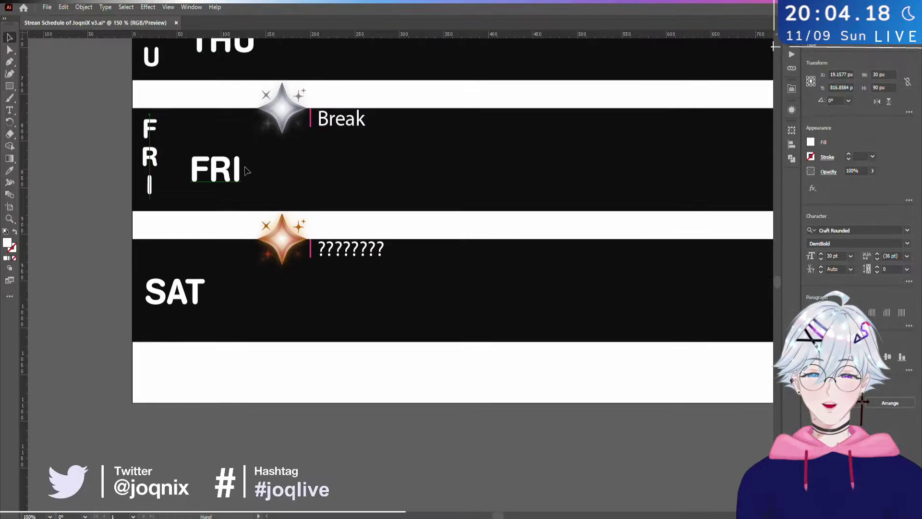
pyautogui.moveTo(161, 299); pyautogui.dragTo(206, 302)
pyautogui.moveTo(167, 168); pyautogui.dragTo(145, 288)
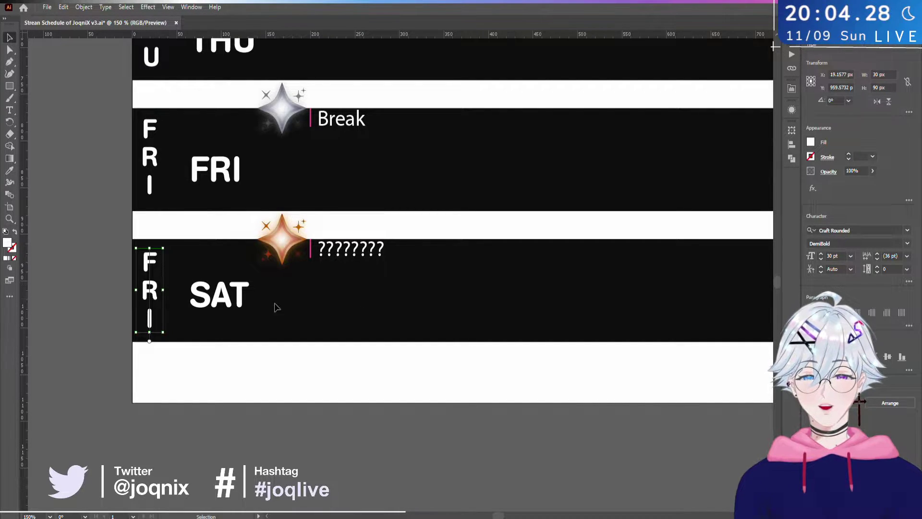
pyautogui.doubleClick(150, 317)
pyautogui.moveTo(147, 331); pyautogui.dragTo(142, 235)
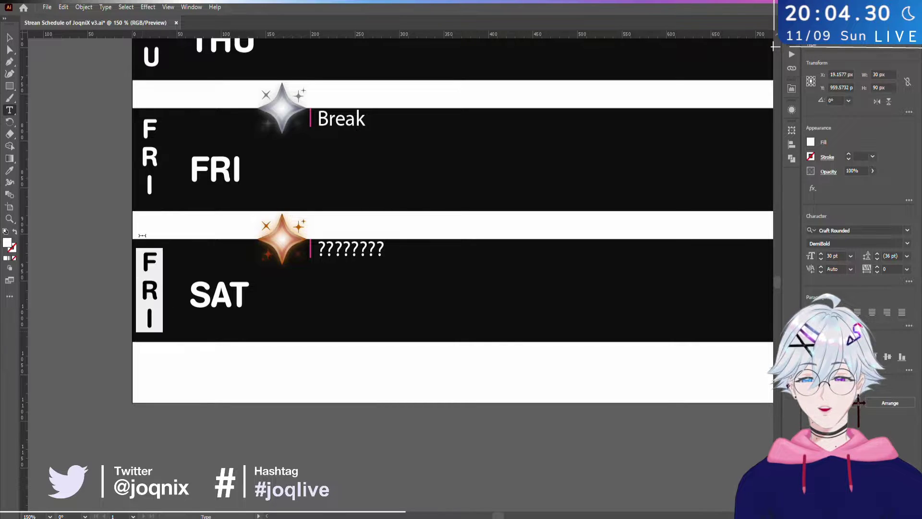
pyautogui.press('BackSpace')
pyautogui.write('SA')
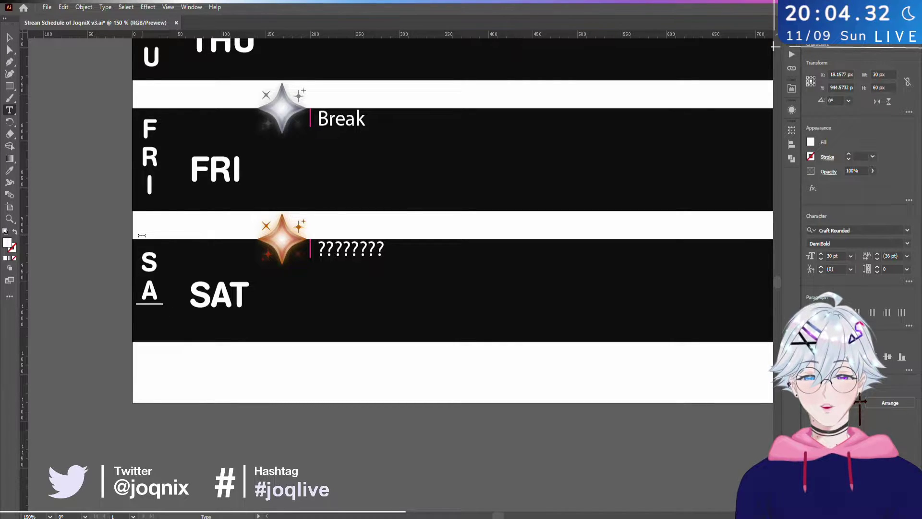
pyautogui.write('T')
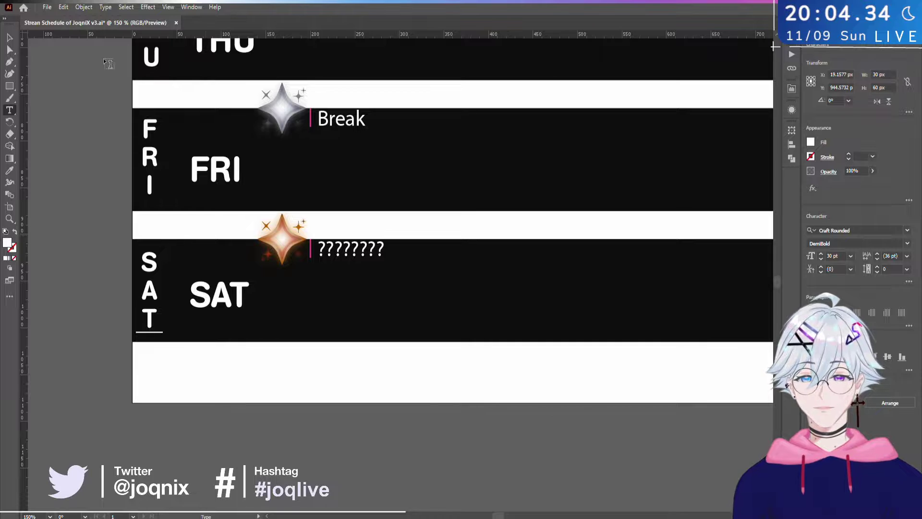
pyautogui.press('Escape')
# - Pan and zoom across the schedule to check the new SAT row label
pyautogui.moveTo(496, 195); pyautogui.dragTo(403, 185)
pyautogui.scroll(-3, 470, 204)
pyautogui.scroll(1, 388, 225)
pyautogui.scroll(2, 169, 282)
pyautogui.moveTo(398, 255); pyautogui.dragTo(263, 267)
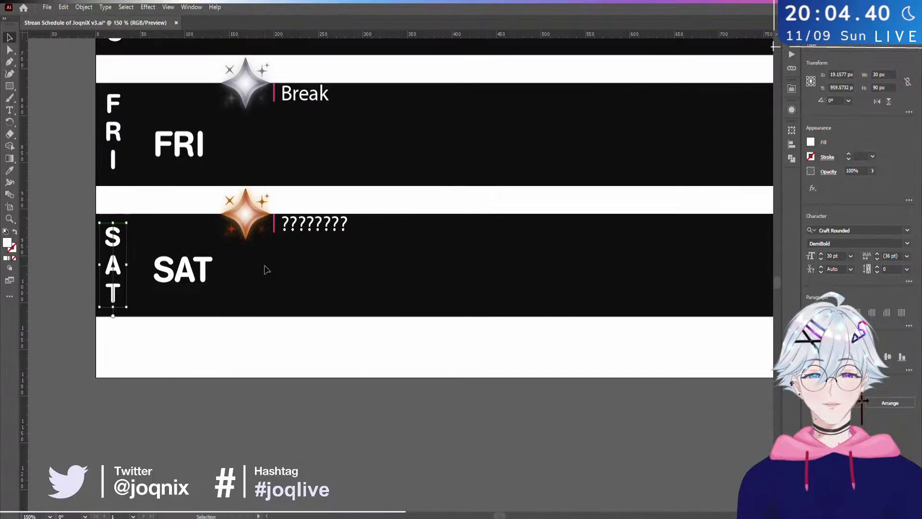
pyautogui.scroll(4, 217, 232)
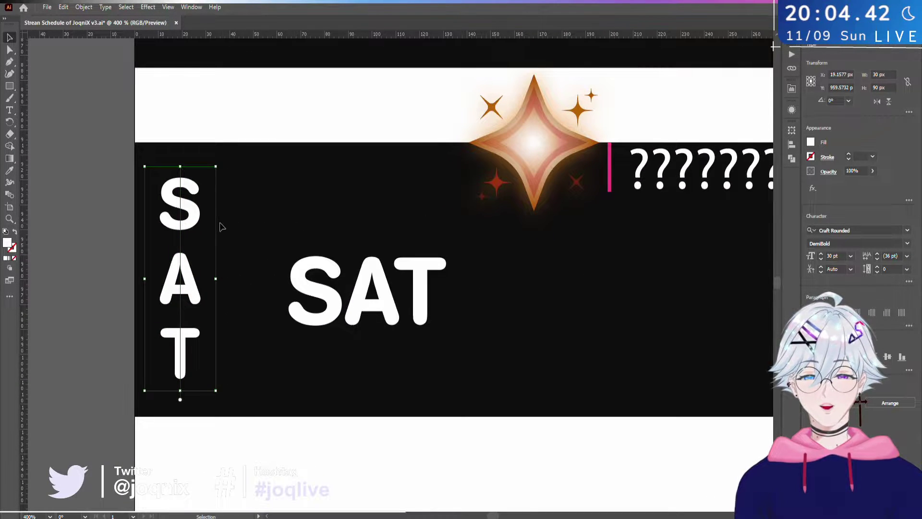
# - Google the misspelt word CONDISENDING, accept the corrected 'condescending' definition, then return to Illustrator
pyautogui.hotkey('alt', 'Tab')
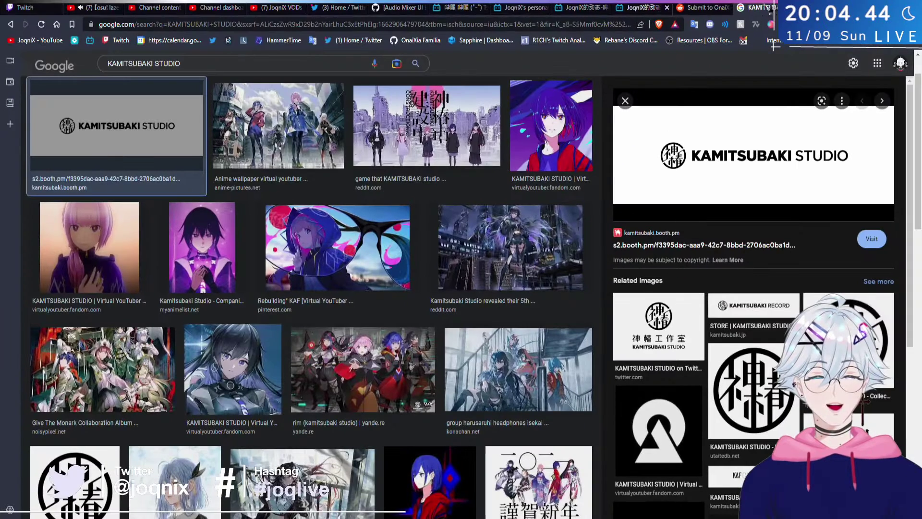
pyautogui.hotkey('ctrl', 't')
pyautogui.write('CONDI')
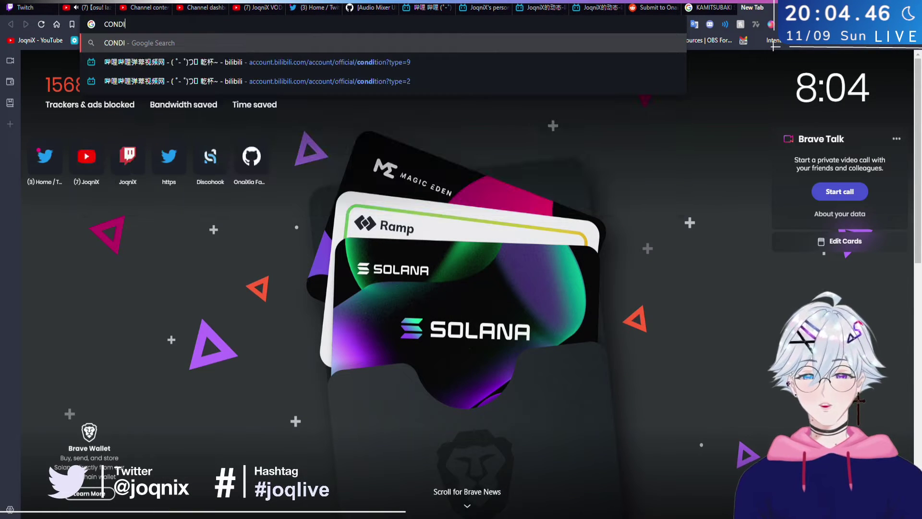
pyautogui.write('SENDING')
pyautogui.press('Return')
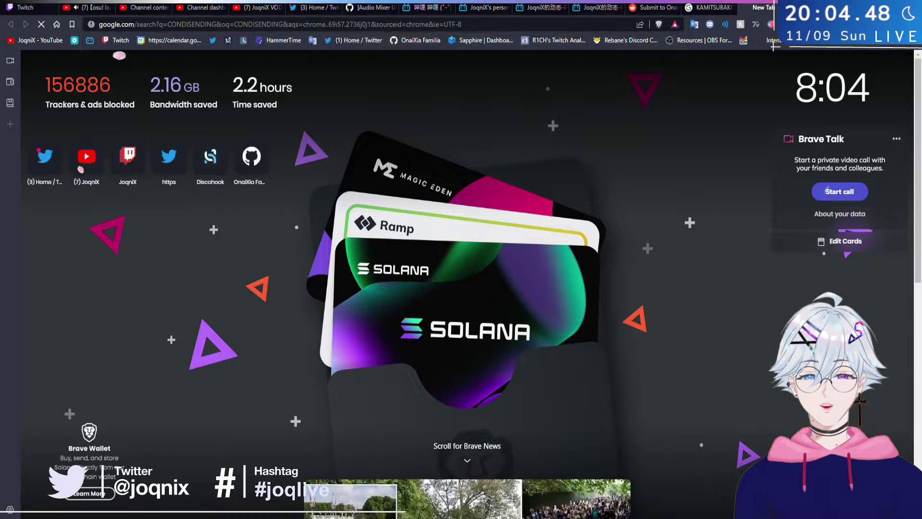
pyautogui.click(231, 150)
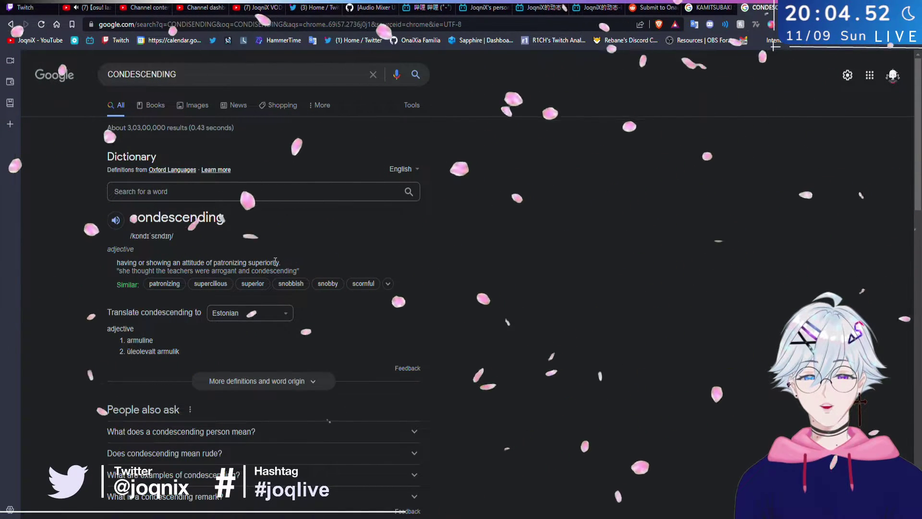
pyautogui.hotkey('alt', 'Tab')
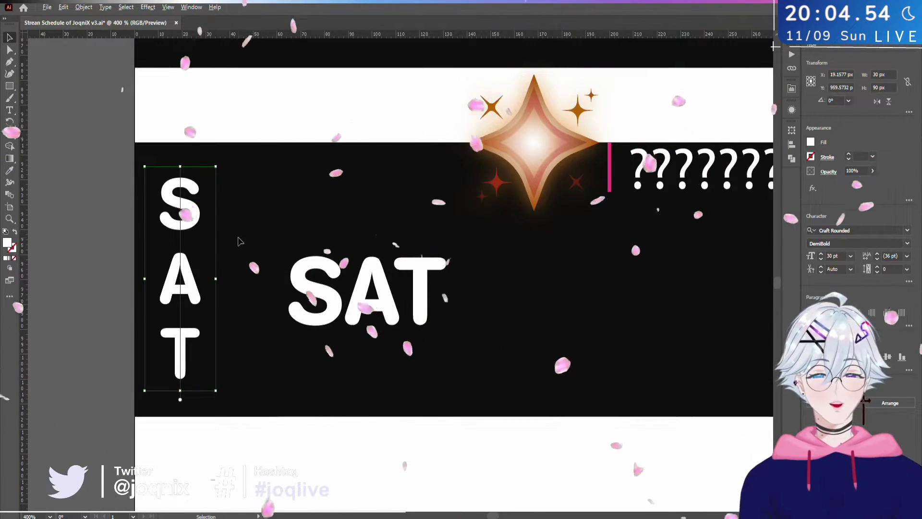
# - Zoom out so all seven day bars are visible on screen
pyautogui.scroll(-2, 239, 241)
pyautogui.moveTo(289, 288); pyautogui.dragTo(236, 306)
pyautogui.click(156, 276)
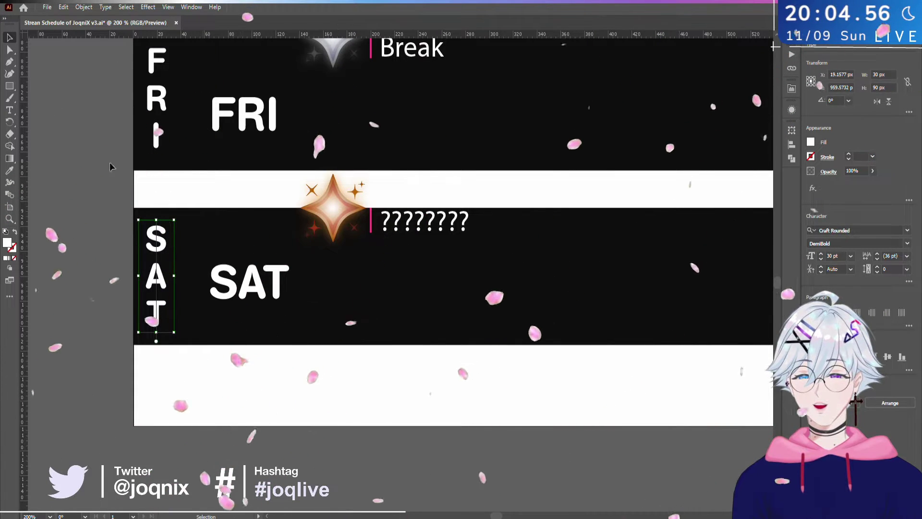
pyautogui.click(73, 170)
pyautogui.hotkey('ctrl', '-')
pyautogui.hotkey('ctrl', '-')
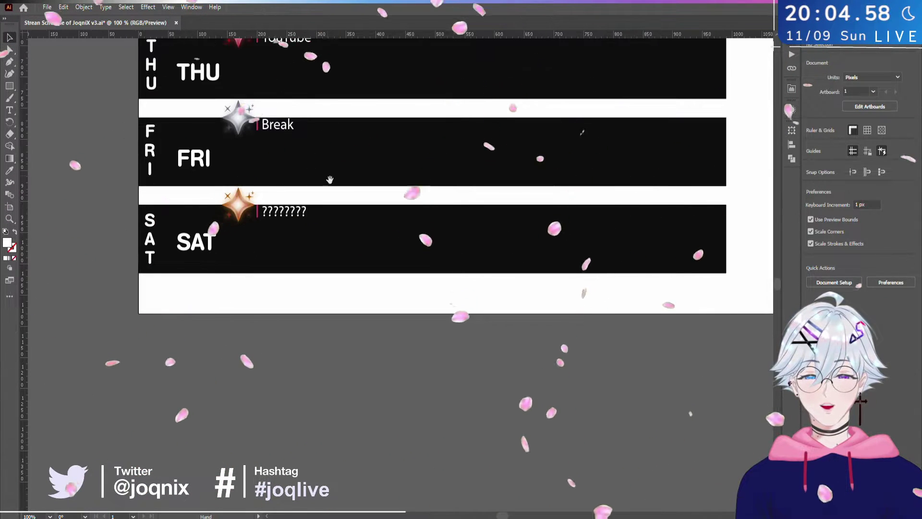
pyautogui.scroll(3, 385, 315)
pyautogui.scroll(-3, 386, 314)
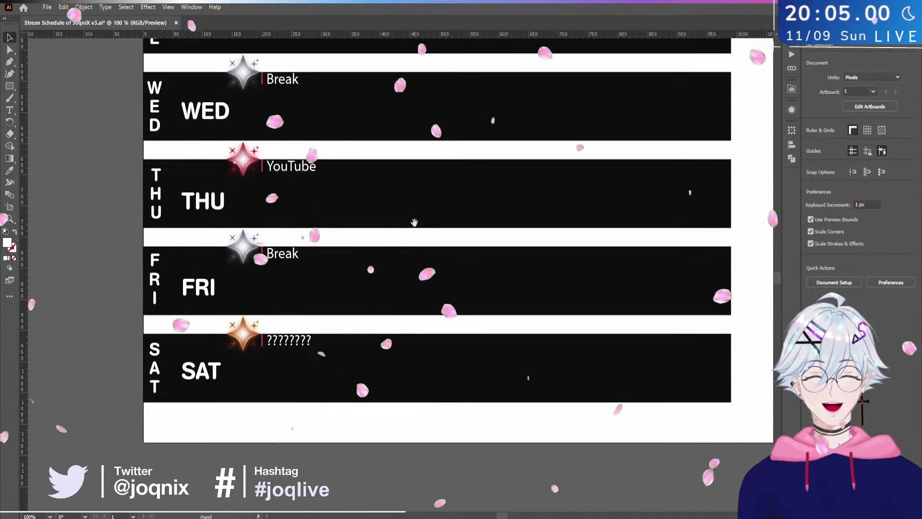
pyautogui.scroll(9, 416, 227)
pyautogui.moveTo(414, 222); pyautogui.dragTo(349, 252)
pyautogui.scroll(-1, 416, 224)
# - Drag SUN, MON and TUE into line with the other day names below them
pyautogui.moveTo(219, 98); pyautogui.dragTo(191, 104)
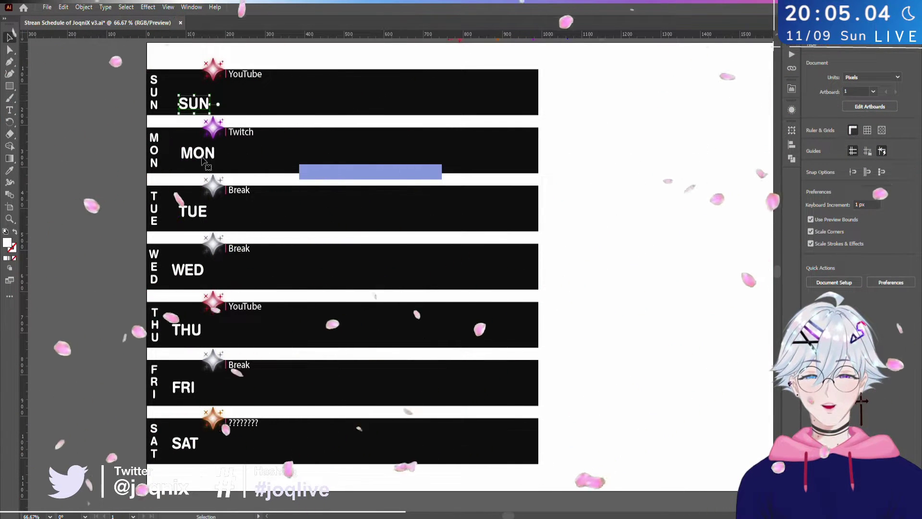
pyautogui.moveTo(197, 153); pyautogui.dragTo(199, 156)
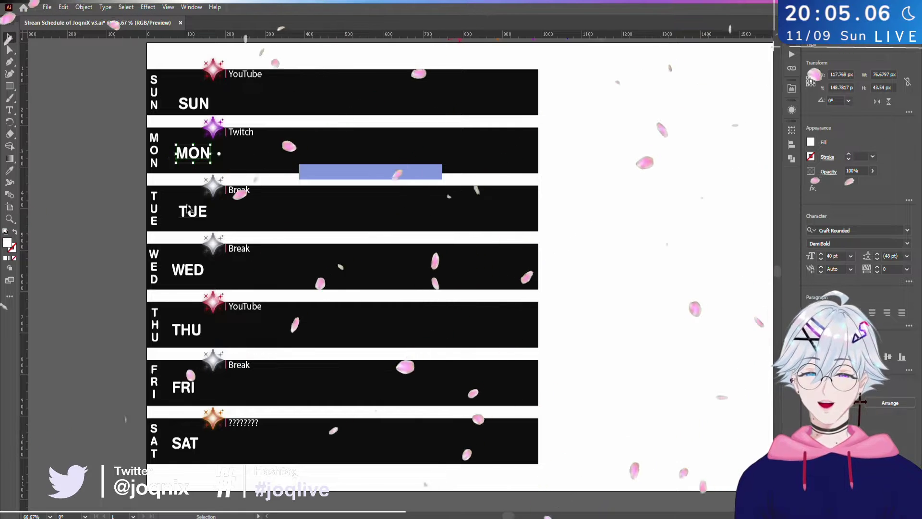
pyautogui.moveTo(187, 213); pyautogui.dragTo(184, 215)
pyautogui.click(278, 223)
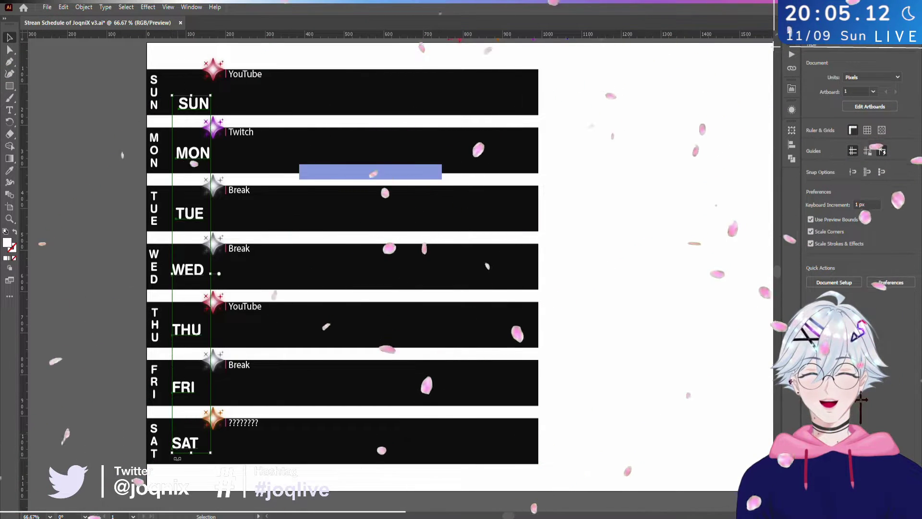
pyautogui.hotkey('alt', 'Tab')
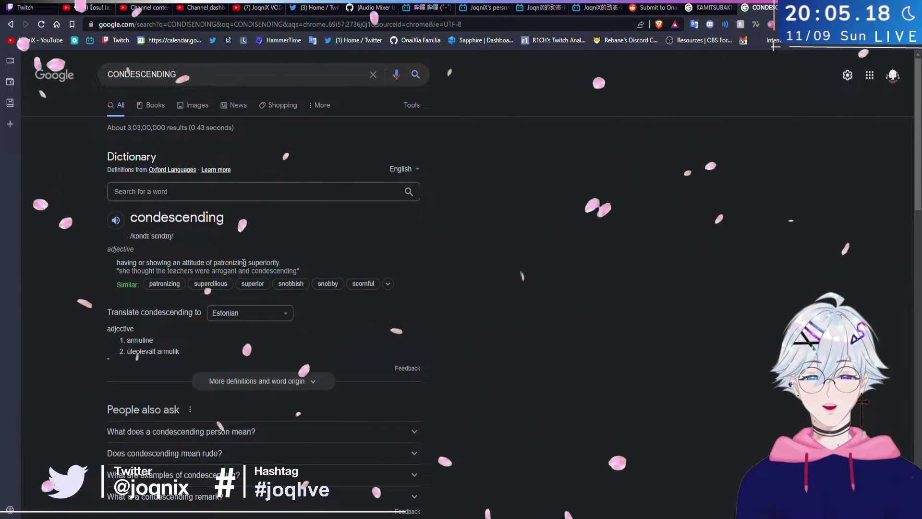
# - Search Google for 'patronizing' from the condescending definition, then return to that result
pyautogui.moveTo(248, 265); pyautogui.dragTo(216, 265)
pyautogui.rightClick(217, 264)
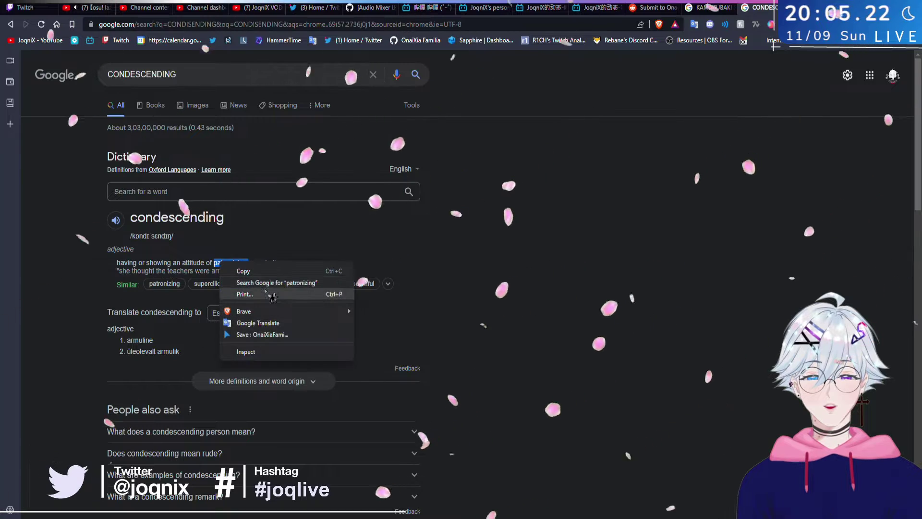
pyautogui.click(269, 281)
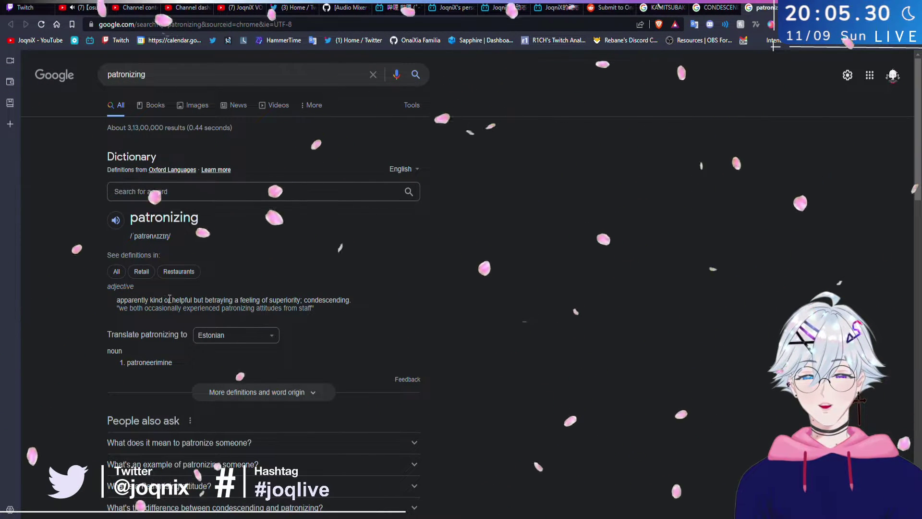
pyautogui.hotkey('ctrl', 'shift', 'Tab')
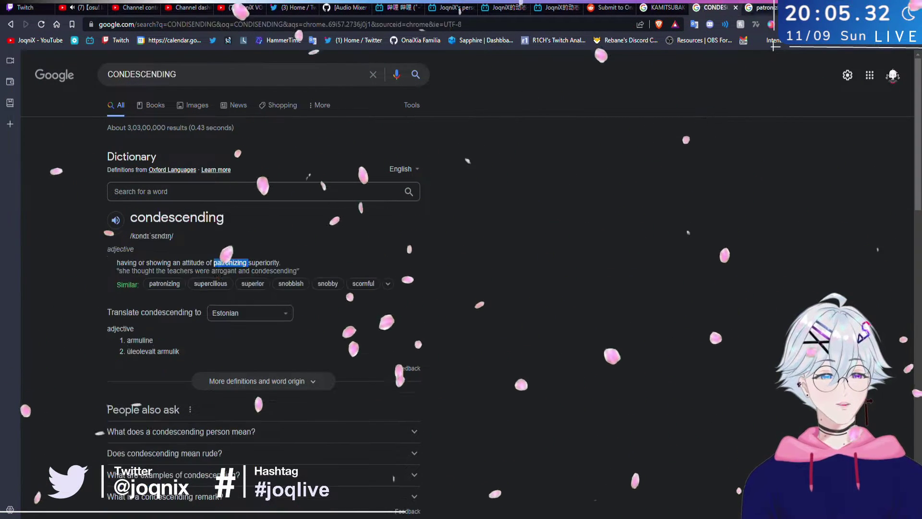
pyautogui.hotkey('alt', 'Tab')
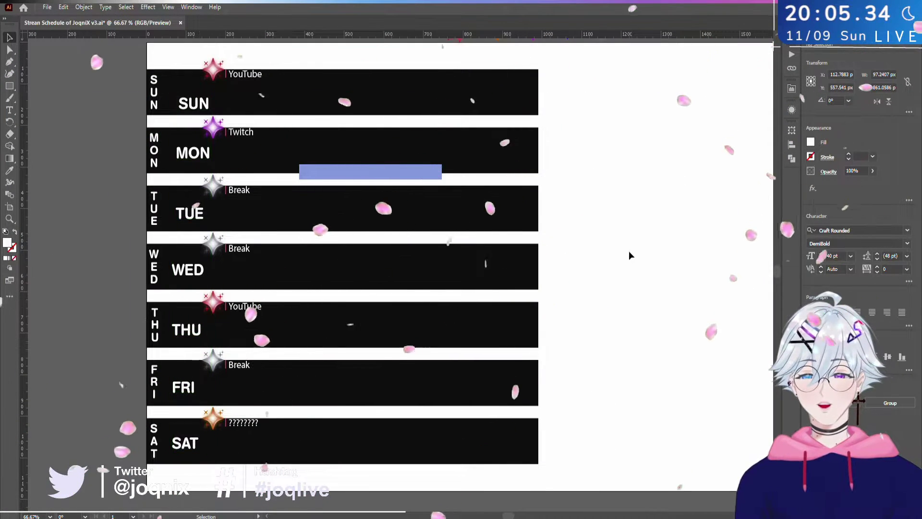
# - Drag the grouped SUN–SAT day names horizontally until they sit beneath each bar's star
pyautogui.click(629, 251)
pyautogui.moveTo(629, 250); pyautogui.dragTo(656, 266)
pyautogui.moveTo(436, 300); pyautogui.dragTo(440, 276)
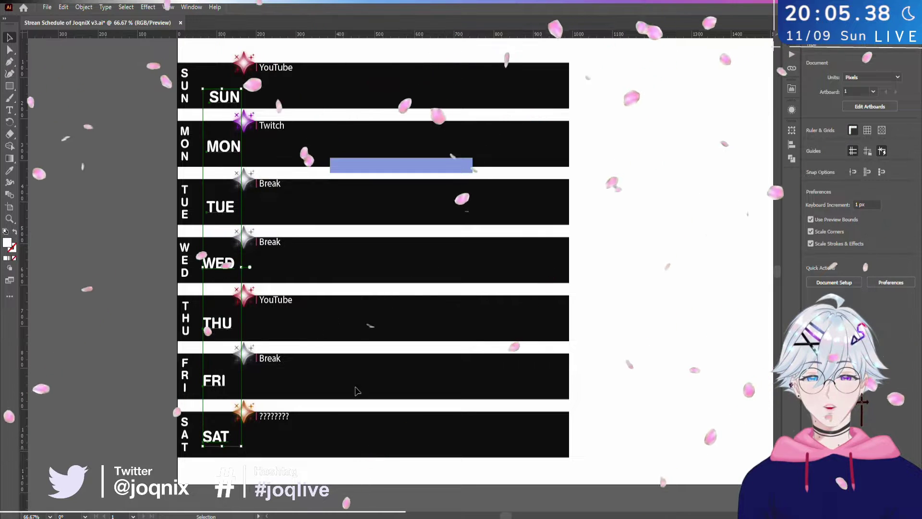
pyautogui.click(219, 269)
pyautogui.moveTo(219, 270); pyautogui.dragTo(372, 263)
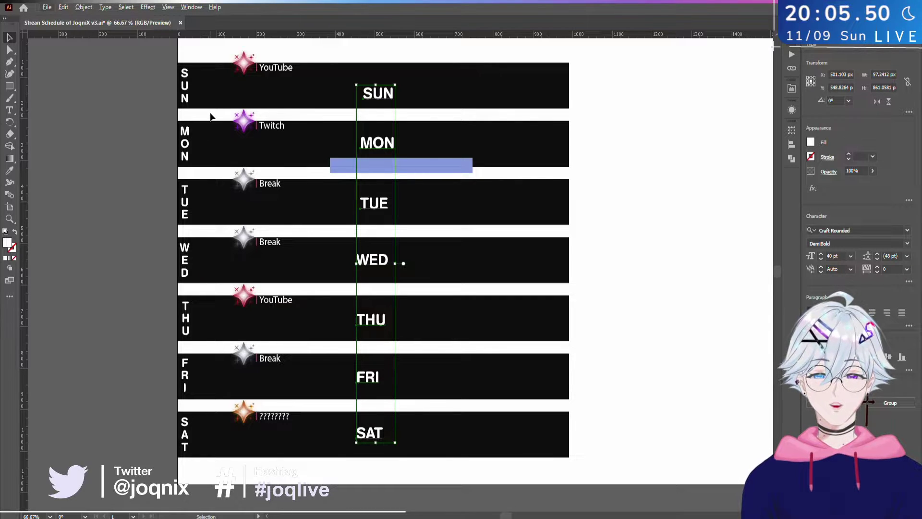
pyautogui.scroll(4, 205, 112)
pyautogui.scroll(-3, 203, 110)
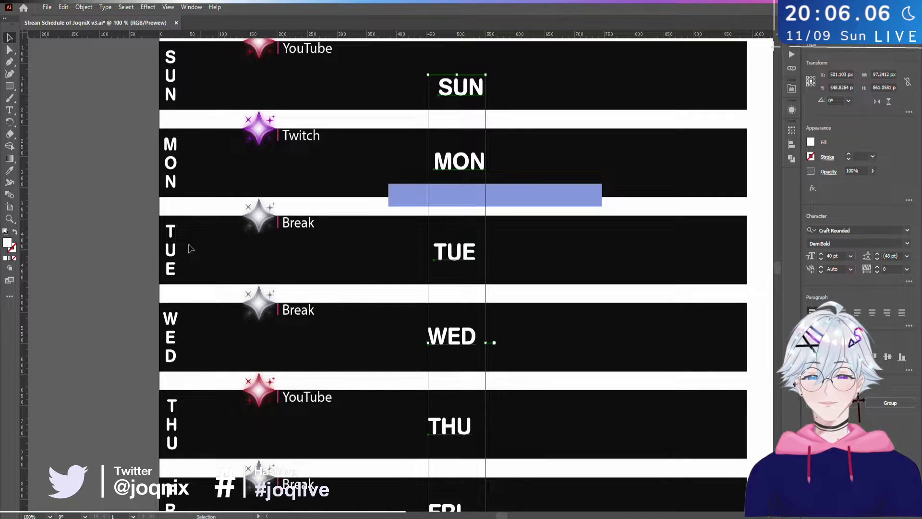
pyautogui.scroll(-2, 191, 248)
pyautogui.scroll(1, 206, 247)
pyautogui.scroll(1, 206, 249)
pyautogui.scroll(-1, 323, 281)
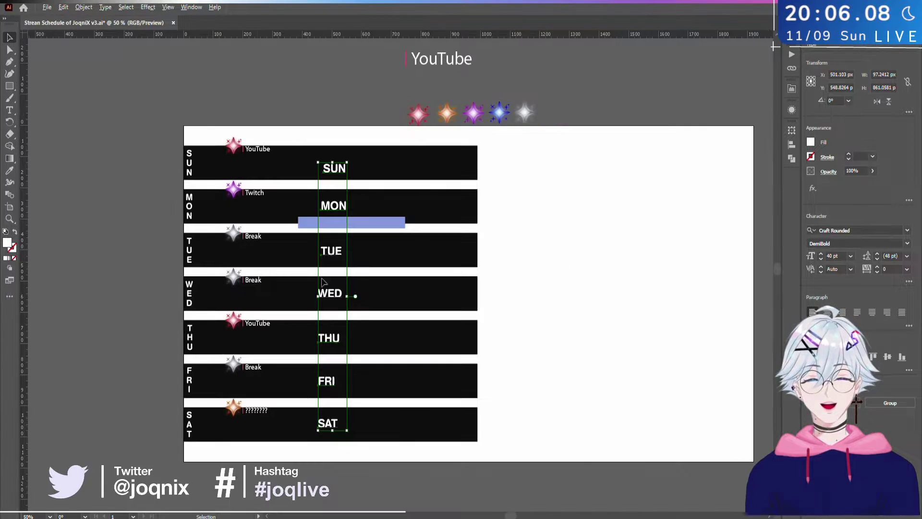
pyautogui.moveTo(316, 296); pyautogui.dragTo(261, 297)
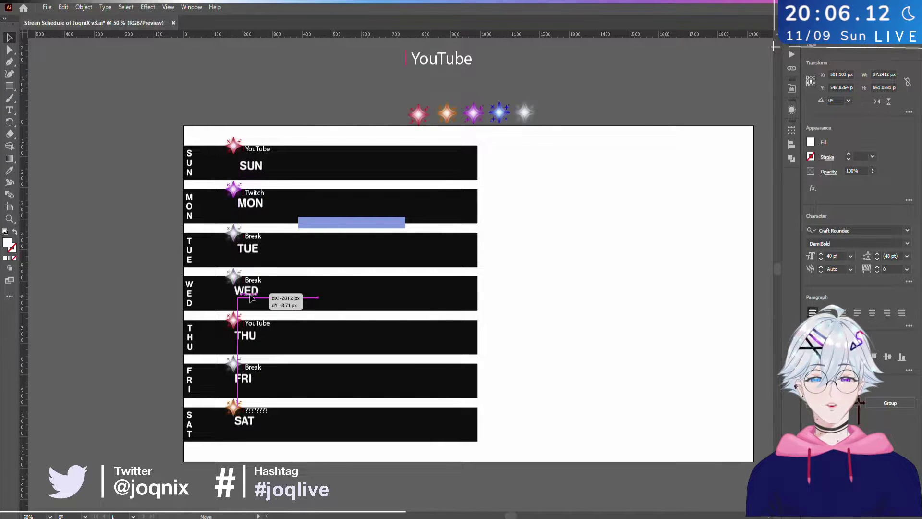
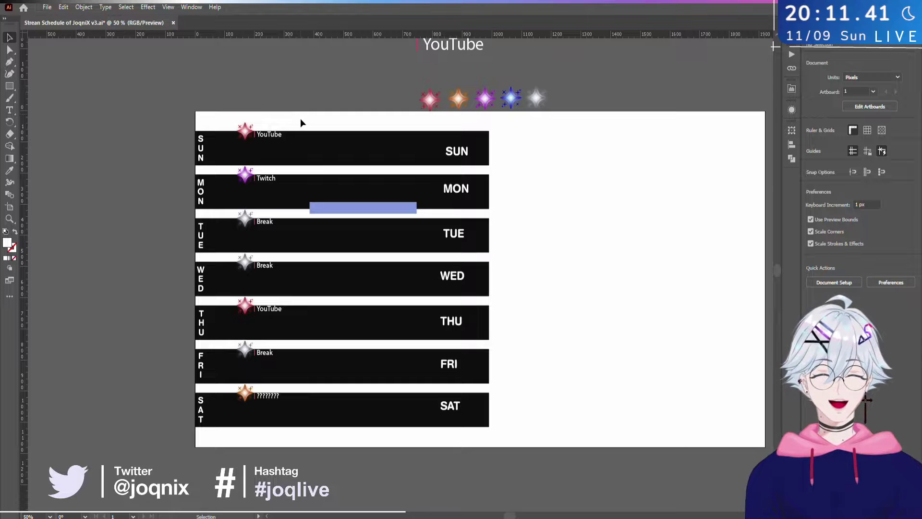
# - Bring the whole schedule into view, briefly selecting then clearing the vertical day-letter column
pyautogui.keyDown('alt'); pyautogui.scroll(1, 298, 124); pyautogui.keyUp('alt')
pyautogui.keyDown('alt'); pyautogui.scroll(-1, 298, 124); pyautogui.keyUp('alt')
pyautogui.keyDown('alt'); pyautogui.scroll(1, 298, 121); pyautogui.keyUp('alt')
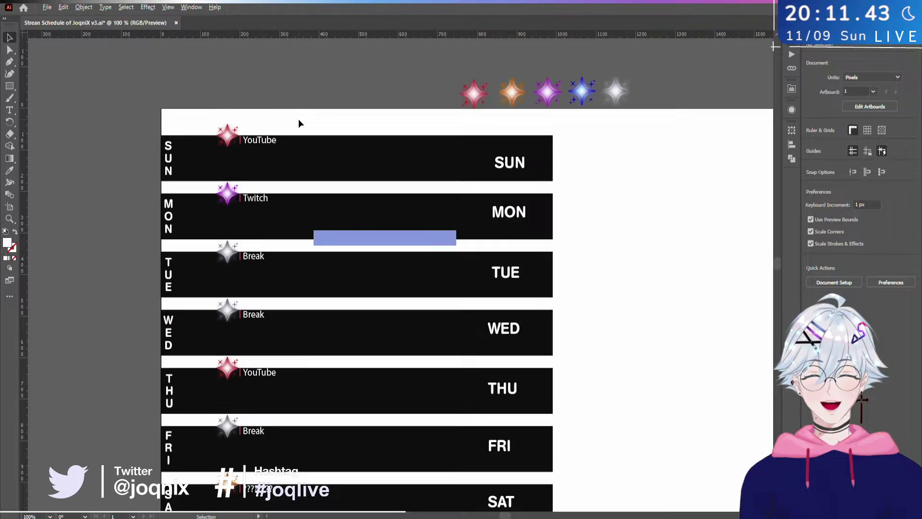
pyautogui.moveTo(298, 121); pyautogui.dragTo(259, 78)
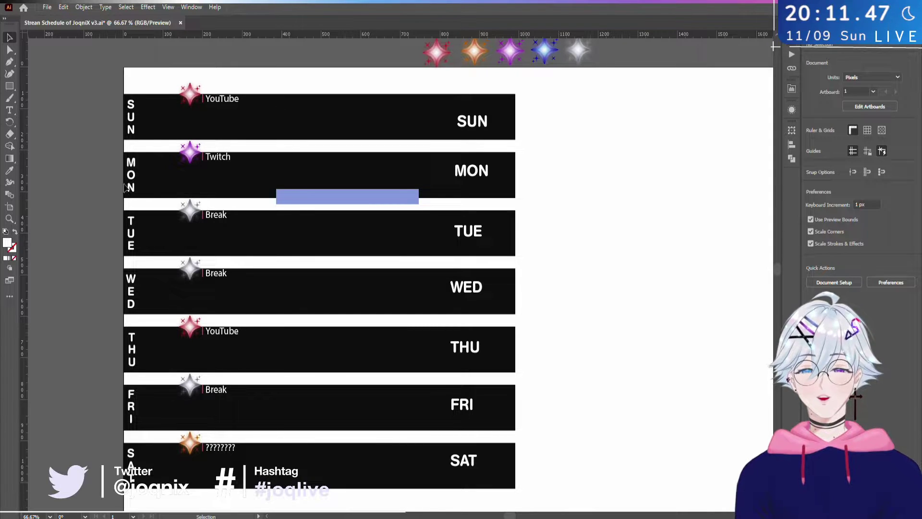
pyautogui.click(131, 464)
pyautogui.click(155, 481)
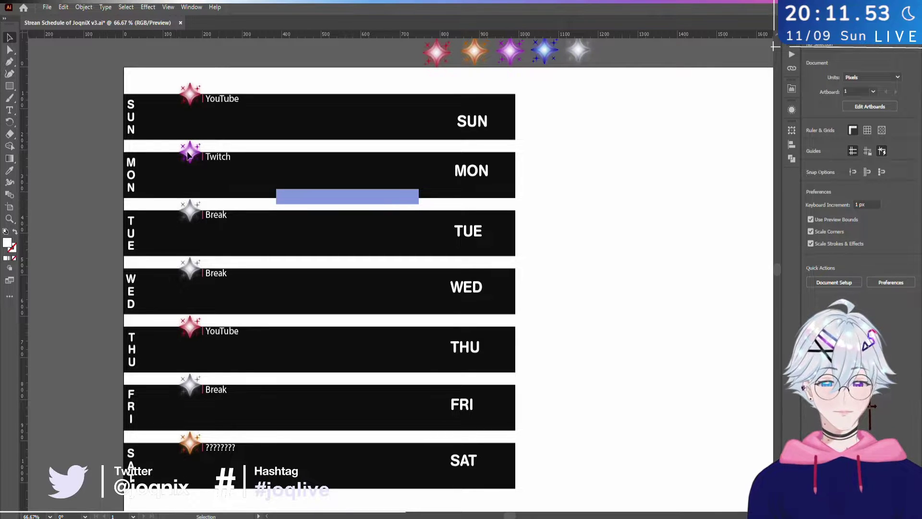
# - Pan around the schedule, then switch to the YouTube channel page in the browser
pyautogui.scroll(-3, 184, 128)
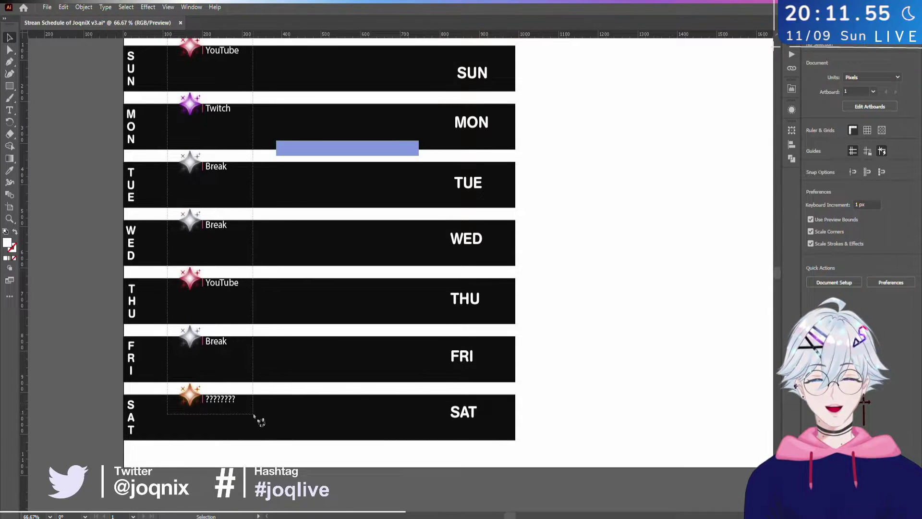
pyautogui.moveTo(308, 370); pyautogui.dragTo(352, 394)
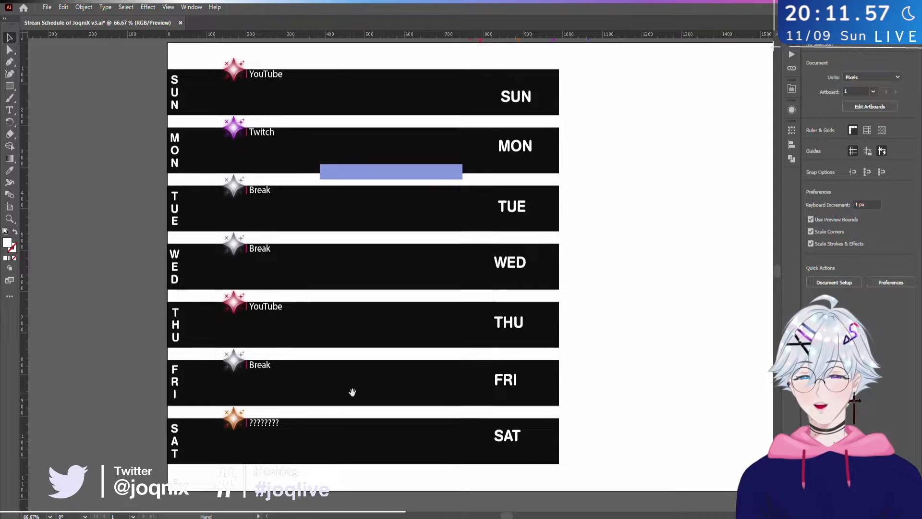
pyautogui.scroll(-1, 326, 359)
pyautogui.hscroll(1, 326, 360)
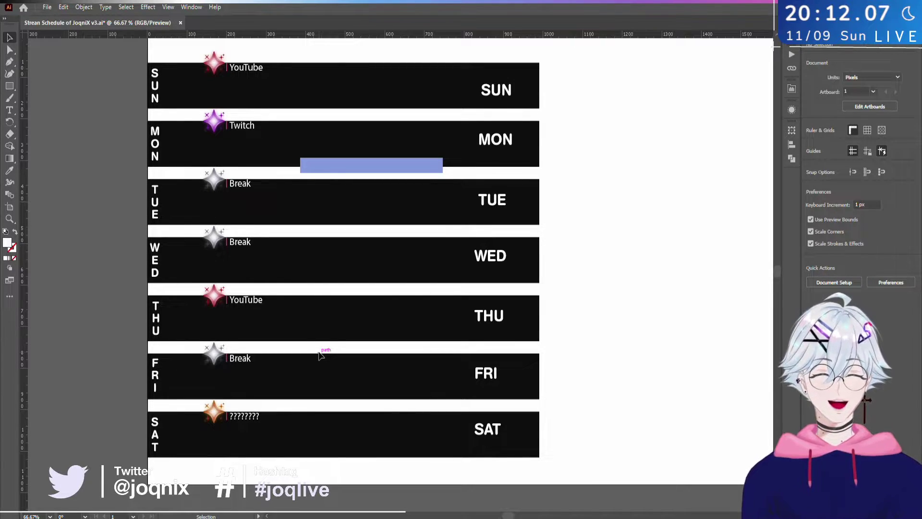
pyautogui.scroll(-2, 319, 353)
pyautogui.scroll(2, 319, 352)
pyautogui.moveTo(318, 353)
pyautogui.mouseDown()
pyautogui.moveTo(325, 337)
pyautogui.moveTo(330, 344)
pyautogui.mouseUp()
pyautogui.moveTo(328, 249); pyautogui.dragTo(305, 246)
pyautogui.scroll(2, 326, 260)
pyautogui.scroll(-2, 326, 260)
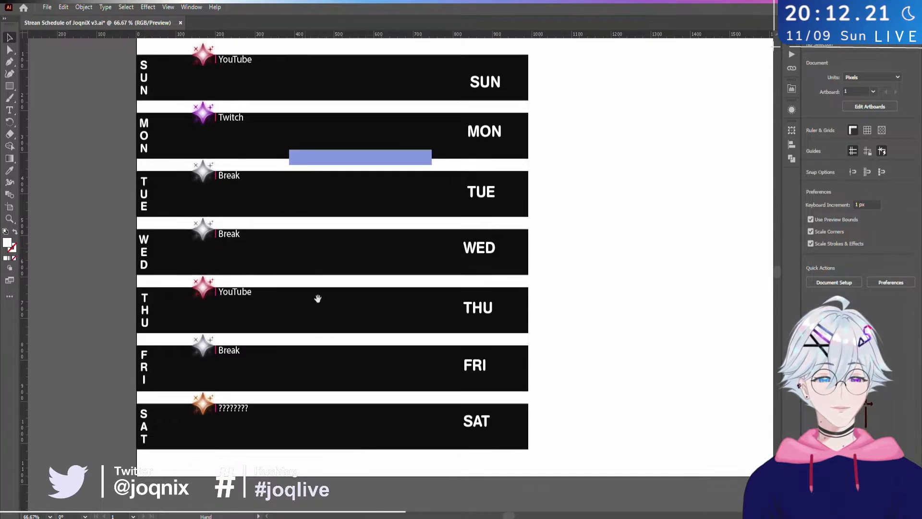
pyautogui.click(377, 473)
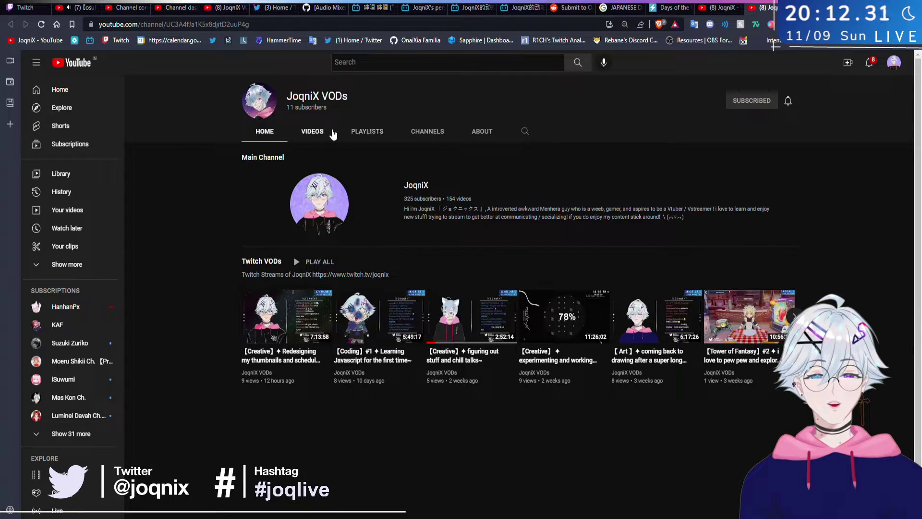
# - Browse the channel's Videos and Playlists tabs and check the sort options before returning to Home
pyautogui.click(316, 136)
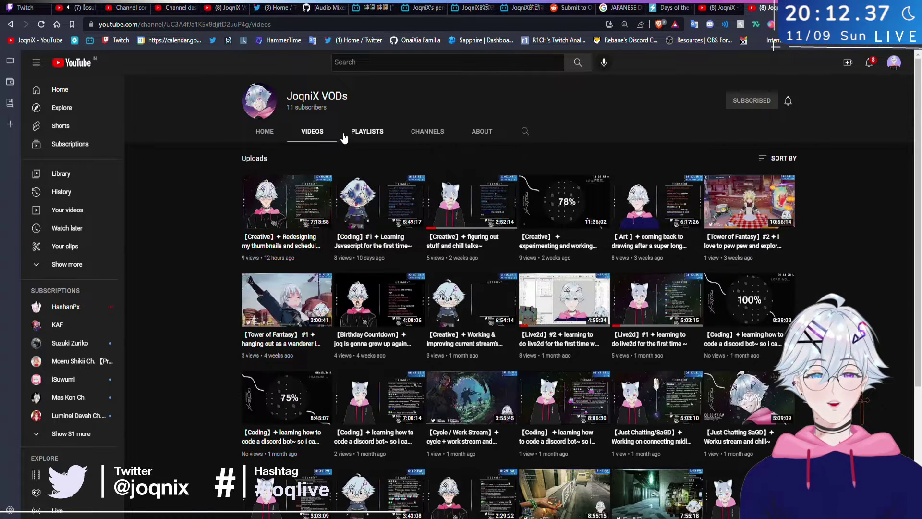
pyautogui.click(367, 131)
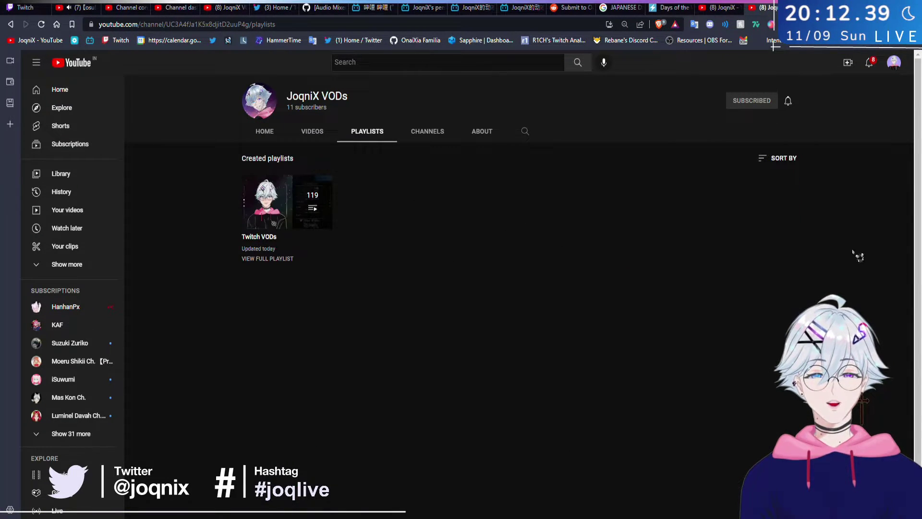
pyautogui.click(313, 135)
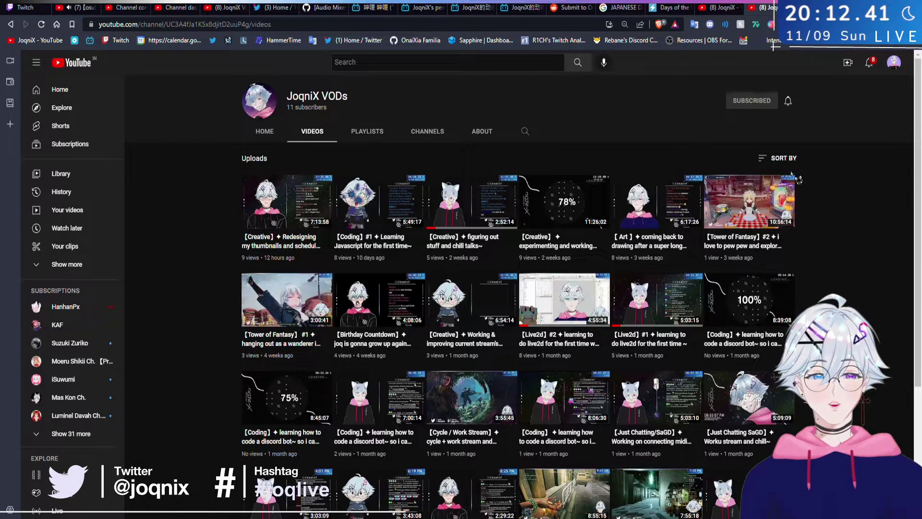
pyautogui.click(778, 162)
pyautogui.click(778, 163)
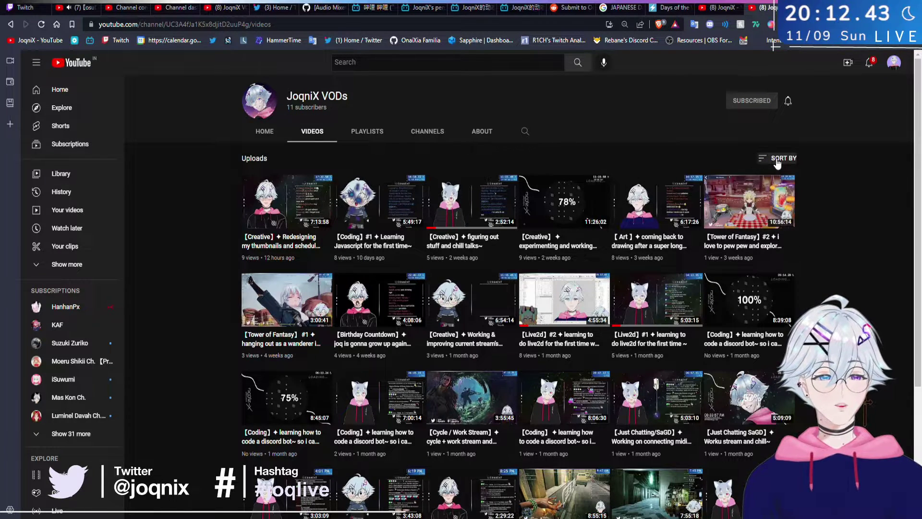
pyautogui.click(264, 138)
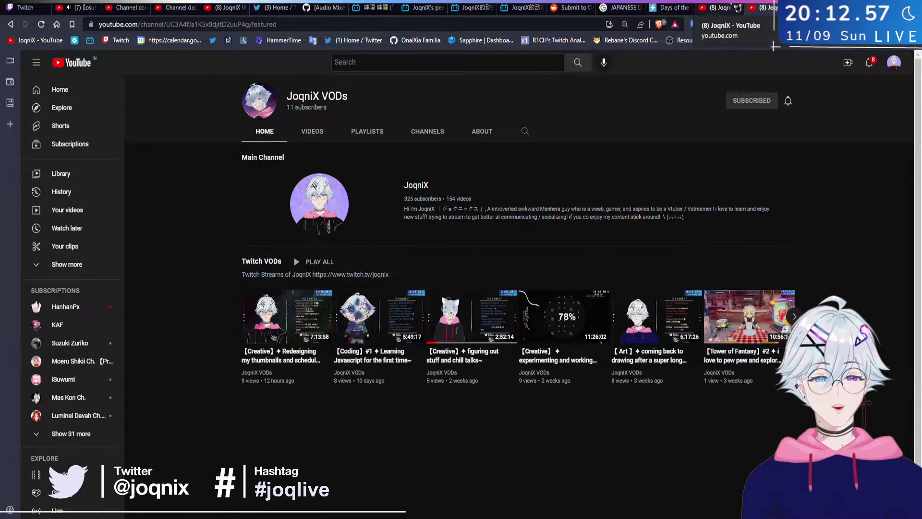
pyautogui.click(737, 7)
pyautogui.hotkey('alt', 'Tab')
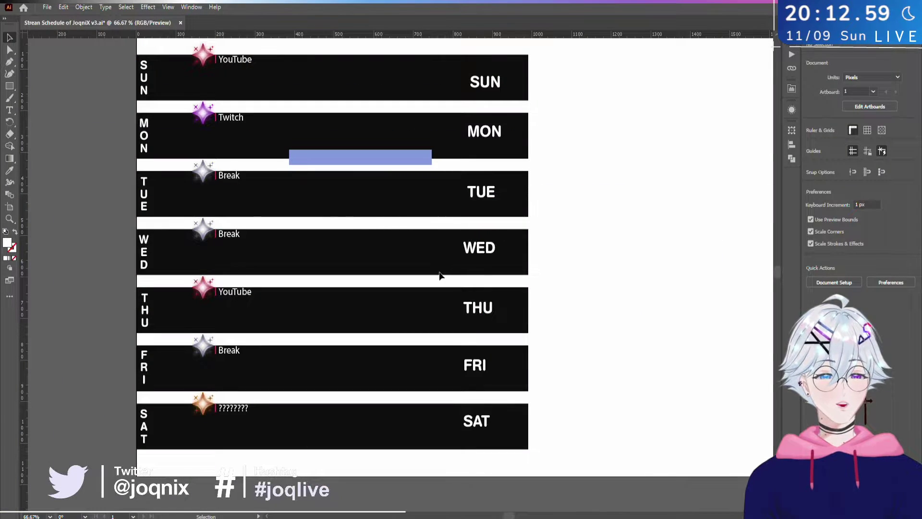
pyautogui.scroll(-2, 439, 256)
pyautogui.scroll(2, 440, 256)
pyautogui.scroll(-1, 439, 256)
pyautogui.scroll(1, 439, 256)
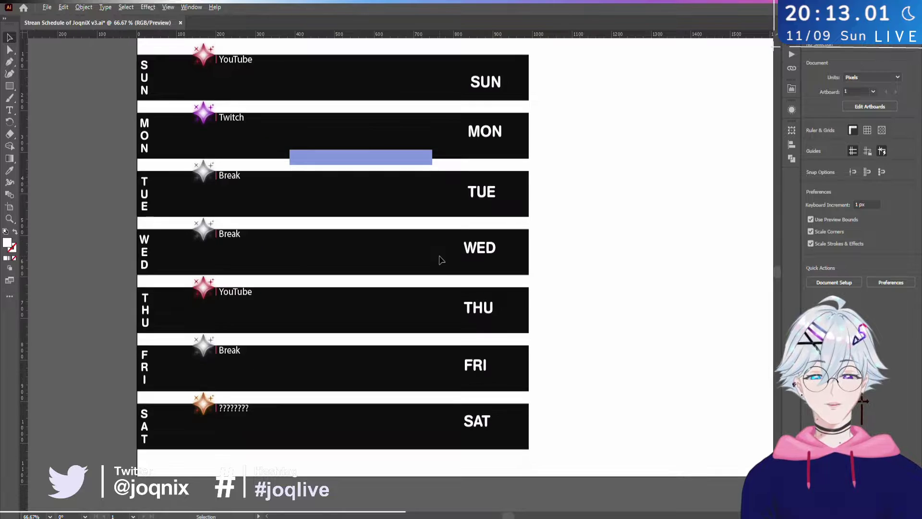
pyautogui.moveTo(373, 271); pyautogui.dragTo(387, 292)
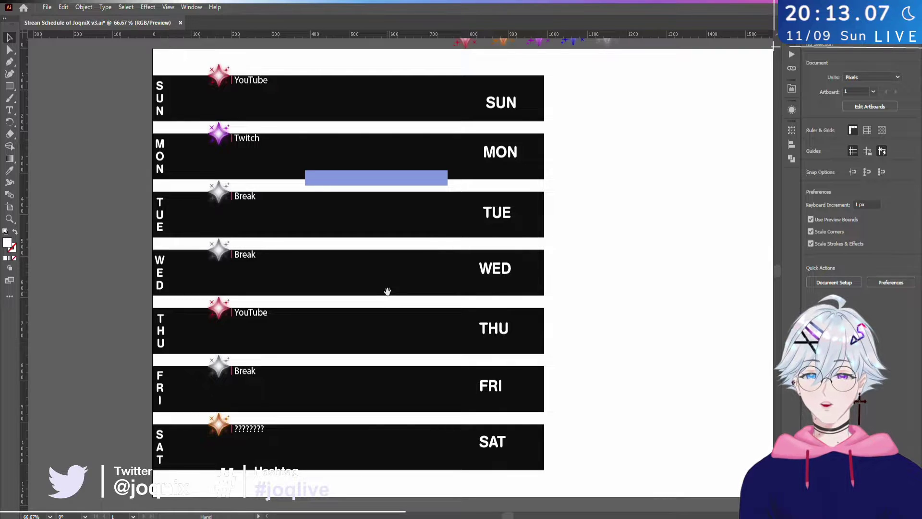
pyautogui.press('space')
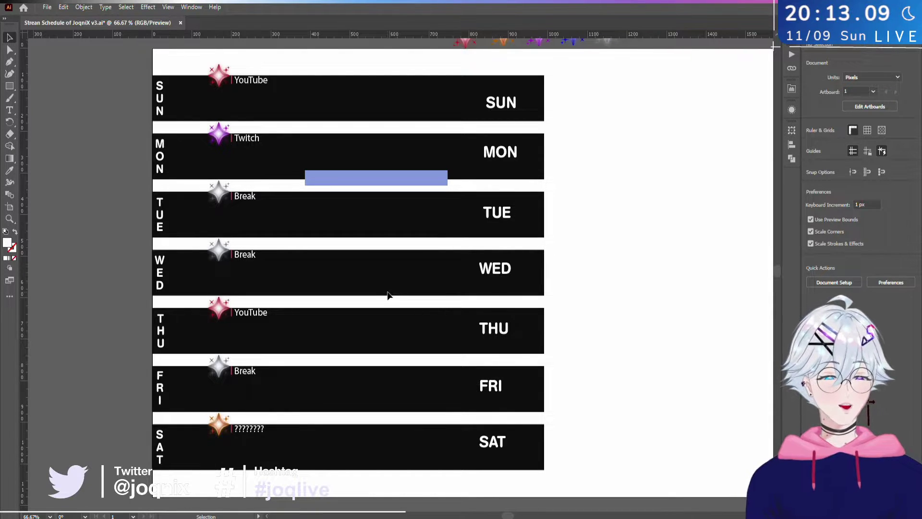
pyautogui.scroll(-1, 388, 294)
pyautogui.scroll(2, 382, 293)
pyautogui.scroll(-2, 382, 293)
pyautogui.scroll(1, 384, 294)
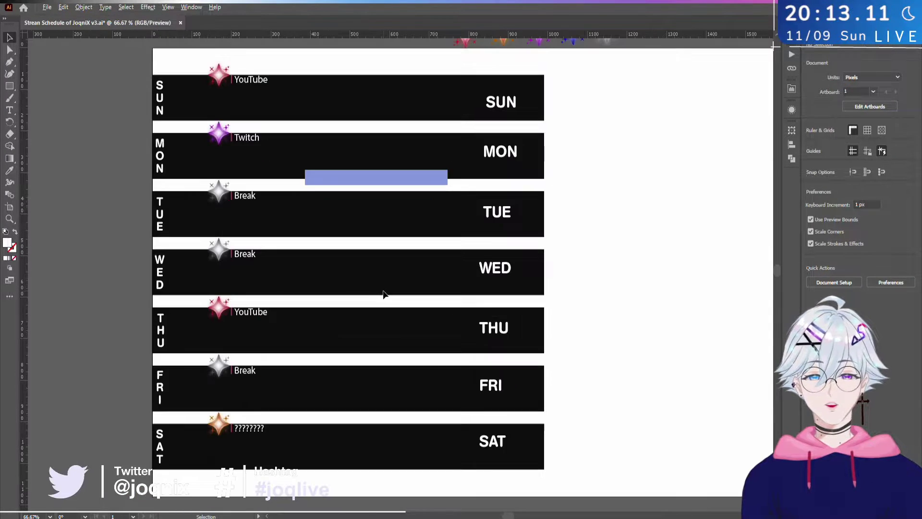
pyautogui.scroll(-1, 383, 294)
pyautogui.scroll(1, 383, 294)
pyautogui.scroll(-1, 382, 295)
pyautogui.scroll(1, 384, 294)
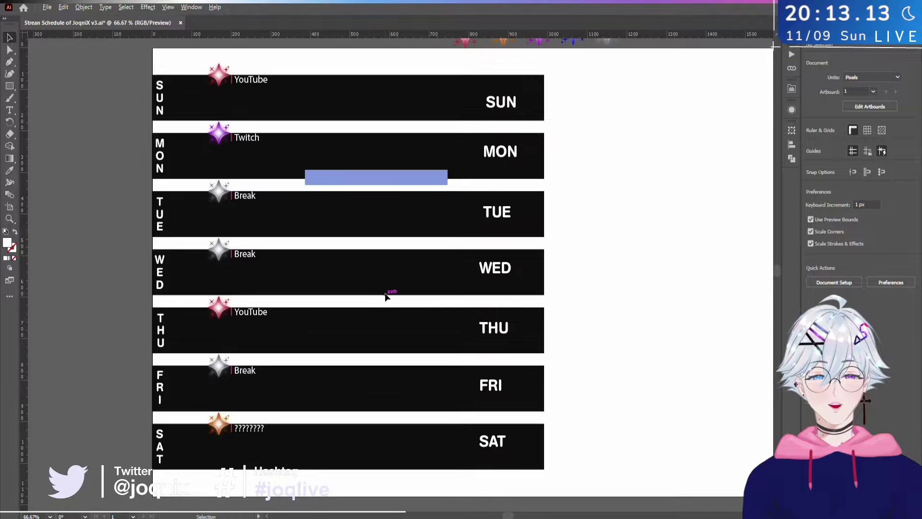
pyautogui.moveTo(387, 292); pyautogui.dragTo(388, 316)
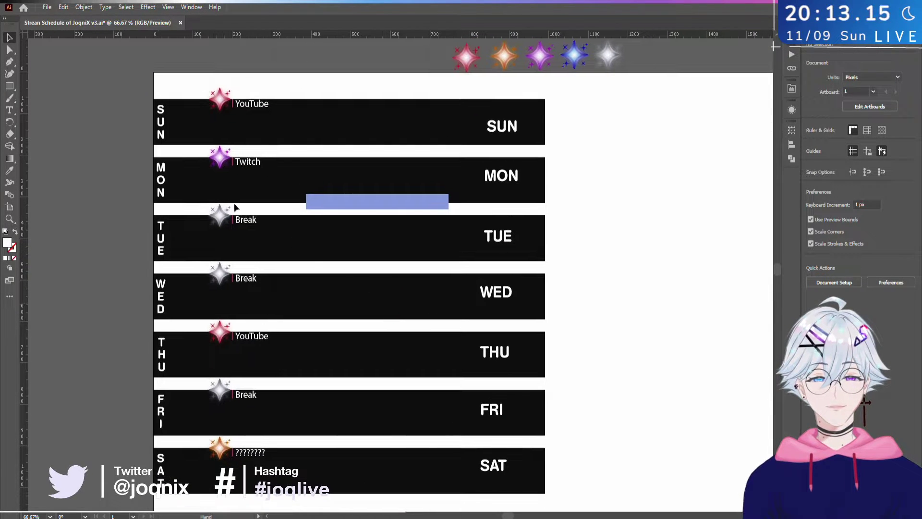
pyautogui.moveTo(133, 84); pyautogui.dragTo(190, 488)
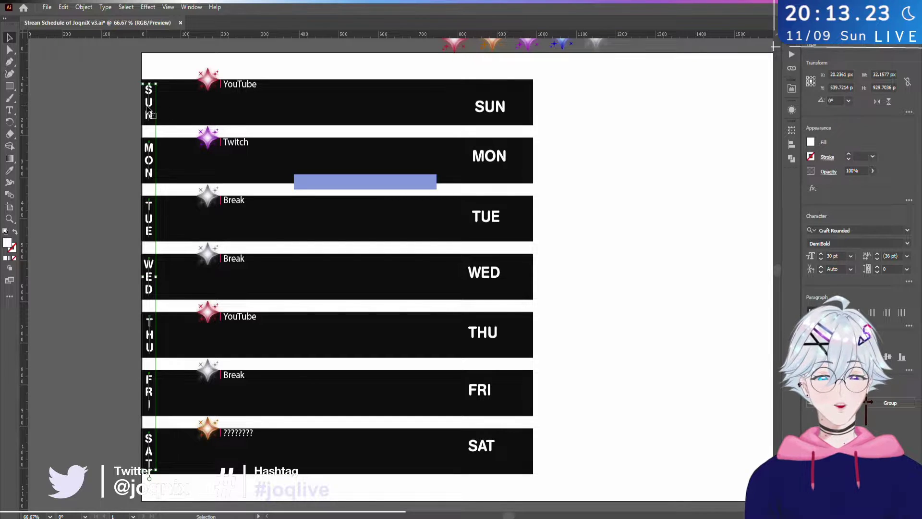
pyautogui.click(350, 229)
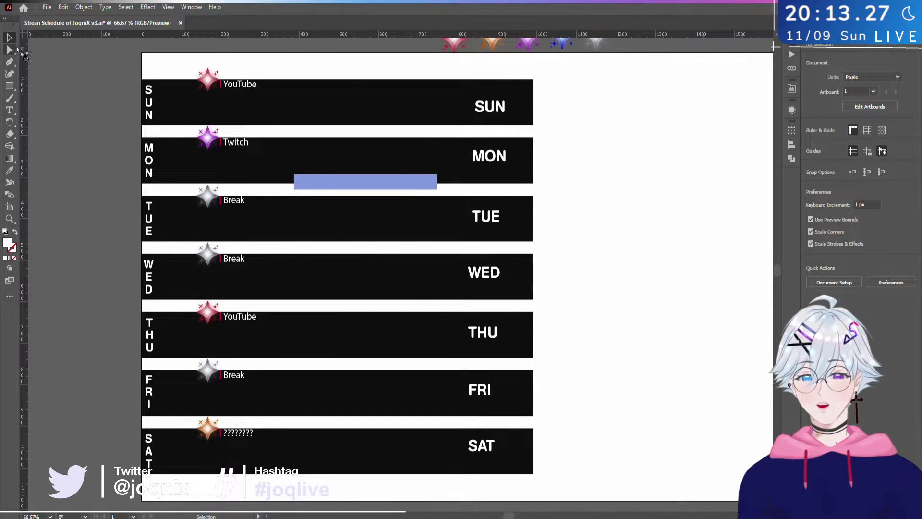
# - Place a new text box in the SUN row and set its text colour to white
pyautogui.click(10, 110)
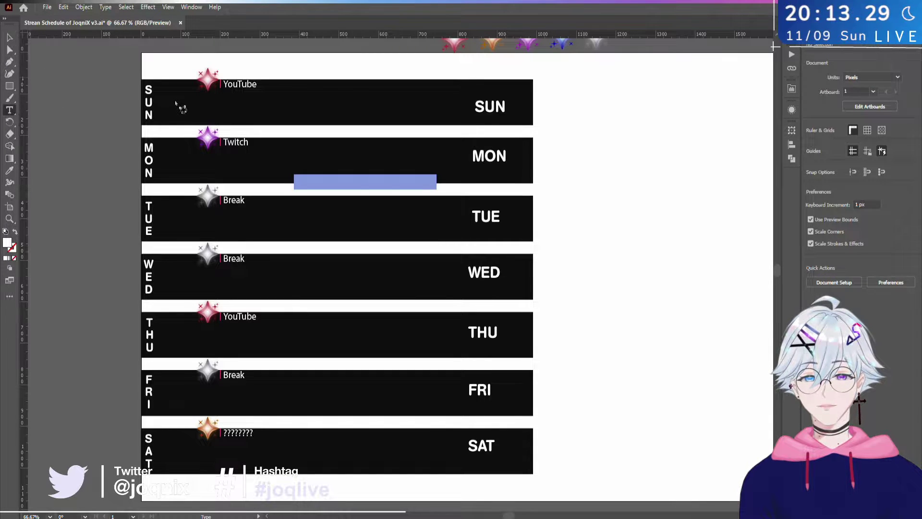
pyautogui.click(167, 94)
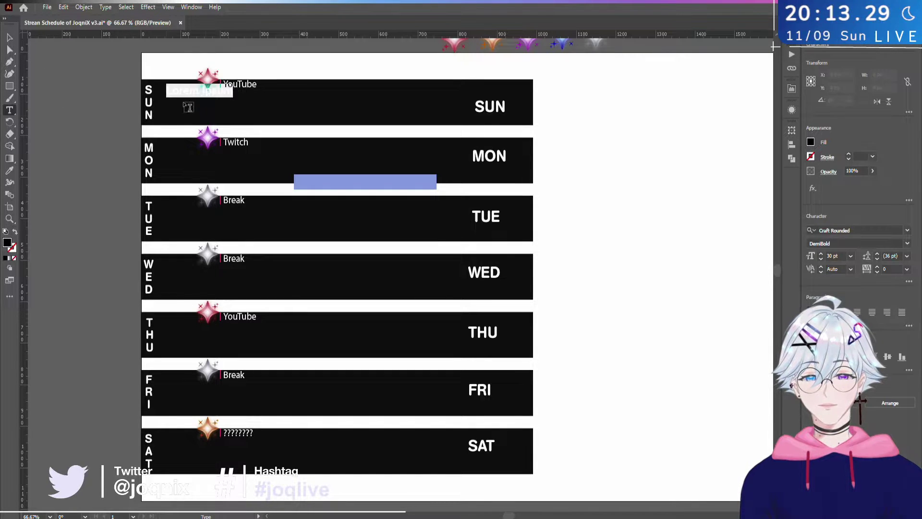
pyautogui.doubleClick(7, 243)
pyautogui.moveTo(426, 215)
pyautogui.mouseDown()
pyautogui.moveTo(426, 198)
pyautogui.moveTo(458, 205)
pyautogui.moveTo(452, 213)
pyautogui.mouseUp()
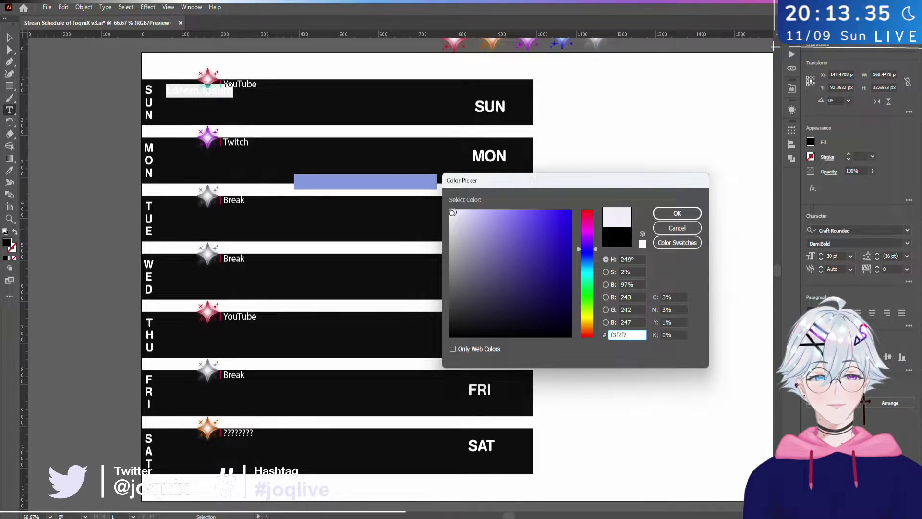
pyautogui.click(676, 213)
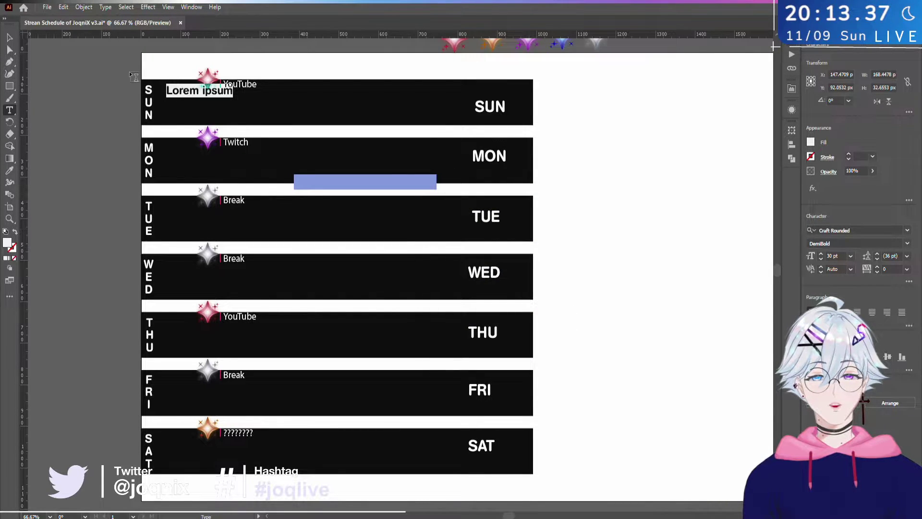
# - Clear the placeholder text from the box and discard a stray empty text area
pyautogui.click(187, 90)
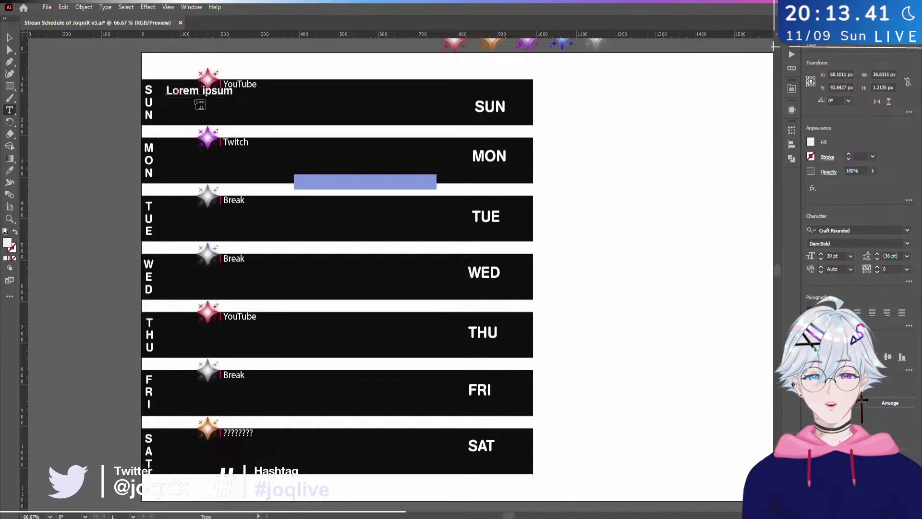
pyautogui.moveTo(172, 93); pyautogui.dragTo(240, 100)
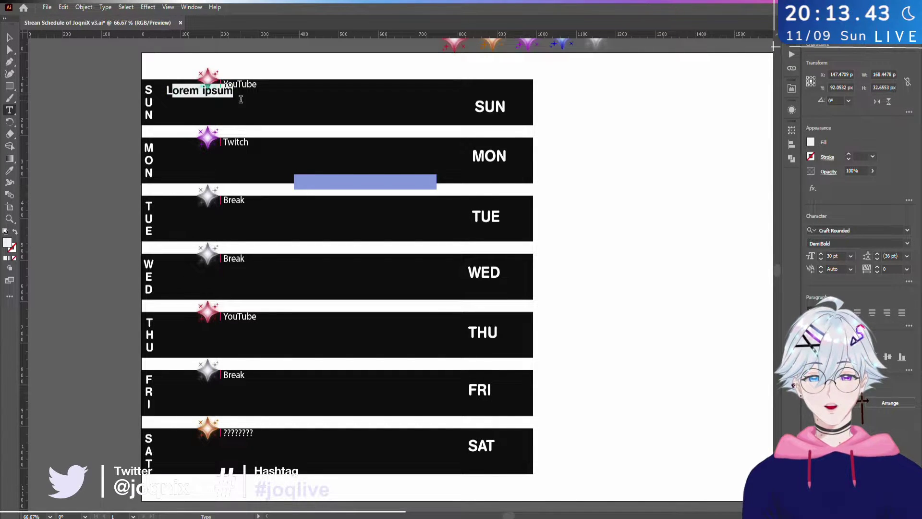
pyautogui.press('BackSpace')
pyautogui.press('BackSpace')
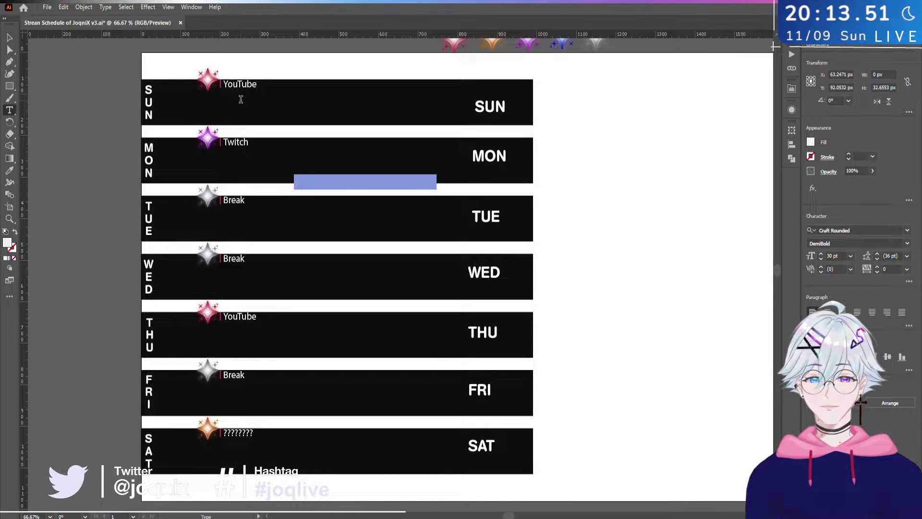
pyautogui.write('2')
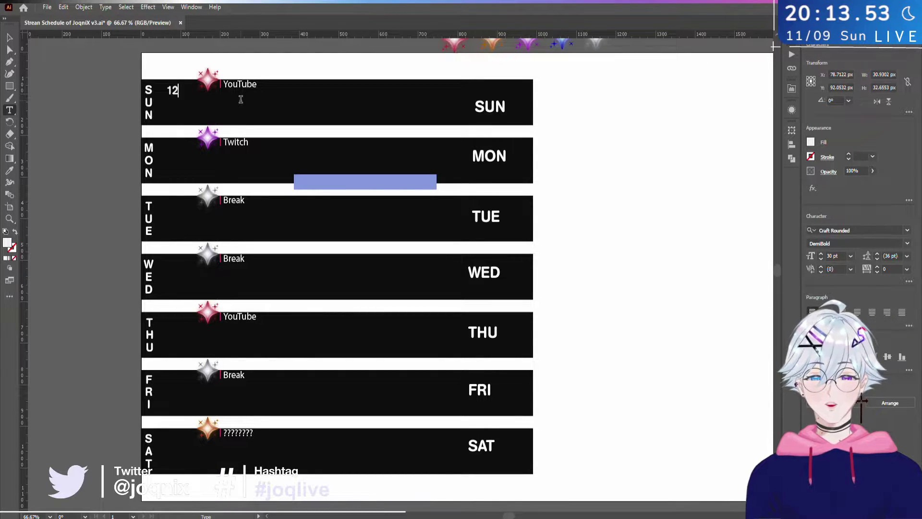
pyautogui.press('BackSpace')
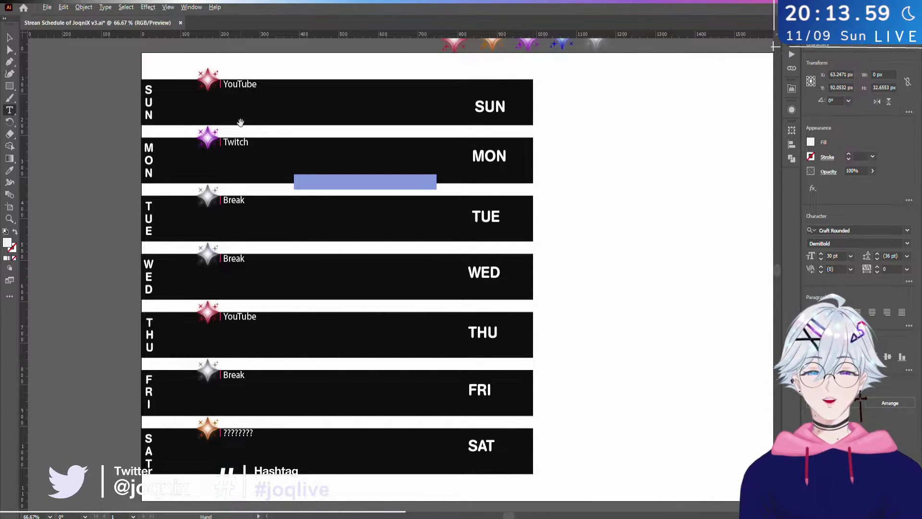
pyautogui.scroll(2, 242, 122)
pyautogui.scroll(-1, 243, 123)
pyautogui.moveTo(139, 87); pyautogui.dragTo(216, 99)
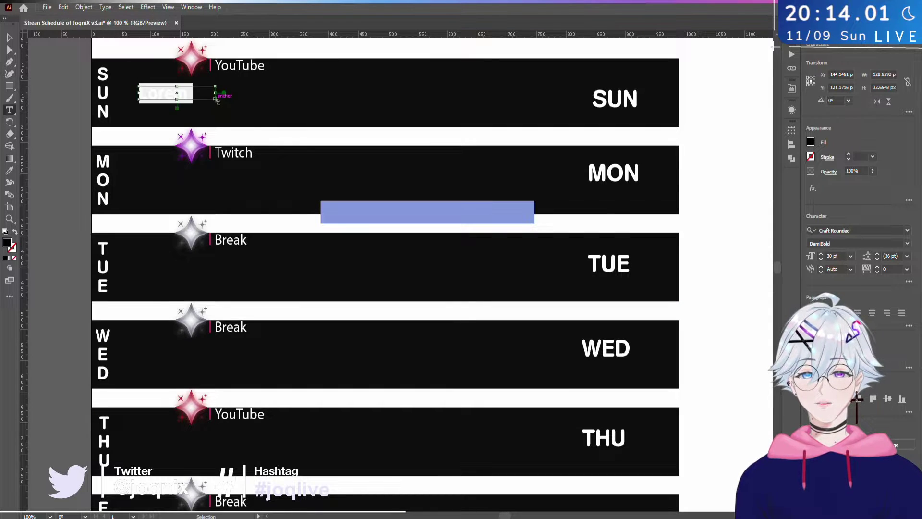
pyautogui.hotkey('ctrl', 'z')
# - Type '12' in the Sunday bar and move it lower-left within the bar
pyautogui.press('d')
pyautogui.press('f')
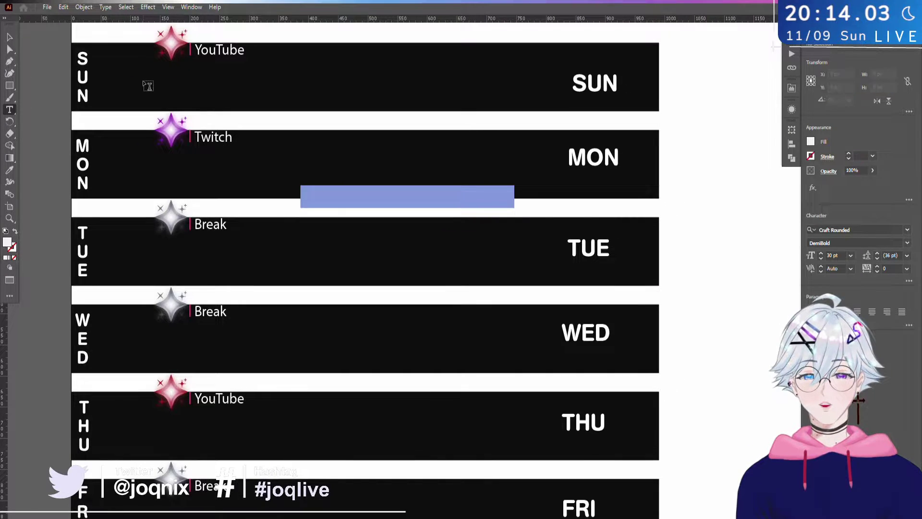
pyautogui.press('f')
pyautogui.press('f')
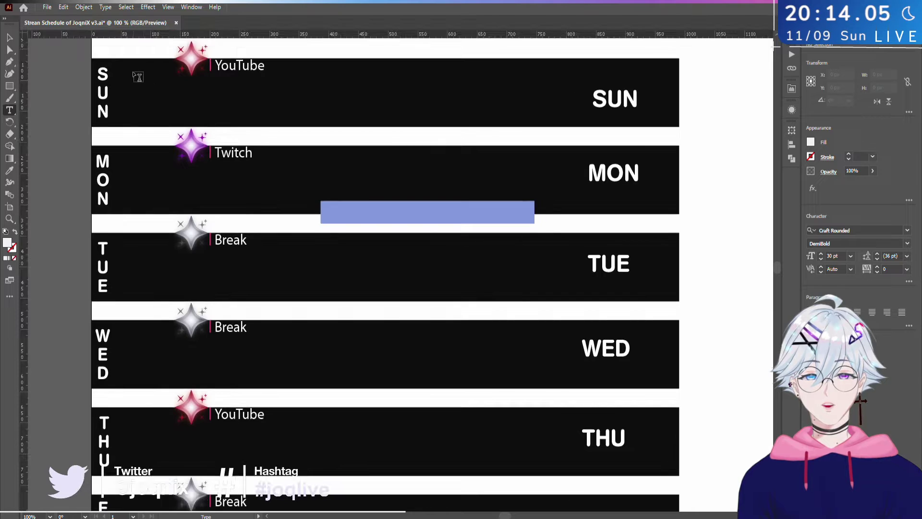
pyautogui.click(136, 76)
pyautogui.write('12')
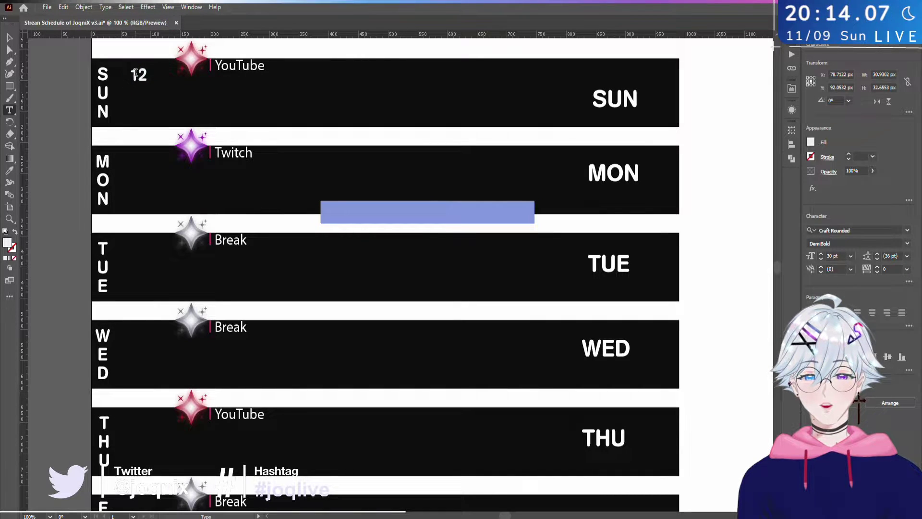
pyautogui.click(9, 37)
pyautogui.click(139, 76)
pyautogui.moveTo(139, 76); pyautogui.dragTo(136, 93)
pyautogui.click(192, 100)
# - Switch to the browser showing the old AUG07–AUG13 schedule image
pyautogui.click(47, 7)
pyautogui.click(408, 78)
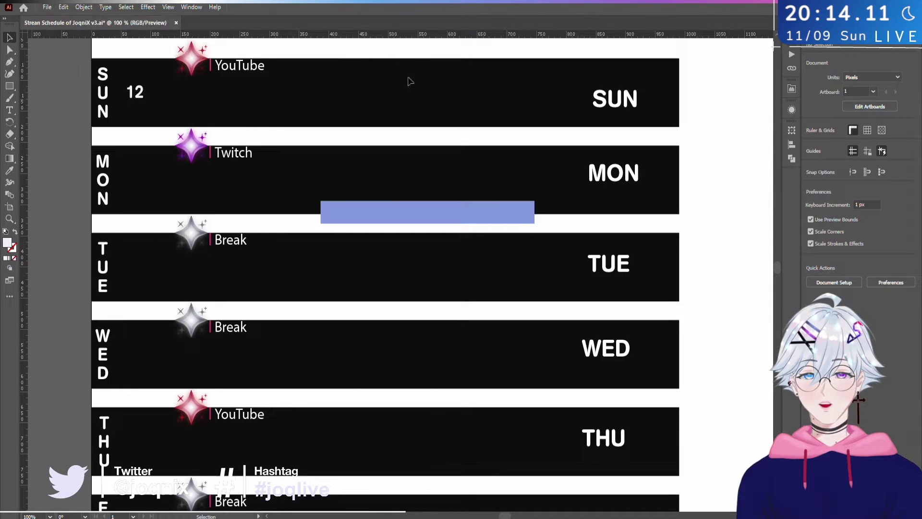
pyautogui.hotkey('alt', 'Tab')
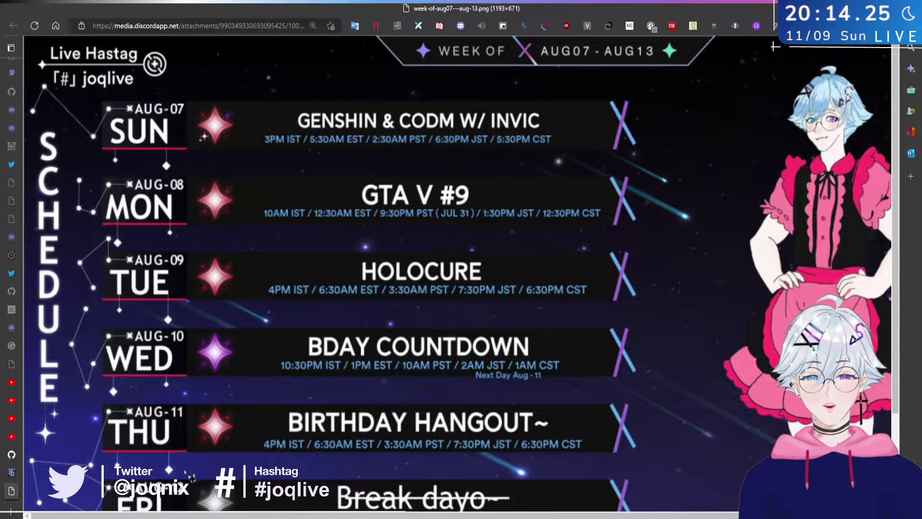
pyautogui.scroll(-3, 211, 286)
pyautogui.scroll(3, 211, 287)
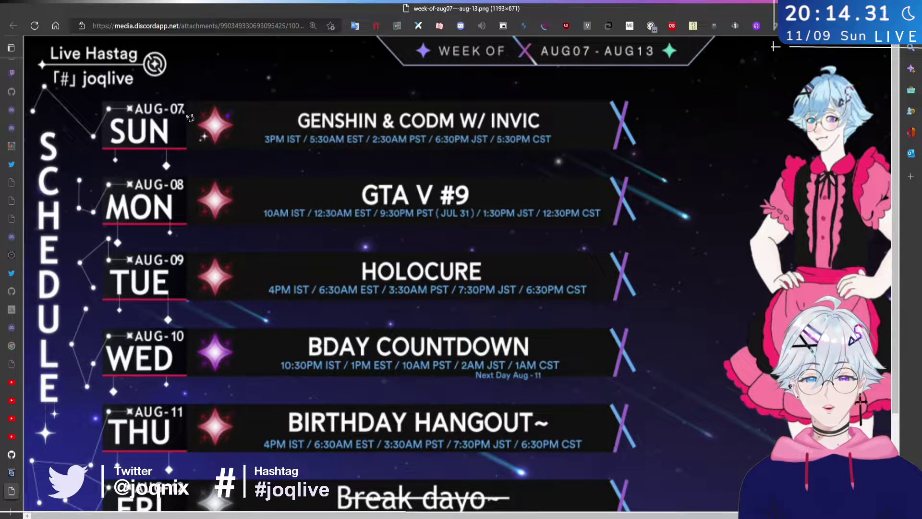
pyautogui.scroll(-3, 188, 117)
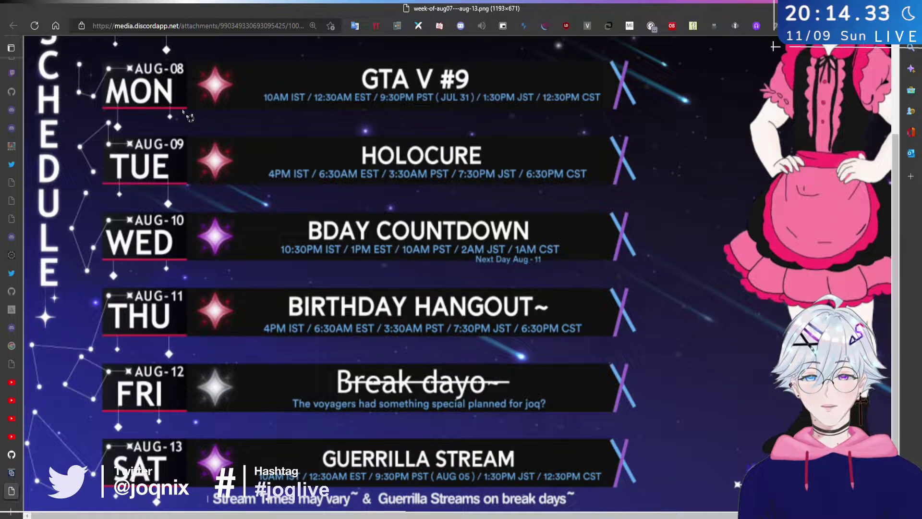
pyautogui.scroll(3, 189, 117)
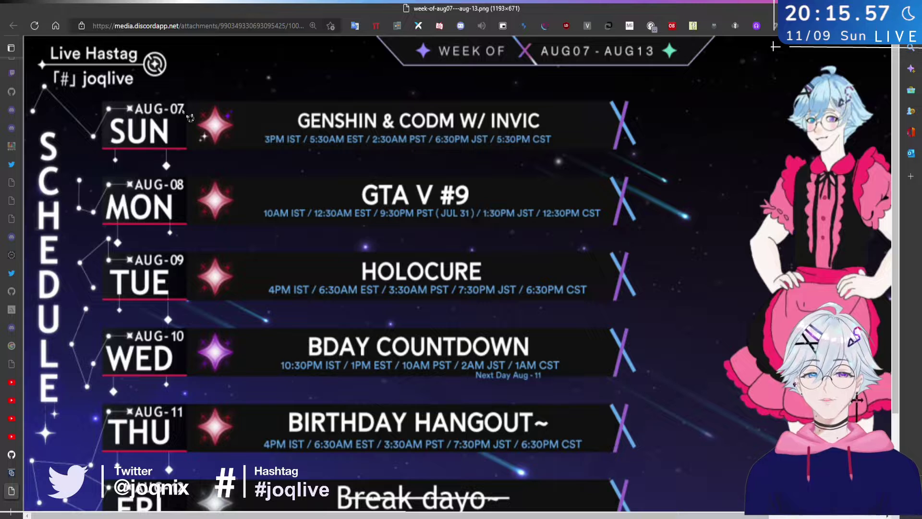
# - Scroll through the AUG07–AUG13 reference image, then minimize the browser to return to Illustrator
pyautogui.scroll(-3, 185, 89)
pyautogui.scroll(3, 185, 90)
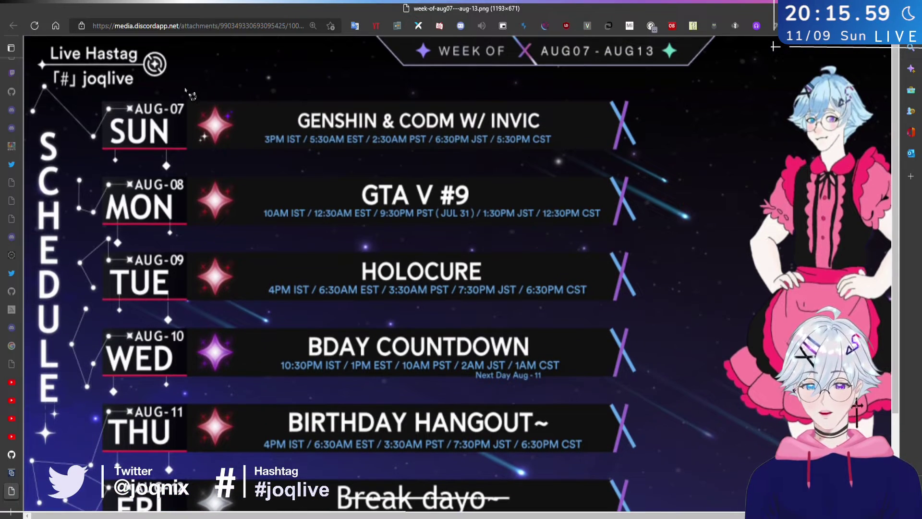
pyautogui.scroll(-2, 188, 106)
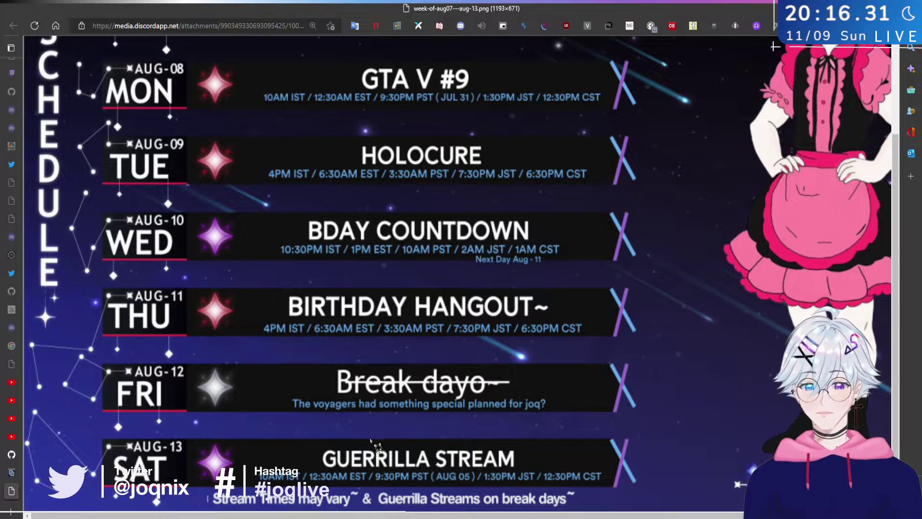
pyautogui.scroll(3, 377, 447)
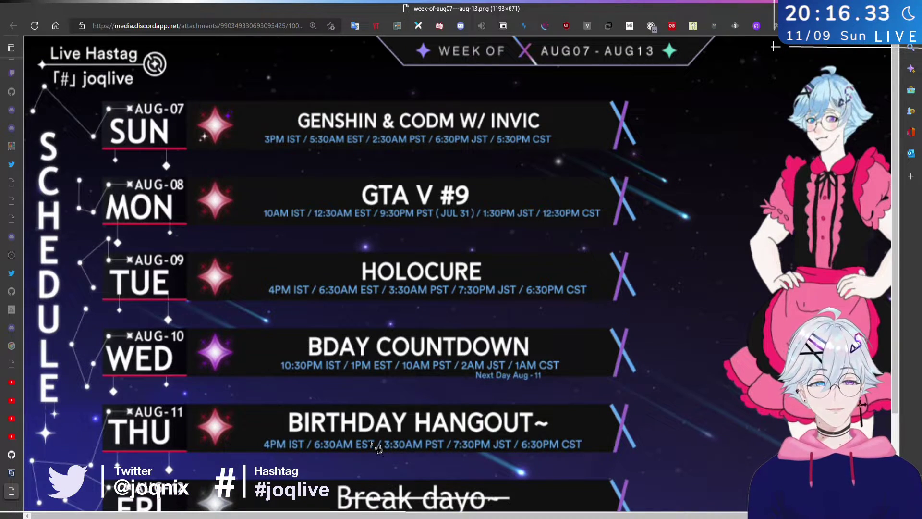
pyautogui.scroll(-3, 377, 447)
pyautogui.scroll(3, 377, 447)
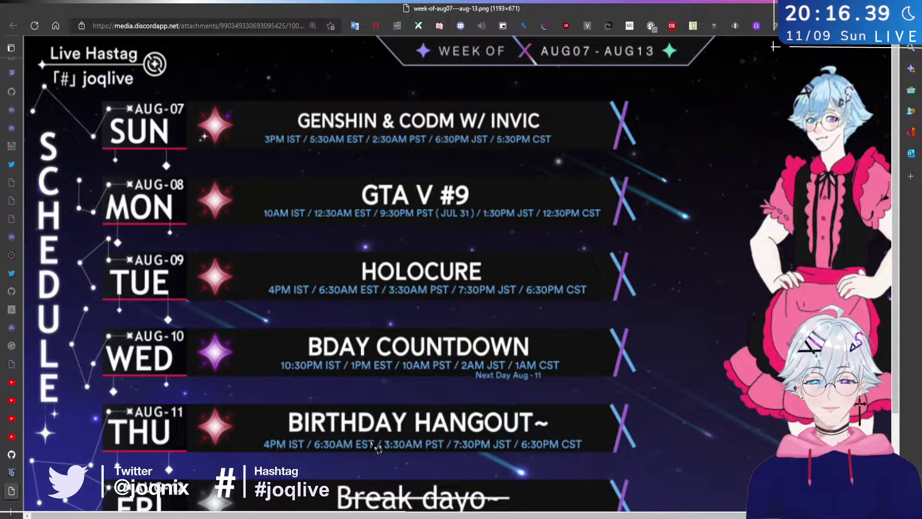
pyautogui.scroll(-3, 374, 449)
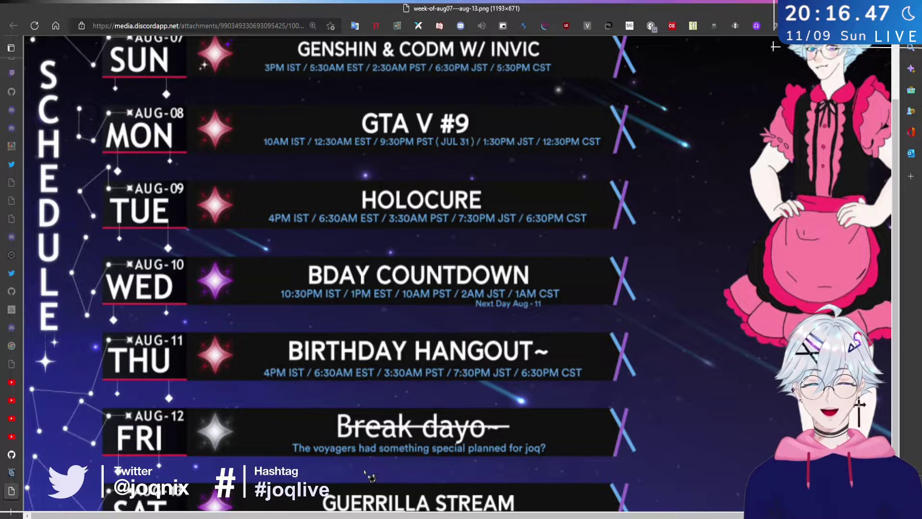
pyautogui.scroll(3, 371, 477)
pyautogui.scroll(-5, 370, 476)
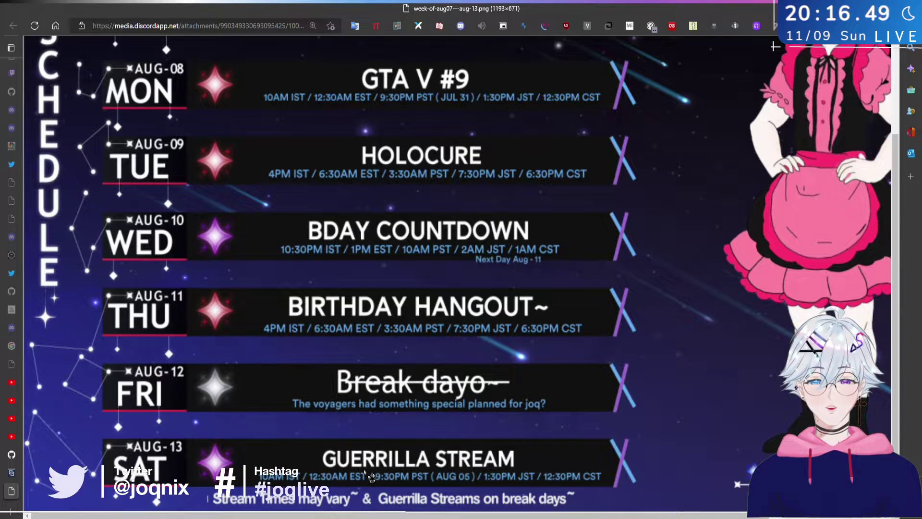
pyautogui.scroll(5, 371, 476)
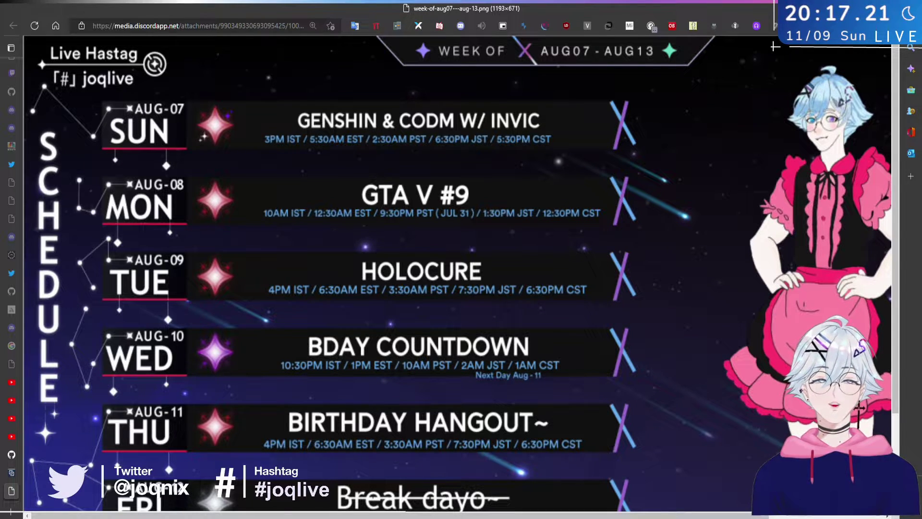
pyautogui.click(865, 8)
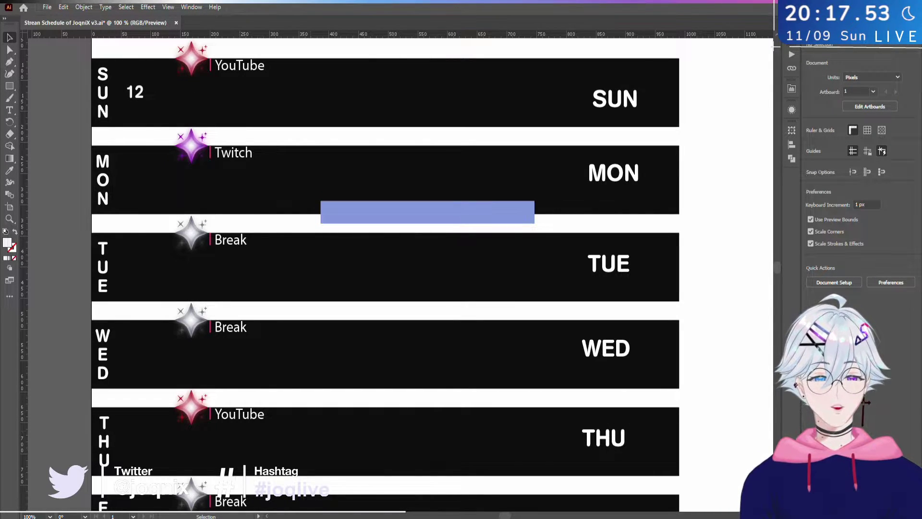
# - Open the Twitch channel in a new tab and go to its Sep 5–11, 2022 Schedule page
pyautogui.hotkey('alt', 'Tab')
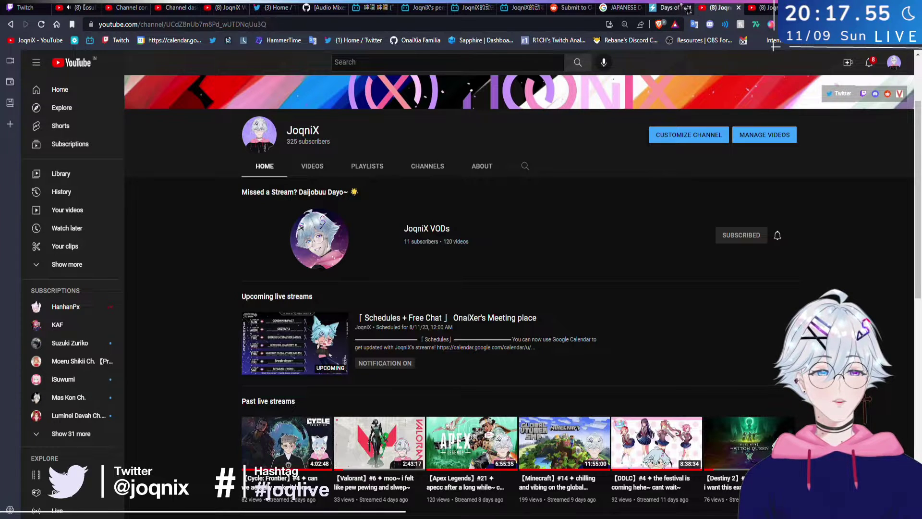
pyautogui.hotkey('ctrl', 't')
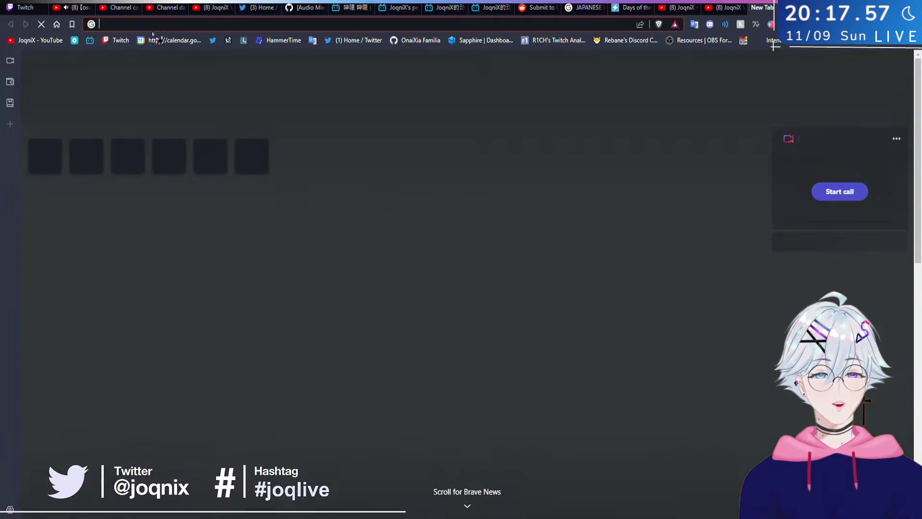
pyautogui.click(42, 9)
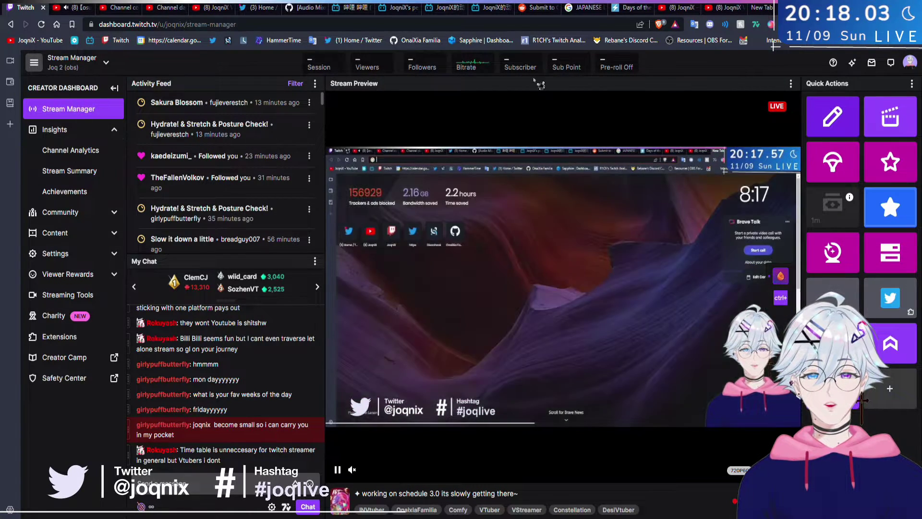
pyautogui.middleClick(117, 40)
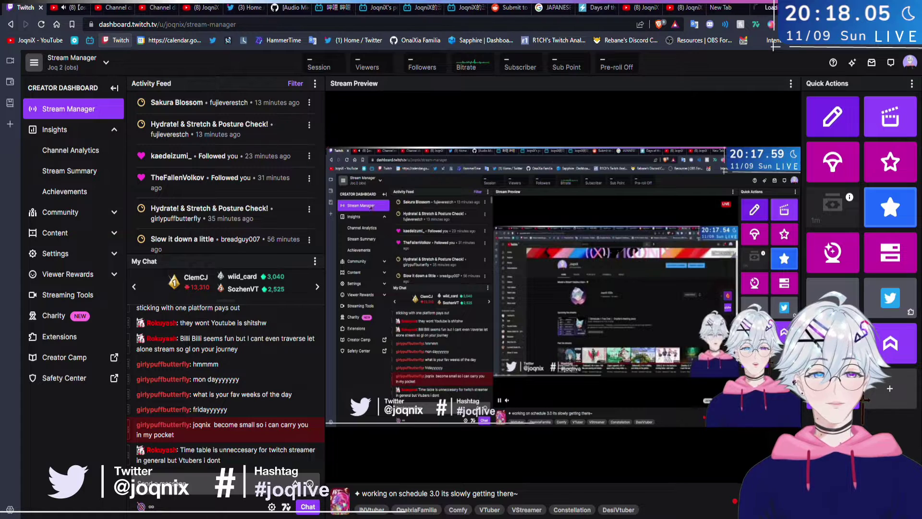
pyautogui.click(764, 10)
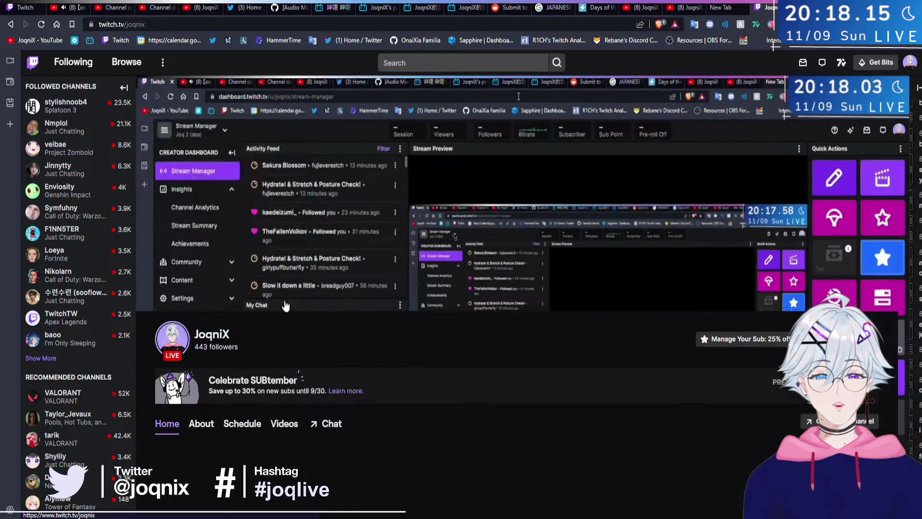
pyautogui.click(243, 424)
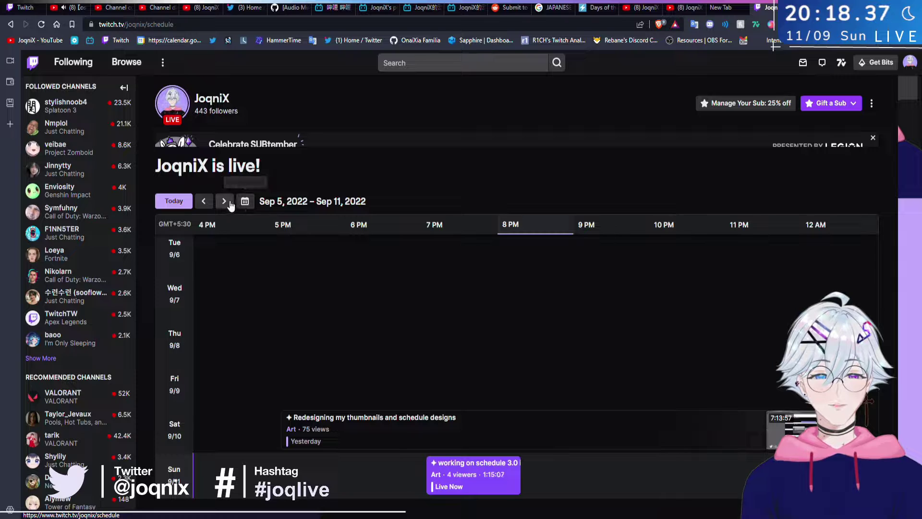
# - View and close the detail popups for the live schedule 3.0 and Redesigning thumbnails streams
pyautogui.click(513, 482)
pyautogui.click(588, 492)
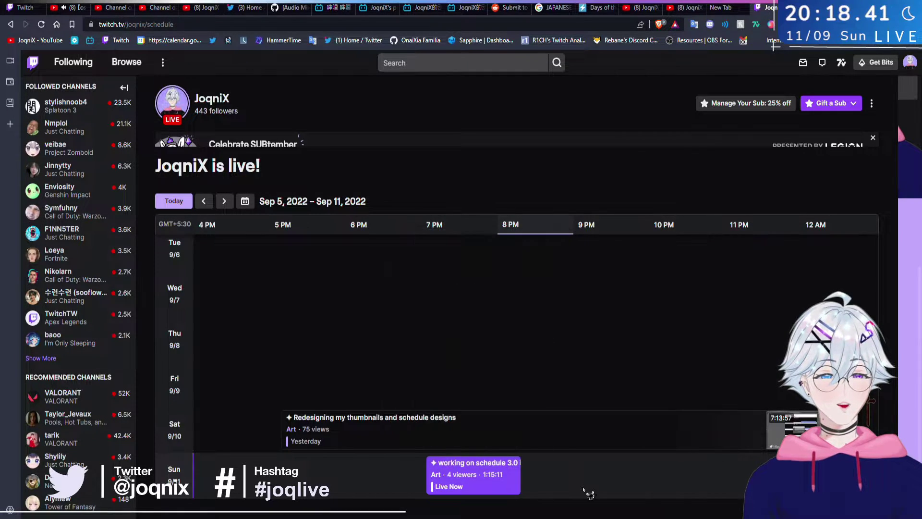
pyautogui.click(404, 440)
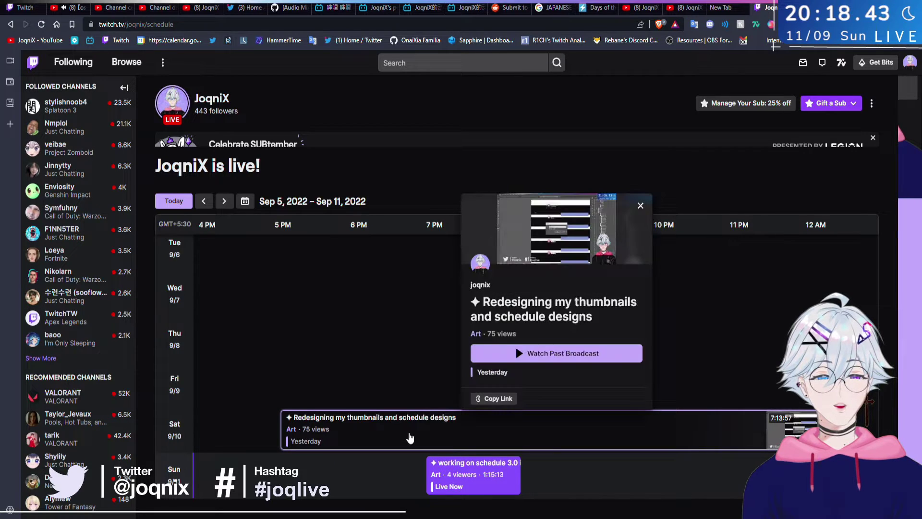
pyautogui.click(409, 439)
pyautogui.click(461, 468)
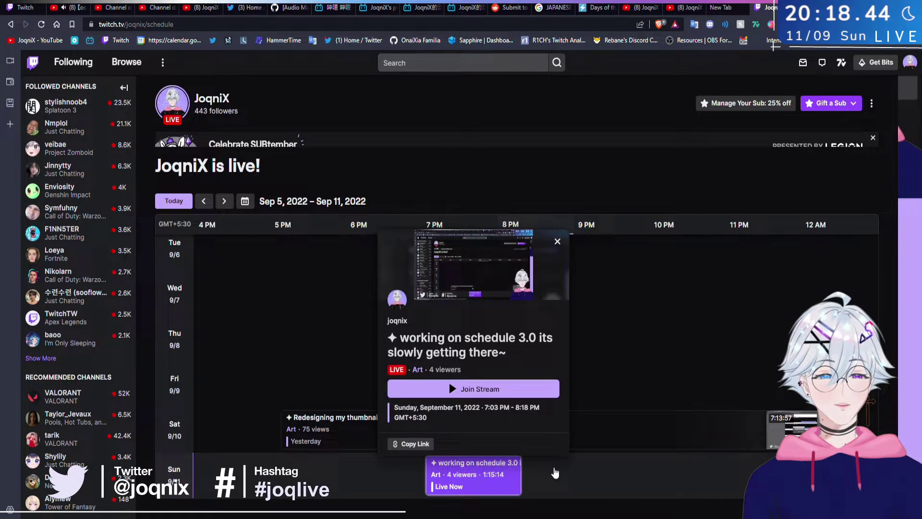
pyautogui.click(620, 490)
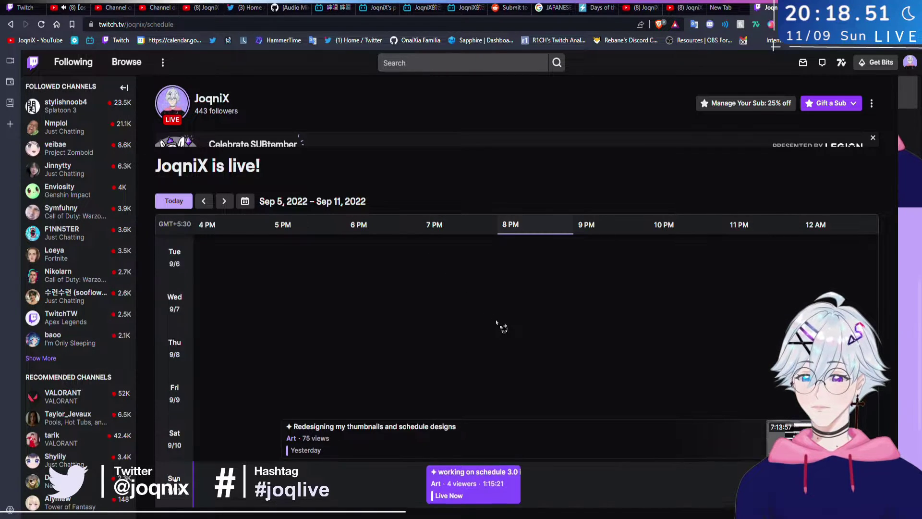
# - Flip through the browser tabs, then minimize Brave to return to Illustrator
pyautogui.click(688, 7)
pyautogui.click(723, 7)
pyautogui.click(865, 7)
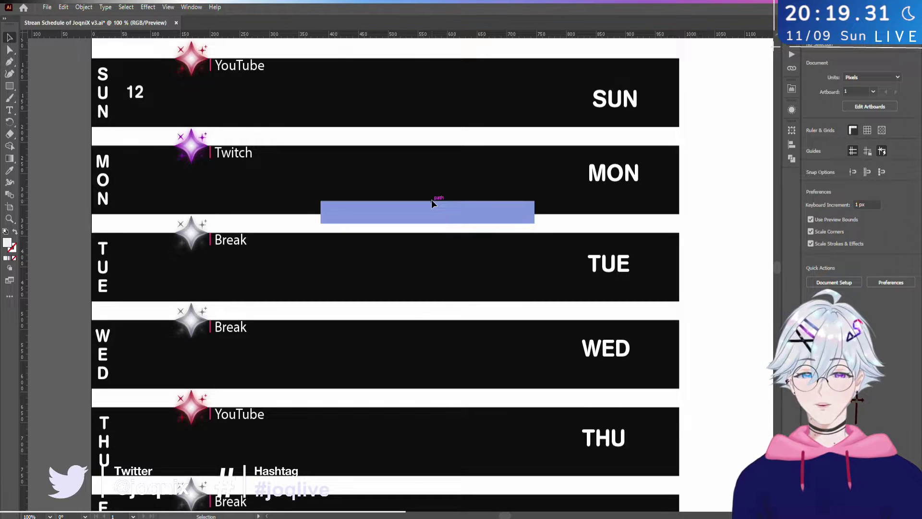
pyautogui.scroll(5, 478, 201)
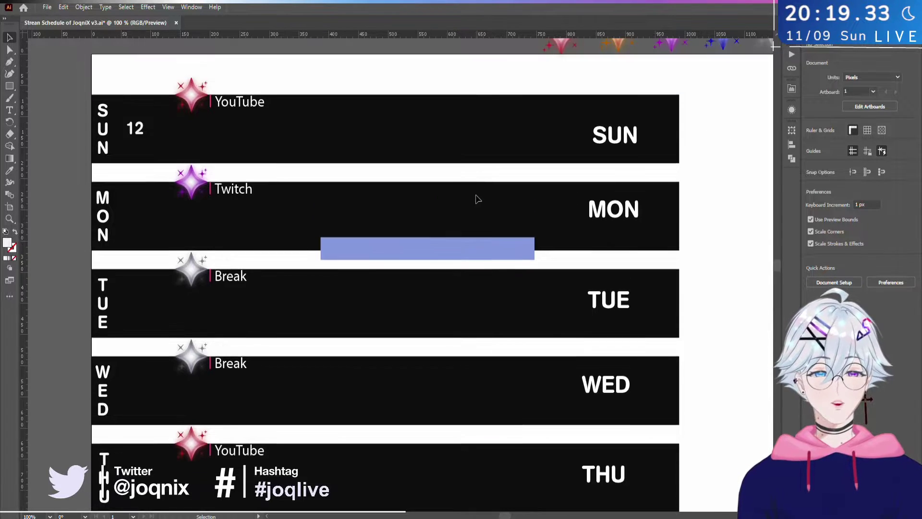
pyautogui.scroll(-14, 478, 206)
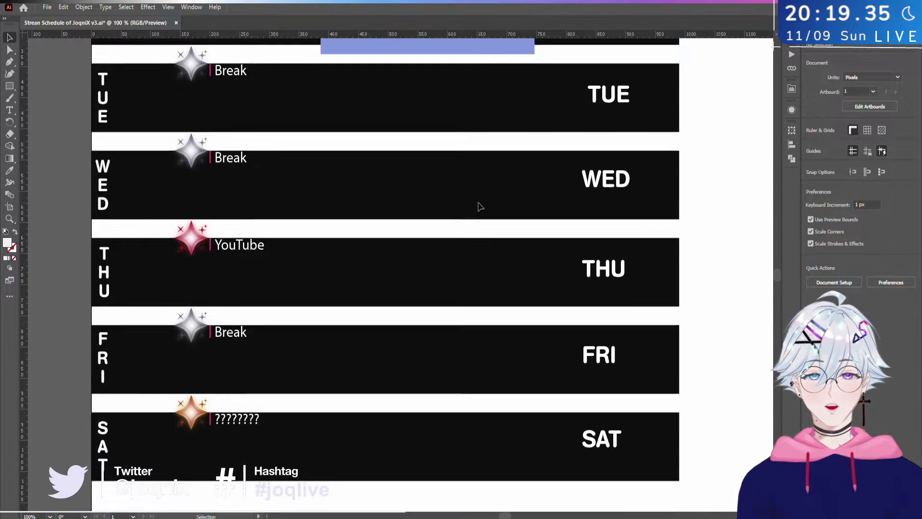
pyautogui.scroll(5, 478, 207)
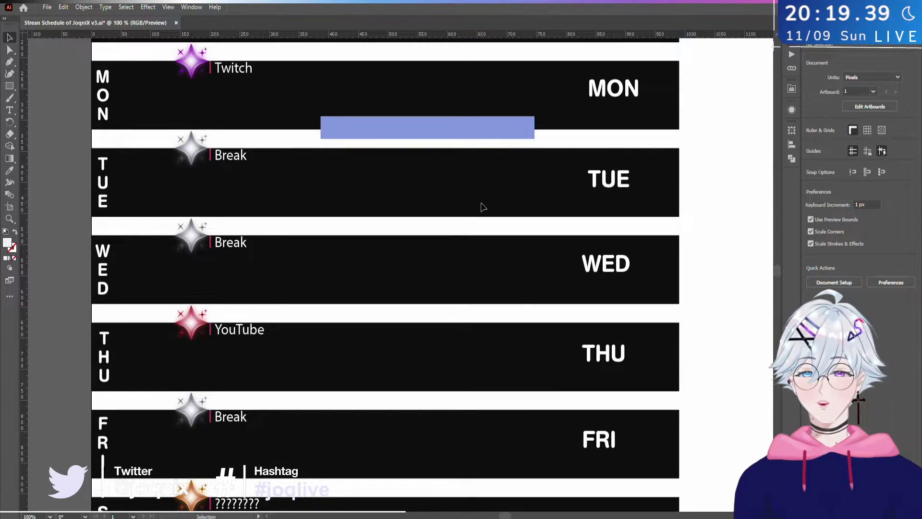
pyautogui.scroll(3, 483, 207)
pyautogui.scroll(2, 481, 204)
pyautogui.moveTo(82, 79); pyautogui.dragTo(716, 432)
pyautogui.scroll(-4, 136, 384)
pyautogui.scroll(-7, 141, 408)
pyautogui.scroll(10, 716, 431)
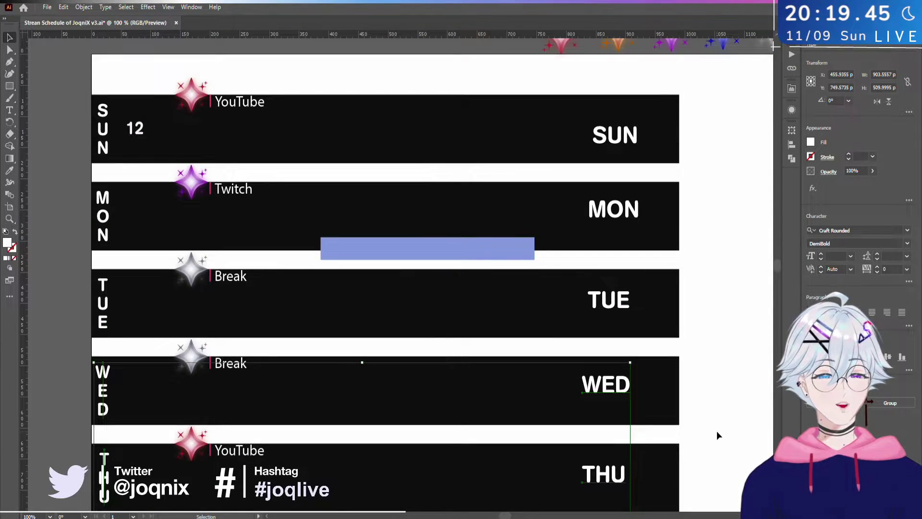
pyautogui.click(717, 430)
pyautogui.moveTo(690, 81); pyautogui.dragTo(111, 453)
pyautogui.scroll(-8, 154, 391)
pyautogui.scroll(8, 309, 466)
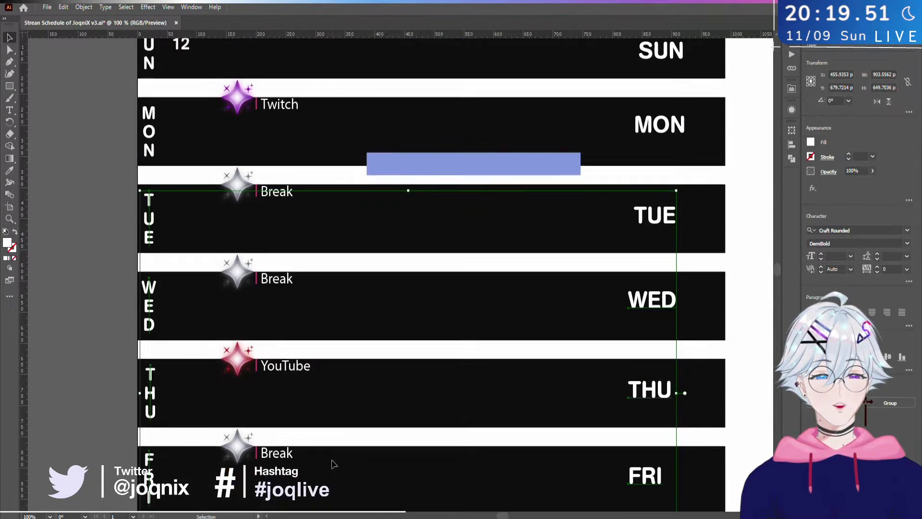
pyautogui.moveTo(748, 52); pyautogui.dragTo(75, 440)
pyautogui.scroll(-9, 71, 447)
pyautogui.click(232, 409)
pyautogui.scroll(4, 232, 409)
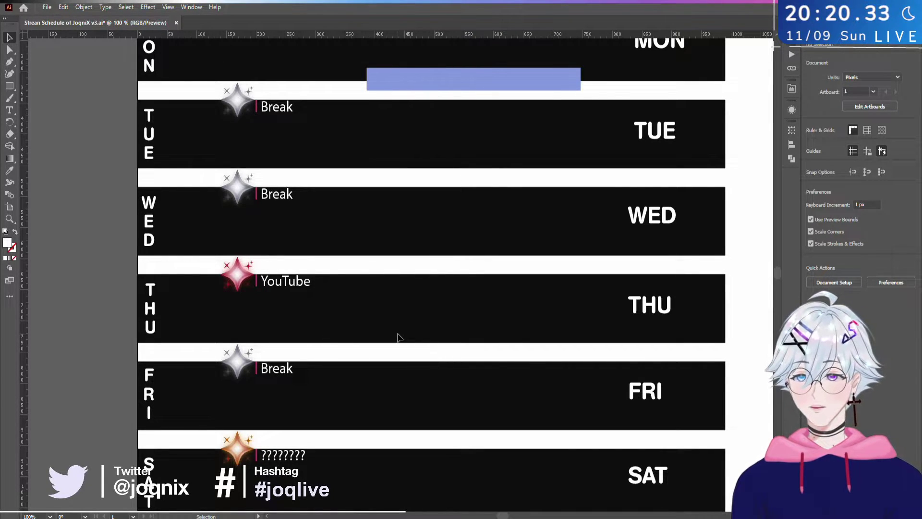
pyautogui.scroll(5, 276, 294)
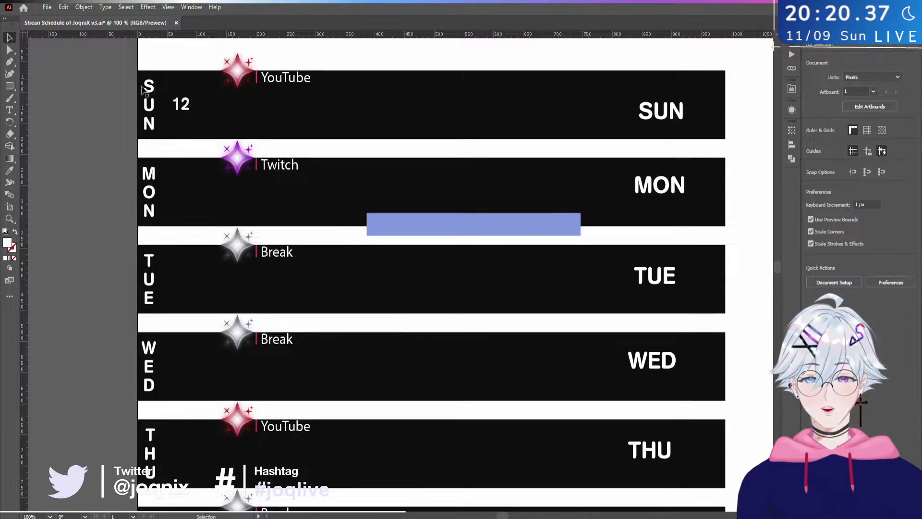
pyautogui.scroll(1, 147, 101)
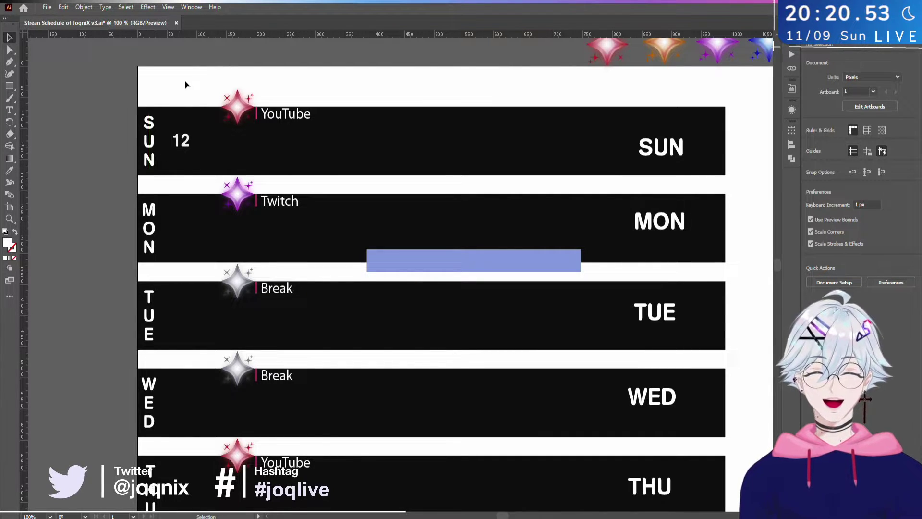
# - Zoom out to 66.67% so all seven day bars show, and select the SUN and MON letters
pyautogui.moveTo(125, 217); pyautogui.dragTo(116, 441)
pyautogui.hotkey('ctrl', '-')
pyautogui.scroll(3, 144, 384)
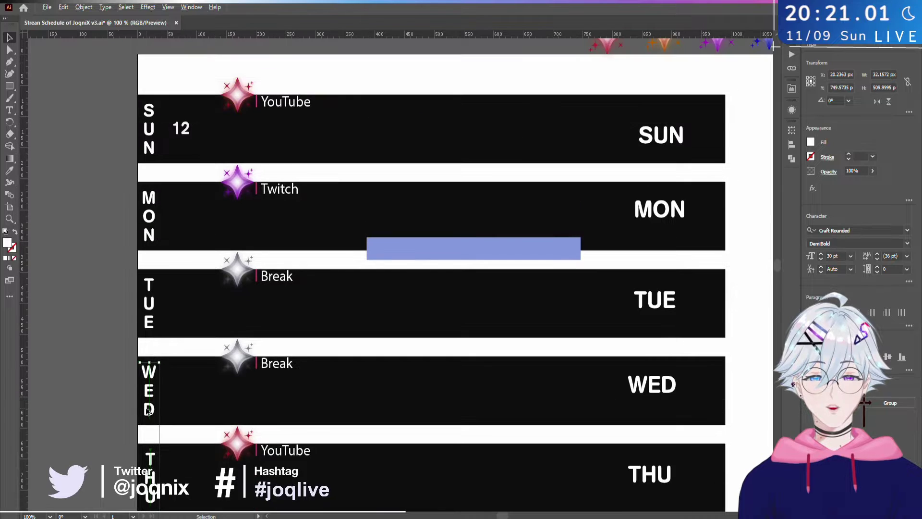
pyautogui.moveTo(133, 195); pyautogui.dragTo(192, 243)
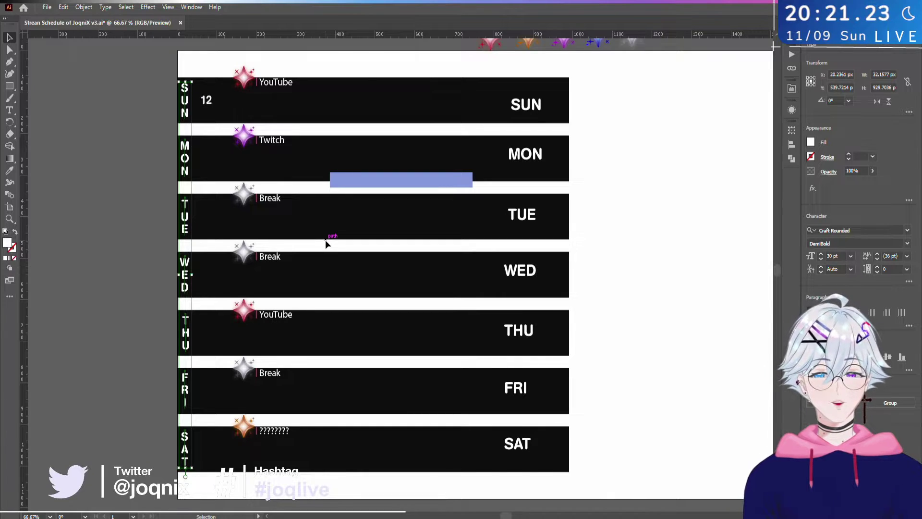
# - Deselect the weekday letters, pan the schedule, and marquee-select the vertical day-letter column
pyautogui.click(343, 232)
pyautogui.moveTo(196, 78); pyautogui.dragTo(166, 511)
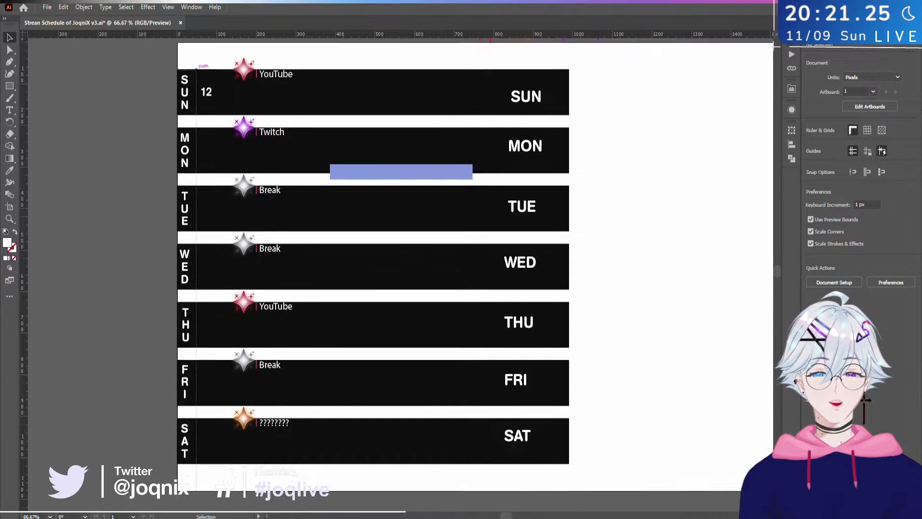
pyautogui.scroll(-1, 168, 468)
pyautogui.moveTo(168, 468); pyautogui.dragTo(196, 44)
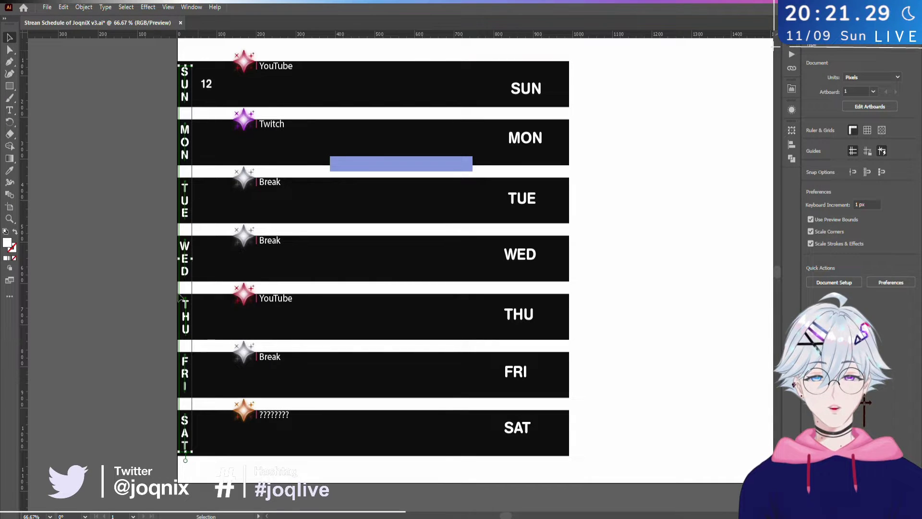
pyautogui.moveTo(178, 295); pyautogui.dragTo(217, 136)
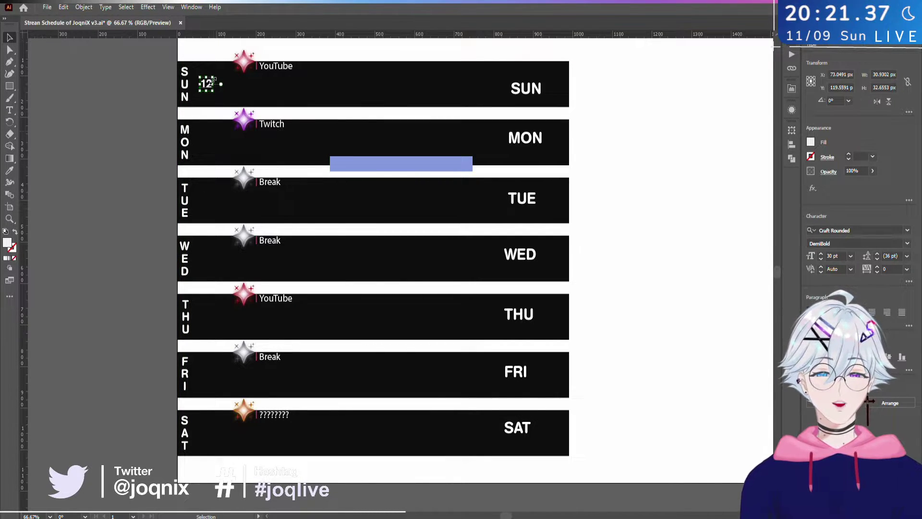
# - Drag the '12' text off the SUN bar to the left of the artboard
pyautogui.moveTo(200, 87); pyautogui.dragTo(153, 86)
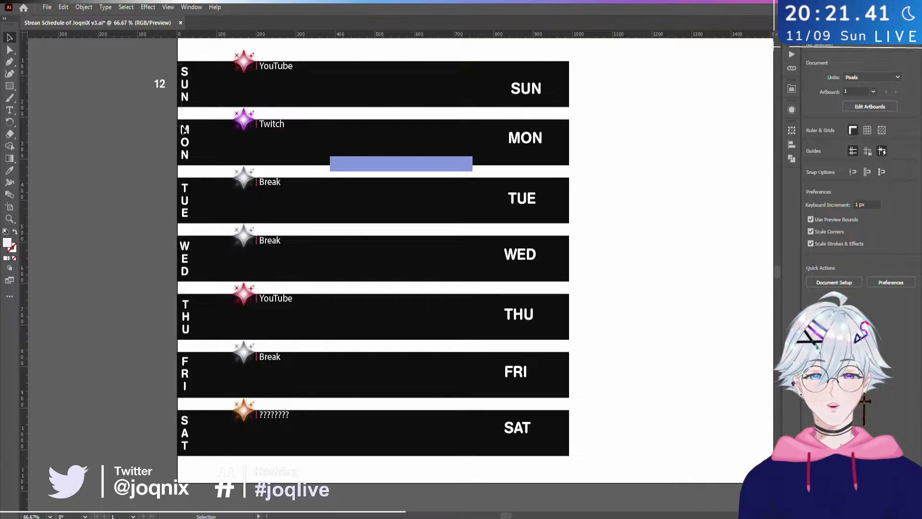
pyautogui.click(161, 84)
pyautogui.click(164, 135)
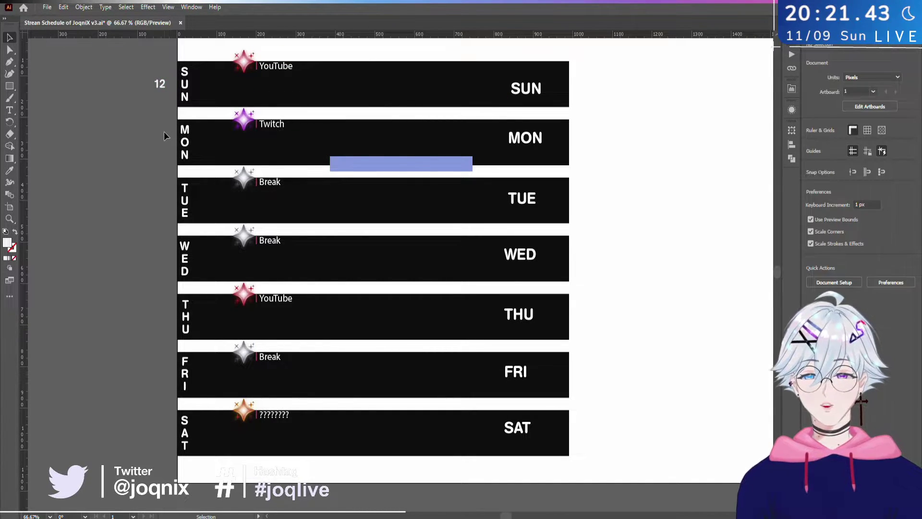
pyautogui.scroll(1, 168, 134)
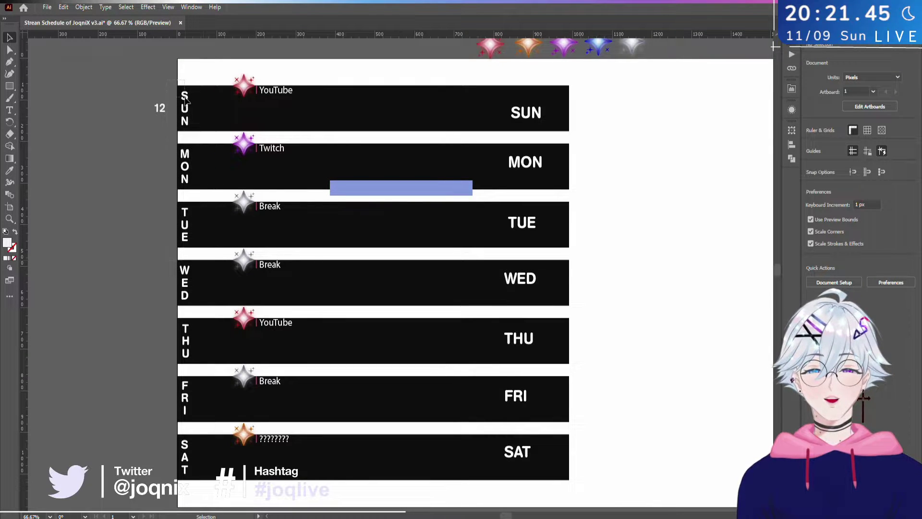
pyautogui.scroll(-4, 197, 384)
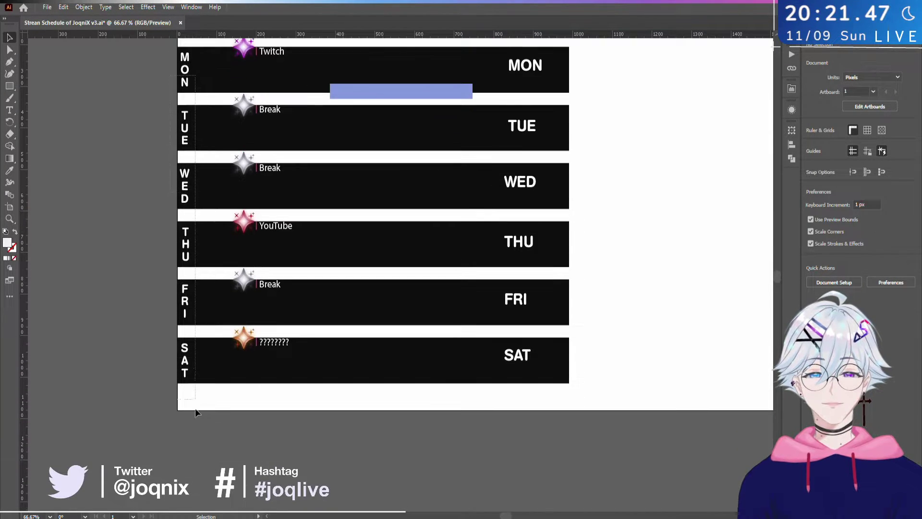
# - Select the vertical day labels column, then clear the selection
pyautogui.moveTo(197, 389); pyautogui.dragTo(187, 170)
pyautogui.scroll(5, 190, 221)
pyautogui.scroll(2, 187, 171)
pyautogui.moveTo(215, 100); pyautogui.dragTo(165, 442)
pyautogui.scroll(-3, 166, 442)
pyautogui.click(198, 449)
pyautogui.click(198, 450)
# - Marquee-select the day-letter column from above SUN down to the FRI row, then deselect
pyautogui.scroll(2, 199, 450)
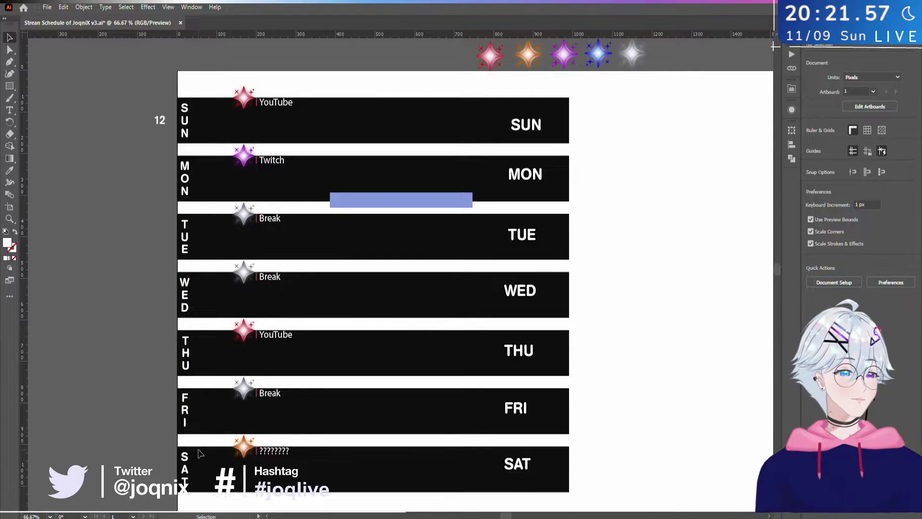
pyautogui.scroll(-1, 217, 377)
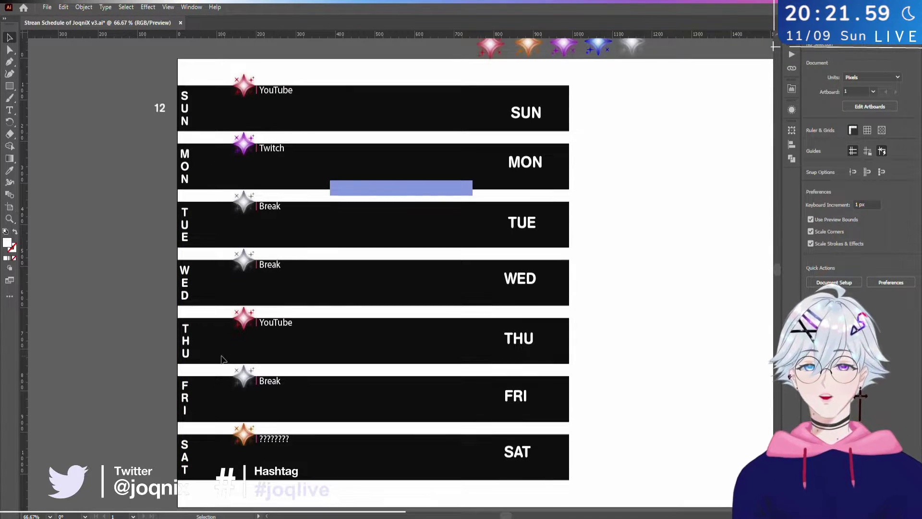
pyautogui.moveTo(169, 78); pyautogui.dragTo(197, 478)
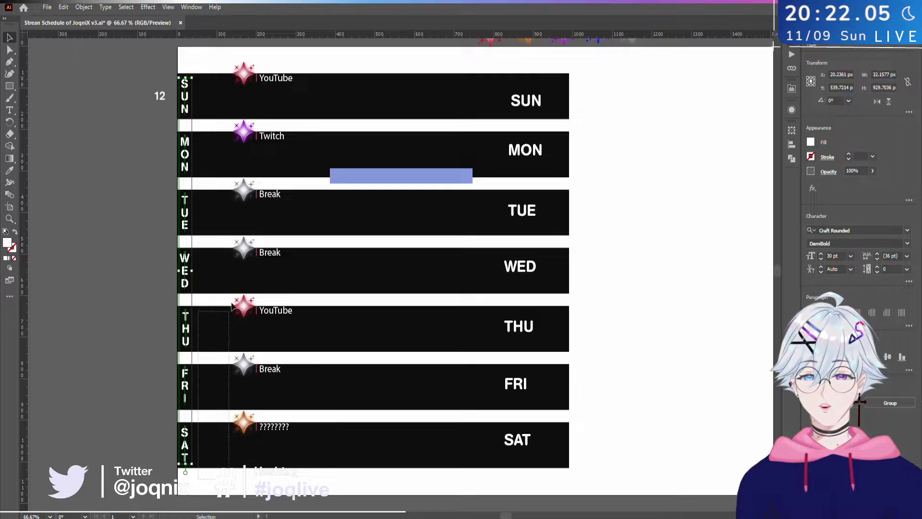
pyautogui.moveTo(203, 51); pyautogui.dragTo(165, 57)
pyautogui.moveTo(192, 156); pyautogui.dragTo(196, 477)
pyautogui.click(202, 469)
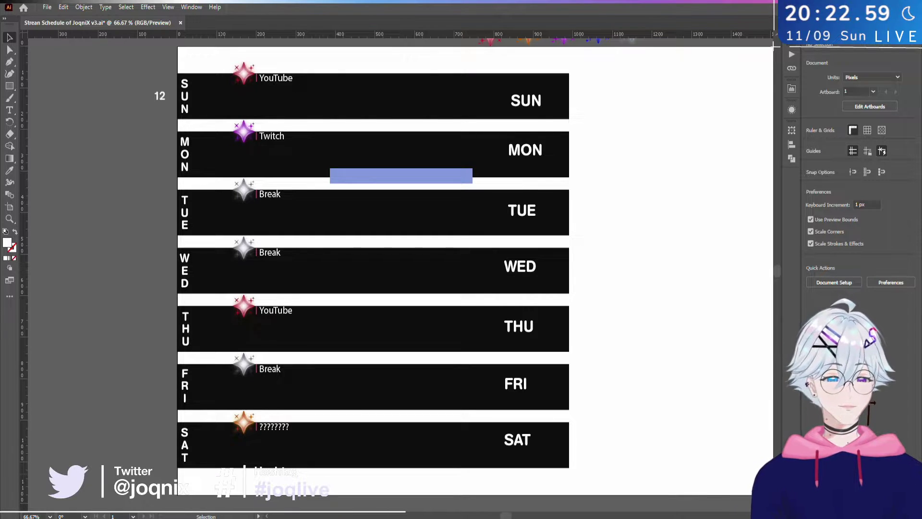
pyautogui.moveTo(213, 67)
pyautogui.mouseDown()
pyautogui.moveTo(213, 336)
pyautogui.moveTo(177, 484)
pyautogui.moveTo(232, 104)
pyautogui.moveTo(205, 59)
pyautogui.moveTo(204, 68)
pyautogui.mouseUp()
pyautogui.click(170, 481)
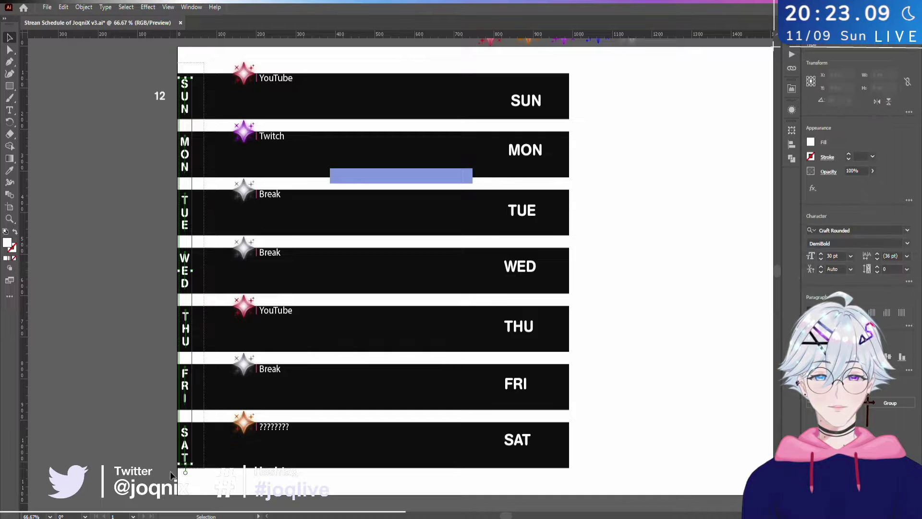
pyautogui.click(169, 480)
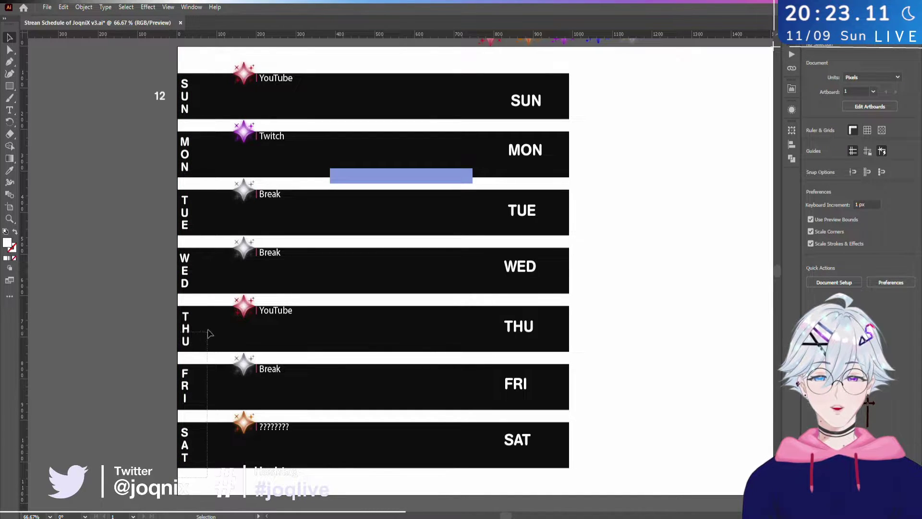
pyautogui.moveTo(215, 89); pyautogui.dragTo(193, 53)
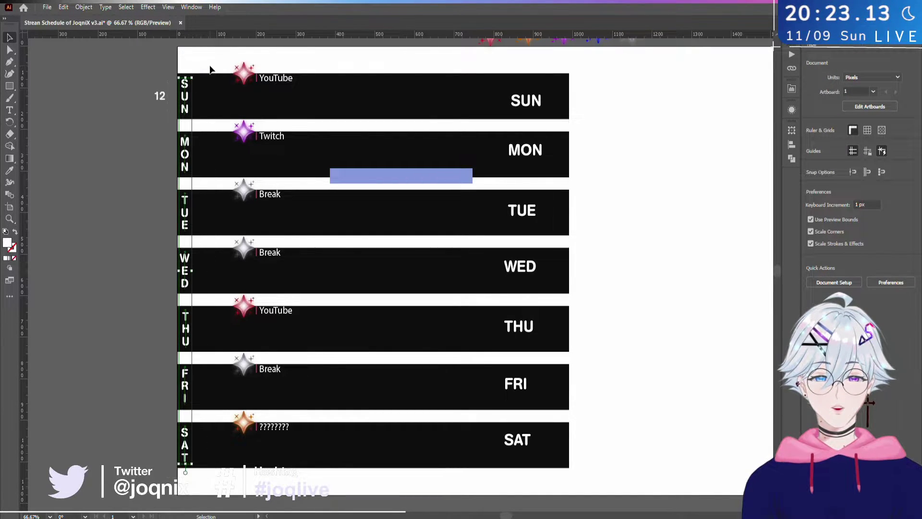
pyautogui.moveTo(198, 173); pyautogui.dragTo(208, 52)
pyautogui.moveTo(208, 52); pyautogui.dragTo(307, 449)
pyautogui.moveTo(308, 448); pyautogui.dragTo(232, 494)
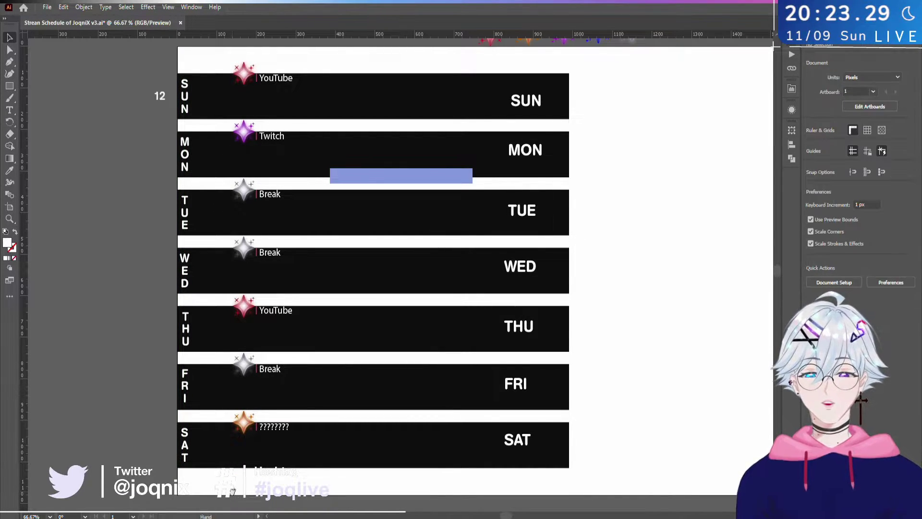
pyautogui.moveTo(266, 448); pyautogui.dragTo(258, 472)
pyautogui.moveTo(538, 339)
pyautogui.mouseDown()
pyautogui.moveTo(527, 336)
pyautogui.moveTo(531, 350)
pyautogui.moveTo(541, 336)
pyautogui.moveTo(538, 345)
pyautogui.mouseUp()
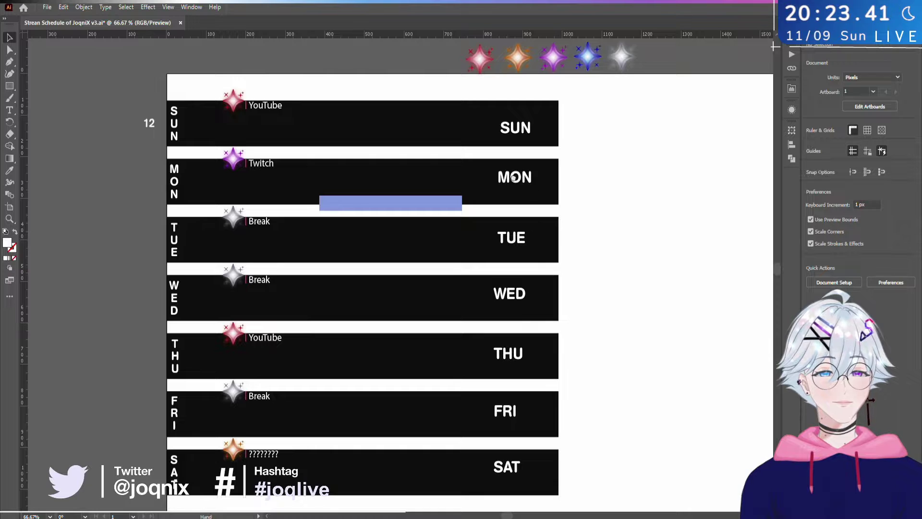
pyautogui.moveTo(514, 177)
pyautogui.mouseDown()
pyautogui.moveTo(531, 179)
pyautogui.moveTo(487, 181)
pyautogui.moveTo(485, 165)
pyautogui.moveTo(516, 179)
pyautogui.mouseUp()
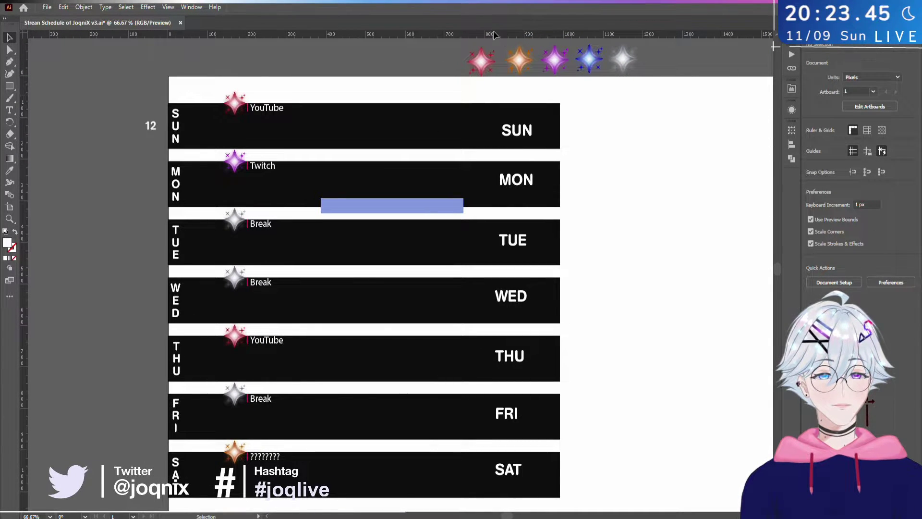
pyautogui.moveTo(498, 35)
pyautogui.mouseDown()
pyautogui.moveTo(494, 54)
pyautogui.moveTo(492, 35)
pyautogui.mouseUp()
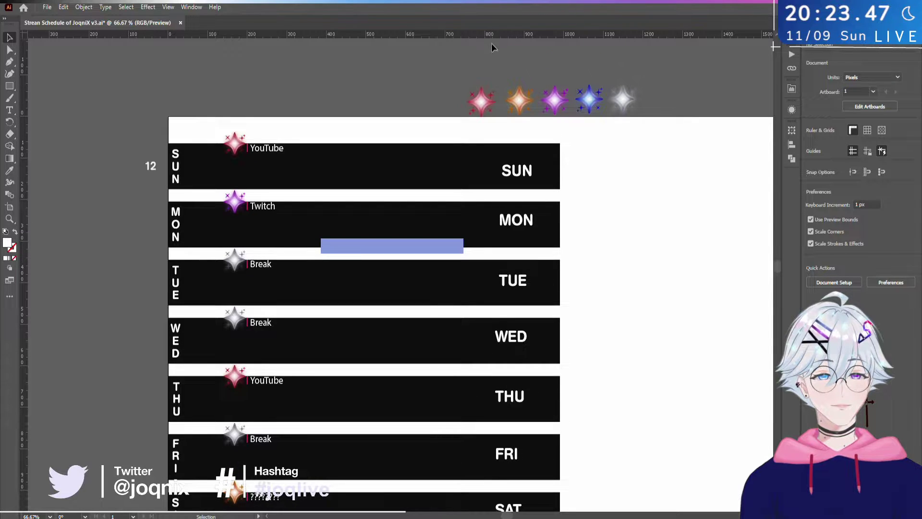
pyautogui.press('space')
pyautogui.moveTo(301, 119); pyautogui.dragTo(353, 78)
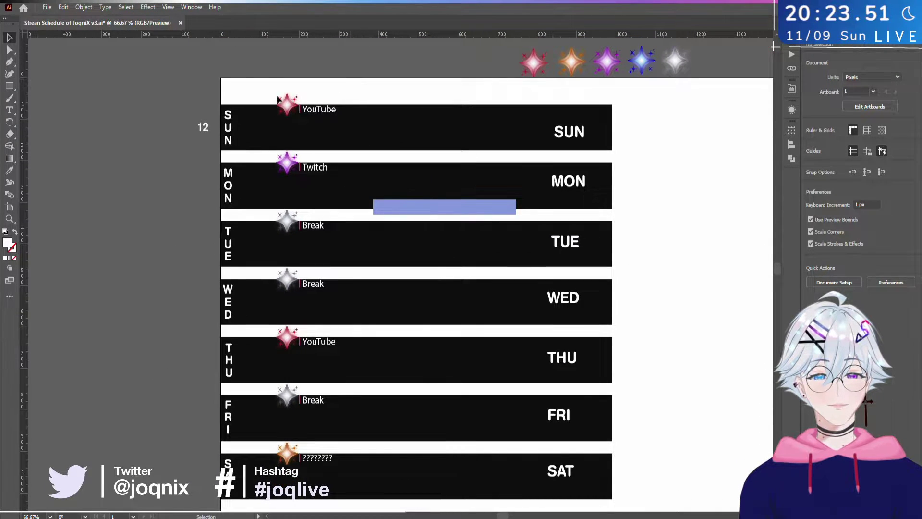
pyautogui.moveTo(264, 68); pyautogui.dragTo(356, 463)
pyautogui.moveTo(355, 463); pyautogui.dragTo(264, 63)
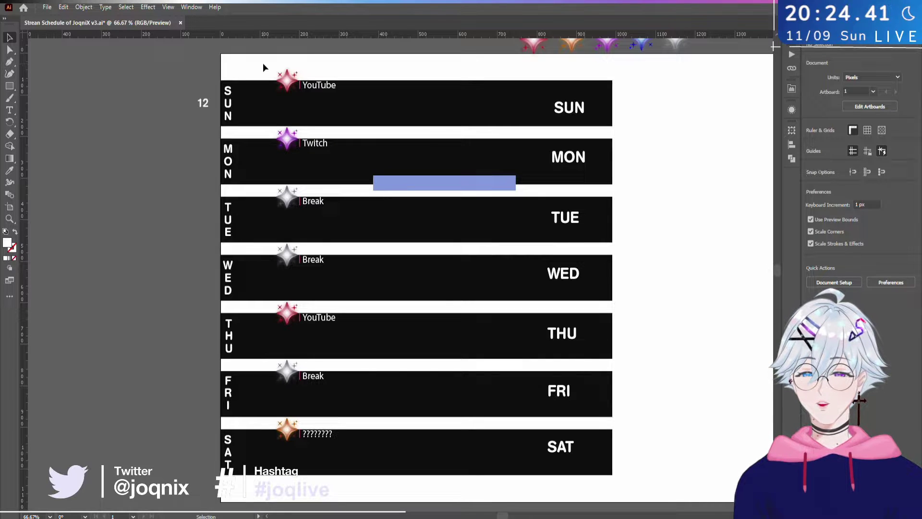
pyautogui.moveTo(231, 35); pyautogui.dragTo(377, 501)
pyautogui.scroll(2, 261, 75)
pyautogui.scroll(-2, 377, 501)
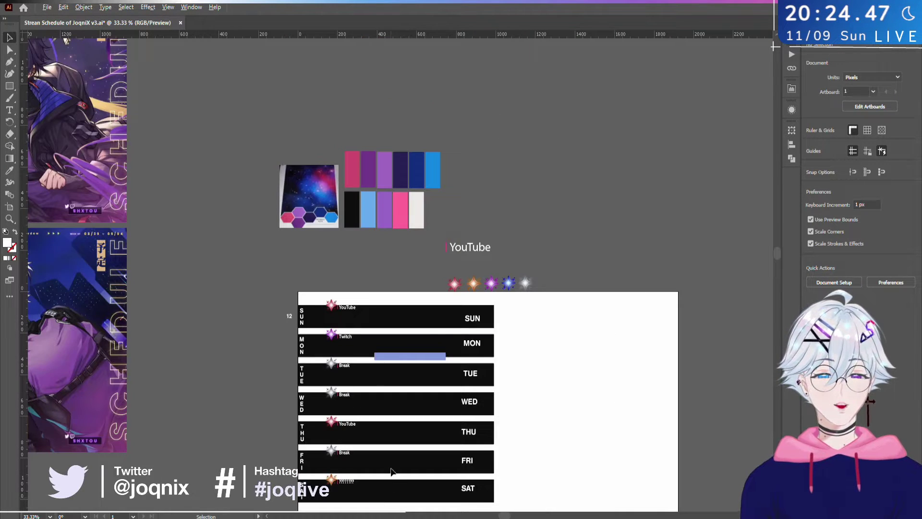
pyautogui.scroll(1, 405, 450)
pyautogui.moveTo(406, 450); pyautogui.dragTo(401, 348)
pyautogui.scroll(1, 360, 325)
pyautogui.moveTo(239, 43); pyautogui.dragTo(351, 475)
pyautogui.scroll(-1, 358, 484)
pyautogui.moveTo(339, 399); pyautogui.dragTo(351, 491)
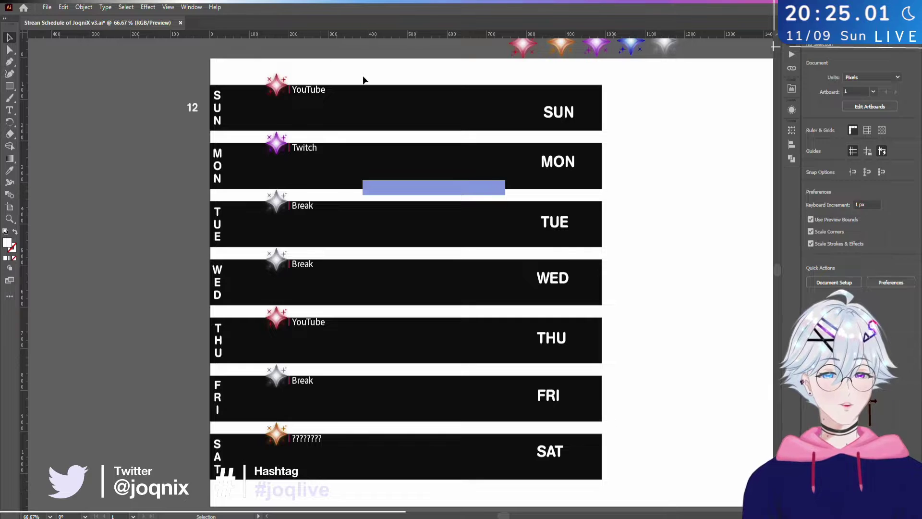
pyautogui.moveTo(344, 71); pyautogui.dragTo(197, 493)
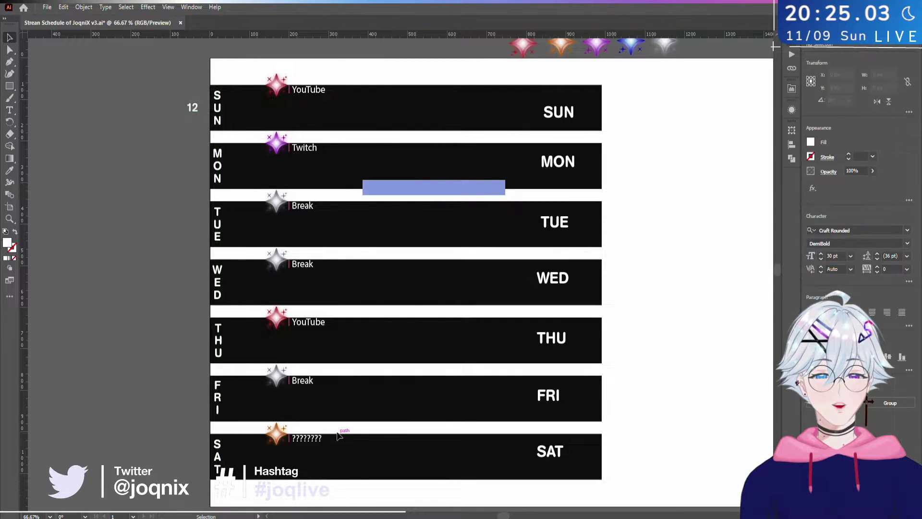
pyautogui.click(275, 179)
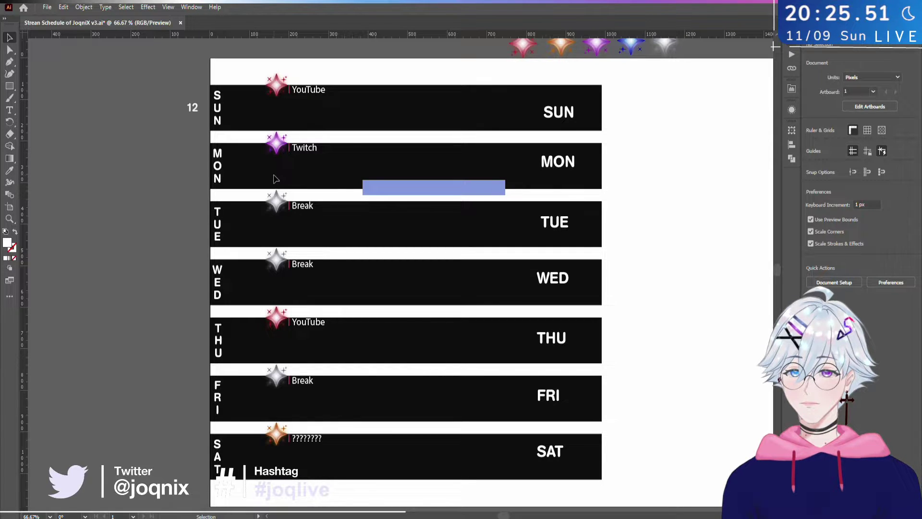
# - Move the white star further right and nudge the blue star to even the star spacing
pyautogui.moveTo(301, 166); pyautogui.dragTo(315, 188)
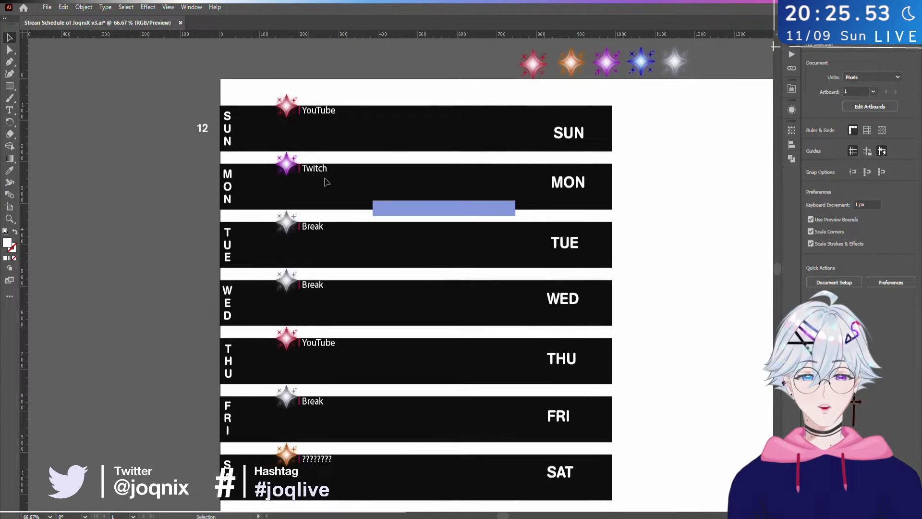
pyautogui.moveTo(675, 77); pyautogui.dragTo(655, 74)
pyautogui.moveTo(704, 45); pyautogui.dragTo(460, 85)
pyautogui.click(666, 65)
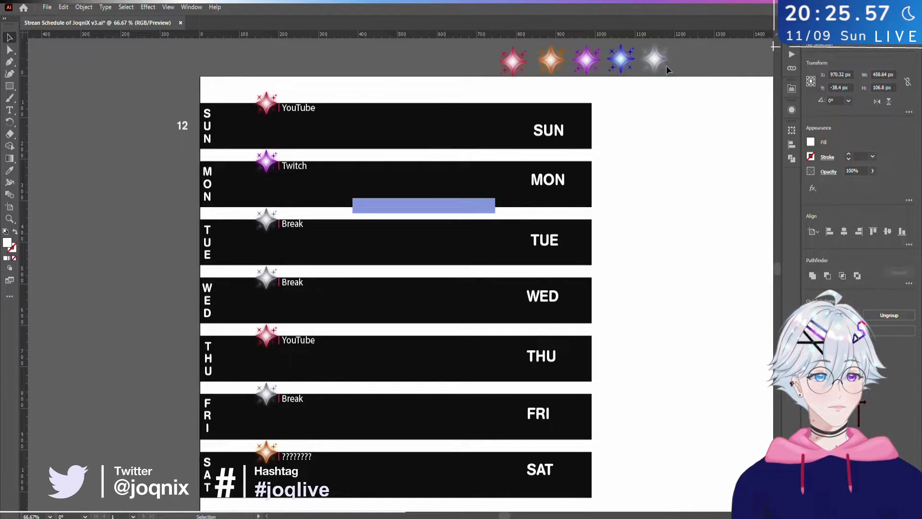
pyautogui.click(655, 58)
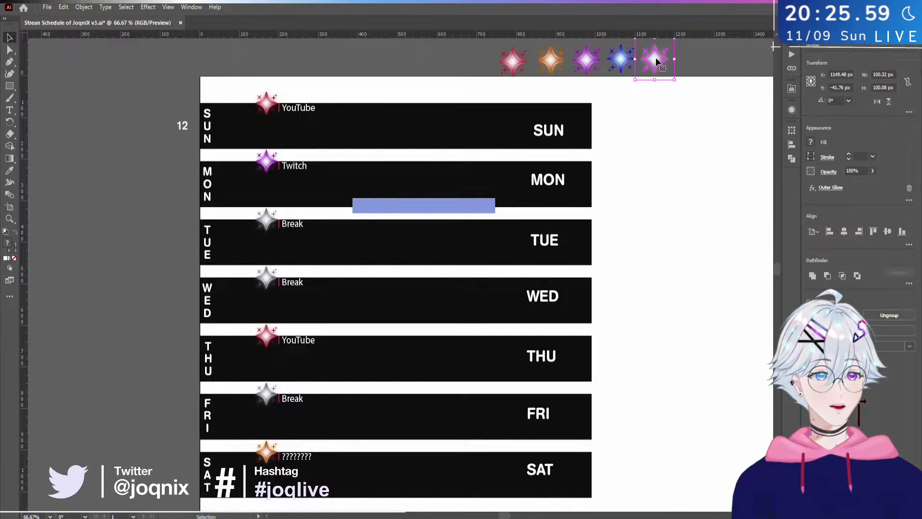
pyautogui.moveTo(655, 59)
pyautogui.mouseDown()
pyautogui.moveTo(672, 59)
pyautogui.moveTo(631, 60)
pyautogui.moveTo(637, 66)
pyautogui.mouseUp()
pyautogui.click(607, 71)
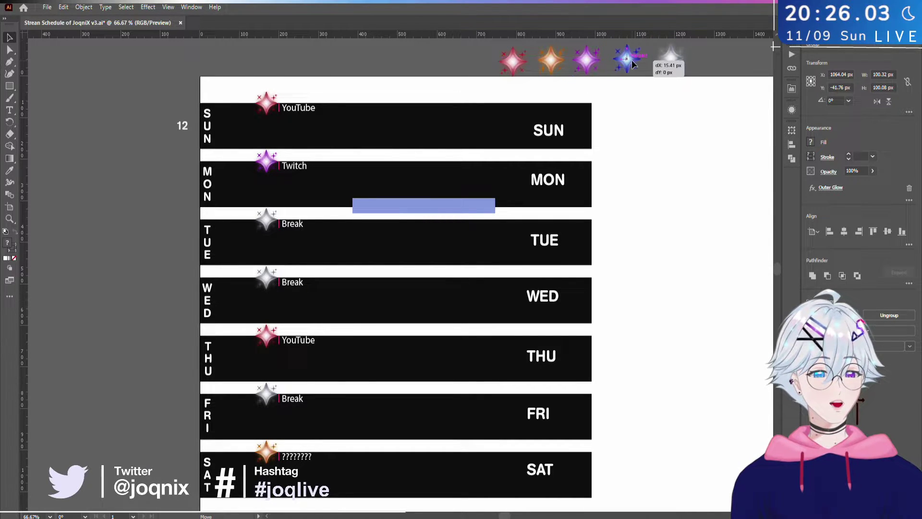
pyautogui.click(647, 117)
# - Select the red, orange and purple stars, then the red star alone, to check positions
pyautogui.moveTo(465, 54); pyautogui.dragTo(504, 61)
pyautogui.click(523, 91)
pyautogui.click(524, 95)
pyautogui.click(508, 64)
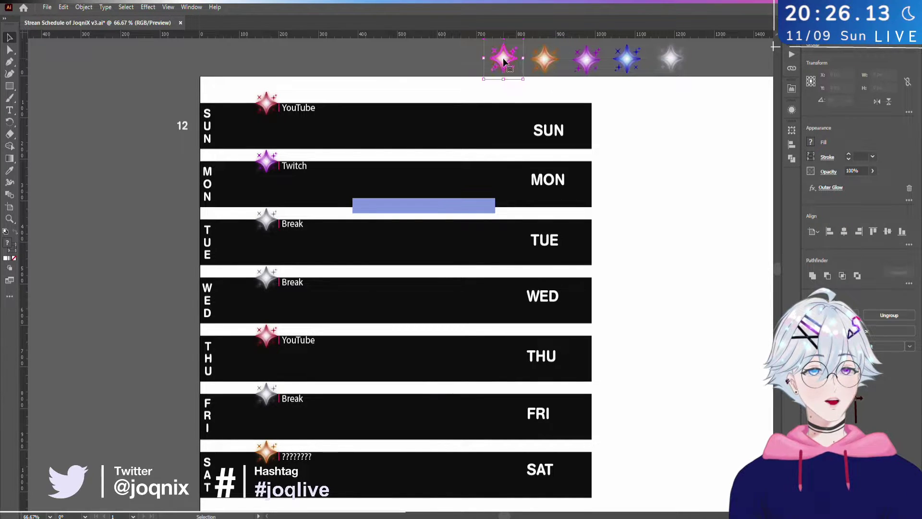
pyautogui.click(653, 96)
# - Pull out a horizontal guide at the top of the artboard and delete the stray guide
pyautogui.moveTo(692, 49); pyautogui.dragTo(669, 75)
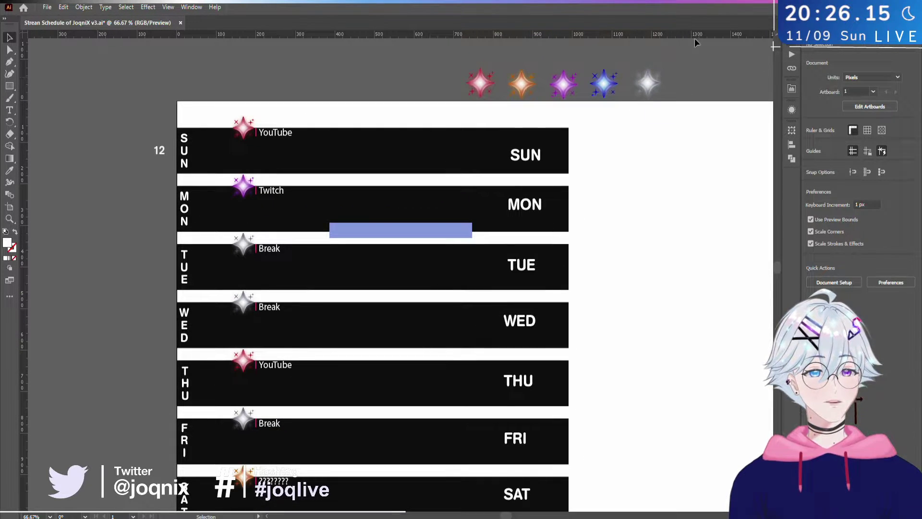
pyautogui.moveTo(694, 36); pyautogui.dragTo(416, 29)
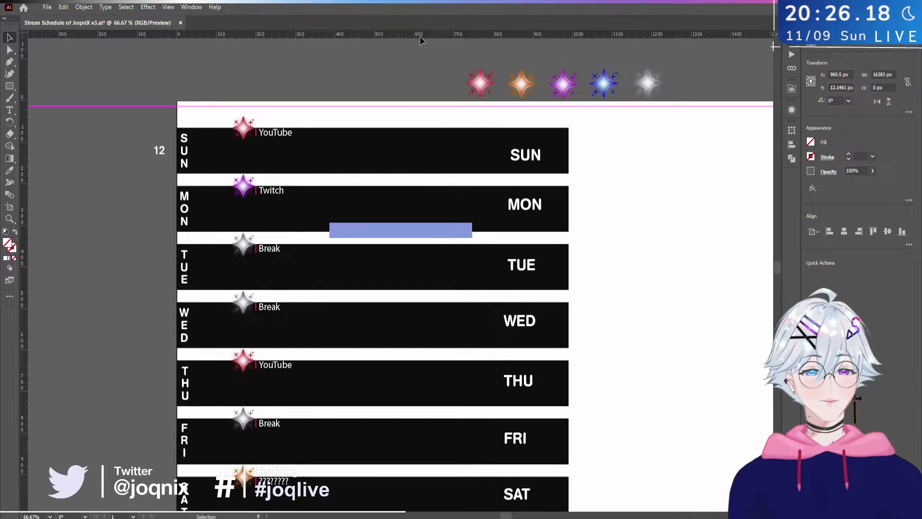
pyautogui.click(359, 70)
pyautogui.click(111, 106)
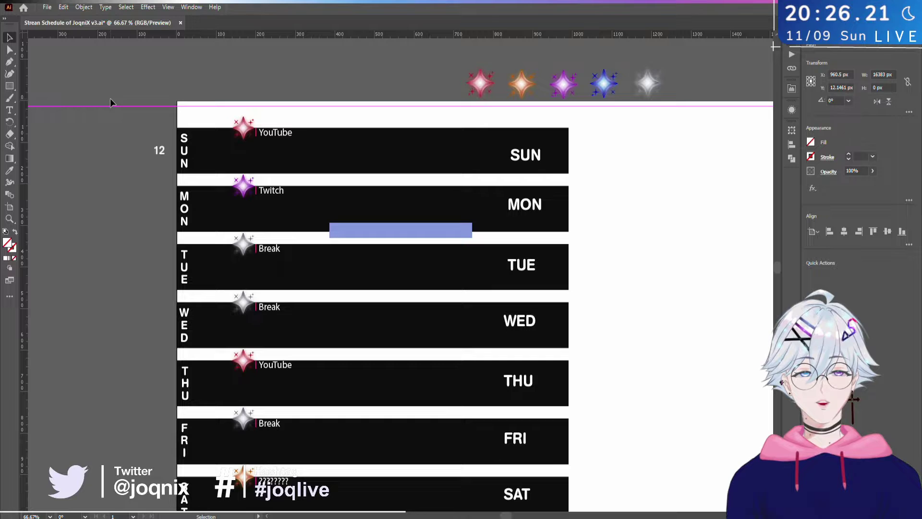
pyautogui.press('Delete')
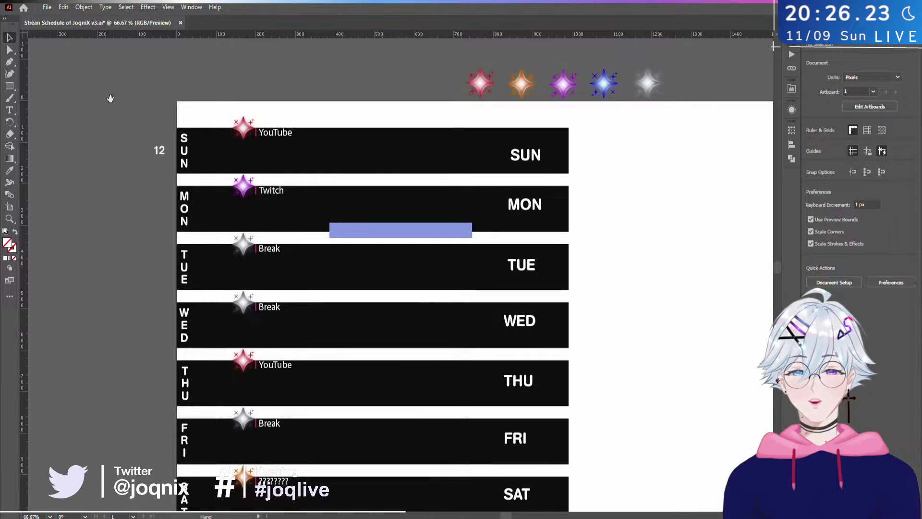
# - Repeatedly marquee-select all five stars to verify their row spacing
pyautogui.moveTo(213, 62); pyautogui.dragTo(238, 56)
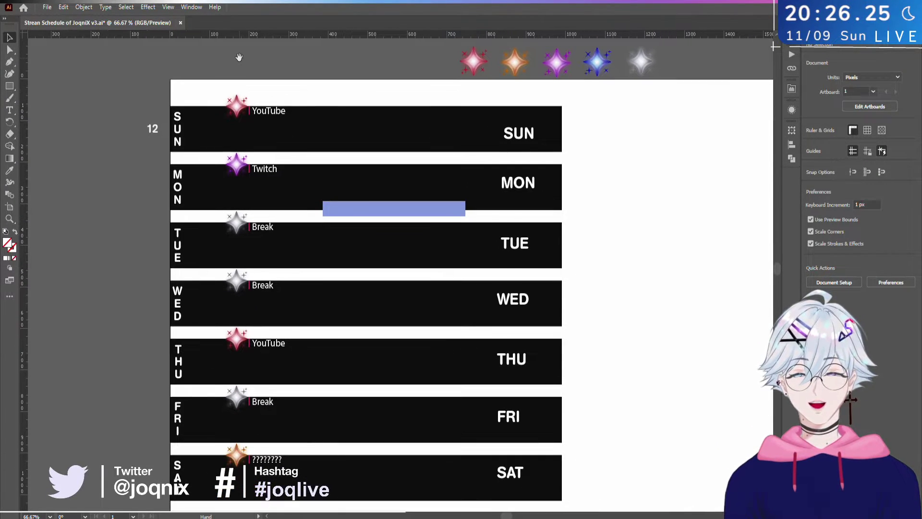
pyautogui.moveTo(329, 76); pyautogui.dragTo(294, 82)
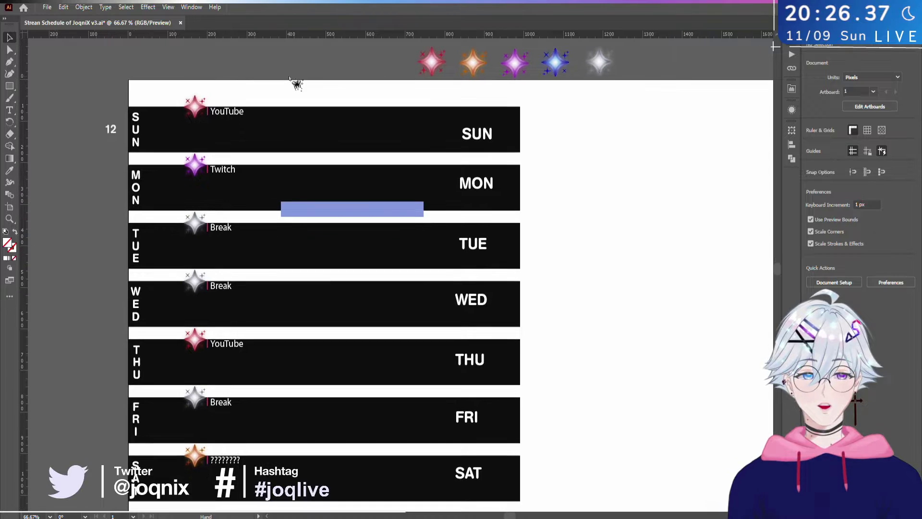
pyautogui.moveTo(376, 53); pyautogui.dragTo(669, 121)
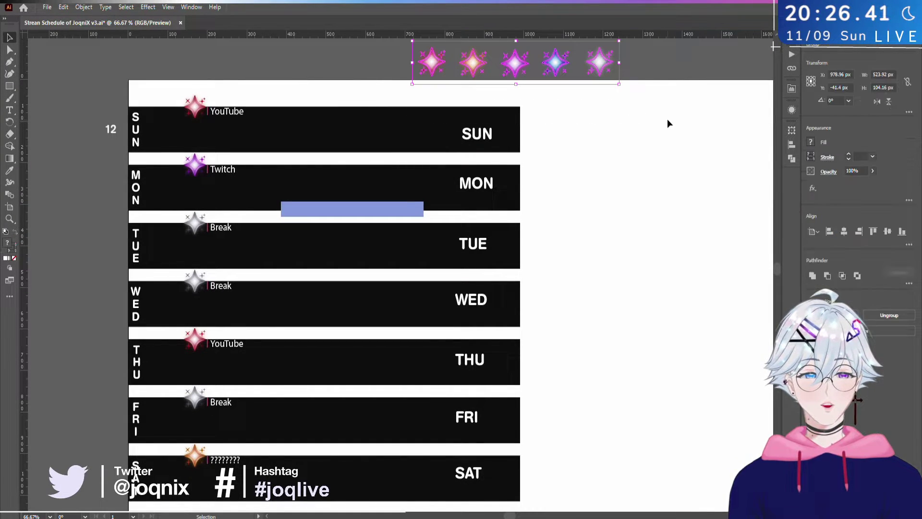
pyautogui.click(666, 119)
pyautogui.moveTo(634, 45); pyautogui.dragTo(348, 95)
pyautogui.click(378, 47)
pyautogui.moveTo(382, 46); pyautogui.dragTo(635, 87)
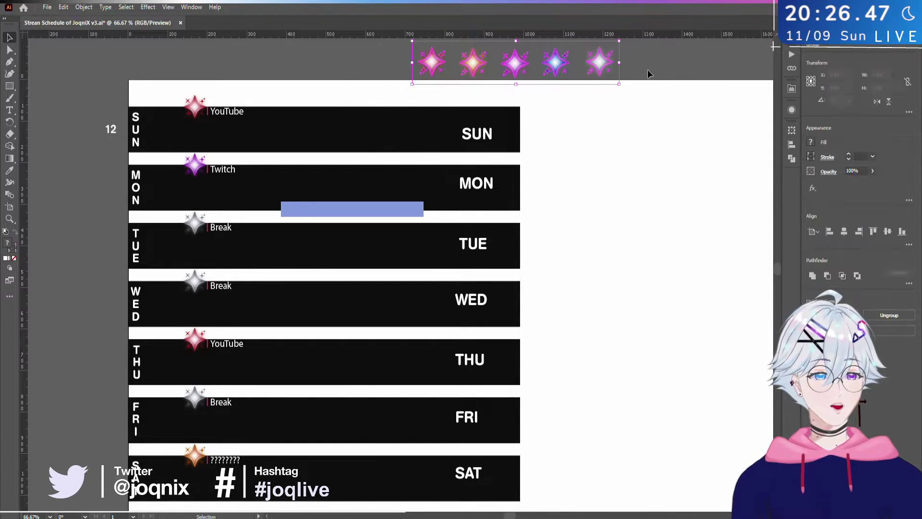
pyautogui.click(647, 70)
pyautogui.moveTo(630, 27)
pyautogui.mouseDown()
pyautogui.moveTo(624, 34)
pyautogui.moveTo(632, 24)
pyautogui.mouseUp()
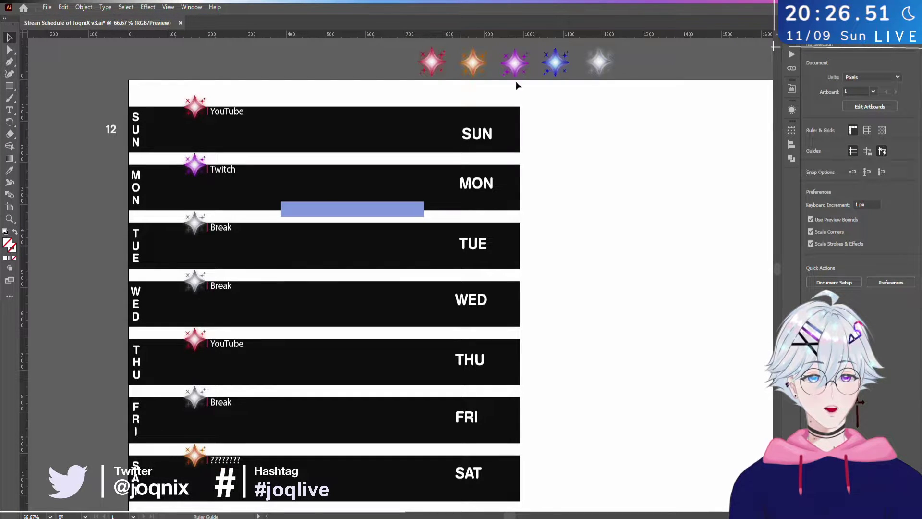
pyautogui.scroll(5, 576, 39)
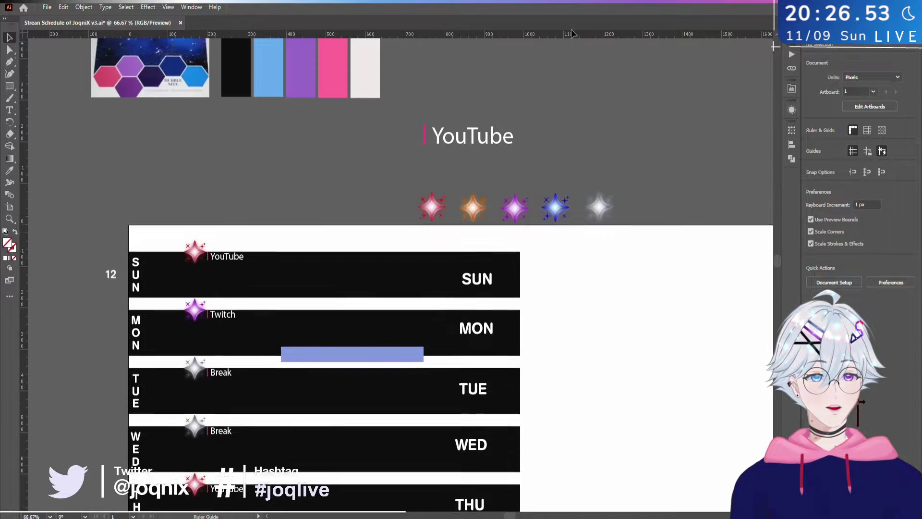
pyautogui.scroll(-6, 574, 49)
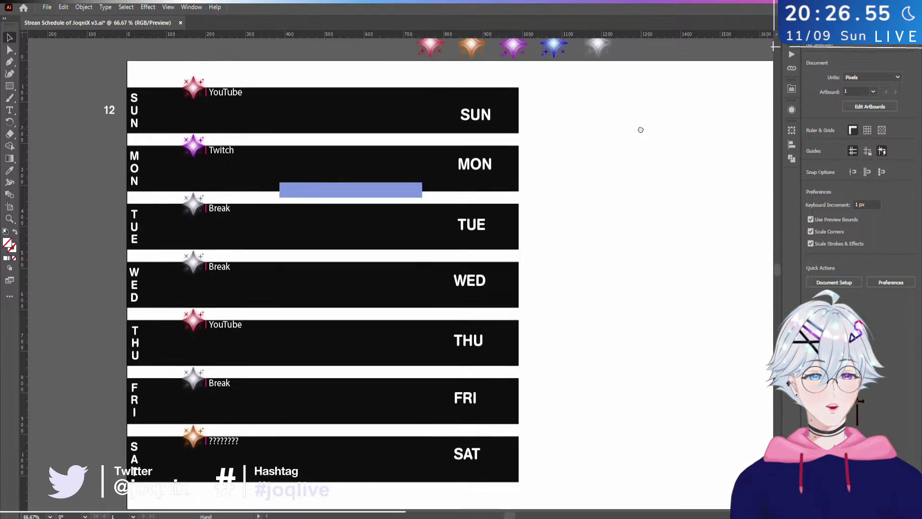
pyautogui.scroll(2, 637, 130)
pyautogui.scroll(1, 641, 199)
pyautogui.scroll(-2, 636, 208)
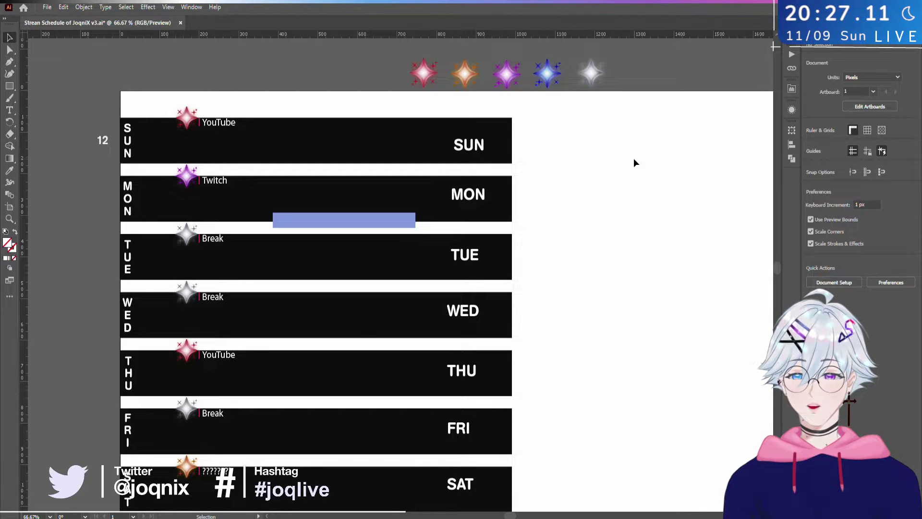
pyautogui.press('space')
pyautogui.moveTo(608, 237); pyautogui.dragTo(609, 214)
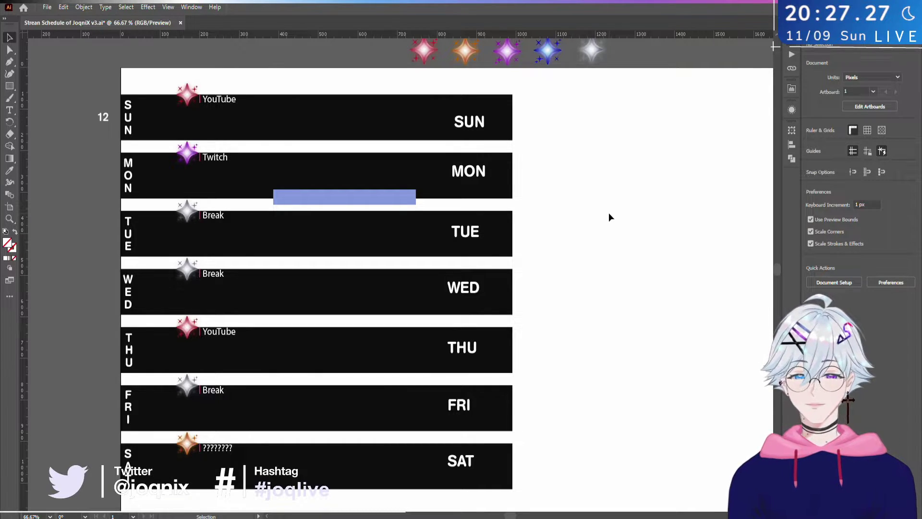
pyautogui.moveTo(610, 207); pyautogui.dragTo(638, 214)
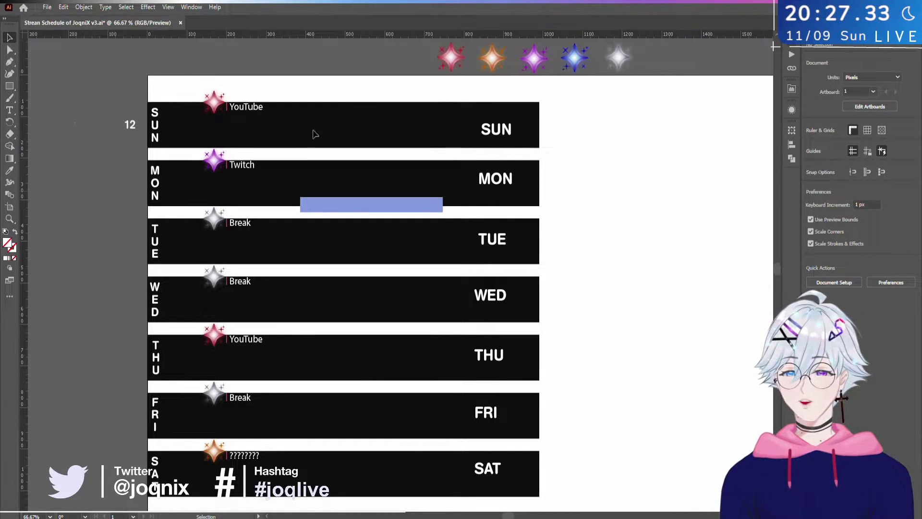
pyautogui.moveTo(135, 89); pyautogui.dragTo(552, 471)
pyautogui.click(553, 472)
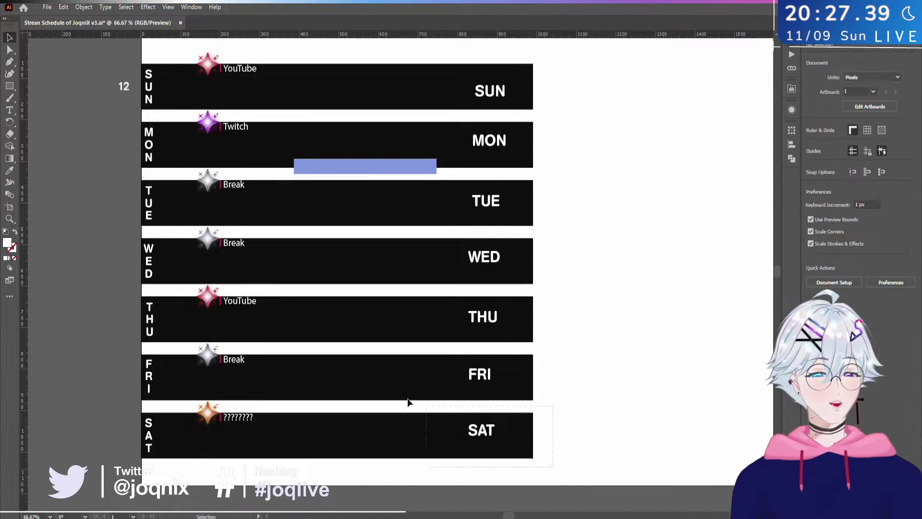
pyautogui.moveTo(132, 44); pyautogui.dragTo(139, 67)
pyautogui.moveTo(554, 72)
pyautogui.mouseDown()
pyautogui.moveTo(449, 144)
pyautogui.moveTo(189, 241)
pyautogui.moveTo(120, 324)
pyautogui.moveTo(145, 491)
pyautogui.moveTo(389, 400)
pyautogui.moveTo(614, 178)
pyautogui.moveTo(596, 66)
pyautogui.moveTo(564, 63)
pyautogui.mouseUp()
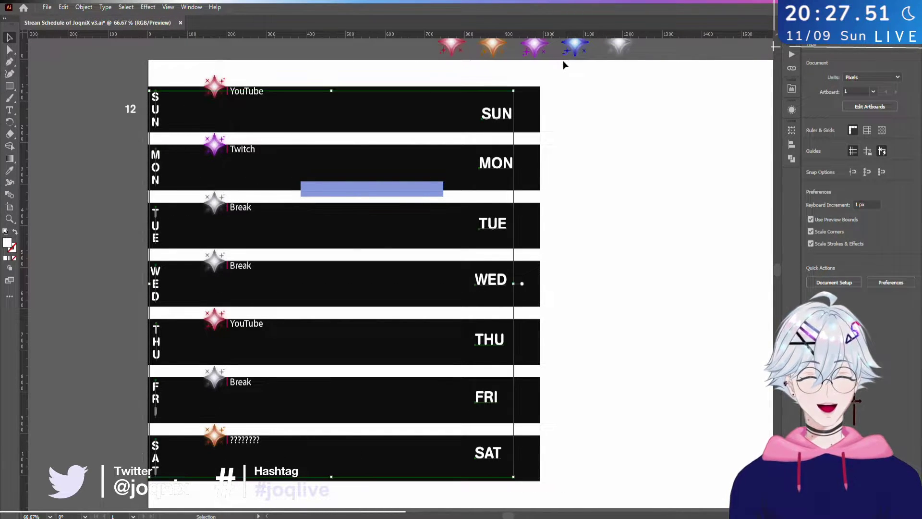
pyautogui.click(563, 61)
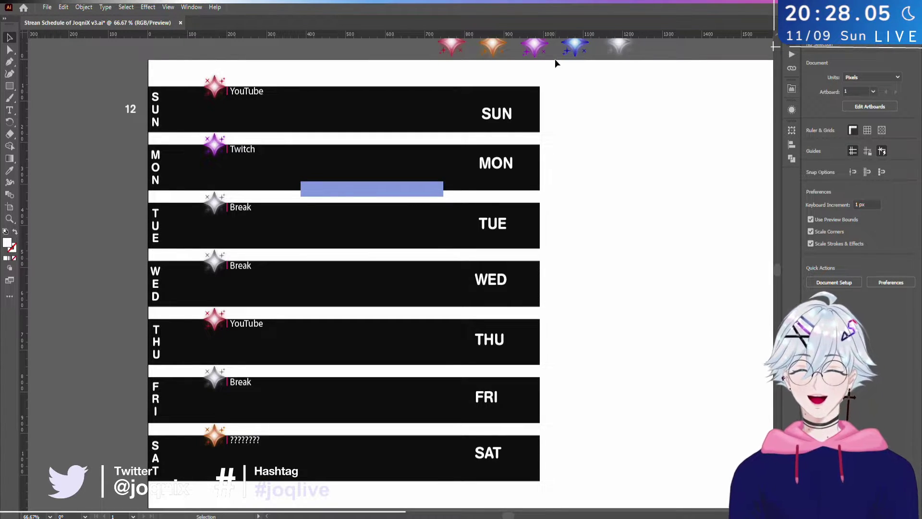
pyautogui.moveTo(412, 214); pyautogui.dragTo(433, 213)
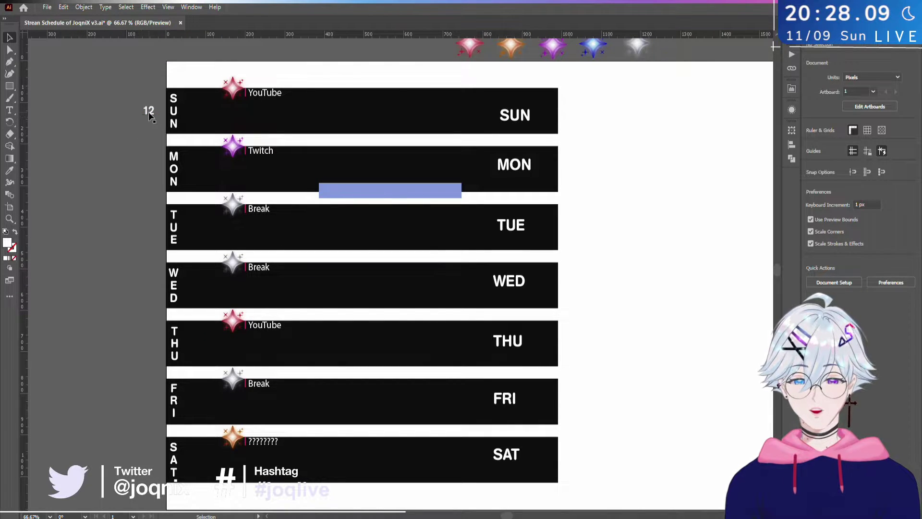
pyautogui.moveTo(148, 111); pyautogui.dragTo(133, 162)
pyautogui.click(541, 126)
pyautogui.moveTo(585, 134); pyautogui.dragTo(472, 145)
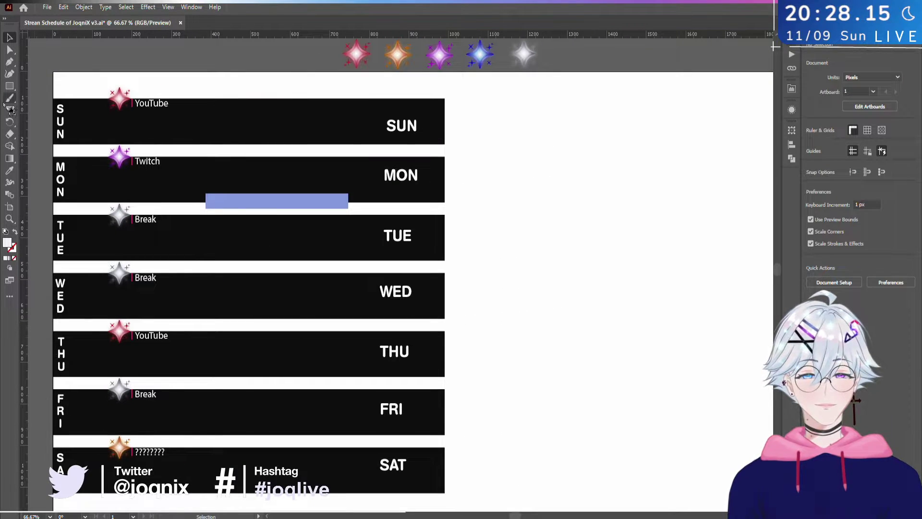
# - On a new layer, draw a thin divider rectangle and move it beside the SUN and MON names
pyautogui.click(9, 86)
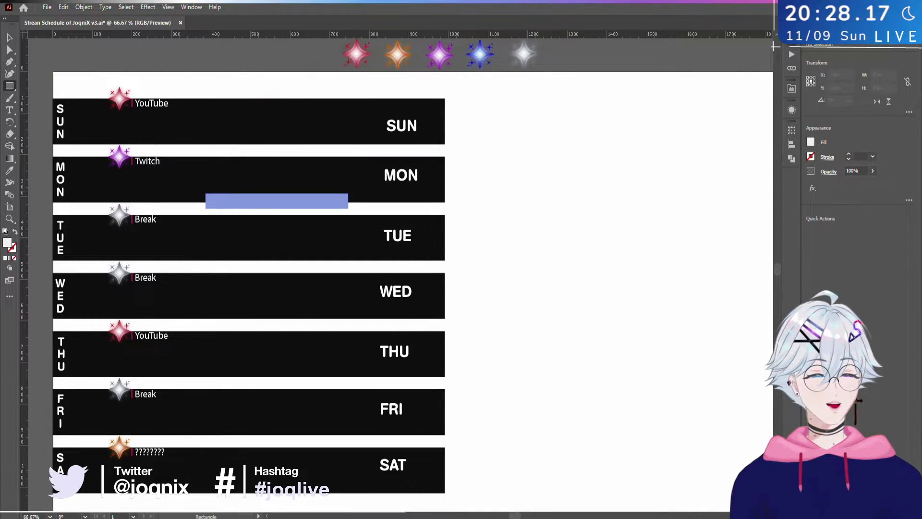
pyautogui.click(839, 28)
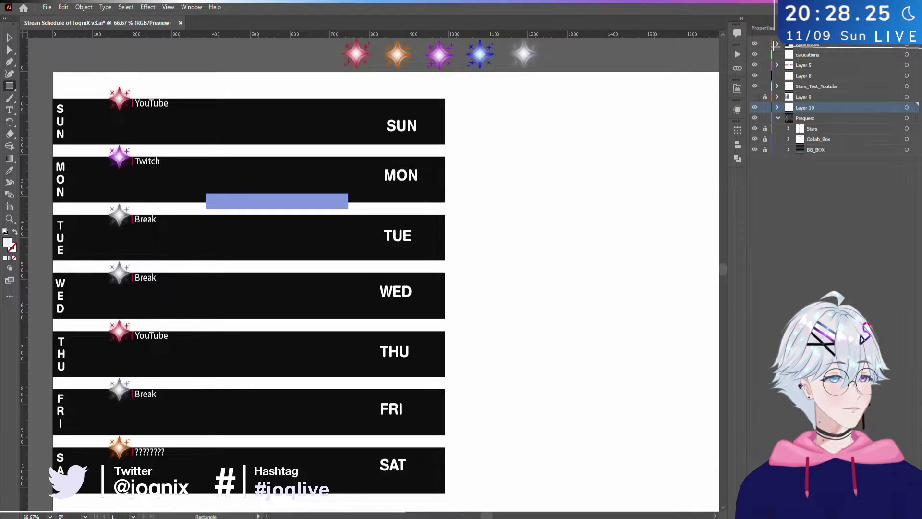
pyautogui.hotkey('ctrl', 'l')
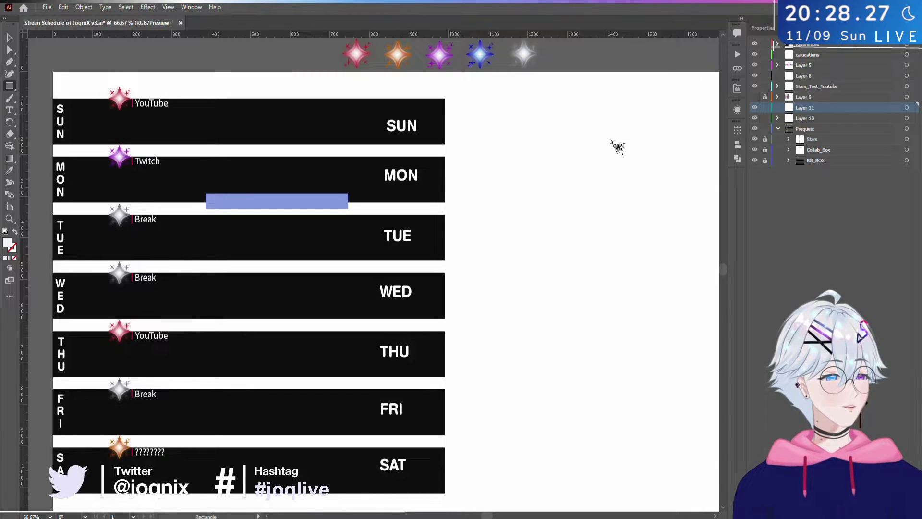
pyautogui.moveTo(503, 128)
pyautogui.mouseDown()
pyautogui.moveTo(515, 225)
pyautogui.moveTo(506, 204)
pyautogui.mouseUp()
pyautogui.click(10, 37)
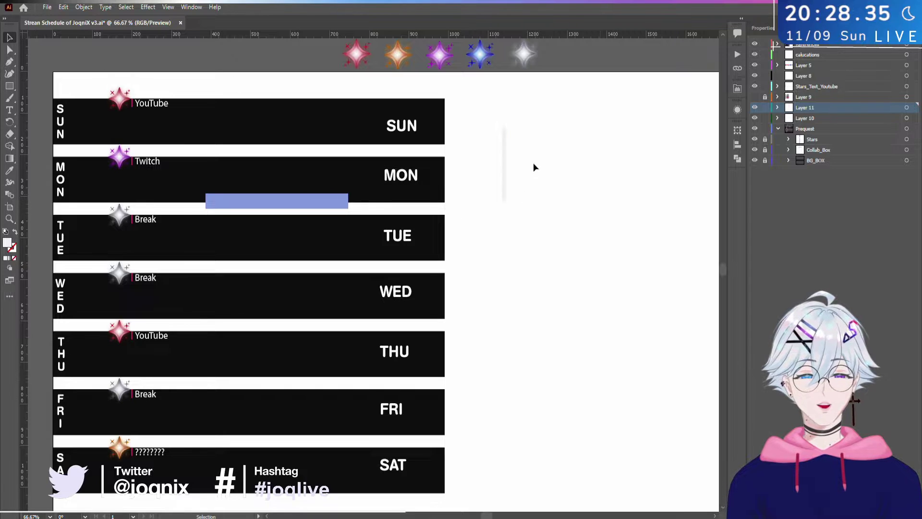
pyautogui.moveTo(506, 165); pyautogui.dragTo(154, 147)
# - Shorten the divider so it ends at the white band
pyautogui.scroll(3, 133, 145)
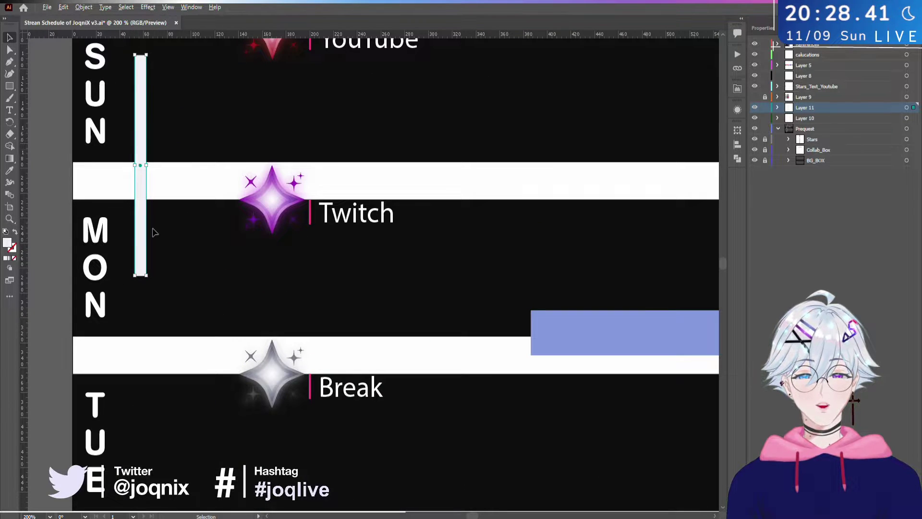
pyautogui.moveTo(198, 129); pyautogui.dragTo(244, 225)
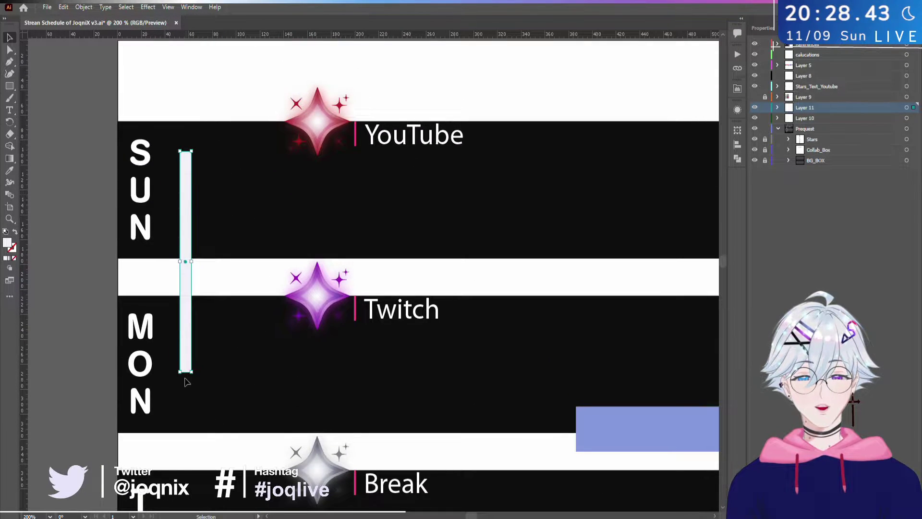
pyautogui.scroll(2, 187, 365)
pyautogui.moveTo(187, 378); pyautogui.dragTo(217, 93)
pyautogui.scroll(5, 193, 153)
pyautogui.scroll(-1, 278, 171)
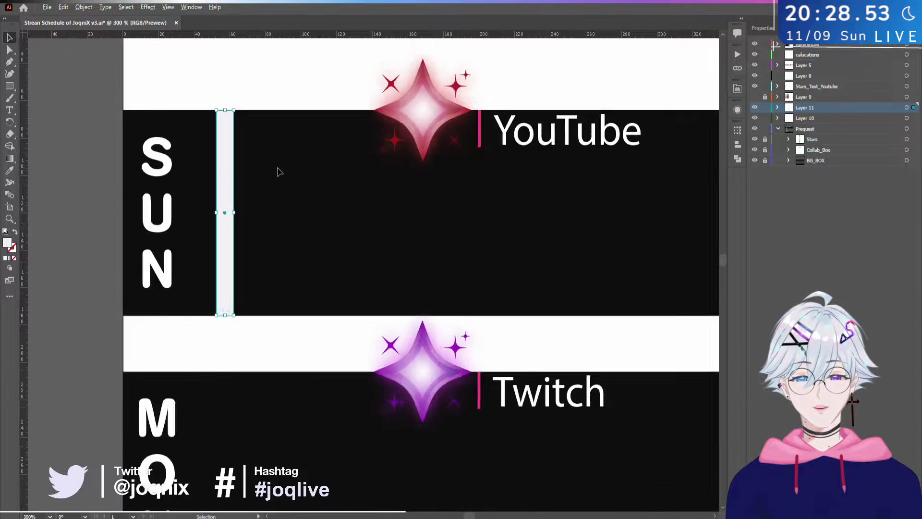
pyautogui.click(277, 171)
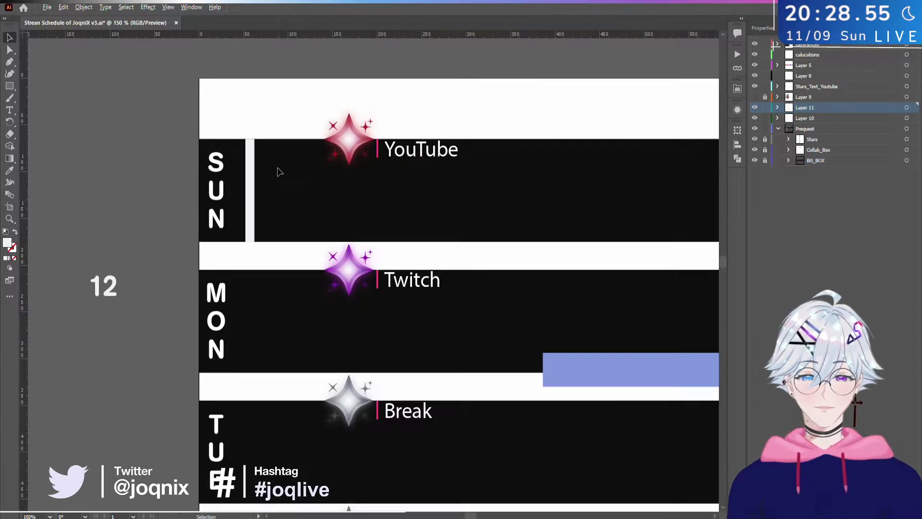
# - Adjust the bottom edge of the SUN divider to fit its row
pyautogui.scroll(-2, 275, 171)
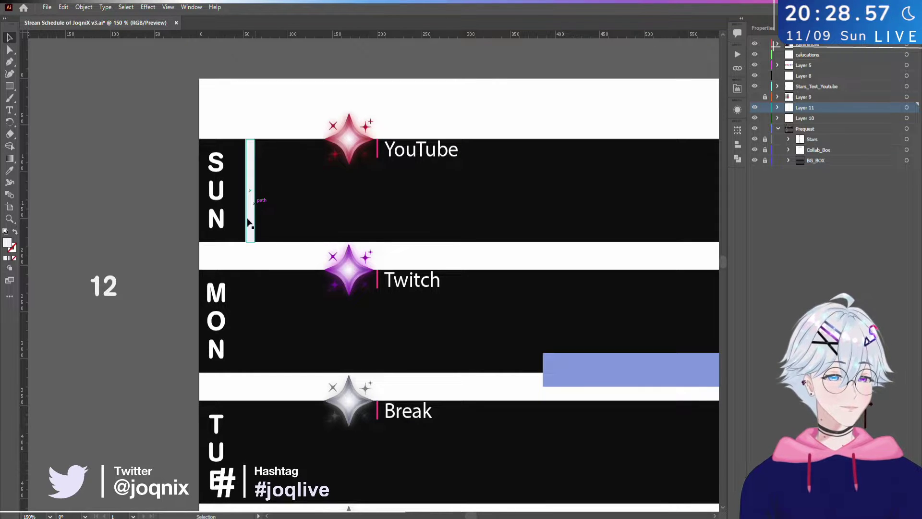
pyautogui.scroll(7, 245, 224)
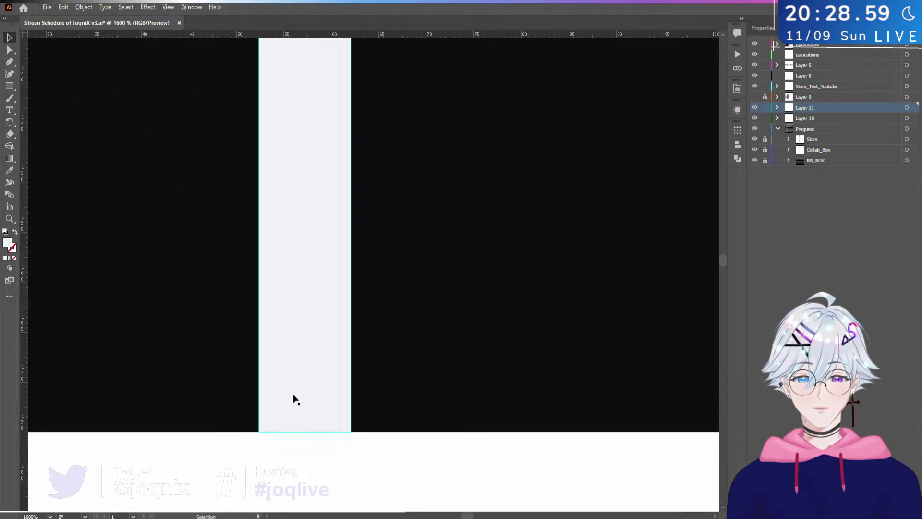
pyautogui.scroll(-4, 286, 359)
pyautogui.moveTo(322, 358); pyautogui.dragTo(288, 251)
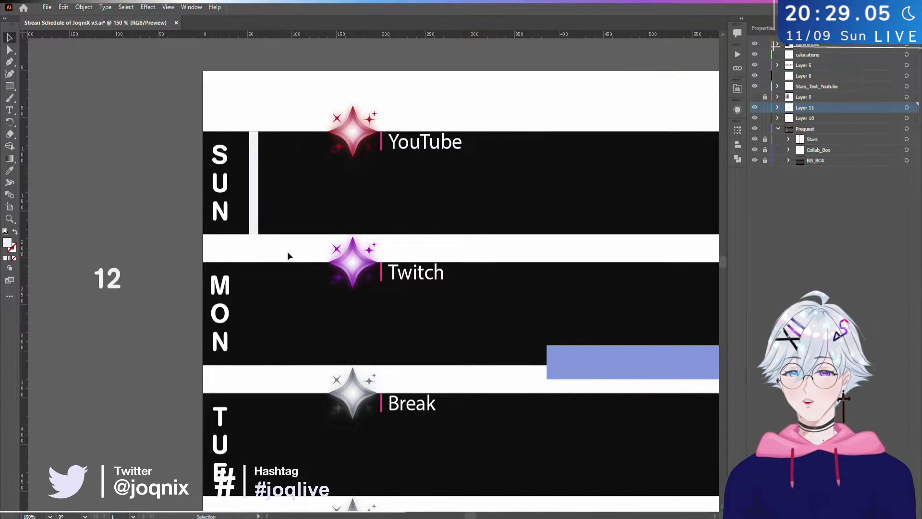
pyautogui.scroll(3, 290, 249)
pyautogui.moveTo(244, 158); pyautogui.dragTo(305, 334)
pyautogui.click(254, 364)
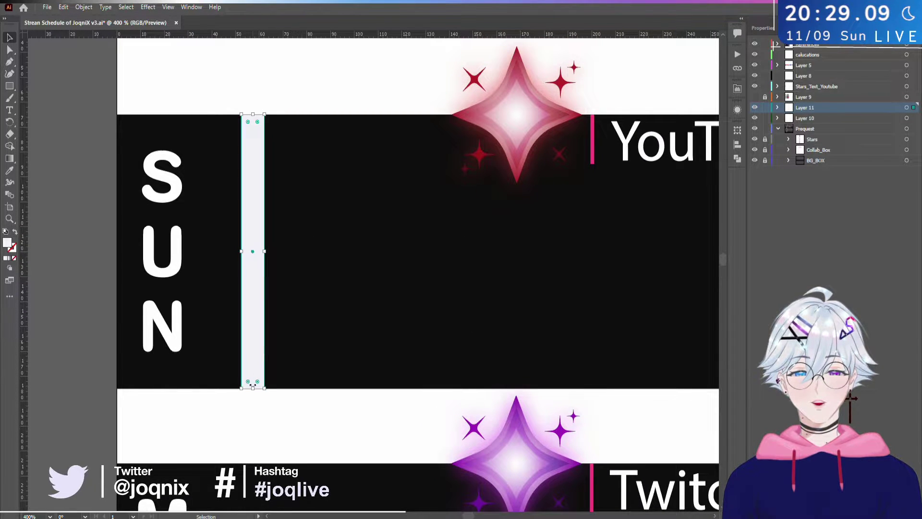
pyautogui.moveTo(255, 389); pyautogui.dragTo(255, 387)
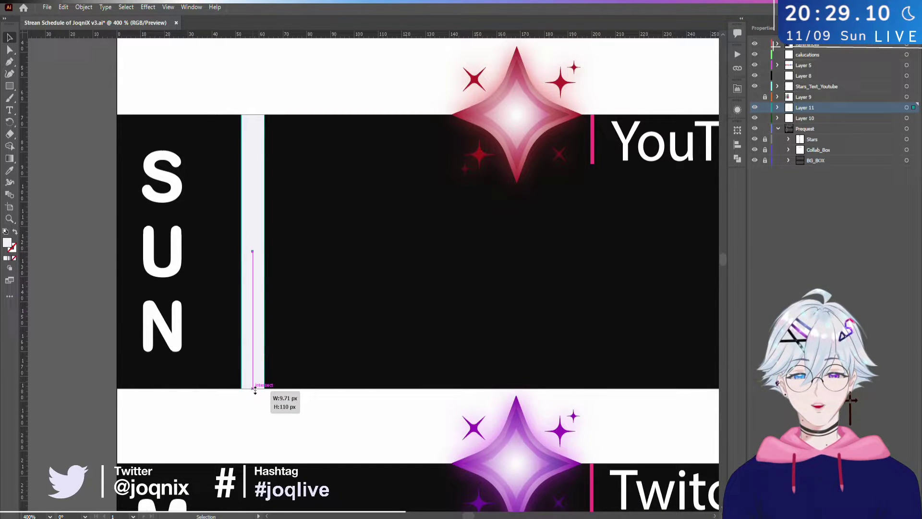
pyautogui.click(309, 365)
# - Copy the divider down beside the TUE label and fine-tune its vertical position
pyautogui.scroll(-2, 322, 358)
pyautogui.scroll(-3, 302, 261)
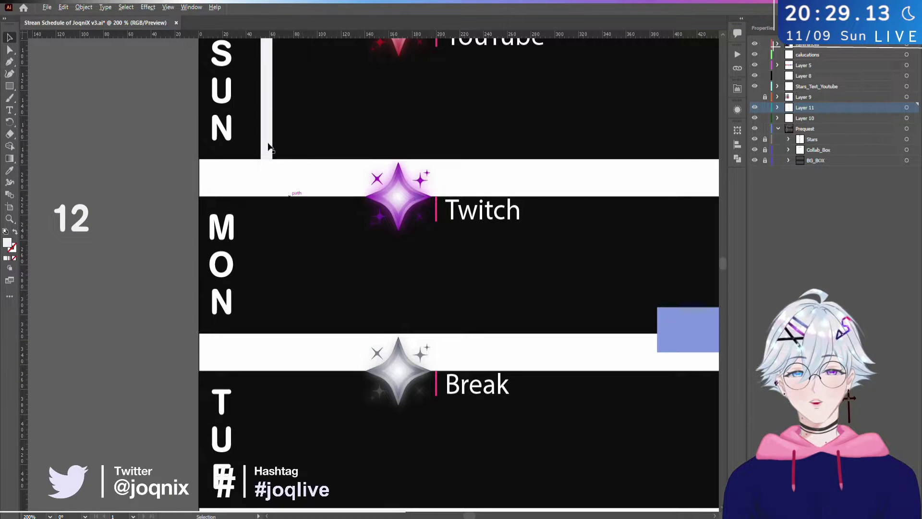
pyautogui.moveTo(267, 148); pyautogui.dragTo(261, 485)
pyautogui.moveTo(261, 438); pyautogui.dragTo(260, 437)
pyautogui.moveTo(263, 491); pyautogui.dragTo(349, 387)
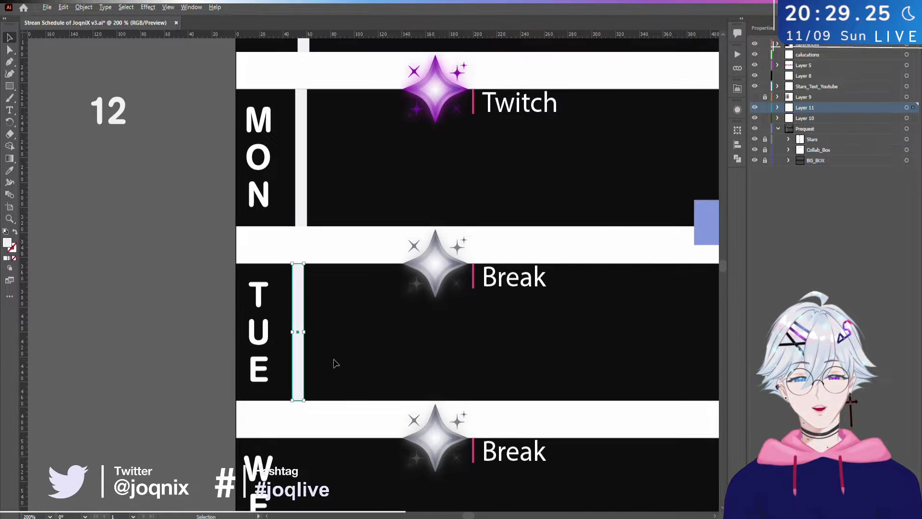
pyautogui.scroll(5, 334, 360)
pyautogui.scroll(-3, 312, 353)
pyautogui.click(292, 365)
# - Copy a divider into the WED row and nudge it into line with the bar above
pyautogui.moveTo(334, 438); pyautogui.dragTo(343, 358)
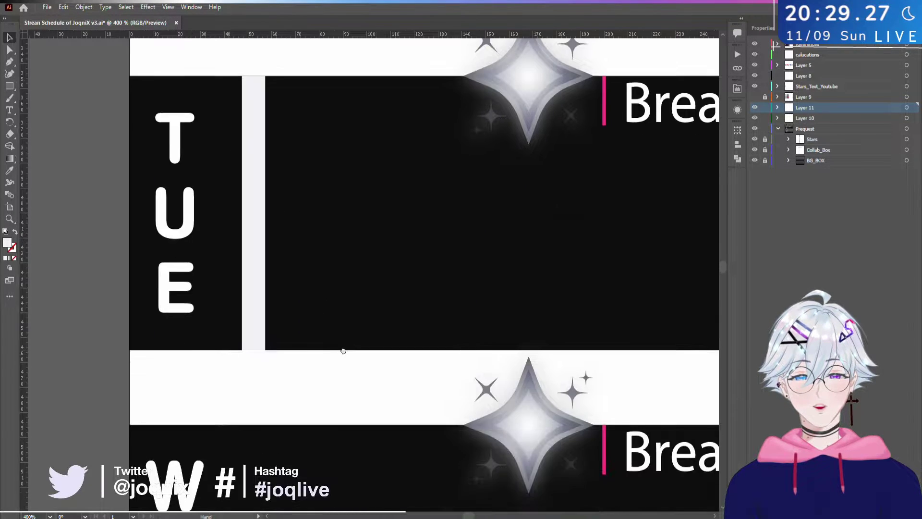
pyautogui.scroll(2, 291, 284)
pyautogui.moveTo(301, 207); pyautogui.dragTo(300, 443)
pyautogui.scroll(3, 220, 123)
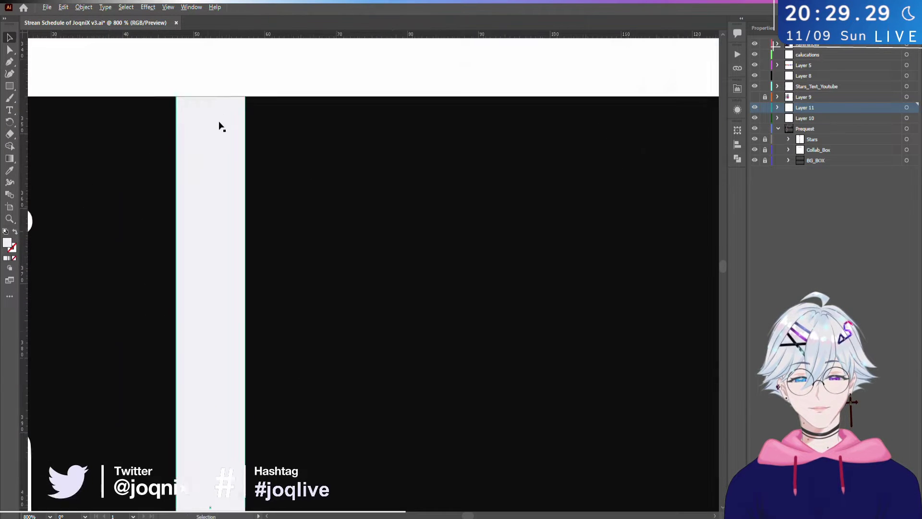
pyautogui.scroll(-7, 220, 123)
pyautogui.moveTo(287, 252); pyautogui.dragTo(303, 270)
pyautogui.moveTo(230, 229); pyautogui.dragTo(238, 405)
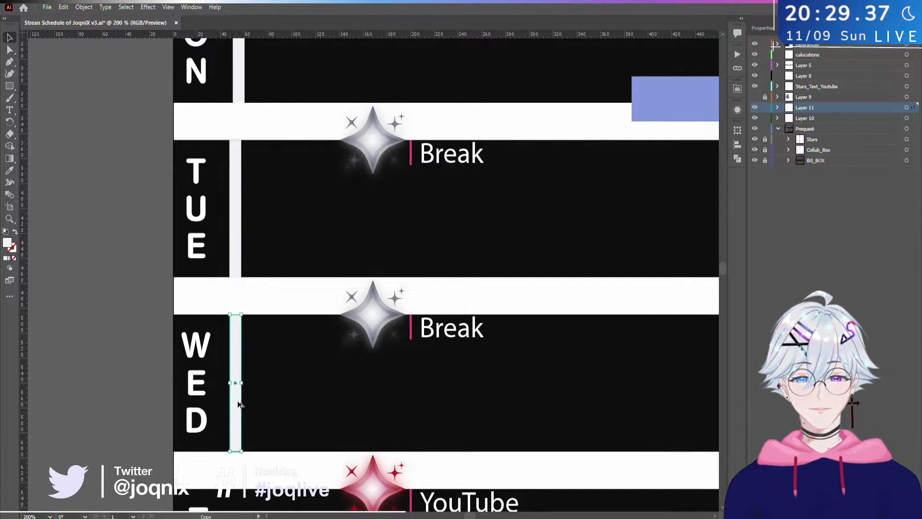
pyautogui.scroll(-1, 249, 404)
pyautogui.moveTo(331, 401); pyautogui.dragTo(328, 306)
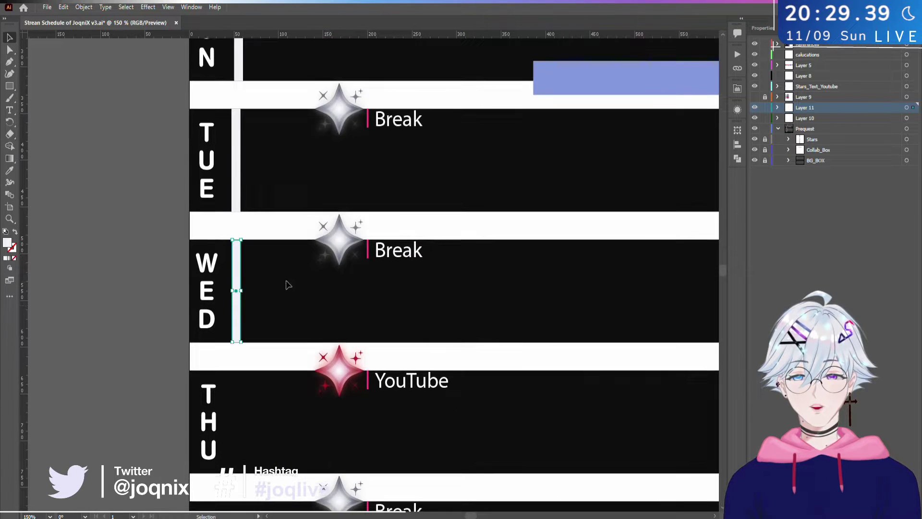
pyautogui.moveTo(232, 190); pyautogui.dragTo(236, 192)
pyautogui.moveTo(234, 291); pyautogui.dragTo(236, 291)
pyautogui.click(277, 306)
# - Copy dividers down into the THU, FRI and SAT rows
pyautogui.moveTo(280, 369); pyautogui.dragTo(285, 260)
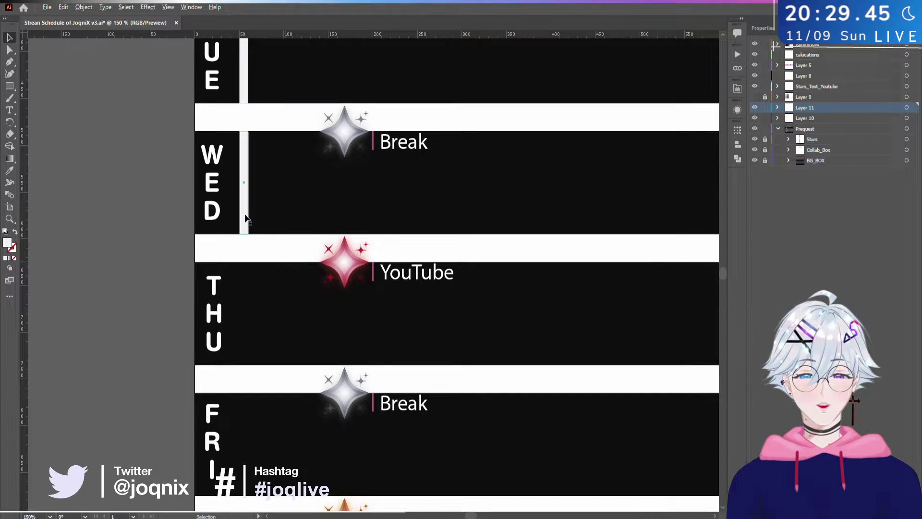
pyautogui.moveTo(245, 220); pyautogui.dragTo(244, 349)
pyautogui.scroll(-3, 274, 268)
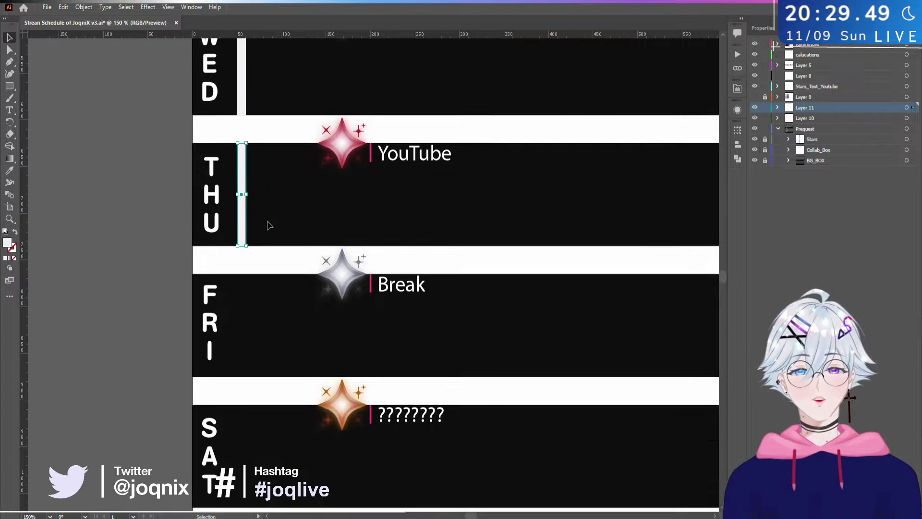
pyautogui.moveTo(245, 224); pyautogui.dragTo(247, 350)
pyautogui.scroll(-3, 294, 208)
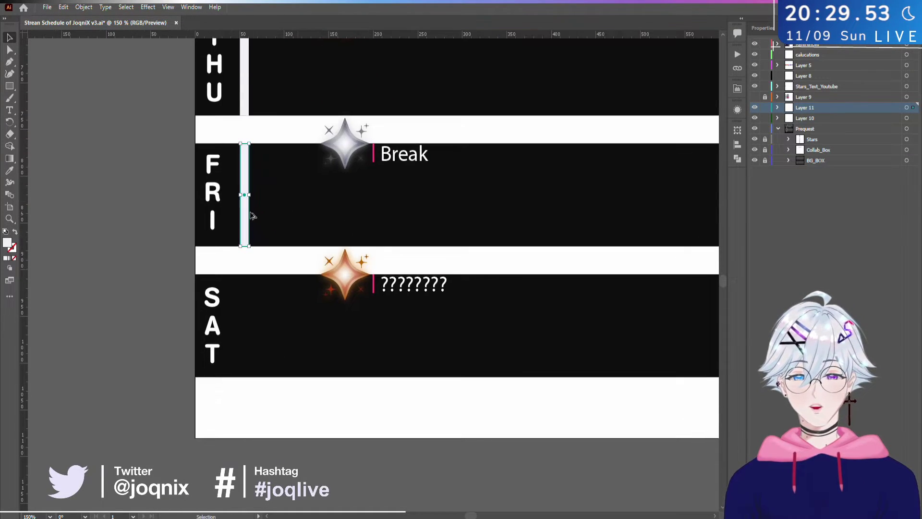
pyautogui.moveTo(248, 197); pyautogui.dragTo(249, 350)
pyautogui.click(275, 261)
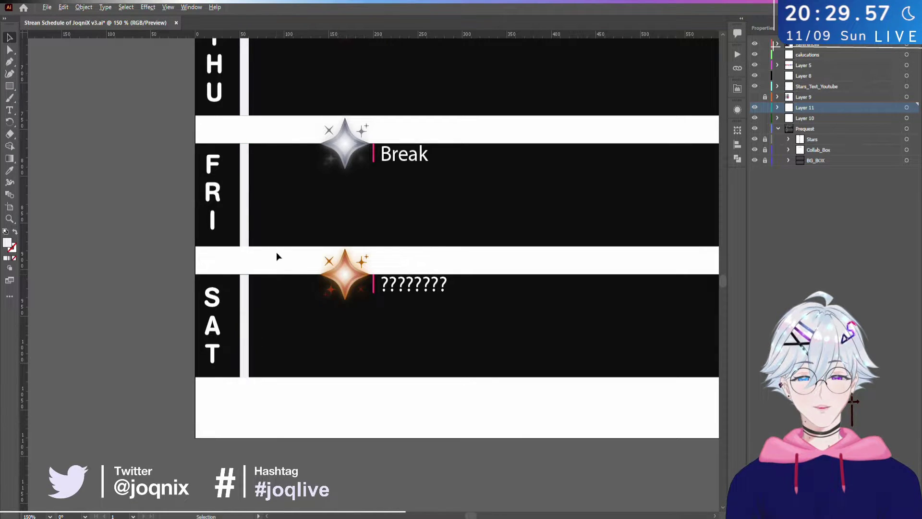
# - Line up the SAT divider with its row and with the FRI divider
pyautogui.scroll(-1, 278, 249)
pyautogui.scroll(5, 277, 254)
pyautogui.scroll(2, 159, 363)
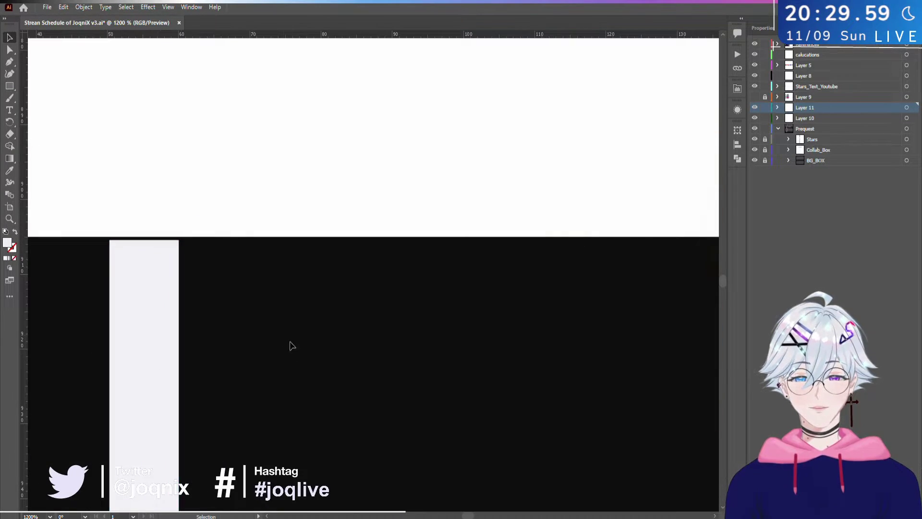
pyautogui.moveTo(277, 414); pyautogui.dragTo(323, 284)
pyautogui.moveTo(216, 326)
pyautogui.mouseDown()
pyautogui.moveTo(222, 308)
pyautogui.moveTo(209, 326)
pyautogui.mouseUp()
pyautogui.scroll(-5, 320, 283)
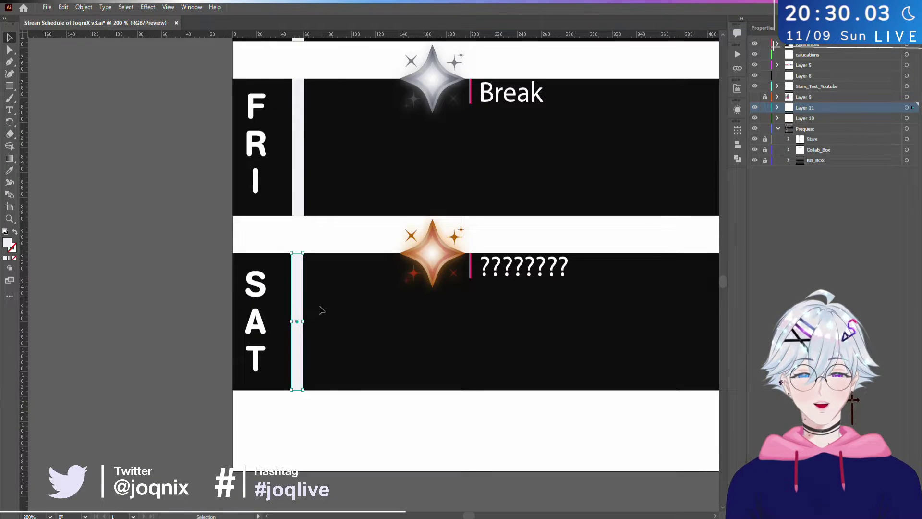
pyautogui.moveTo(296, 304); pyautogui.dragTo(296, 305)
pyautogui.click(334, 309)
pyautogui.scroll(-1, 335, 309)
pyautogui.scroll(-3, 336, 313)
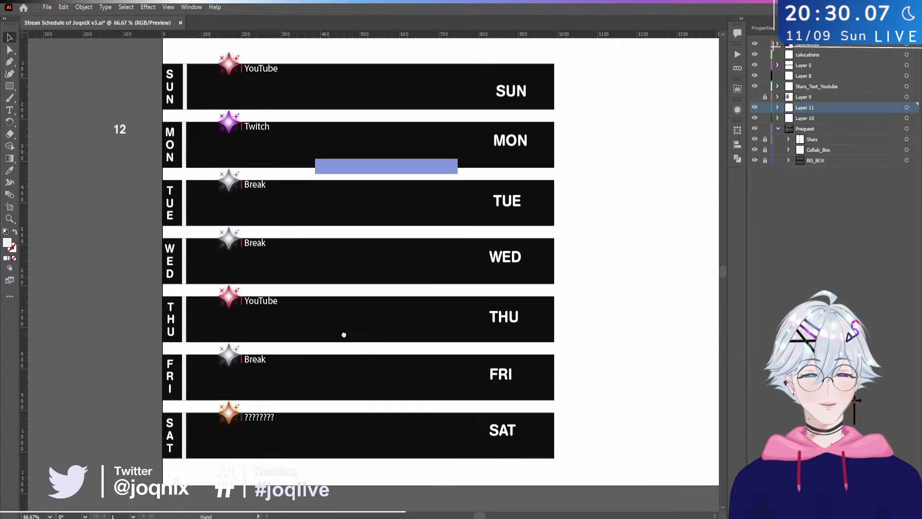
pyautogui.moveTo(342, 334); pyautogui.dragTo(397, 312)
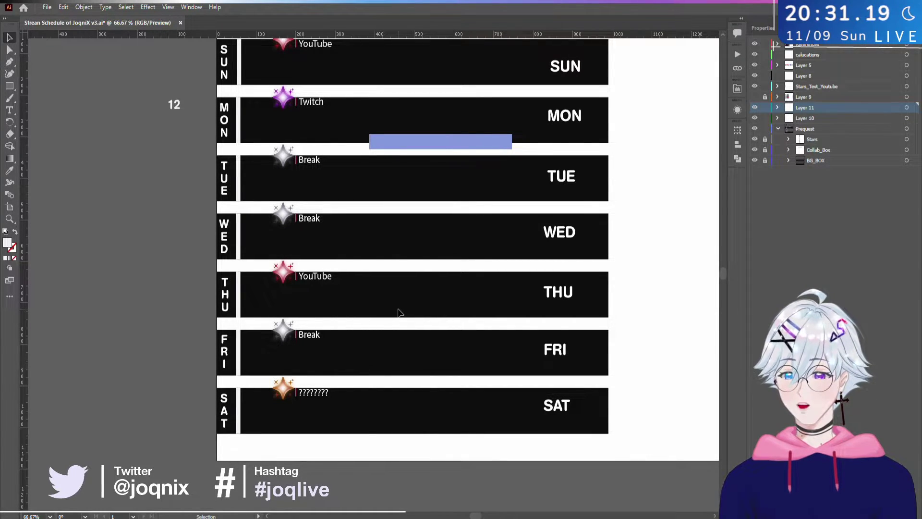
pyautogui.hscroll(5, 391, 247)
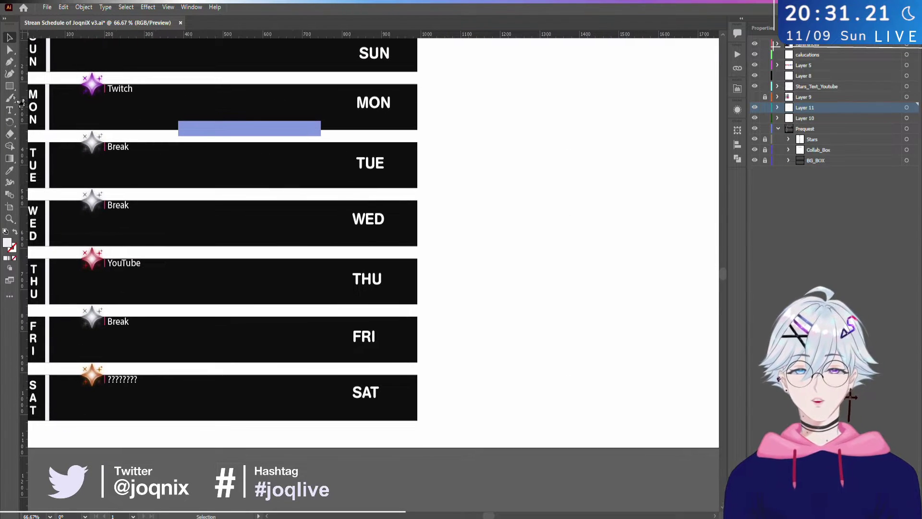
# - With the Paintbrush, draw two small eye loops and a nose inside the face
pyautogui.press('b')
pyautogui.hscroll(7, 493, 220)
pyautogui.moveTo(252, 157)
pyautogui.mouseDown()
pyautogui.moveTo(250, 225)
pyautogui.moveTo(314, 191)
pyautogui.moveTo(251, 157)
pyautogui.moveTo(292, 166)
pyautogui.mouseUp()
pyautogui.scroll(3, 252, 177)
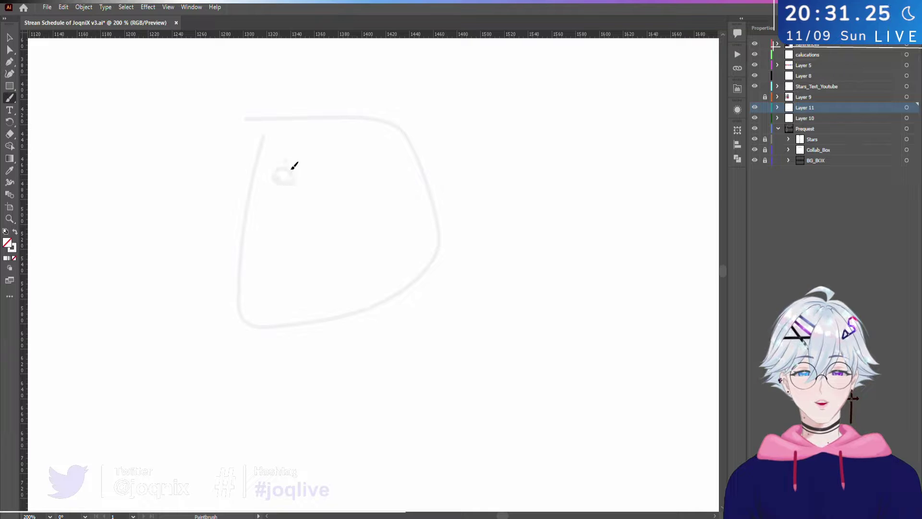
pyautogui.moveTo(390, 204); pyautogui.dragTo(397, 212)
pyautogui.moveTo(305, 220)
pyautogui.mouseDown()
pyautogui.moveTo(308, 182)
pyautogui.moveTo(337, 195)
pyautogui.moveTo(326, 203)
pyautogui.moveTo(332, 188)
pyautogui.moveTo(337, 197)
pyautogui.moveTo(322, 199)
pyautogui.moveTo(330, 191)
pyautogui.moveTo(339, 210)
pyautogui.moveTo(323, 190)
pyautogui.moveTo(340, 200)
pyautogui.moveTo(322, 194)
pyautogui.moveTo(342, 202)
pyautogui.moveTo(325, 190)
pyautogui.moveTo(331, 206)
pyautogui.moveTo(331, 182)
pyautogui.moveTo(311, 198)
pyautogui.moveTo(338, 191)
pyautogui.moveTo(318, 186)
pyautogui.moveTo(331, 210)
pyautogui.moveTo(345, 181)
pyautogui.mouseUp()
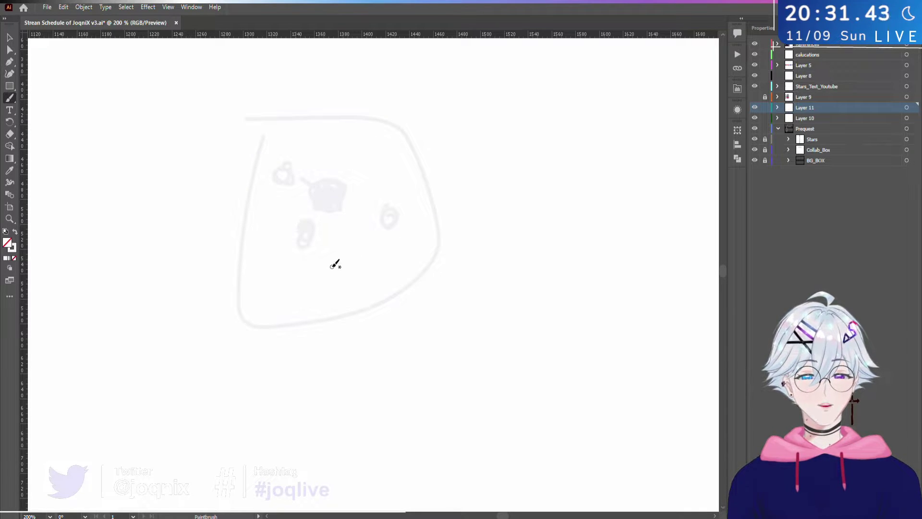
# - Draw two stems above the blob, each ending in a small ring or loop
pyautogui.scroll(-1, 307, 222)
pyautogui.scroll(2, 303, 221)
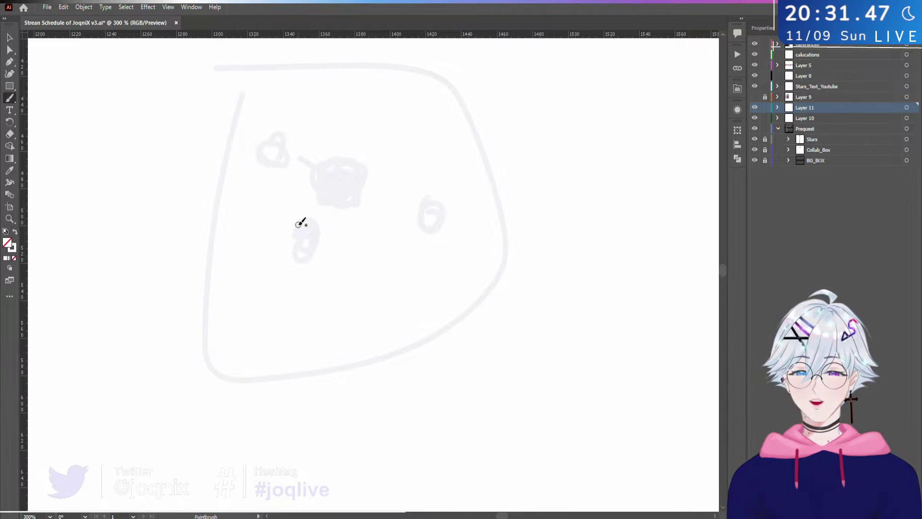
pyautogui.scroll(4, 323, 181)
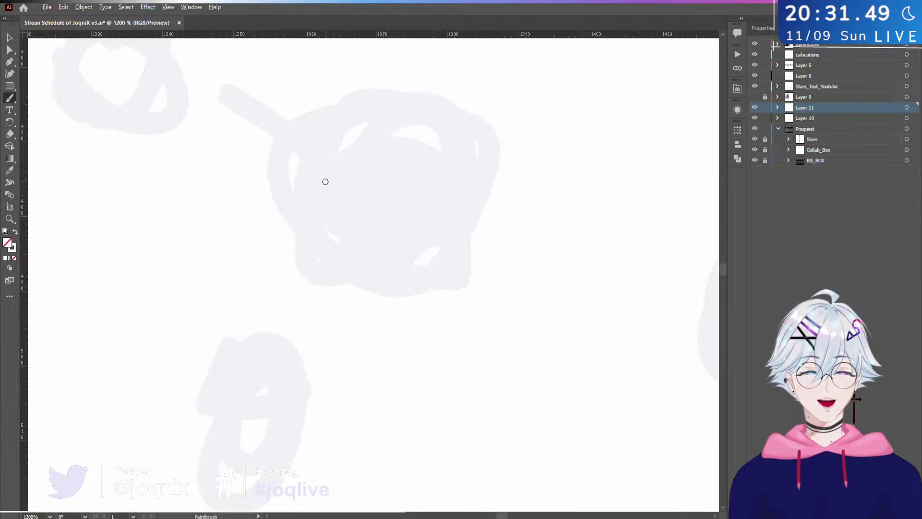
pyautogui.scroll(-2, 336, 166)
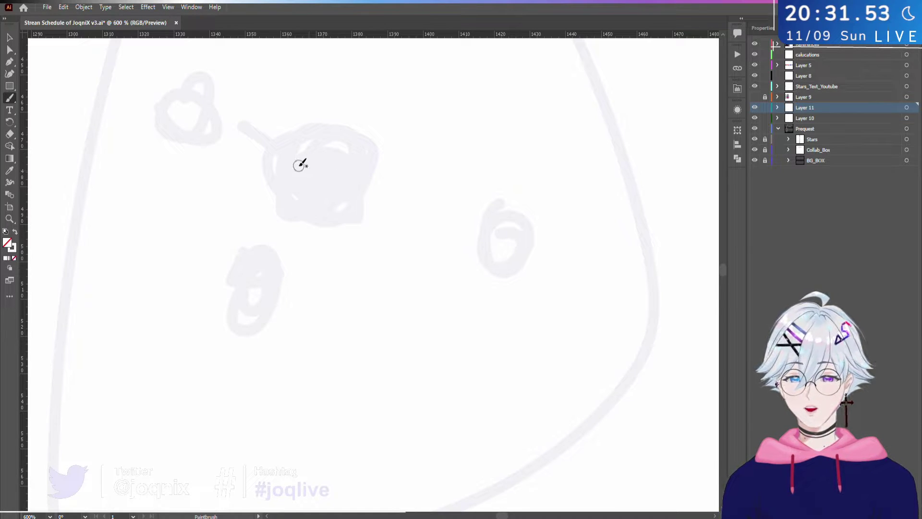
pyautogui.moveTo(297, 102); pyautogui.dragTo(295, 184)
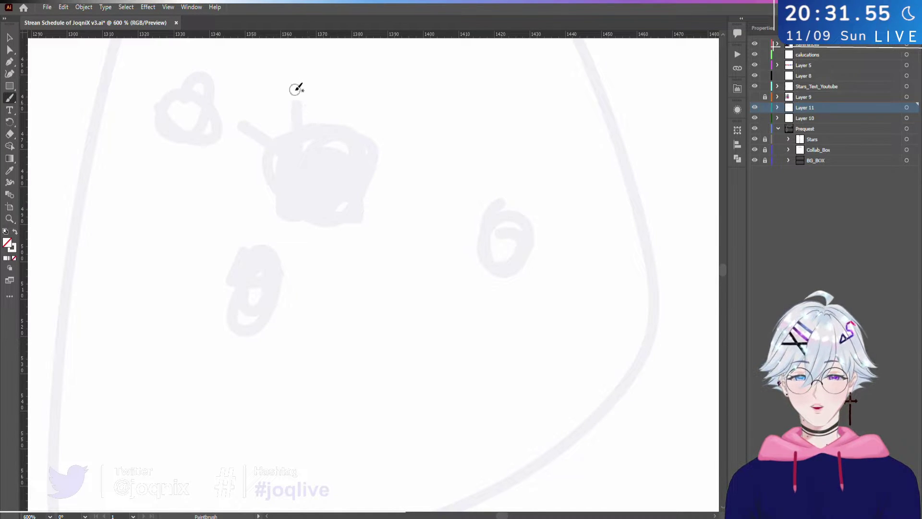
pyautogui.moveTo(294, 91)
pyautogui.mouseDown()
pyautogui.moveTo(287, 95)
pyautogui.moveTo(303, 72)
pyautogui.mouseUp()
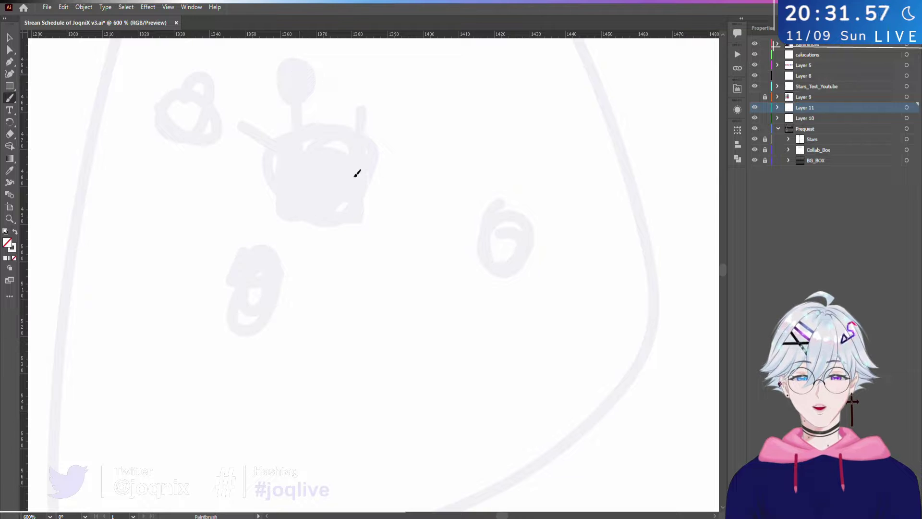
pyautogui.moveTo(361, 128)
pyautogui.mouseDown()
pyautogui.moveTo(404, 89)
pyautogui.moveTo(374, 107)
pyautogui.moveTo(371, 91)
pyautogui.moveTo(389, 73)
pyautogui.moveTo(383, 99)
pyautogui.moveTo(405, 165)
pyautogui.mouseUp()
# - Extend the left outline beyond the top line and add a short rising stroke at the top
pyautogui.scroll(1, 336, 157)
pyautogui.scroll(-4, 339, 163)
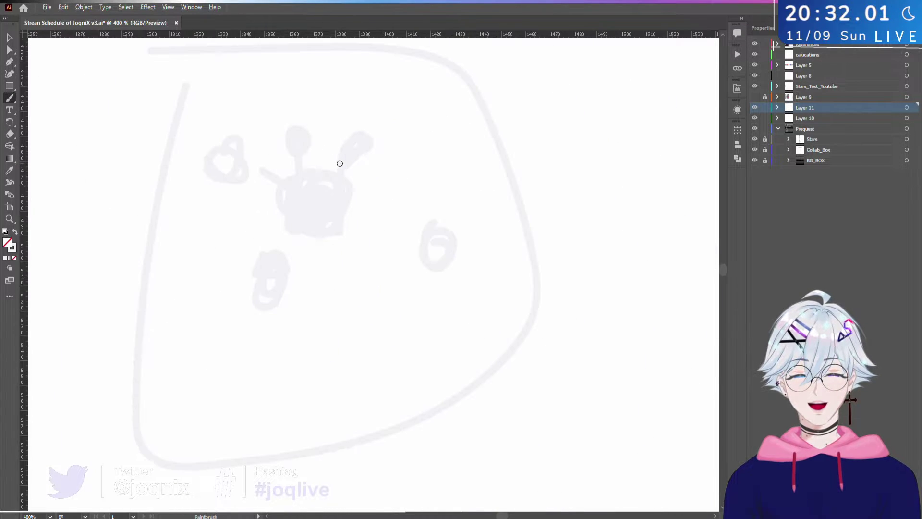
pyautogui.scroll(3, 339, 165)
pyautogui.scroll(-1, 339, 165)
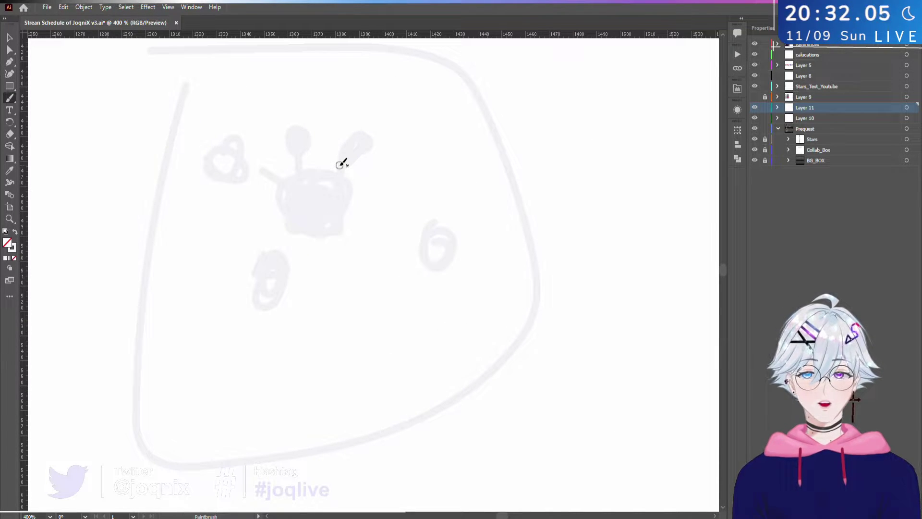
pyautogui.scroll(1, 339, 165)
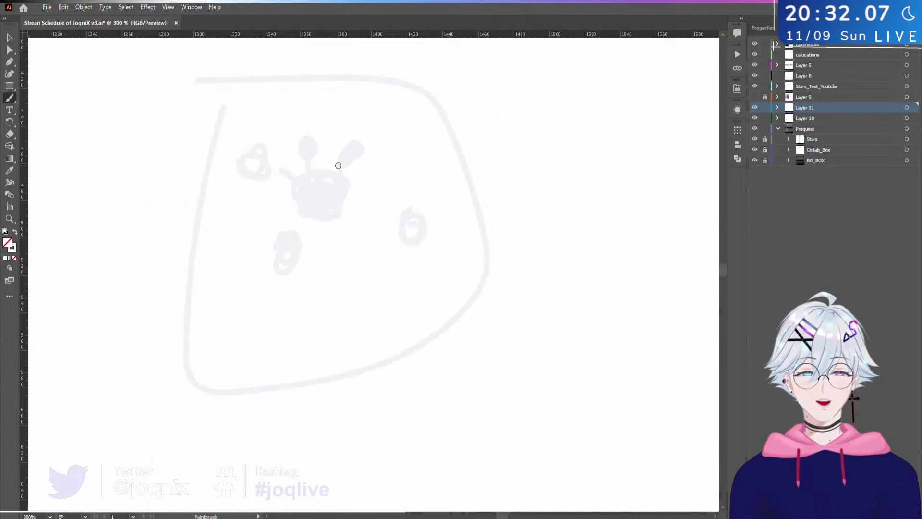
pyautogui.moveTo(376, 209)
pyautogui.mouseDown()
pyautogui.moveTo(391, 262)
pyautogui.moveTo(406, 270)
pyautogui.mouseUp()
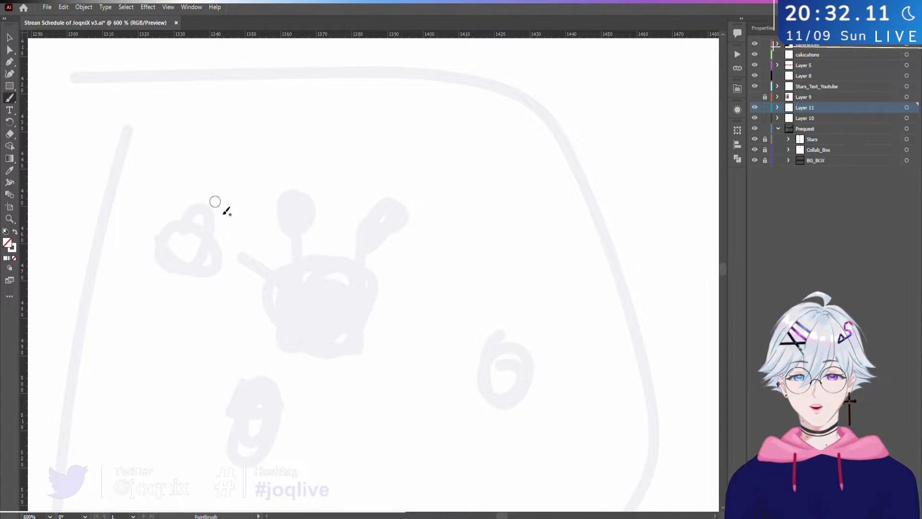
pyautogui.scroll(-1, 225, 176)
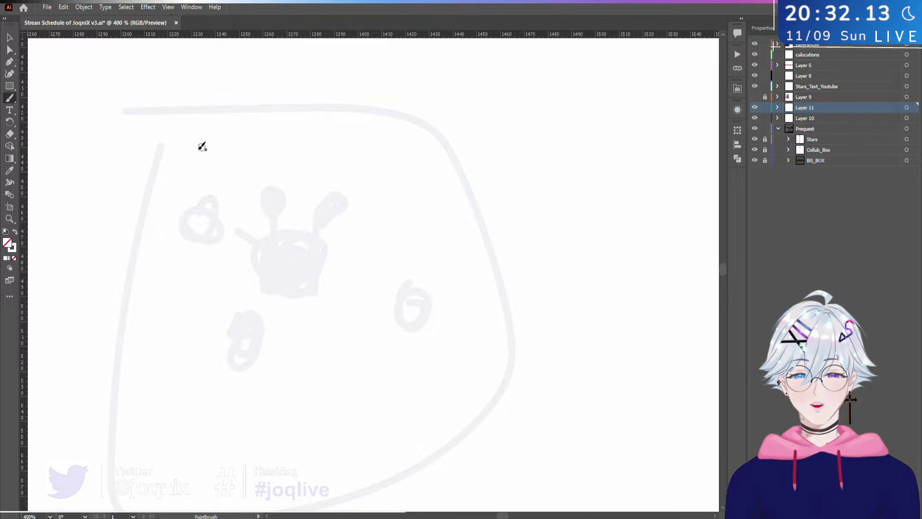
pyautogui.moveTo(201, 144); pyautogui.dragTo(186, 172)
pyautogui.moveTo(185, 139)
pyautogui.mouseDown()
pyautogui.moveTo(169, 193)
pyautogui.moveTo(186, 138)
pyautogui.moveTo(317, 117)
pyautogui.mouseUp()
pyautogui.moveTo(192, 123); pyautogui.dragTo(155, 191)
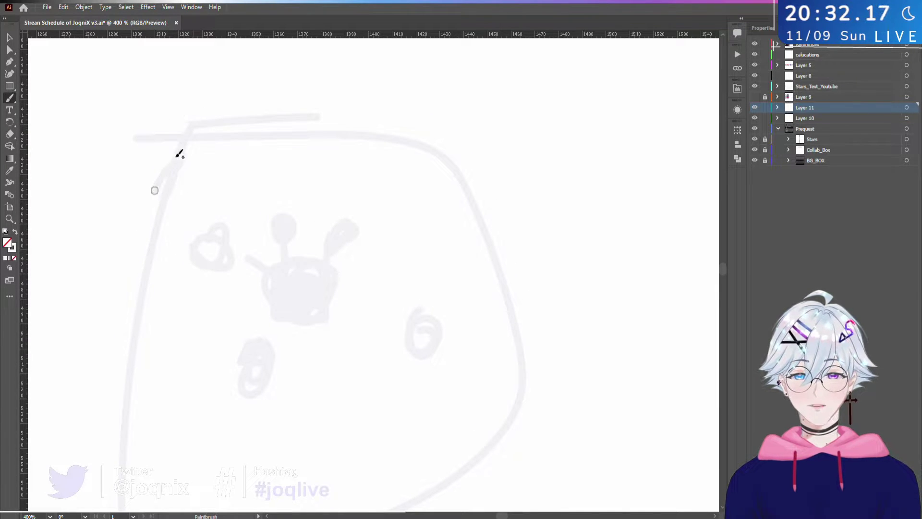
pyautogui.scroll(-2, 233, 166)
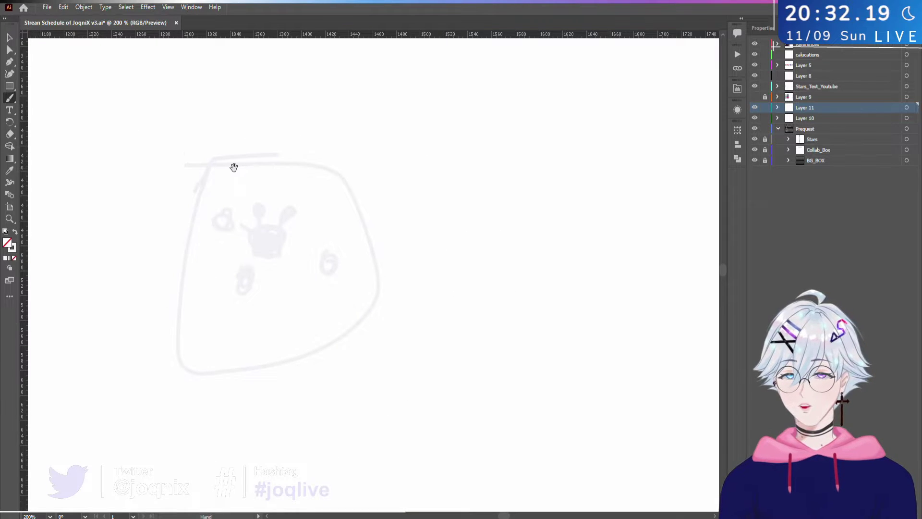
pyautogui.scroll(2, 239, 176)
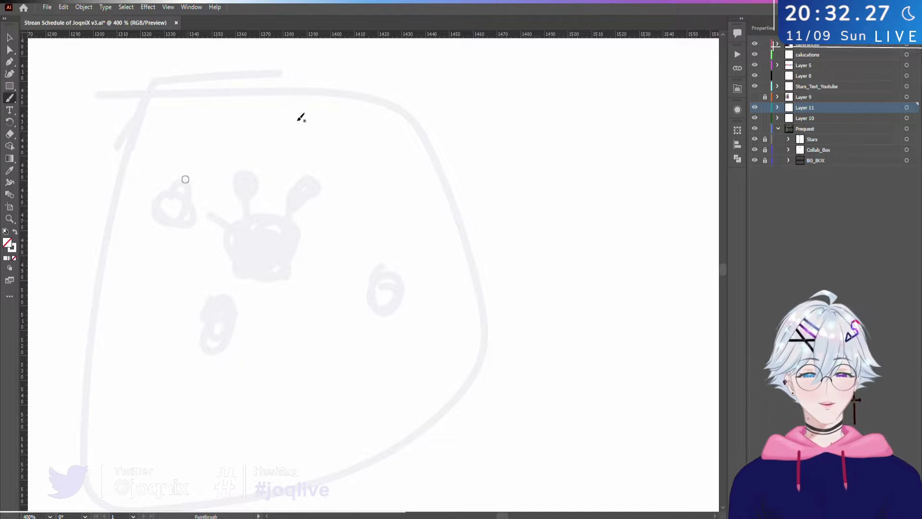
pyautogui.scroll(3, 300, 117)
pyautogui.scroll(-2, 298, 212)
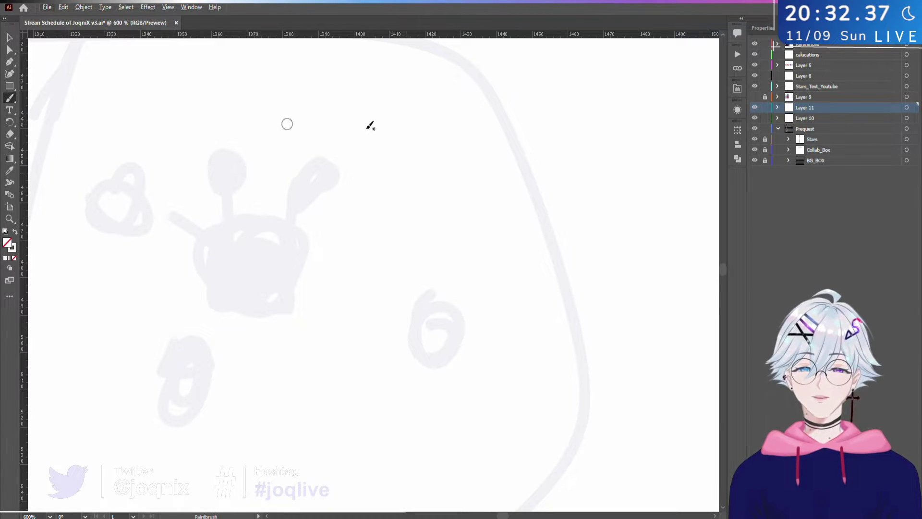
# - Draw a box under the face with three vertical lines inside it
pyautogui.moveTo(381, 364); pyautogui.dragTo(379, 247)
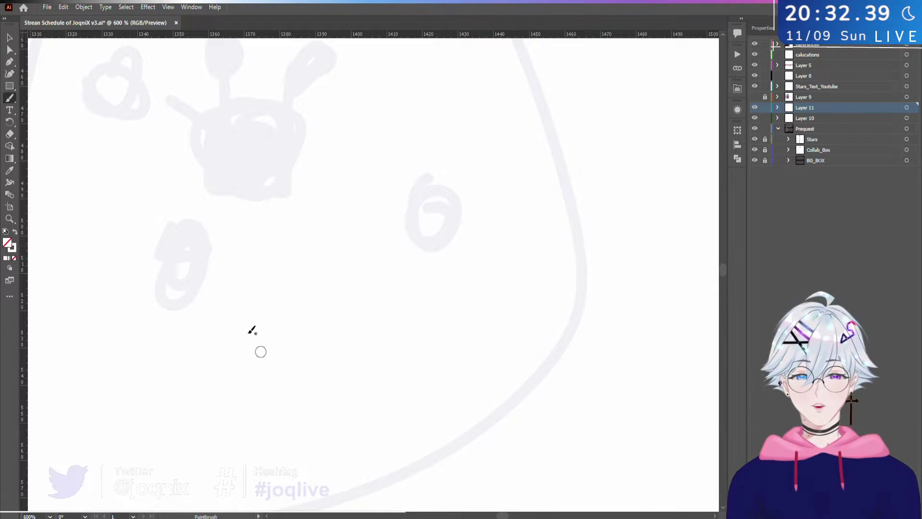
pyautogui.moveTo(247, 331); pyautogui.dragTo(263, 420)
pyautogui.moveTo(255, 323)
pyautogui.mouseDown()
pyautogui.moveTo(390, 279)
pyautogui.moveTo(412, 429)
pyautogui.mouseUp()
pyautogui.moveTo(412, 429); pyautogui.dragTo(260, 439)
pyautogui.moveTo(274, 330); pyautogui.dragTo(278, 430)
pyautogui.moveTo(316, 323); pyautogui.dragTo(336, 431)
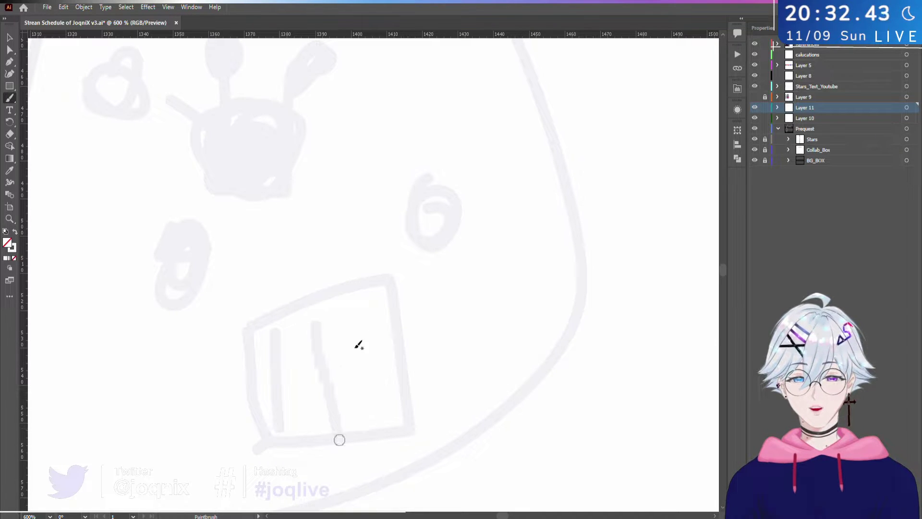
pyautogui.moveTo(366, 312); pyautogui.dragTo(378, 428)
# - Add a narrow box to the left, more boxes, and a stroke across the middle
pyautogui.moveTo(266, 388); pyautogui.dragTo(456, 270)
pyautogui.moveTo(203, 250); pyautogui.dragTo(191, 411)
pyautogui.moveTo(199, 252); pyautogui.dragTo(233, 249)
pyautogui.moveTo(232, 251)
pyautogui.mouseDown()
pyautogui.moveTo(216, 403)
pyautogui.moveTo(182, 410)
pyautogui.mouseUp()
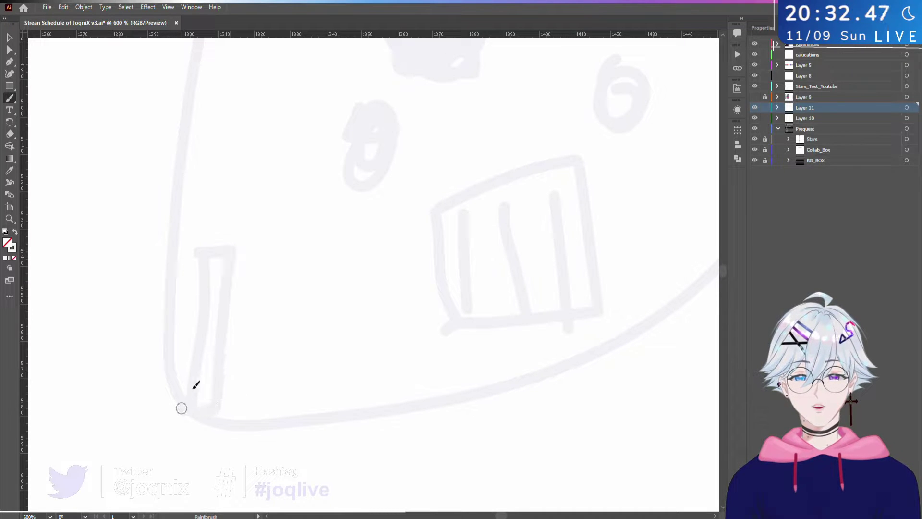
pyautogui.moveTo(270, 228)
pyautogui.mouseDown()
pyautogui.moveTo(262, 401)
pyautogui.moveTo(279, 400)
pyautogui.moveTo(323, 292)
pyautogui.moveTo(312, 221)
pyautogui.moveTo(278, 228)
pyautogui.mouseUp()
pyautogui.moveTo(341, 222)
pyautogui.mouseDown()
pyautogui.moveTo(348, 376)
pyautogui.moveTo(402, 362)
pyautogui.moveTo(388, 231)
pyautogui.moveTo(341, 228)
pyautogui.mouseUp()
pyautogui.moveTo(389, 188)
pyautogui.mouseDown()
pyautogui.moveTo(342, 227)
pyautogui.moveTo(300, 228)
pyautogui.mouseUp()
pyautogui.moveTo(434, 156); pyautogui.dragTo(234, 229)
# - Draw three stacked boxes to the right of the doodle
pyautogui.moveTo(586, 176); pyautogui.dragTo(259, 231)
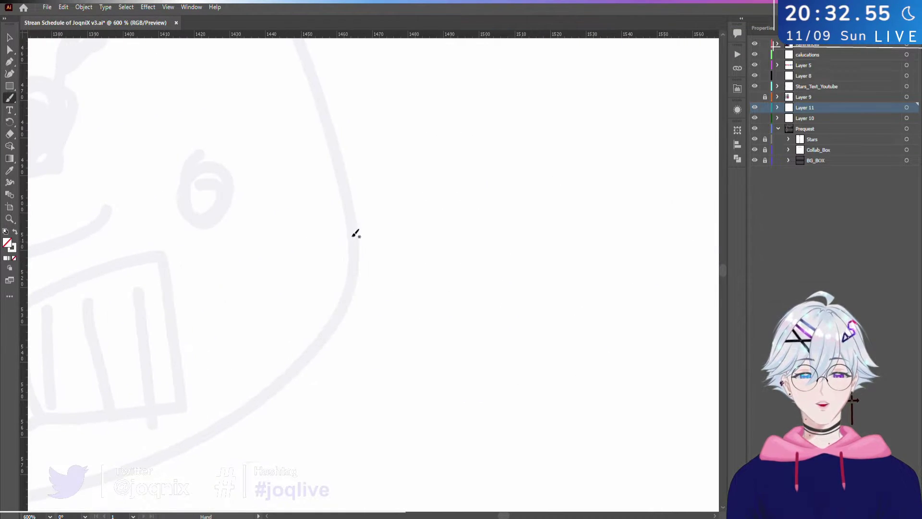
pyautogui.moveTo(570, 218)
pyautogui.mouseDown()
pyautogui.moveTo(409, 247)
pyautogui.moveTo(412, 275)
pyautogui.moveTo(528, 251)
pyautogui.moveTo(574, 221)
pyautogui.mouseUp()
pyautogui.moveTo(591, 254)
pyautogui.mouseDown()
pyautogui.moveTo(378, 306)
pyautogui.moveTo(405, 340)
pyautogui.mouseUp()
pyautogui.moveTo(544, 308)
pyautogui.mouseDown()
pyautogui.moveTo(584, 273)
pyautogui.moveTo(588, 243)
pyautogui.mouseUp()
pyautogui.moveTo(572, 336)
pyautogui.mouseDown()
pyautogui.moveTo(383, 361)
pyautogui.moveTo(376, 374)
pyautogui.moveTo(449, 402)
pyautogui.moveTo(568, 382)
pyautogui.moveTo(575, 327)
pyautogui.mouseUp()
pyautogui.moveTo(644, 305); pyautogui.dragTo(410, 312)
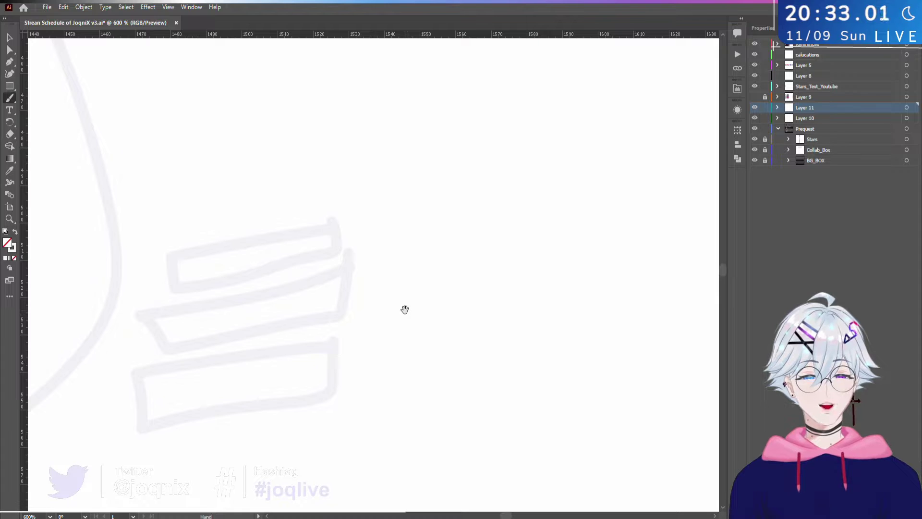
pyautogui.scroll(-4, 405, 310)
pyautogui.scroll(2, 405, 309)
pyautogui.scroll(-2, 405, 310)
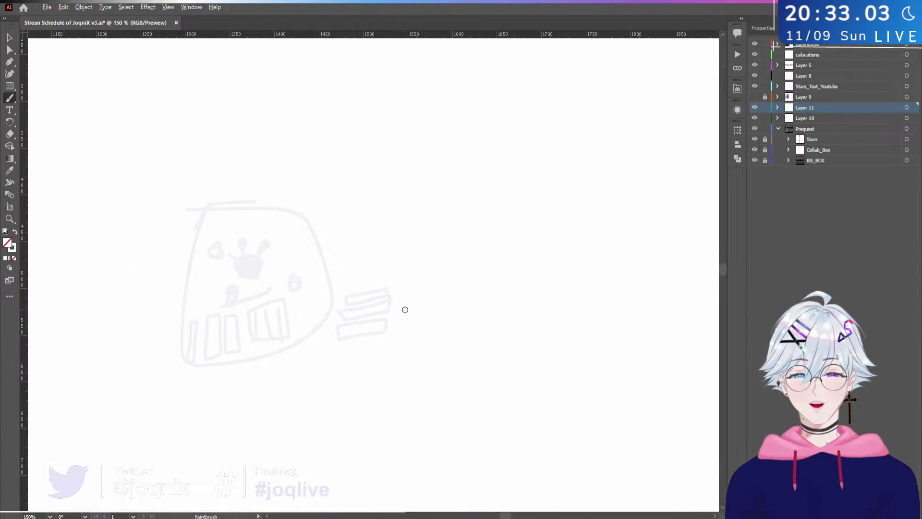
pyautogui.scroll(4, 405, 309)
pyautogui.moveTo(405, 310)
pyautogui.mouseDown()
pyautogui.moveTo(385, 296)
pyautogui.moveTo(397, 326)
pyautogui.mouseUp()
pyautogui.moveTo(373, 282); pyautogui.dragTo(430, 277)
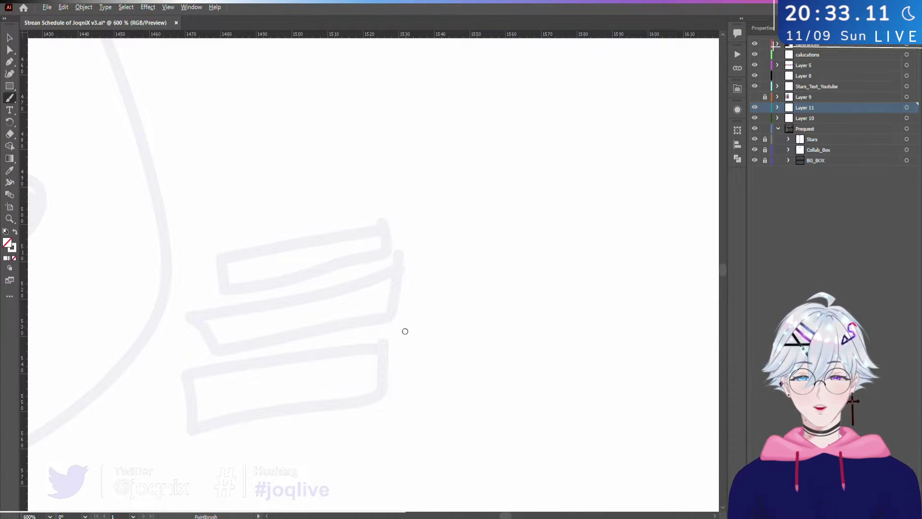
pyautogui.keyDown('alt'); pyautogui.scroll(-3, 399, 347); pyautogui.keyUp('alt')
pyautogui.keyDown('alt'); pyautogui.scroll(2, 399, 347); pyautogui.keyUp('alt')
pyautogui.keyDown('alt'); pyautogui.scroll(-2, 399, 348); pyautogui.keyUp('alt')
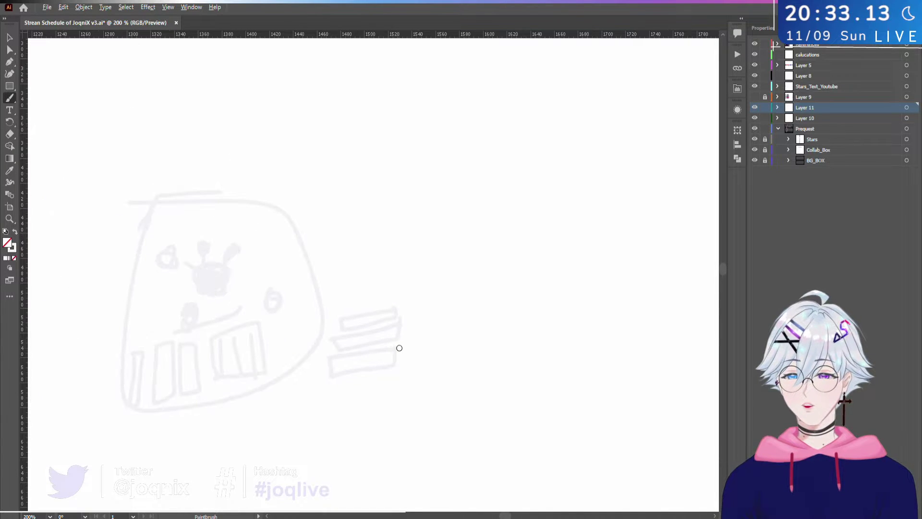
pyautogui.keyDown('alt'); pyautogui.scroll(1, 399, 347); pyautogui.keyUp('alt')
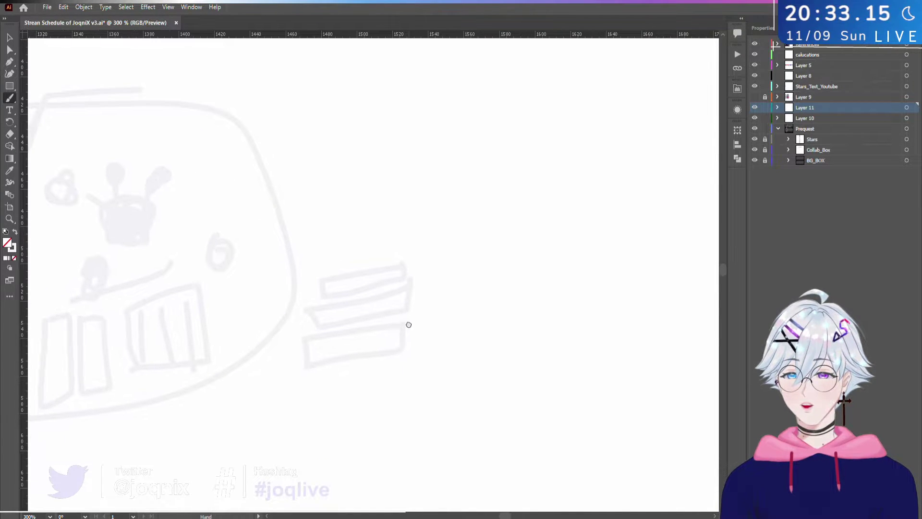
pyautogui.press('space')
pyautogui.moveTo(449, 280); pyautogui.dragTo(421, 279)
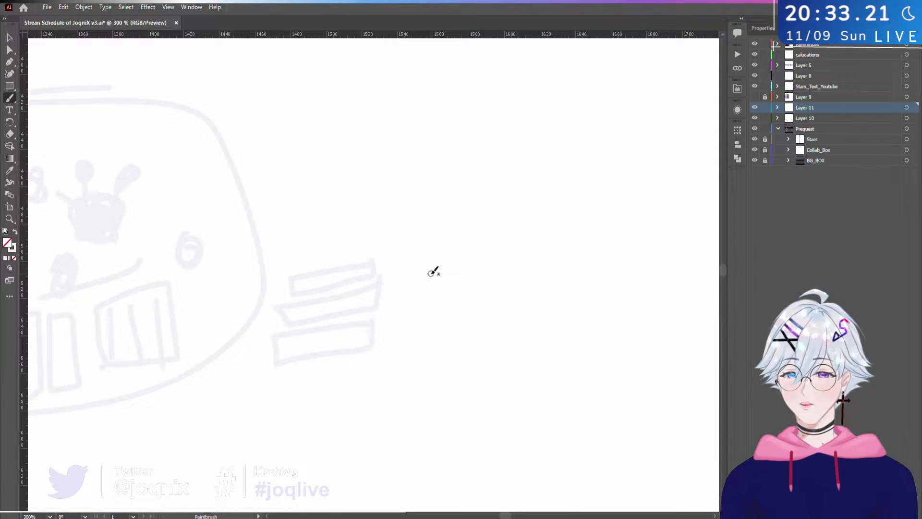
pyautogui.scroll(-3, 433, 272)
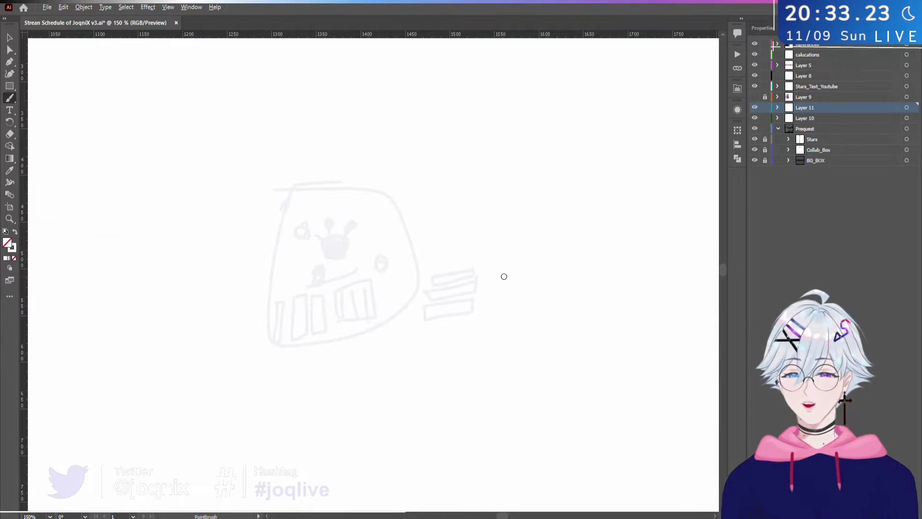
# - Marquee-select all the doodle's sketch paths and delete them
pyautogui.press('v')
pyautogui.moveTo(162, 140)
pyautogui.mouseDown()
pyautogui.moveTo(439, 361)
pyautogui.moveTo(518, 404)
pyautogui.mouseUp()
pyautogui.press('Delete')
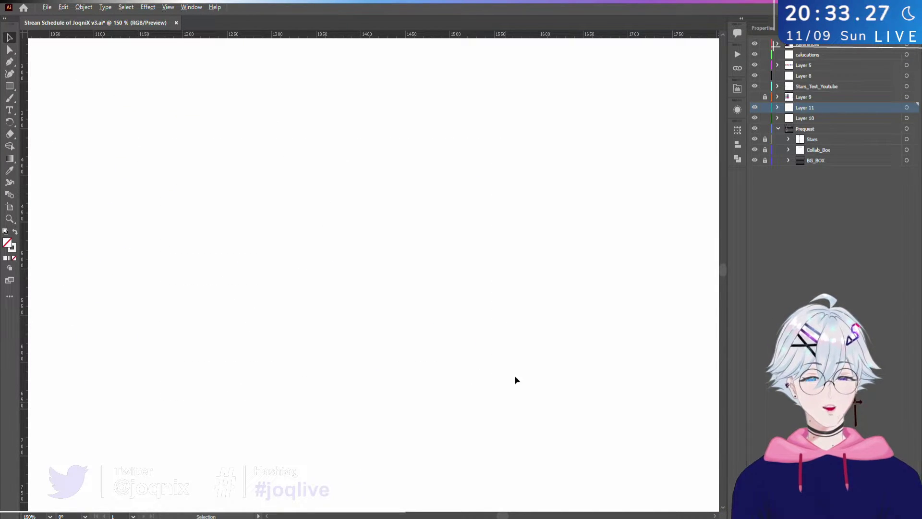
# - Zoom back to the schedule and select all seven white divider bars
pyautogui.scroll(-5, 390, 272)
pyautogui.scroll(3, 390, 271)
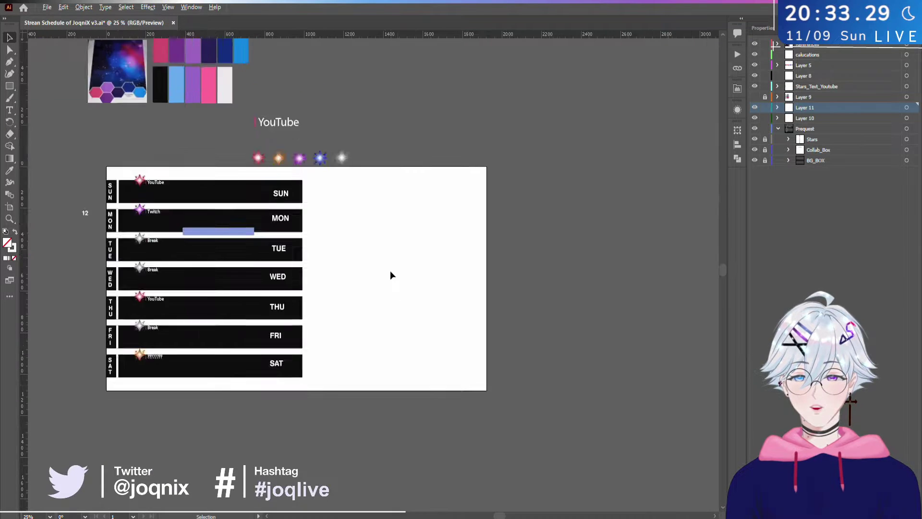
pyautogui.scroll(5, 377, 255)
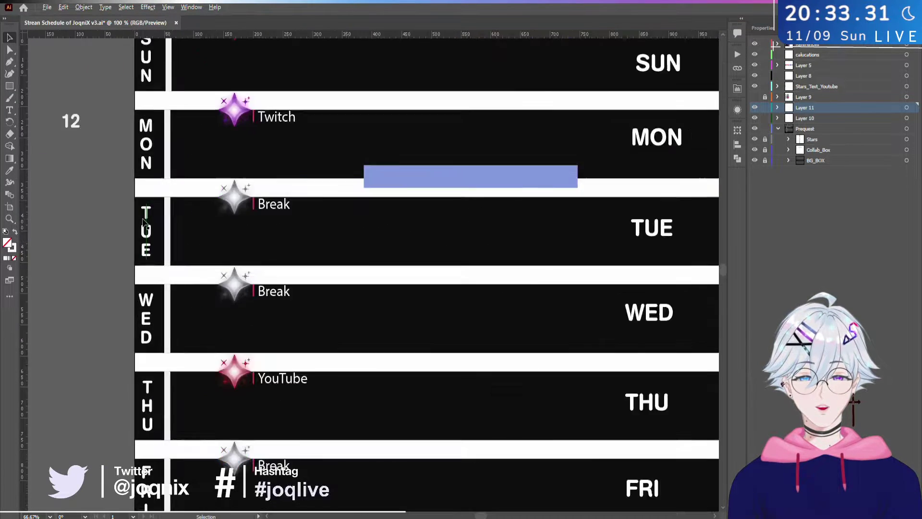
pyautogui.click(213, 216)
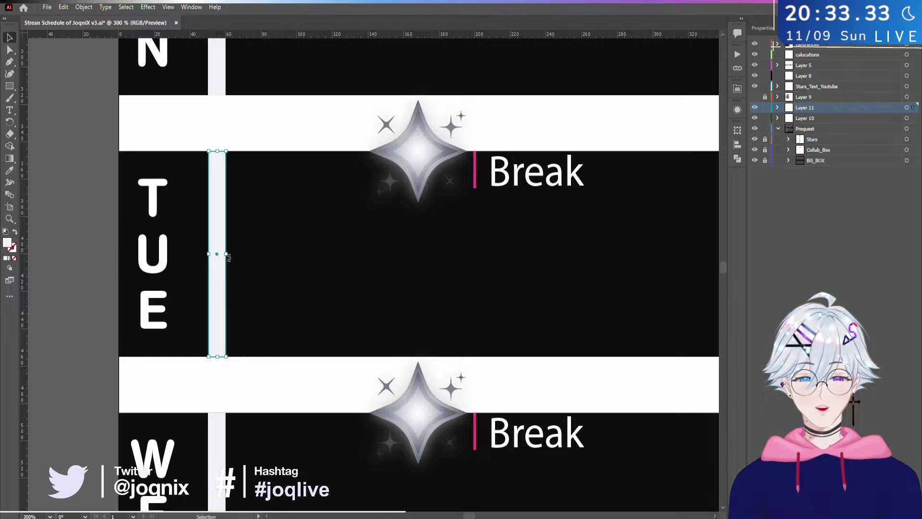
pyautogui.scroll(-4, 229, 258)
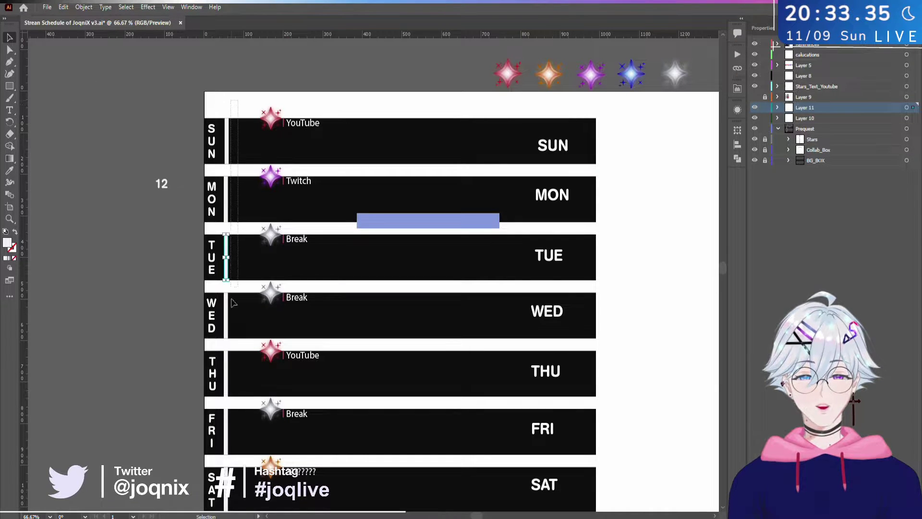
pyautogui.scroll(-1, 235, 312)
pyautogui.scroll(-1, 228, 500)
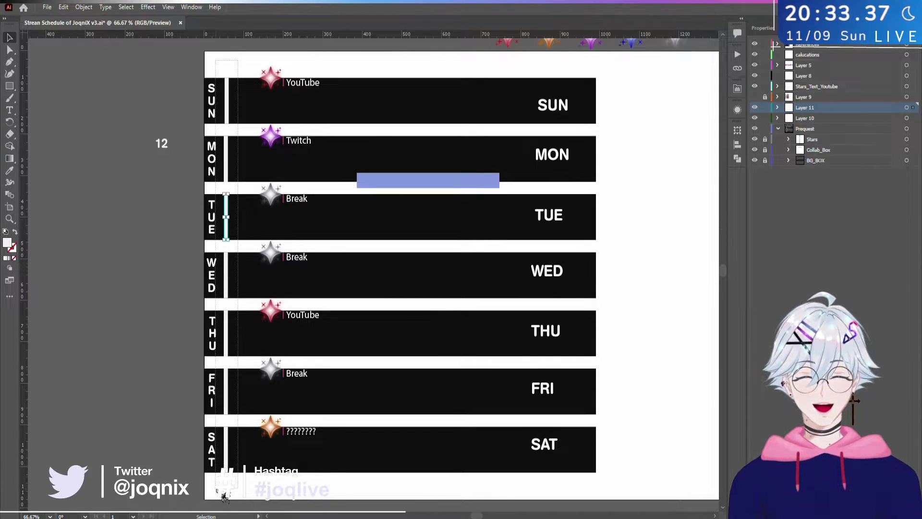
pyautogui.moveTo(238, 60); pyautogui.dragTo(219, 489)
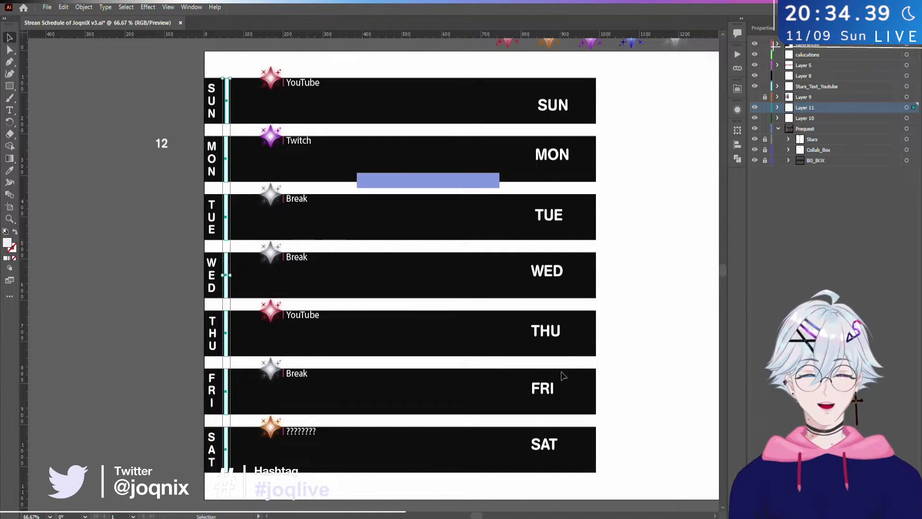
# - Zoom in and out on the white dividers beside the day names to inspect them
pyautogui.scroll(-2, 644, 304)
pyautogui.scroll(3, 105, 211)
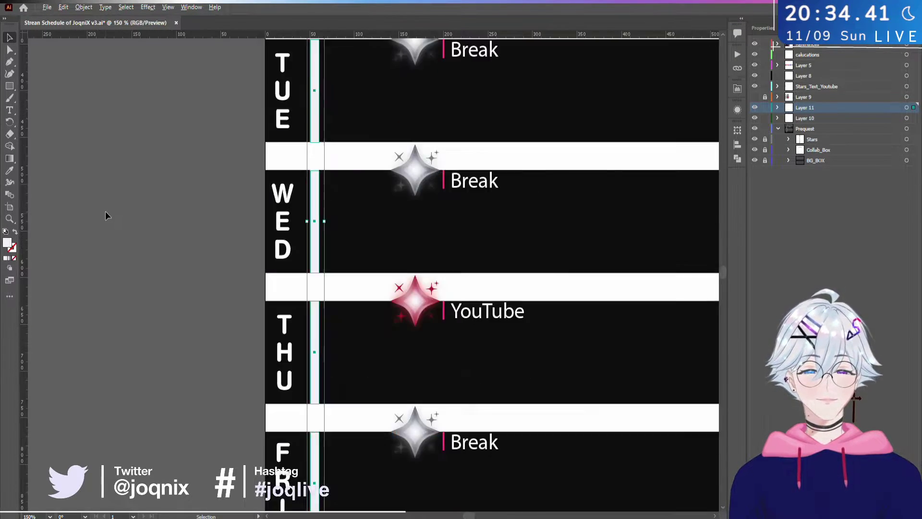
pyautogui.scroll(-2, 393, 211)
pyautogui.scroll(3, 402, 242)
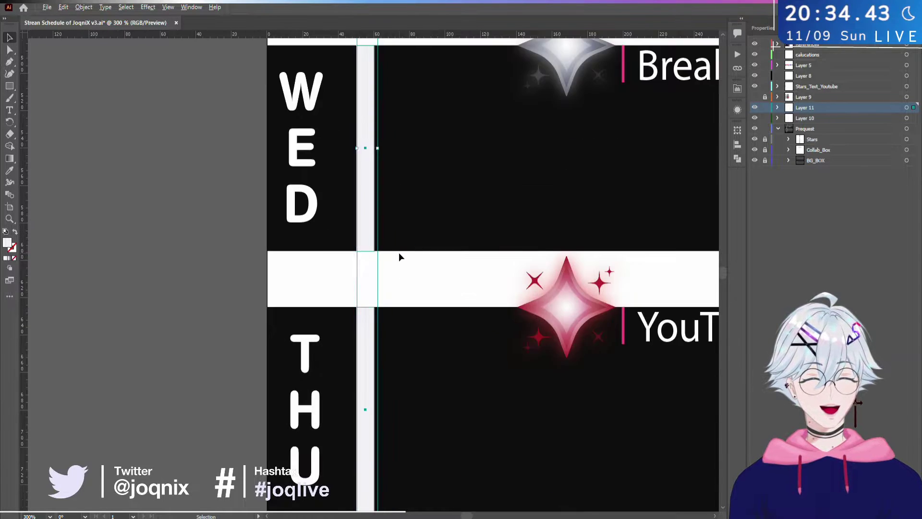
pyautogui.scroll(-4, 400, 288)
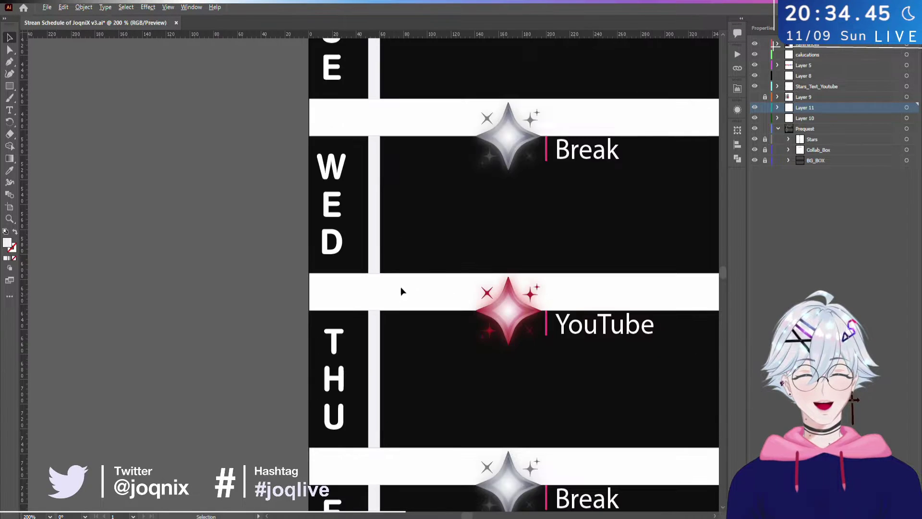
# - Pan up to check the upper day rows' dividers, then bring the Brave browser forward
pyautogui.press('space')
pyautogui.moveTo(498, 184); pyautogui.dragTo(349, 239)
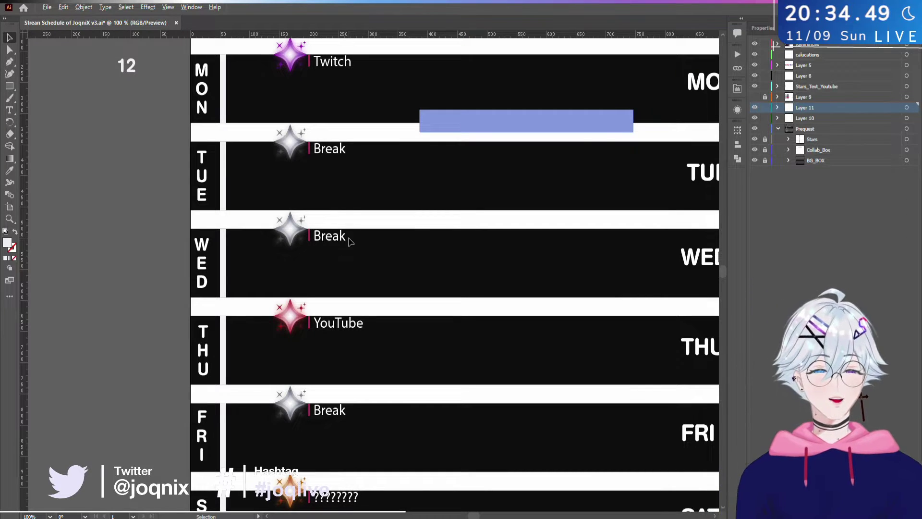
pyautogui.scroll(-1, 336, 250)
pyautogui.scroll(4, 280, 267)
pyautogui.scroll(-3, 260, 224)
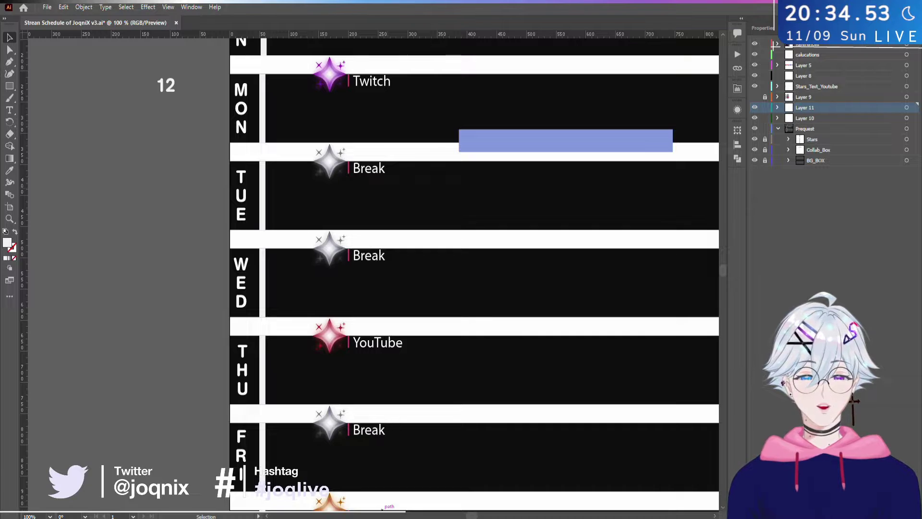
pyautogui.click(382, 517)
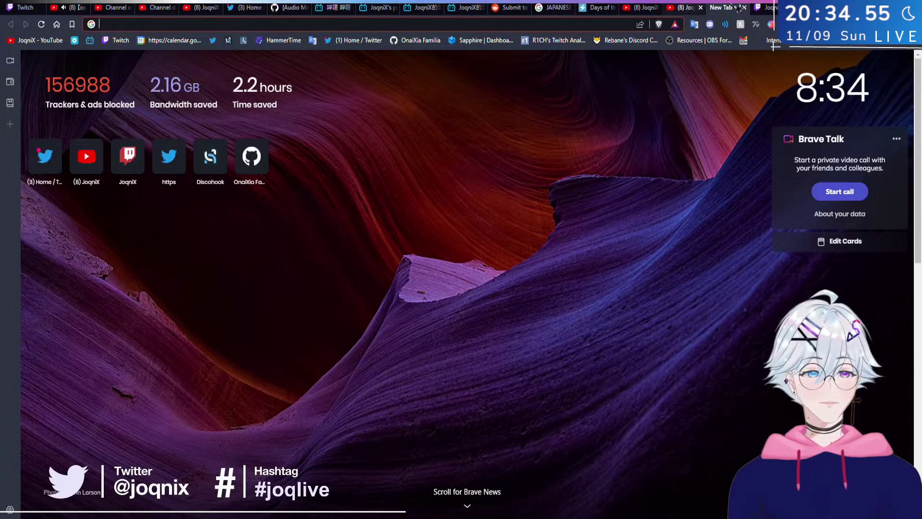
# - From the 'JAPANESE Day kanji' Google results, open Clozemaster's 'How to Say the Days of the Week in Japanese'
pyautogui.click(767, 8)
pyautogui.click(716, 7)
pyautogui.click(598, 7)
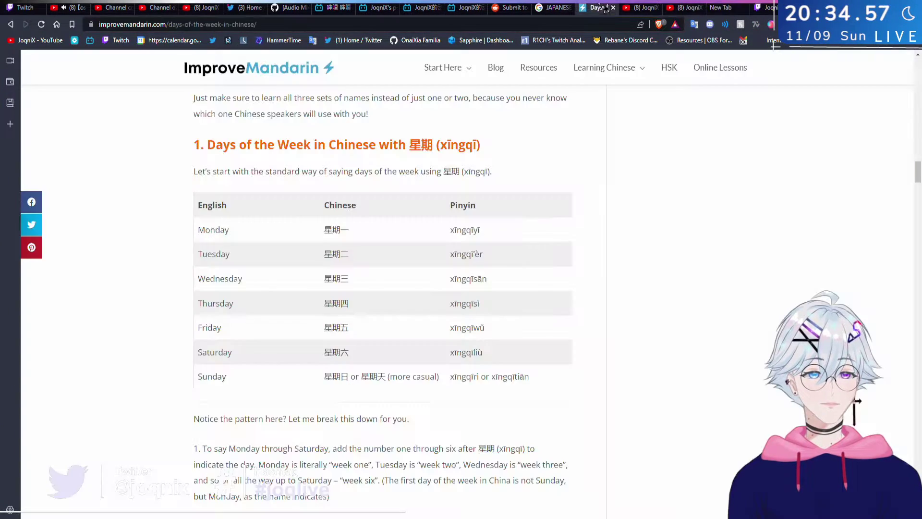
pyautogui.click(553, 7)
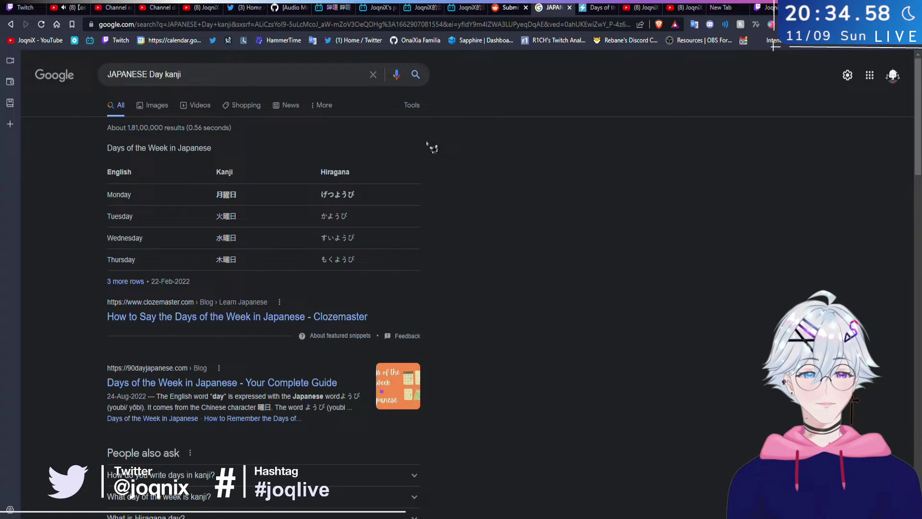
pyautogui.click(248, 319)
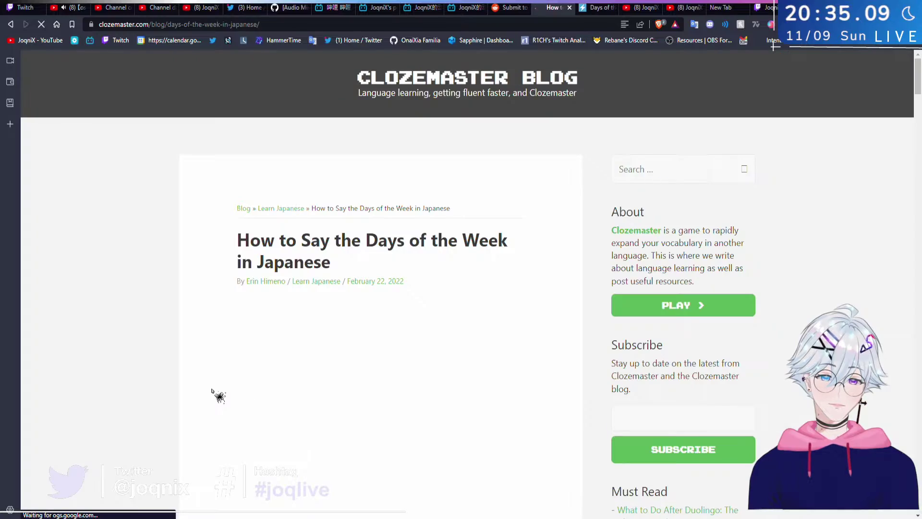
pyautogui.scroll(-5, 215, 394)
pyautogui.scroll(-12, 216, 394)
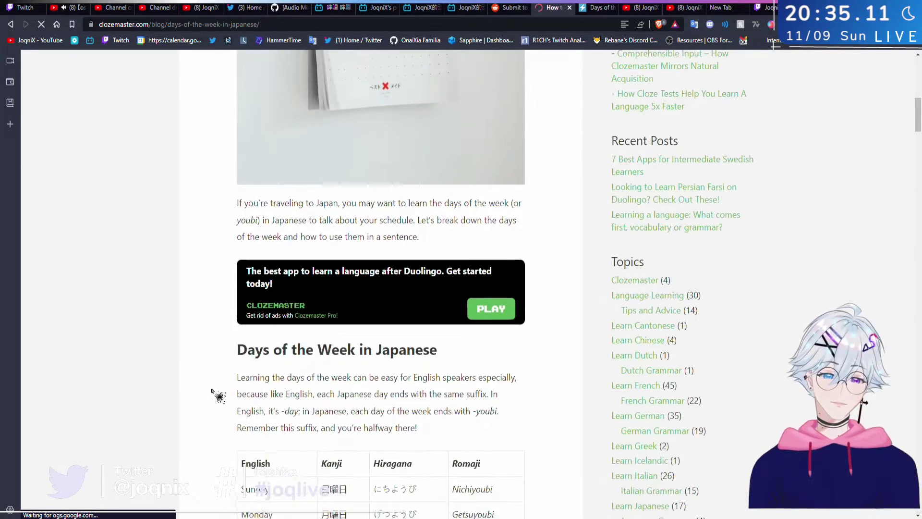
pyautogui.scroll(-7, 187, 393)
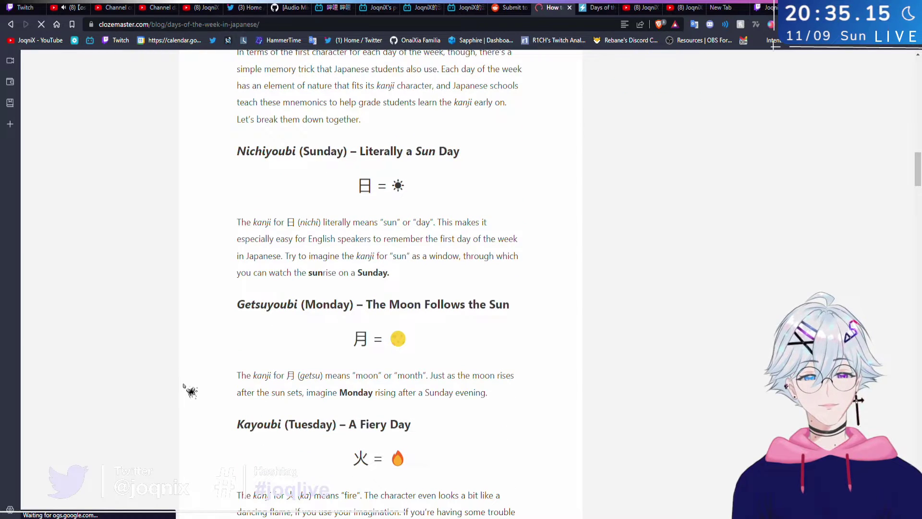
pyautogui.scroll(-4, 190, 391)
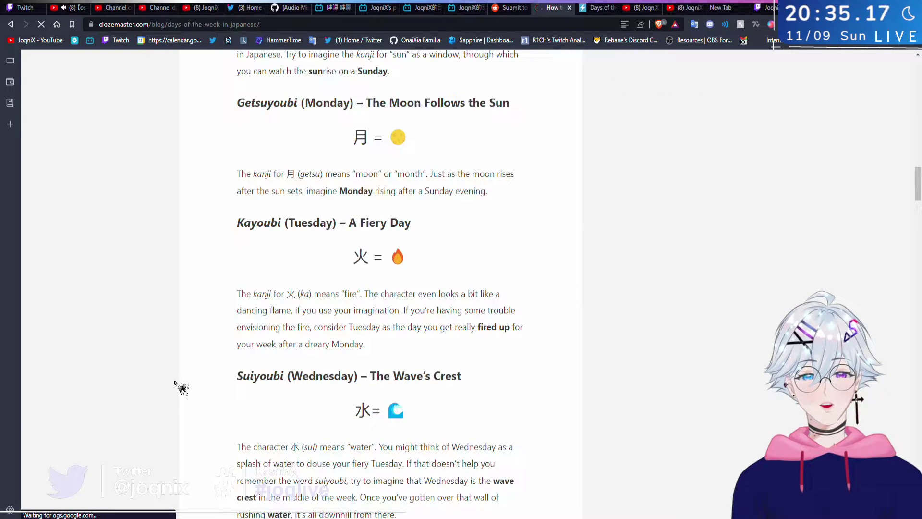
pyautogui.scroll(-3, 176, 367)
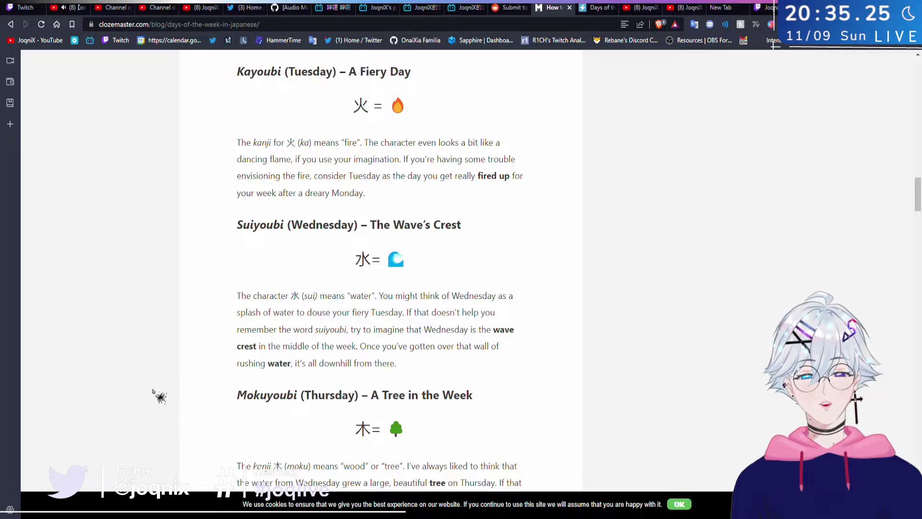
pyautogui.scroll(-5, 152, 390)
pyautogui.scroll(-7, 154, 380)
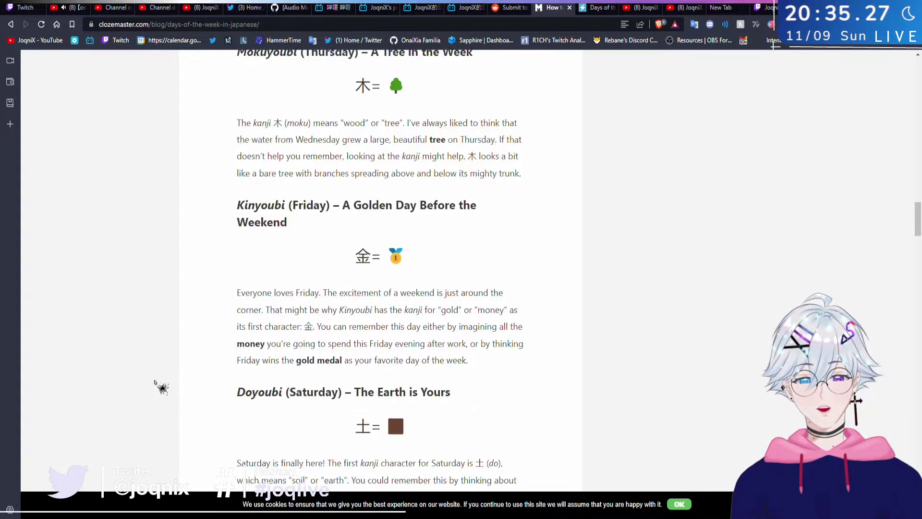
pyautogui.scroll(-4, 154, 379)
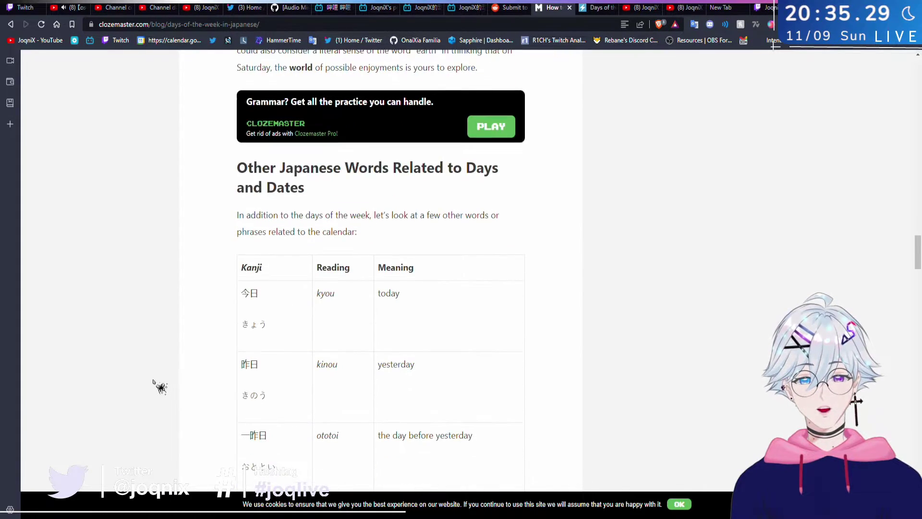
pyautogui.scroll(-2, 156, 381)
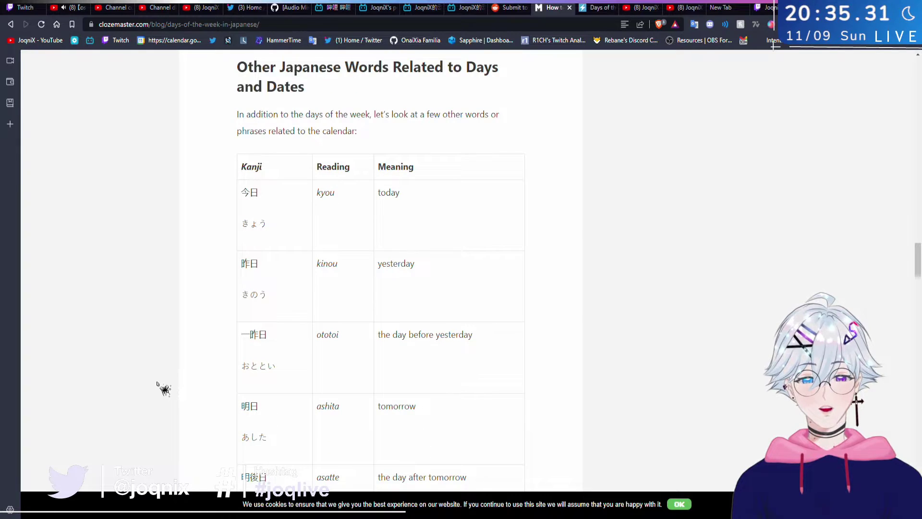
pyautogui.scroll(-6, 161, 390)
pyautogui.scroll(-9, 151, 393)
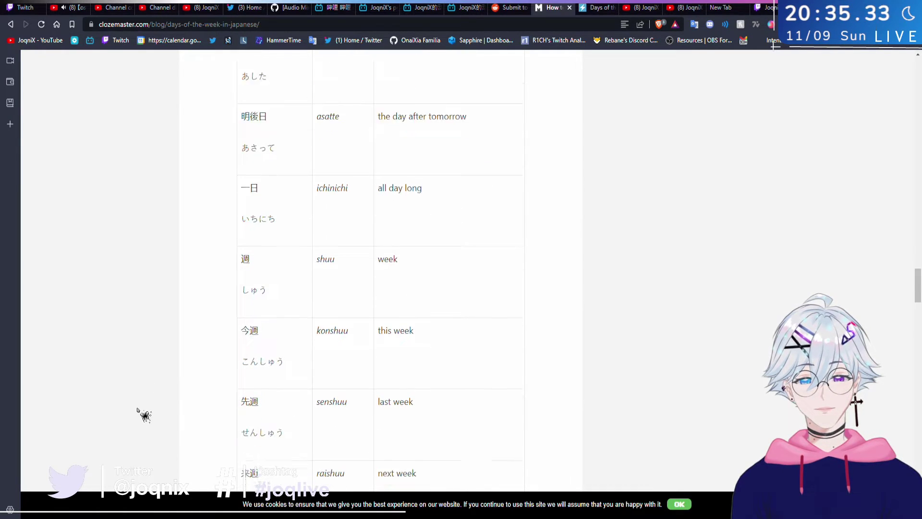
pyautogui.scroll(-6, 144, 368)
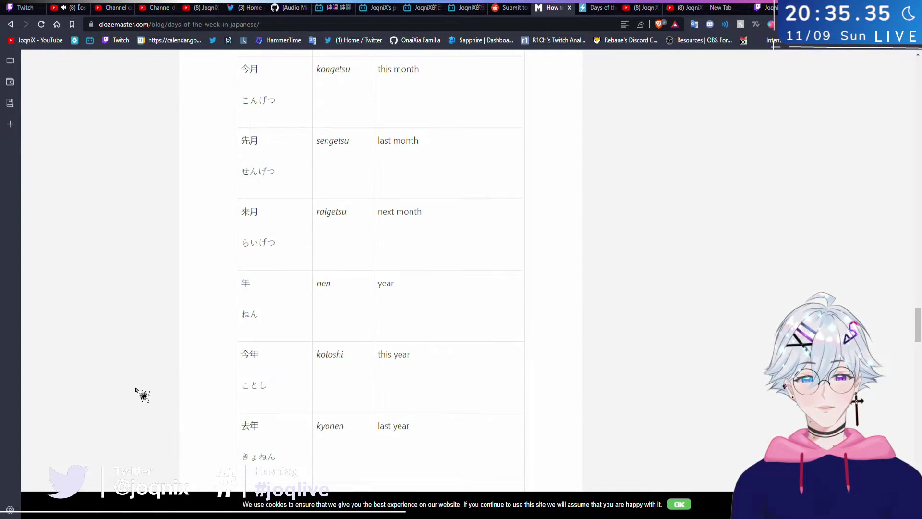
pyautogui.scroll(15, 136, 390)
pyautogui.scroll(8, 134, 385)
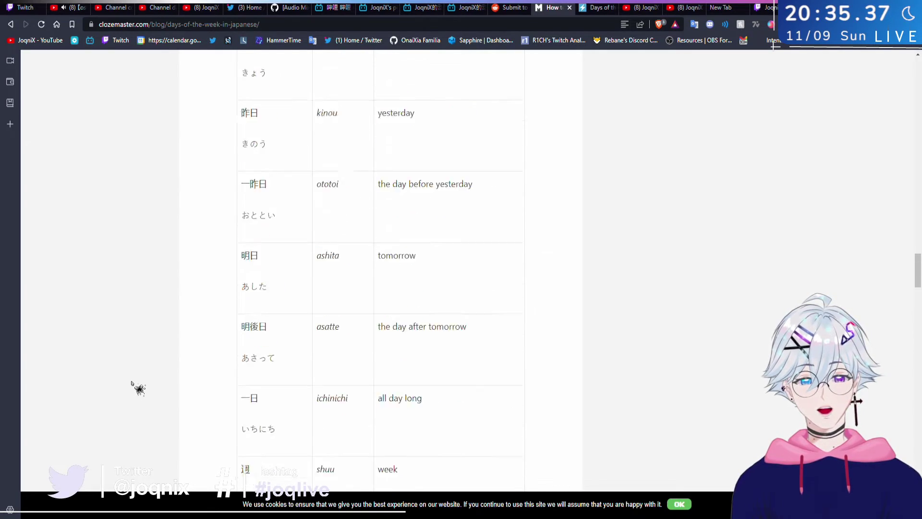
pyautogui.scroll(-20, 129, 403)
pyautogui.scroll(-18, 130, 406)
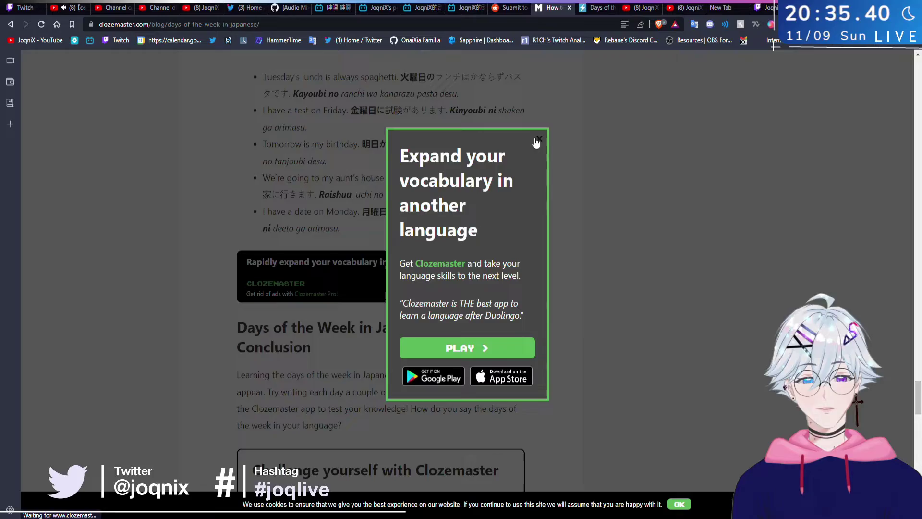
pyautogui.click(536, 142)
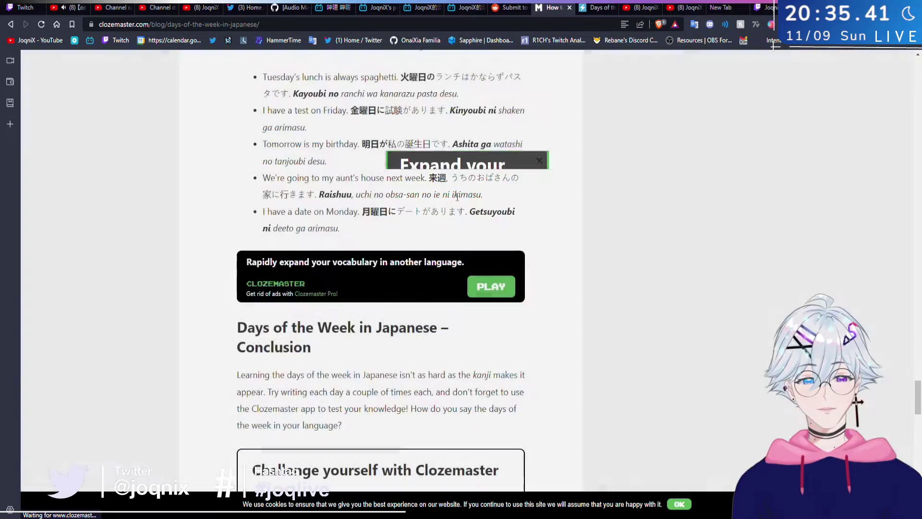
pyautogui.scroll(5, 423, 182)
pyautogui.scroll(-4, 411, 204)
pyautogui.scroll(-18, 411, 204)
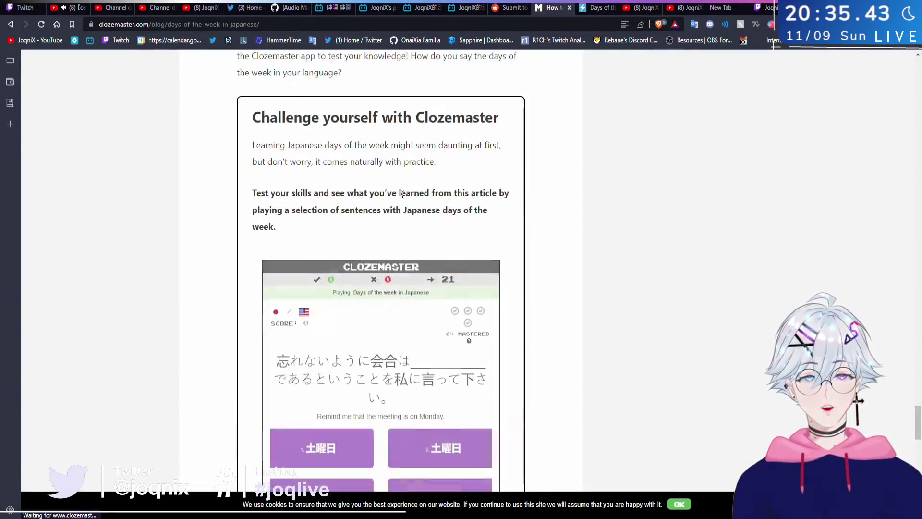
pyautogui.scroll(20, 412, 181)
pyautogui.scroll(20, 412, 175)
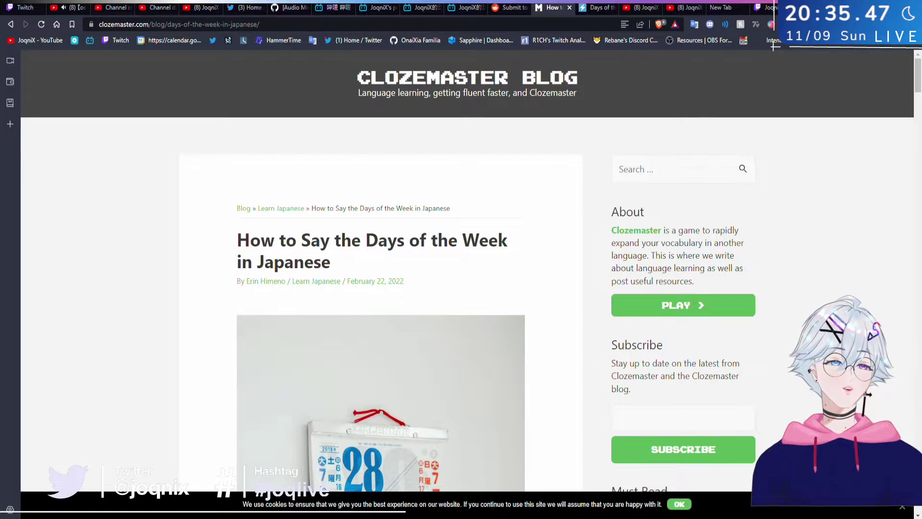
pyautogui.hotkey('alt', 'Tab')
pyautogui.moveTo(138, 238); pyautogui.dragTo(572, 249)
pyautogui.moveTo(44, 221); pyautogui.dragTo(547, 296)
pyautogui.moveTo(333, 321); pyautogui.dragTo(620, 331)
pyautogui.moveTo(178, 344); pyautogui.dragTo(581, 358)
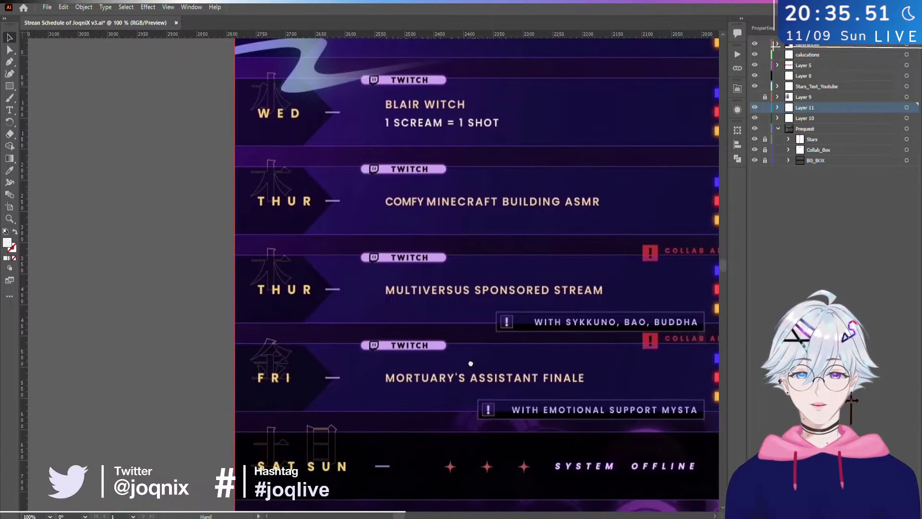
pyautogui.moveTo(462, 357); pyautogui.dragTo(365, 348)
pyautogui.moveTo(336, 317); pyautogui.dragTo(384, 503)
pyautogui.moveTo(275, 165); pyautogui.dragTo(259, 91)
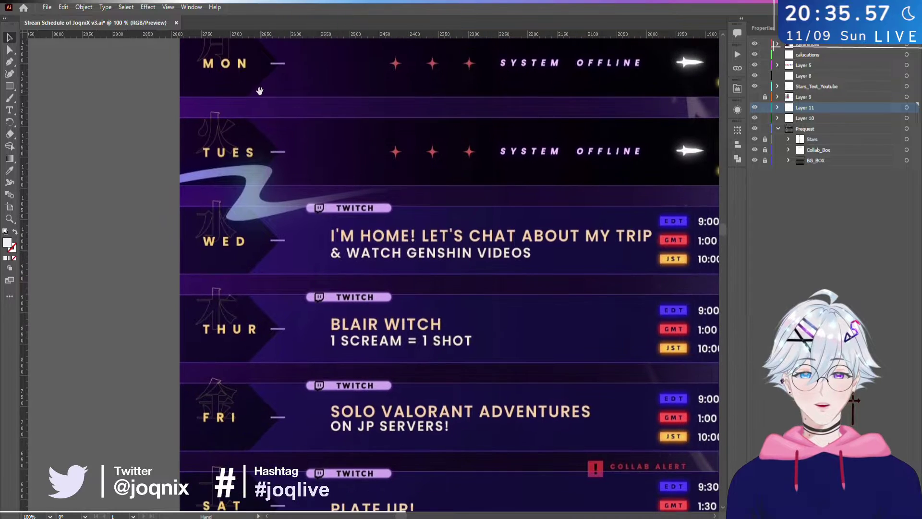
pyautogui.moveTo(238, 362); pyautogui.dragTo(242, 230)
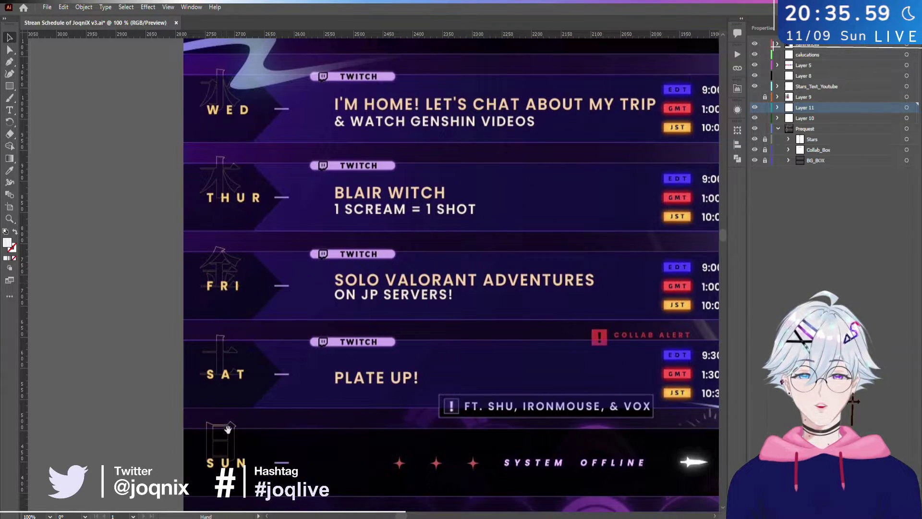
pyautogui.moveTo(650, 375); pyautogui.dragTo(240, 331)
pyautogui.scroll(-2, 240, 331)
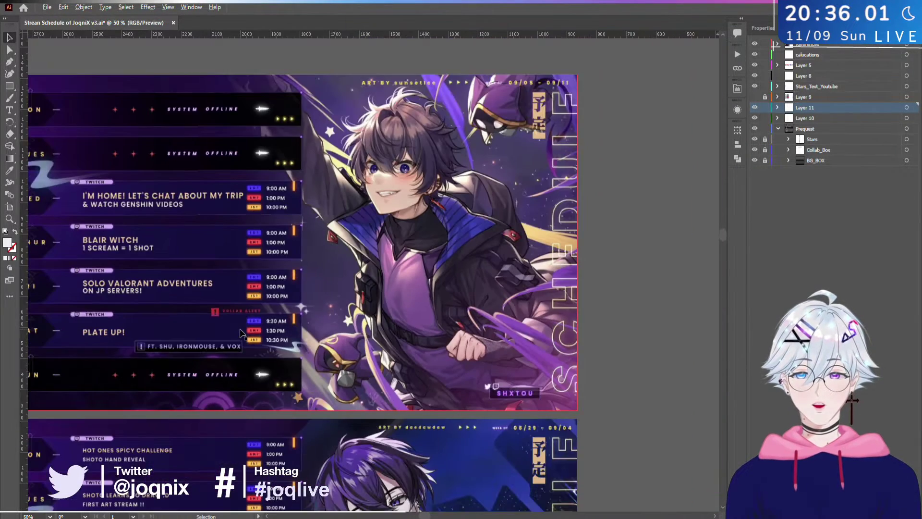
pyautogui.moveTo(448, 314); pyautogui.dragTo(42, 263)
pyautogui.moveTo(535, 412); pyautogui.dragTo(181, 109)
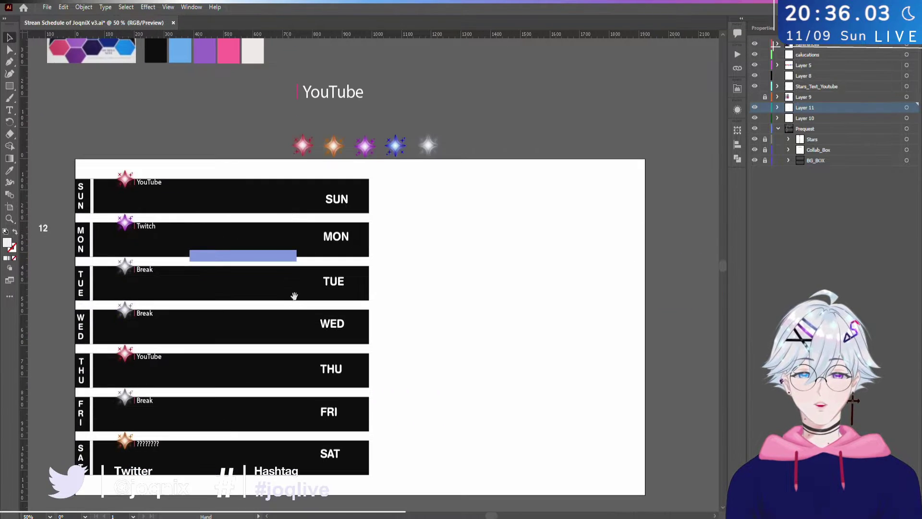
pyautogui.moveTo(293, 296); pyautogui.dragTo(320, 264)
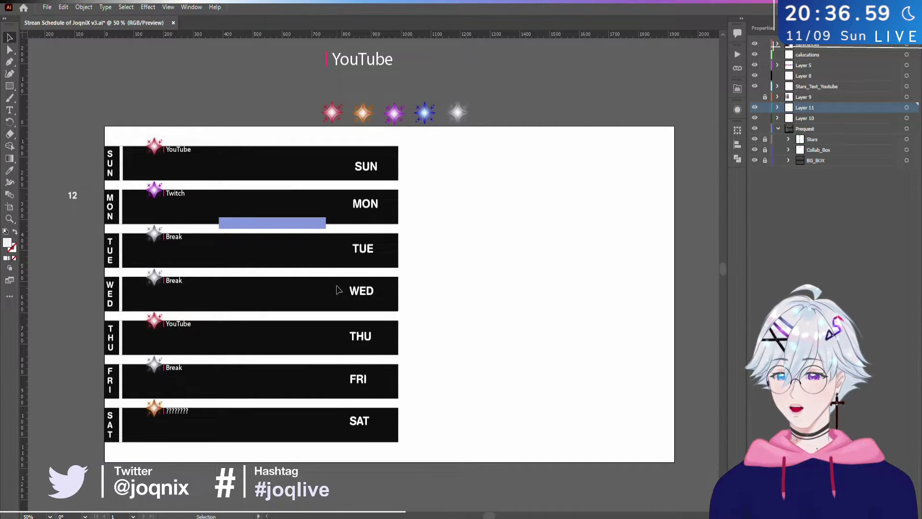
pyautogui.scroll(2, 255, 276)
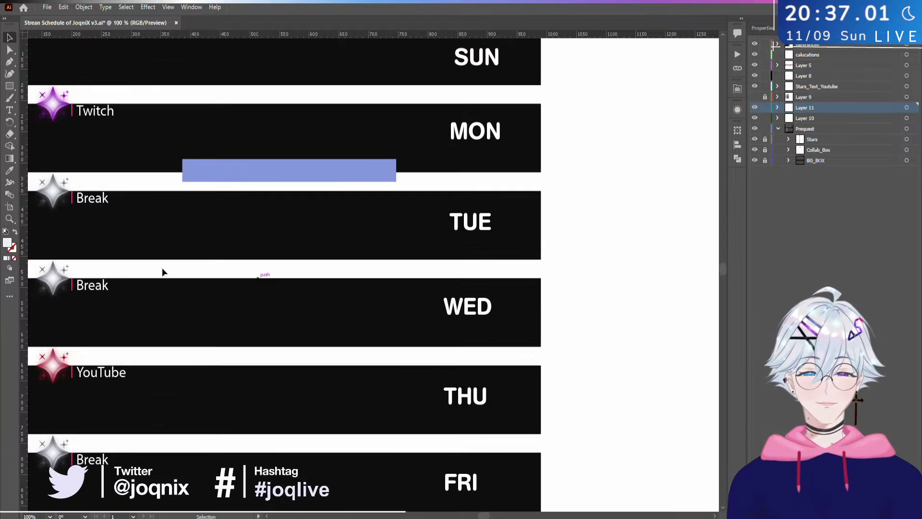
pyautogui.moveTo(131, 269); pyautogui.dragTo(323, 358)
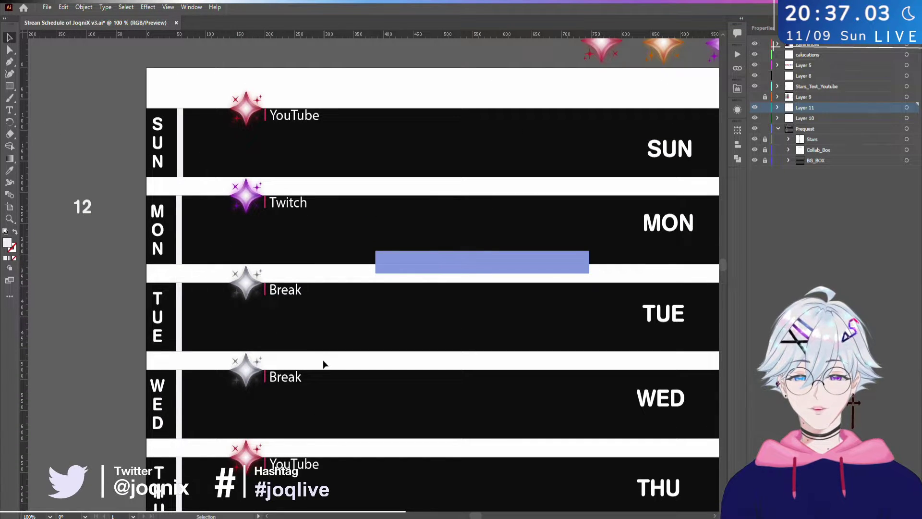
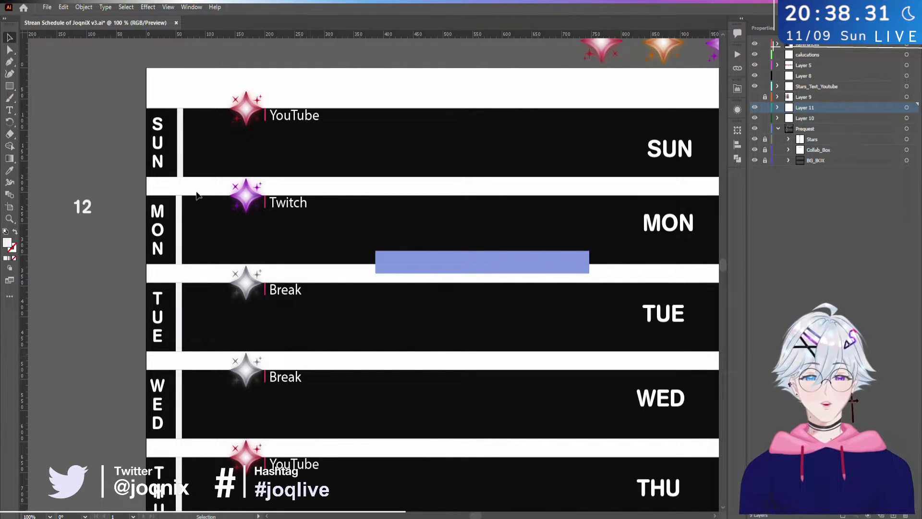
# - Shrink the white divider bar beside the SUN label to a thin line
pyautogui.scroll(3, 193, 187)
pyautogui.moveTo(196, 120); pyautogui.dragTo(319, 358)
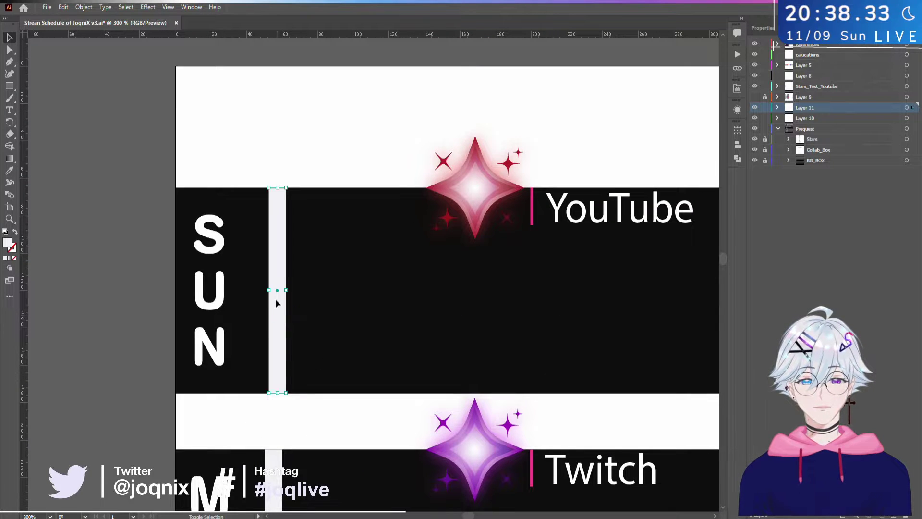
pyautogui.moveTo(286, 295); pyautogui.dragTo(245, 346)
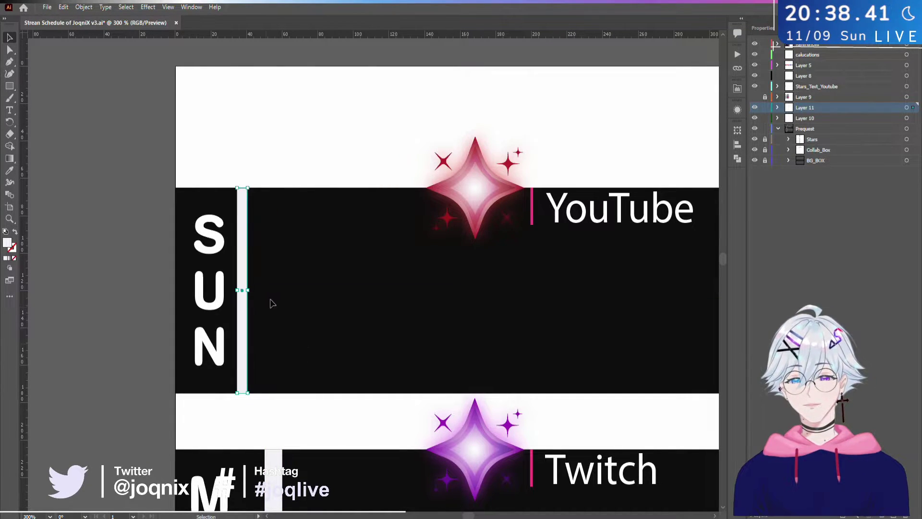
pyautogui.scroll(-2, 317, 292)
pyautogui.scroll(3, 317, 291)
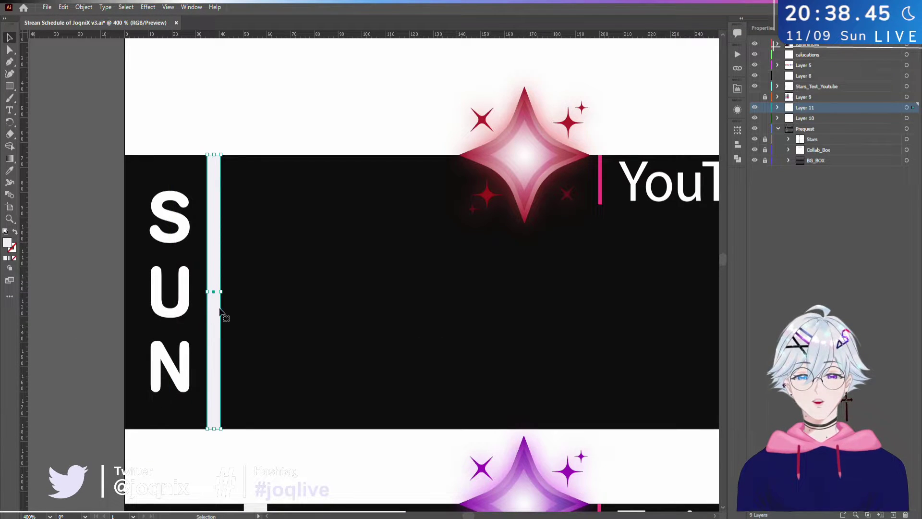
# - Duplicate the thin bar, rotate the copy 90° to horizontal, and shorten it inside the SUN row
pyautogui.moveTo(219, 321); pyautogui.dragTo(298, 303)
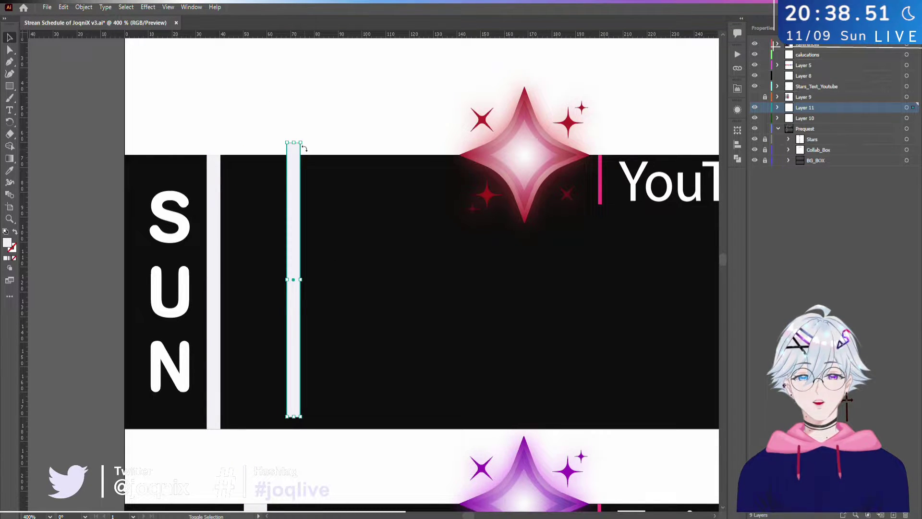
pyautogui.moveTo(313, 144); pyautogui.dragTo(406, 288)
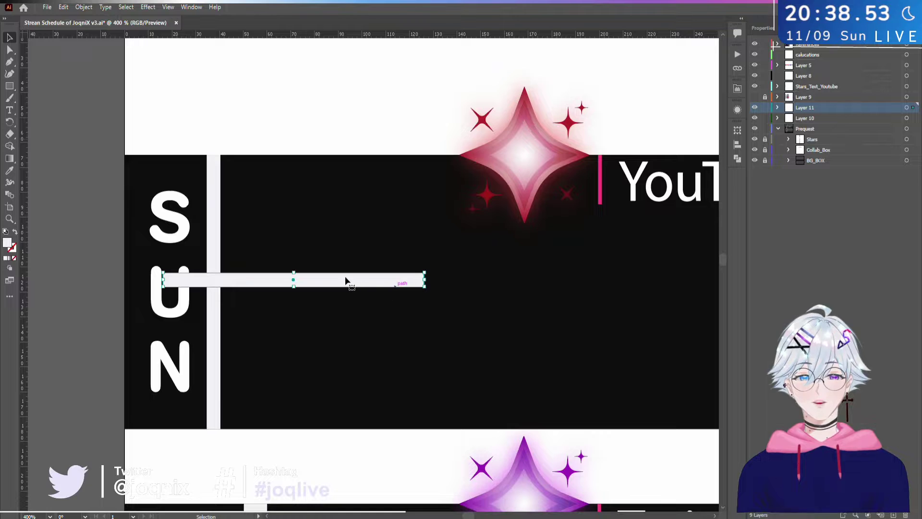
pyautogui.moveTo(350, 282); pyautogui.dragTo(397, 292)
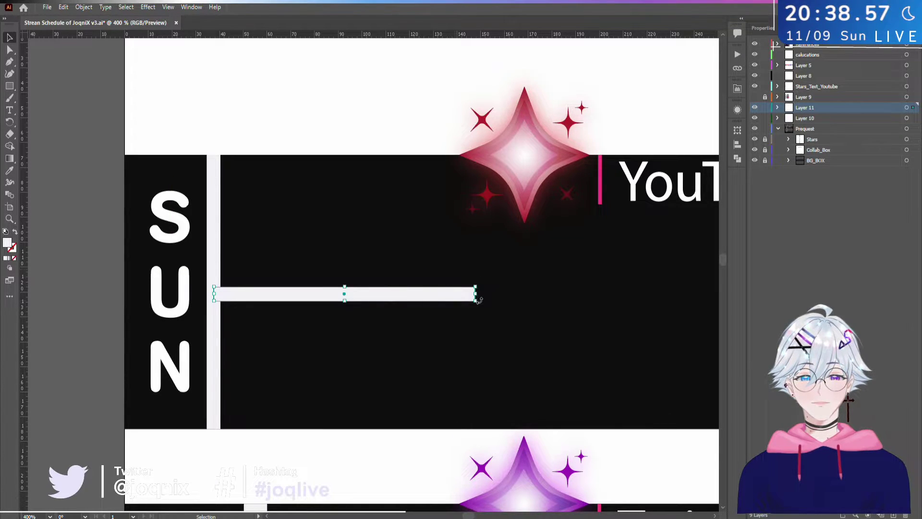
pyautogui.moveTo(476, 294); pyautogui.dragTo(384, 293)
pyautogui.click(413, 364)
# - Marquee-select both white bars in the SUN row and delete them
pyautogui.moveTo(461, 399); pyautogui.dragTo(405, 169)
pyautogui.scroll(-5, 407, 171)
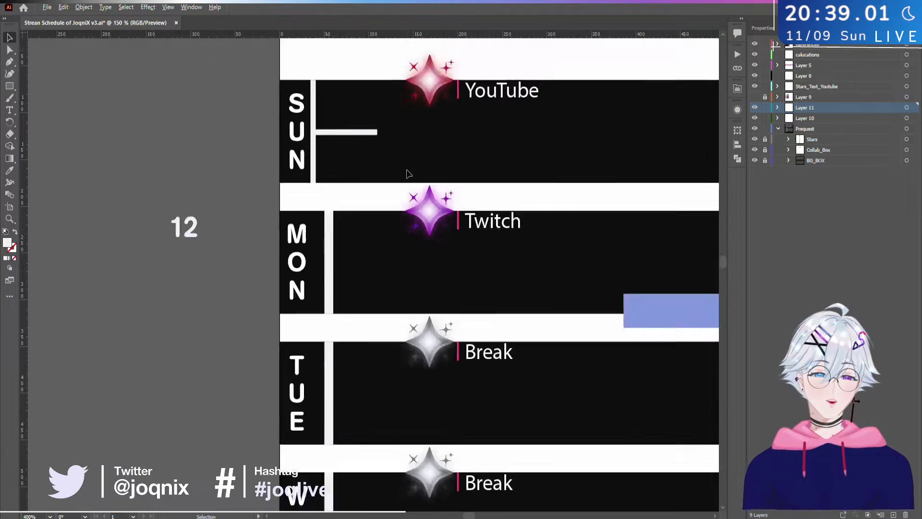
pyautogui.moveTo(634, 314); pyautogui.dragTo(486, 369)
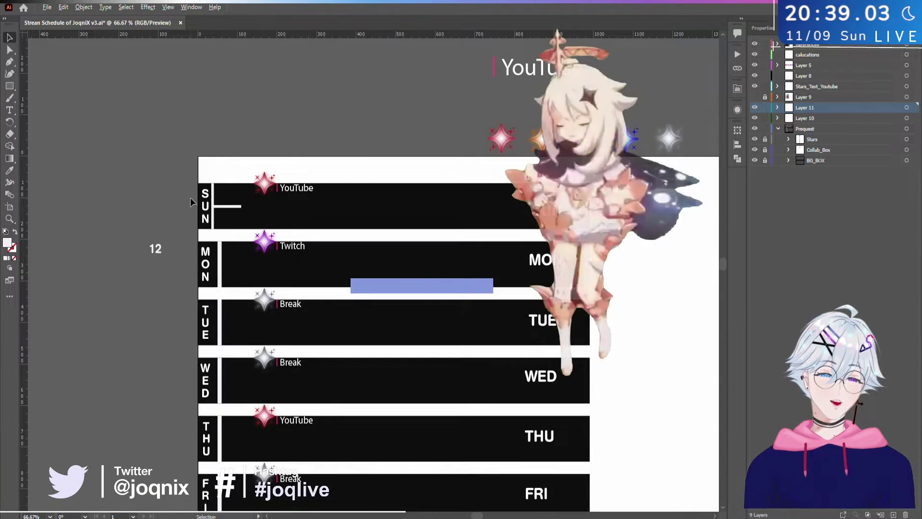
pyautogui.scroll(5, 190, 197)
pyautogui.moveTo(295, 207); pyautogui.dragTo(246, 283)
pyautogui.moveTo(340, 253); pyautogui.dragTo(273, 434)
pyautogui.press('Delete')
pyautogui.scroll(-4, 418, 366)
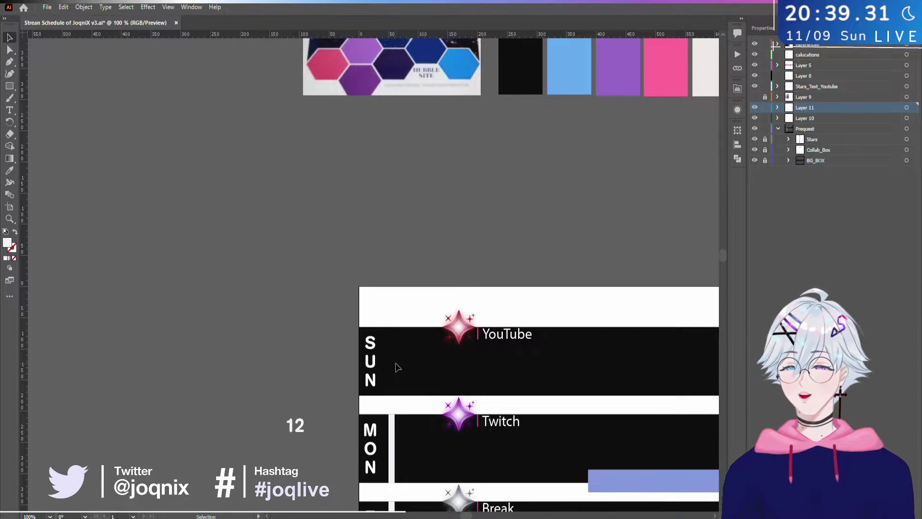
pyautogui.keyDown('alt'); pyautogui.scroll(2, 438, 362); pyautogui.keyUp('alt')
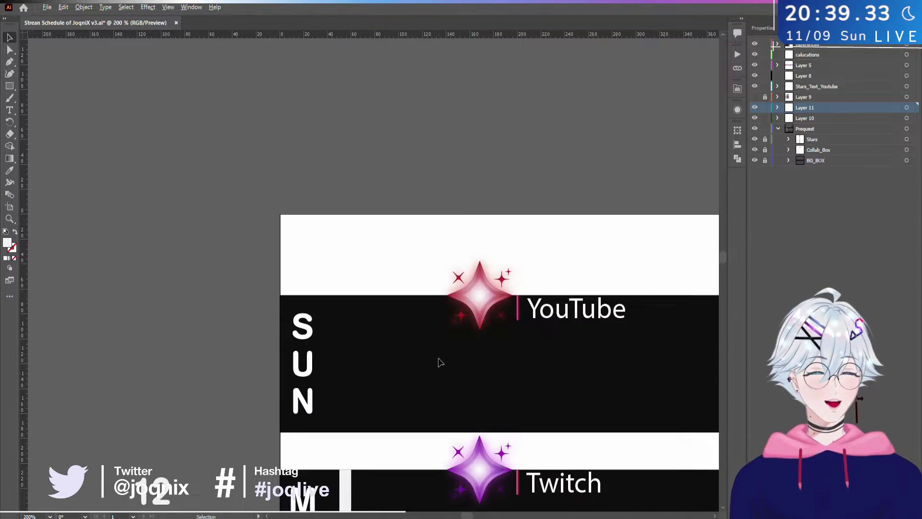
pyautogui.keyDown('alt'); pyautogui.scroll(2, 438, 362); pyautogui.keyUp('alt')
pyautogui.moveTo(504, 367); pyautogui.dragTo(282, 304)
pyautogui.keyDown('alt'); pyautogui.scroll(-4, 282, 304); pyautogui.keyUp('alt')
pyautogui.moveTo(458, 316); pyautogui.dragTo(416, 242)
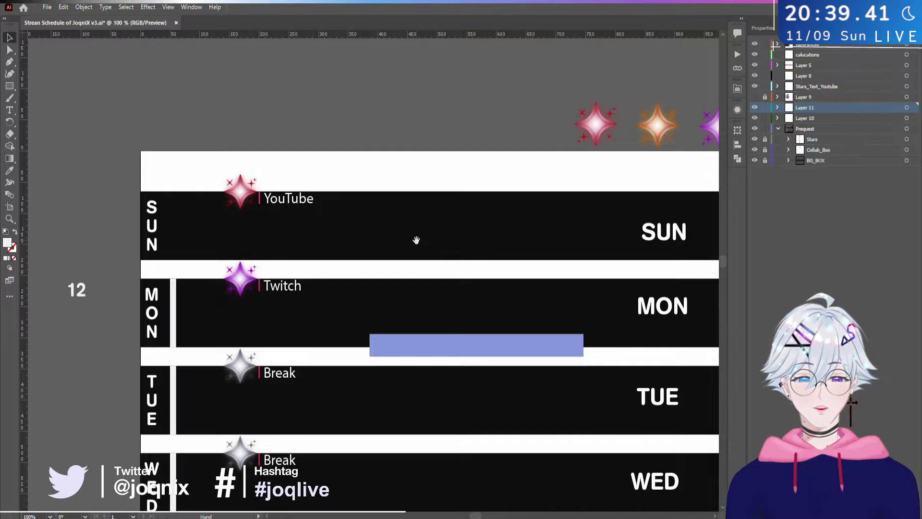
pyautogui.scroll(4, 131, 203)
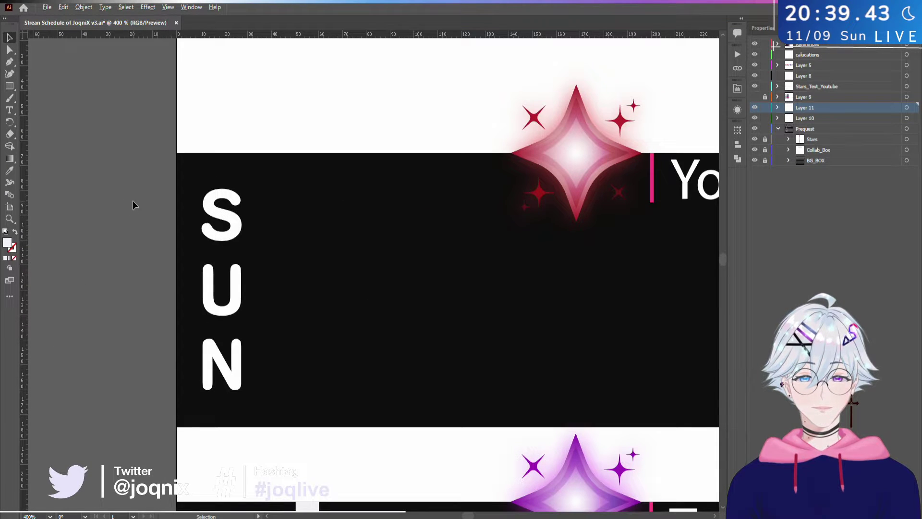
pyautogui.scroll(-2, 133, 201)
pyautogui.moveTo(419, 518)
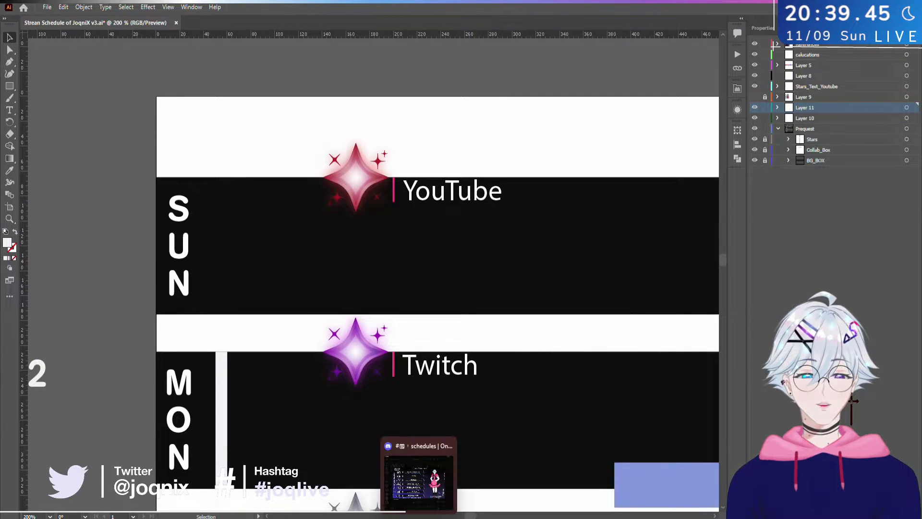
# - Bring up Discord, close the enlarged image, and open the joqnix channel
pyautogui.click(419, 480)
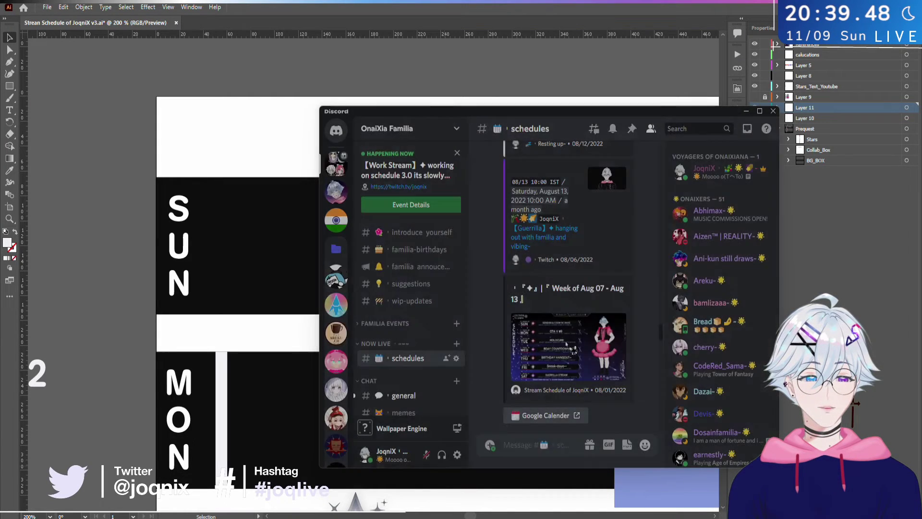
pyautogui.click(534, 412)
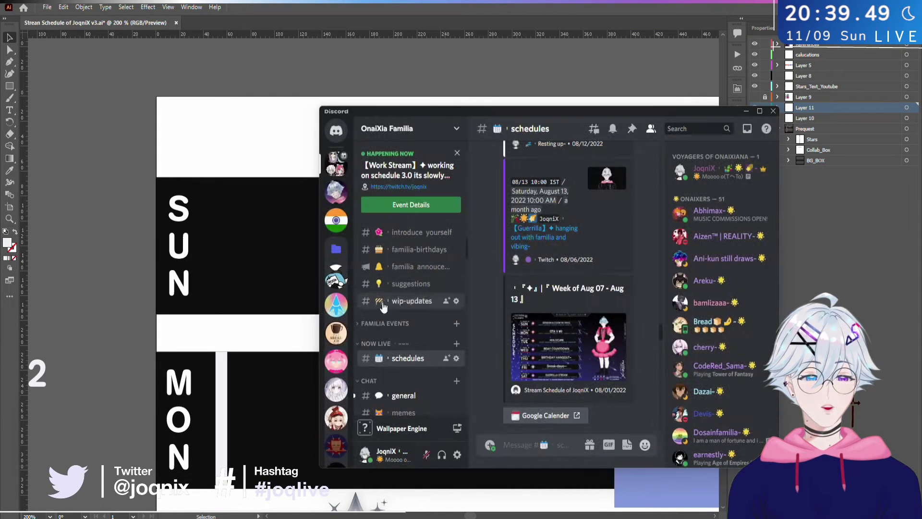
pyautogui.scroll(-5, 422, 288)
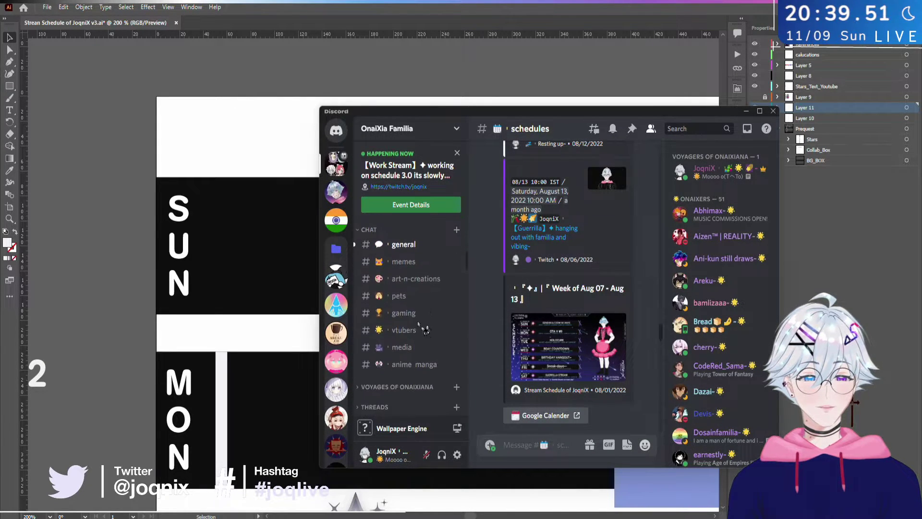
pyautogui.click(396, 286)
pyautogui.click(421, 301)
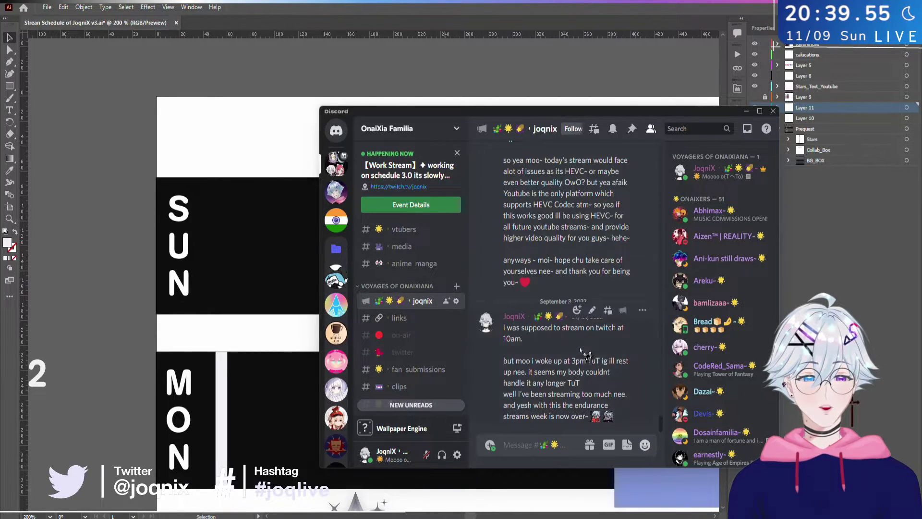
# - Scroll up to the OCT 31 – NOV 6 schedule post and open its original image
pyautogui.scroll(15, 581, 351)
pyautogui.scroll(10, 581, 350)
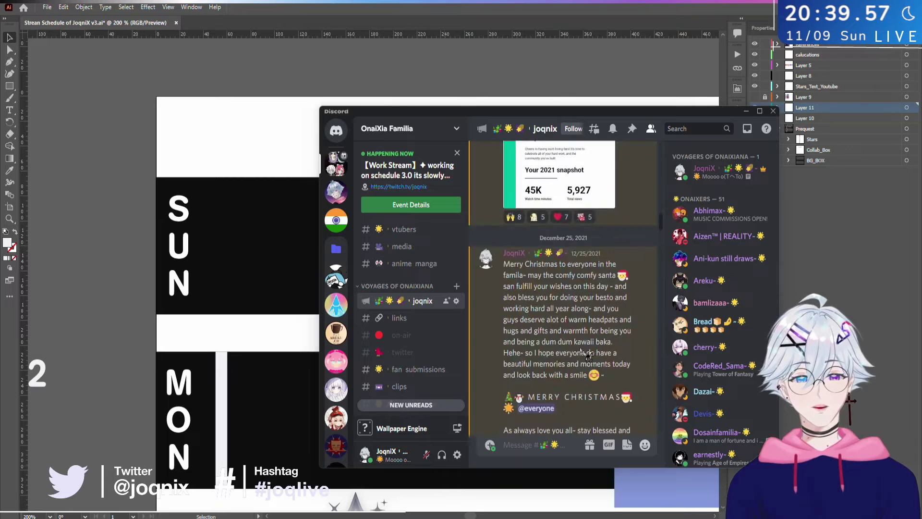
pyautogui.scroll(10, 587, 355)
pyautogui.click(594, 386)
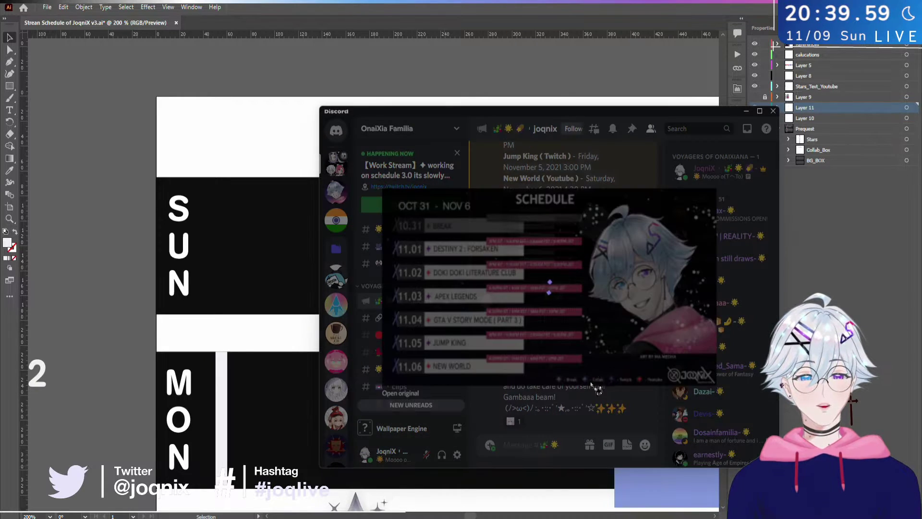
pyautogui.click(395, 397)
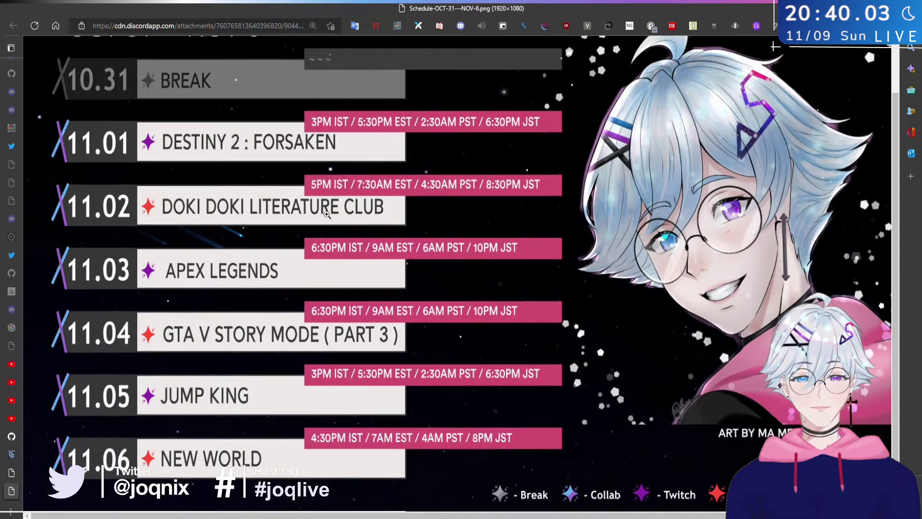
# - View the OCT 31 – NOV 6 schedule image at full size and fitted to the window
pyautogui.click(321, 213)
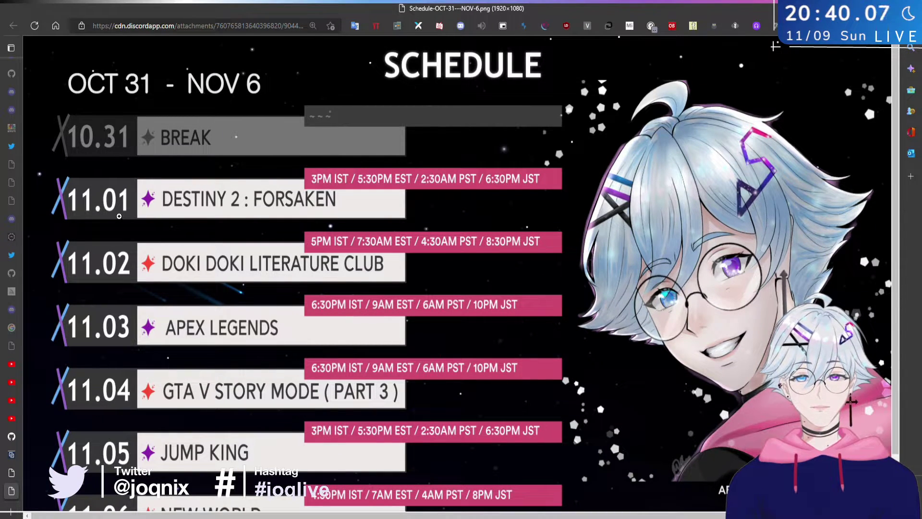
pyautogui.click(221, 90)
pyautogui.click(222, 101)
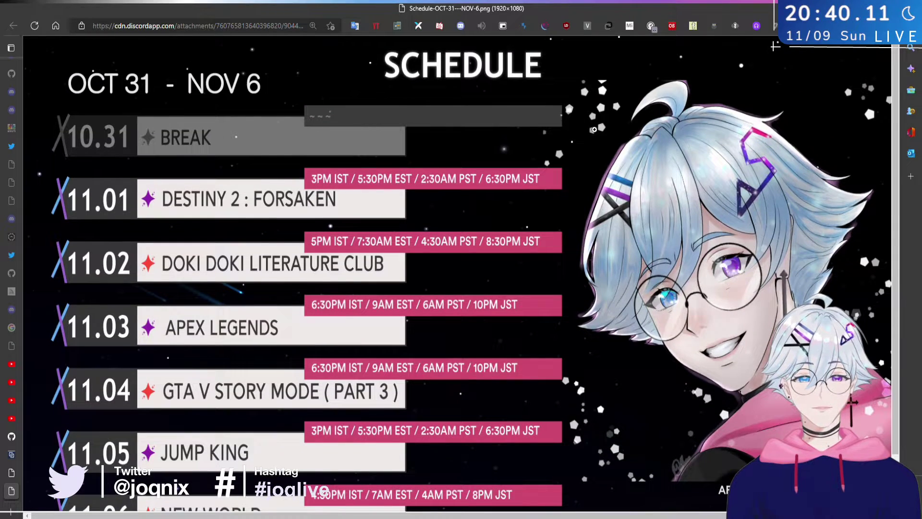
pyautogui.scroll(-1, 642, 133)
pyautogui.scroll(1, 542, 315)
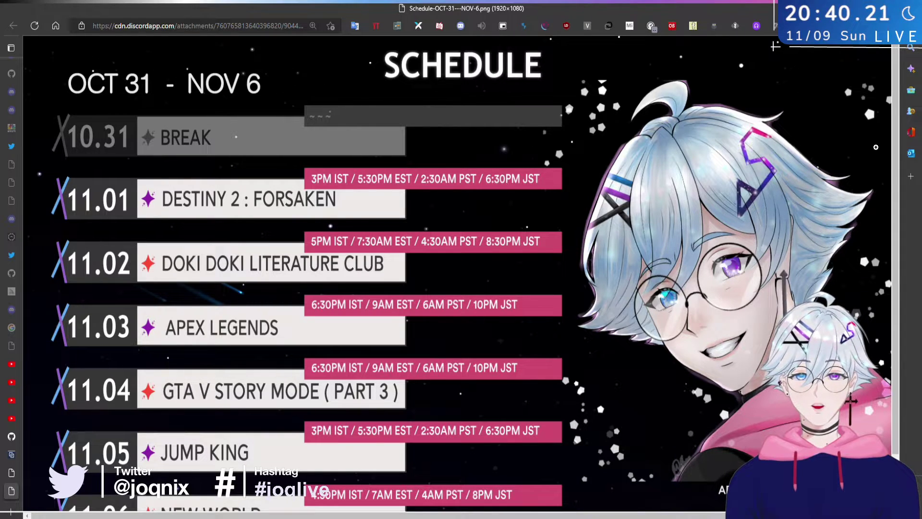
# - Switch to the AUG07–AUG13 schedule image and fit it to the window
pyautogui.click(12, 472)
pyautogui.scroll(-2, 298, 286)
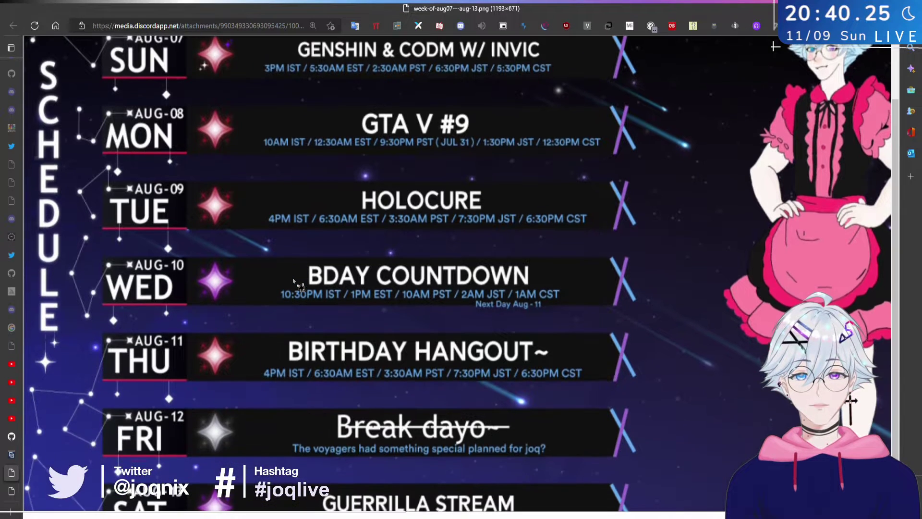
pyautogui.scroll(2, 297, 285)
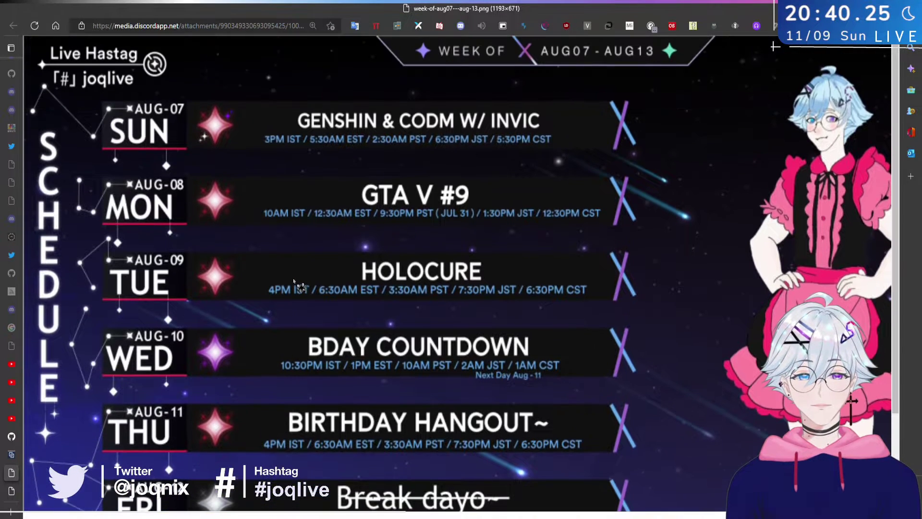
pyautogui.click(652, 62)
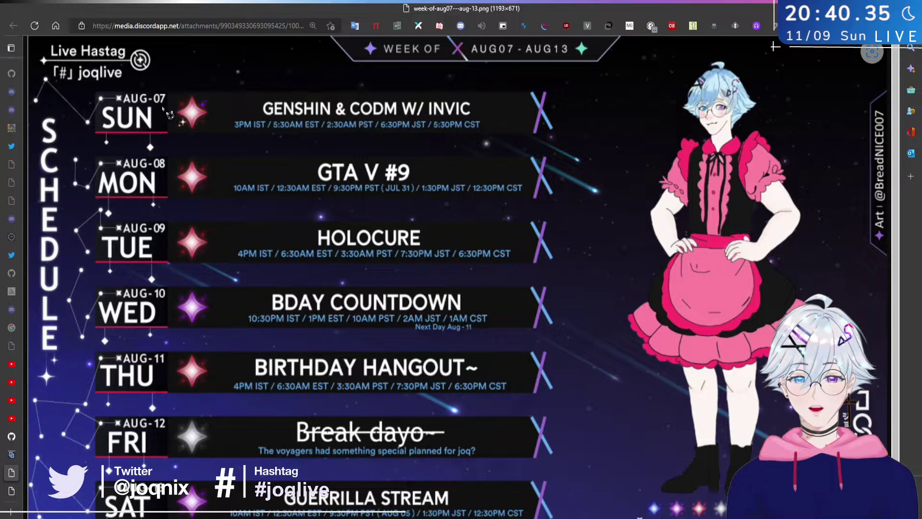
pyautogui.scroll(-1, 166, 97)
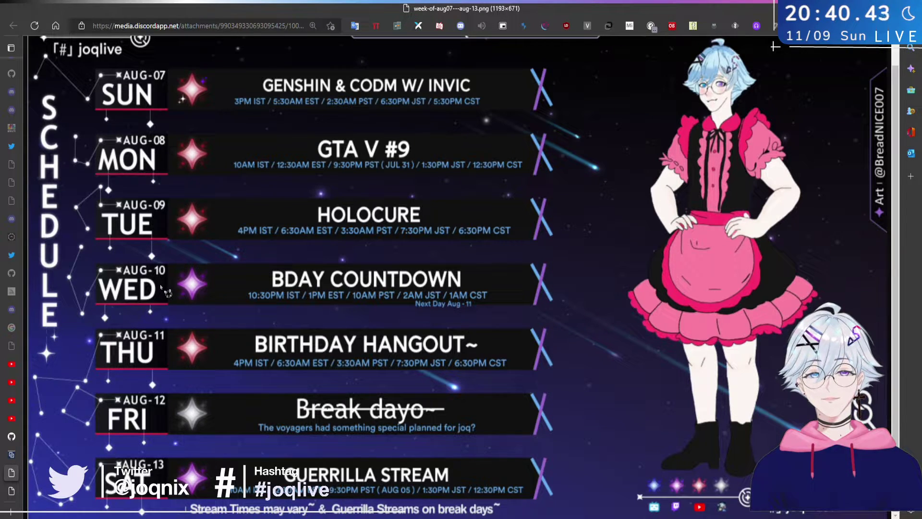
pyautogui.scroll(1, 162, 289)
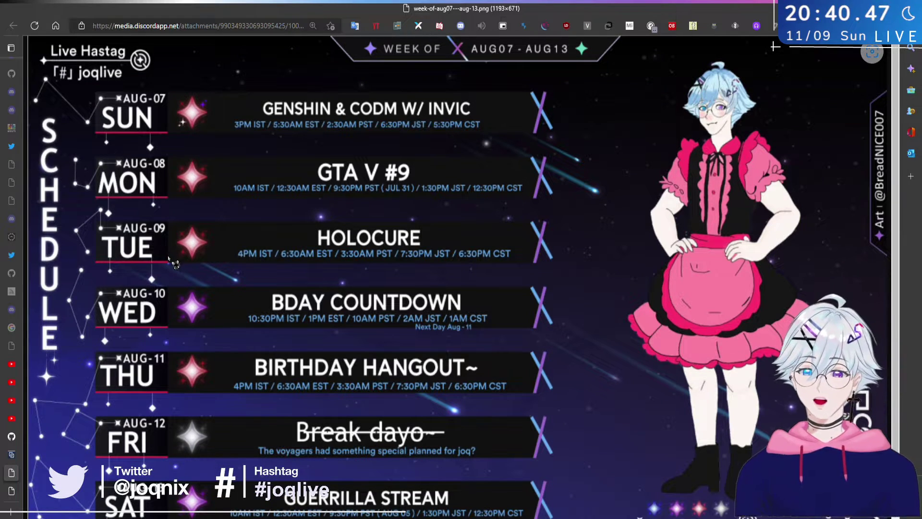
pyautogui.scroll(-1, 206, 232)
pyautogui.scroll(1, 205, 231)
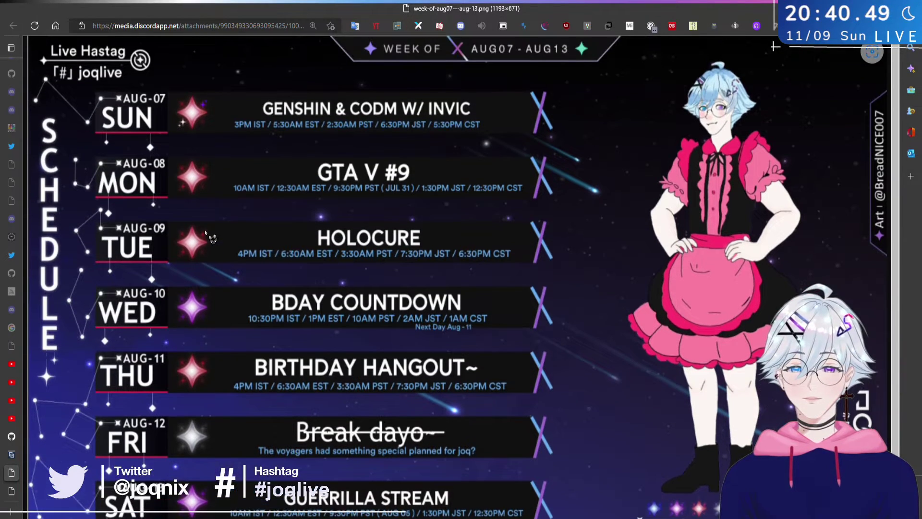
# - Compare against the Illustrator artwork, flip between both schedule images, then minimize the browser
pyautogui.hotkey('alt', 'Tab')
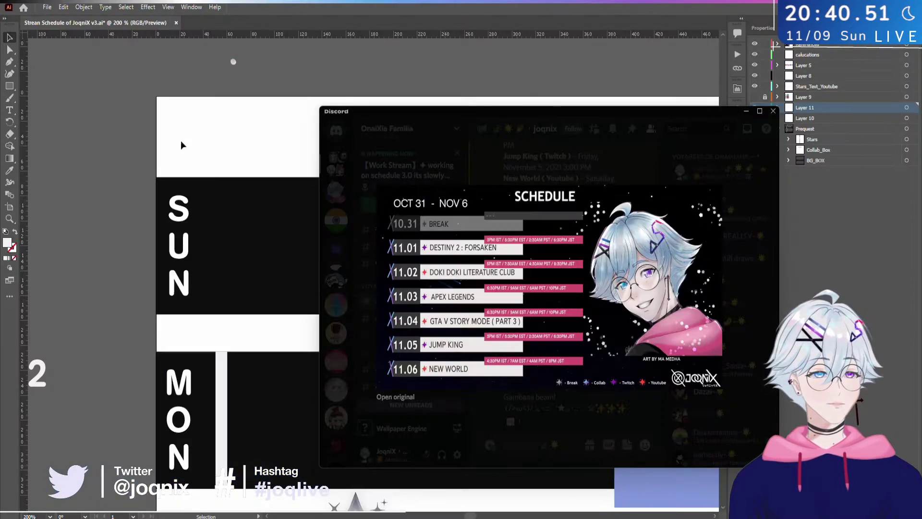
pyautogui.hotkey('alt', 'Tab')
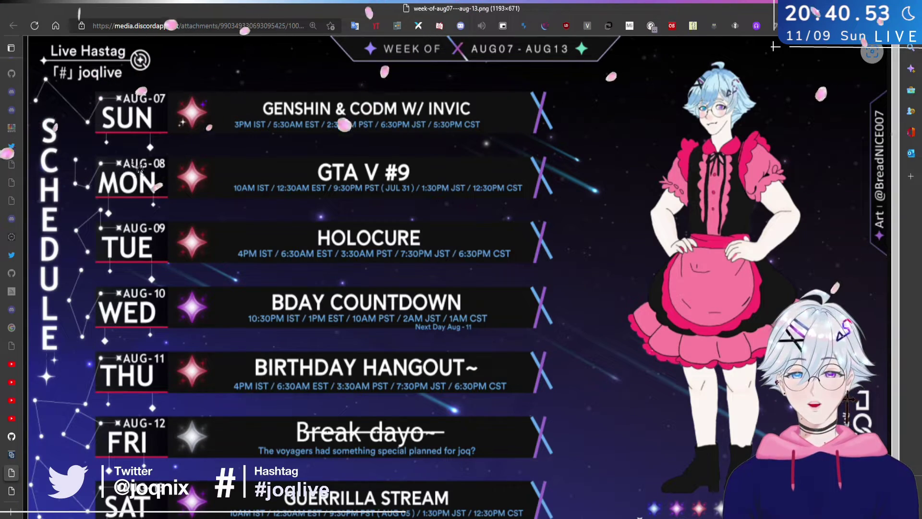
pyautogui.click(14, 489)
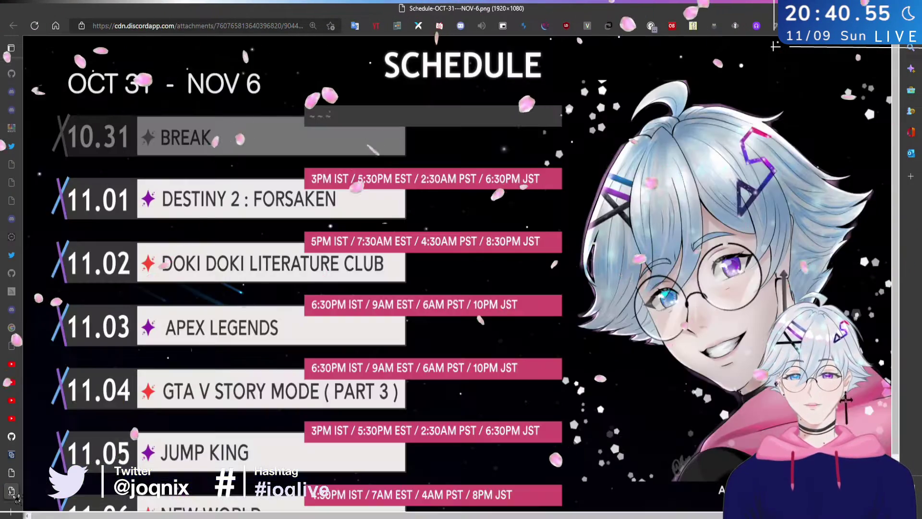
pyautogui.click(14, 472)
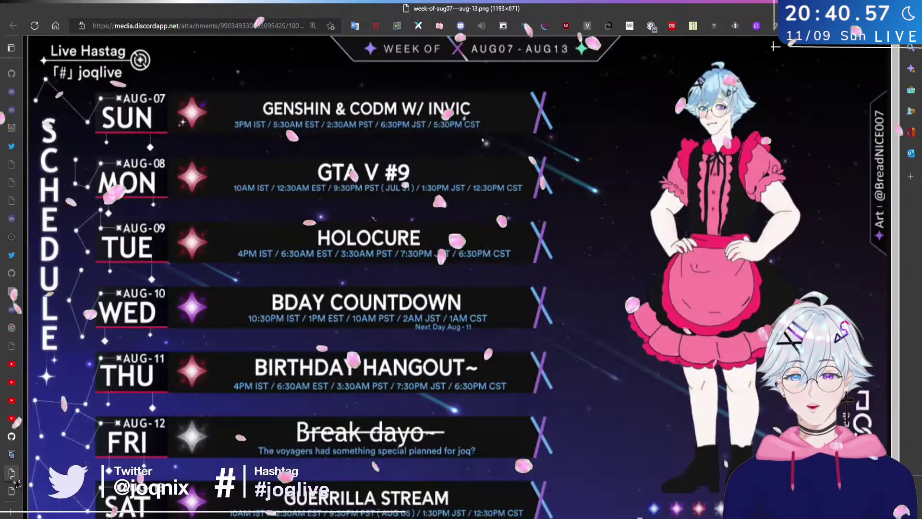
pyautogui.click(866, 8)
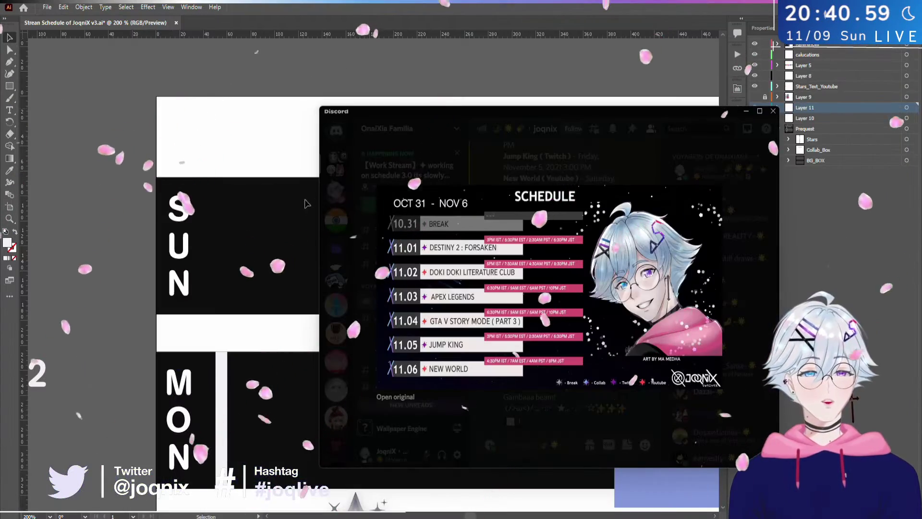
# - Bring the Illustrator artwork in front of Discord and zoom around the schedule's left side
pyautogui.scroll(-1, 307, 203)
pyautogui.click(264, 154)
pyautogui.scroll(-3, 445, 209)
pyautogui.scroll(-1, 445, 210)
pyautogui.moveTo(506, 260); pyautogui.dragTo(296, 247)
pyautogui.scroll(2, 193, 275)
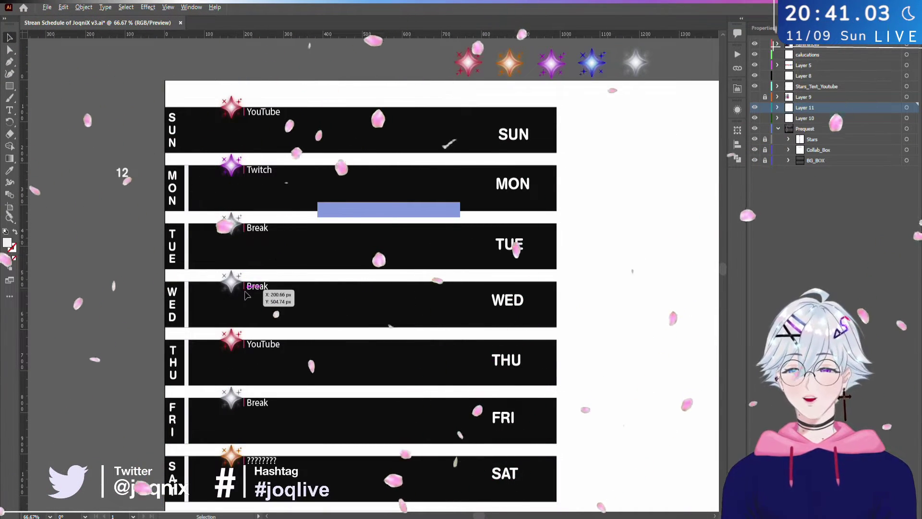
pyautogui.scroll(-2, 307, 250)
pyautogui.hscroll(-1, 307, 249)
pyautogui.scroll(4, 369, 257)
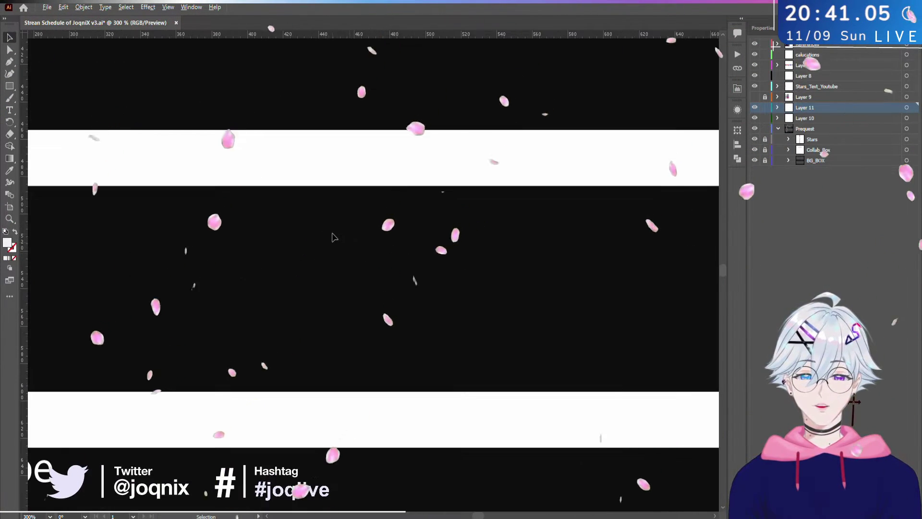
pyautogui.scroll(-2, 336, 233)
pyautogui.scroll(4, 336, 214)
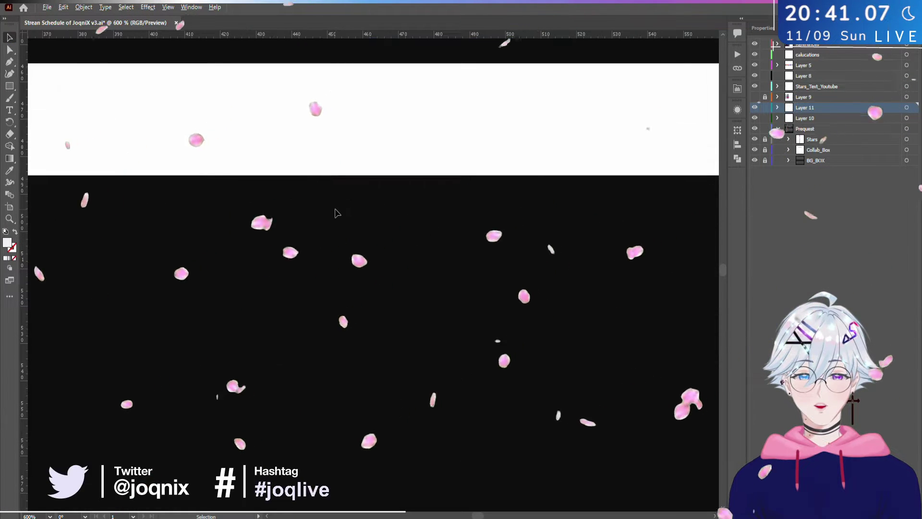
pyautogui.scroll(-4, 362, 284)
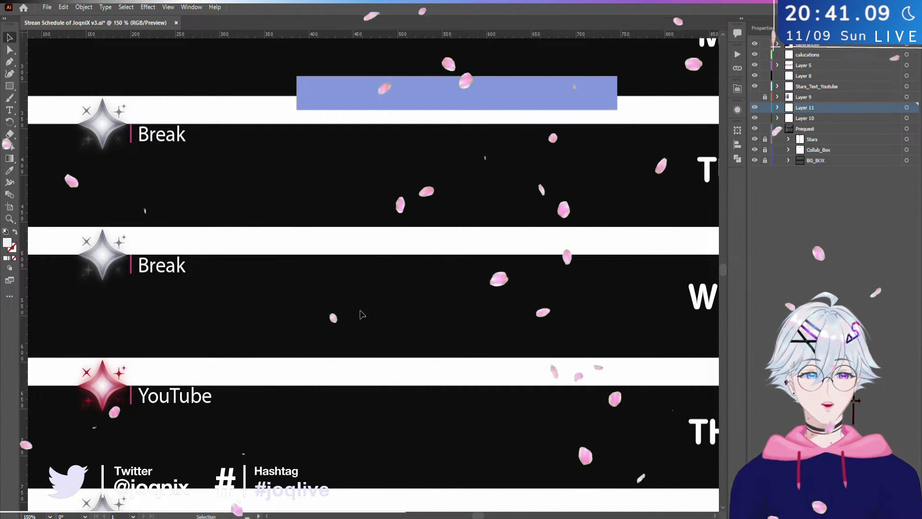
pyautogui.scroll(-2, 345, 302)
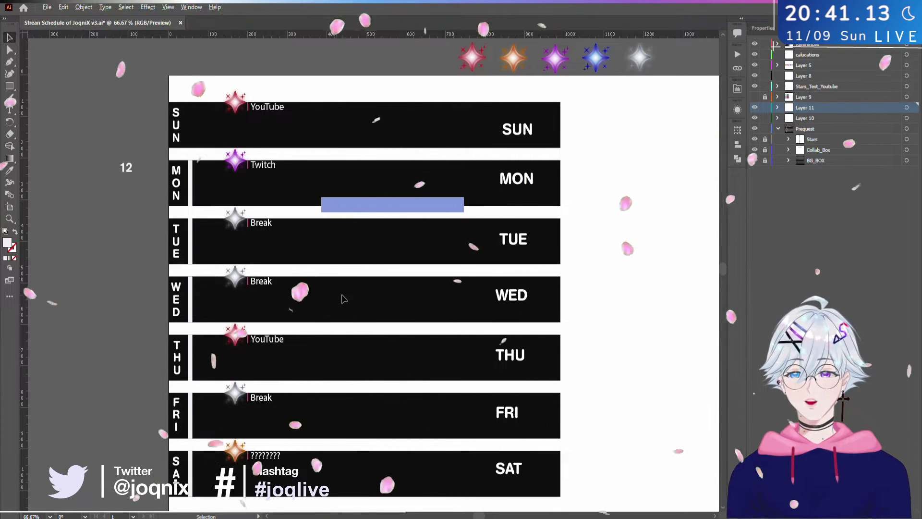
pyautogui.scroll(-3, 344, 299)
pyautogui.scroll(2, 344, 298)
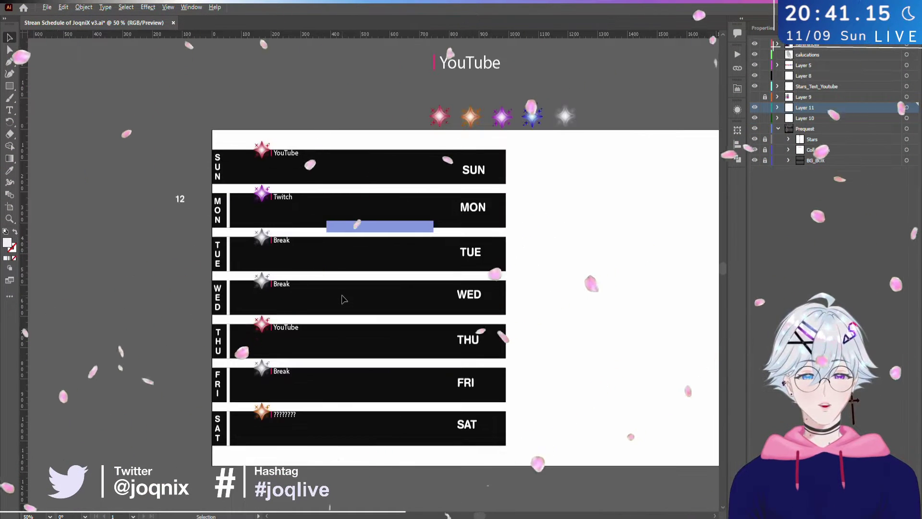
pyautogui.scroll(1, 344, 298)
pyautogui.scroll(-1, 344, 299)
pyautogui.scroll(2, 344, 298)
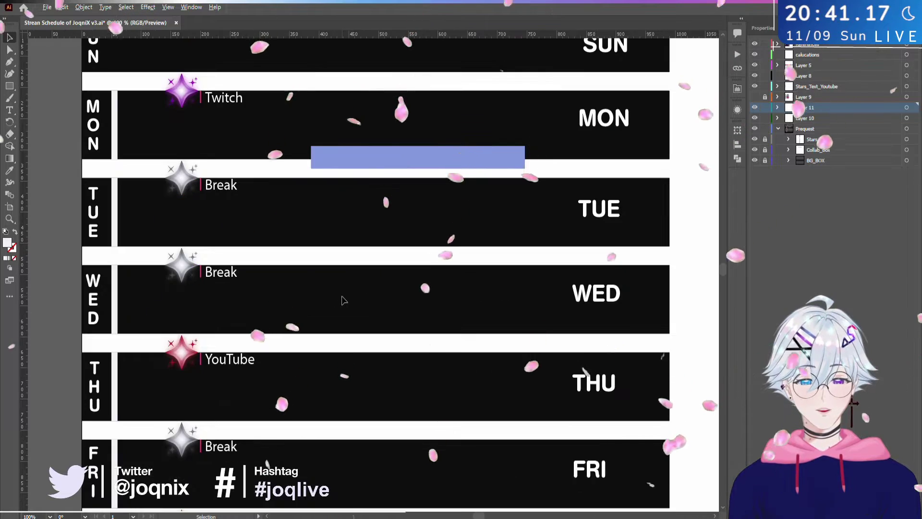
pyautogui.scroll(-2, 344, 299)
pyautogui.scroll(1, 343, 300)
# - Select the vertical SUN label and pan the view toward the SUN row
pyautogui.moveTo(182, 218); pyautogui.dragTo(203, 215)
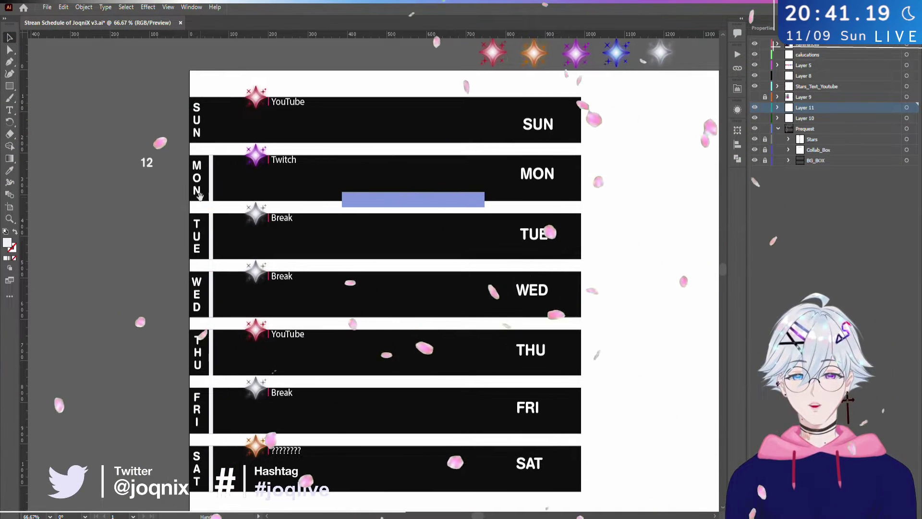
pyautogui.click(198, 123)
pyautogui.scroll(4, 198, 124)
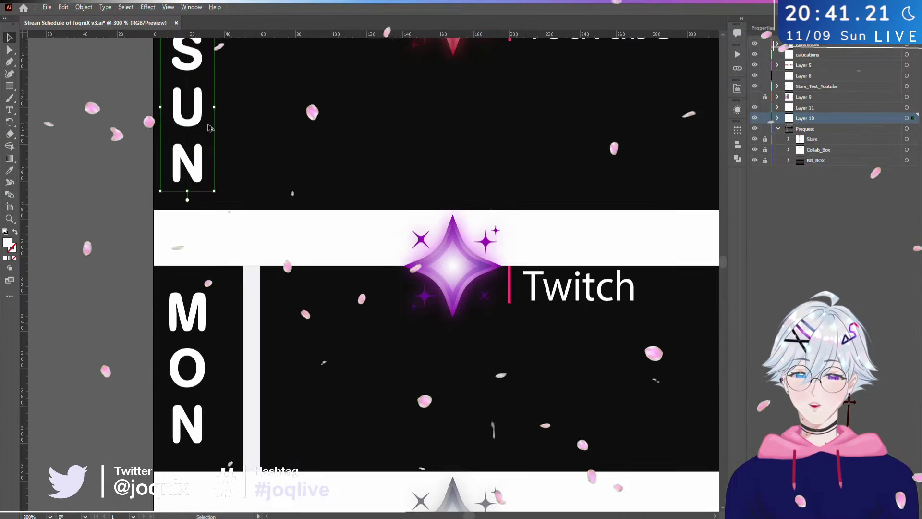
pyautogui.scroll(-4, 257, 127)
pyautogui.moveTo(394, 305); pyautogui.dragTo(352, 295)
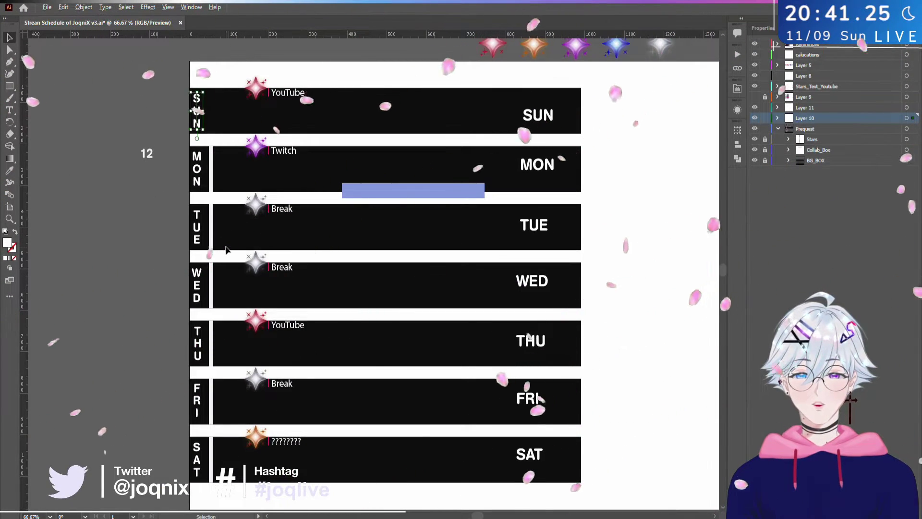
pyautogui.scroll(1, 227, 246)
pyautogui.moveTo(228, 246); pyautogui.dragTo(301, 365)
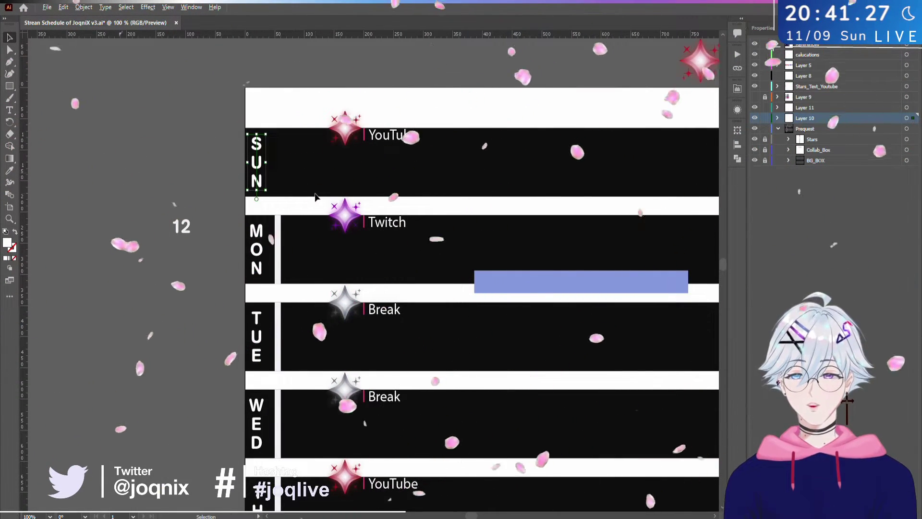
pyautogui.scroll(2, 313, 200)
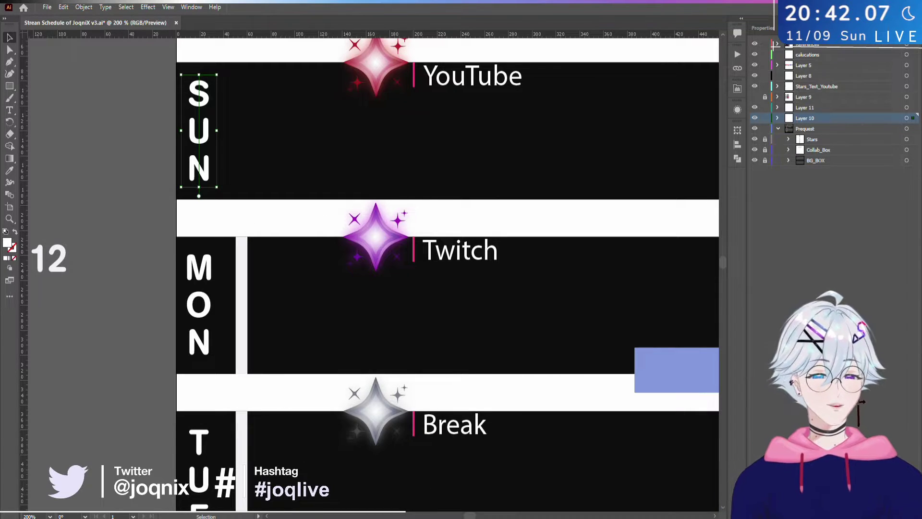
pyautogui.click(376, 516)
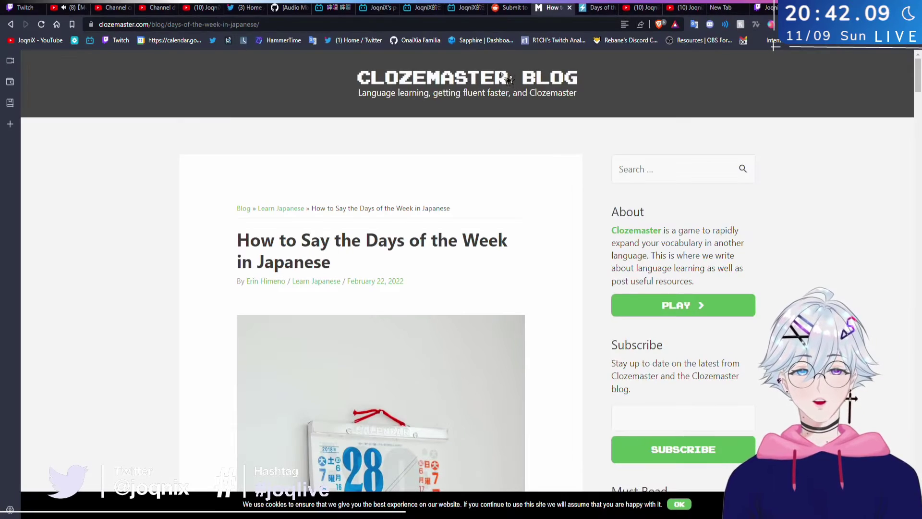
pyautogui.click(291, 7)
pyautogui.scroll(5, 391, 230)
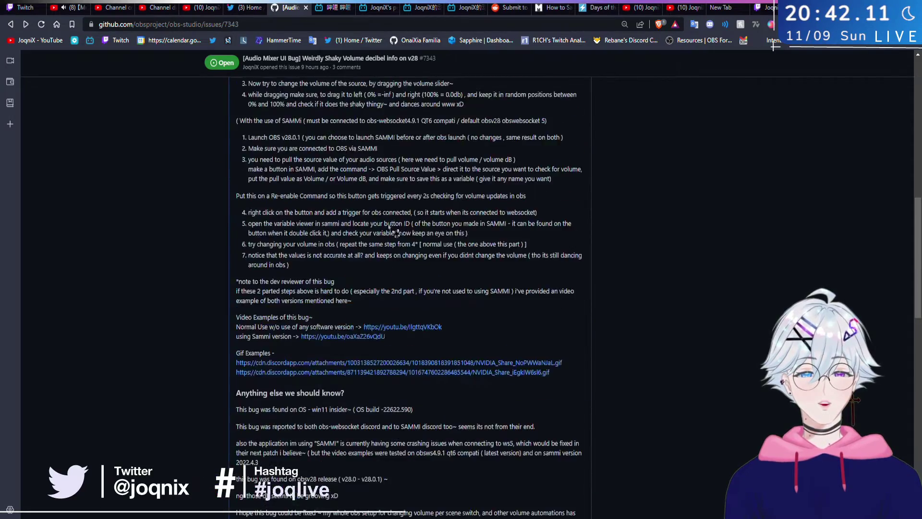
pyautogui.scroll(10, 392, 231)
pyautogui.scroll(-12, 392, 303)
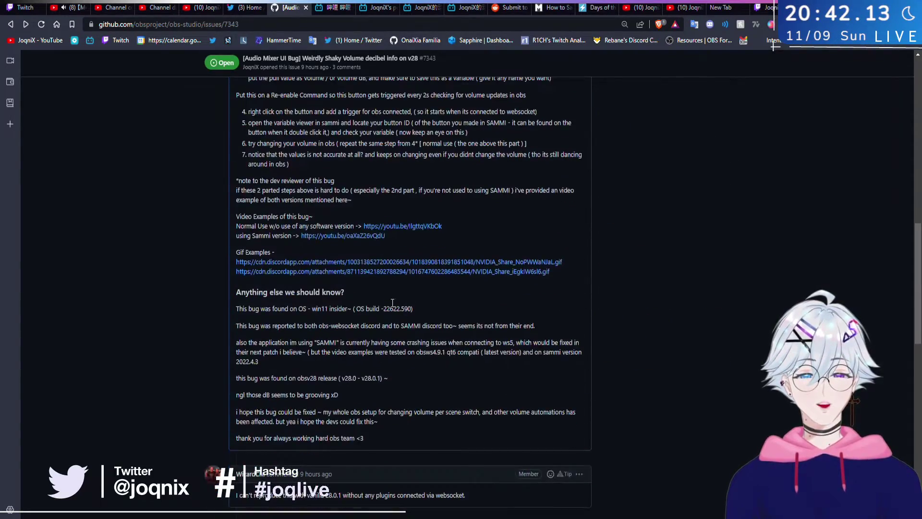
pyautogui.middleClick(425, 228)
pyautogui.middleClick(361, 235)
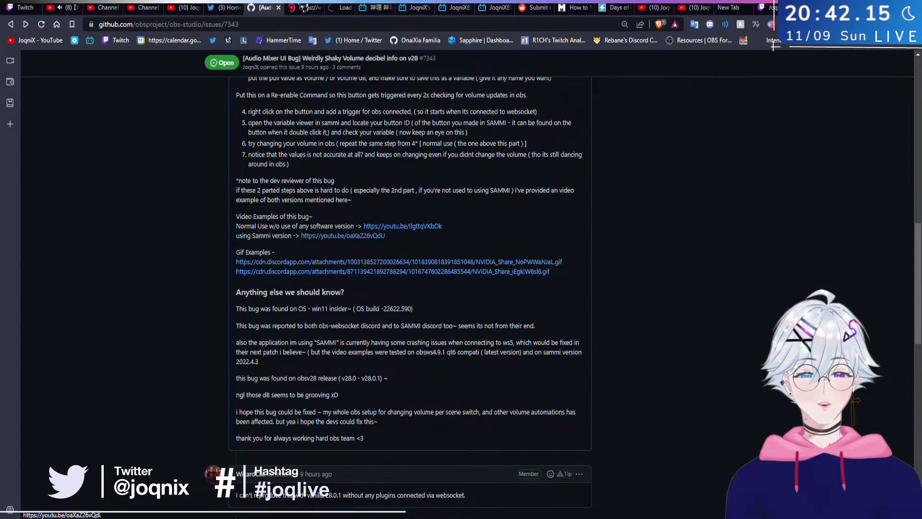
pyautogui.click(304, 7)
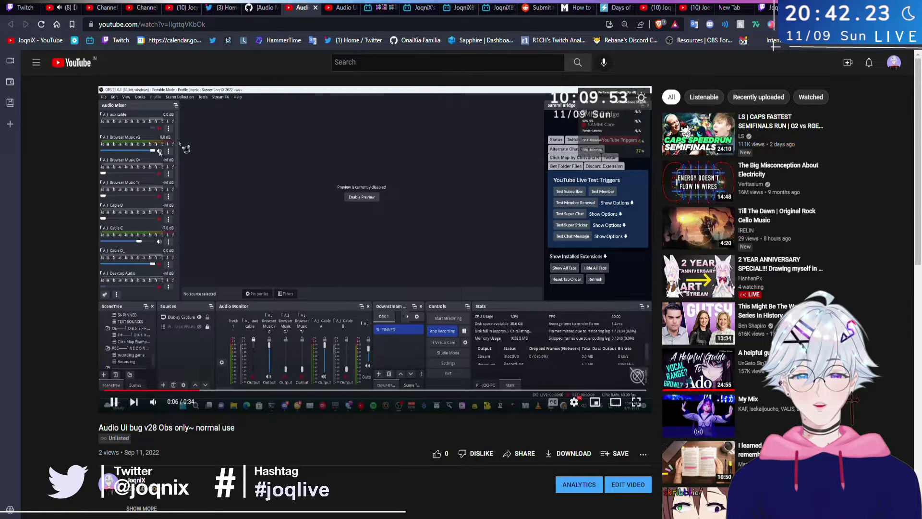
pyautogui.click(636, 402)
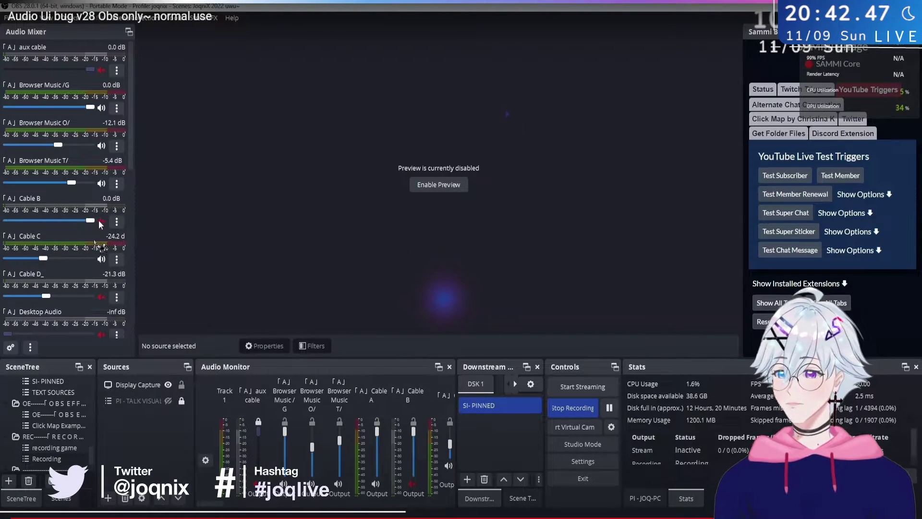
pyautogui.press('Escape')
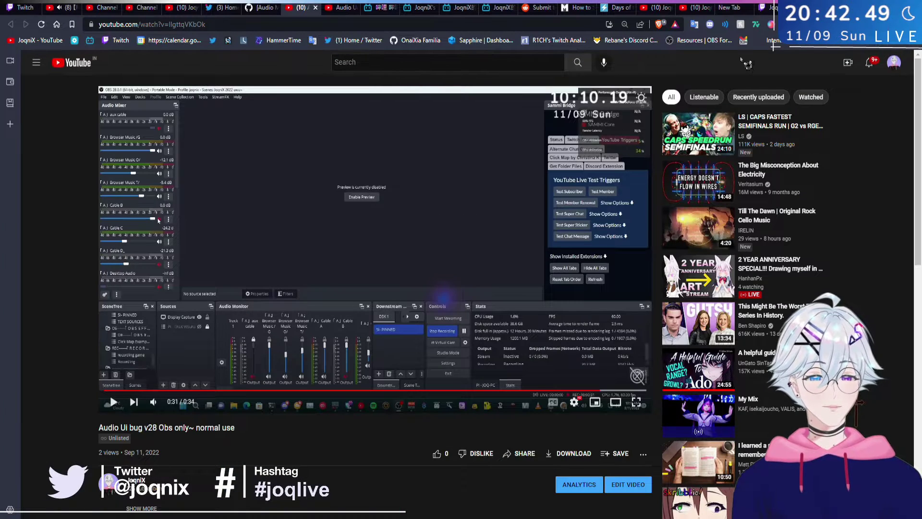
pyautogui.hotkey('alt', 'Tab')
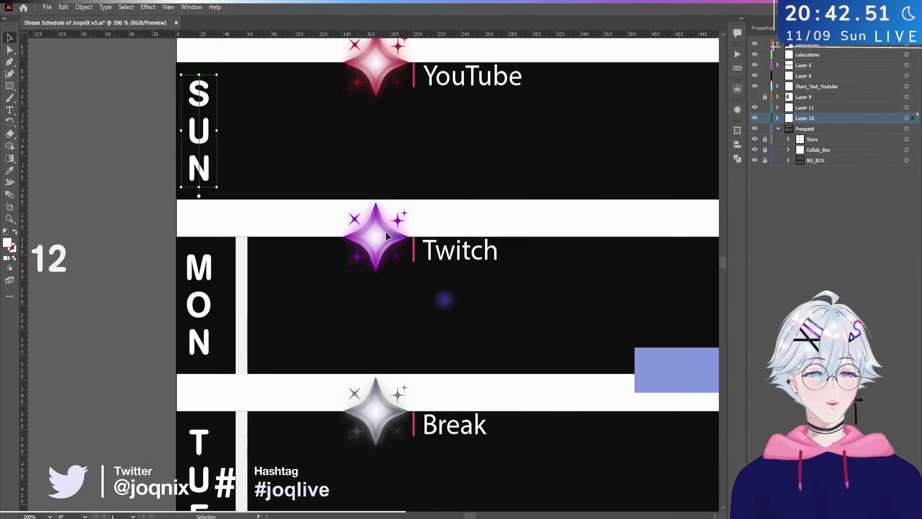
# - Copy the white divider bar from the MON row up into the SUN row
pyautogui.click(267, 138)
pyautogui.scroll(-2, 270, 137)
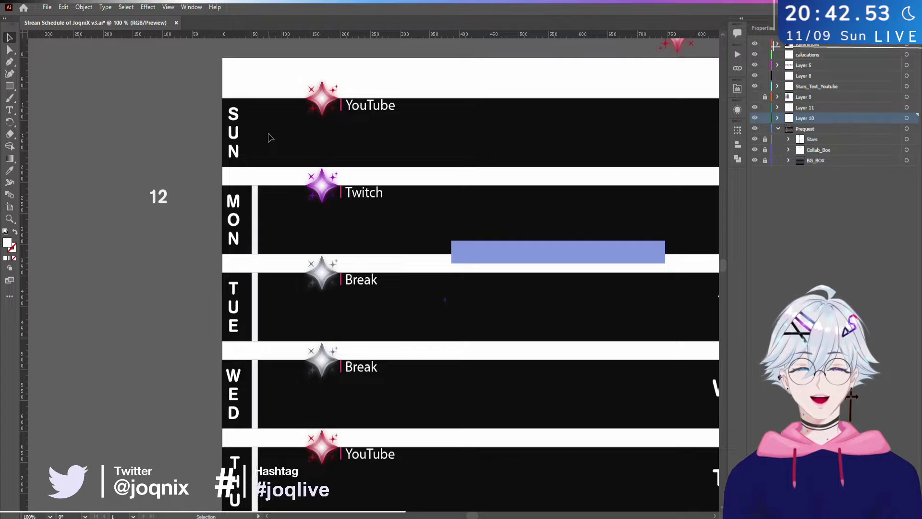
pyautogui.moveTo(270, 138); pyautogui.dragTo(148, 153)
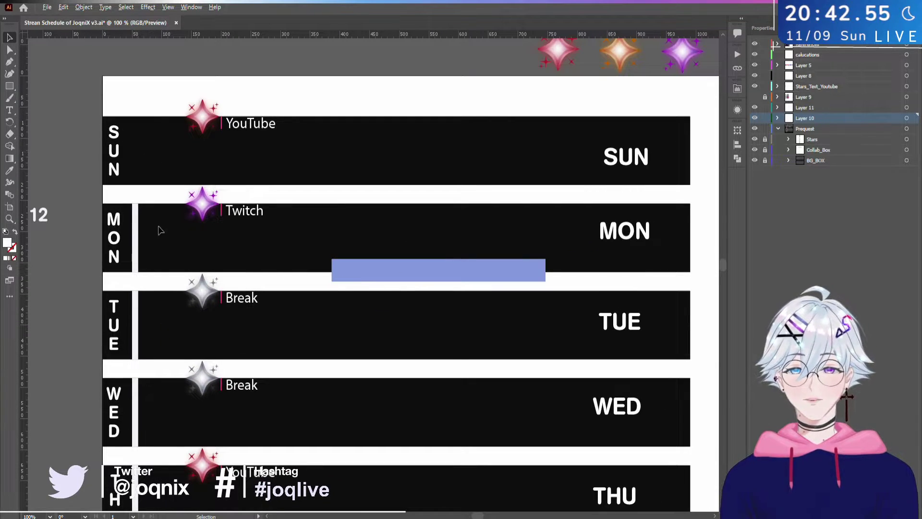
pyautogui.moveTo(136, 232); pyautogui.dragTo(319, 177)
# - Move the vertical SUN label to the right of the new white bar
pyautogui.scroll(3, 161, 157)
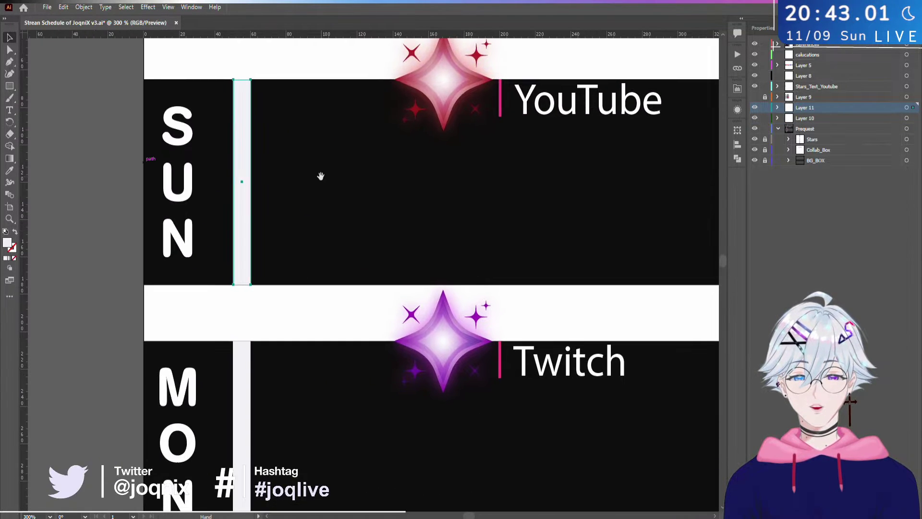
pyautogui.moveTo(188, 157); pyautogui.dragTo(334, 169)
pyautogui.scroll(-2, 201, 153)
pyautogui.scroll(3, 201, 156)
# - Move the copied white bar to the SUN row's left edge, undoing a misplaced shift
pyautogui.doubleClick(261, 171)
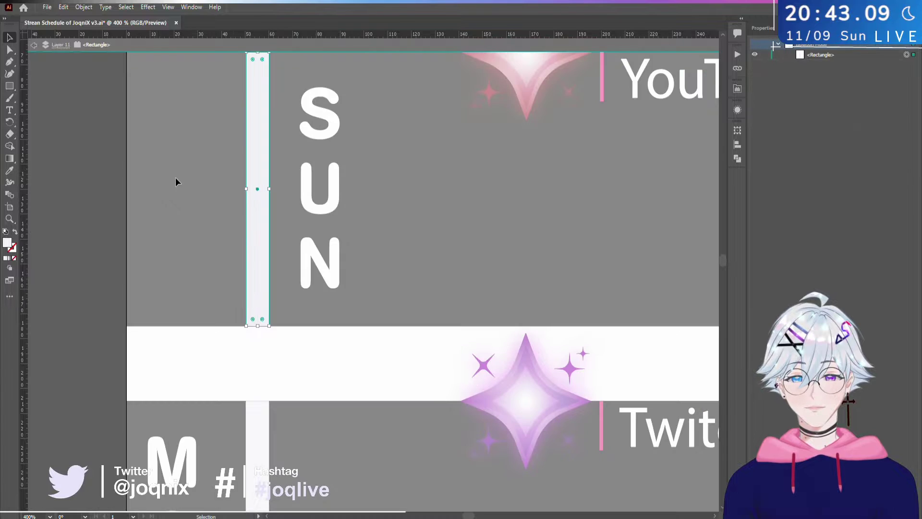
pyautogui.doubleClick(230, 177)
pyautogui.moveTo(253, 168); pyautogui.dragTo(146, 194)
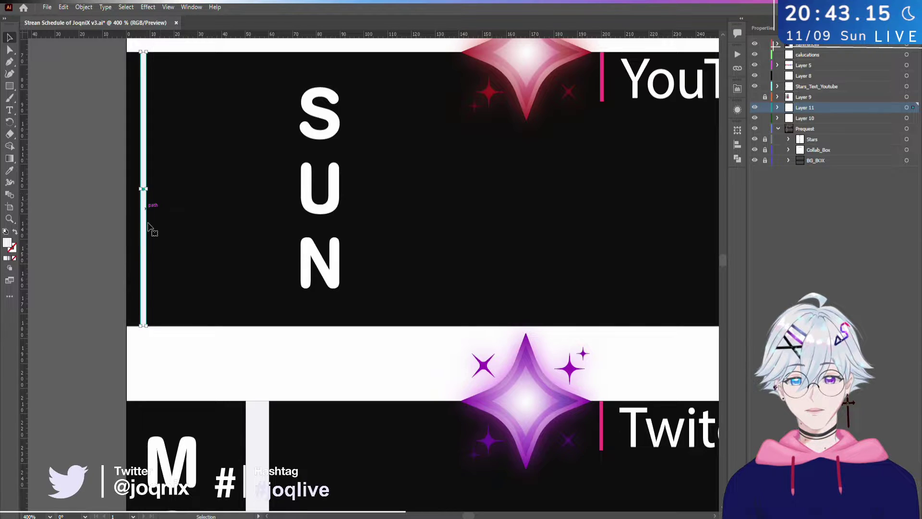
pyautogui.moveTo(143, 231); pyautogui.dragTo(141, 189)
pyautogui.moveTo(197, 129); pyautogui.dragTo(235, 333)
pyautogui.moveTo(180, 301); pyautogui.dragTo(228, 289)
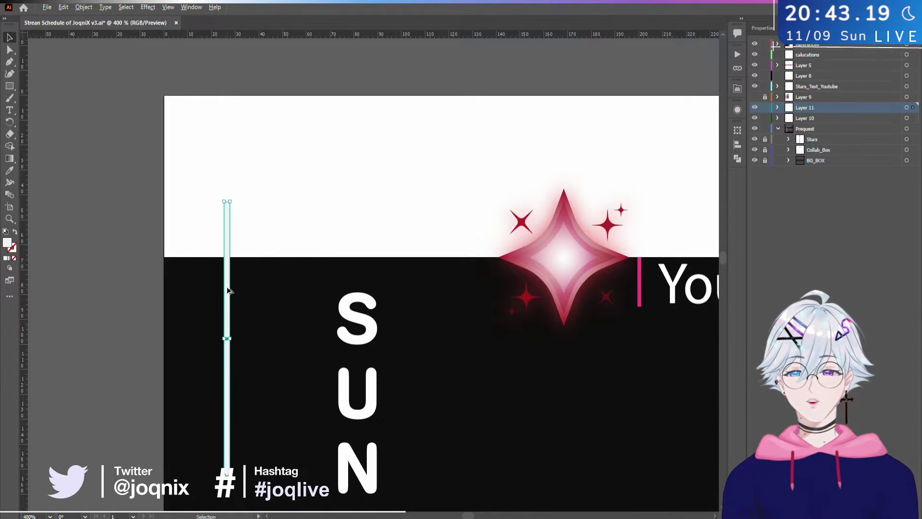
pyautogui.scroll(-1, 229, 289)
pyautogui.moveTo(255, 318); pyautogui.dragTo(228, 257)
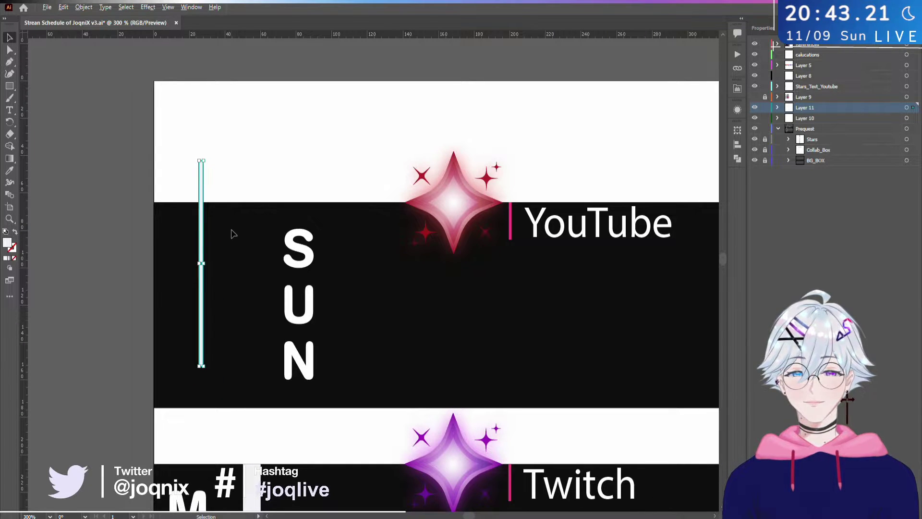
pyautogui.hotkey('ctrl', 'z')
pyautogui.hotkey('ctrl', 'z')
pyautogui.hotkey('ctrl', 'z')
pyautogui.hotkey('ctrl', 'z')
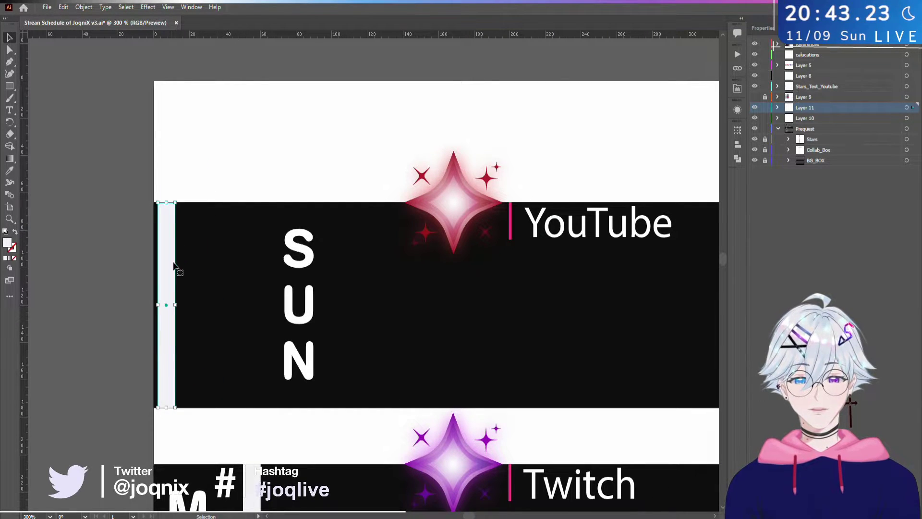
# - Raise and shorten the white bar into a short segment near the SUN bar's top
pyautogui.moveTo(174, 303); pyautogui.dragTo(167, 227)
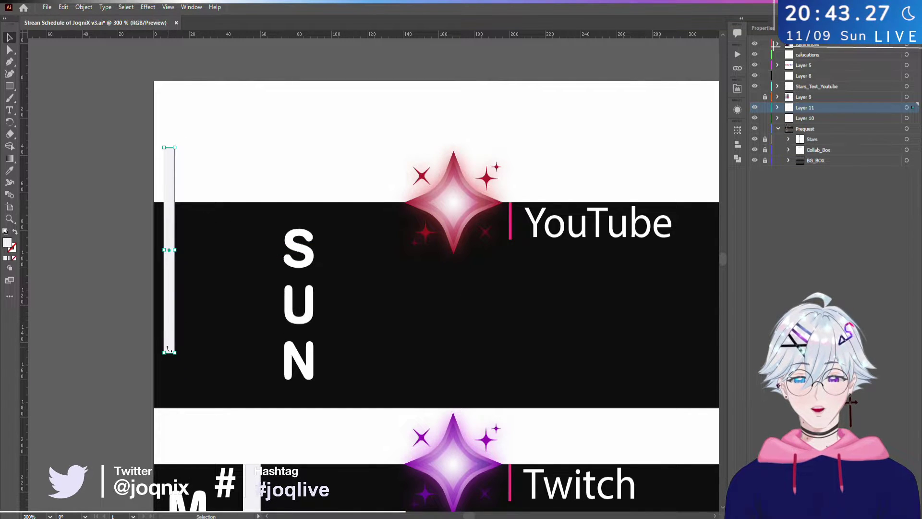
pyautogui.scroll(4, 169, 355)
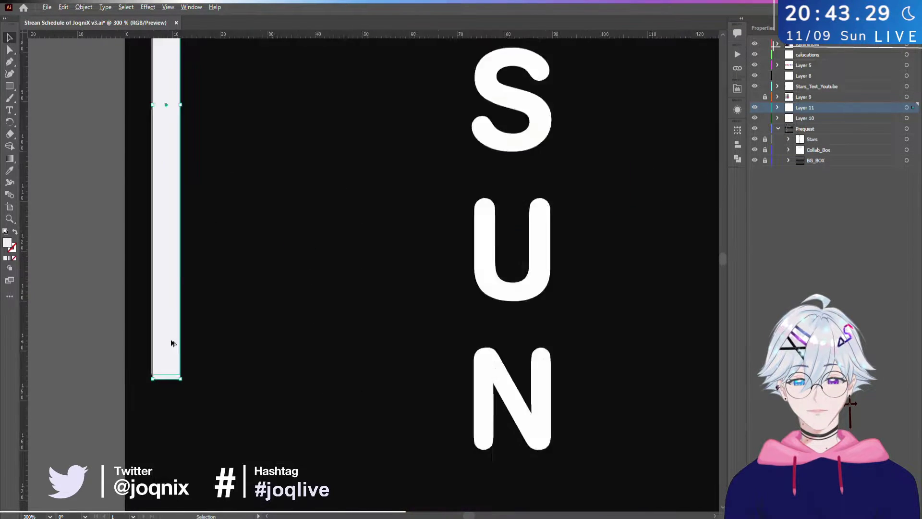
pyautogui.moveTo(184, 387); pyautogui.dragTo(180, 304)
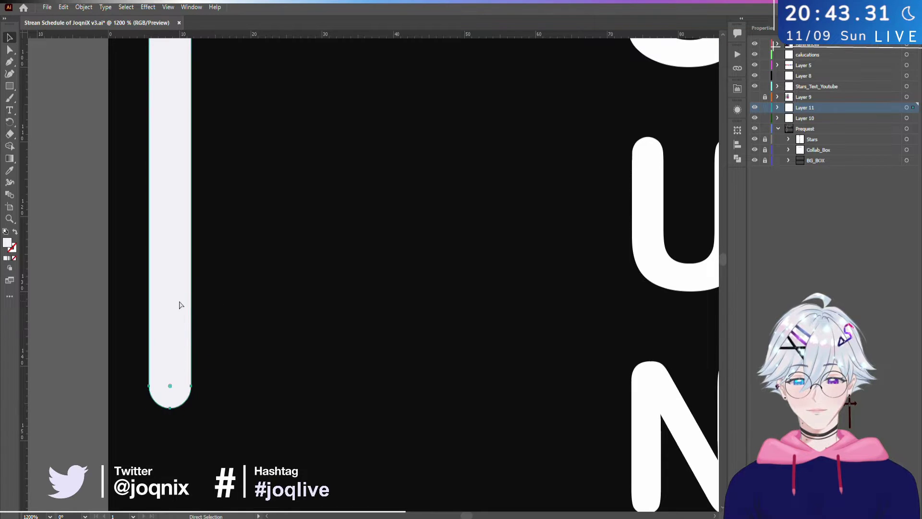
pyautogui.scroll(-3, 217, 337)
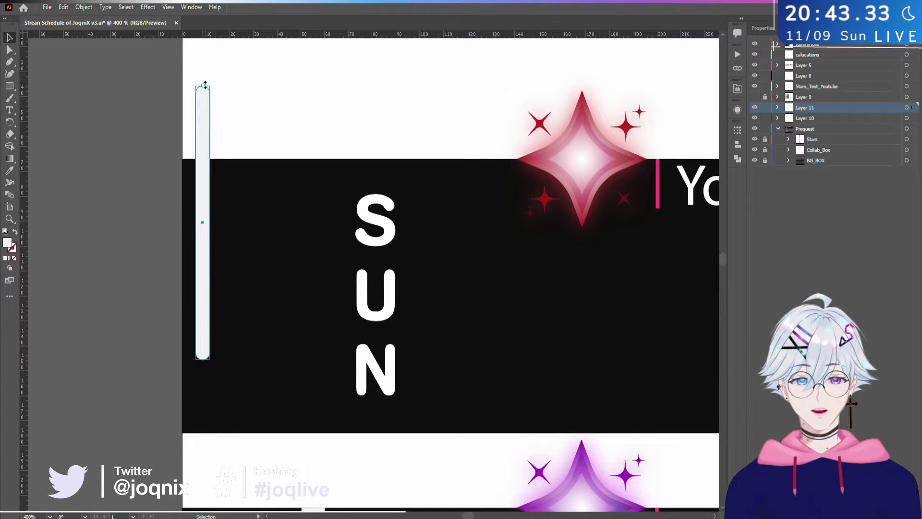
pyautogui.moveTo(205, 84); pyautogui.dragTo(217, 138)
pyautogui.moveTo(206, 304); pyautogui.dragTo(204, 182)
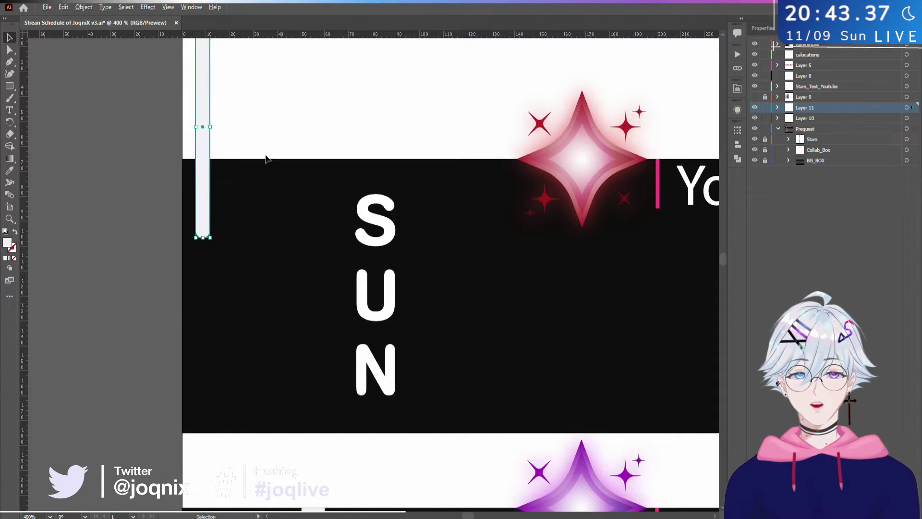
pyautogui.scroll(3, 265, 159)
pyautogui.moveTo(206, 120); pyautogui.dragTo(301, 319)
pyautogui.scroll(-3, 282, 270)
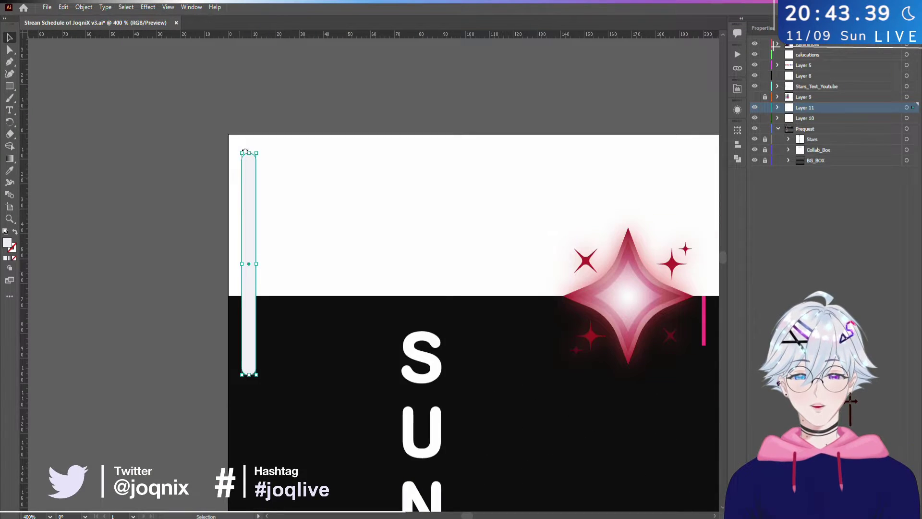
pyautogui.moveTo(255, 152); pyautogui.dragTo(255, 295)
pyautogui.scroll(5, 255, 329)
pyautogui.scroll(-1, 300, 282)
# - Reset the bar's corner radius to 0 and nudge it slightly left
pyautogui.moveTo(267, 195); pyautogui.dragTo(308, 152)
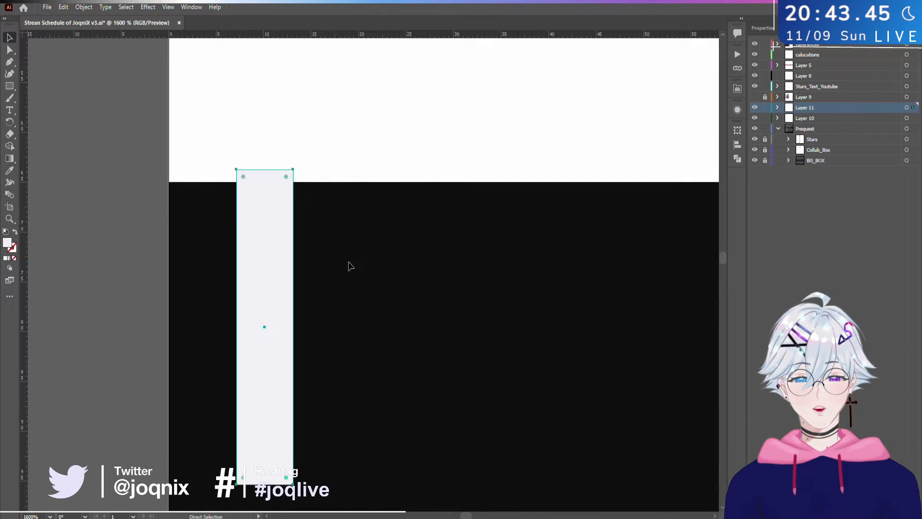
pyautogui.press('v')
pyautogui.scroll(-5, 350, 264)
pyautogui.moveTo(330, 303); pyautogui.dragTo(325, 305)
pyautogui.scroll(-6, 273, 303)
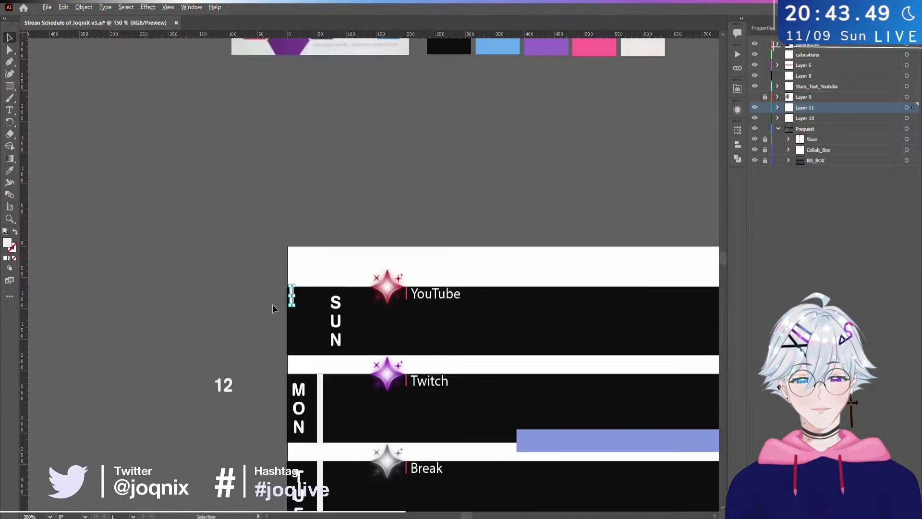
# - Pan over to the reference schedule designs and back to the SUN row
pyautogui.moveTo(85, 242); pyautogui.dragTo(430, 239)
pyautogui.scroll(7, 269, 201)
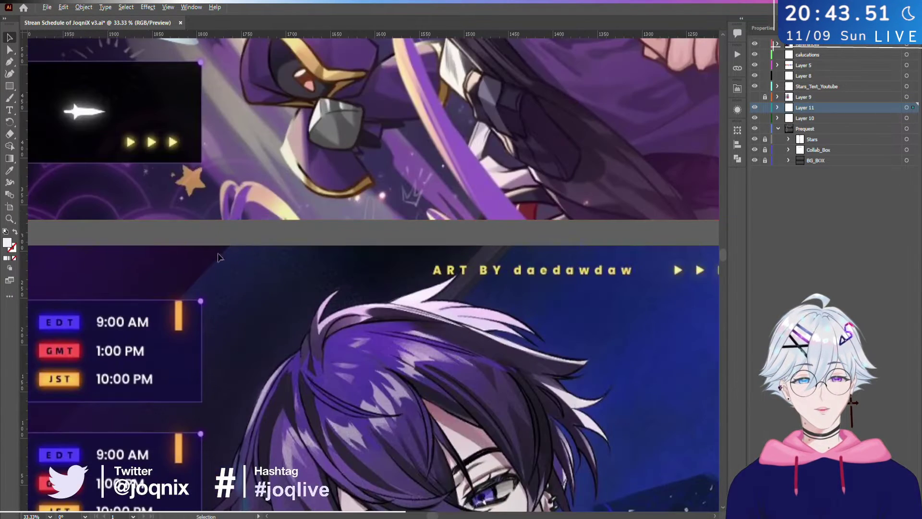
pyautogui.scroll(-7, 199, 315)
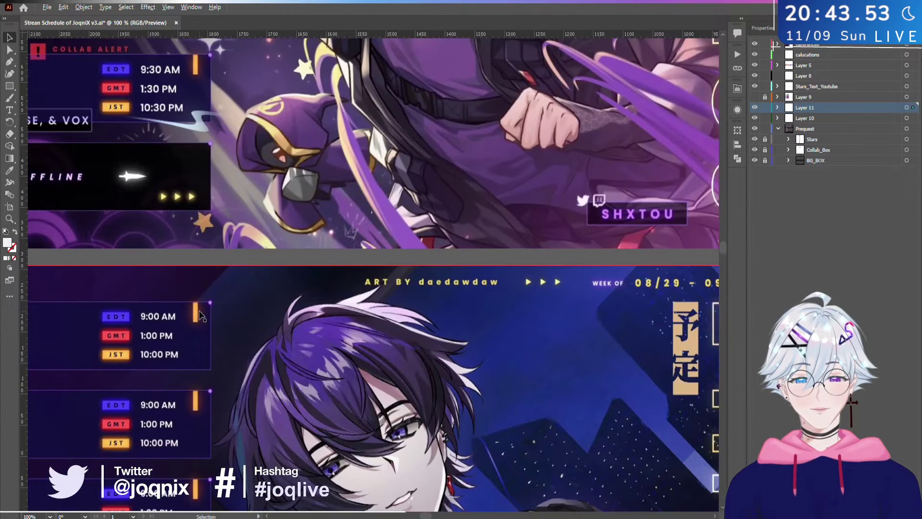
pyautogui.moveTo(717, 360); pyautogui.dragTo(285, 266)
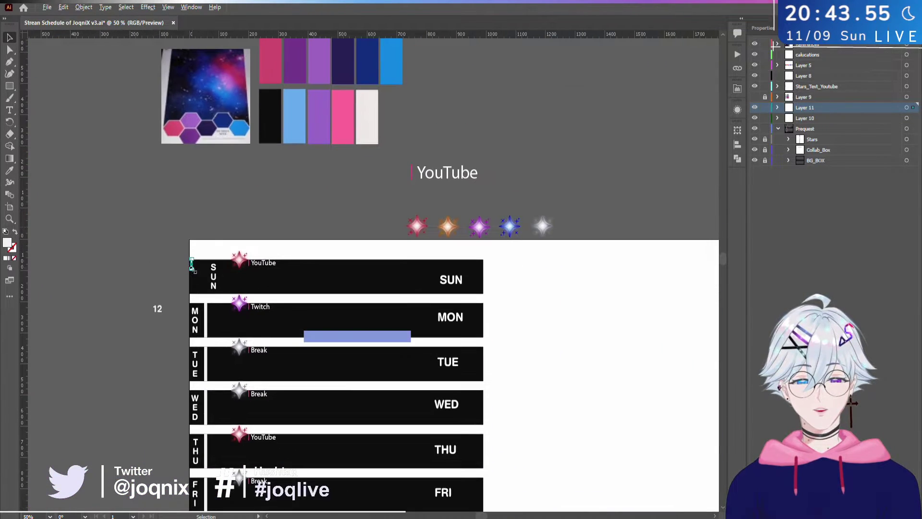
pyautogui.scroll(7, 284, 266)
pyautogui.scroll(4, 252, 298)
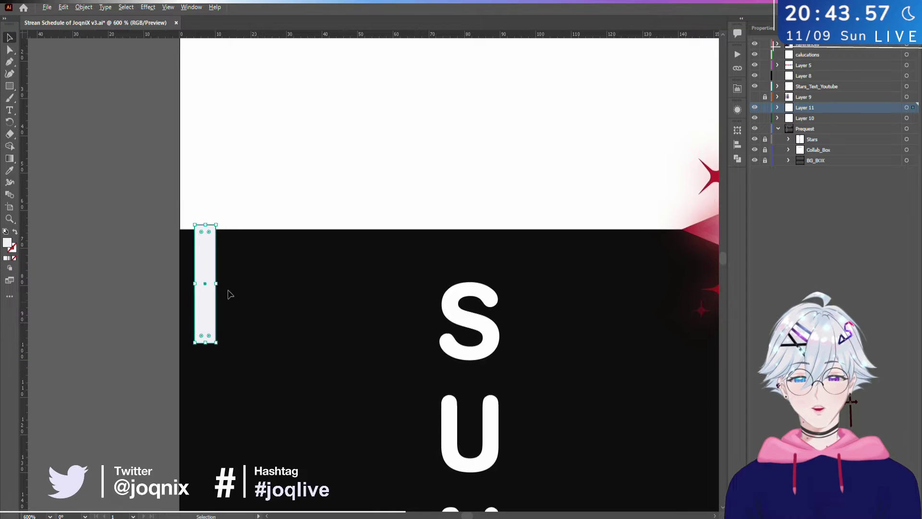
# - Nudge the white bar until its top sits flush with the black SUN bar's top edge
pyautogui.moveTo(251, 279); pyautogui.dragTo(242, 246)
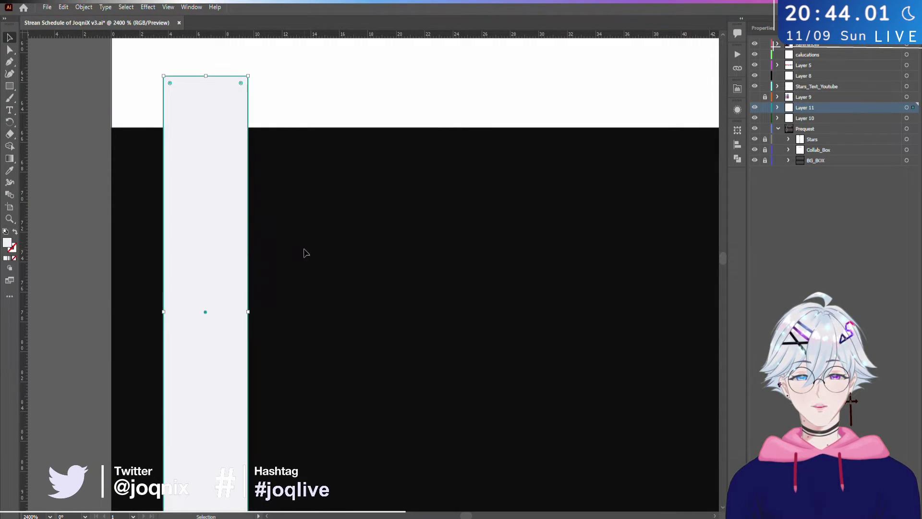
pyautogui.moveTo(224, 214); pyautogui.dragTo(220, 257)
pyautogui.scroll(-1, 240, 207)
pyautogui.scroll(1, 250, 210)
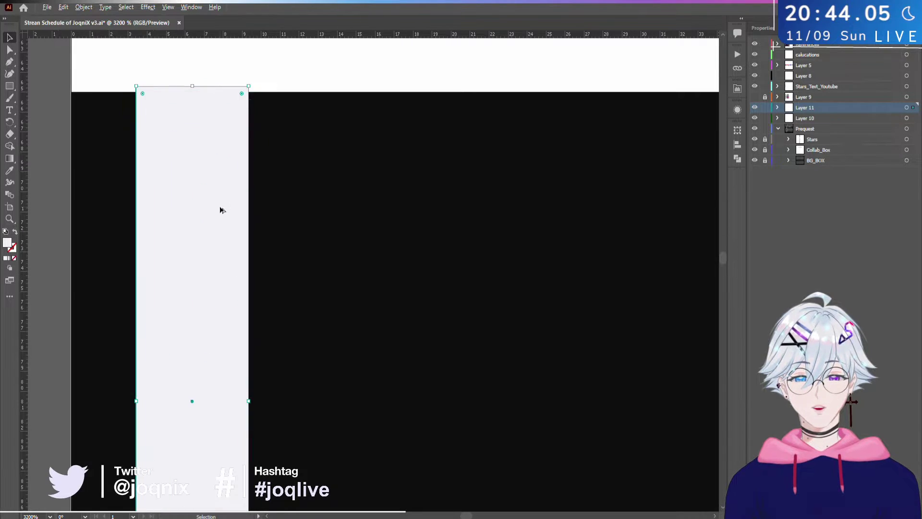
pyautogui.moveTo(221, 207); pyautogui.dragTo(221, 199)
pyautogui.click(349, 205)
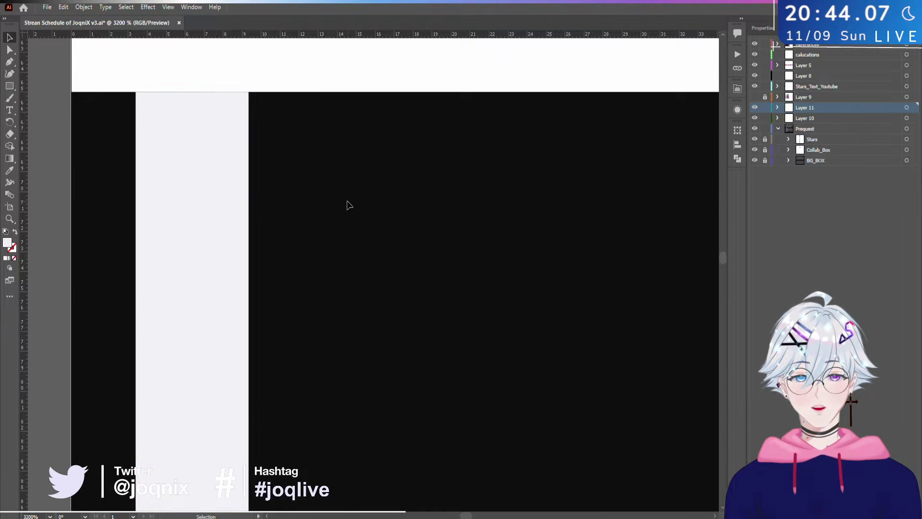
pyautogui.scroll(-4, 347, 204)
pyautogui.scroll(3, 346, 204)
pyautogui.scroll(-2, 347, 205)
pyautogui.scroll(-3, 347, 204)
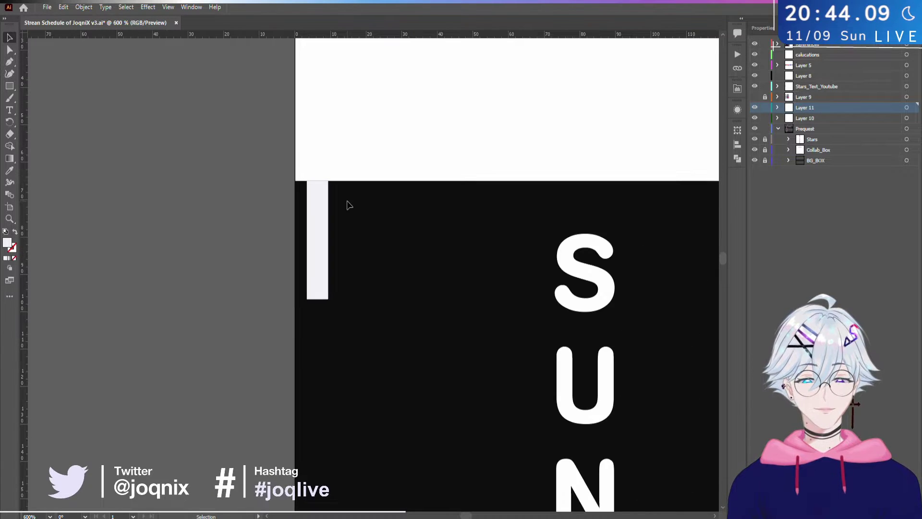
pyautogui.scroll(3, 347, 204)
# - Place a copy of the white bar to the right and test fully rounding the left bar's ends, then undo
pyautogui.click(283, 249)
pyautogui.moveTo(282, 249); pyautogui.dragTo(452, 279)
pyautogui.press('a')
pyautogui.click(294, 395)
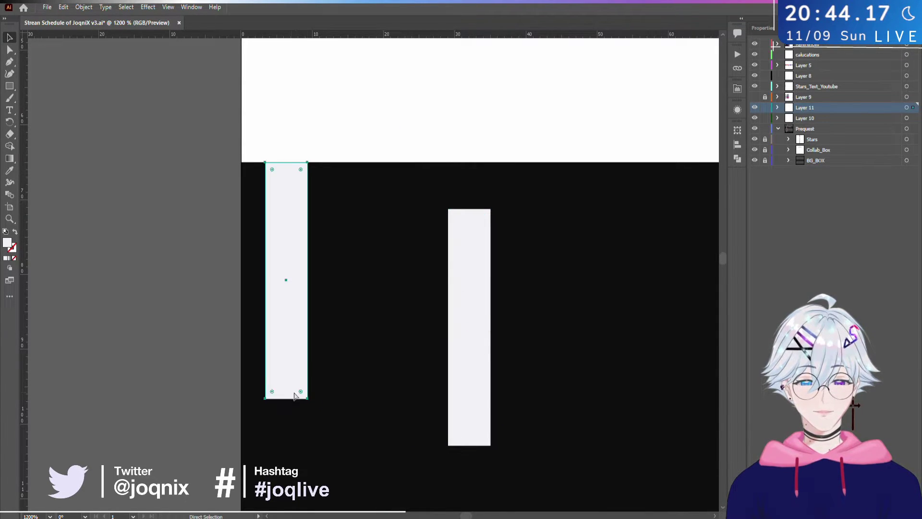
pyautogui.moveTo(301, 392); pyautogui.dragTo(295, 237)
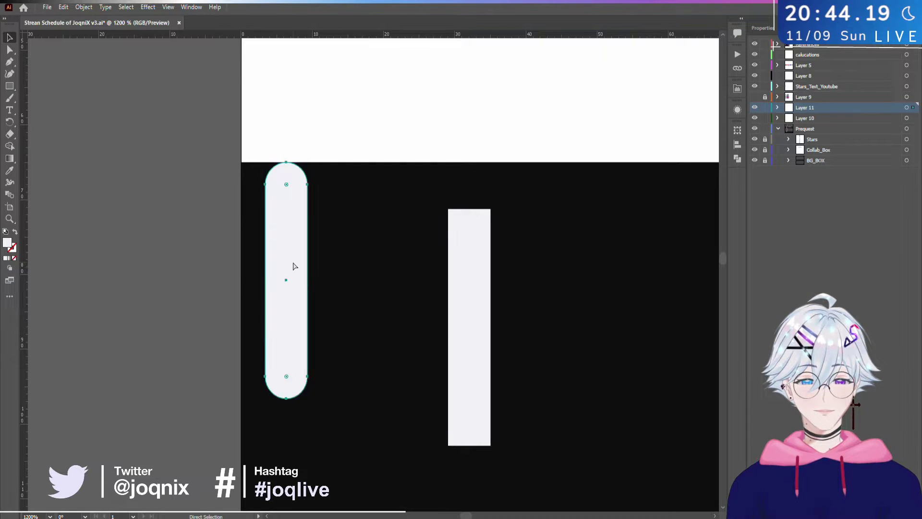
pyautogui.hotkey('ctrl', 'z')
# - Try rounding only the left bar's bottom corners, then undo it
pyautogui.press('a')
pyautogui.moveTo(335, 386); pyautogui.dragTo(270, 393)
pyautogui.press('a')
pyautogui.moveTo(345, 358); pyautogui.dragTo(288, 331)
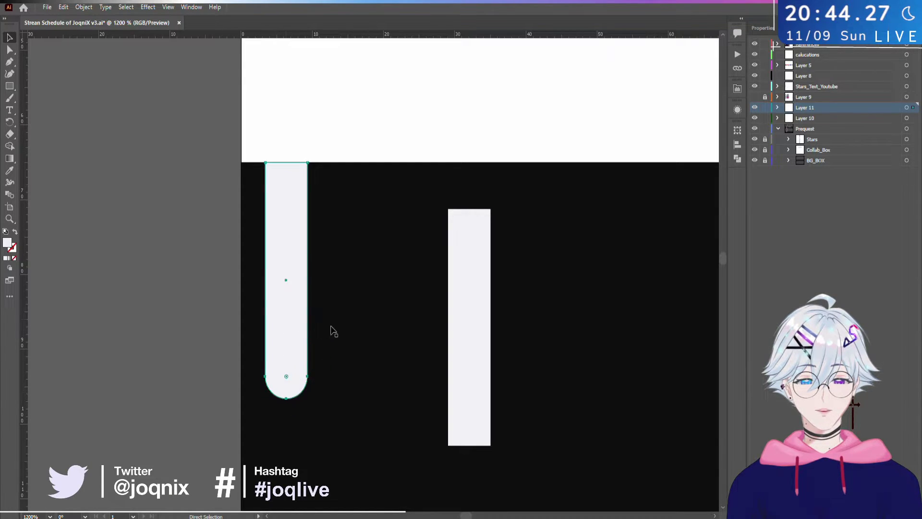
pyautogui.press('v')
pyautogui.click(347, 330)
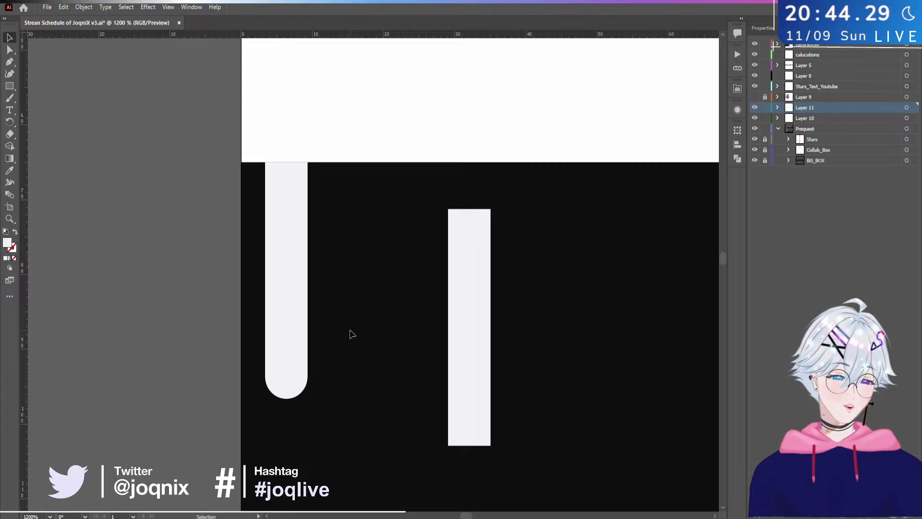
pyautogui.hotkey('ctrl', 'z')
# - Narrow the left bar, round it into a pill, move it up, then square its corners again
pyautogui.press('a')
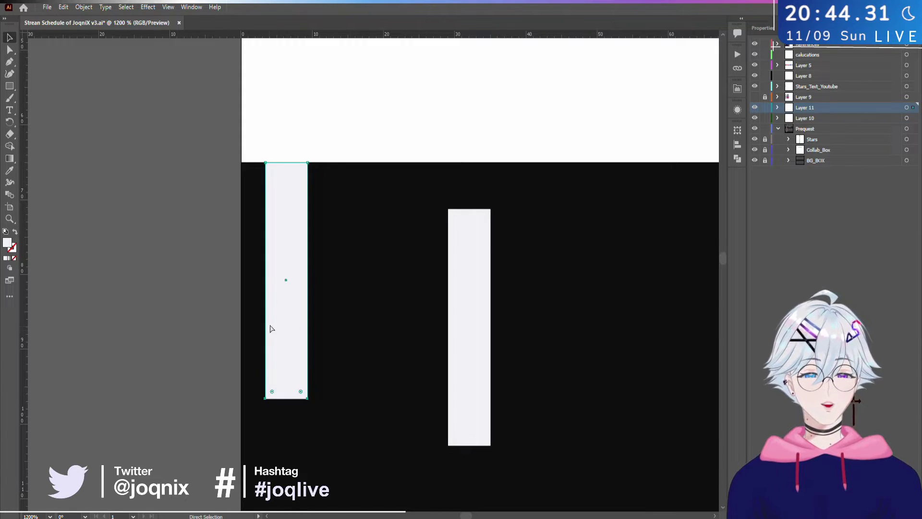
pyautogui.moveTo(306, 282); pyautogui.dragTo(298, 282)
pyautogui.press('a')
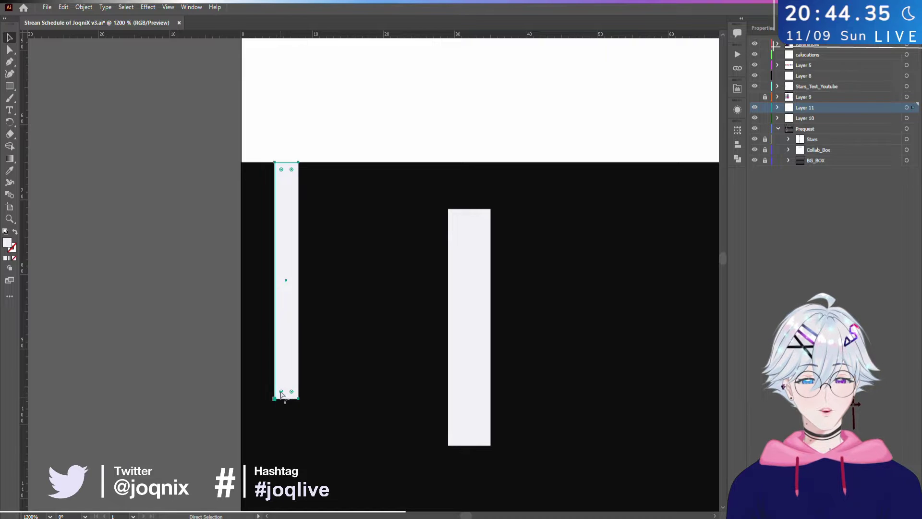
pyautogui.moveTo(281, 394); pyautogui.dragTo(325, 319)
pyautogui.press('v')
pyautogui.click(325, 320)
pyautogui.moveTo(284, 263); pyautogui.dragTo(283, 239)
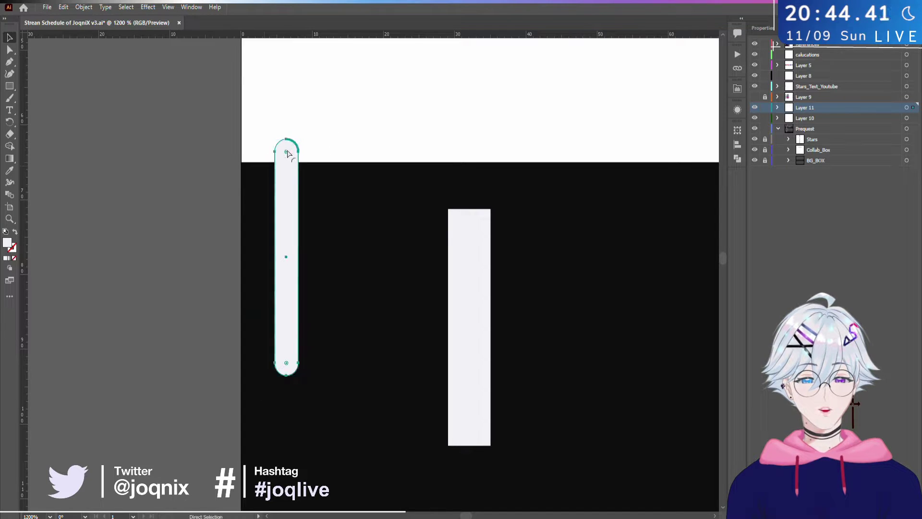
pyautogui.moveTo(287, 153); pyautogui.dragTo(323, 132)
pyautogui.press('v')
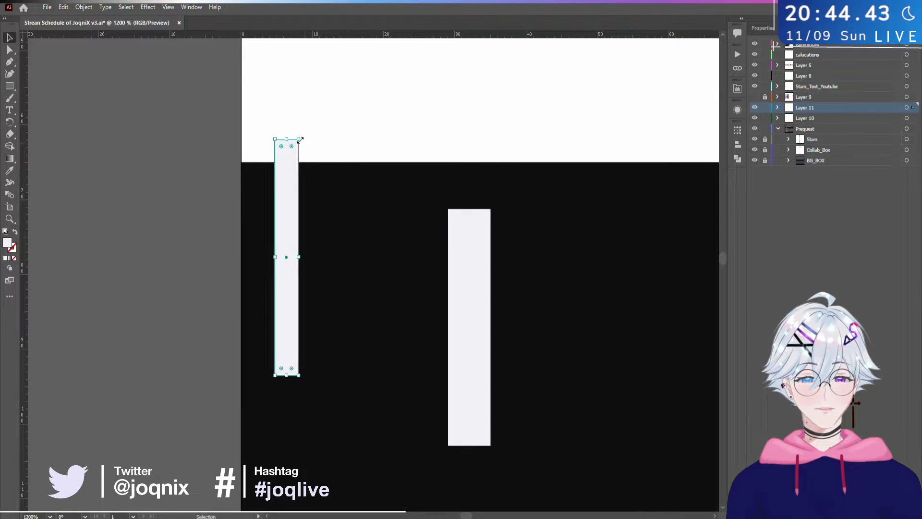
# - Round the bar's top-right corner, shift and stretch it, then undo those changes
pyautogui.scroll(5, 300, 139)
pyautogui.press('a')
pyautogui.moveTo(325, 177); pyautogui.dragTo(297, 241)
pyautogui.moveTo(308, 210); pyautogui.dragTo(300, 323)
pyautogui.press('v')
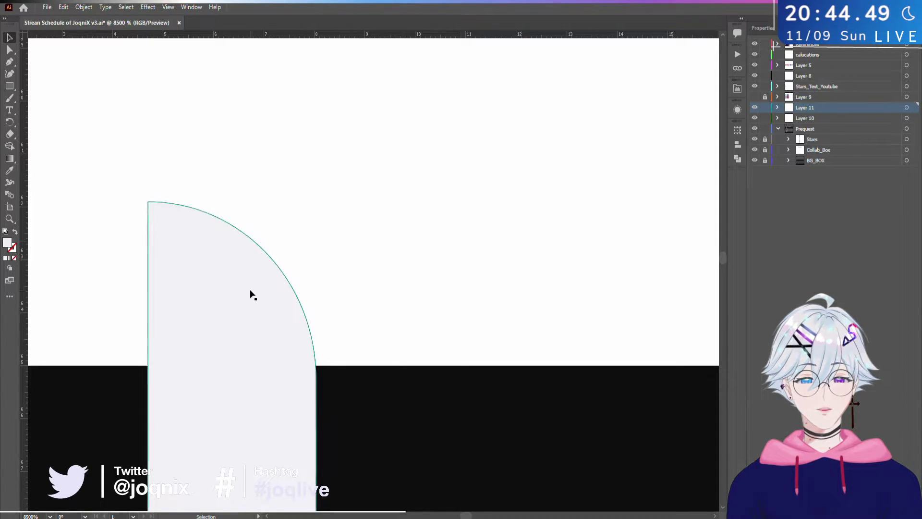
pyautogui.scroll(-5, 390, 321)
pyautogui.scroll(-5, 399, 322)
pyautogui.hscroll(5, 399, 322)
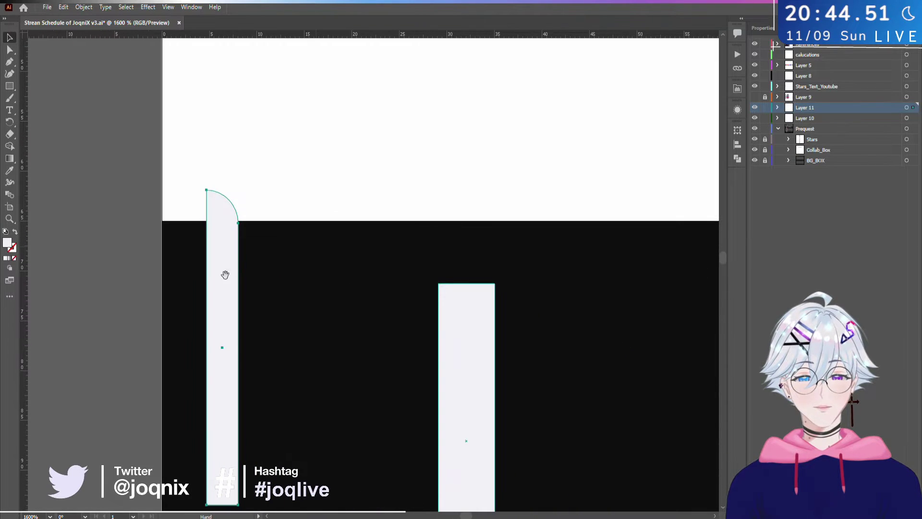
pyautogui.moveTo(217, 286); pyautogui.dragTo(171, 315)
pyautogui.moveTo(306, 364); pyautogui.dragTo(316, 113)
pyautogui.scroll(-5, 279, 282)
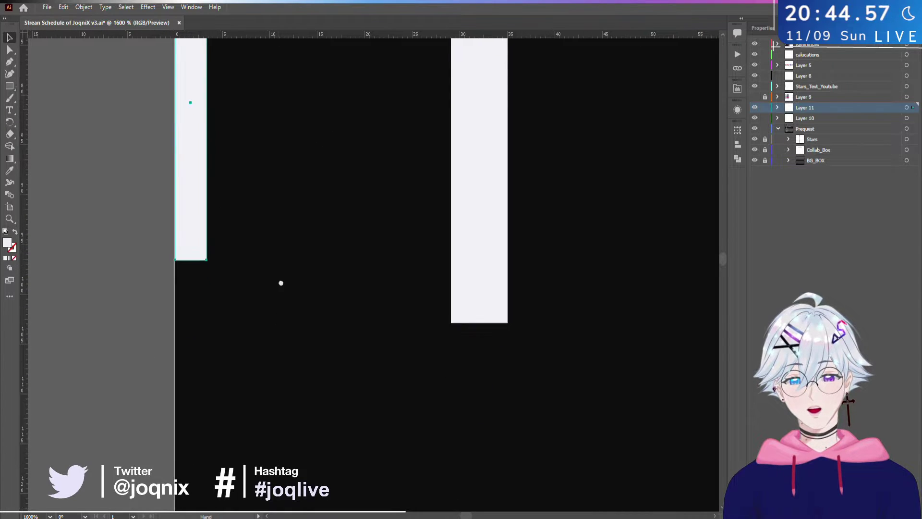
pyautogui.moveTo(233, 224); pyautogui.dragTo(238, 422)
pyautogui.hotkey('ctrl', 'z')
pyautogui.hotkey('ctrl', 'z')
pyautogui.hotkey('ctrl', 'z')
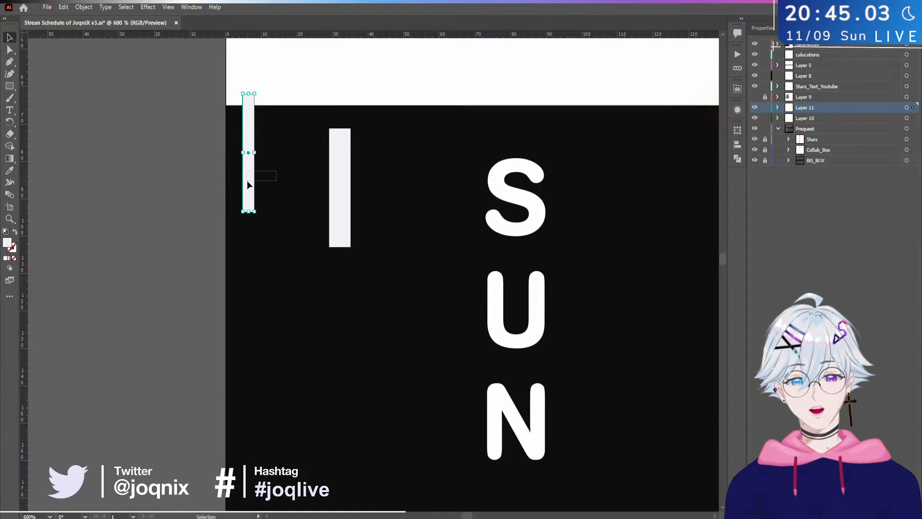
# - Move the thin white bar flush to the SUN bar's left edge
pyautogui.scroll(3, 280, 190)
pyautogui.moveTo(272, 121); pyautogui.dragTo(350, 265)
pyautogui.moveTo(264, 296); pyautogui.dragTo(232, 319)
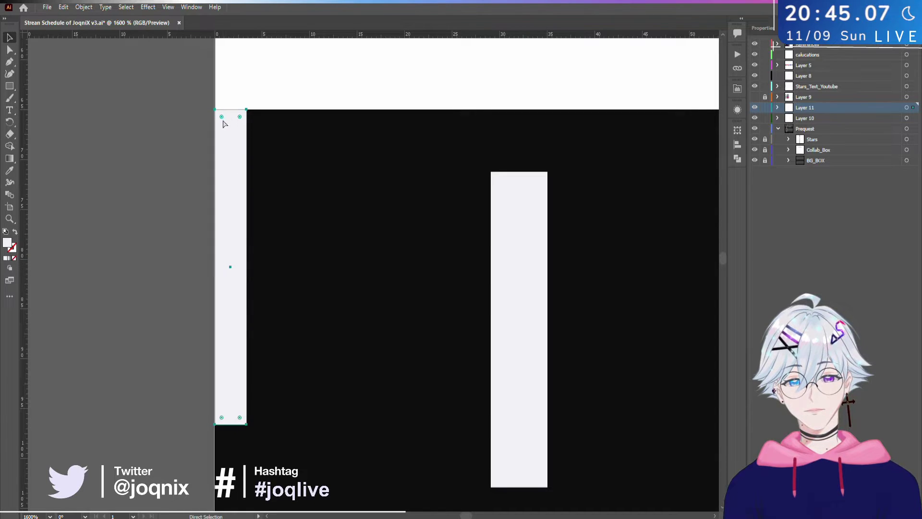
pyautogui.moveTo(222, 116); pyautogui.dragTo(252, 159)
pyautogui.hotkey('ctrl', 'z')
pyautogui.click(284, 146)
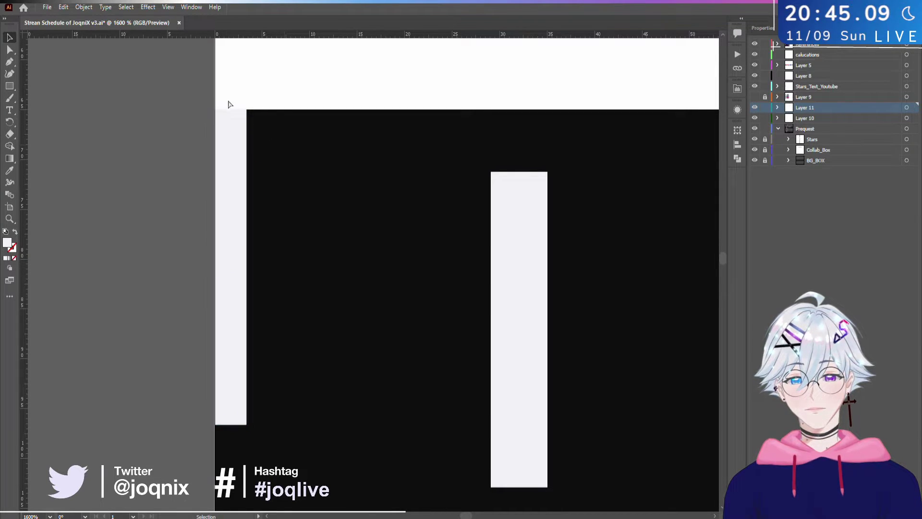
# - Round the thin white bar's two left corners
pyautogui.click(231, 384)
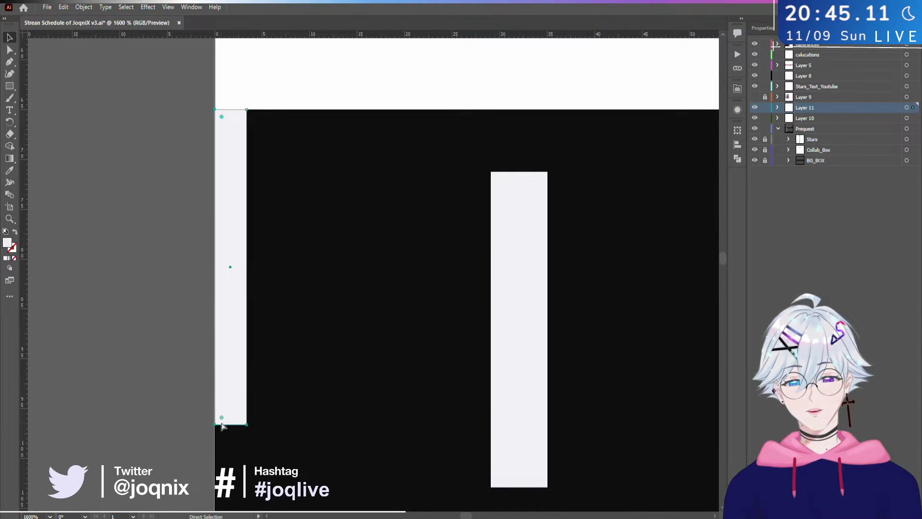
pyautogui.moveTo(221, 417); pyautogui.dragTo(262, 384)
pyautogui.press('v')
pyautogui.click(376, 359)
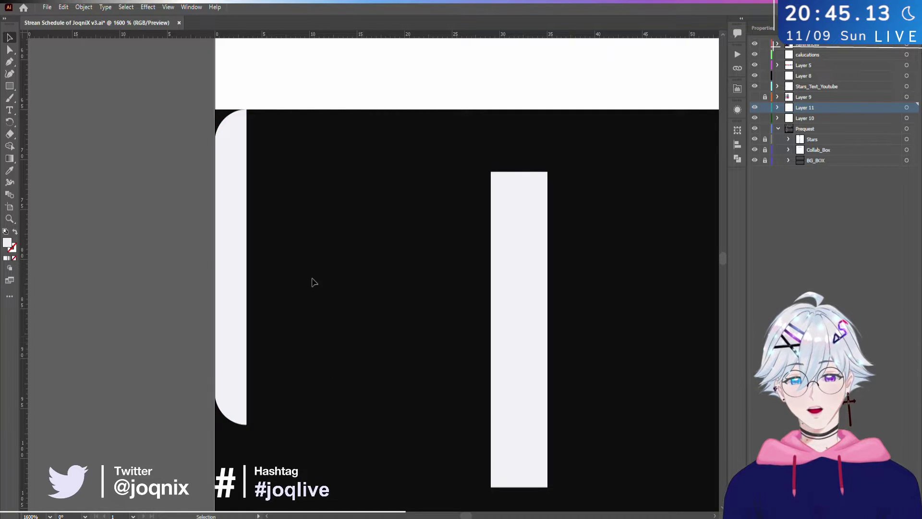
pyautogui.scroll(1, 249, 138)
pyautogui.scroll(-6, 249, 137)
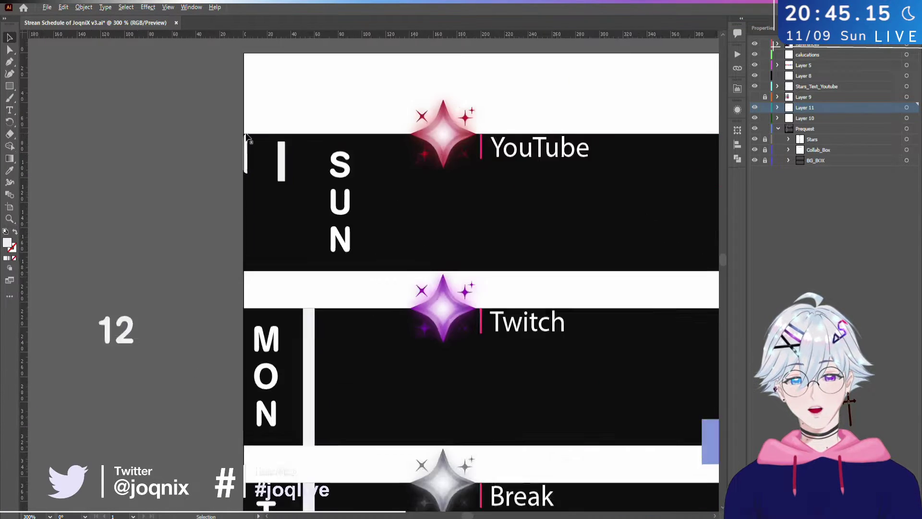
# - Move the small white bar into the SUN bar, then undo the move and rounding
pyautogui.scroll(-4, 249, 138)
pyautogui.scroll(2, 247, 138)
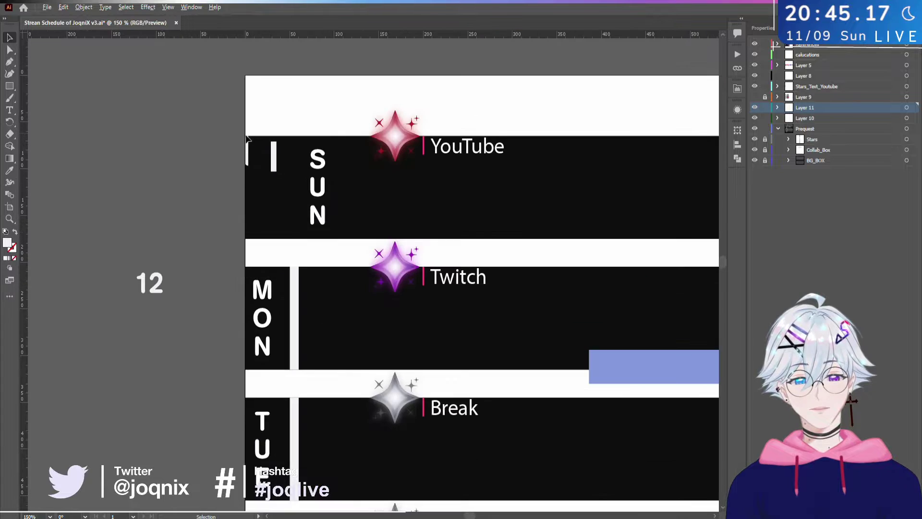
pyautogui.moveTo(247, 150); pyautogui.dragTo(487, 212)
pyautogui.press('space')
pyautogui.moveTo(587, 175); pyautogui.dragTo(327, 177)
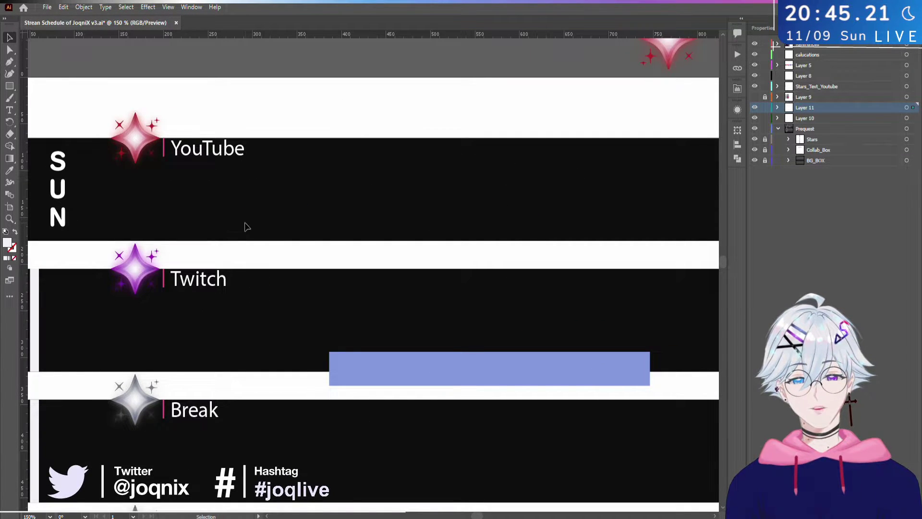
pyautogui.moveTo(179, 216); pyautogui.dragTo(475, 255)
pyautogui.scroll(8, 286, 191)
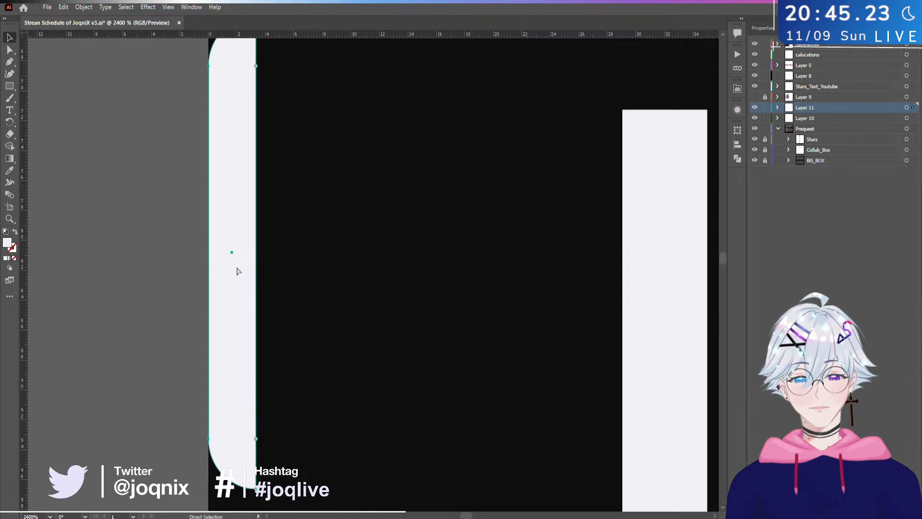
pyautogui.hotkey('ctrl', 'z')
# - Rotate the white bar horizontal and test rounding all its corners, then undo
pyautogui.moveTo(434, 218); pyautogui.dragTo(325, 345)
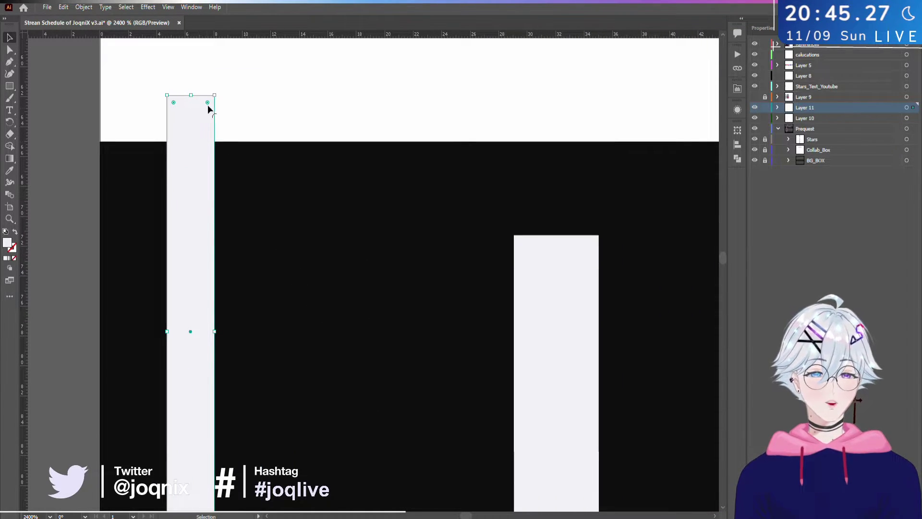
pyautogui.moveTo(214, 94); pyautogui.dragTo(339, 298)
pyautogui.moveTo(246, 237); pyautogui.dragTo(475, 204)
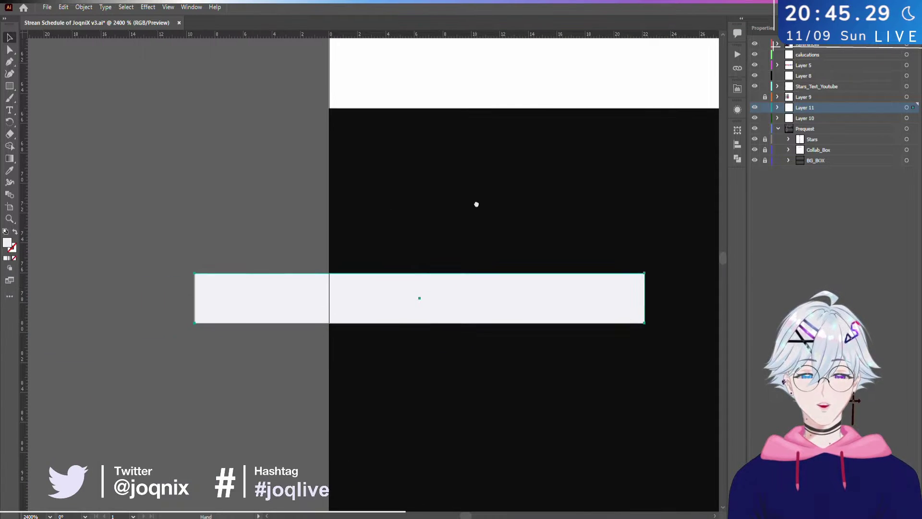
pyautogui.press('a')
pyautogui.moveTo(169, 302); pyautogui.dragTo(678, 360)
pyautogui.moveTo(638, 316); pyautogui.dragTo(595, 259)
pyautogui.hotkey('ctrl', 'z')
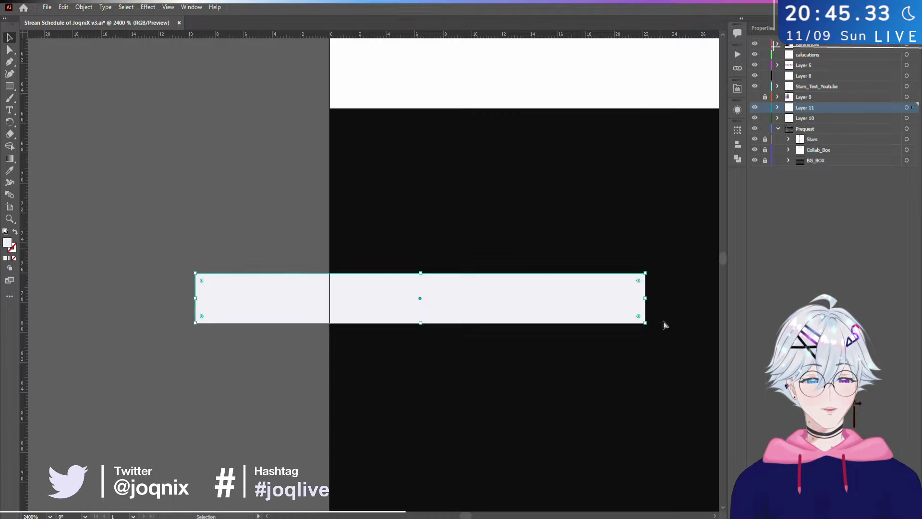
# - Round the bar's bottom corners and push it against the white band, then undo both
pyautogui.moveTo(666, 307); pyautogui.dragTo(182, 357)
pyautogui.moveTo(207, 318); pyautogui.dragTo(245, 268)
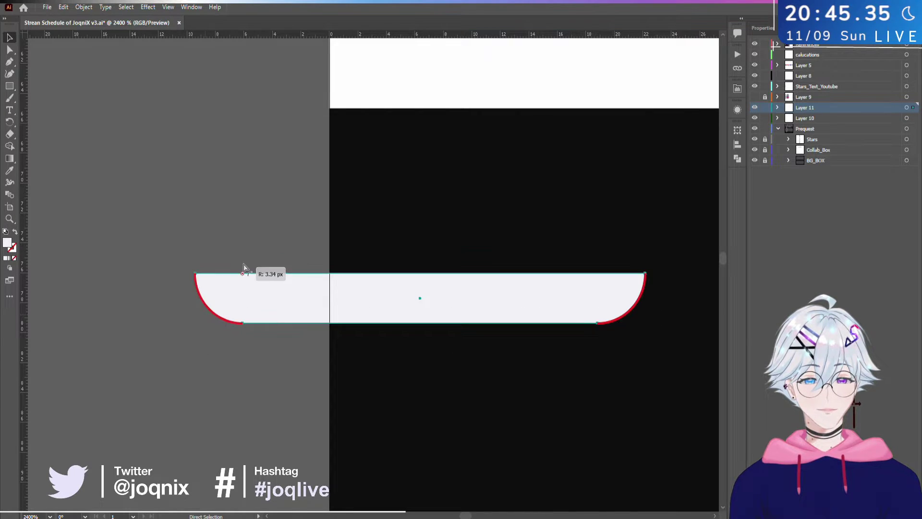
pyautogui.click(577, 366)
pyautogui.moveTo(578, 403); pyautogui.dragTo(425, 378)
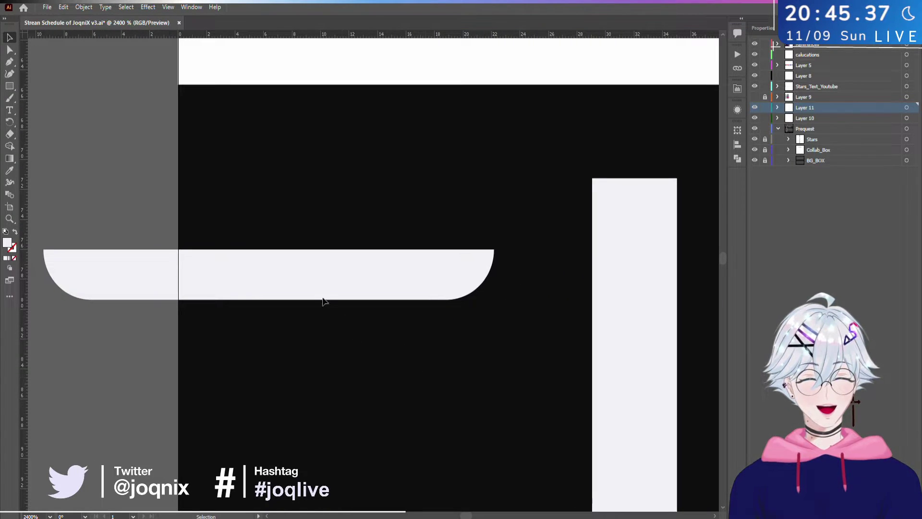
pyautogui.moveTo(324, 301); pyautogui.dragTo(455, 124)
pyautogui.hotkey('ctrl', 'z')
pyautogui.hotkey('ctrl', 'z')
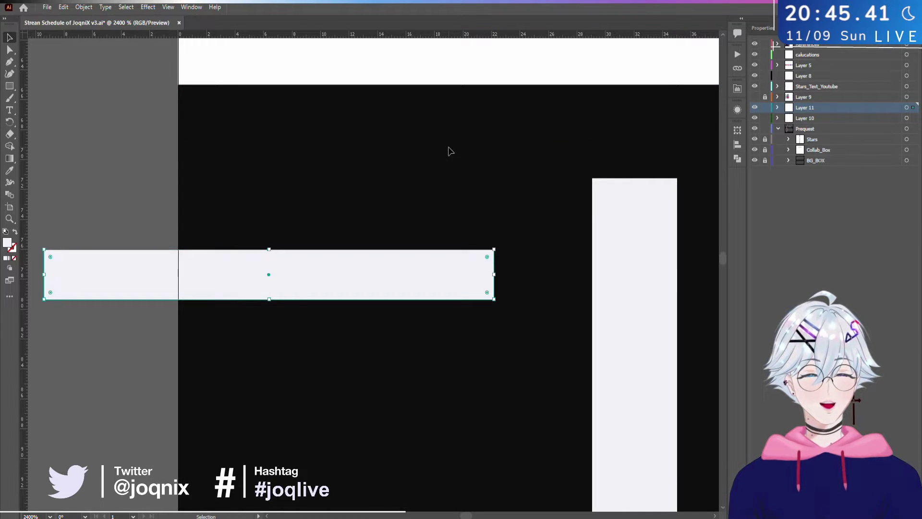
pyautogui.hotkey('ctrl', 'z')
# - Delete the unwanted short white bar, keeping the vertical stripe beside SUN
pyautogui.scroll(-2, 449, 152)
pyautogui.press('Delete')
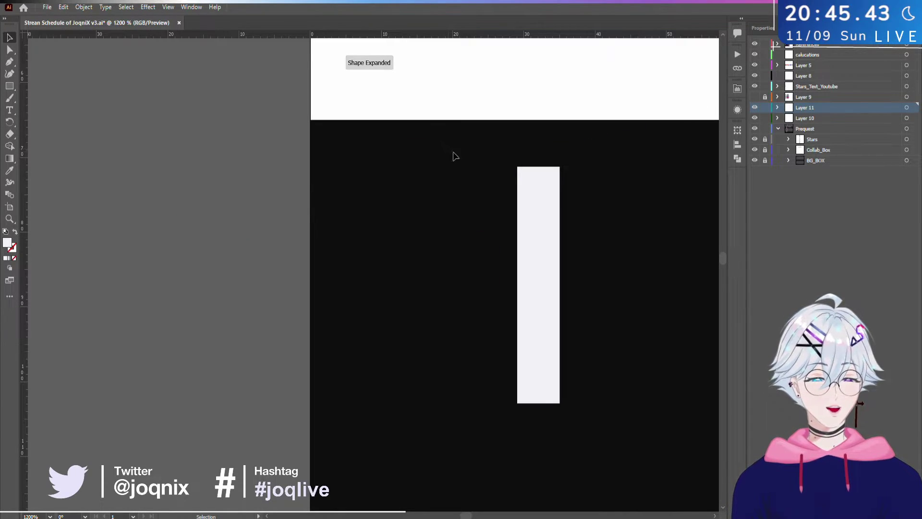
pyautogui.moveTo(473, 255); pyautogui.dragTo(339, 187)
pyautogui.scroll(-2, 339, 187)
pyautogui.scroll(-1, 338, 187)
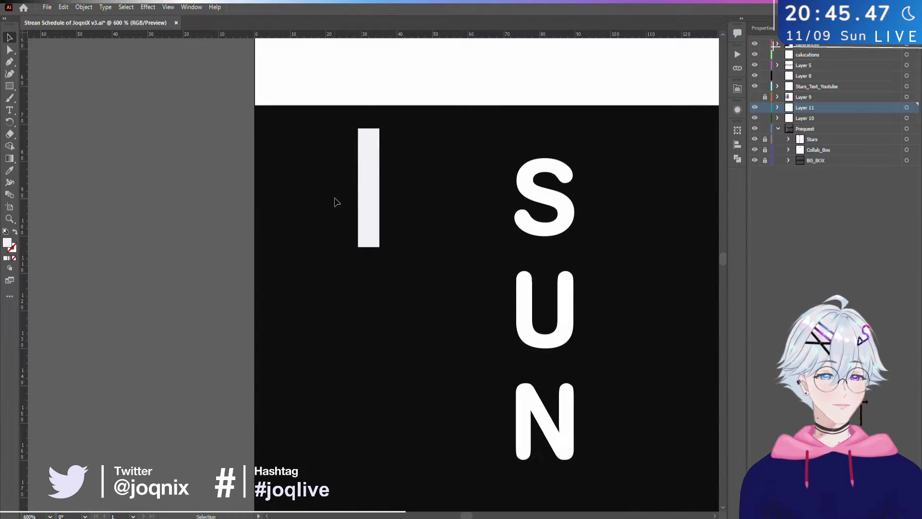
# - Place a 'Lorem ipsum' placeholder text line in the SUN bar and open its fill Color Picker
pyautogui.hscroll(5, 337, 209)
pyautogui.scroll(-2, 290, 282)
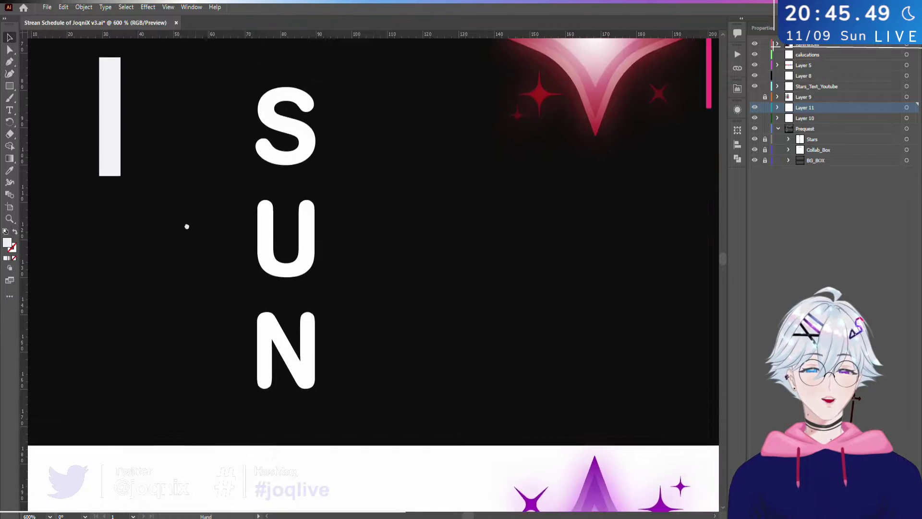
pyautogui.scroll(1, 186, 226)
pyautogui.moveTo(293, 275); pyautogui.dragTo(185, 449)
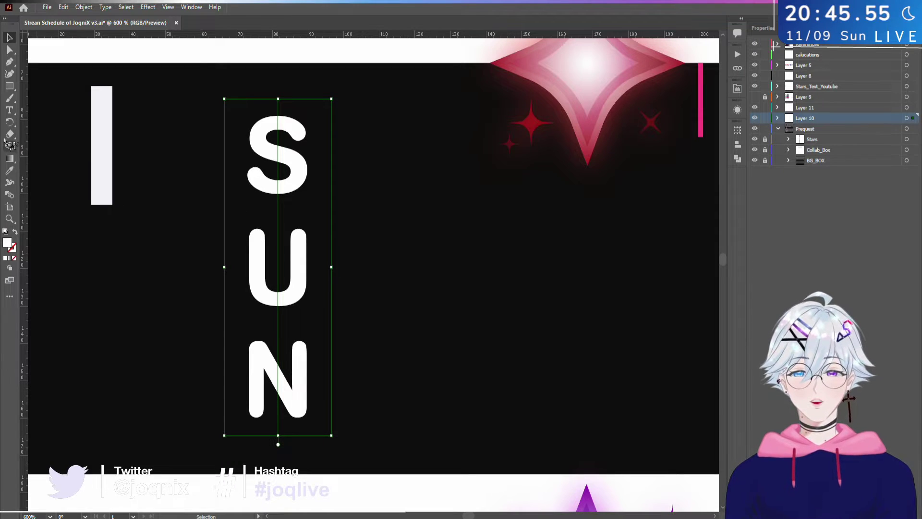
pyautogui.click(9, 111)
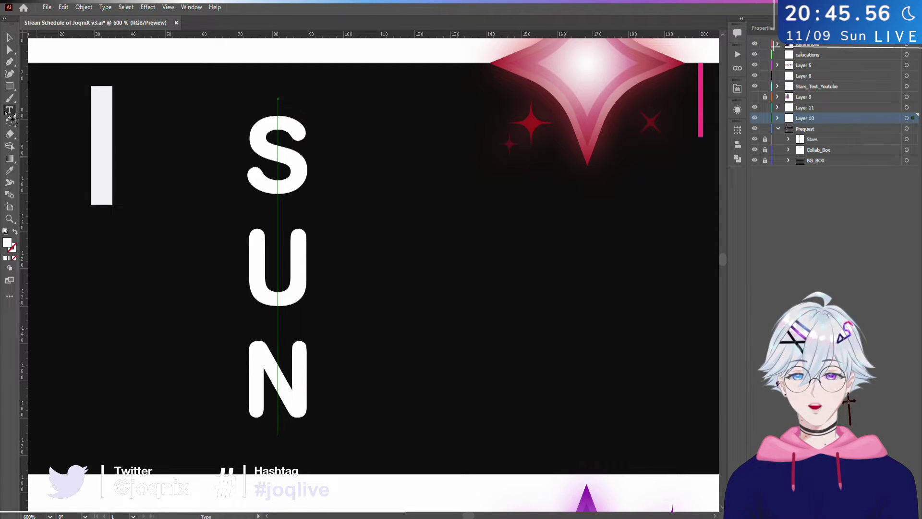
pyautogui.click(365, 246)
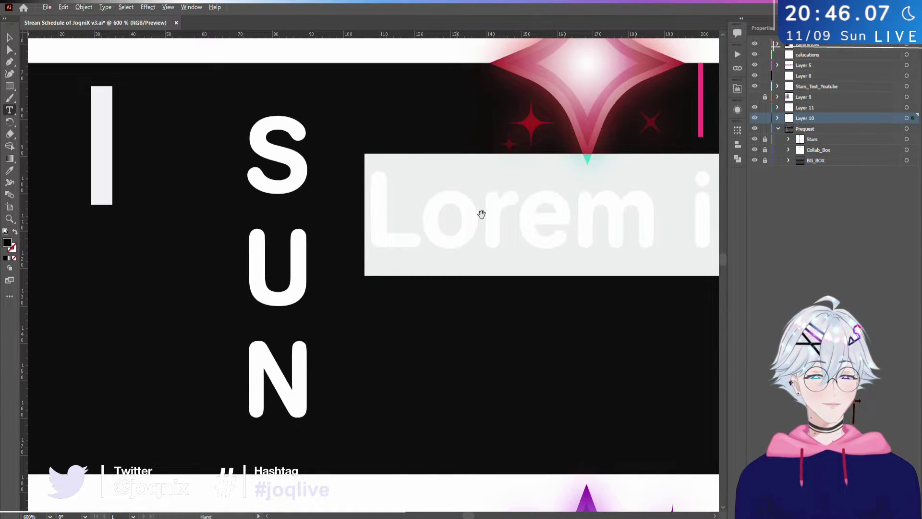
pyautogui.scroll(-4, 496, 220)
pyautogui.hotkey('ctrl', 'z')
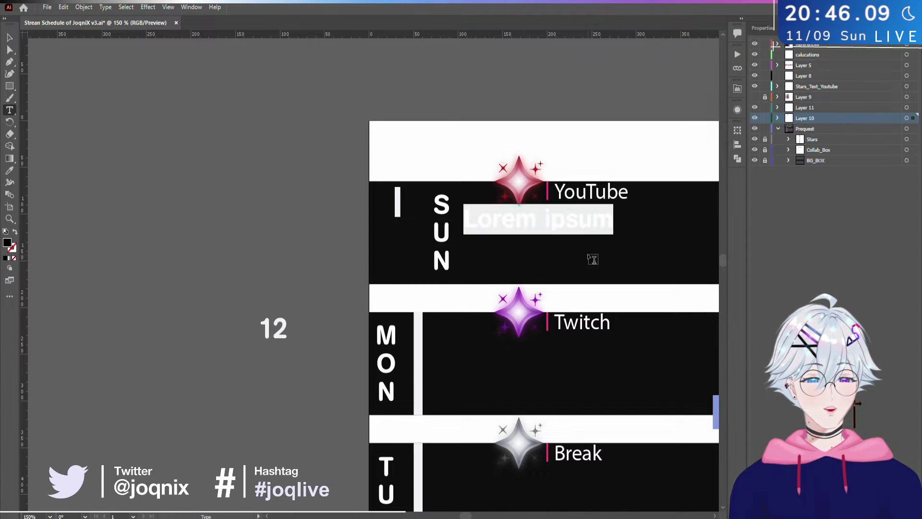
pyautogui.doubleClick(9, 243)
# - Set the Lorem ipsum text fill to f9f9f9 and return to the Selection tool
pyautogui.write('f9f9f9')
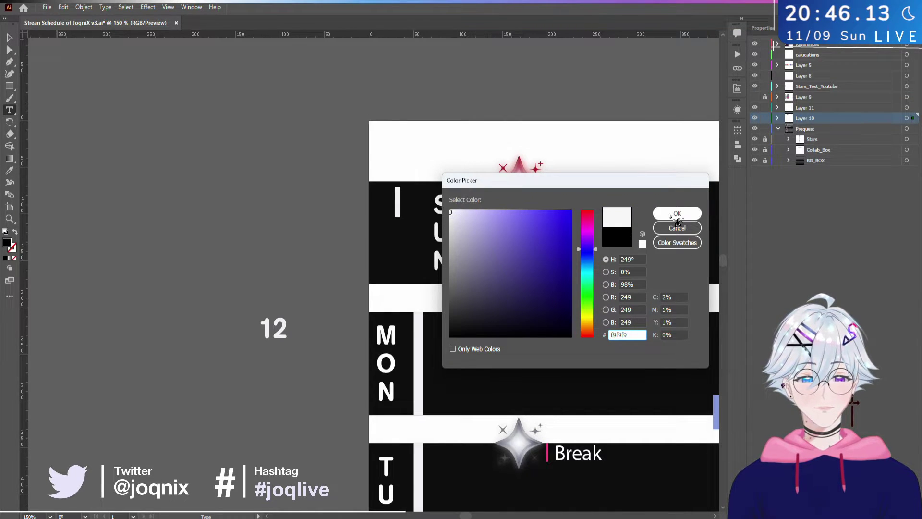
pyautogui.click(670, 214)
pyautogui.click(10, 37)
pyautogui.moveTo(315, 164); pyautogui.dragTo(84, 177)
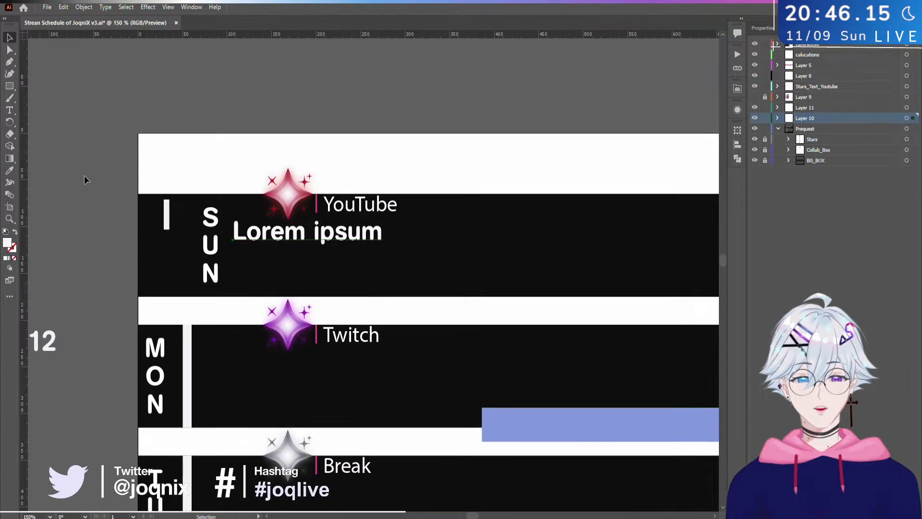
pyautogui.scroll(-3, 631, 158)
pyautogui.moveTo(624, 194); pyautogui.dragTo(161, 183)
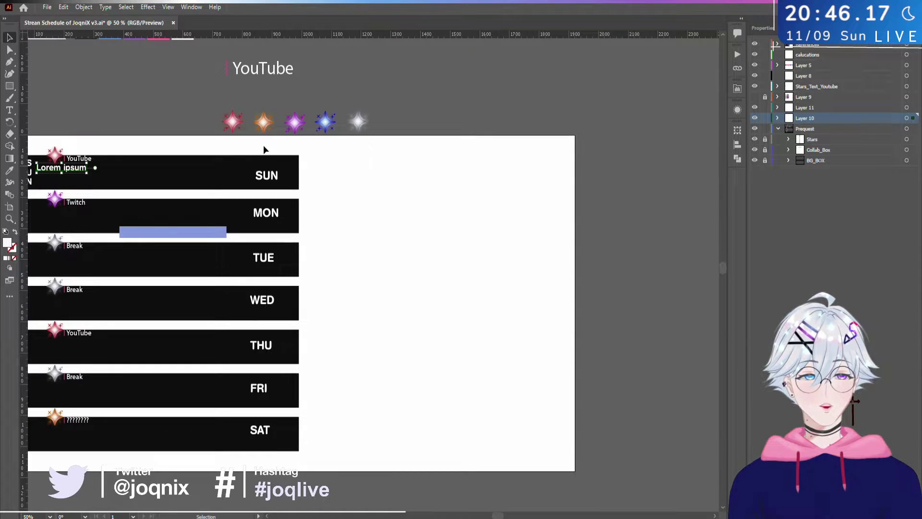
pyautogui.click(441, 235)
# - Move the Lorem ipsum text up to sit just below the YouTube label
pyautogui.moveTo(379, 469); pyautogui.dragTo(523, 468)
pyautogui.moveTo(413, 289); pyautogui.dragTo(642, 324)
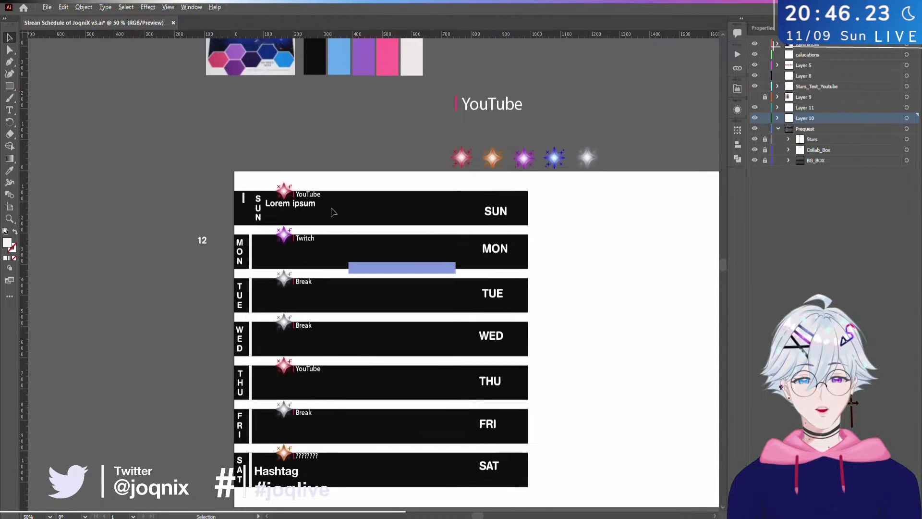
pyautogui.scroll(4, 333, 210)
pyautogui.moveTo(209, 202); pyautogui.dragTo(388, 251)
pyautogui.moveTo(327, 247); pyautogui.dragTo(336, 274)
pyautogui.scroll(3, 302, 273)
pyautogui.scroll(-4, 302, 274)
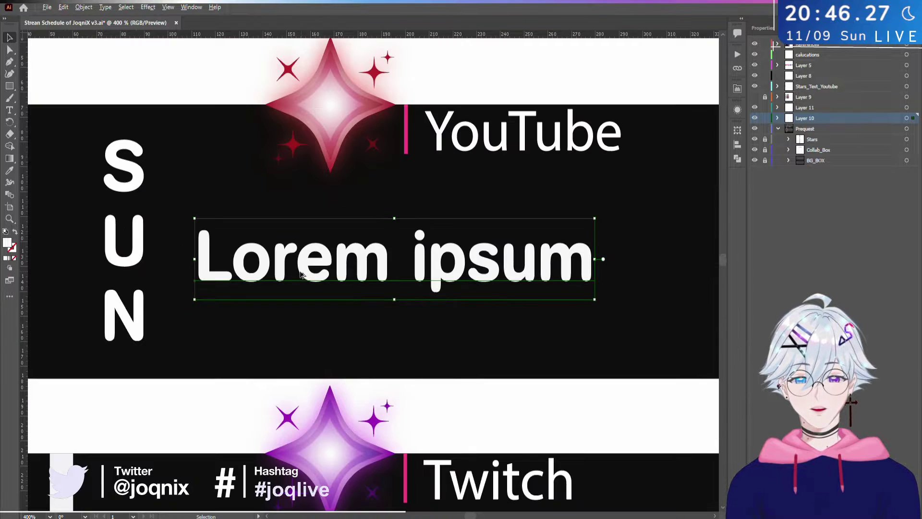
pyautogui.scroll(3, 370, 232)
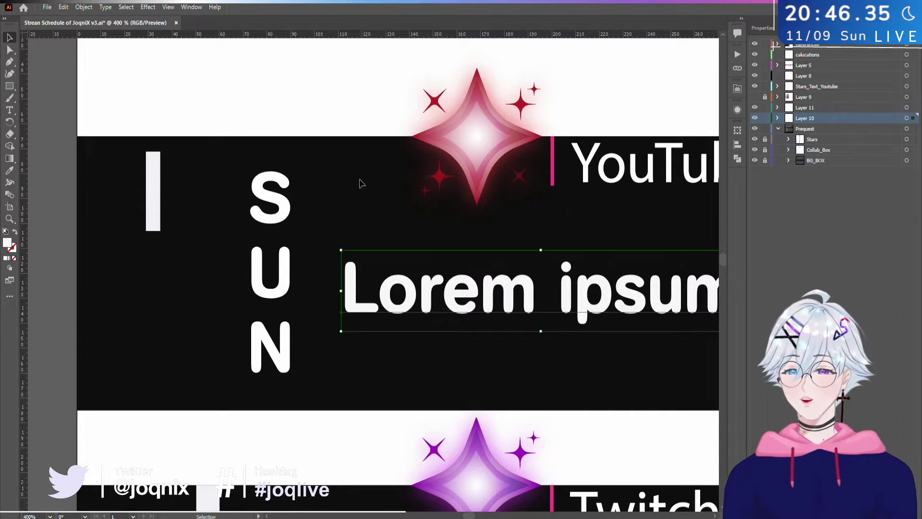
pyautogui.moveTo(462, 267); pyautogui.dragTo(434, 343)
pyautogui.moveTo(496, 257); pyautogui.dragTo(378, 220)
pyautogui.moveTo(381, 327); pyautogui.dragTo(411, 230)
# - Replace the Lorem ipsum placeholder with the month label 'SEP'
pyautogui.doubleClick(554, 250)
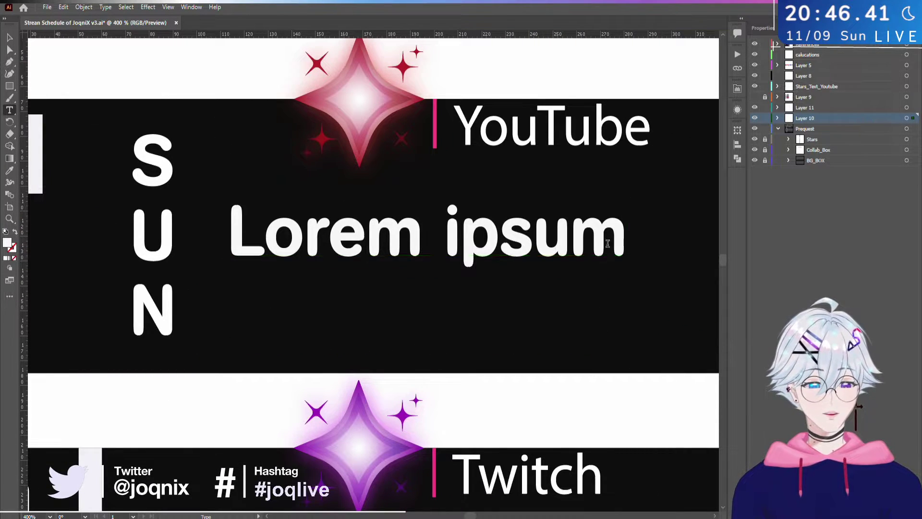
pyautogui.hotkey('ctrl', 'a')
pyautogui.press('BackSpace')
pyautogui.write('S')
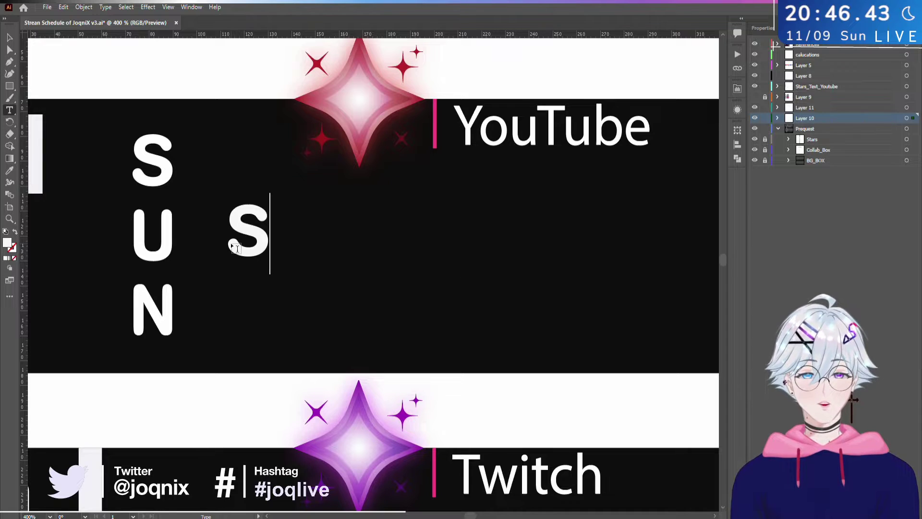
pyautogui.write('Ep')
pyautogui.press('BackSpace')
pyautogui.press('BackSpace')
pyautogui.write('p')
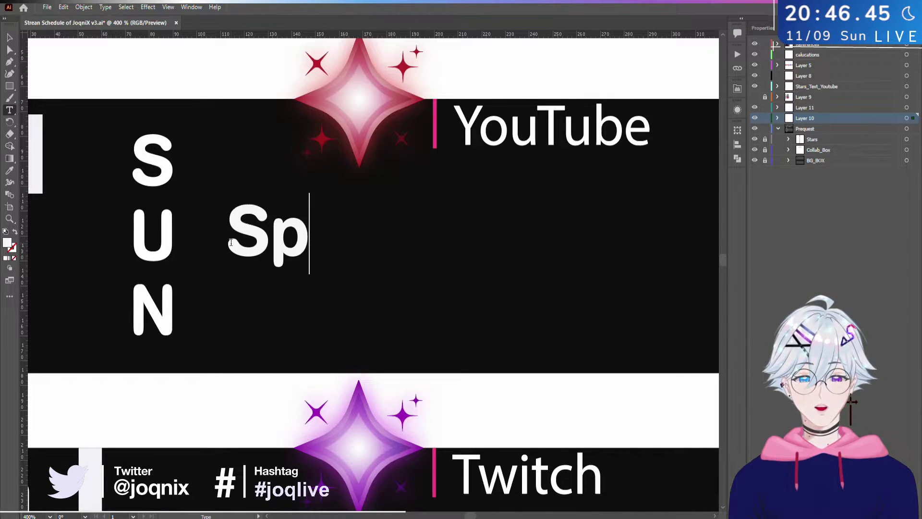
pyautogui.press('BackSpace')
pyautogui.write('ept')
pyautogui.press('BackSpace')
pyautogui.press('BackSpace')
pyautogui.press('BackSpace')
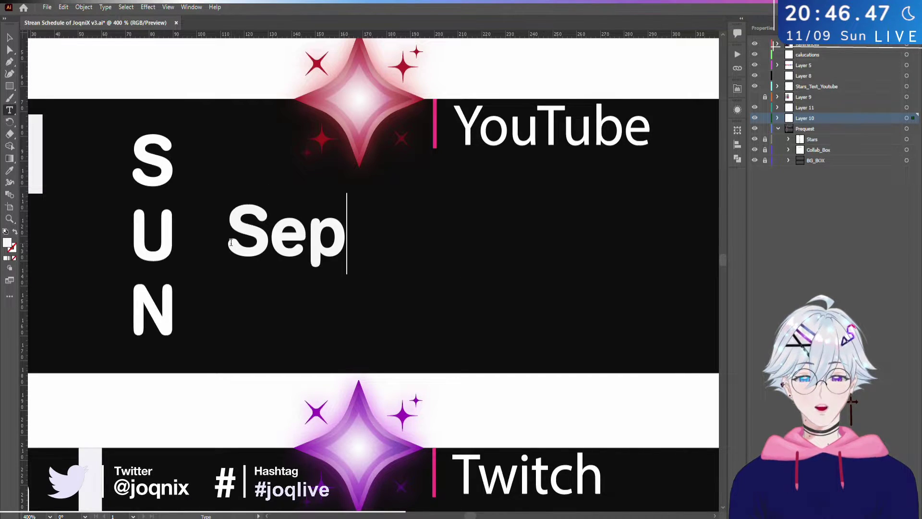
pyautogui.write('EP')
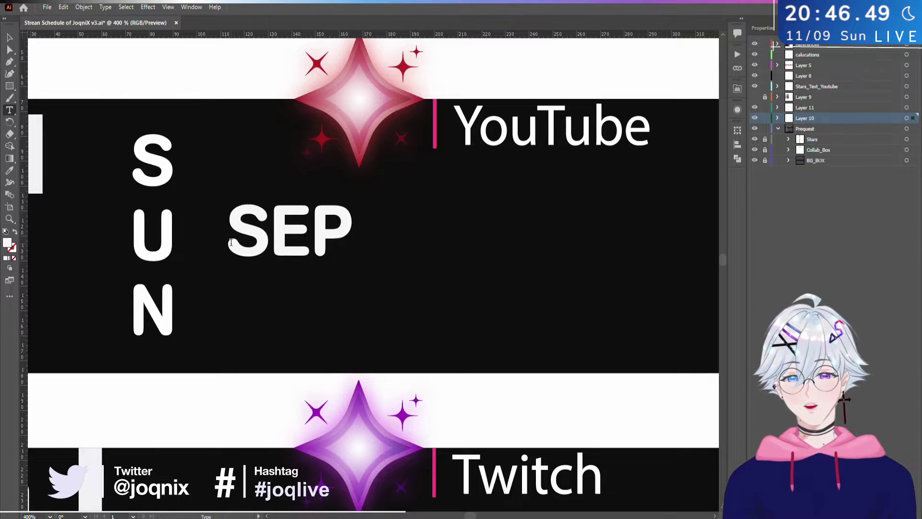
pyautogui.write('T')
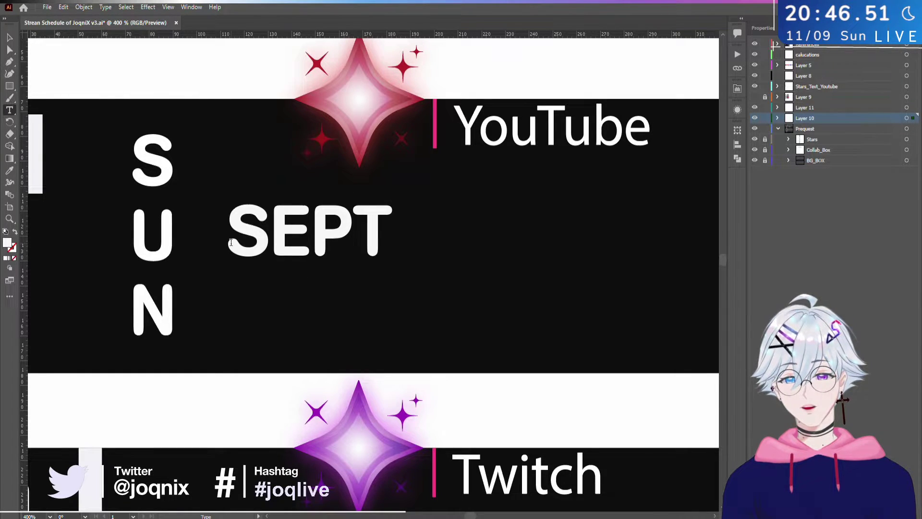
pyautogui.press('BackSpace')
pyautogui.write('T')
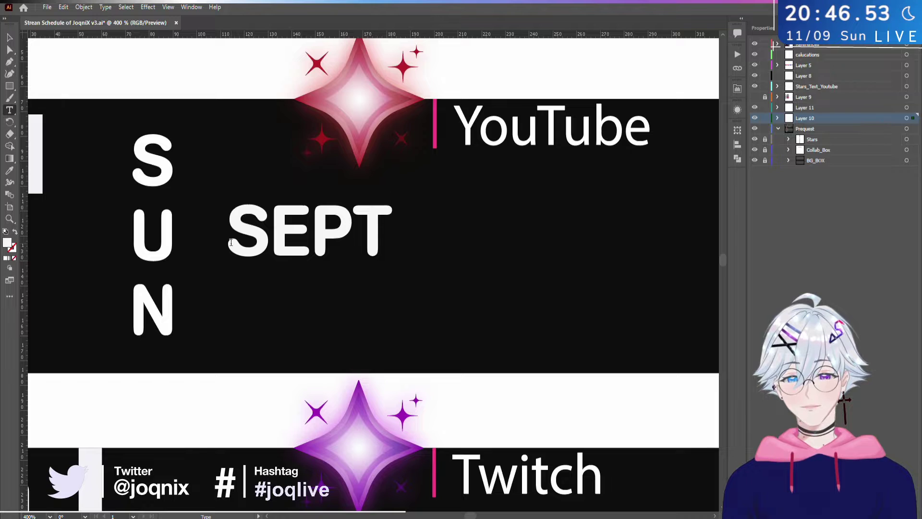
pyautogui.press('BackSpace')
pyautogui.write('T')
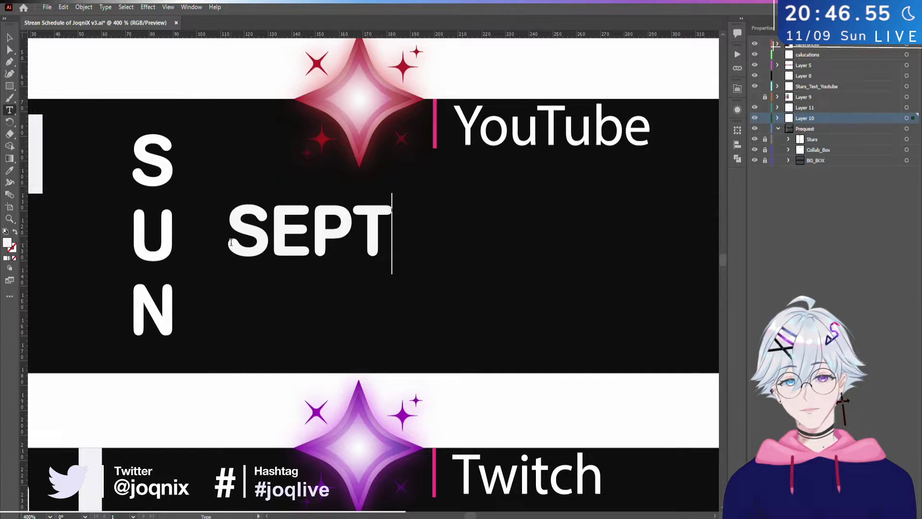
pyautogui.press('BackSpace')
pyautogui.write('T')
pyautogui.press('BackSpace')
pyautogui.write('TT')
pyautogui.press('BackSpace')
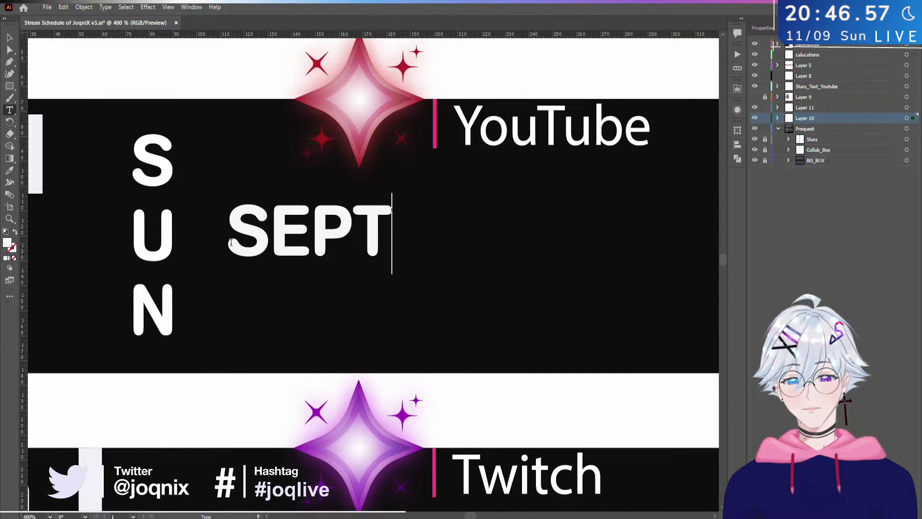
pyautogui.press('BackSpace')
pyautogui.write('T')
pyautogui.press('BackSpace')
pyautogui.write('T')
pyautogui.press('BackSpace')
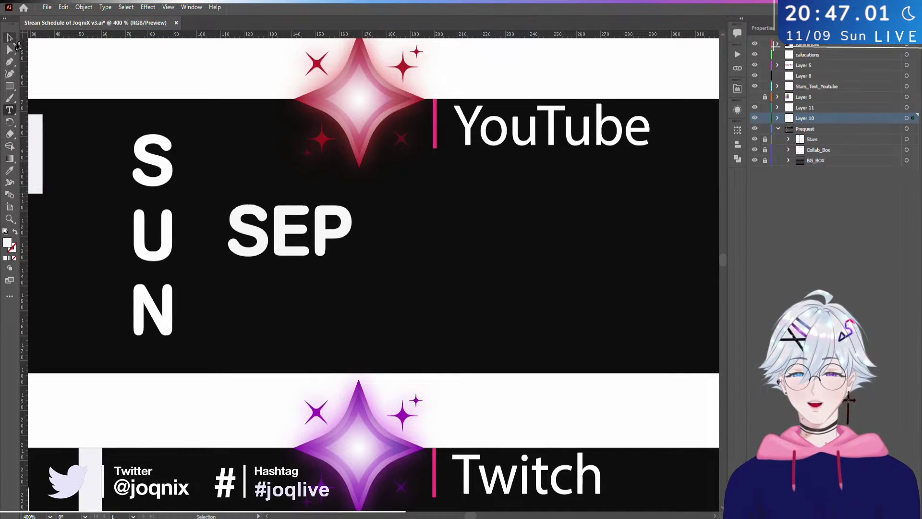
pyautogui.press('Escape')
# - Reposition SEP, shift the SUN letters left and place the white divider between them
pyautogui.moveTo(302, 227); pyautogui.dragTo(329, 268)
pyautogui.press('space')
pyautogui.moveTo(488, 228); pyautogui.dragTo(605, 265)
pyautogui.moveTo(267, 267); pyautogui.dragTo(111, 267)
pyautogui.moveTo(151, 199); pyautogui.dragTo(334, 216)
pyautogui.moveTo(119, 269); pyautogui.dragTo(137, 280)
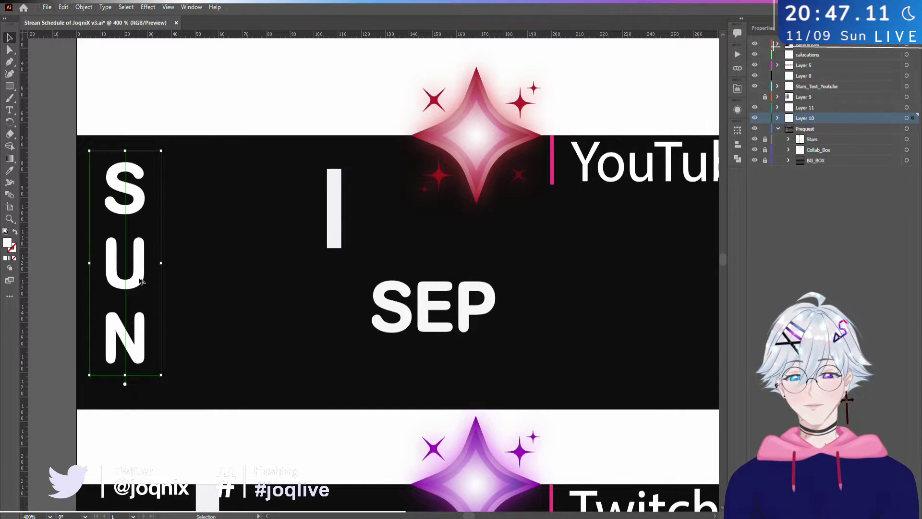
pyautogui.scroll(2, 110, 215)
pyautogui.scroll(-2, 110, 224)
# - Duplicate the SUN letters and swap the copy to white-outlined letters
pyautogui.scroll(2, 116, 229)
pyautogui.scroll(-2, 138, 261)
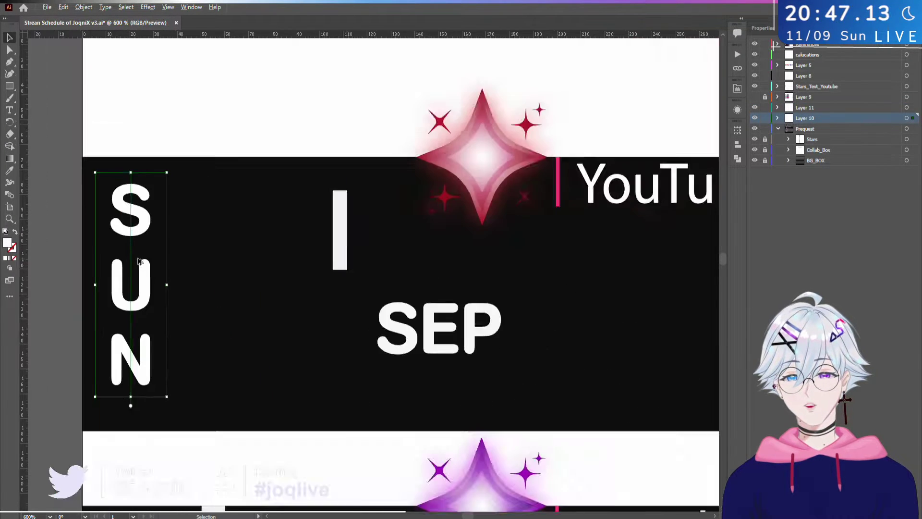
pyautogui.scroll(1, 138, 260)
pyautogui.moveTo(307, 267); pyautogui.dragTo(410, 254)
pyautogui.moveTo(242, 308)
pyautogui.mouseDown()
pyautogui.moveTo(273, 305)
pyautogui.moveTo(241, 307)
pyautogui.mouseUp()
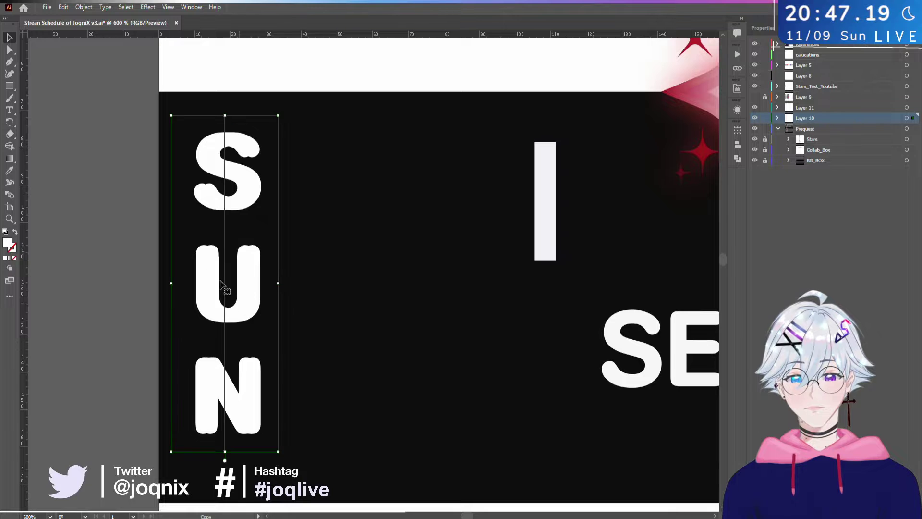
pyautogui.click(15, 231)
pyautogui.click(353, 328)
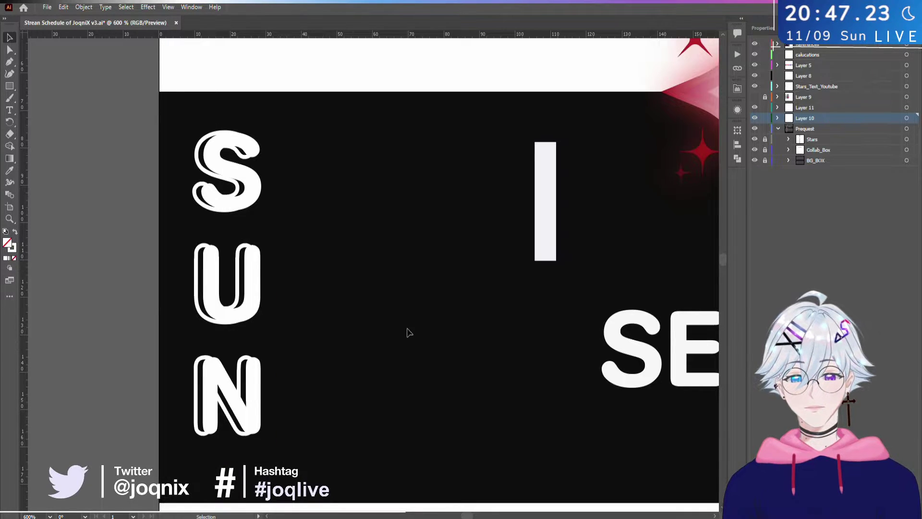
# - Select the outlined SUN copy and offset it slightly from the solid letters
pyautogui.moveTo(407, 328); pyautogui.dragTo(377, 308)
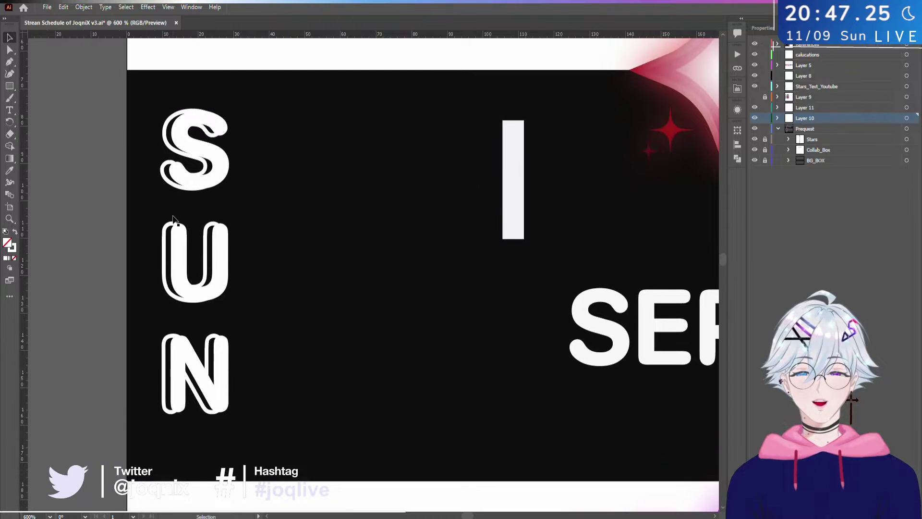
pyautogui.scroll(1, 175, 219)
pyautogui.scroll(-1, 175, 219)
pyautogui.scroll(1, 175, 219)
pyautogui.scroll(-2, 175, 216)
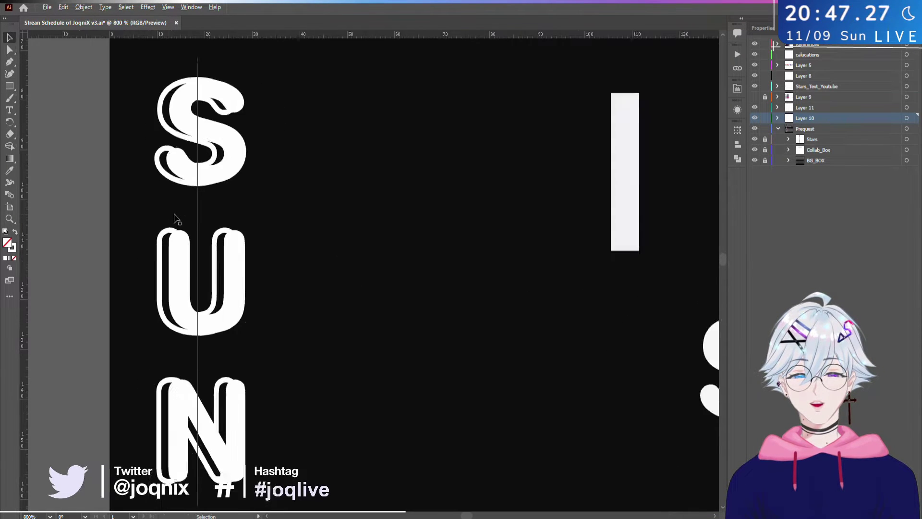
pyautogui.scroll(1, 213, 206)
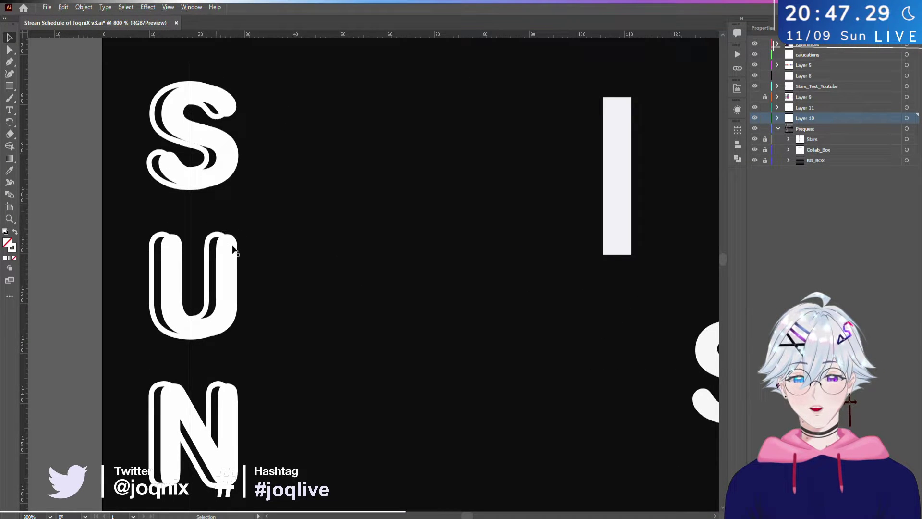
pyautogui.click(156, 130)
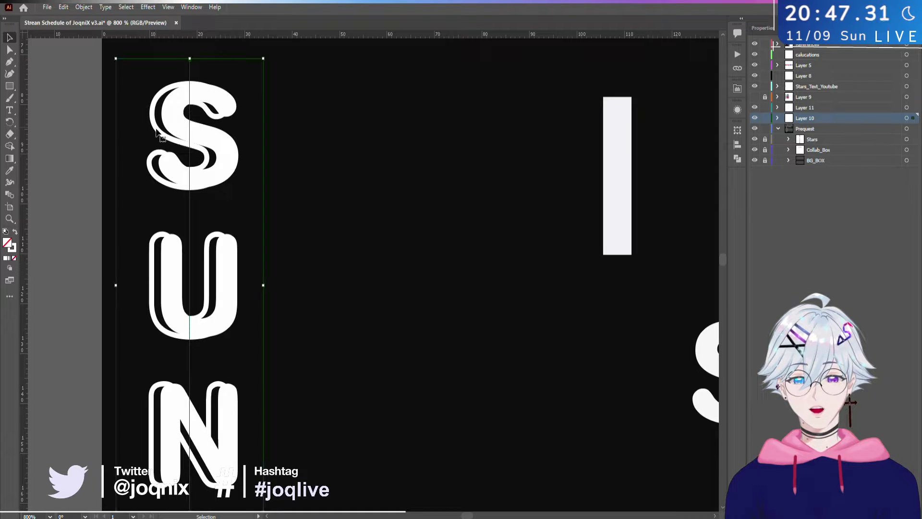
pyautogui.moveTo(204, 309)
pyautogui.mouseDown()
pyautogui.moveTo(212, 307)
pyautogui.moveTo(200, 308)
pyautogui.moveTo(209, 305)
pyautogui.moveTo(204, 291)
pyautogui.moveTo(221, 290)
pyautogui.moveTo(204, 281)
pyautogui.moveTo(250, 283)
pyautogui.moveTo(255, 325)
pyautogui.moveTo(214, 337)
pyautogui.moveTo(192, 332)
pyautogui.moveTo(211, 303)
pyautogui.moveTo(198, 303)
pyautogui.moveTo(203, 320)
pyautogui.moveTo(209, 303)
pyautogui.moveTo(198, 313)
pyautogui.mouseUp()
pyautogui.press('space')
pyautogui.moveTo(393, 375); pyautogui.dragTo(344, 372)
pyautogui.scroll(-1, 346, 379)
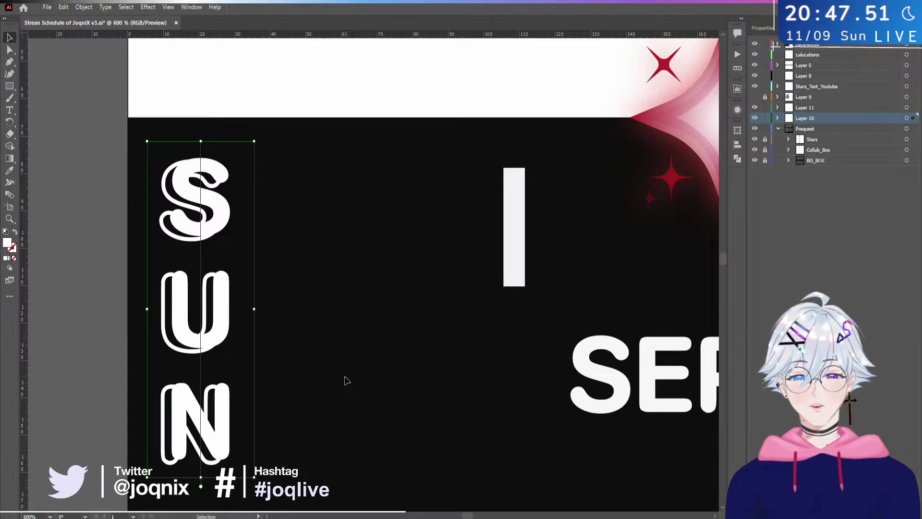
pyautogui.scroll(-1, 344, 380)
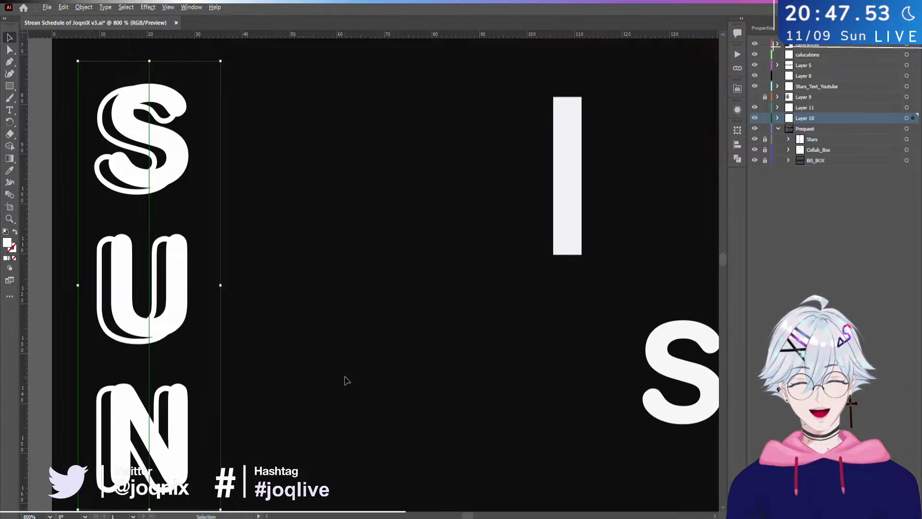
pyautogui.scroll(-1, 344, 380)
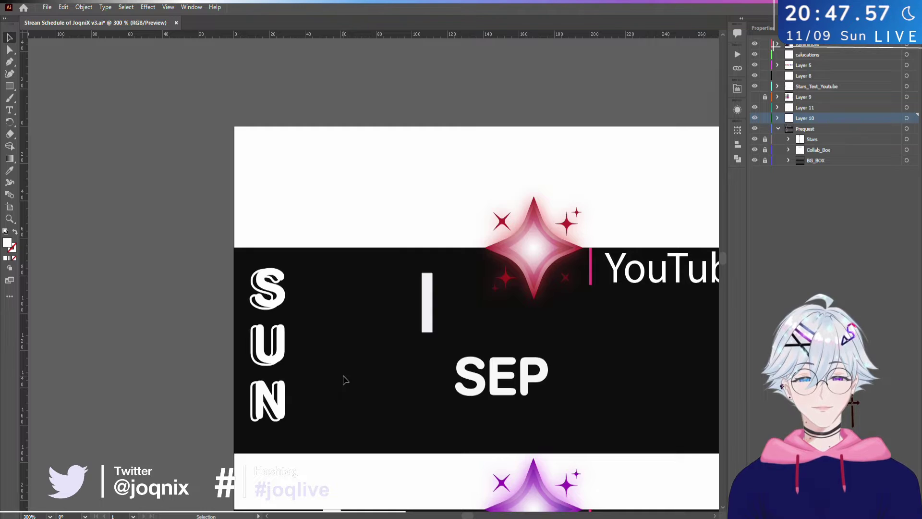
pyautogui.scroll(-3, 288, 240)
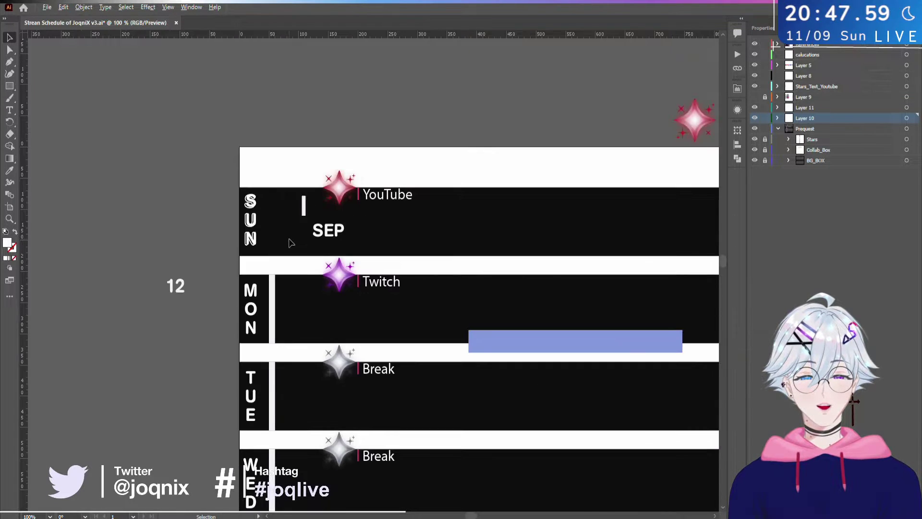
pyautogui.scroll(-2, 291, 242)
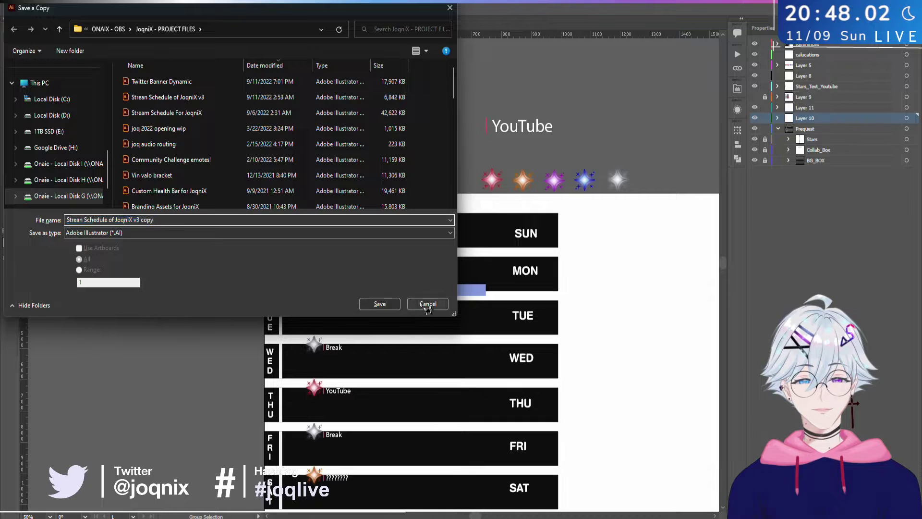
pyautogui.click(422, 306)
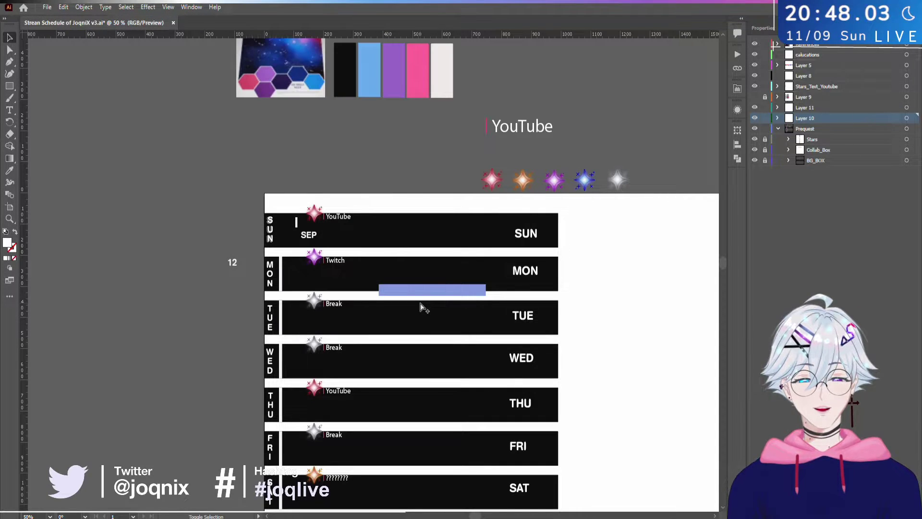
pyautogui.hotkey('ctrl', 'alt', 'shift', 's')
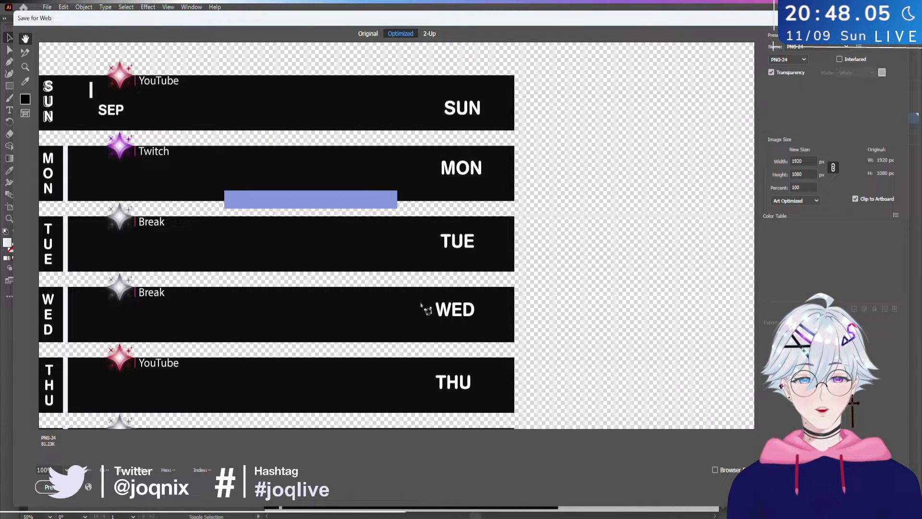
pyautogui.press('Escape')
pyautogui.scroll(5, 271, 233)
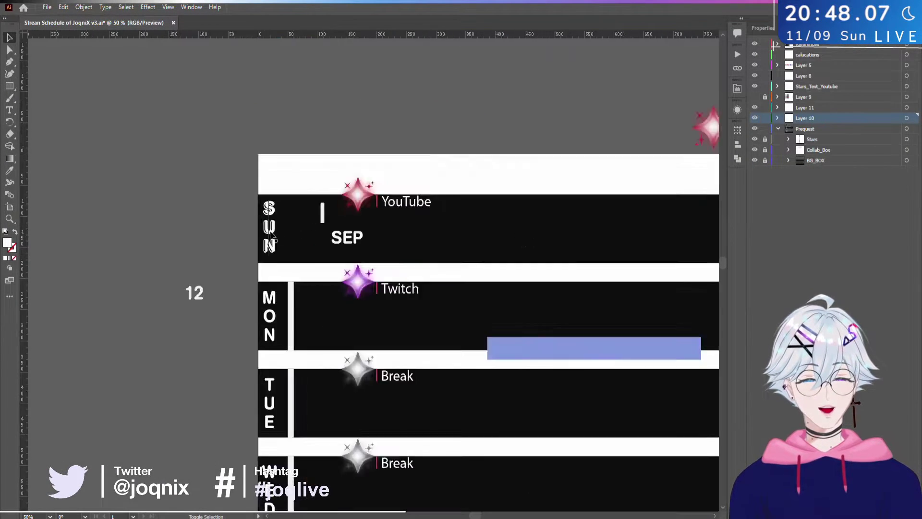
# - Move the outlined SUN copy into the solid SUN letters' spot at the bar's left end
pyautogui.moveTo(274, 238); pyautogui.dragTo(268, 262)
pyautogui.moveTo(398, 240); pyautogui.dragTo(529, 200)
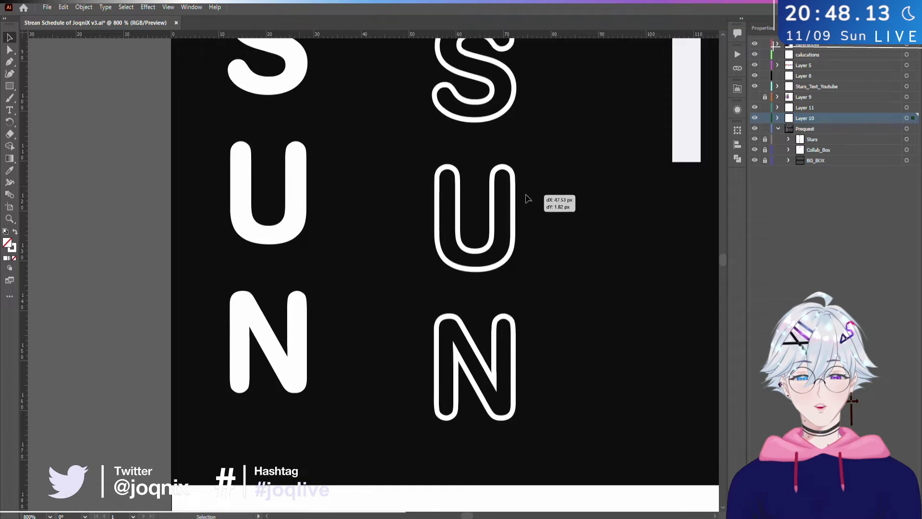
pyautogui.moveTo(244, 223); pyautogui.dragTo(49, 232)
pyautogui.moveTo(504, 231); pyautogui.dragTo(266, 233)
pyautogui.moveTo(354, 205); pyautogui.dragTo(350, 243)
pyautogui.scroll(-2, 351, 240)
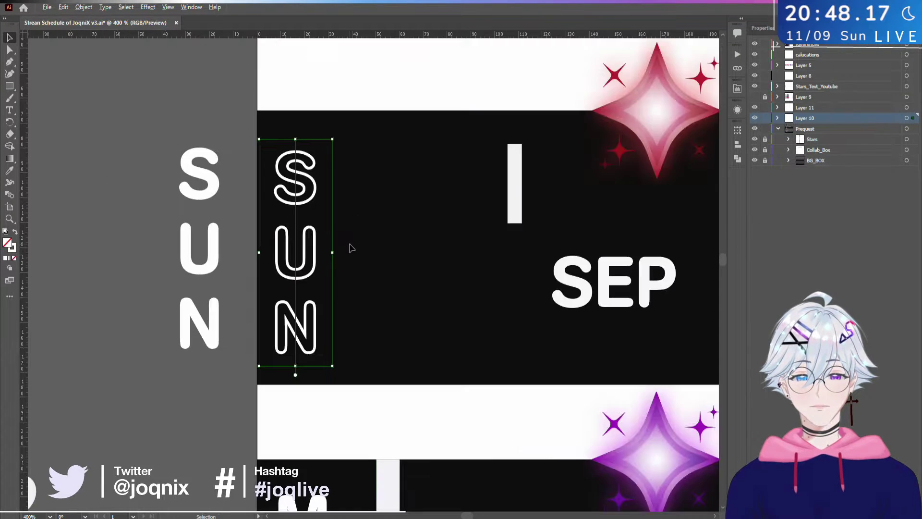
pyautogui.scroll(2, 352, 241)
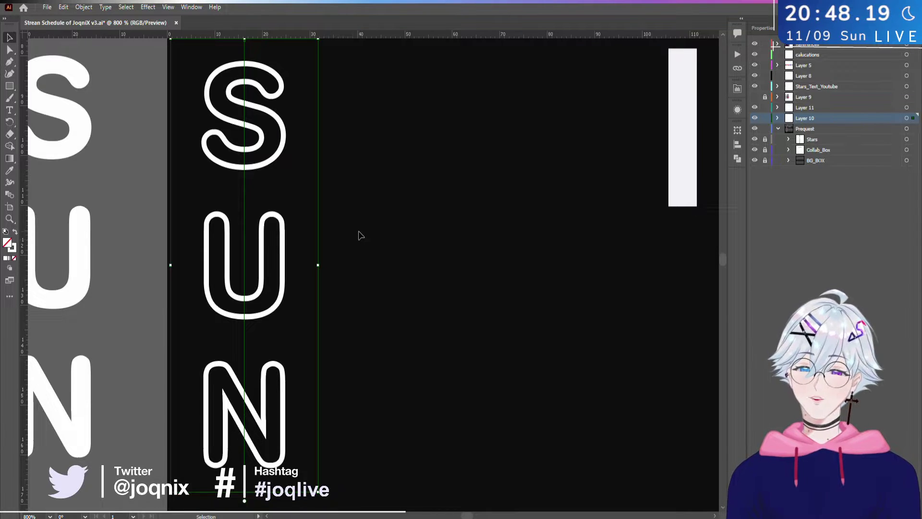
pyautogui.scroll(-3, 361, 236)
pyautogui.keyDown('alt'); pyautogui.scroll(2, 363, 234); pyautogui.keyUp('alt')
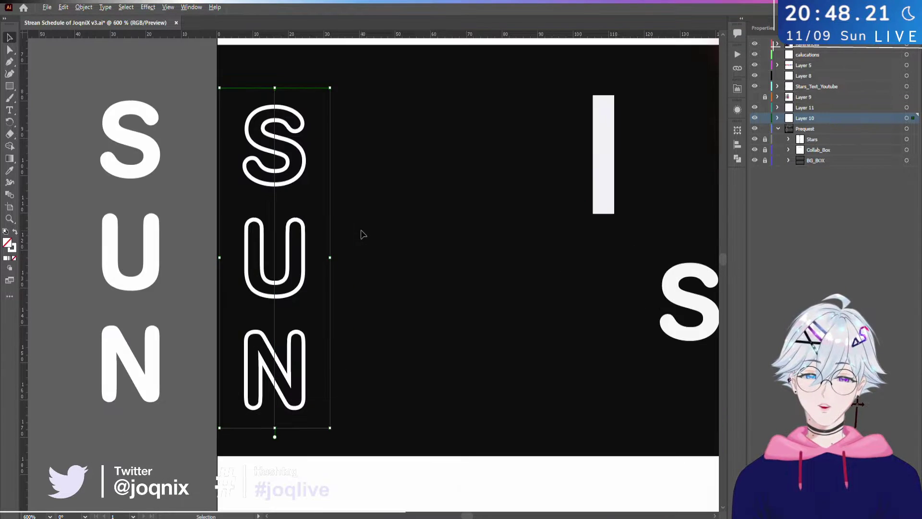
pyautogui.keyDown('alt'); pyautogui.scroll(1, 368, 234); pyautogui.keyUp('alt')
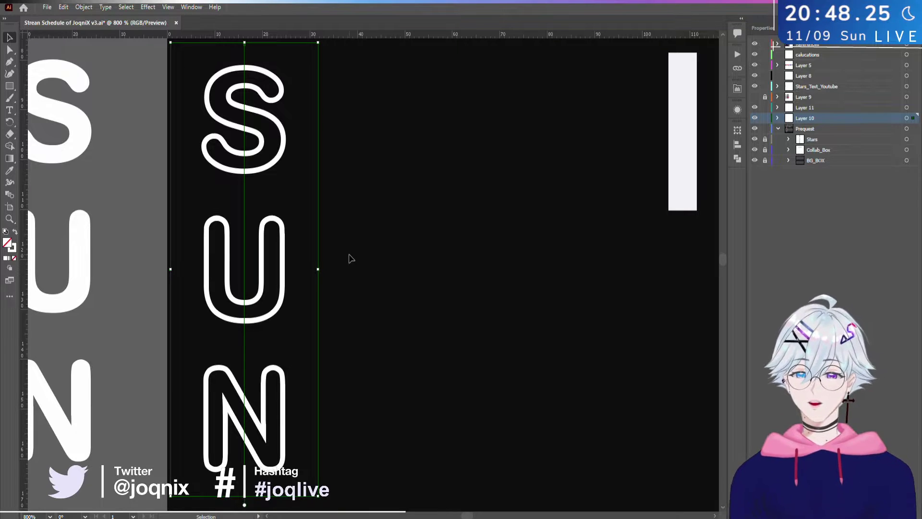
pyautogui.keyDown('alt'); pyautogui.scroll(-2, 353, 269); pyautogui.keyUp('alt')
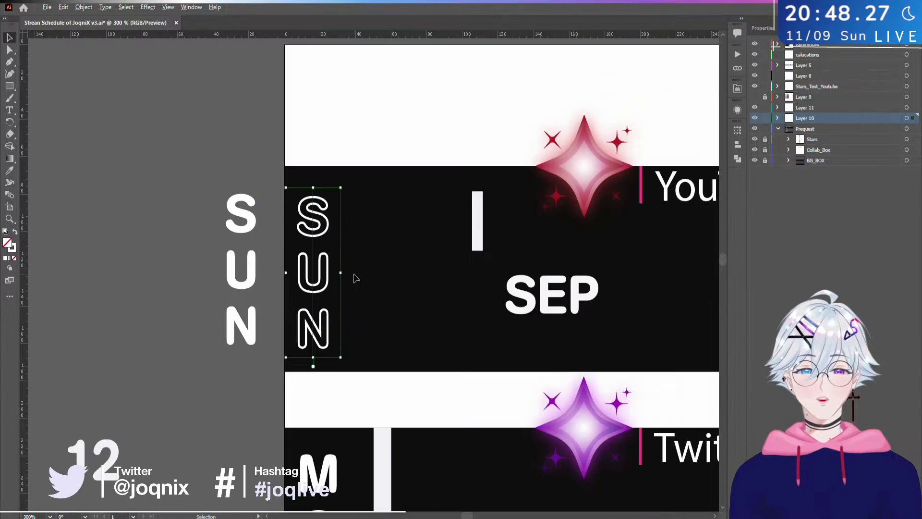
pyautogui.keyDown('alt'); pyautogui.scroll(-1, 421, 257); pyautogui.keyUp('alt')
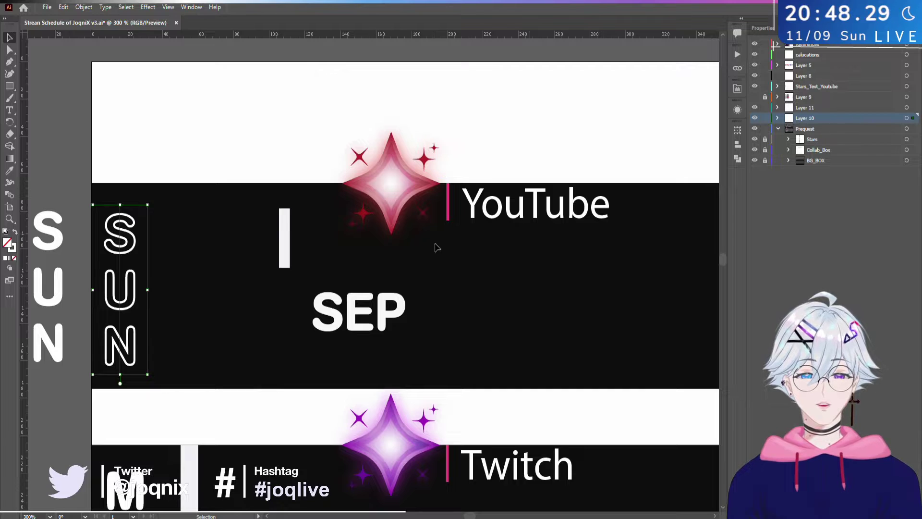
# - Enlarge the outlined SUN letters and nudge them slightly right and up
pyautogui.keyDown('alt'); pyautogui.keyDown('shift'); pyautogui.moveTo(148, 290); pyautogui.dragTo(155, 293); pyautogui.keyUp('shift'); pyautogui.keyUp('alt')
pyautogui.click(186, 294)
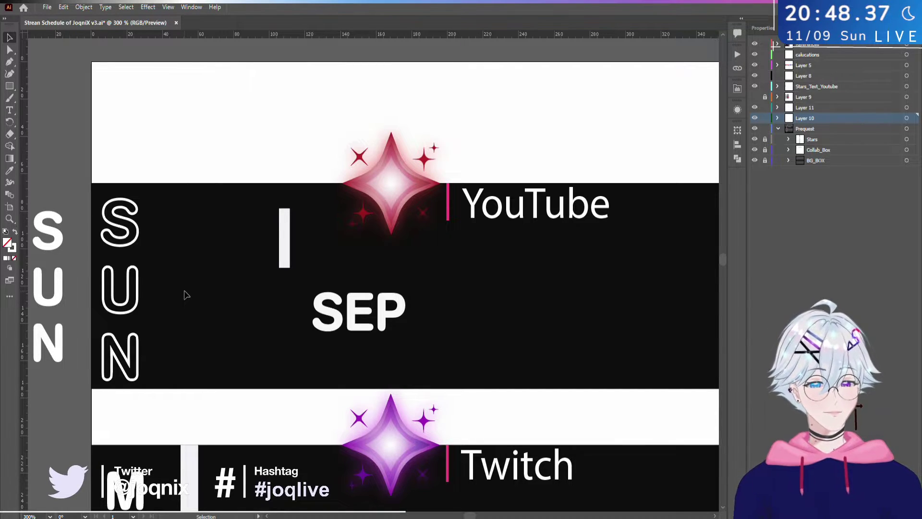
pyautogui.hotkey('ctrl', '-')
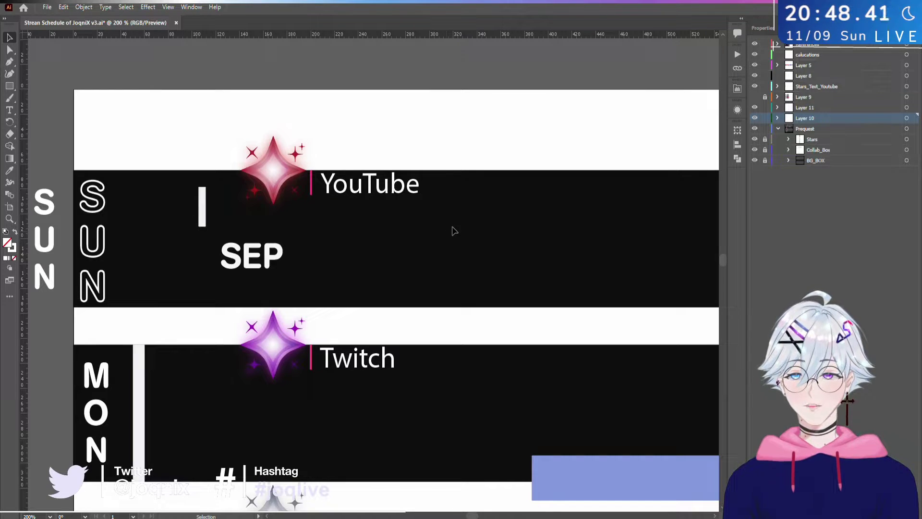
pyautogui.moveTo(105, 257); pyautogui.dragTo(107, 251)
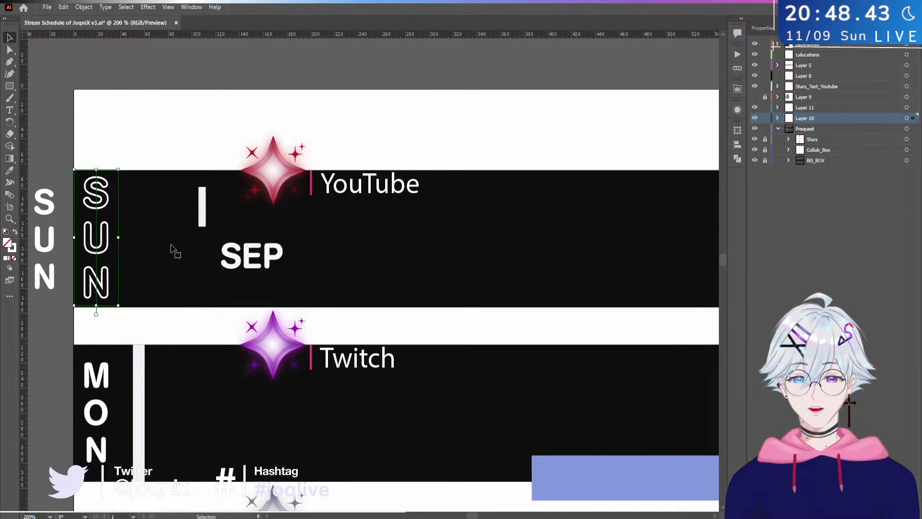
pyautogui.click(172, 246)
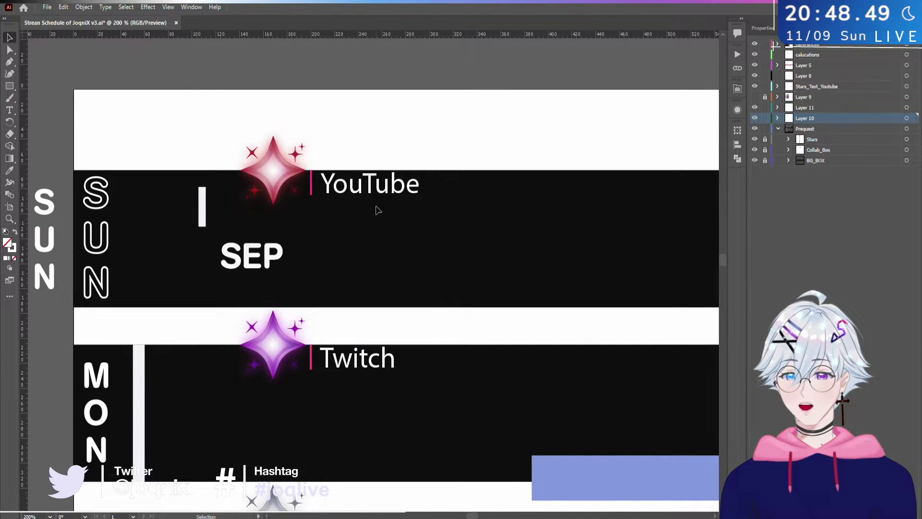
# - Shift the outlined SUN letters slightly left and up to hug the SUN bar's edge
pyautogui.scroll(3, 196, 208)
pyautogui.scroll(-1, 196, 208)
pyautogui.moveTo(117, 210); pyautogui.dragTo(334, 253)
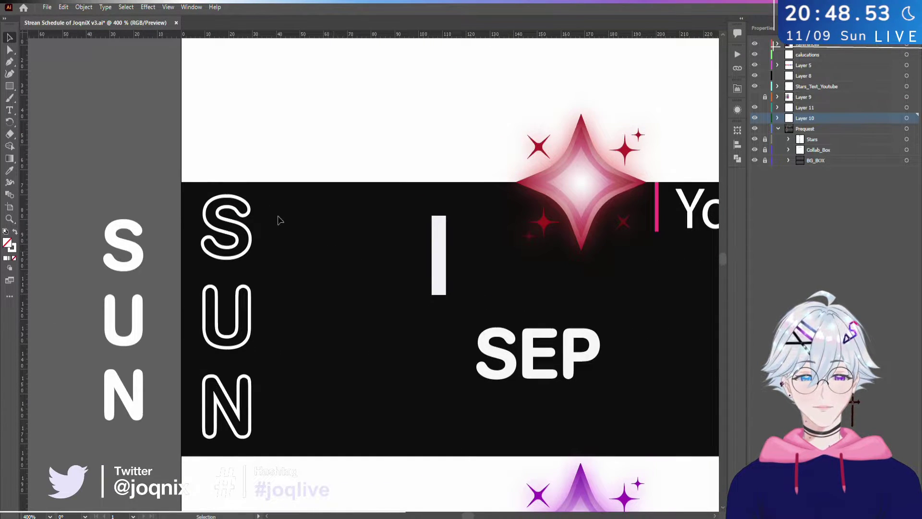
pyautogui.moveTo(245, 185)
pyautogui.mouseDown()
pyautogui.moveTo(223, 373)
pyautogui.moveTo(241, 171)
pyautogui.moveTo(242, 188)
pyautogui.mouseUp()
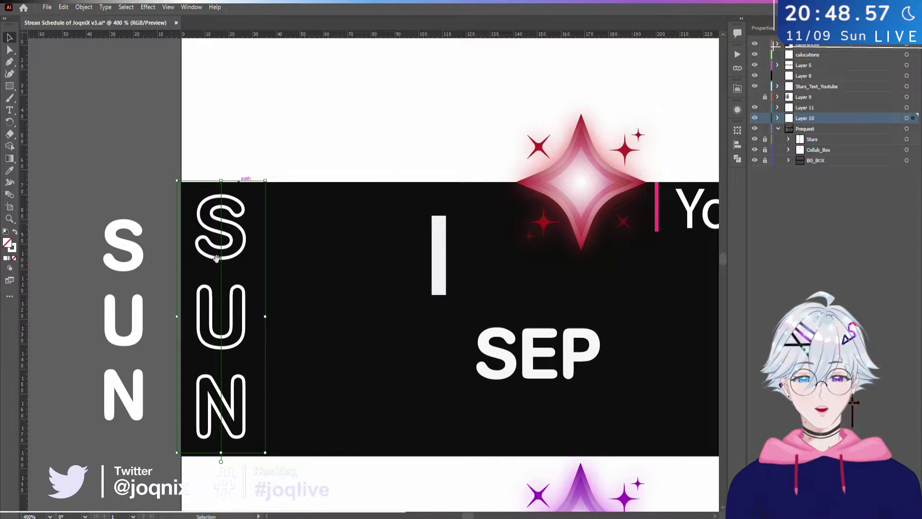
pyautogui.moveTo(592, 346); pyautogui.dragTo(140, 240)
pyautogui.scroll(-2, 426, 245)
pyautogui.click(427, 247)
pyautogui.moveTo(570, 250); pyautogui.dragTo(547, 263)
pyautogui.scroll(-3, 300, 239)
pyautogui.scroll(1, 300, 239)
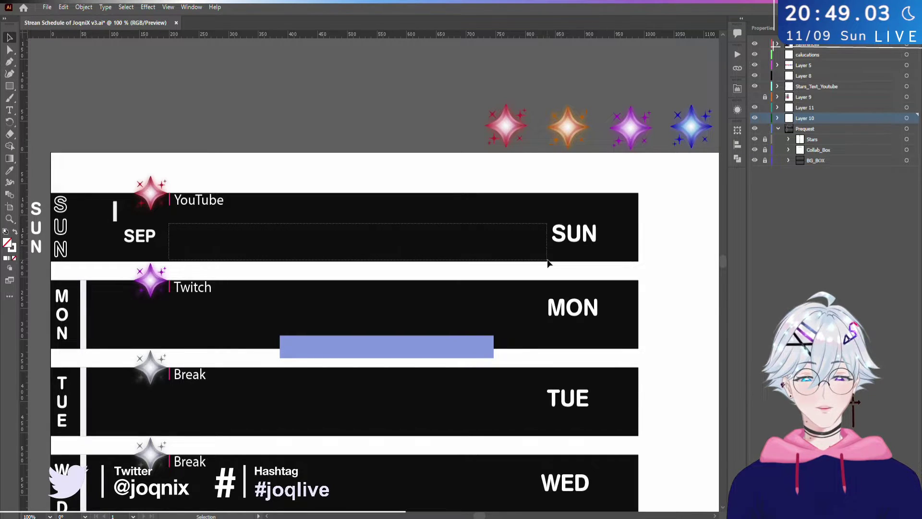
# - Nudge the right-hand MON label slightly right within the Monday bar
pyautogui.moveTo(166, 211); pyautogui.dragTo(521, 259)
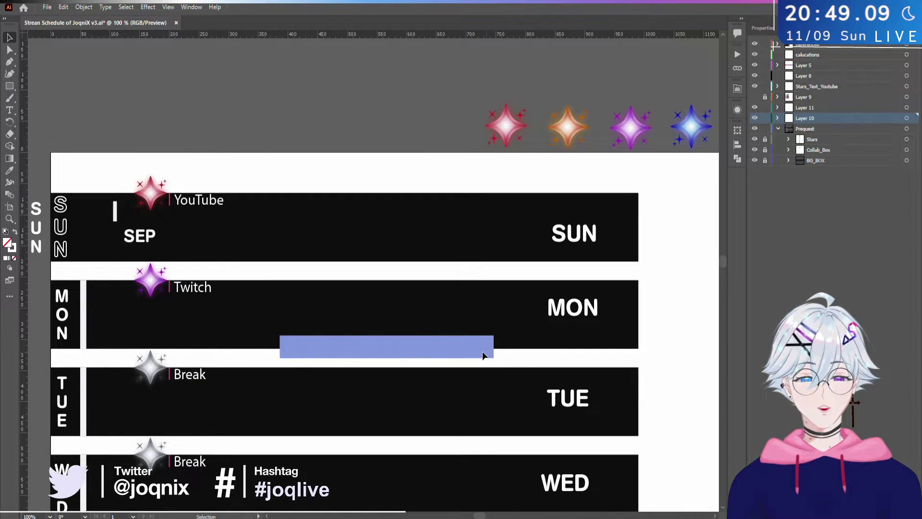
pyautogui.moveTo(172, 304); pyautogui.dragTo(453, 318)
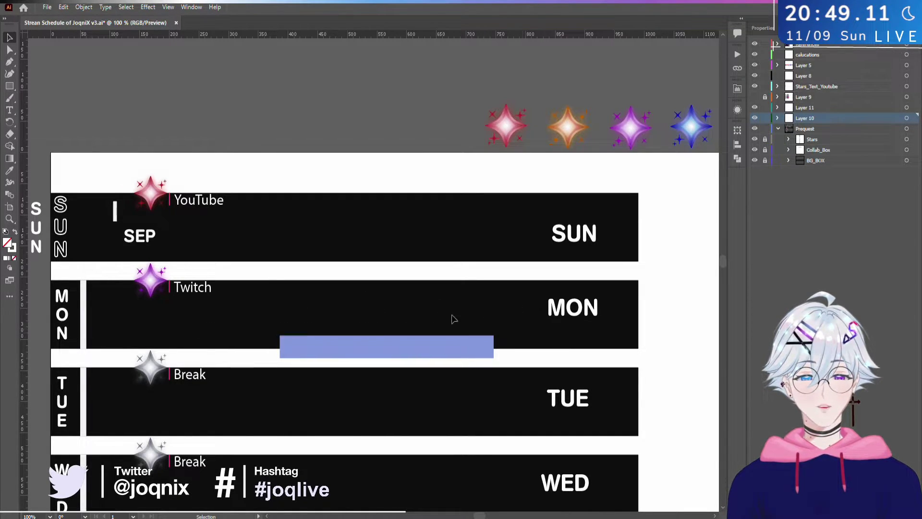
pyautogui.moveTo(141, 298); pyautogui.dragTo(534, 334)
pyautogui.moveTo(646, 230); pyautogui.dragTo(473, 220)
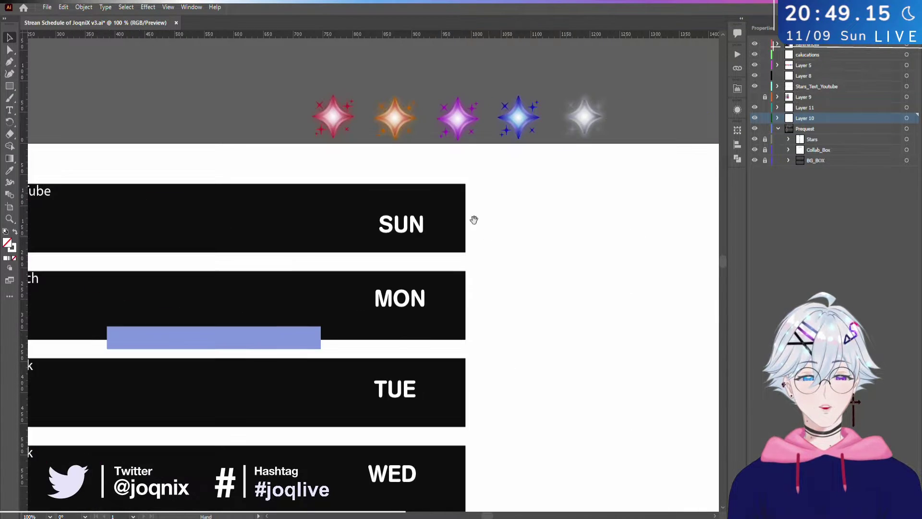
pyautogui.moveTo(460, 191); pyautogui.dragTo(403, 499)
pyautogui.click(380, 290)
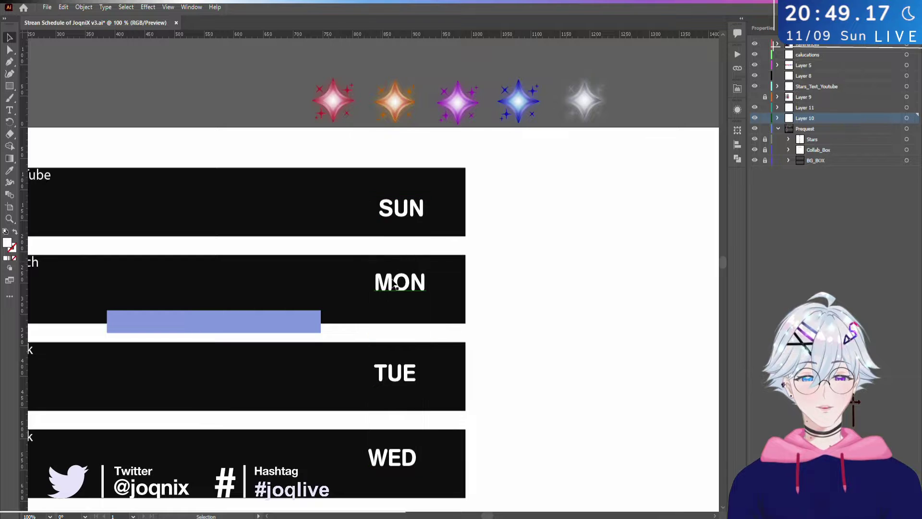
pyautogui.moveTo(403, 281)
pyautogui.mouseDown()
pyautogui.moveTo(362, 269)
pyautogui.moveTo(407, 280)
pyautogui.mouseUp()
# - Briefly show the time-zone labels layer to check the star rows, then hide it again
pyautogui.scroll(-1, 353, 264)
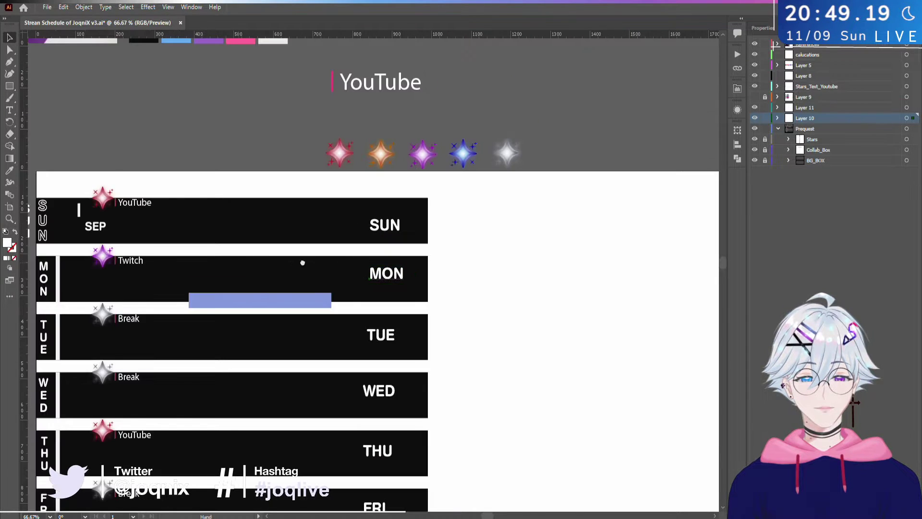
pyautogui.moveTo(237, 265); pyautogui.dragTo(438, 255)
pyautogui.scroll(1, 440, 256)
pyautogui.hscroll(5, 500, 260)
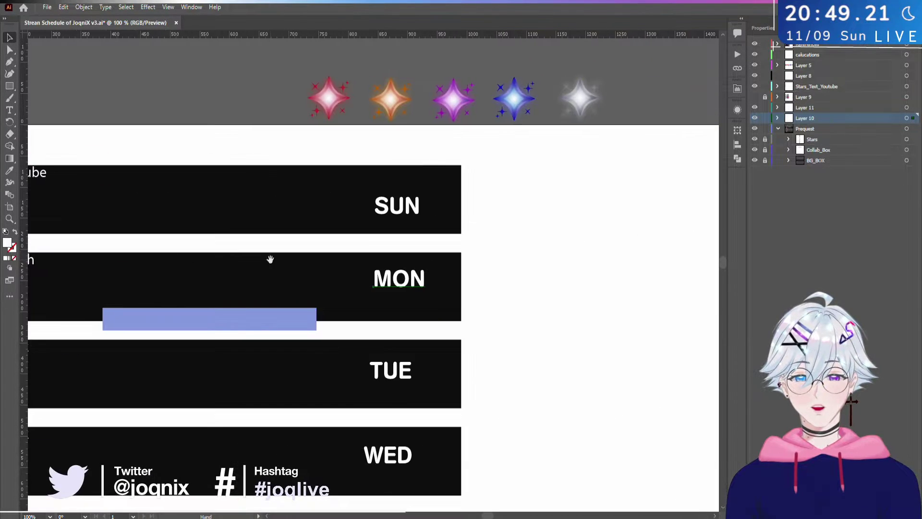
pyautogui.click(755, 101)
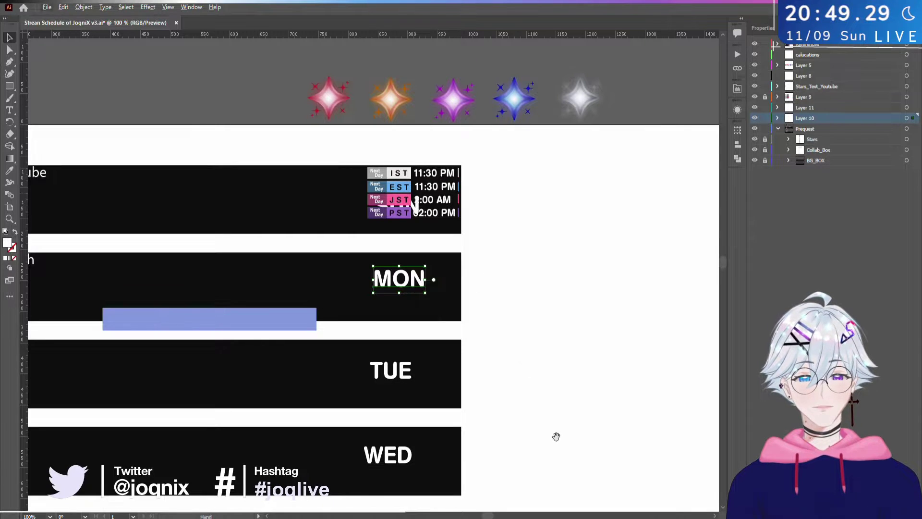
pyautogui.moveTo(565, 357); pyautogui.dragTo(572, 142)
pyautogui.moveTo(577, 461)
pyautogui.mouseDown()
pyautogui.moveTo(580, 319)
pyautogui.moveTo(569, 475)
pyautogui.mouseUp()
pyautogui.moveTo(549, 231); pyautogui.dragTo(546, 480)
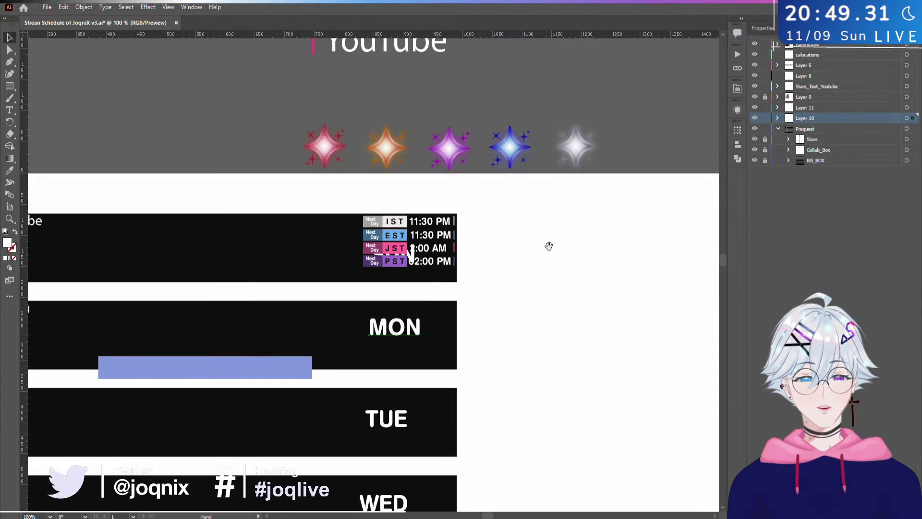
pyautogui.moveTo(559, 349); pyautogui.dragTo(604, 287)
pyautogui.click(756, 99)
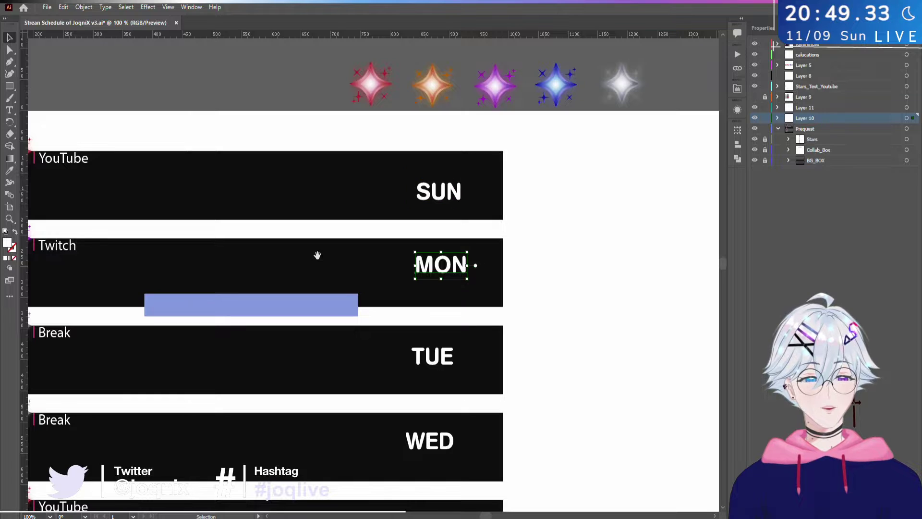
pyautogui.moveTo(317, 256); pyautogui.dragTo(563, 262)
pyautogui.scroll(2, 165, 242)
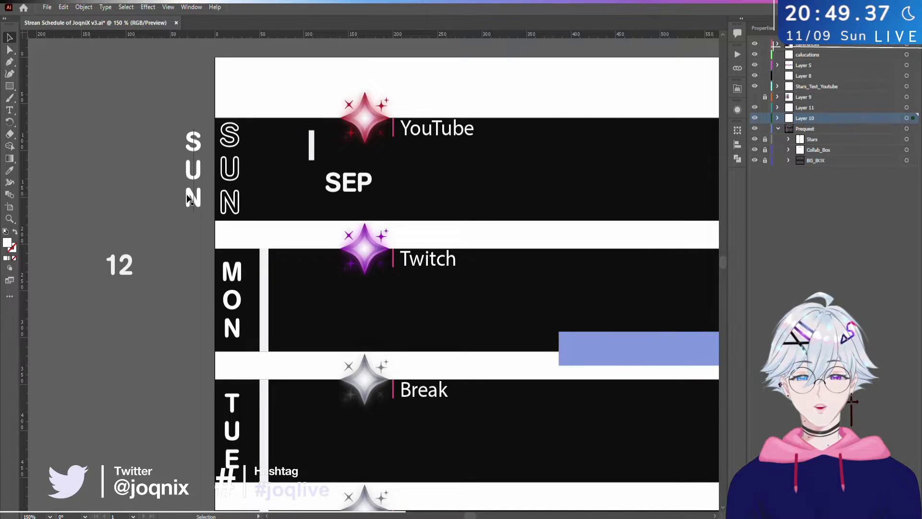
# - Select the outlined SUN letters and try font sizes in Properties, ending at 37 pt
pyautogui.moveTo(191, 196); pyautogui.dragTo(141, 197)
pyautogui.hscroll(2, 240, 196)
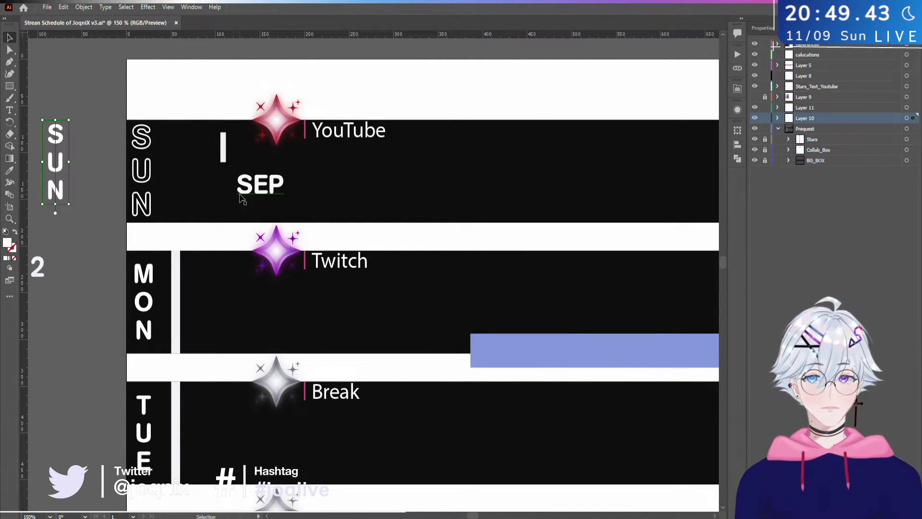
pyautogui.moveTo(368, 226)
pyautogui.mouseDown()
pyautogui.moveTo(337, 227)
pyautogui.moveTo(379, 231)
pyautogui.mouseUp()
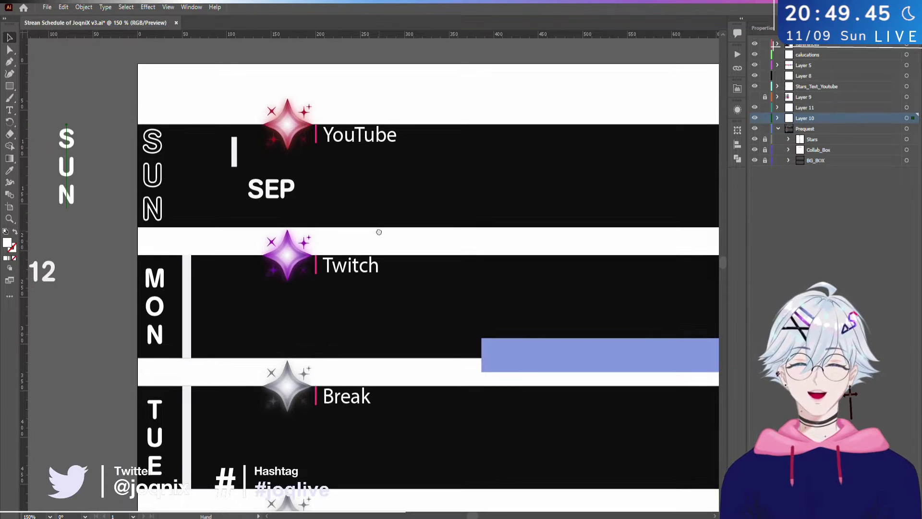
pyautogui.click(174, 205)
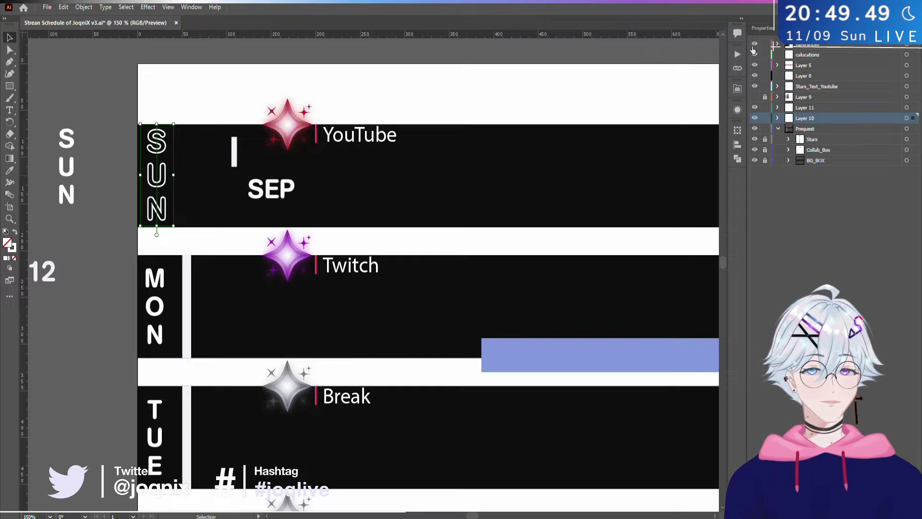
pyautogui.click(762, 29)
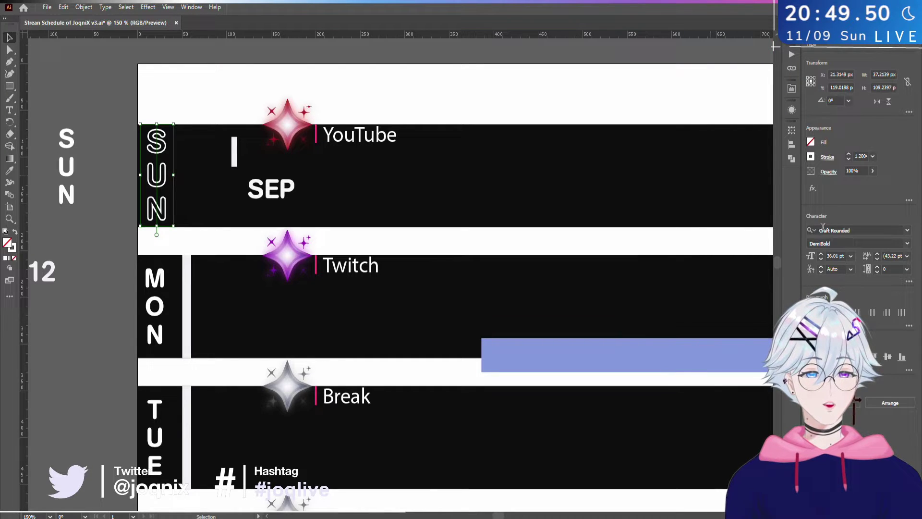
pyautogui.click(835, 255)
pyautogui.press('Down')
pyautogui.press('Down')
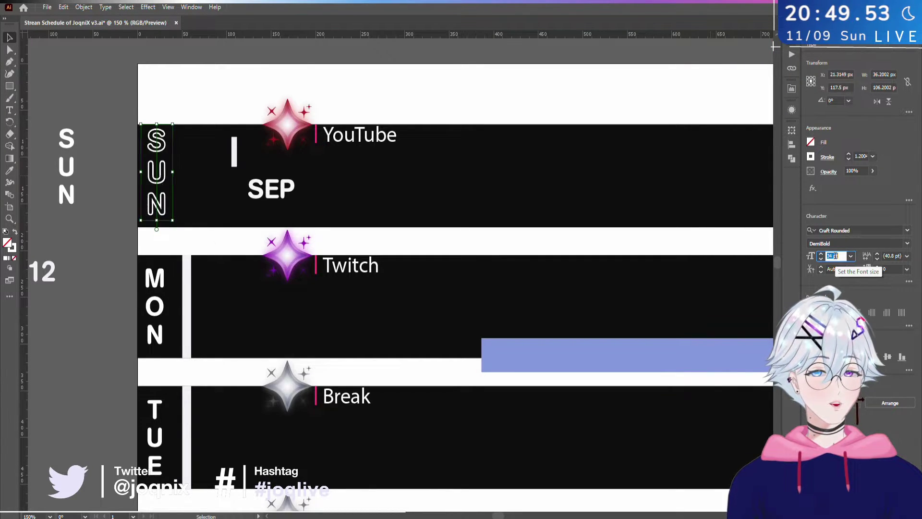
pyautogui.press('Down')
pyautogui.press('Down')
pyautogui.press('Down')
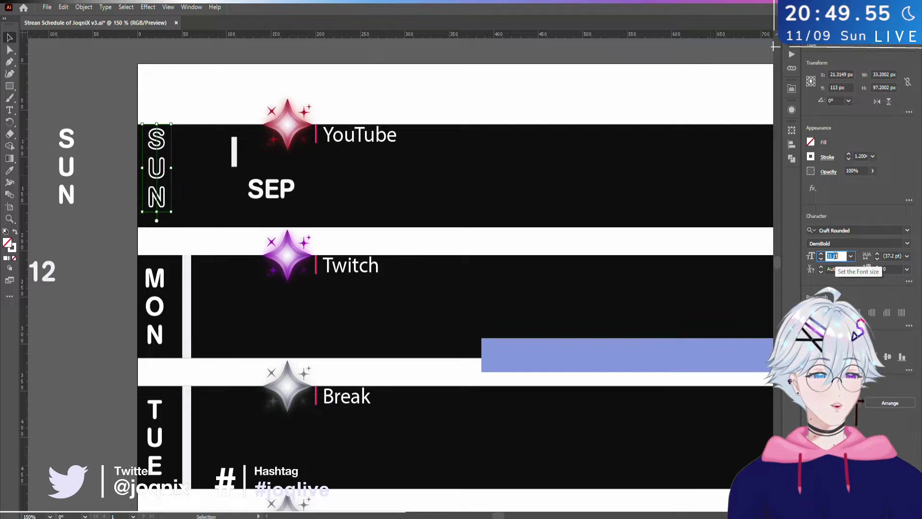
pyautogui.press('Up')
pyautogui.press('Up')
pyautogui.press('Up')
pyautogui.press('Up')
pyautogui.press('Up')
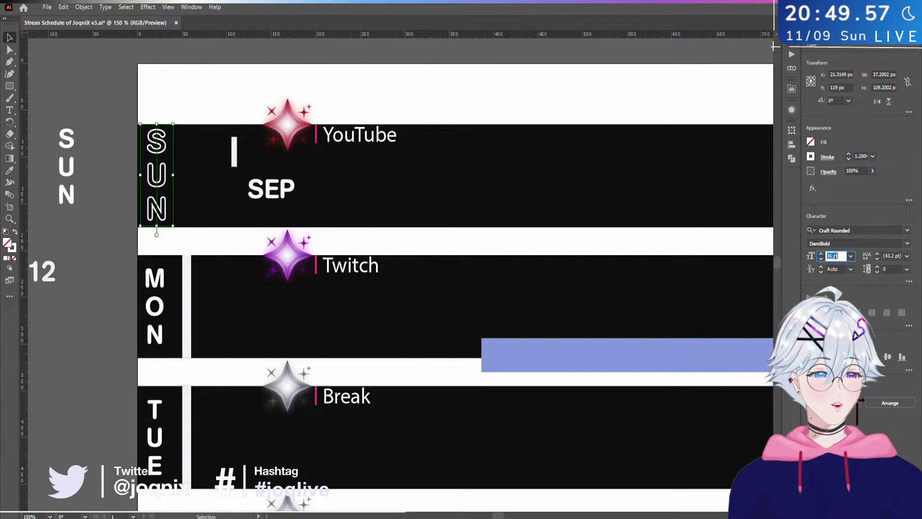
pyautogui.press('Down')
pyautogui.press('Down')
pyautogui.press('Down')
pyautogui.press('Down')
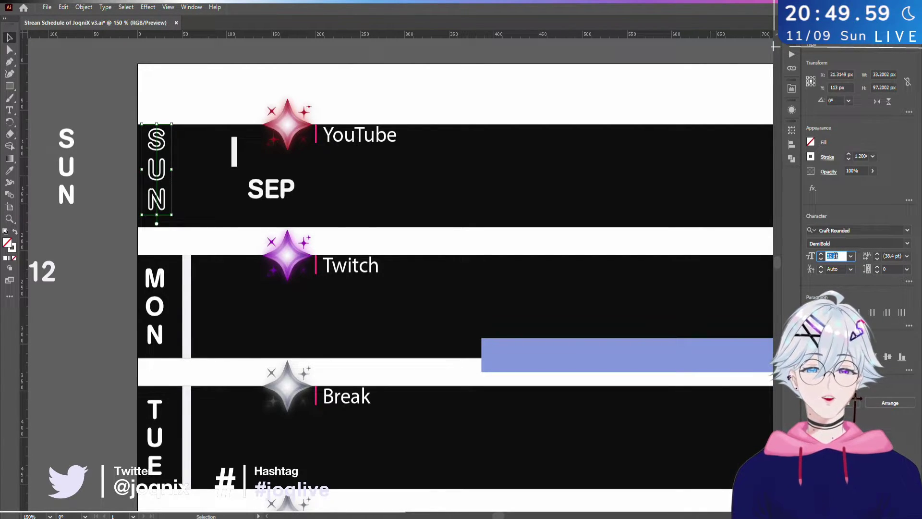
pyautogui.press('Up')
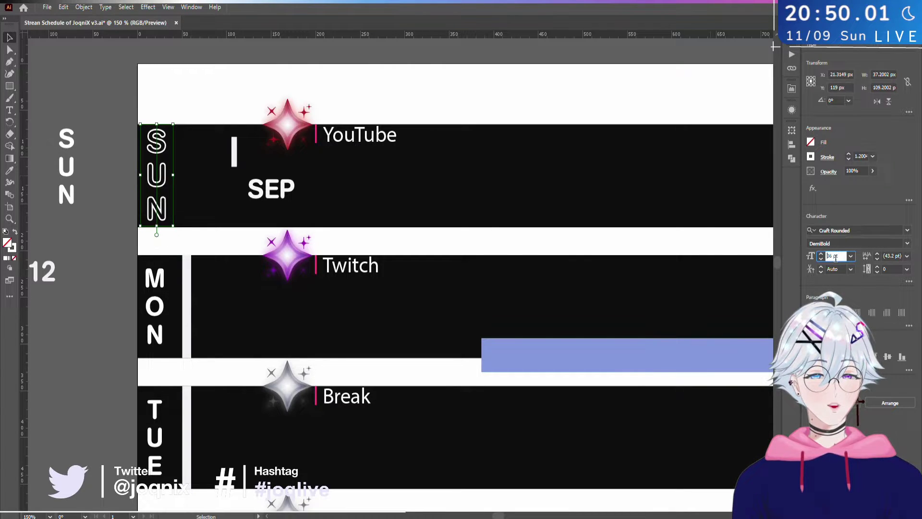
pyautogui.press('Up')
pyautogui.press('Up')
pyautogui.press('Up')
pyautogui.press('Up')
pyautogui.press('Up')
pyautogui.press('Up')
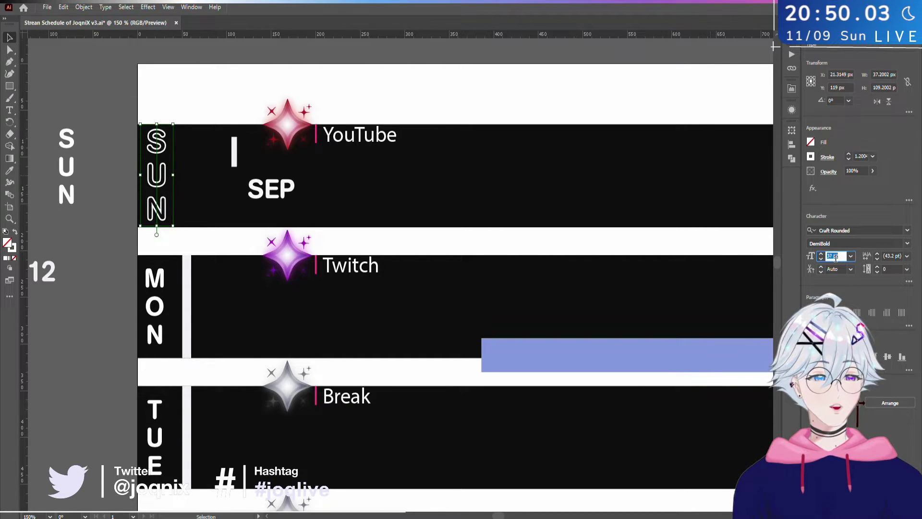
pyautogui.press('Down')
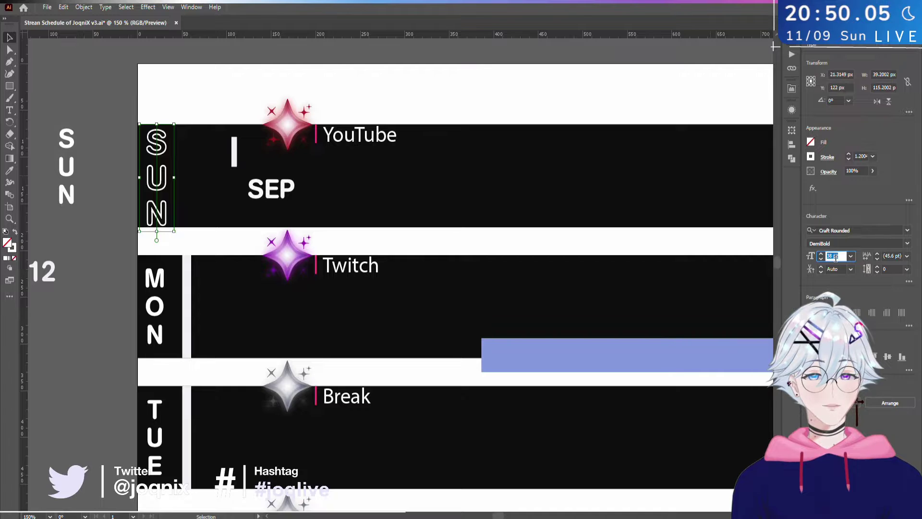
pyautogui.press('Down')
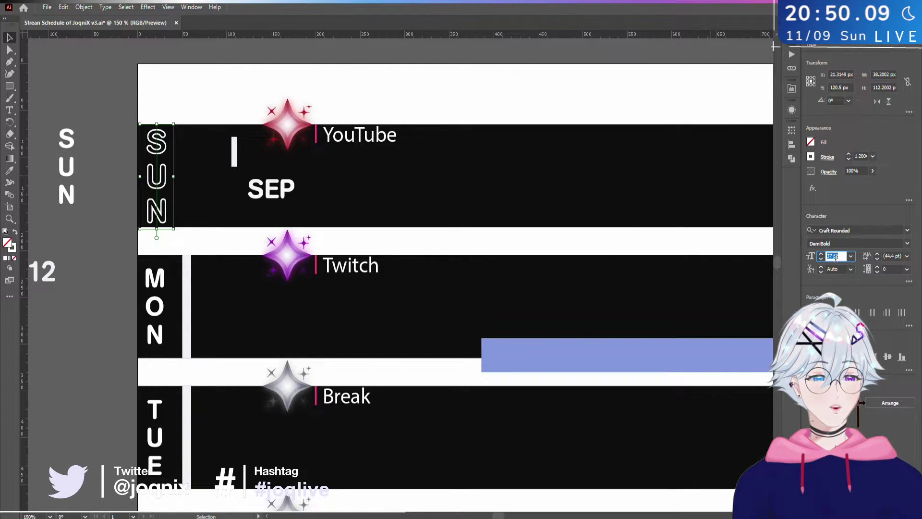
pyautogui.click(481, 225)
# - Reduce the outlined SUN label to 30 pt and move it slightly lower in the bar
pyautogui.moveTo(183, 78); pyautogui.dragTo(113, 263)
pyautogui.click(472, 220)
pyautogui.click(167, 207)
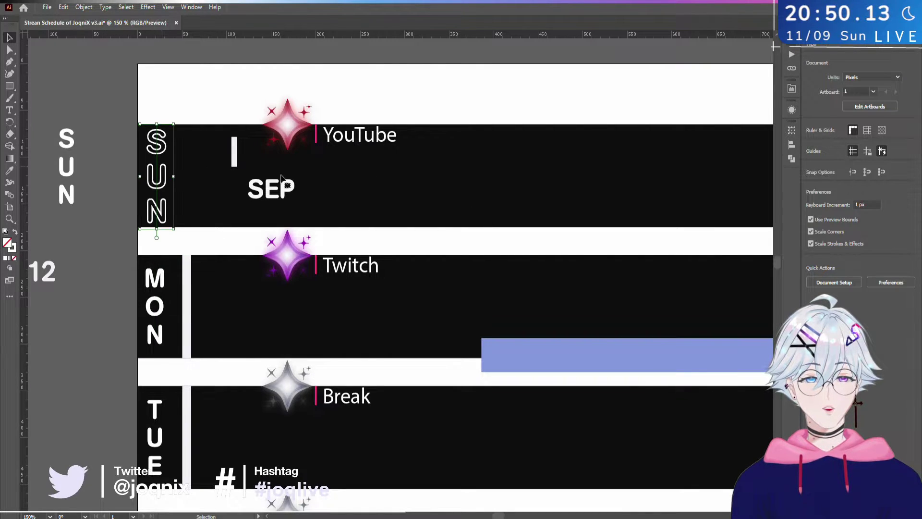
pyautogui.click(833, 255)
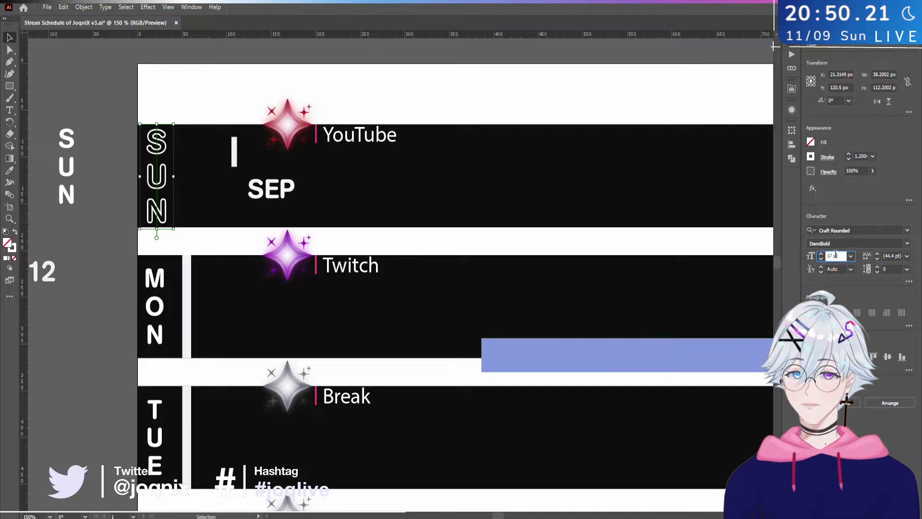
pyautogui.press('Down')
pyautogui.press('Down')
pyautogui.press('Down')
pyautogui.press('Down')
pyautogui.press('Down')
pyautogui.press('Up')
pyautogui.press('Up')
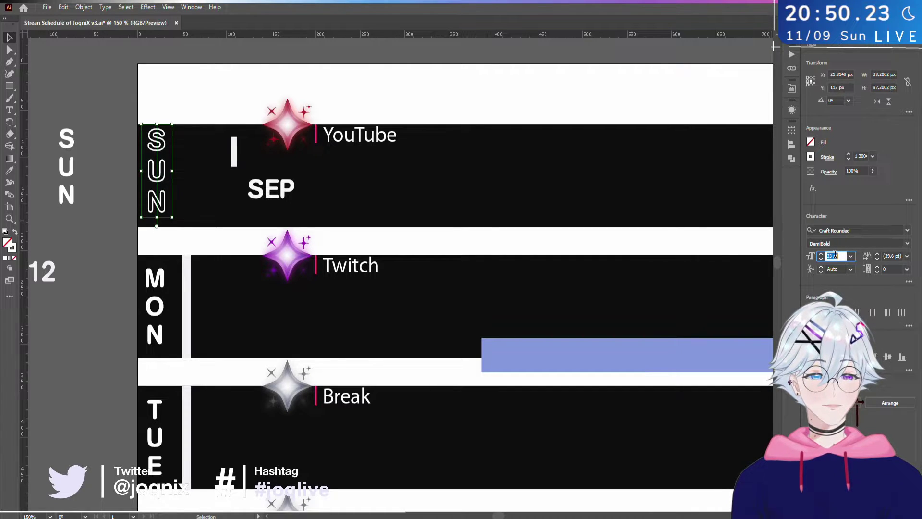
pyautogui.press('Down')
pyautogui.press('Down')
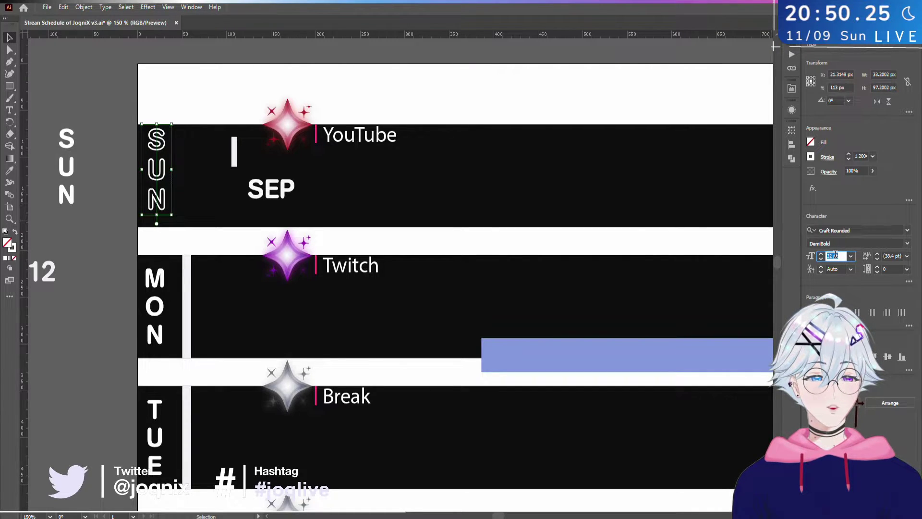
pyautogui.press('Down')
pyautogui.press('Down')
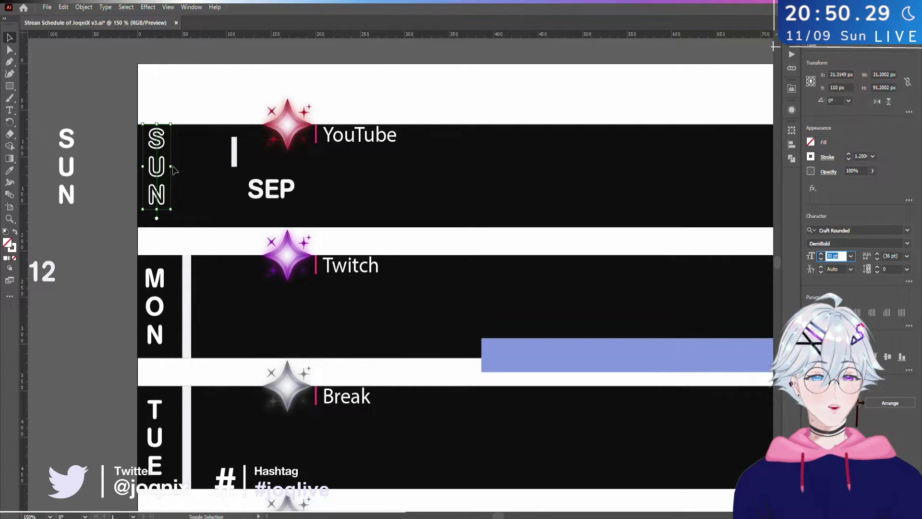
pyautogui.moveTo(163, 172); pyautogui.dragTo(164, 180)
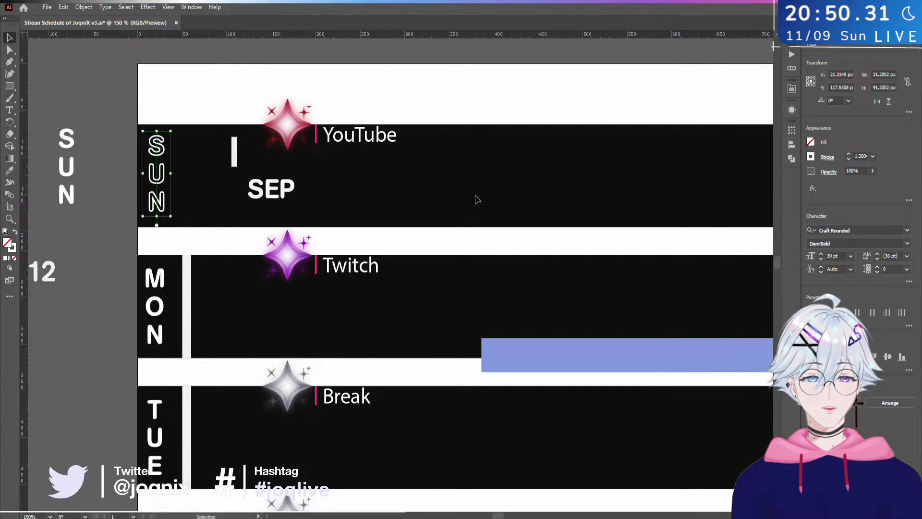
pyautogui.click(477, 199)
pyautogui.scroll(-3, 476, 200)
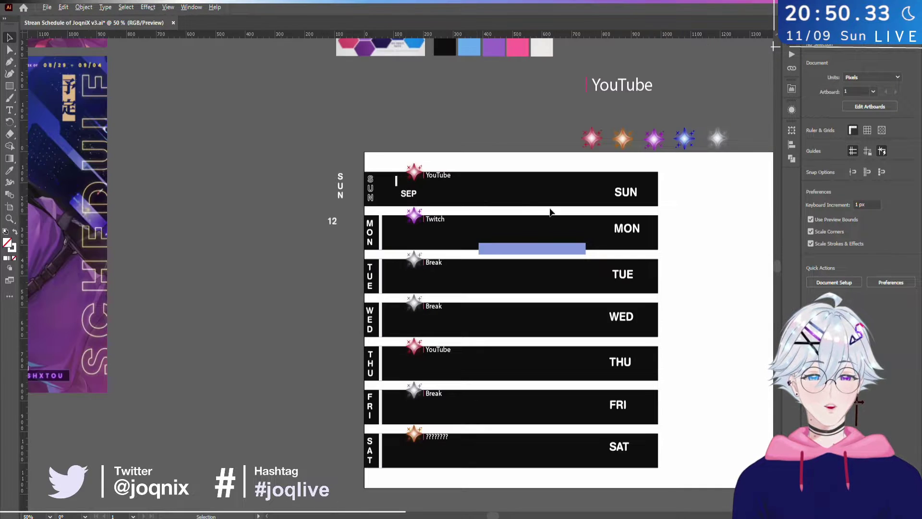
pyautogui.moveTo(601, 236); pyautogui.dragTo(352, 185)
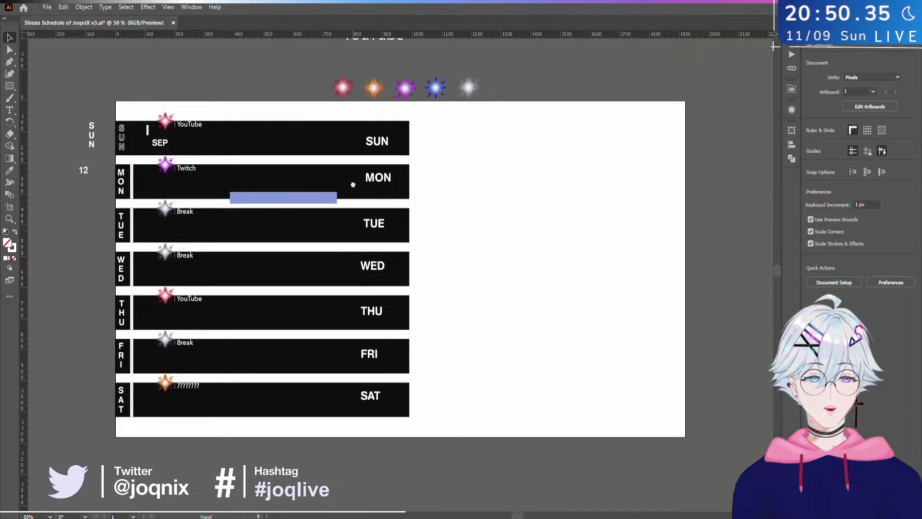
pyautogui.press('alt')
pyautogui.hotkey('ctrl', 'alt', 'shift', 's')
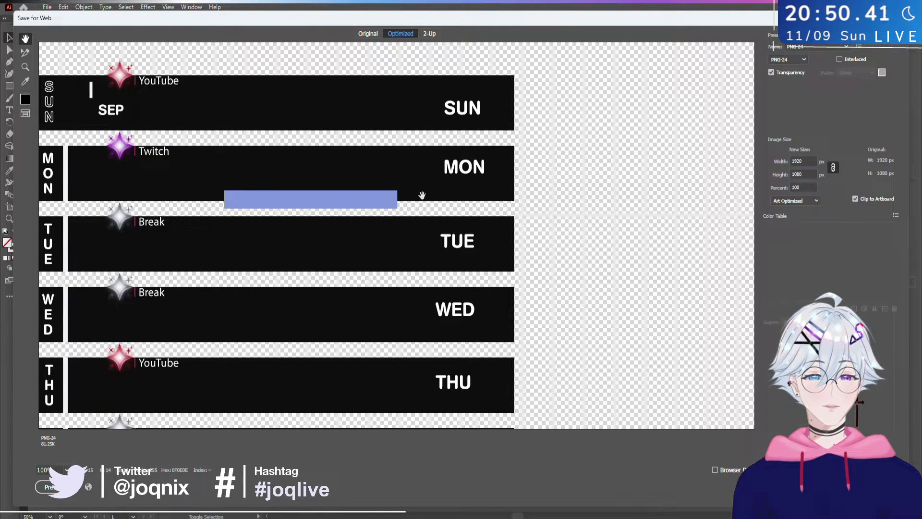
pyautogui.scroll(-3, 425, 240)
pyautogui.scroll(3, 515, 228)
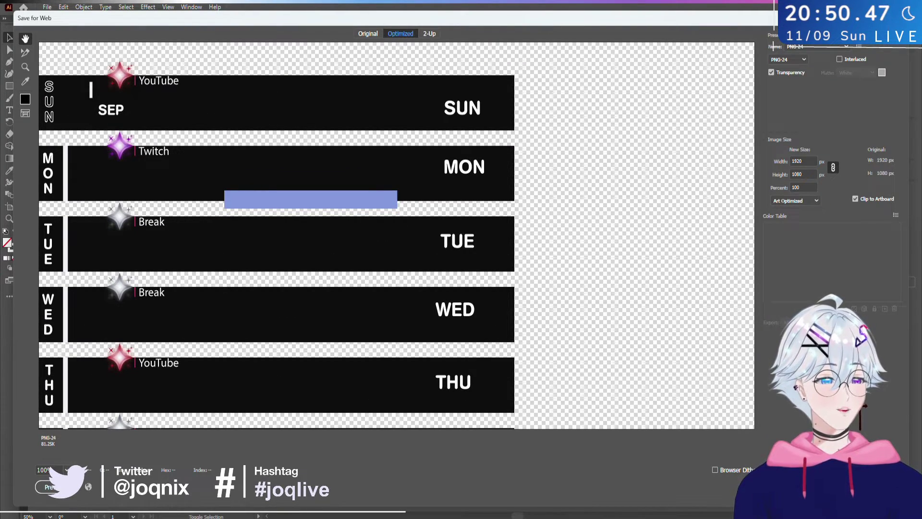
pyautogui.press('Escape')
# - Bring the solid white SUN label beside the outlined one and nudge it right
pyautogui.scroll(5, 107, 105)
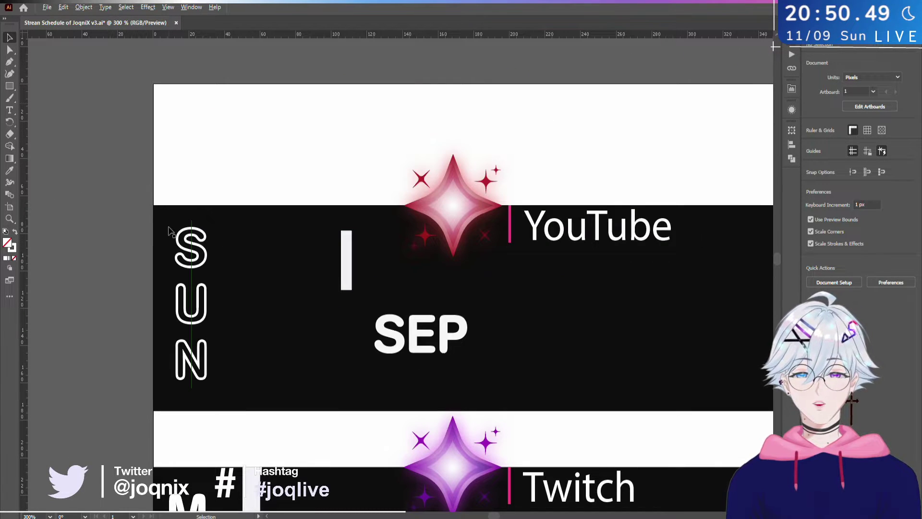
pyautogui.scroll(5, 172, 232)
pyautogui.scroll(-5, 309, 222)
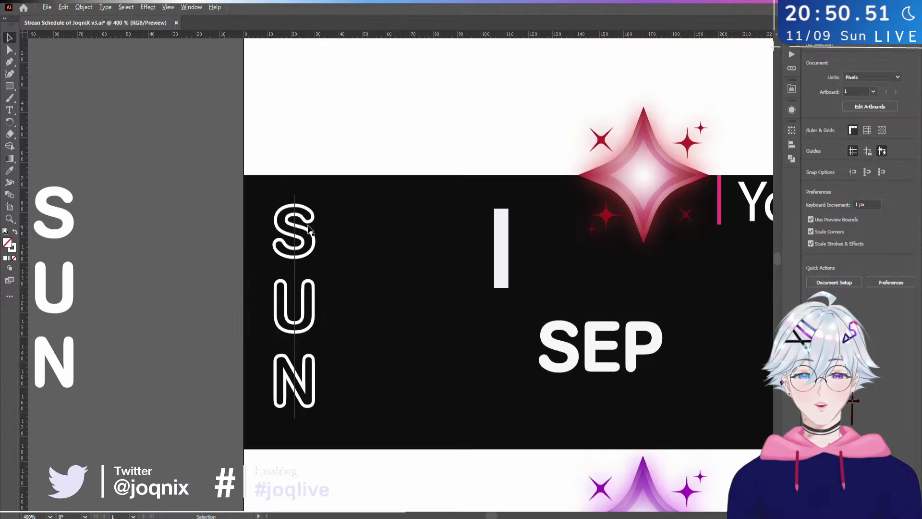
pyautogui.scroll(5, 310, 222)
pyautogui.scroll(-5, 309, 222)
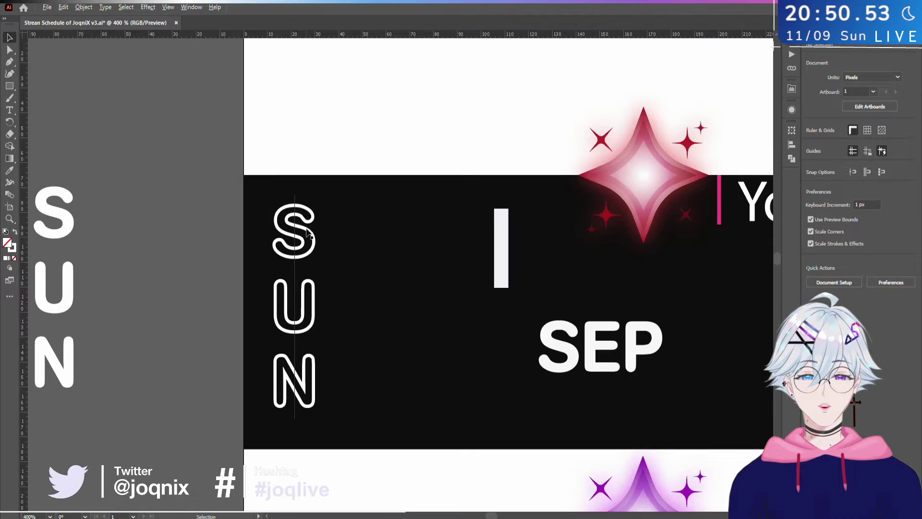
pyautogui.scroll(-2, 307, 232)
pyautogui.scroll(2, 307, 231)
pyautogui.click(307, 231)
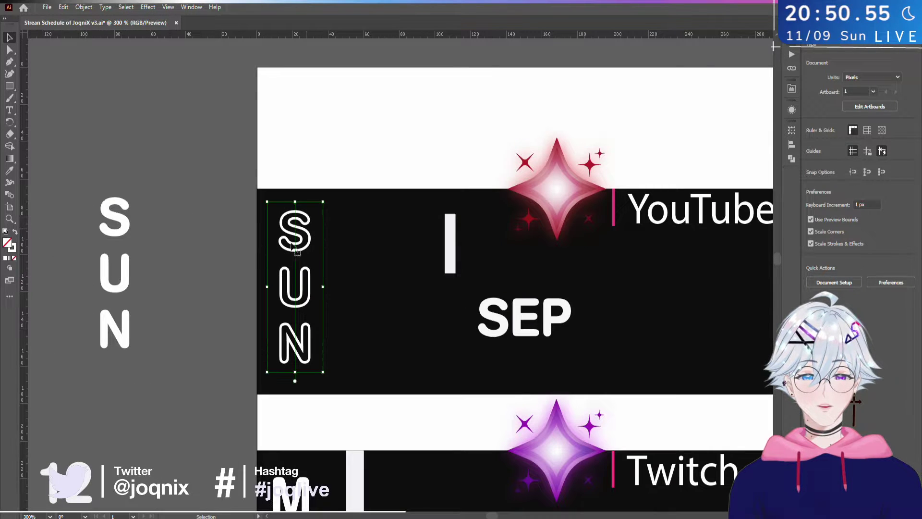
pyautogui.moveTo(117, 243); pyautogui.dragTo(301, 256)
pyautogui.hotkey('shift', 'Right')
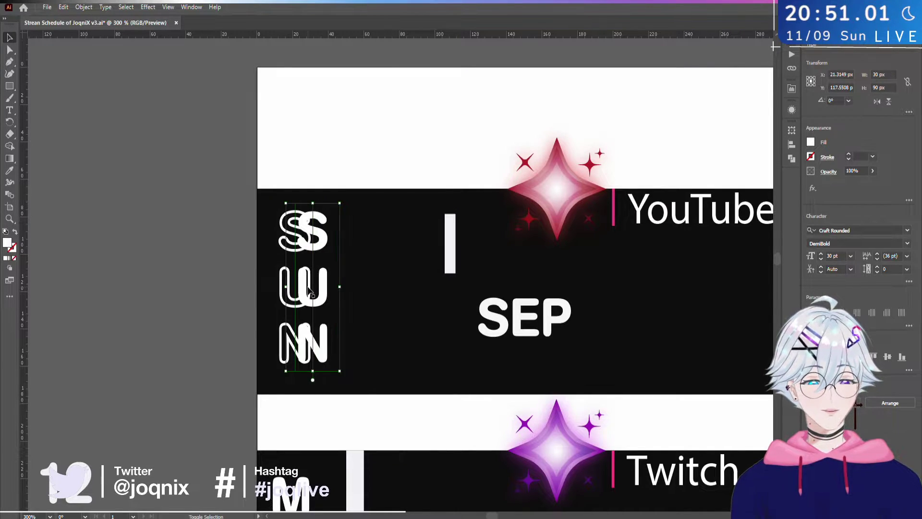
pyautogui.hotkey('shift', 'Right')
pyautogui.hotkey('shift', 'Right')
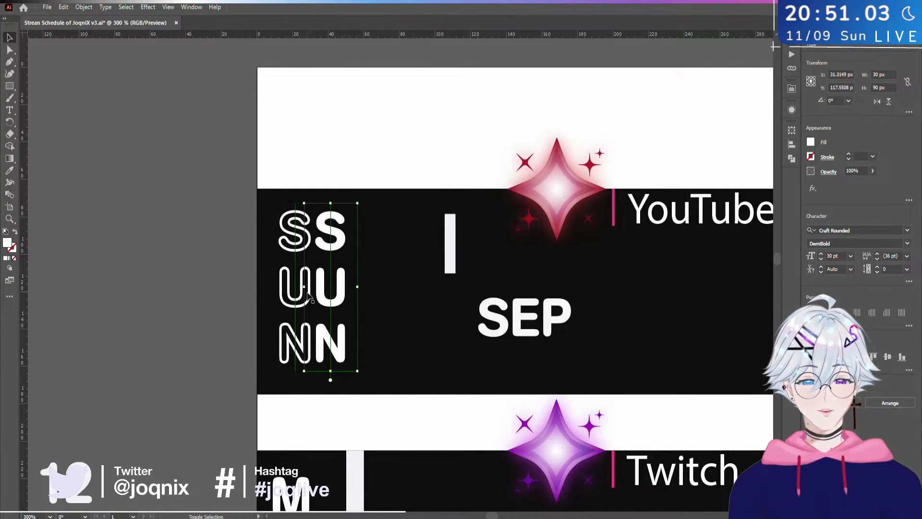
# - Push the outlined SUN copy left out of the bar and settle the white SUN in place
pyautogui.click(302, 293)
pyautogui.hotkey('shift', 'Left')
pyautogui.hotkey('shift', 'Left')
pyautogui.hotkey('shift', 'Left')
pyautogui.hotkey('shift', 'Left')
pyautogui.hotkey('shift', 'Left')
pyautogui.hotkey('shift', 'Left')
pyautogui.hotkey('shift', 'Left')
pyautogui.hotkey('shift', 'Left')
pyautogui.hotkey('shift', 'Left')
pyautogui.hotkey('shift', 'Left')
pyautogui.hotkey('shift', 'Left')
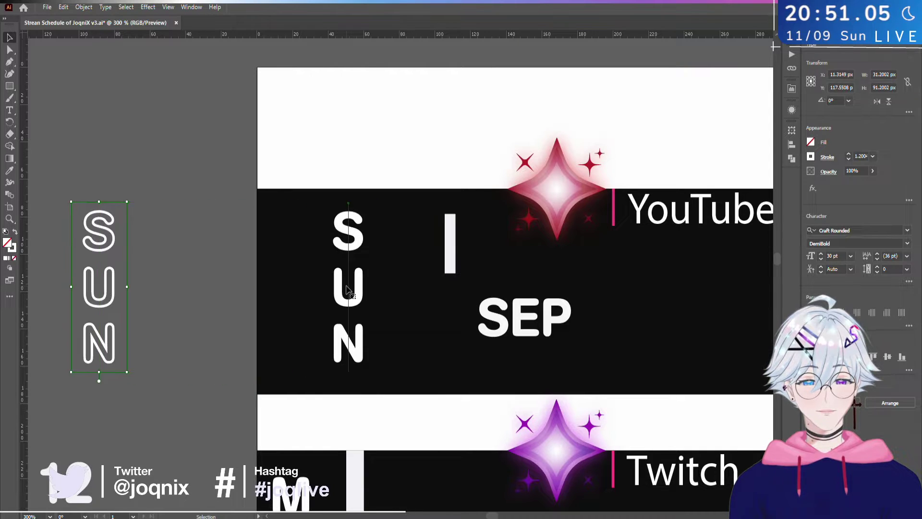
pyautogui.click(347, 288)
pyautogui.hotkey('shift', 'Left')
pyautogui.hotkey('shift', 'Left')
pyautogui.hotkey('shift', 'Left')
pyautogui.hotkey('shift', 'Right')
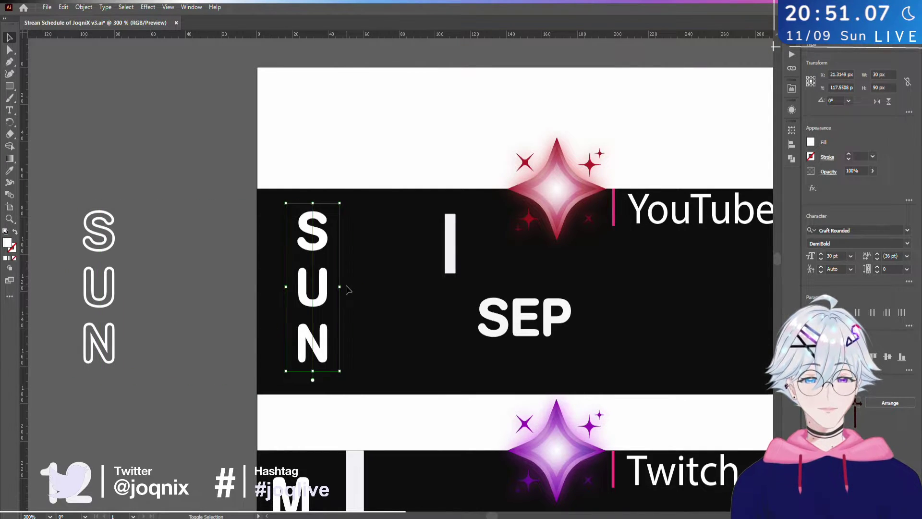
pyautogui.click(381, 299)
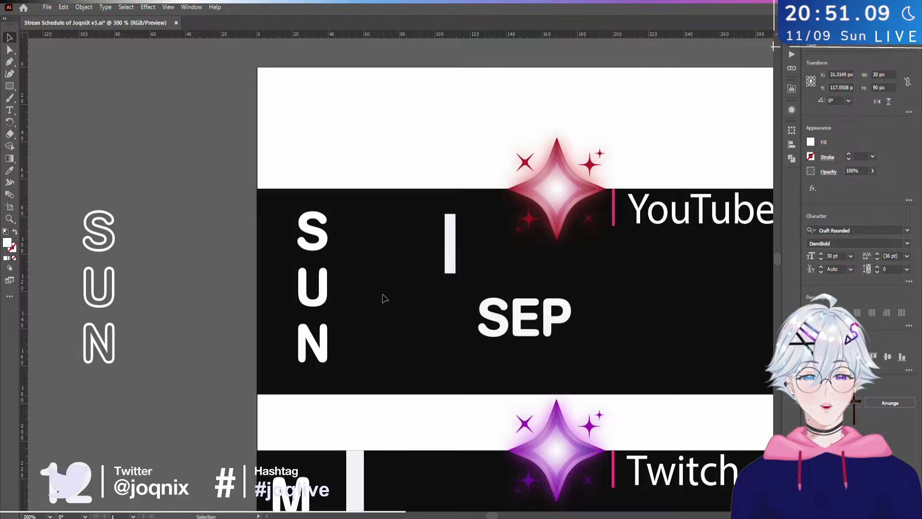
pyautogui.scroll(-2, 381, 299)
pyautogui.scroll(-2, 408, 366)
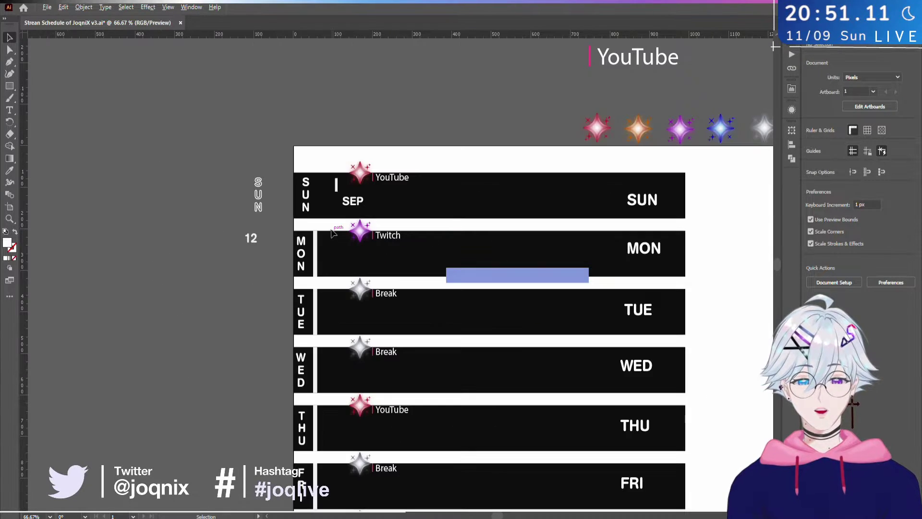
pyautogui.scroll(4, 338, 218)
# - Move SEP up-left beside the SUN label and shift the white bar lower and right
pyautogui.moveTo(301, 160); pyautogui.dragTo(352, 337)
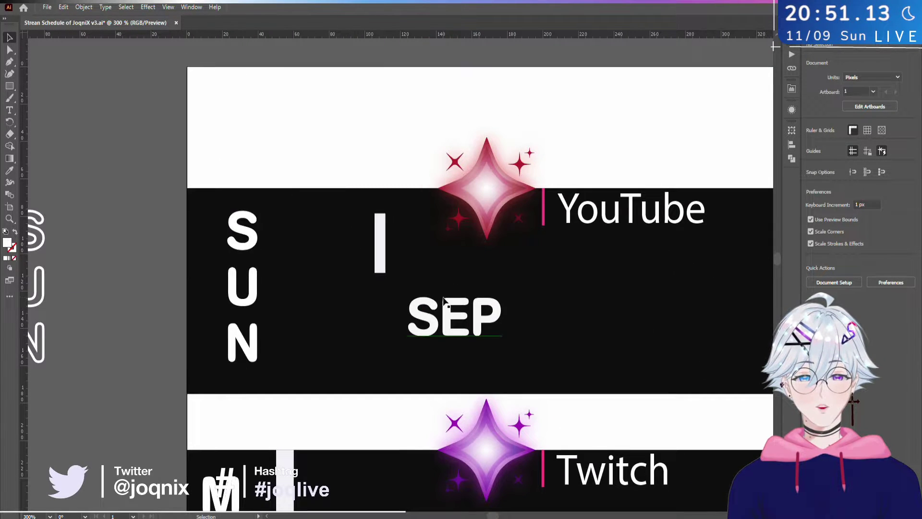
pyautogui.moveTo(442, 317); pyautogui.dragTo(325, 243)
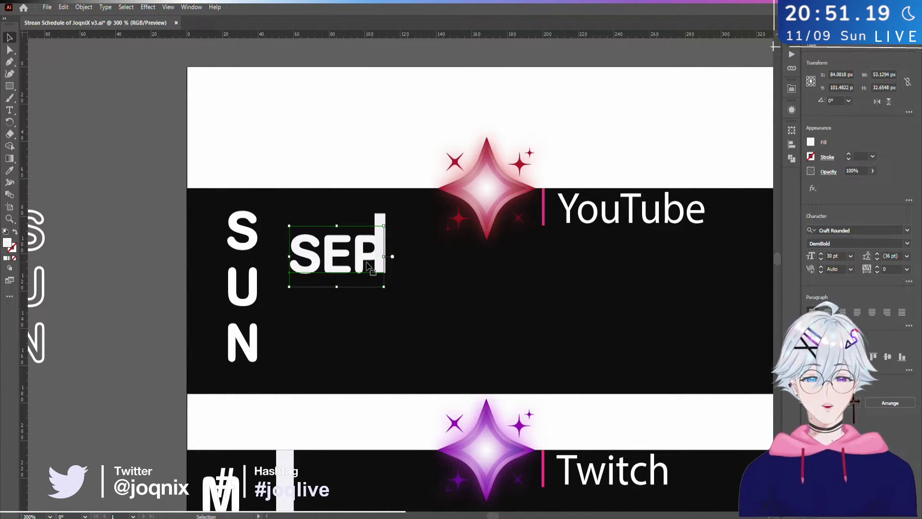
pyautogui.moveTo(380, 226); pyautogui.dragTo(478, 294)
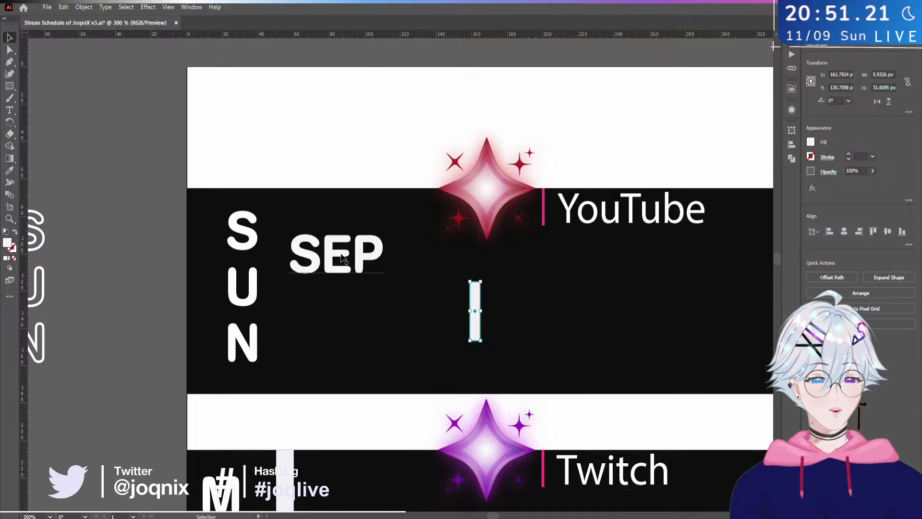
pyautogui.moveTo(336, 260); pyautogui.dragTo(342, 331)
pyautogui.hotkey('ctrl', 'z')
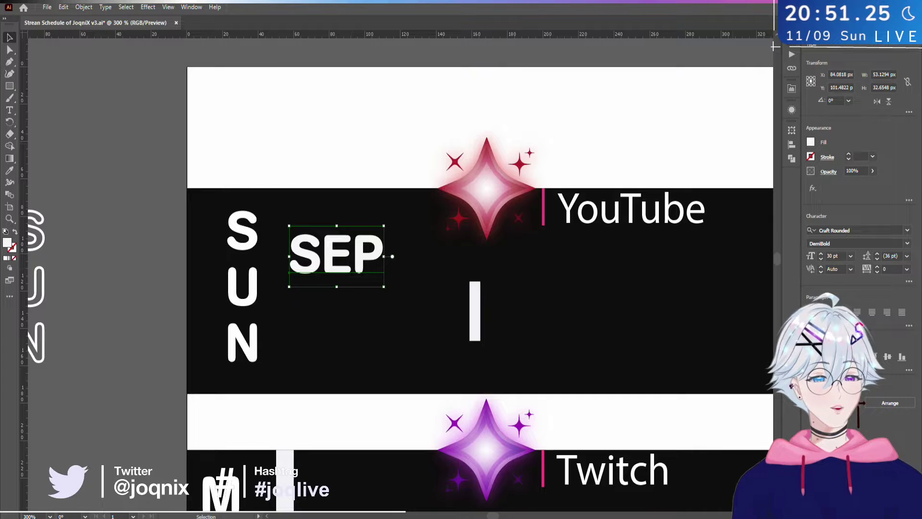
# - Show the Layers panel and expand Layer 10 to list its contents
pyautogui.moveTo(802, 432); pyautogui.dragTo(747, 451)
pyautogui.press('F7')
pyautogui.click(778, 118)
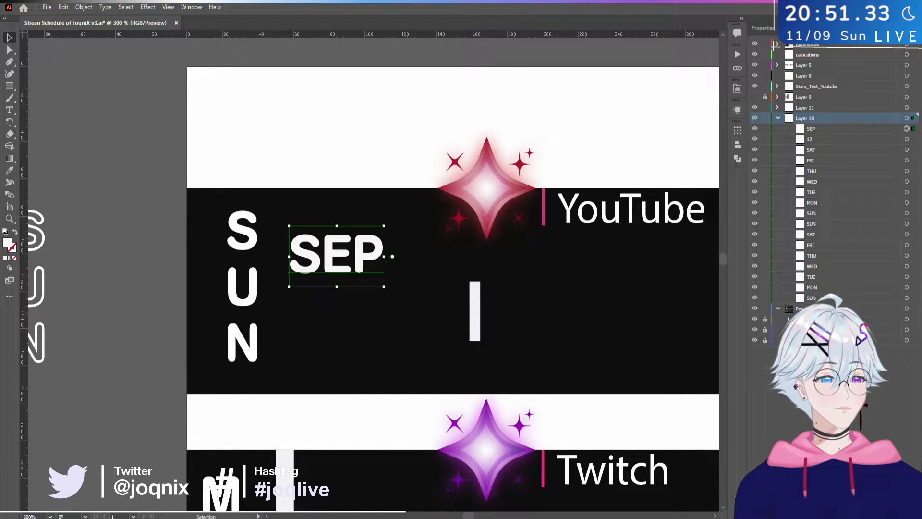
# - Select all seven vertical day labels, SUN through SAT
pyautogui.scroll(-4, 387, 358)
pyautogui.scroll(-3, 283, 151)
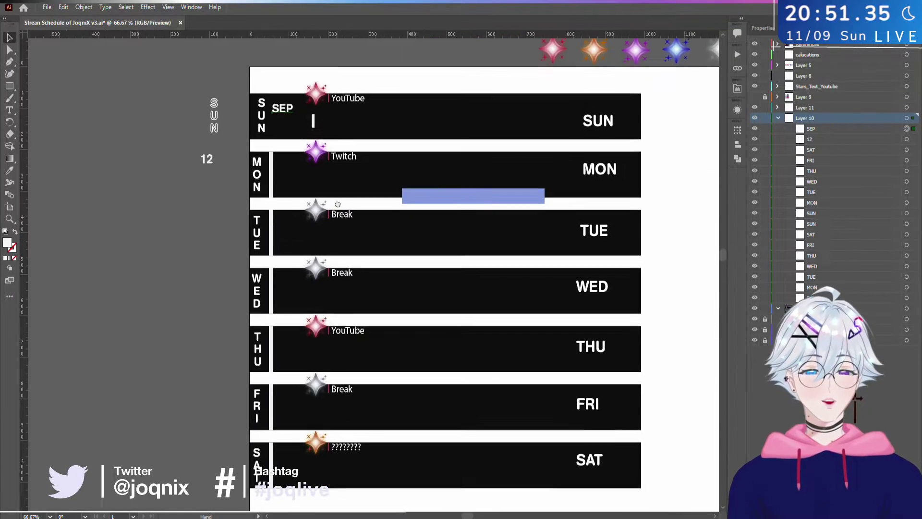
pyautogui.click(284, 181)
pyautogui.click(257, 174)
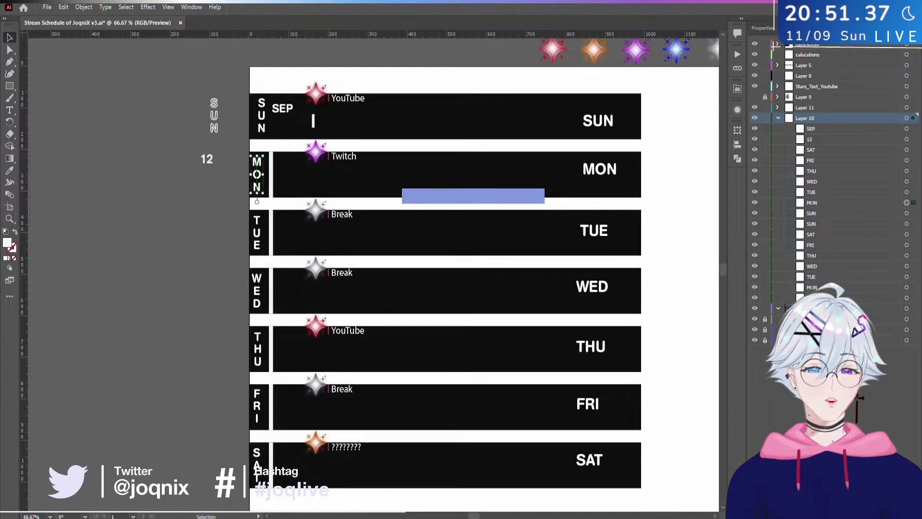
pyautogui.click(764, 28)
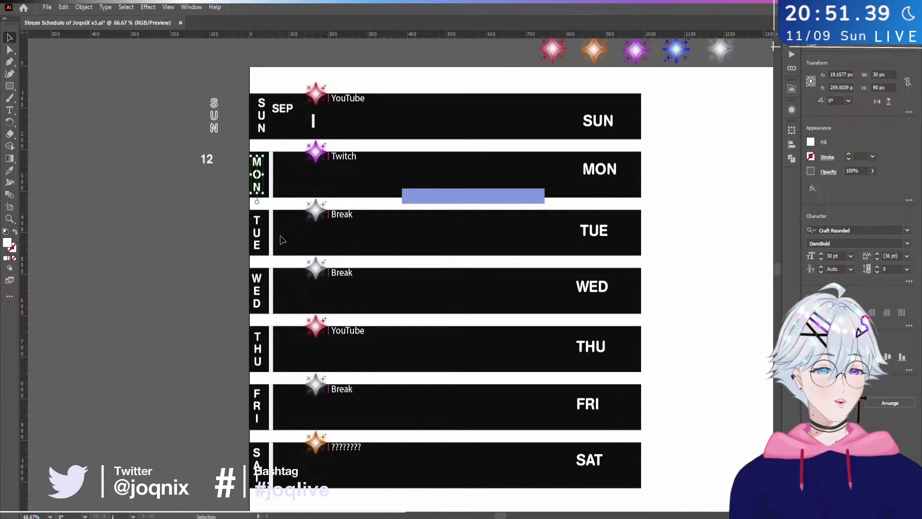
pyautogui.click(262, 129)
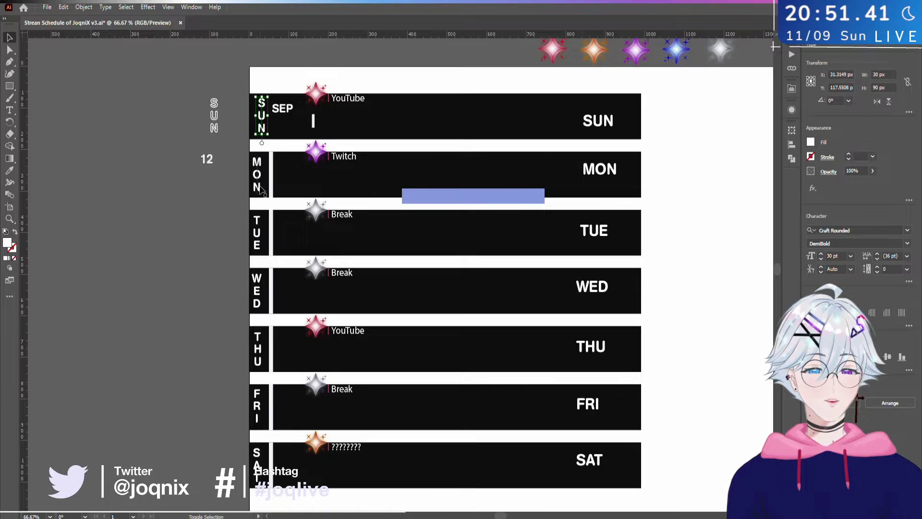
pyautogui.keyDown('shift'); pyautogui.click(264, 191); pyautogui.keyUp('shift')
pyautogui.keyDown('shift'); pyautogui.click(264, 236); pyautogui.keyUp('shift')
pyautogui.keyDown('shift'); pyautogui.click(265, 296); pyautogui.keyUp('shift')
pyautogui.keyDown('shift'); pyautogui.click(263, 348); pyautogui.keyUp('shift')
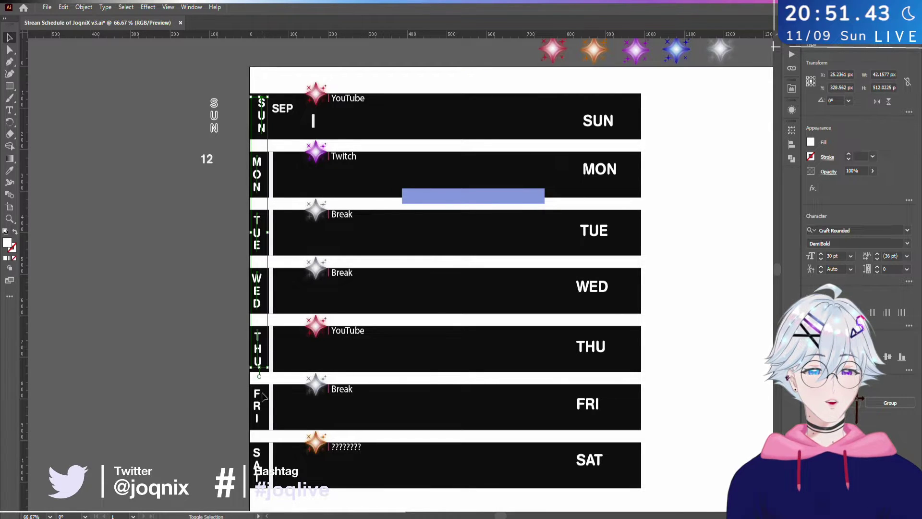
pyautogui.keyDown('shift'); pyautogui.click(263, 410); pyautogui.keyUp('shift')
pyautogui.keyDown('shift'); pyautogui.click(262, 476); pyautogui.keyUp('shift')
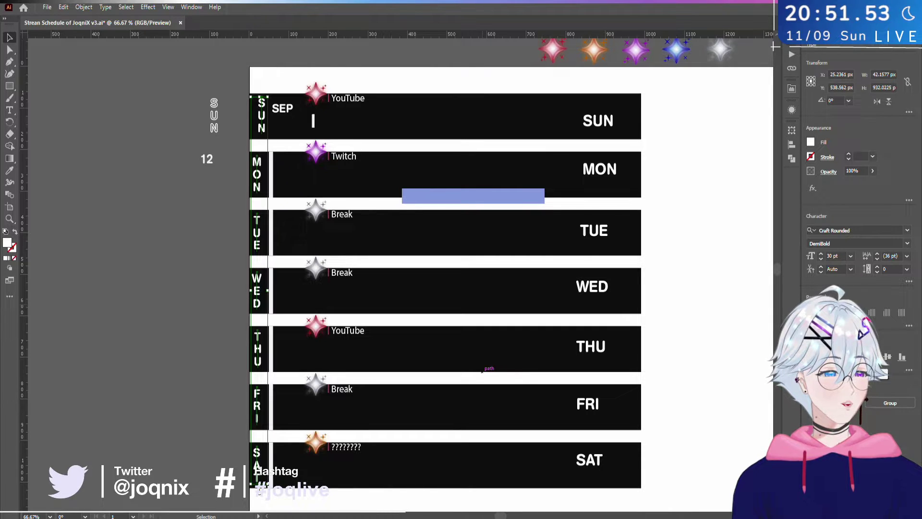
# - Align the day labels to the artboard's left edge, undoing the trial centring
pyautogui.click(828, 357)
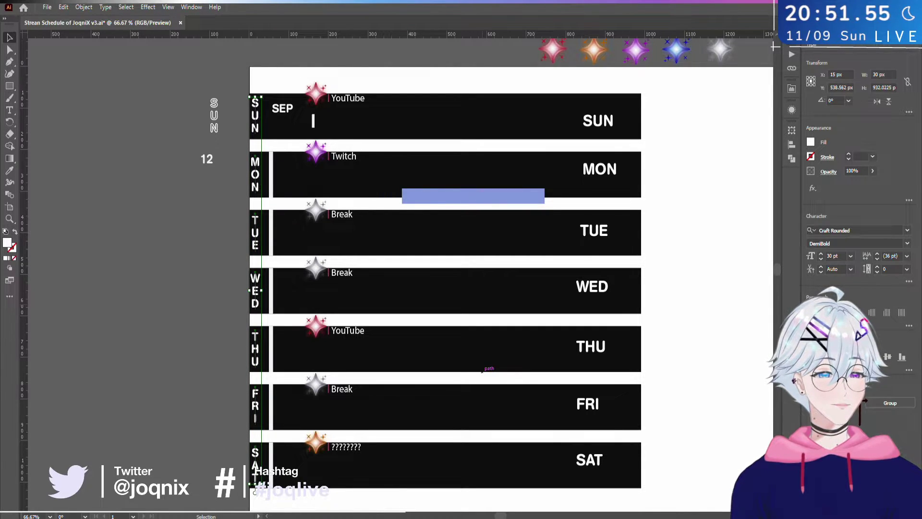
pyautogui.click(843, 357)
pyautogui.hotkey('ctrl', 'shift', 'z')
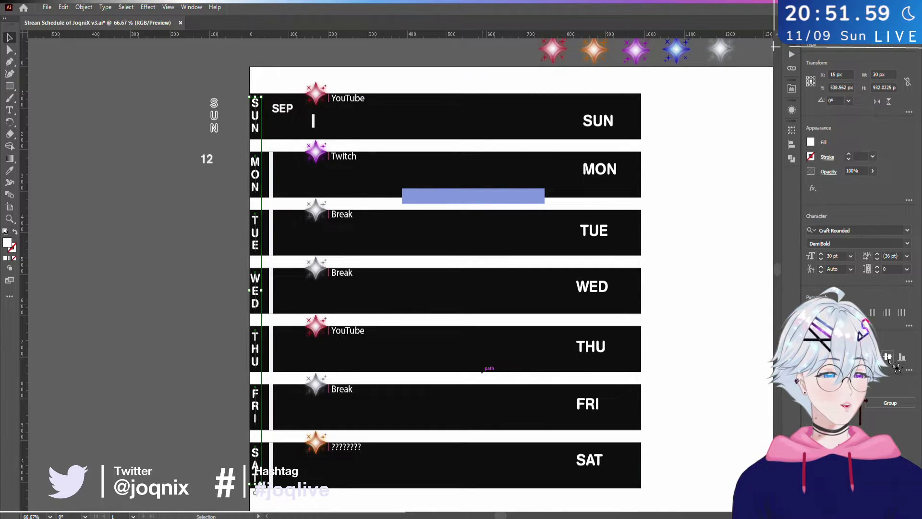
pyautogui.click(887, 356)
pyautogui.scroll(5, 257, 290)
pyautogui.scroll(2, 255, 292)
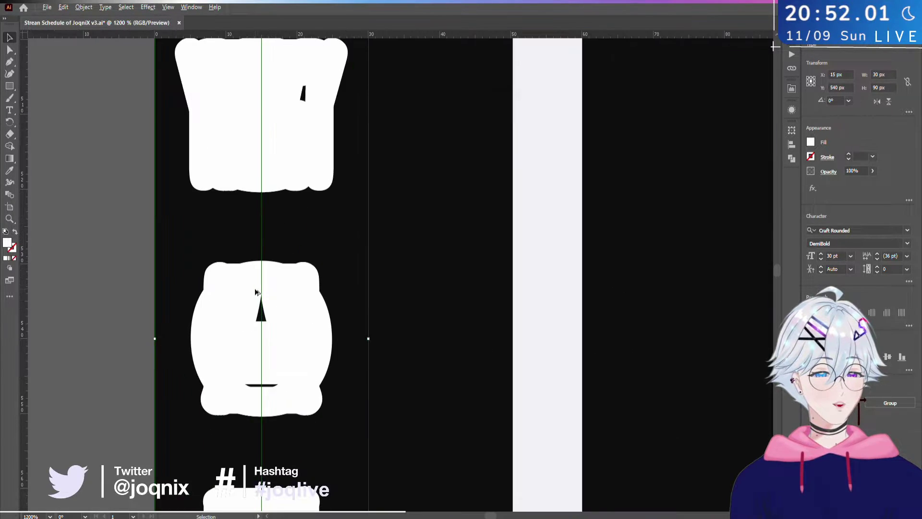
pyautogui.scroll(-3, 257, 293)
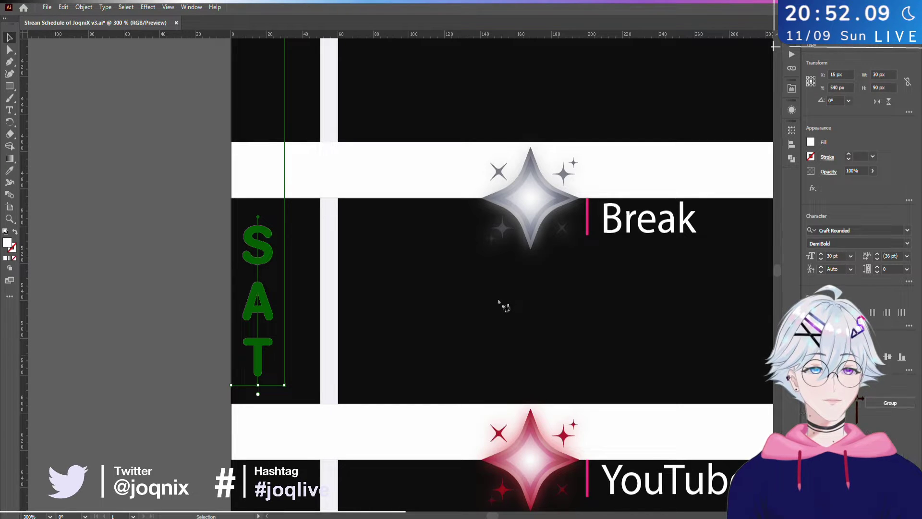
pyautogui.scroll(-5, 503, 306)
pyautogui.hotkey('ctrl', 'z')
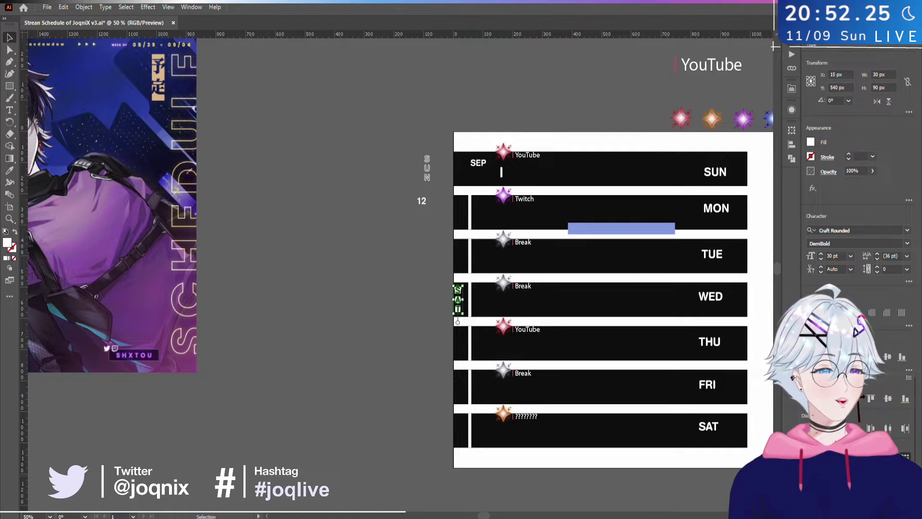
# - Distribute the labels' vertical centres with SAT as key object, then move the column down beside the bars
pyautogui.click(808, 457)
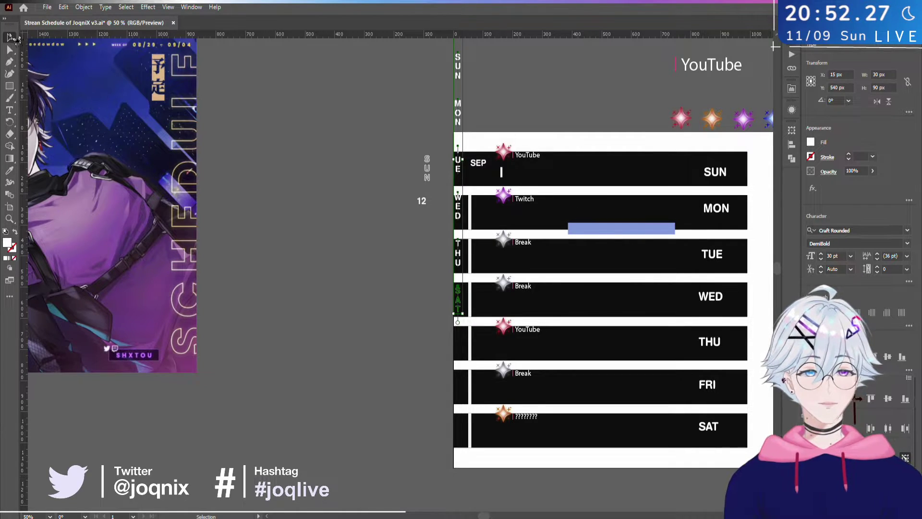
pyautogui.keyDown('shift'); pyautogui.click(459, 214); pyautogui.keyUp('shift')
pyautogui.moveTo(460, 214); pyautogui.dragTo(460, 345)
pyautogui.hotkey('ctrl', 'z')
pyautogui.hotkey('ctrl', 'z')
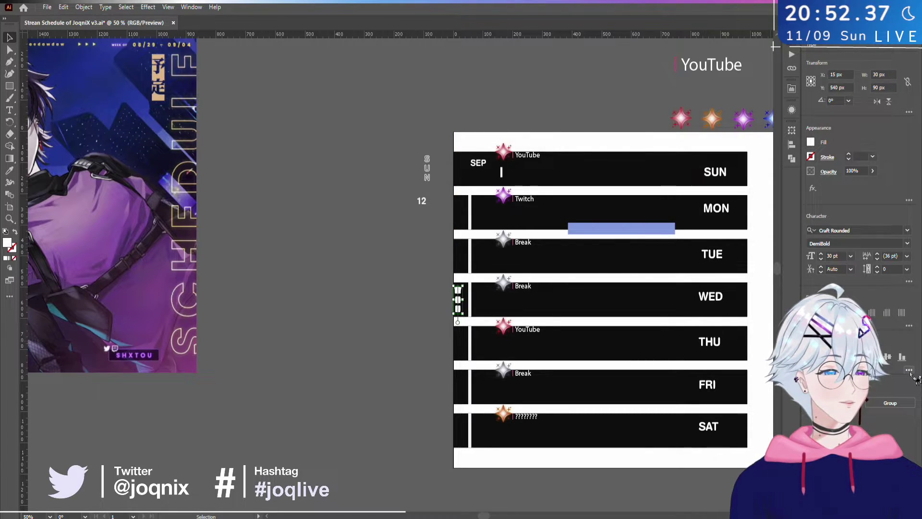
pyautogui.click(910, 473)
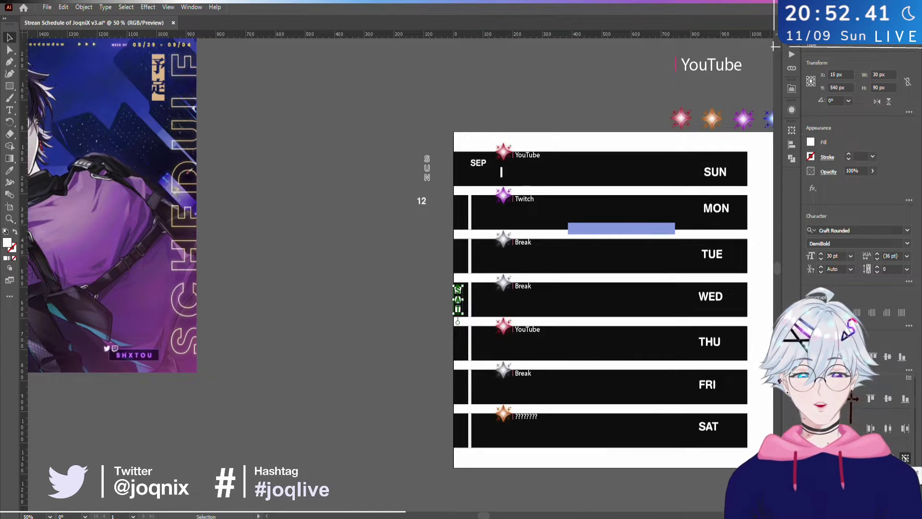
pyautogui.click(811, 458)
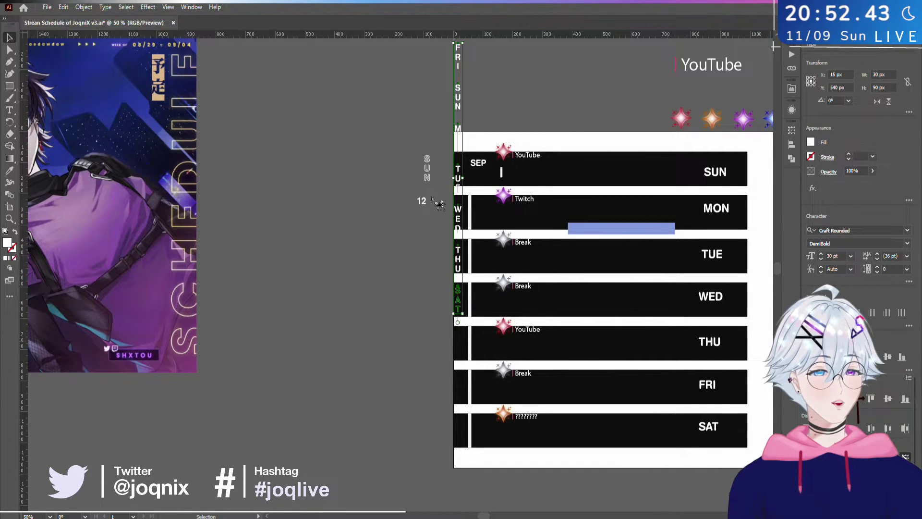
pyautogui.moveTo(462, 250); pyautogui.dragTo(464, 375)
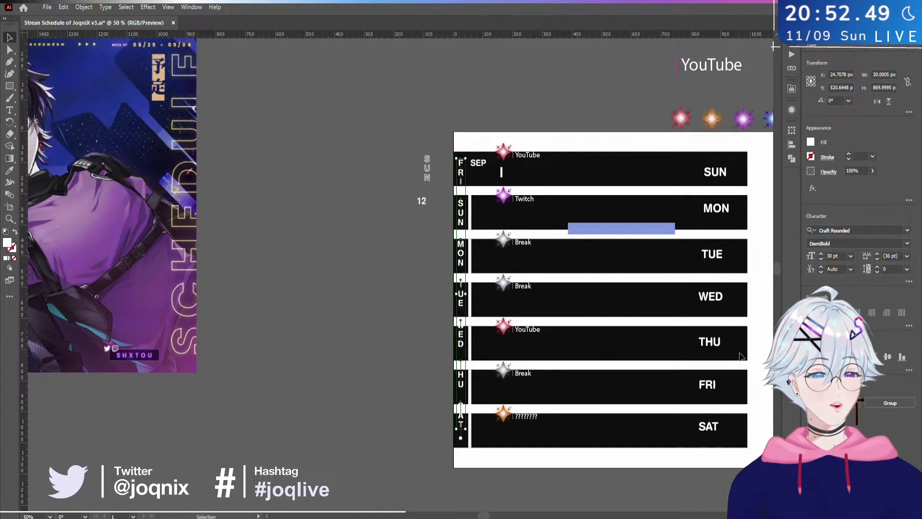
pyautogui.hotkey('ctrl', 'z')
pyautogui.hotkey('ctrl', 'z')
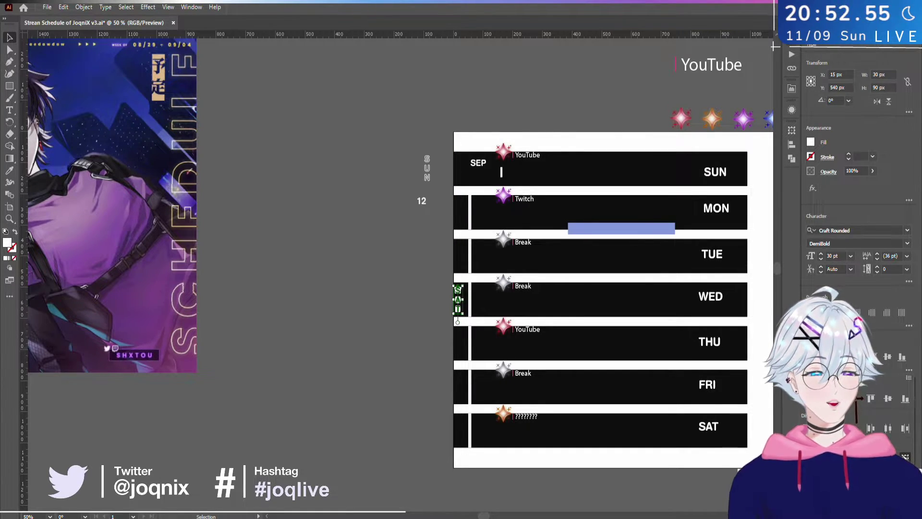
pyautogui.click(808, 457)
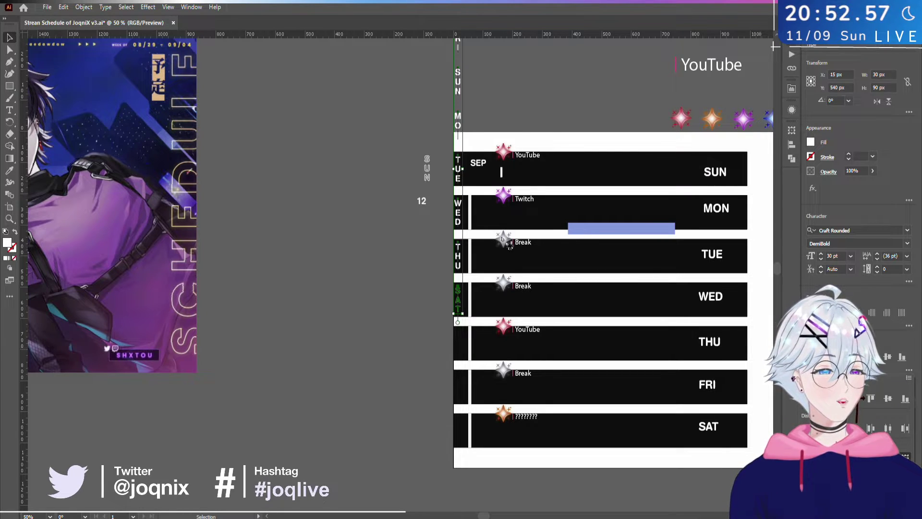
pyautogui.moveTo(467, 281); pyautogui.dragTo(463, 429)
# - Nudge the day-letter column up slightly next to the SUN and MON rows
pyautogui.scroll(3, 525, 380)
pyautogui.moveTo(624, 313); pyautogui.dragTo(340, 259)
pyautogui.scroll(-1, 339, 260)
pyautogui.scroll(1, 244, 255)
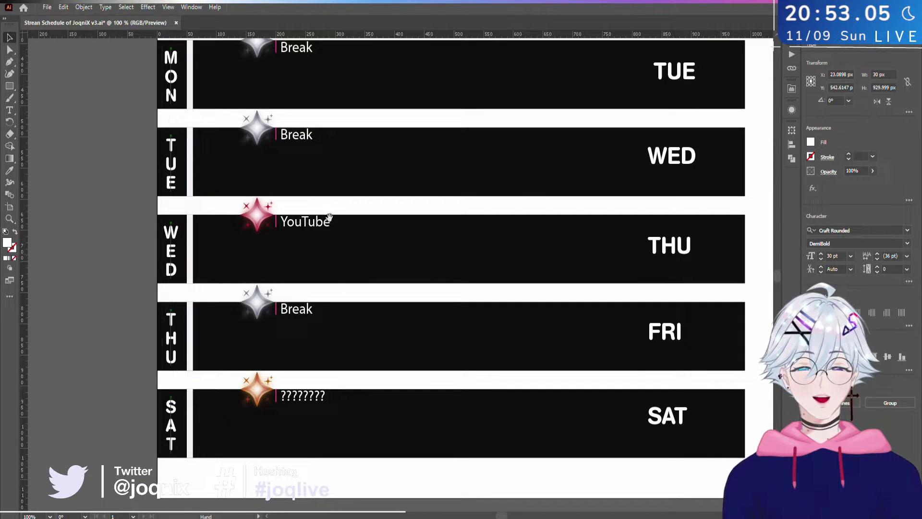
pyautogui.moveTo(340, 217); pyautogui.dragTo(364, 332)
pyautogui.scroll(-1, 363, 330)
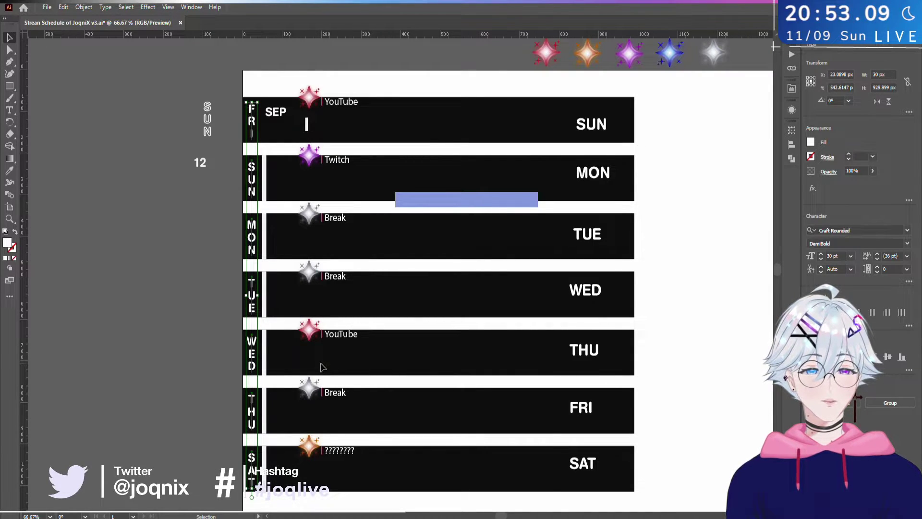
pyautogui.press('Up')
pyautogui.press('Up')
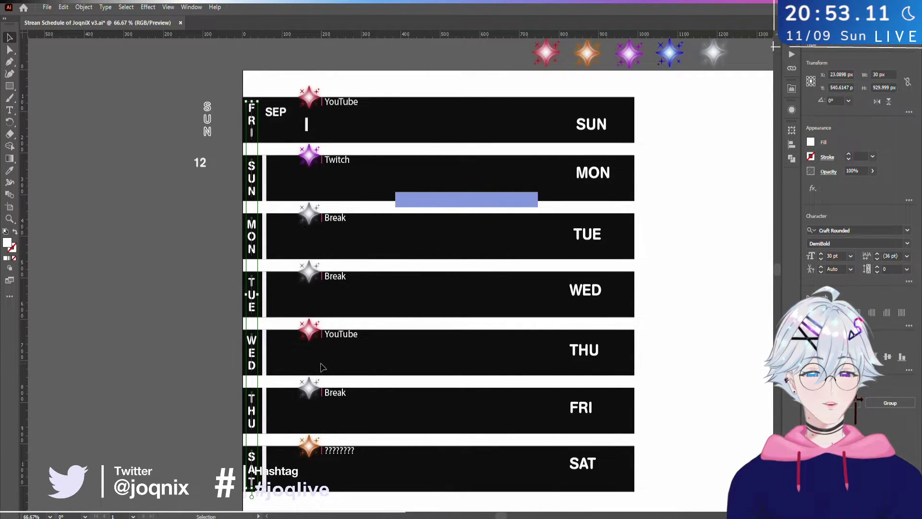
pyautogui.hotkey('shift', 'Up')
pyautogui.scroll(5, 202, 85)
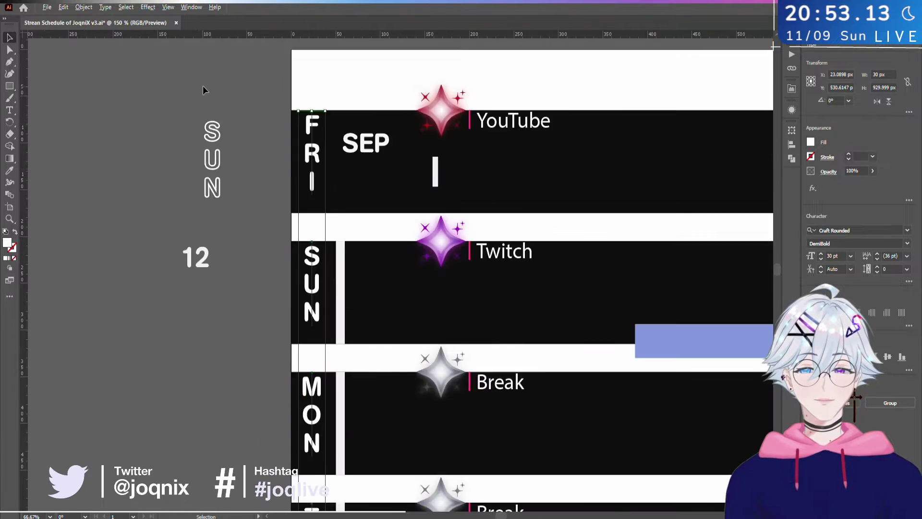
pyautogui.scroll(2, 603, 162)
pyautogui.press('Up')
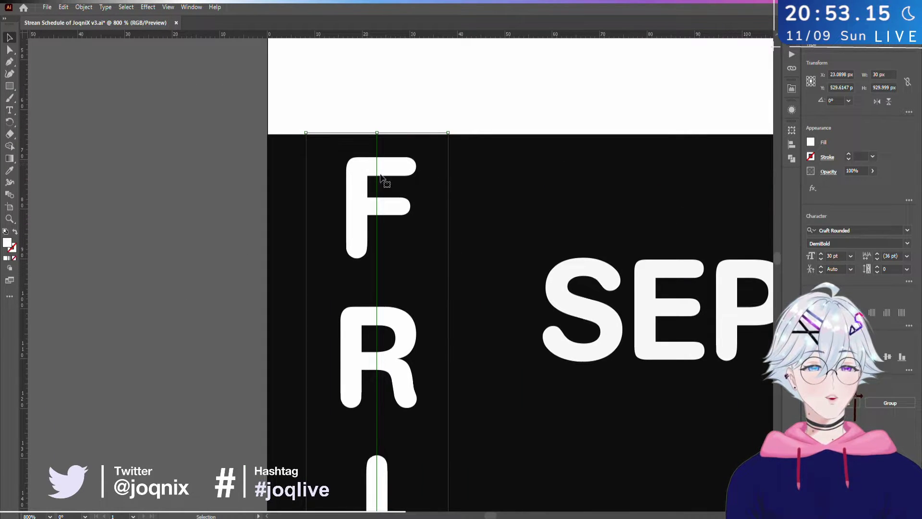
# - Fine-tune the FRI letters vertically so they sit inside the top bar
pyautogui.moveTo(377, 183); pyautogui.dragTo(379, 186)
pyautogui.hotkey('shift', 'Down')
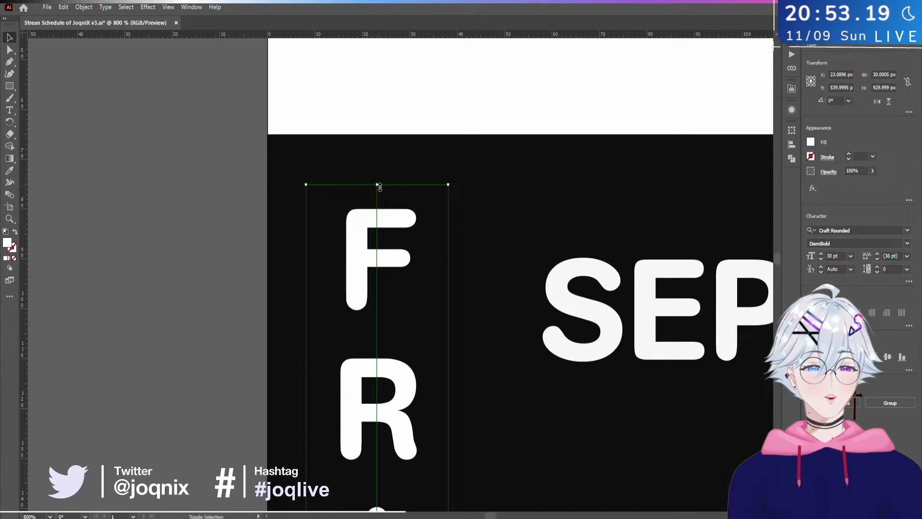
pyautogui.hotkey('shift', 'Up')
pyautogui.scroll(-2, 383, 191)
pyautogui.scroll(-2, 383, 191)
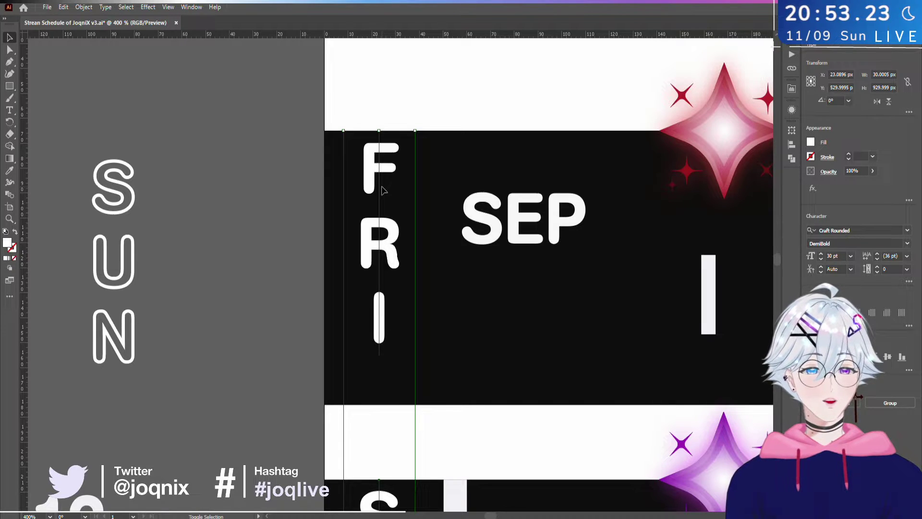
pyautogui.hotkey('shift', 'Down')
pyautogui.hotkey('shift', 'Down')
pyautogui.hotkey('shift', 'Down')
pyautogui.hotkey('shift', 'Down')
pyautogui.hotkey('shift', 'Down')
pyautogui.hotkey('shift', 'Down')
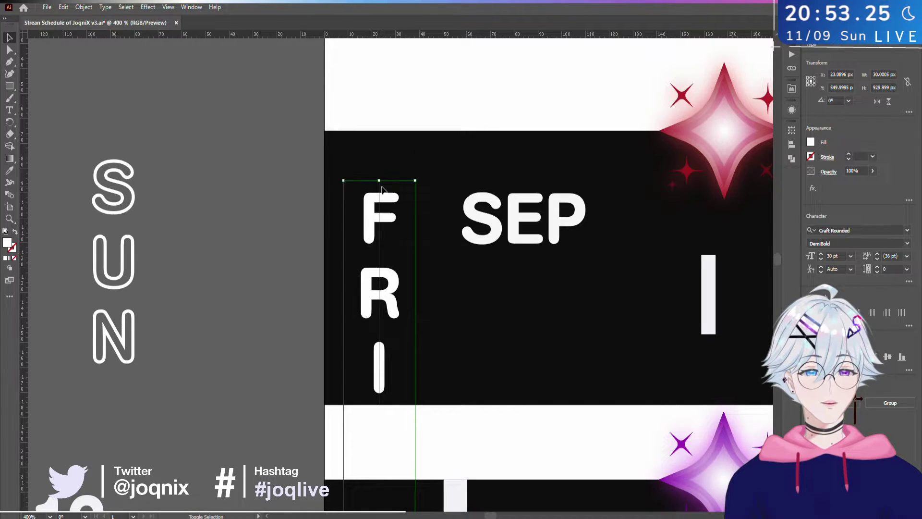
pyautogui.hotkey('shift', 'Down')
pyautogui.hotkey('shift', 'Down')
pyautogui.hotkey('shift', 'Down')
pyautogui.hotkey('shift', 'Down')
pyautogui.hotkey('shift', 'Down')
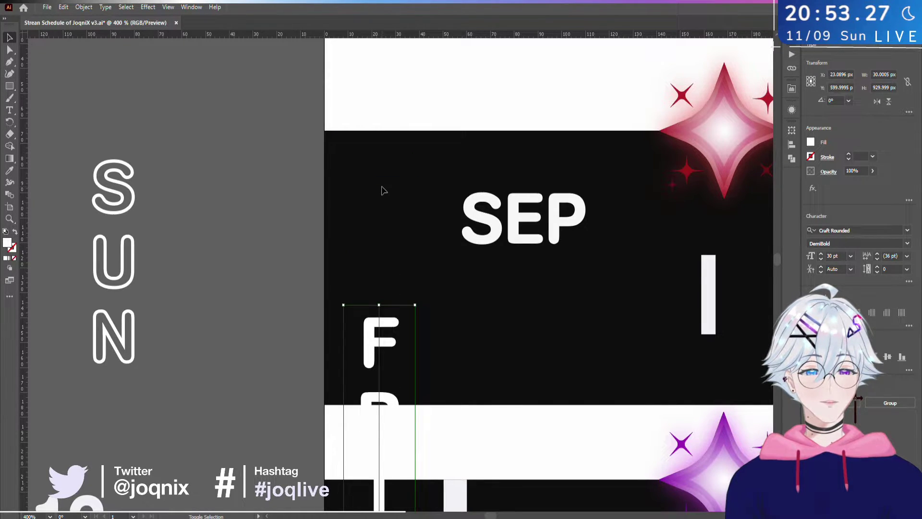
pyautogui.hotkey('shift', 'Up')
pyautogui.hotkey('shift', 'Up')
pyautogui.hotkey('shift', 'Up')
pyautogui.hotkey('shift', 'Up')
pyautogui.hotkey('shift', 'Up')
pyautogui.hotkey('shift', 'Up')
pyautogui.hotkey('shift', 'Up')
pyautogui.hotkey('shift', 'Up')
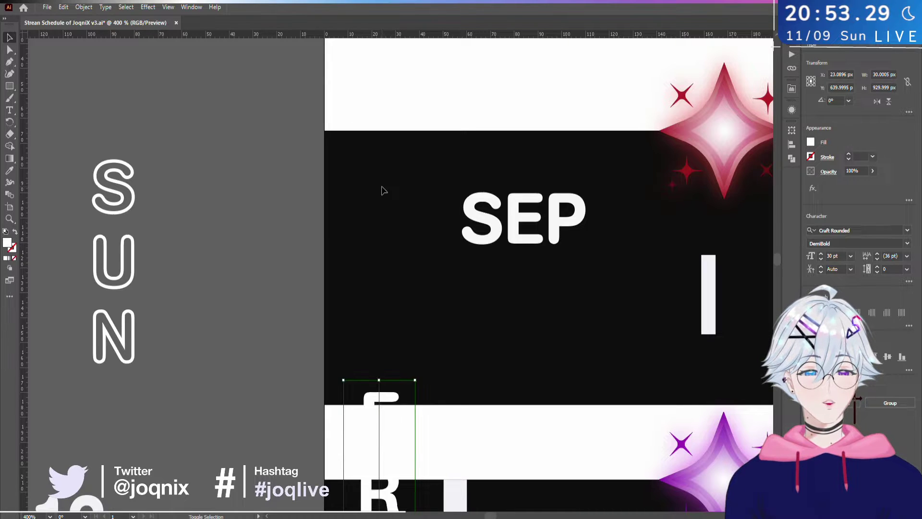
pyautogui.hotkey('shift', 'Up')
pyautogui.hotkey('shift', 'Up')
pyautogui.hotkey('shift', 'Up')
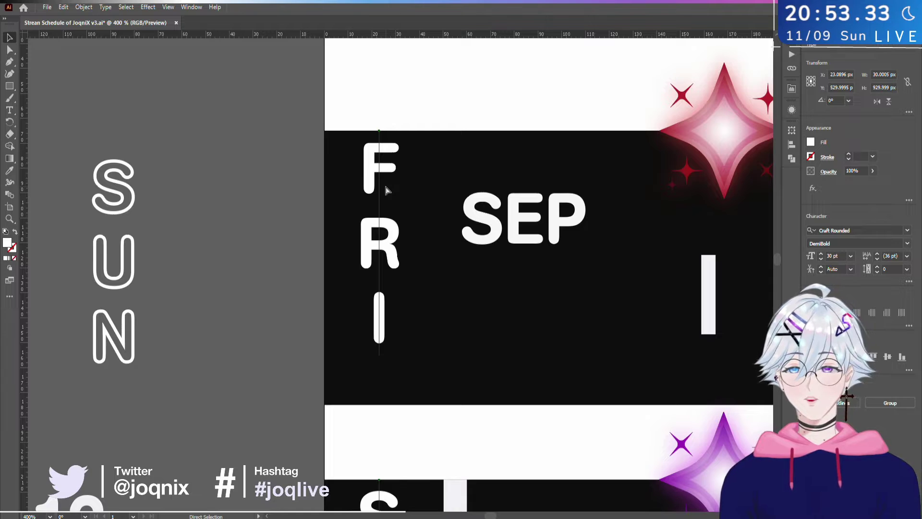
pyautogui.press('Down')
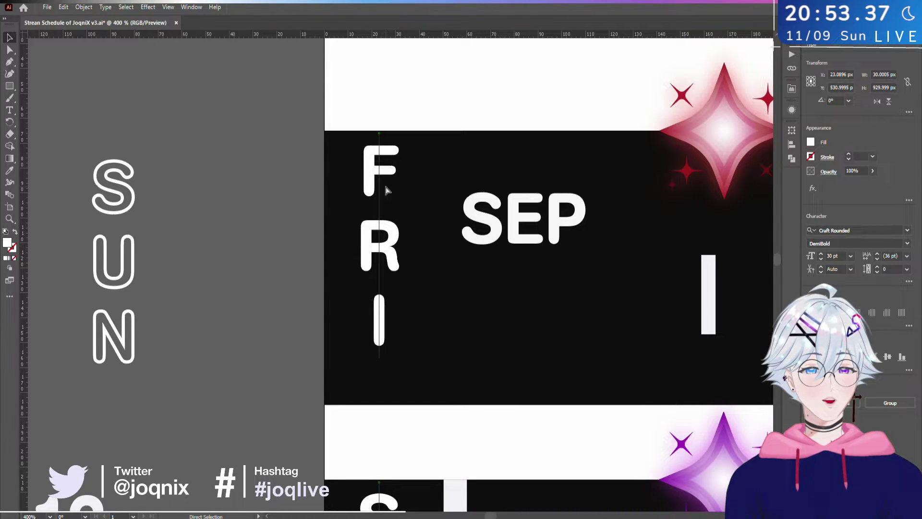
pyautogui.press('Down')
pyautogui.press('Down')
pyautogui.press('Down')
pyautogui.press('Down')
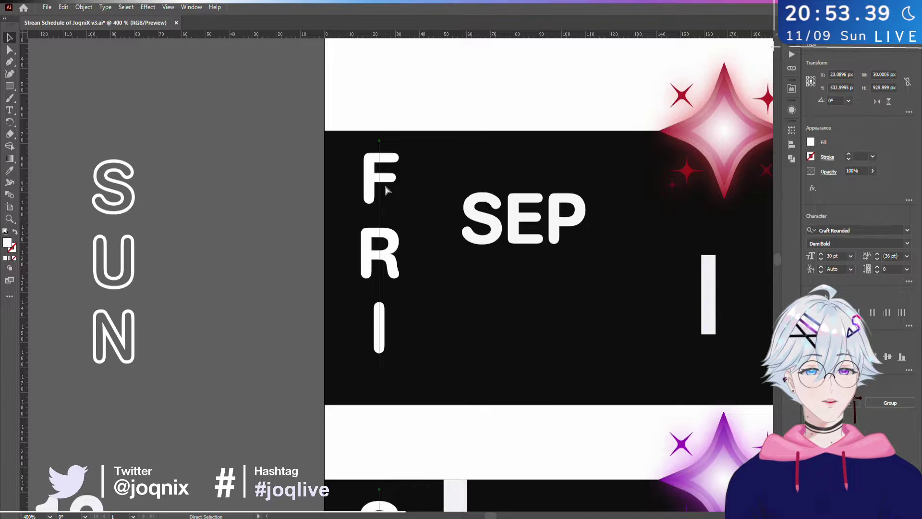
pyautogui.press('Down')
pyautogui.press('Down')
pyautogui.press('Down')
pyautogui.press('Down')
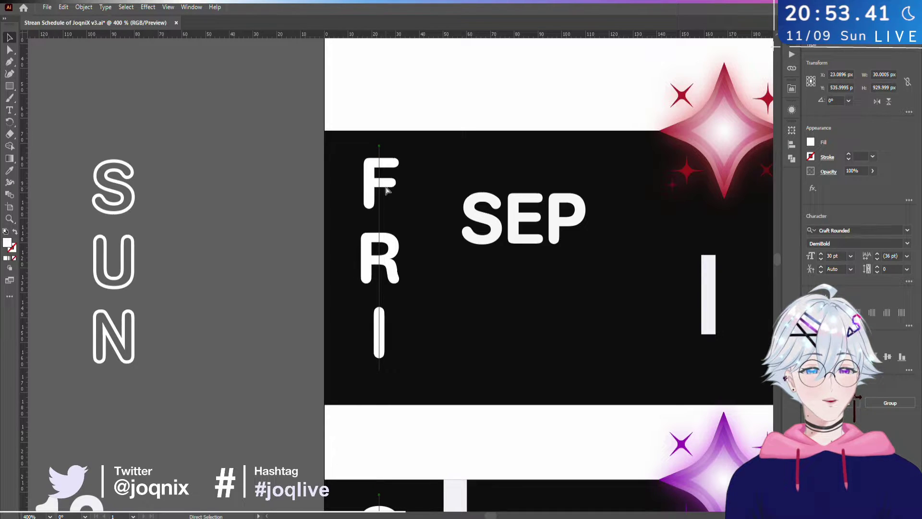
pyautogui.press('Down')
pyautogui.press('Down')
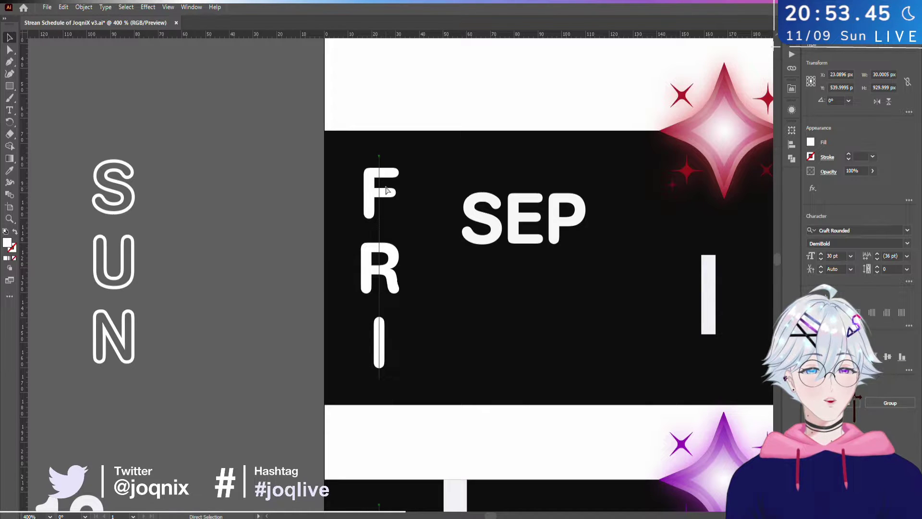
pyautogui.press('Down')
# - Marquee-select only the FRI label and zoom in to check its alignment in the top bar
pyautogui.press('v')
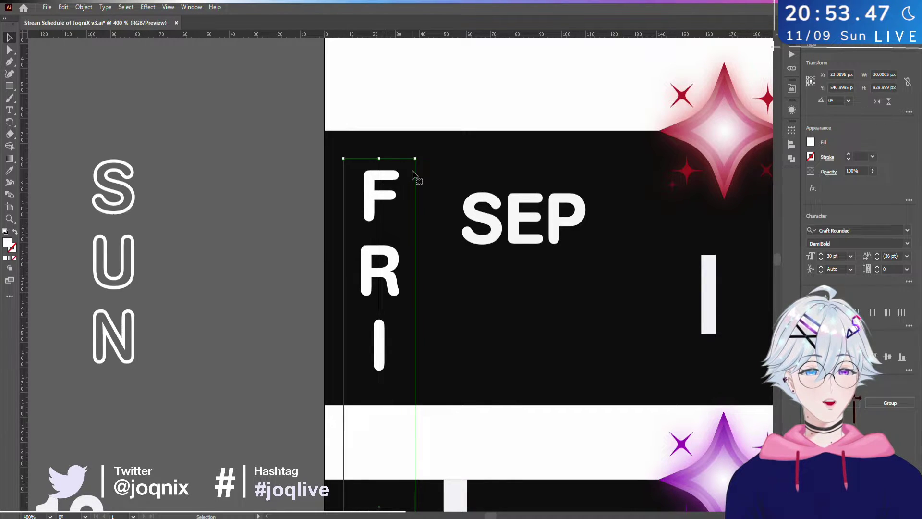
pyautogui.scroll(-1, 468, 226)
pyautogui.scroll(-1, 468, 226)
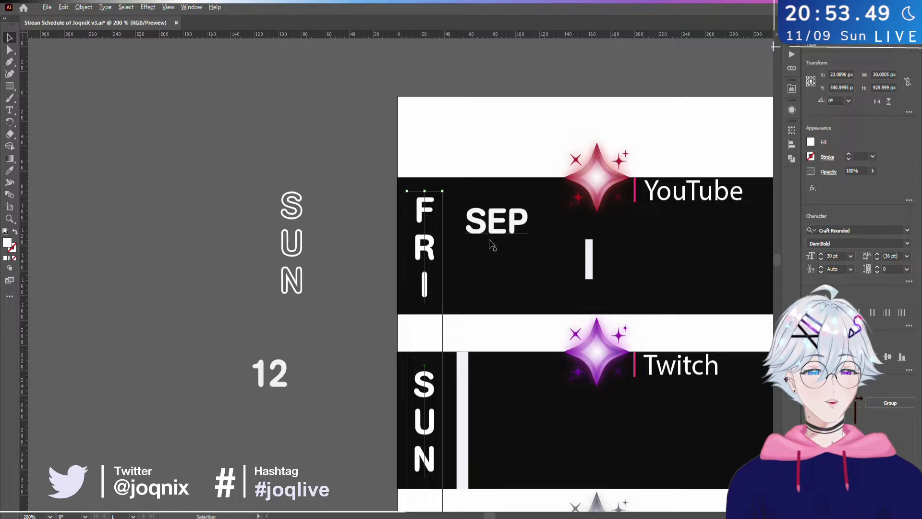
pyautogui.moveTo(546, 267); pyautogui.dragTo(383, 242)
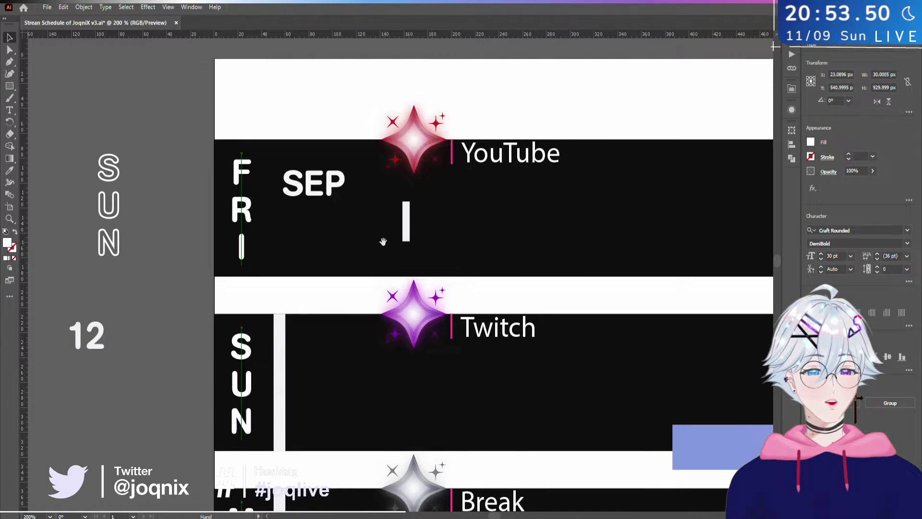
pyautogui.click(256, 130)
pyautogui.moveTo(256, 125); pyautogui.dragTo(214, 290)
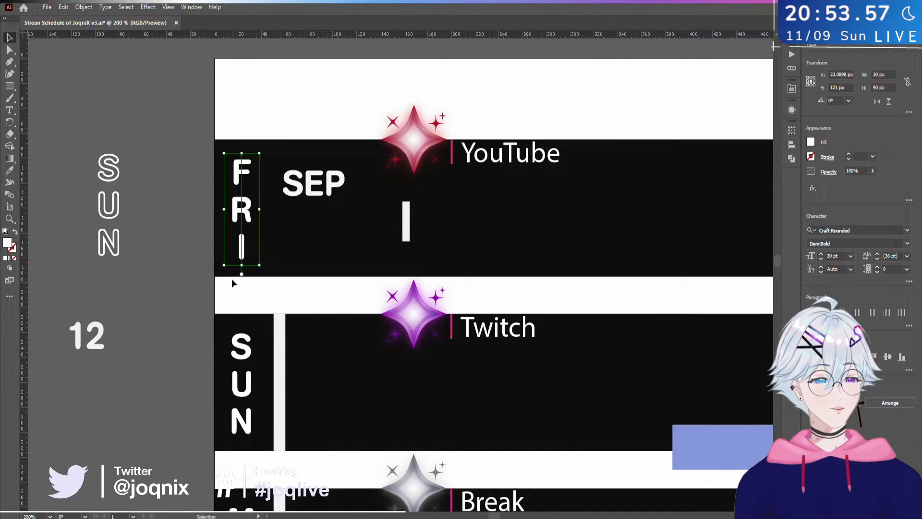
pyautogui.scroll(-2, 231, 279)
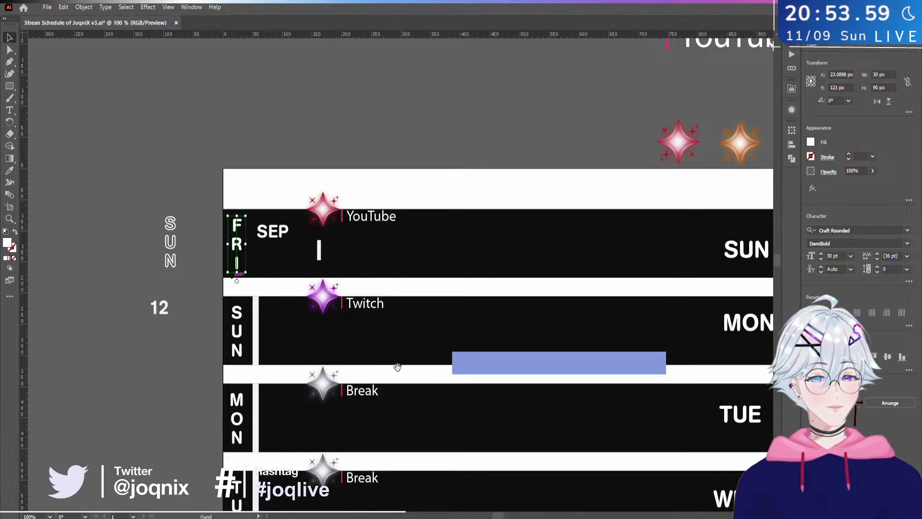
pyautogui.moveTo(397, 367); pyautogui.dragTo(389, 258)
pyautogui.scroll(5, 200, 107)
pyautogui.scroll(2, 425, 153)
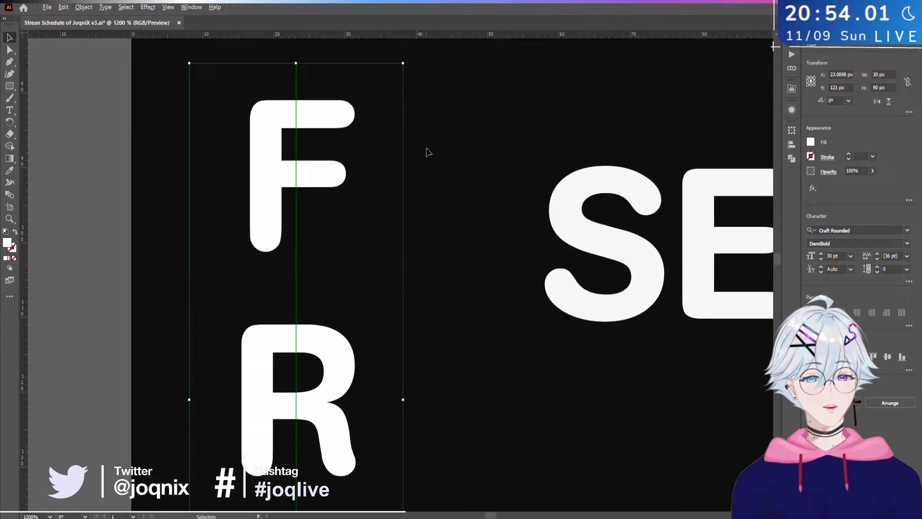
pyautogui.scroll(4, 524, 246)
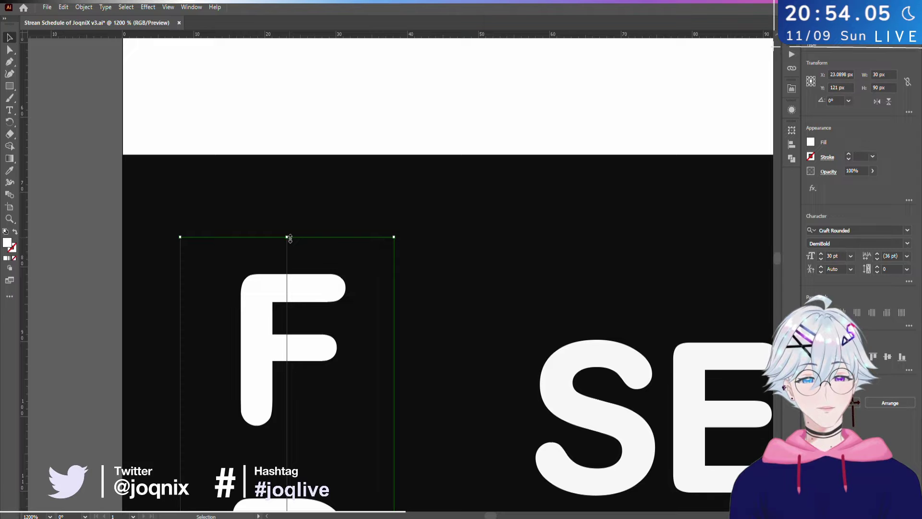
pyautogui.scroll(-6, 290, 238)
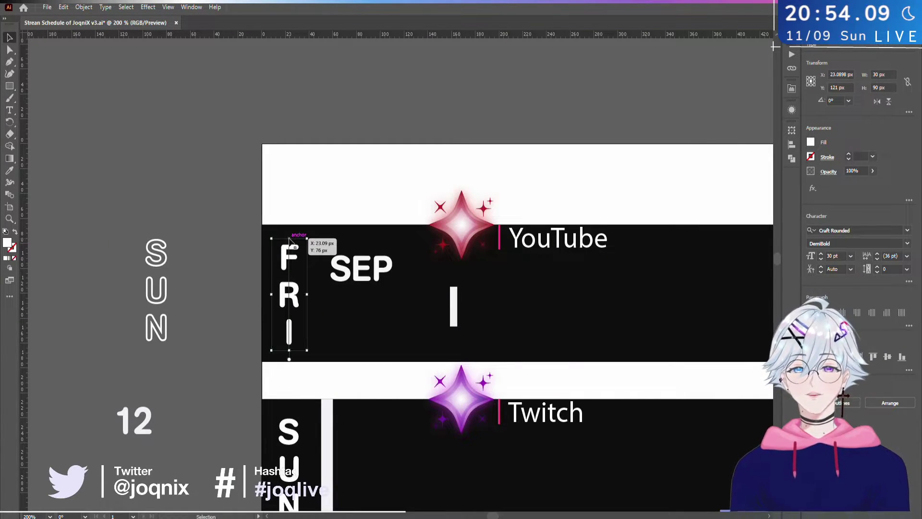
pyautogui.press('a')
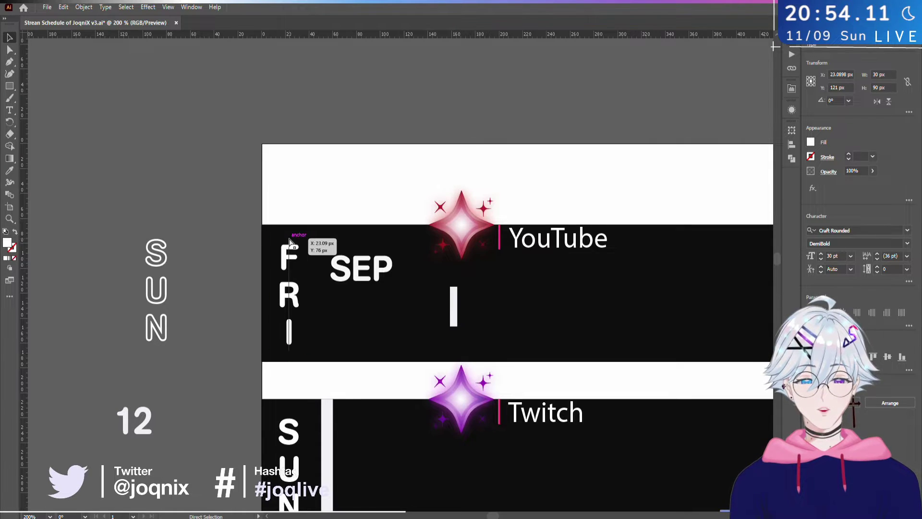
pyautogui.press('v')
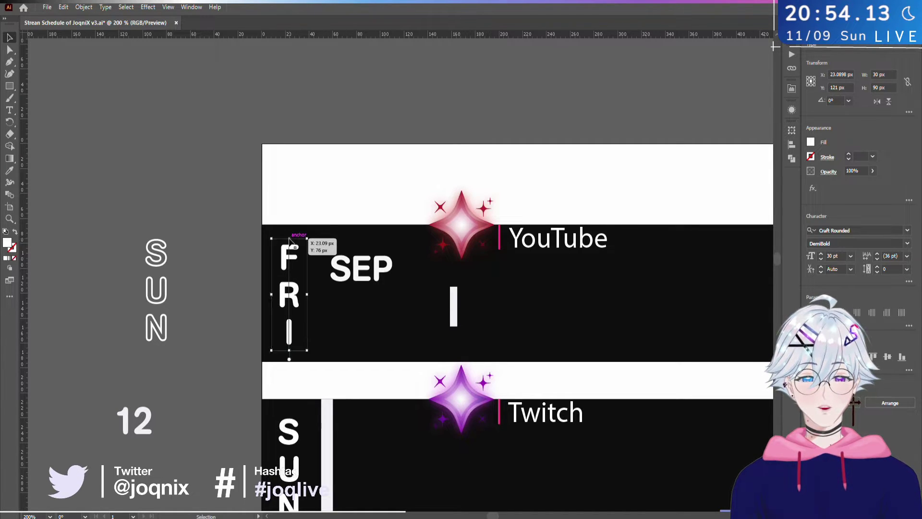
pyautogui.scroll(-3, 289, 239)
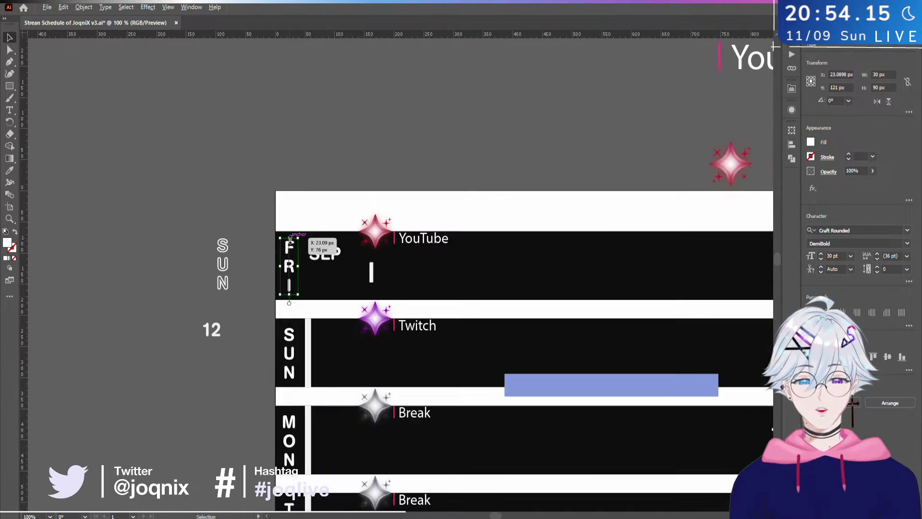
pyautogui.scroll(3, 290, 239)
# - Retype the first two vertical labels as SUN and MON
pyautogui.doubleClick(290, 239)
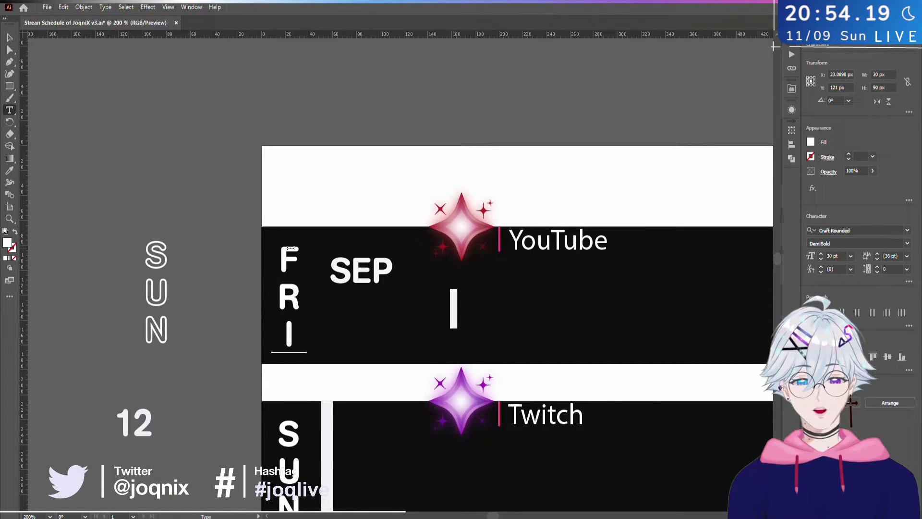
pyautogui.press('BackSpace')
pyautogui.press('BackSpace')
pyautogui.press('BackSpace')
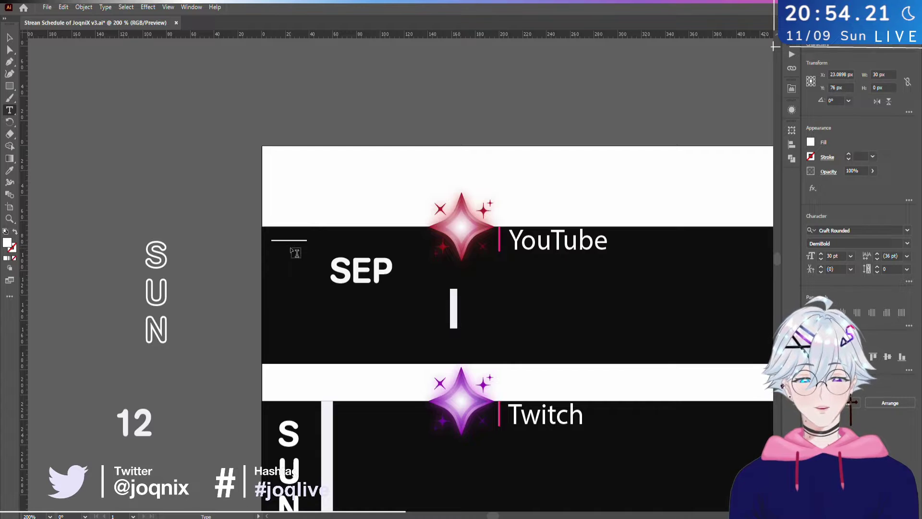
pyautogui.write('sun')
pyautogui.press('BackSpace')
pyautogui.press('BackSpace')
pyautogui.press('BackSpace')
pyautogui.write('SUN')
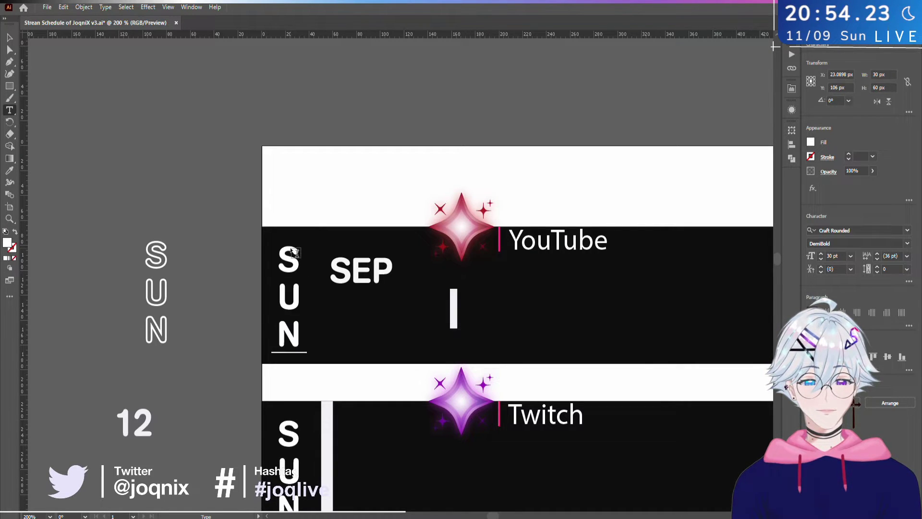
pyautogui.press('Escape')
pyautogui.scroll(-4, 480, 332)
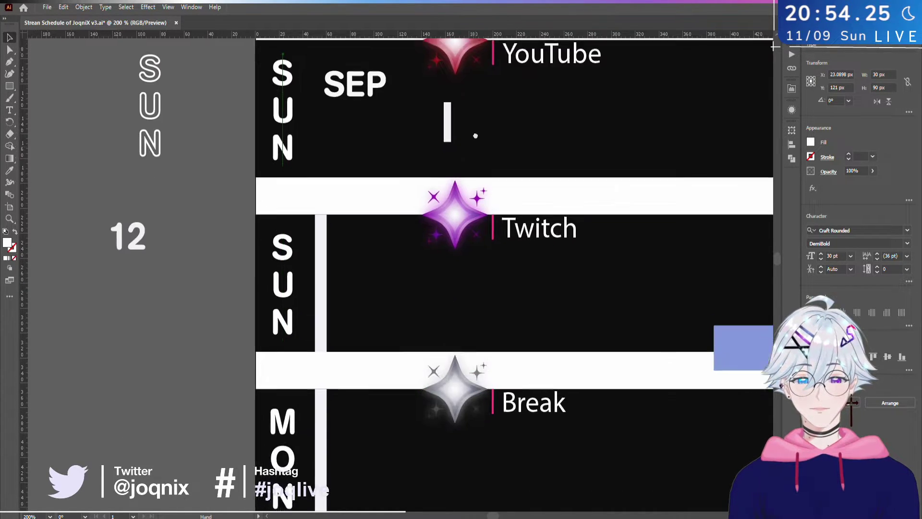
pyautogui.doubleClick(285, 259)
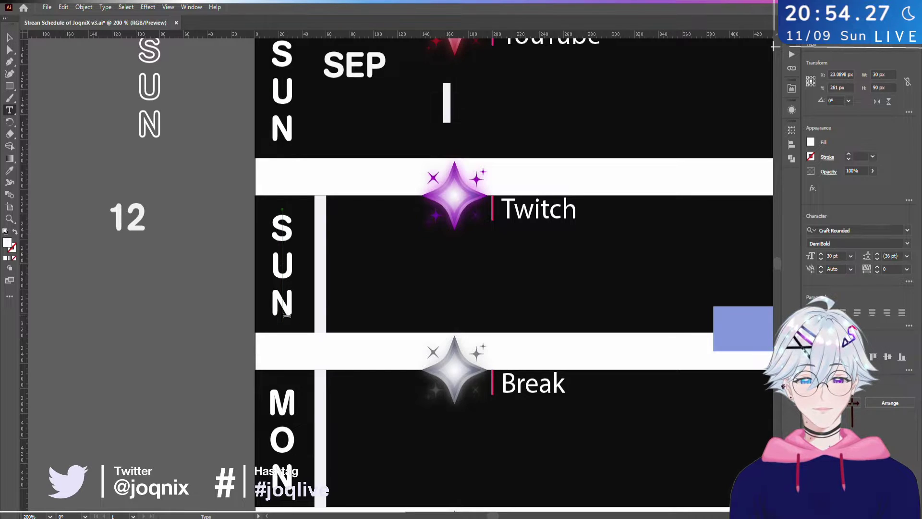
pyautogui.press('BackSpace')
pyautogui.press('BackSpace')
pyautogui.press('BackSpace')
pyautogui.press('BackSpace')
pyautogui.press('BackSpace')
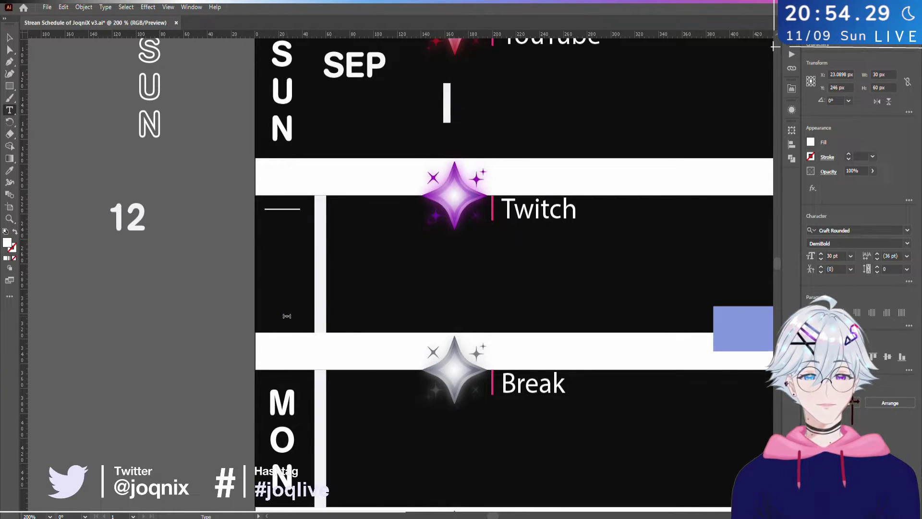
pyautogui.write('MON')
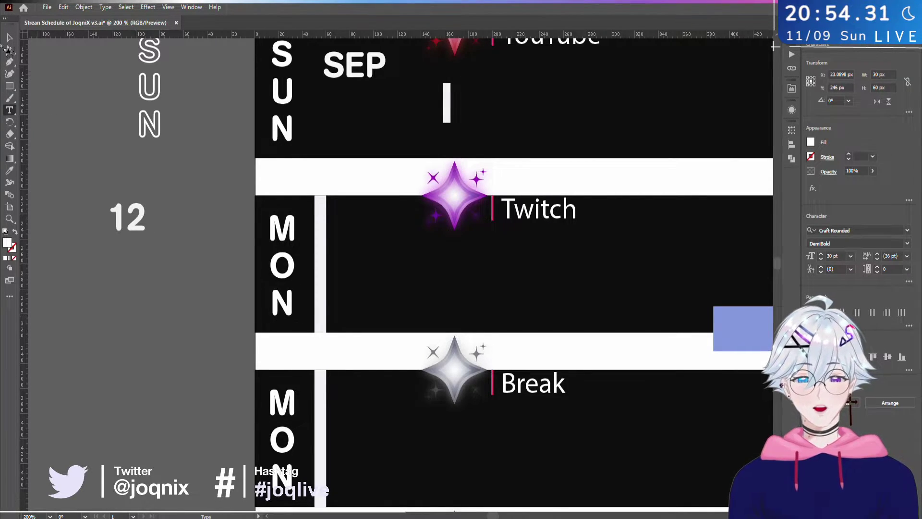
pyautogui.click(10, 38)
pyautogui.moveTo(467, 265); pyautogui.dragTo(459, 85)
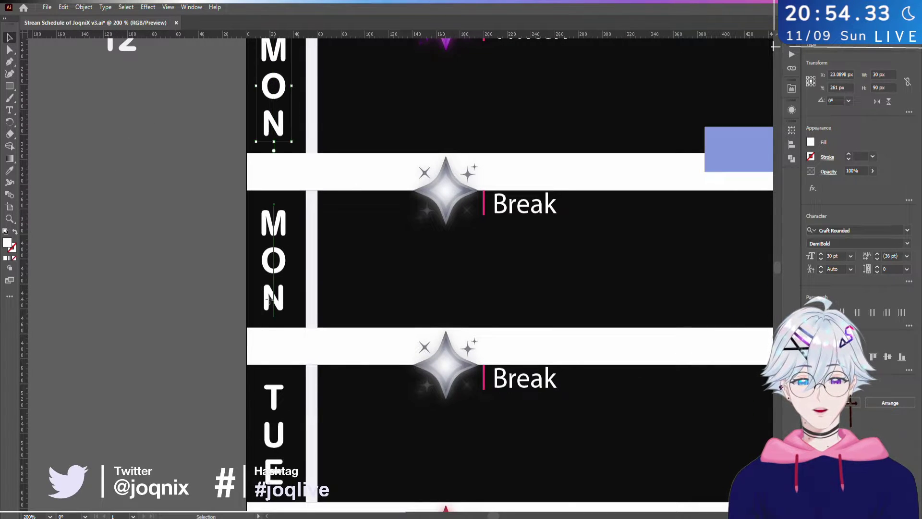
# - Retype the next two vertical labels as TUE and WED
pyautogui.click(267, 293)
pyautogui.press('t')
pyautogui.click(272, 305)
pyautogui.press('BackSpace')
pyautogui.press('BackSpace')
pyautogui.press('BackSpace')
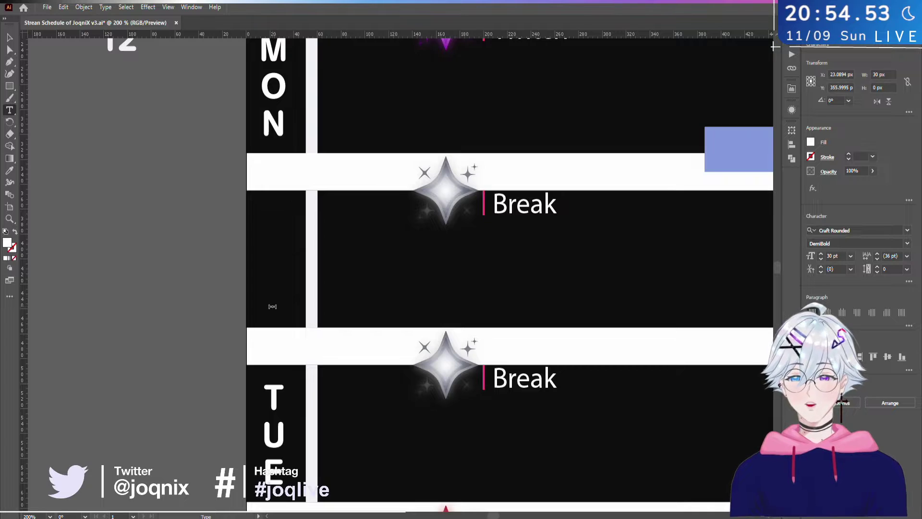
pyautogui.write('TUE')
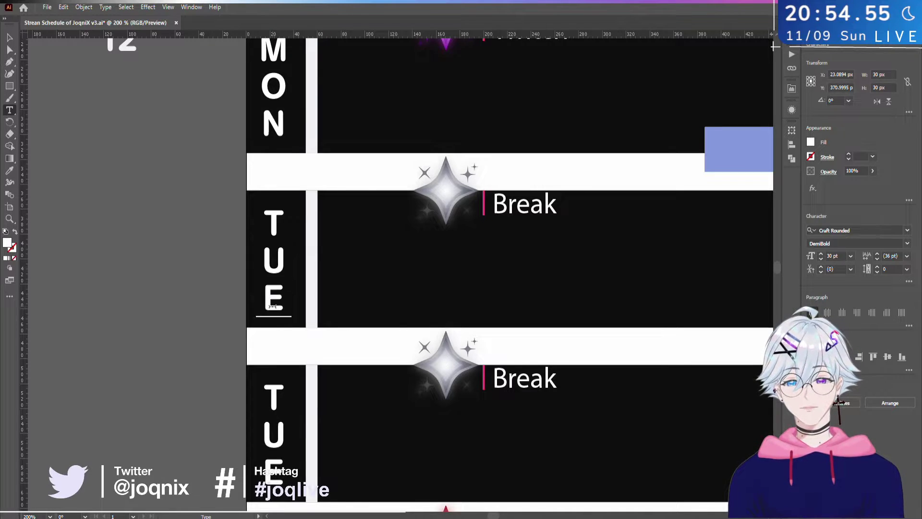
pyautogui.press('Escape')
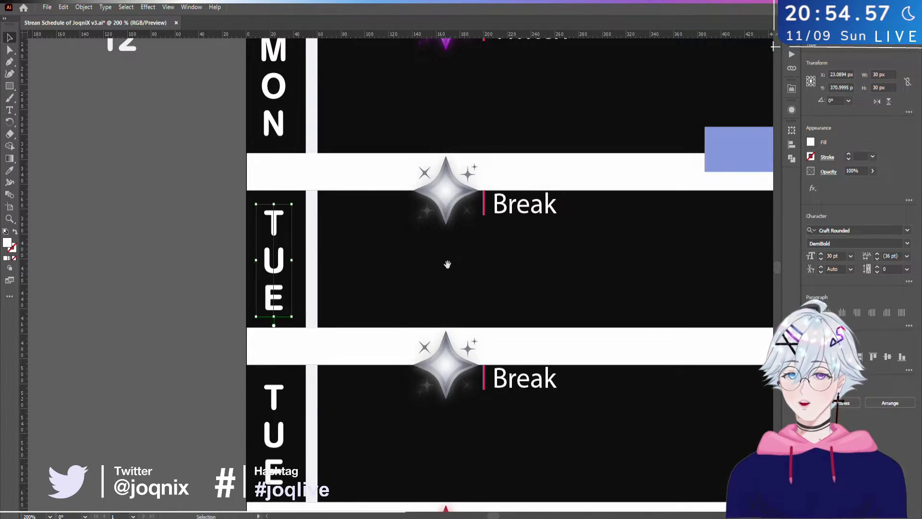
pyautogui.scroll(-3, 472, 183)
pyautogui.moveTo(472, 184); pyautogui.dragTo(468, 171)
pyautogui.press('t')
pyautogui.click(255, 231)
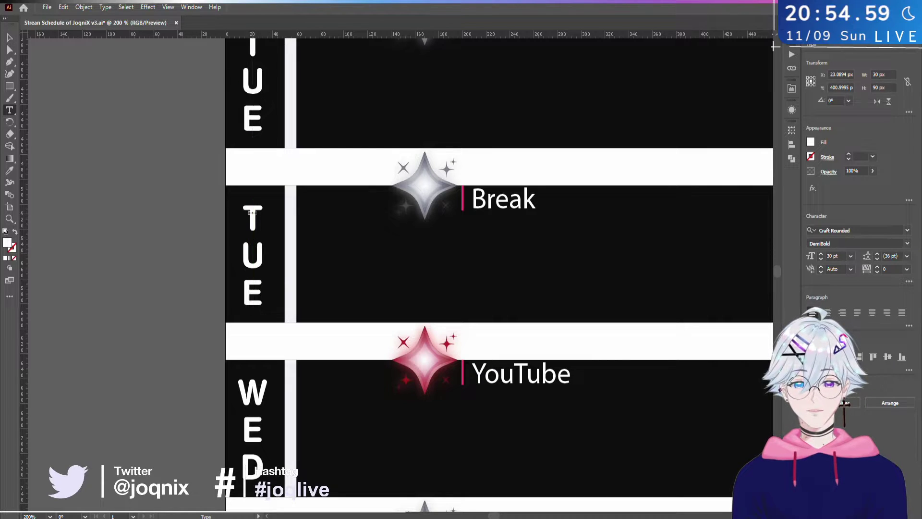
pyautogui.press('BackSpace')
pyautogui.press('BackSpace')
pyautogui.press('BackSpace')
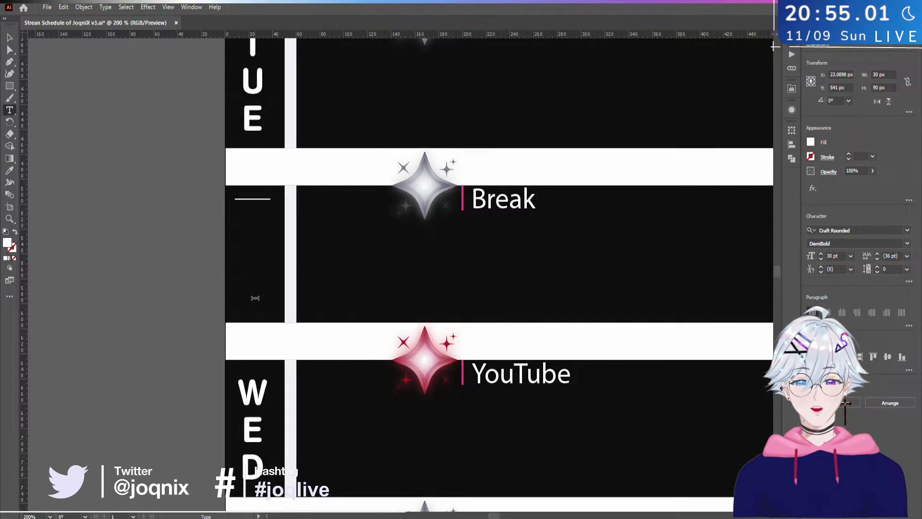
pyautogui.write('WED')
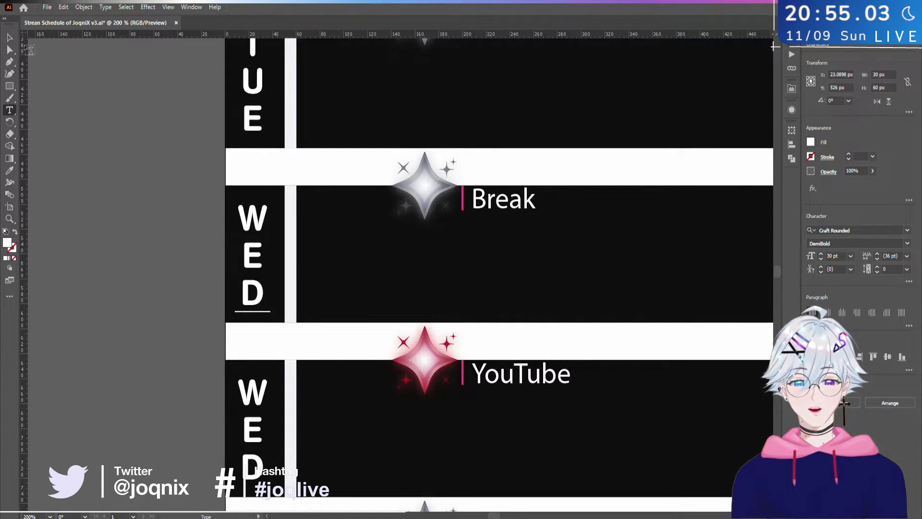
pyautogui.click(11, 38)
pyautogui.scroll(-5, 432, 140)
# - Retype the following two vertical labels as THU and FRI
pyautogui.doubleClick(270, 259)
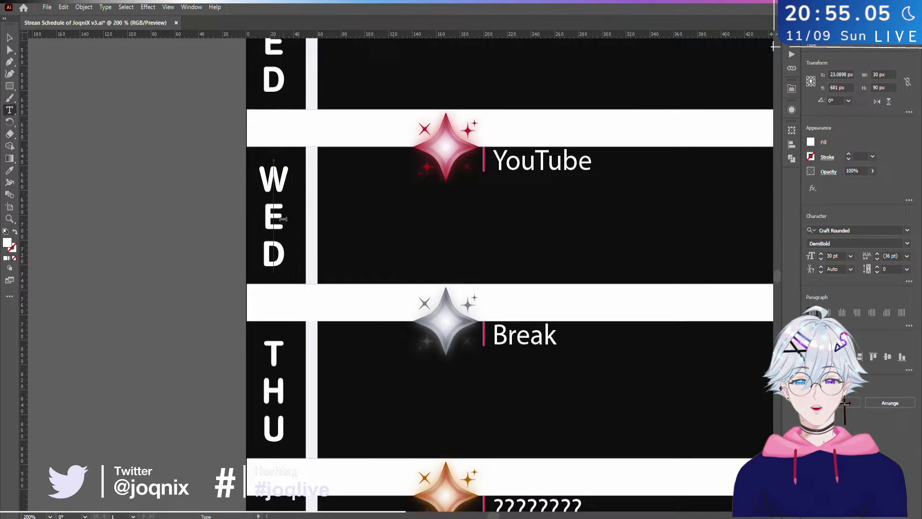
pyautogui.moveTo(270, 259); pyautogui.dragTo(273, 167)
pyautogui.write('TH')
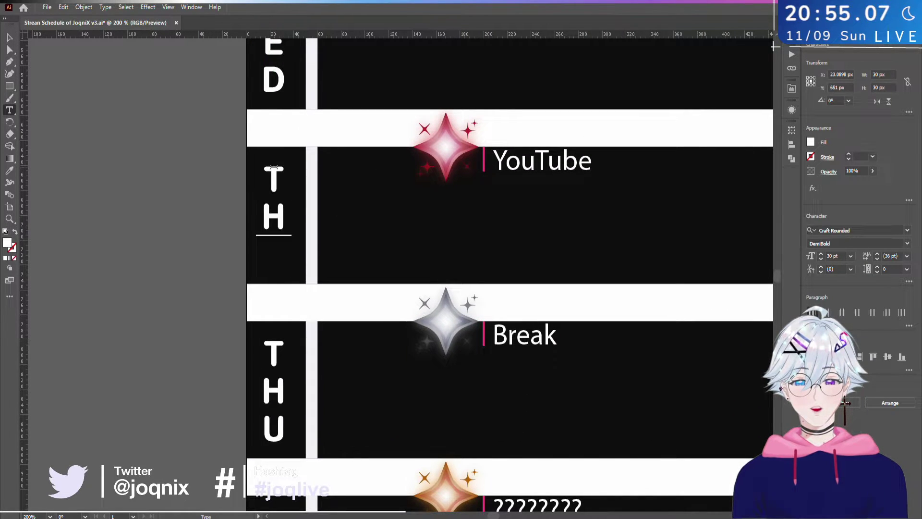
pyautogui.write('U')
pyautogui.click(10, 37)
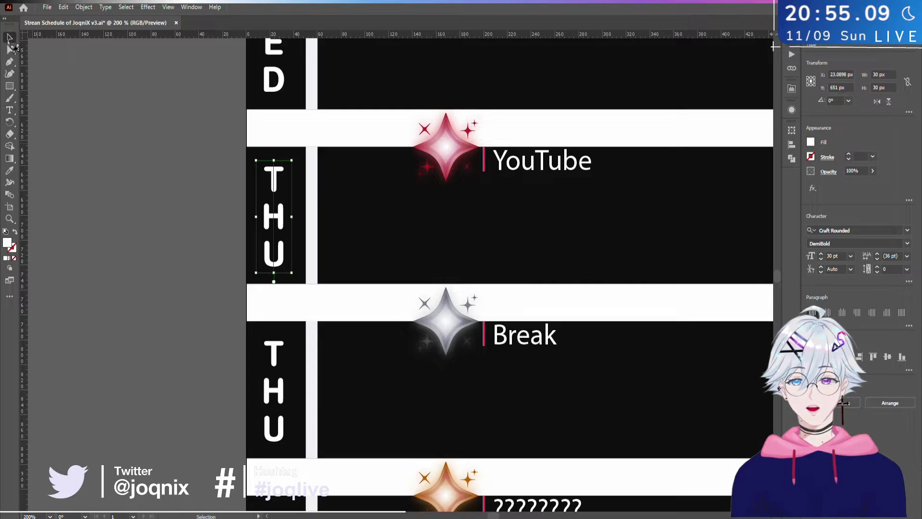
pyautogui.moveTo(502, 390); pyautogui.dragTo(493, 222)
pyautogui.doubleClick(264, 245)
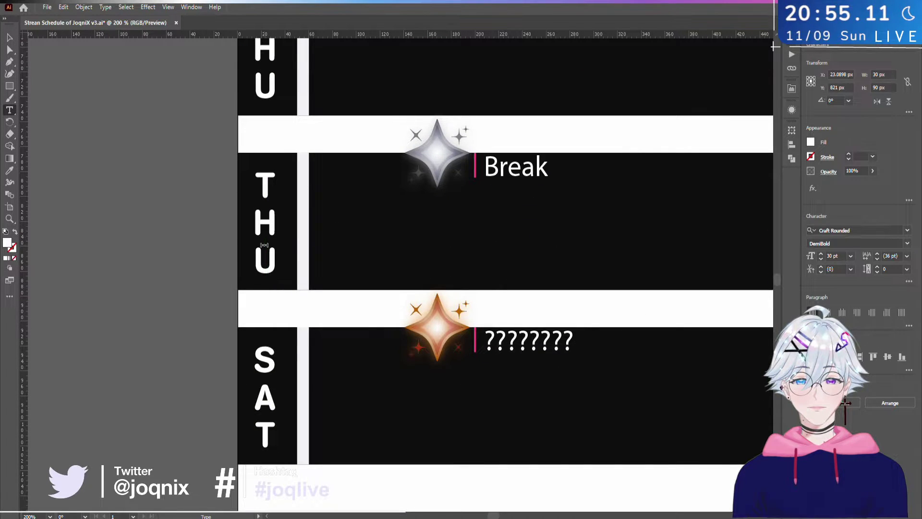
pyautogui.press('Down')
pyautogui.press('BackSpace')
pyautogui.press('BackSpace')
pyautogui.press('BackSpace')
pyautogui.write('FRI')
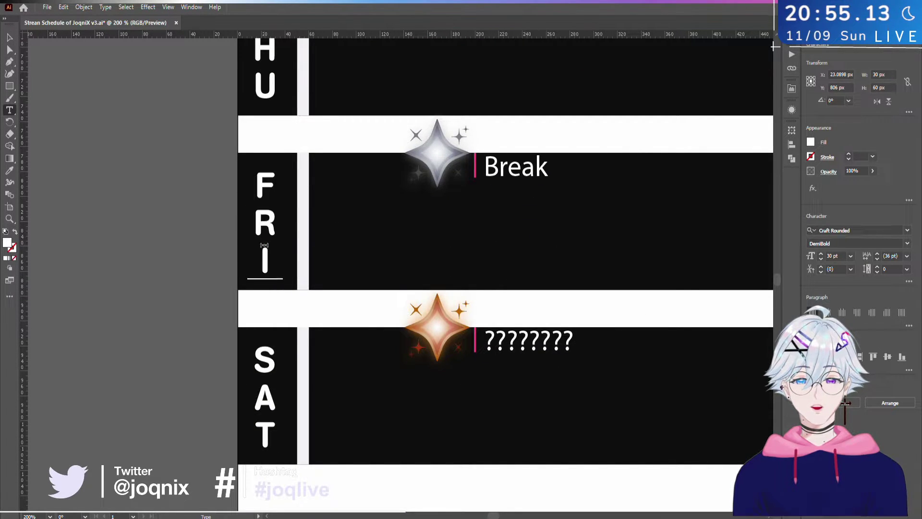
# - Change the bottom vertical label from SUN to SAT
pyautogui.click(264, 451)
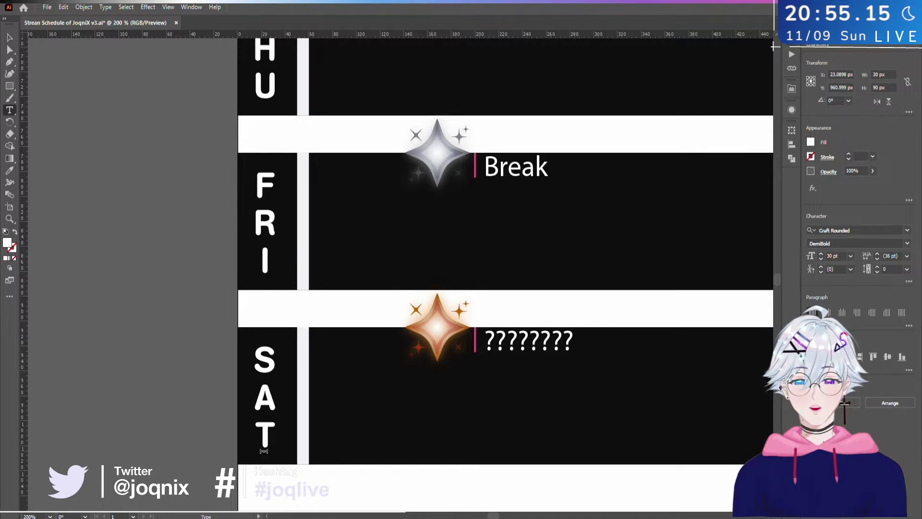
pyautogui.press('BackSpace')
pyautogui.press('BackSpace')
pyautogui.press('BackSpace')
pyautogui.write('SUN')
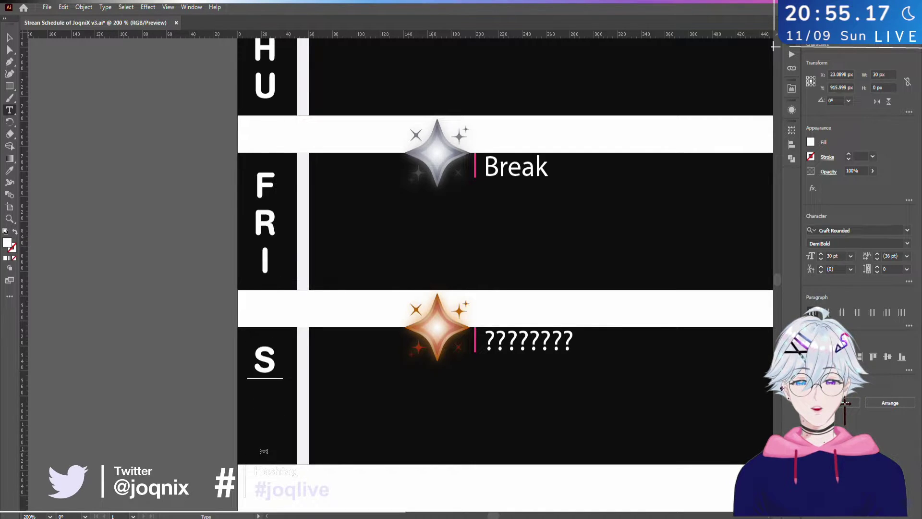
pyautogui.press('BackSpace')
pyautogui.press('BackSpace')
pyautogui.write('AT')
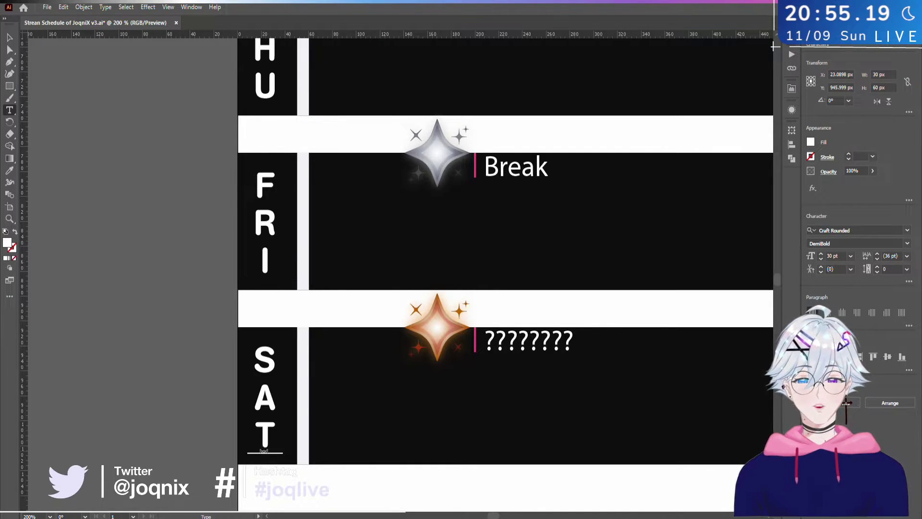
pyautogui.click(9, 39)
pyautogui.scroll(-3, 160, 222)
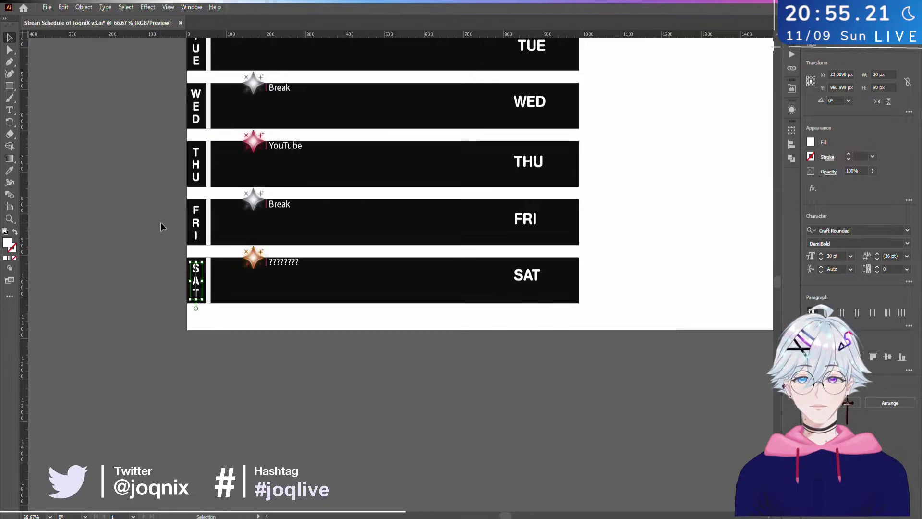
# - Marquee-select all the vertical day-letter labels
pyautogui.moveTo(444, 154); pyautogui.dragTo(423, 327)
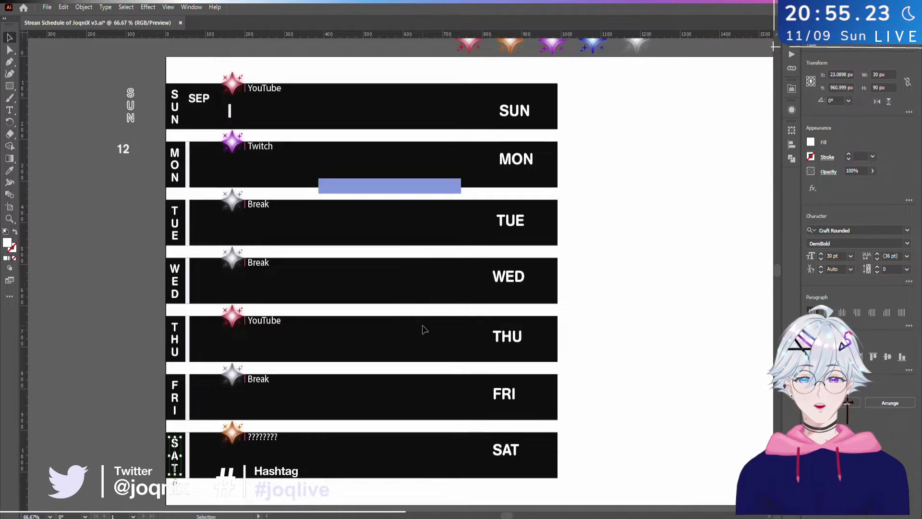
pyautogui.click(421, 327)
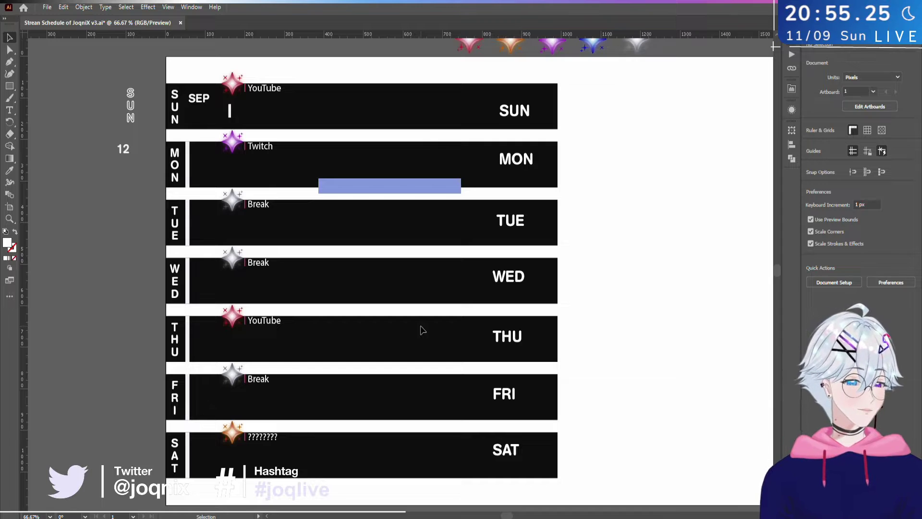
pyautogui.moveTo(162, 91); pyautogui.dragTo(187, 475)
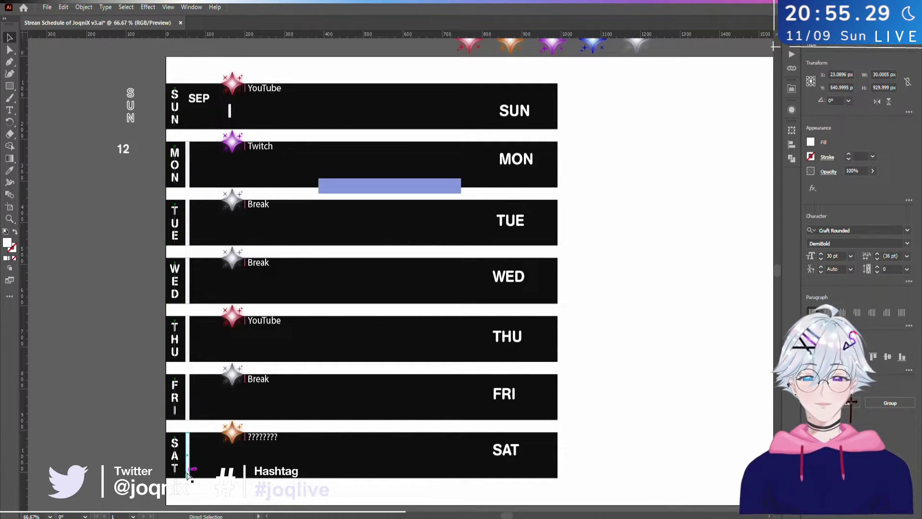
# - Rename the labels' group to DAYS in the Layers panel and lock it
pyautogui.click(842, 27)
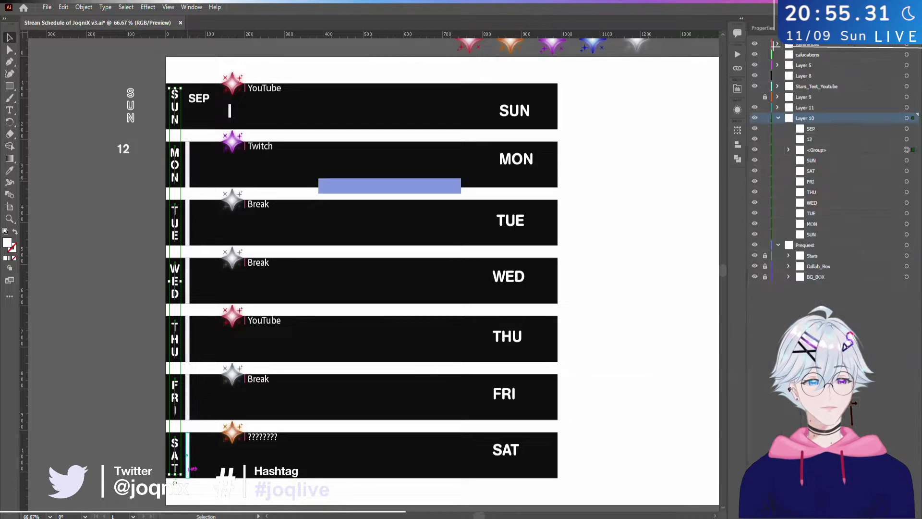
pyautogui.doubleClick(841, 149)
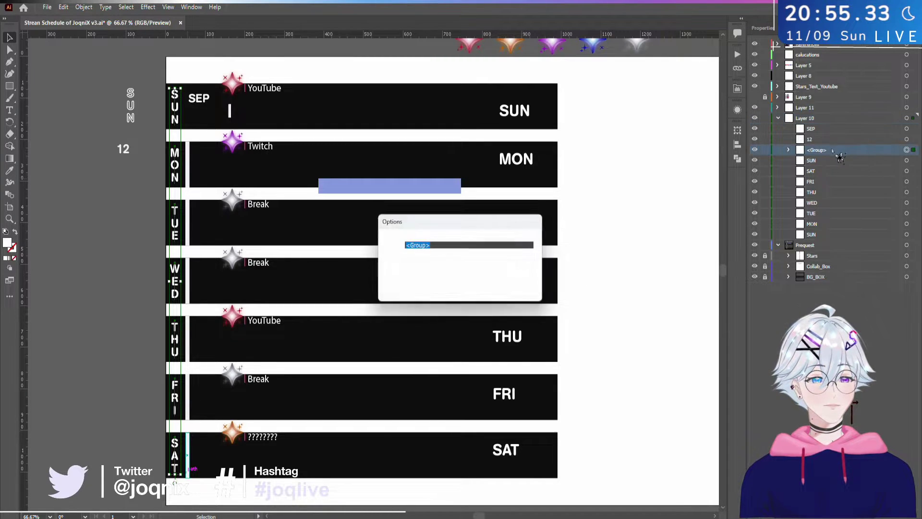
pyautogui.write('d')
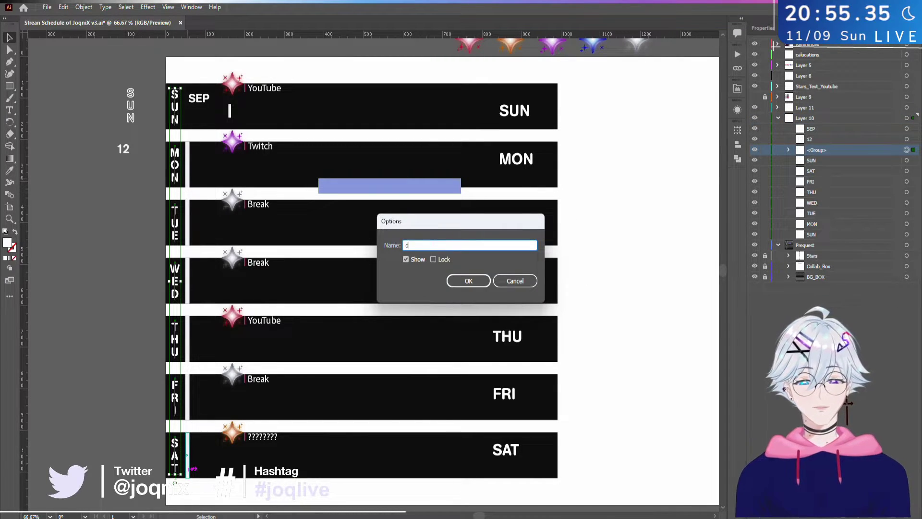
pyautogui.write('a')
pyautogui.press('BackSpace')
pyautogui.press('BackSpace')
pyautogui.write('DAY')
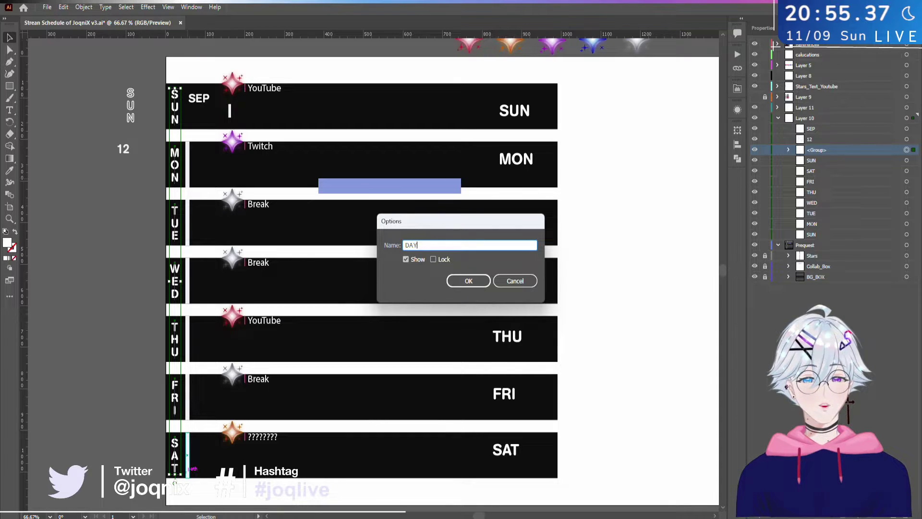
pyautogui.press('BackSpace')
pyautogui.write('ay')
pyautogui.press('BackSpace')
pyautogui.write('AY')
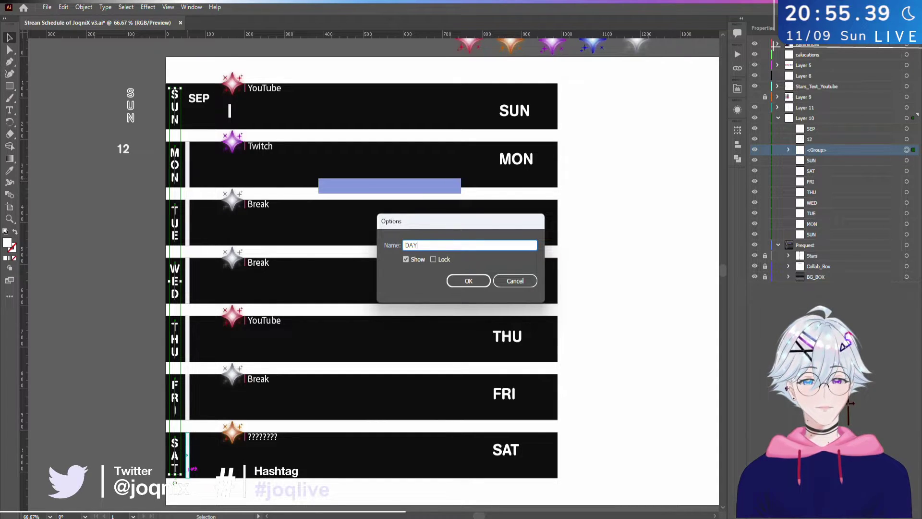
pyautogui.press('BackSpace')
pyautogui.write('s')
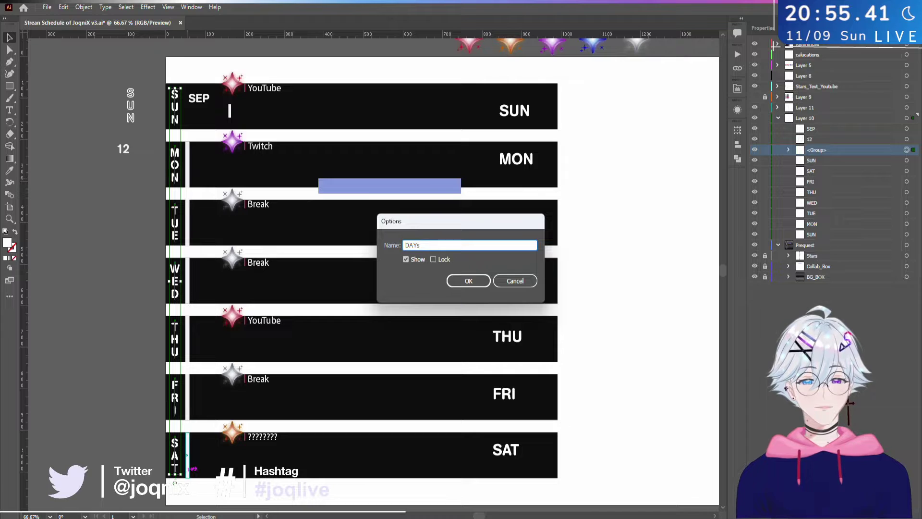
pyautogui.press('BackSpace')
pyautogui.write('S')
pyautogui.click(469, 281)
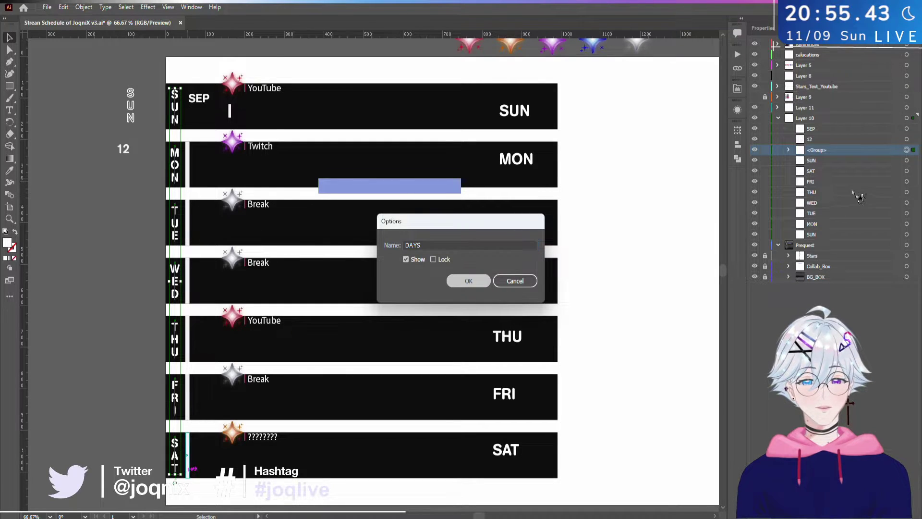
pyautogui.click(765, 149)
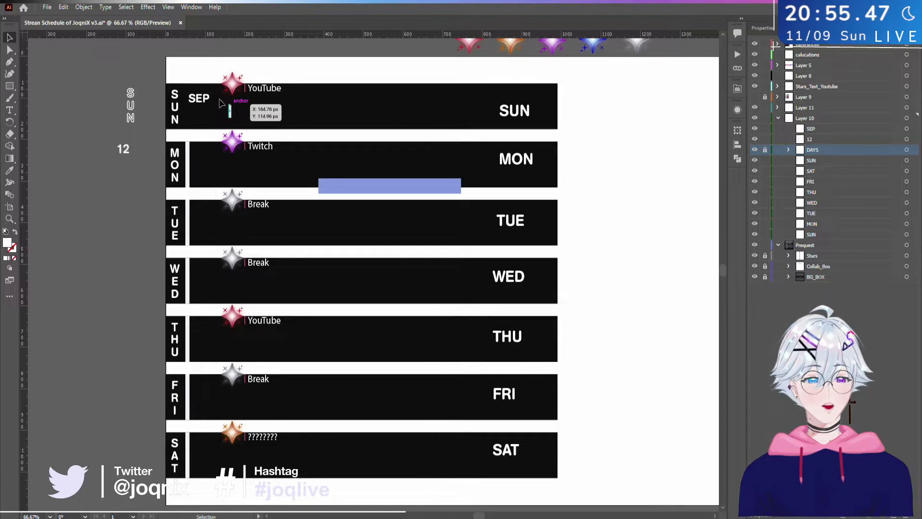
# - Move the '12' date text from the pasteboard into the SUN bar directly under SEP
pyautogui.click(201, 99)
pyautogui.scroll(3, 211, 120)
pyautogui.scroll(-3, 214, 127)
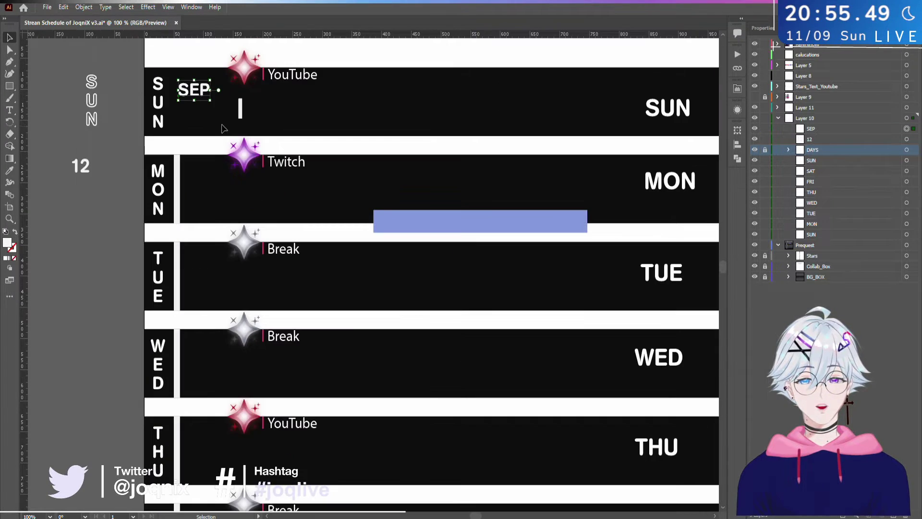
pyautogui.scroll(1, 216, 128)
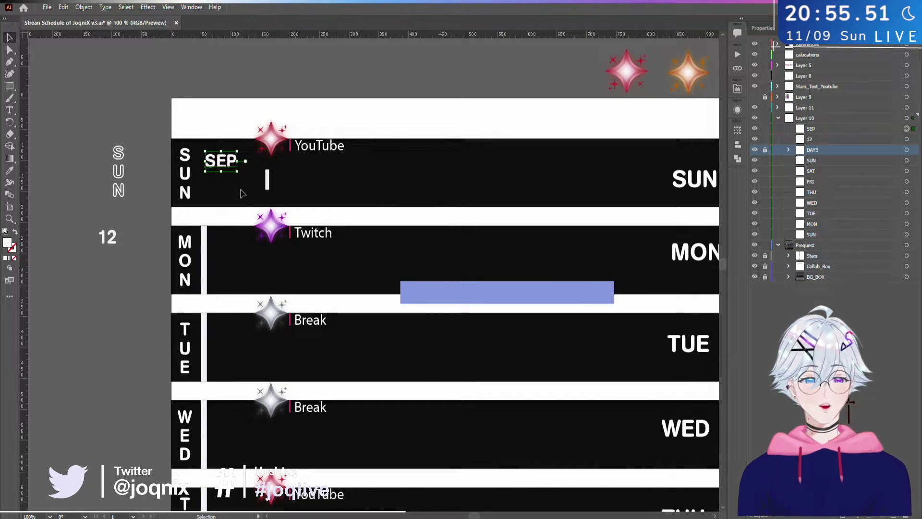
pyautogui.moveTo(103, 245); pyautogui.dragTo(218, 192)
pyautogui.press('t')
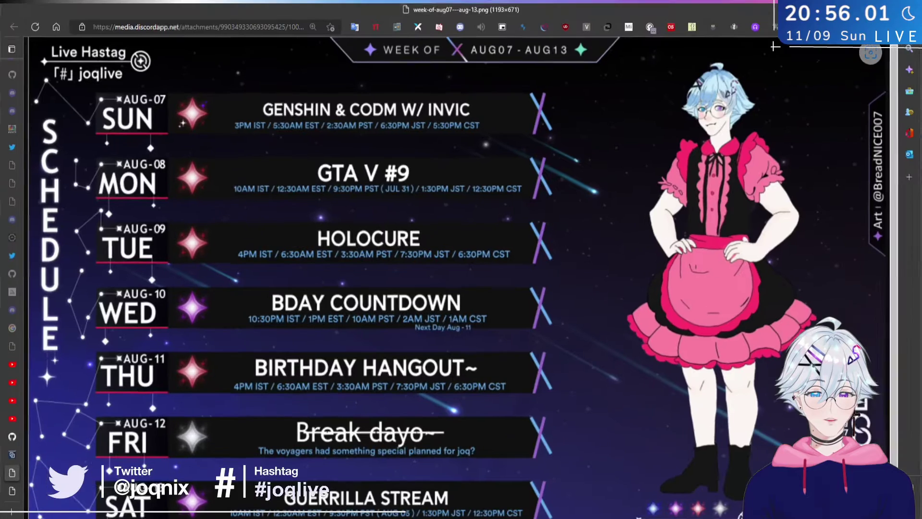
# - Review the old OCT 31 - NOV 6 and AUG07 - AUG13 schedule images in the browser for reference
pyautogui.hotkey('alt', 'Tab')
pyautogui.click(12, 490)
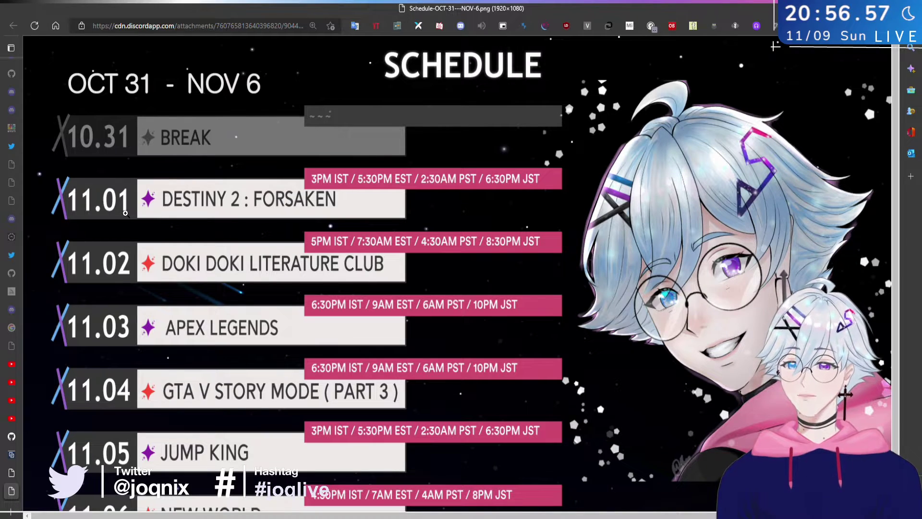
pyautogui.scroll(-2, 144, 227)
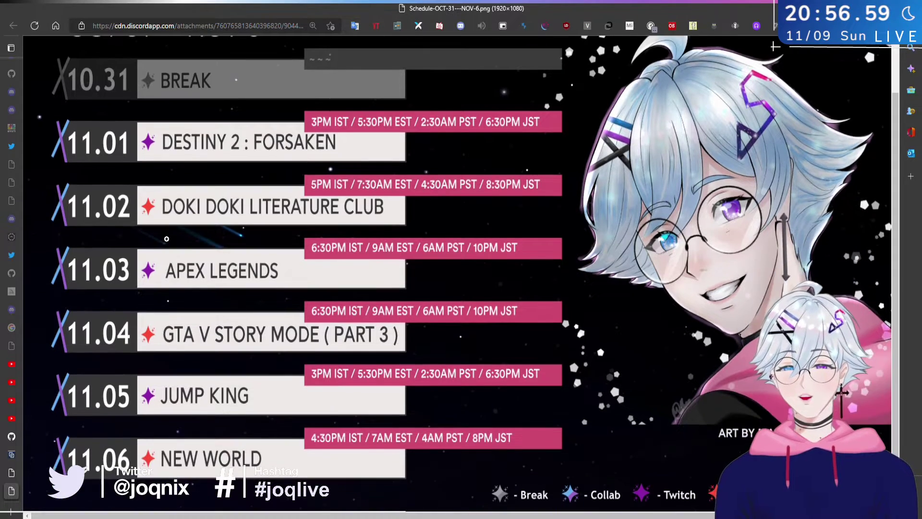
pyautogui.scroll(2, 120, 224)
pyautogui.scroll(-2, 119, 224)
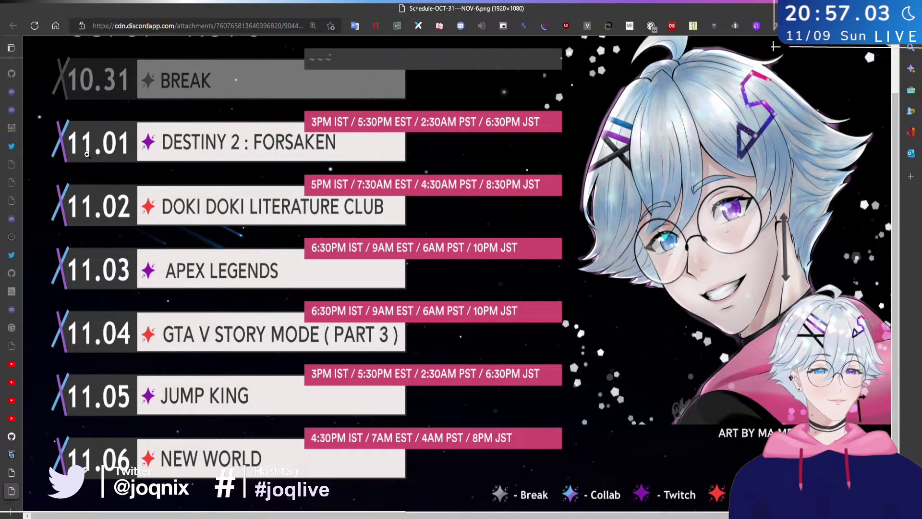
pyautogui.hotkey('ctrl', 'shift', 'Tab')
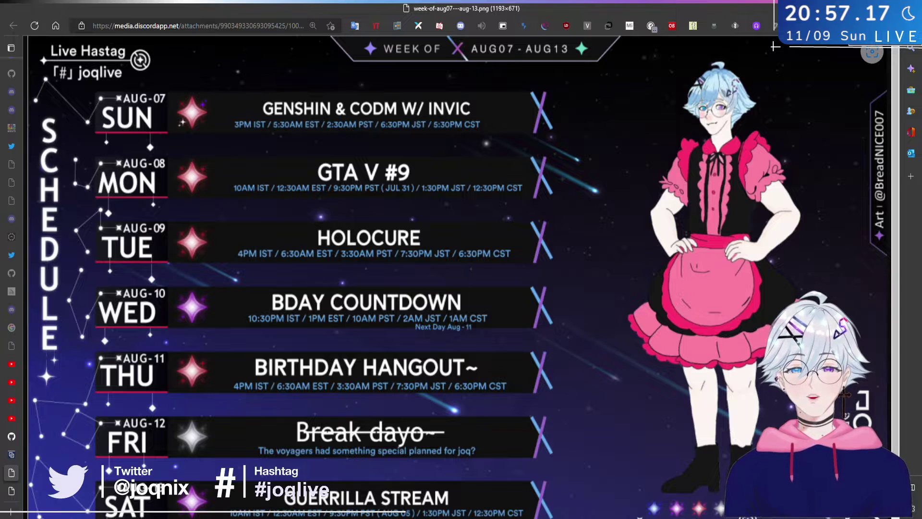
pyautogui.hotkey('alt', 'Tab')
# - Exit text editing and drag the white divider bar left to sit just right of 12
pyautogui.scroll(2, 227, 168)
pyautogui.scroll(2, 228, 167)
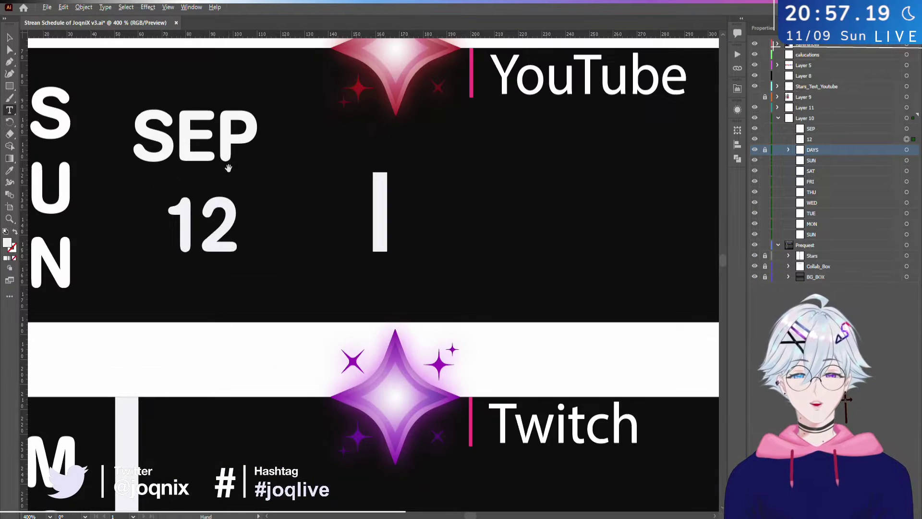
pyautogui.scroll(-2, 228, 169)
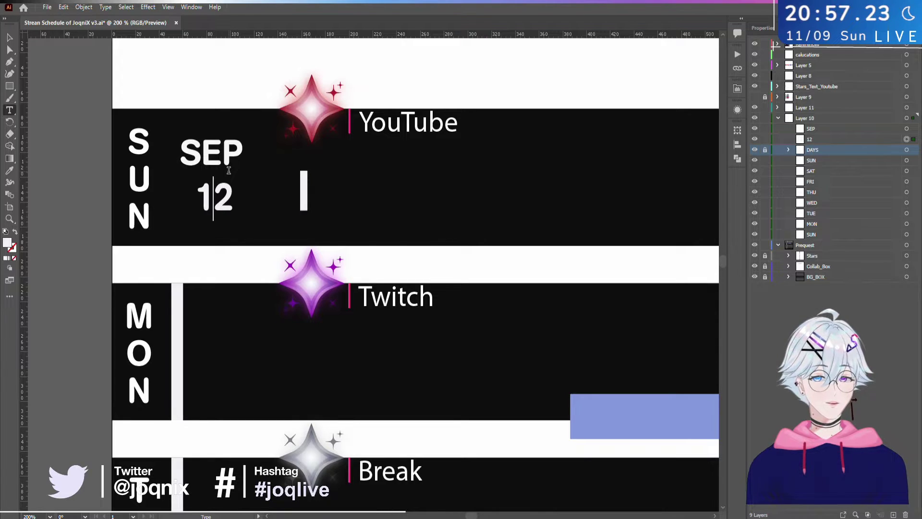
pyautogui.scroll(-4, 212, 178)
pyautogui.scroll(6, 212, 178)
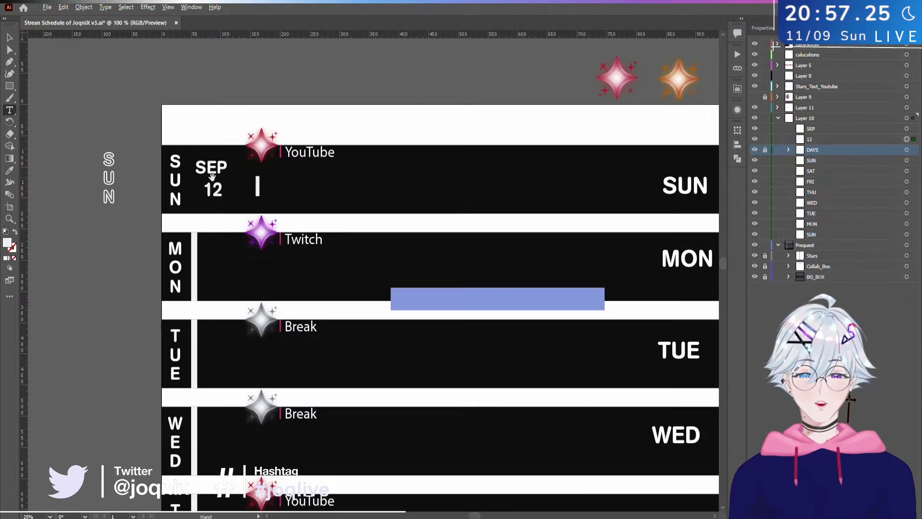
pyautogui.scroll(-3, 211, 178)
pyautogui.scroll(3, 212, 177)
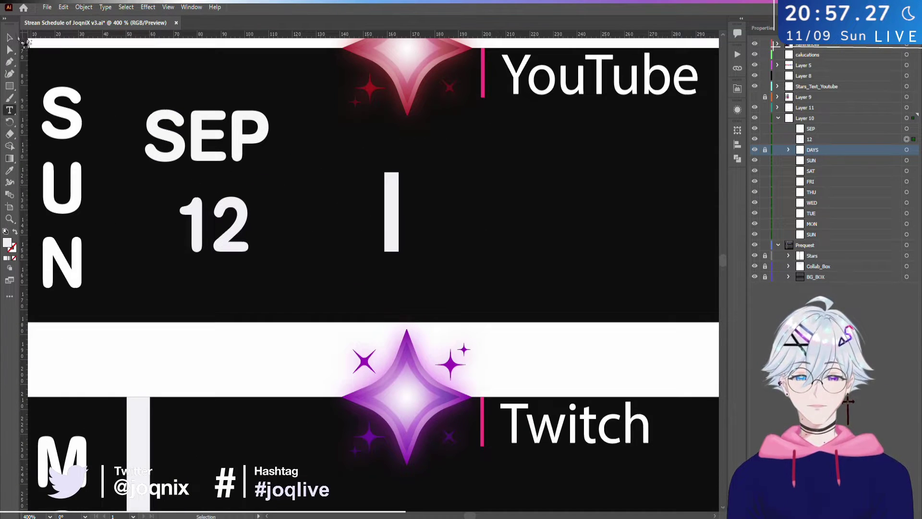
pyautogui.press('Escape')
pyautogui.moveTo(397, 222); pyautogui.dragTo(310, 225)
pyautogui.scroll(-2, 325, 237)
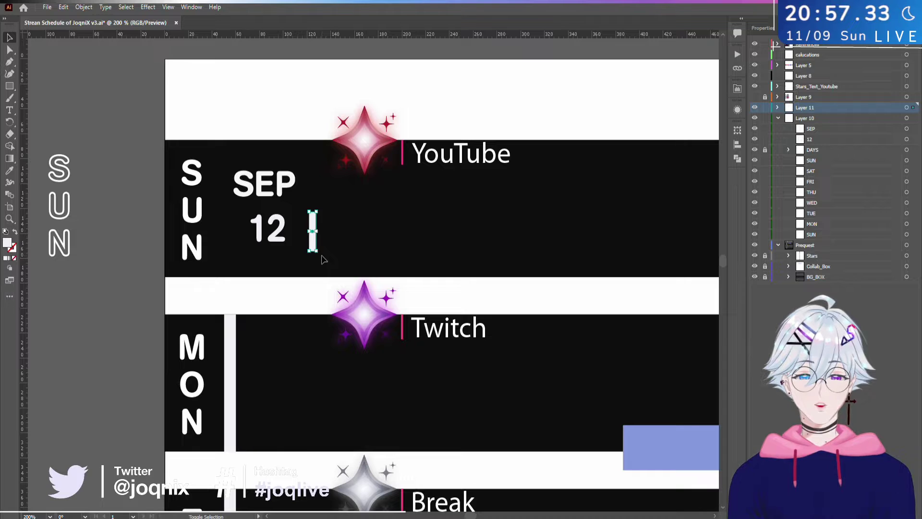
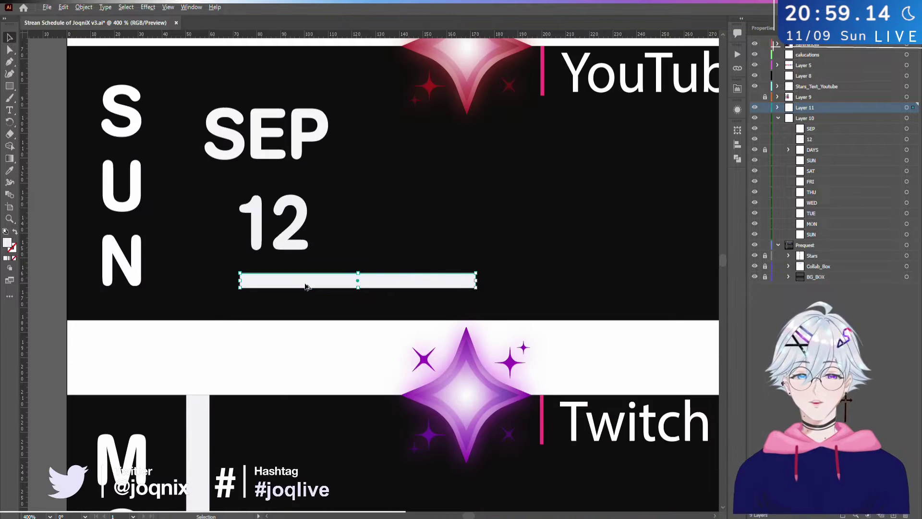
# - Move the white bar left and up near the red star, rotating it to a steep slant
pyautogui.moveTo(304, 286); pyautogui.dragTo(234, 287)
pyautogui.moveTo(410, 281); pyautogui.dragTo(452, 293)
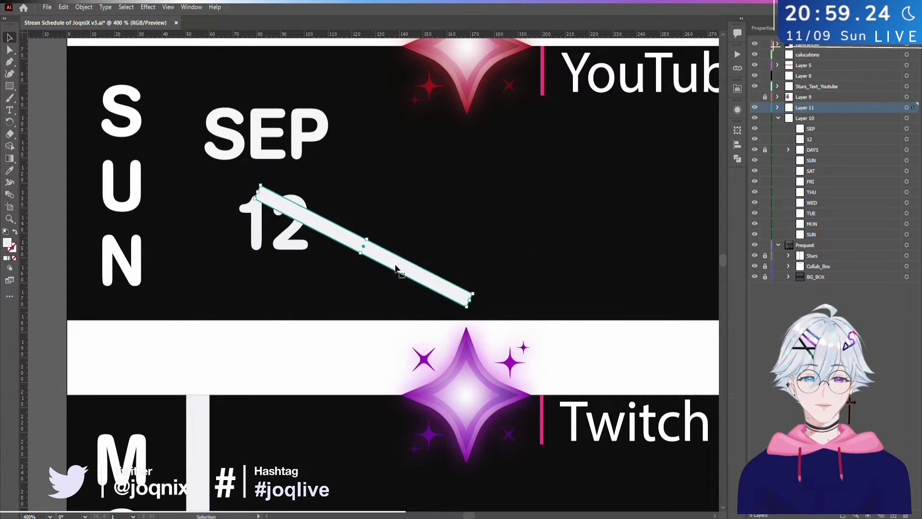
pyautogui.moveTo(395, 268); pyautogui.dragTo(413, 129)
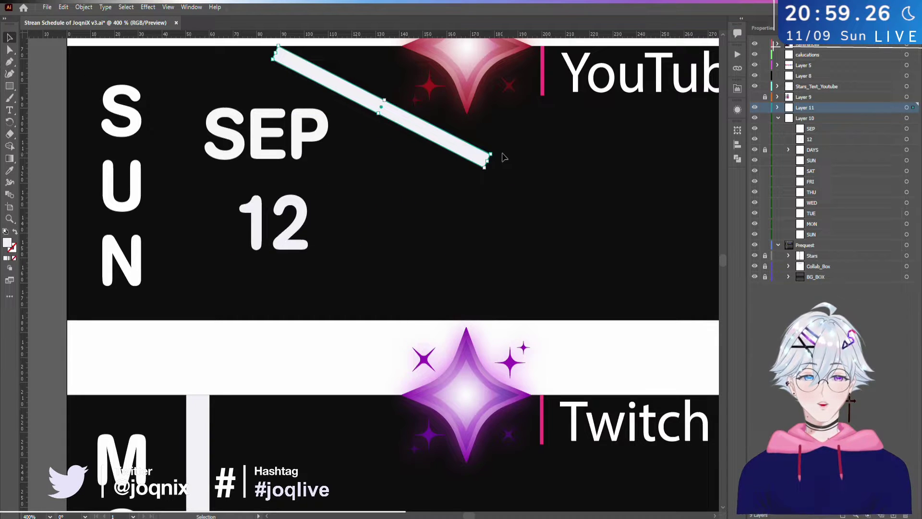
pyautogui.moveTo(504, 157); pyautogui.dragTo(499, 302)
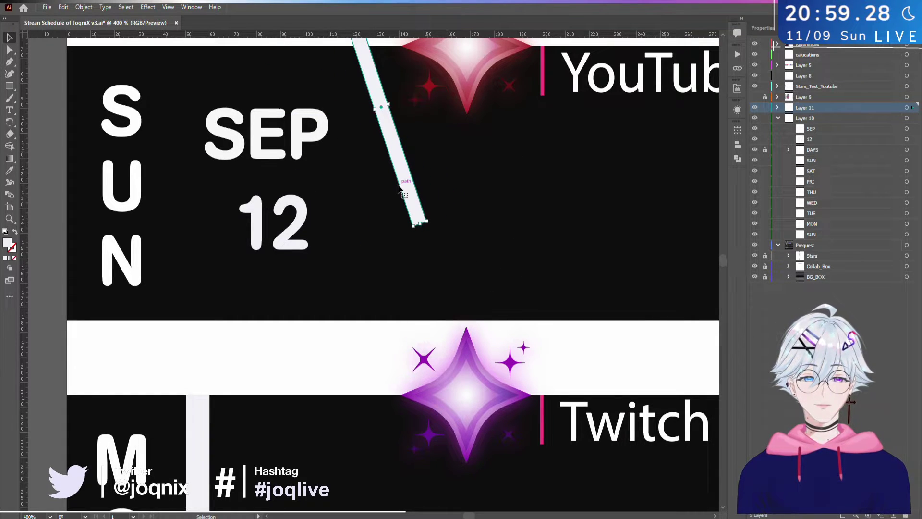
pyautogui.moveTo(398, 189); pyautogui.dragTo(439, 258)
pyautogui.scroll(-1, 439, 259)
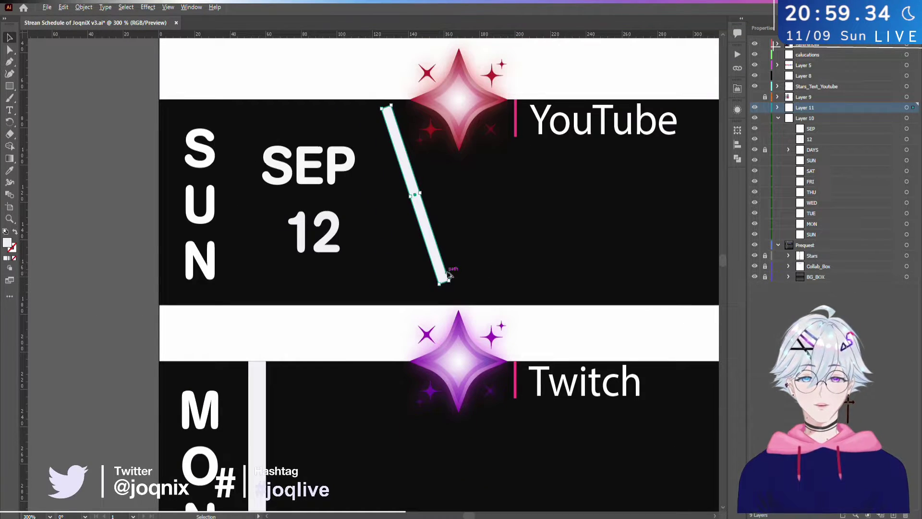
pyautogui.scroll(2, 447, 278)
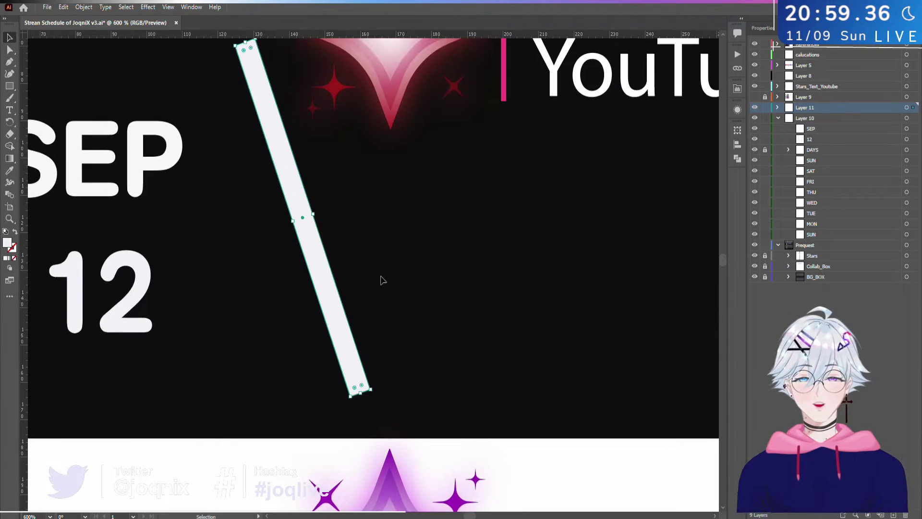
pyautogui.press('alt')
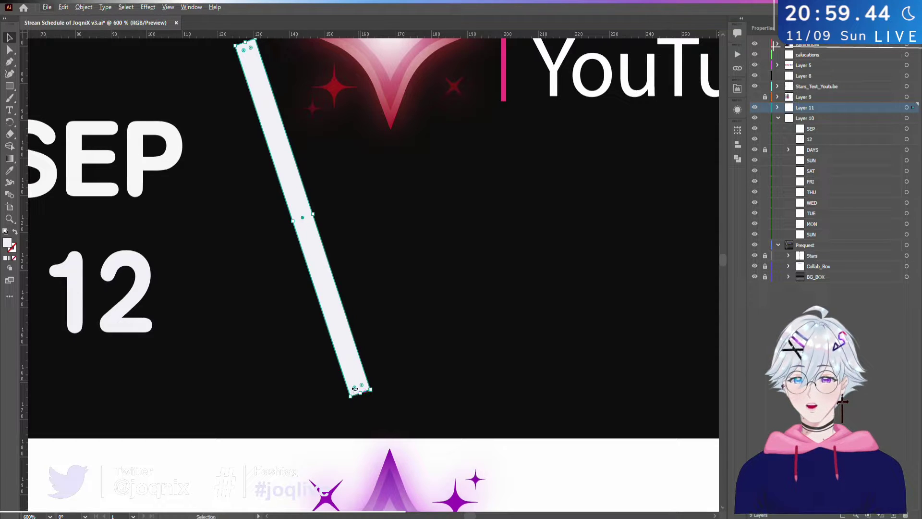
pyautogui.click(406, 308)
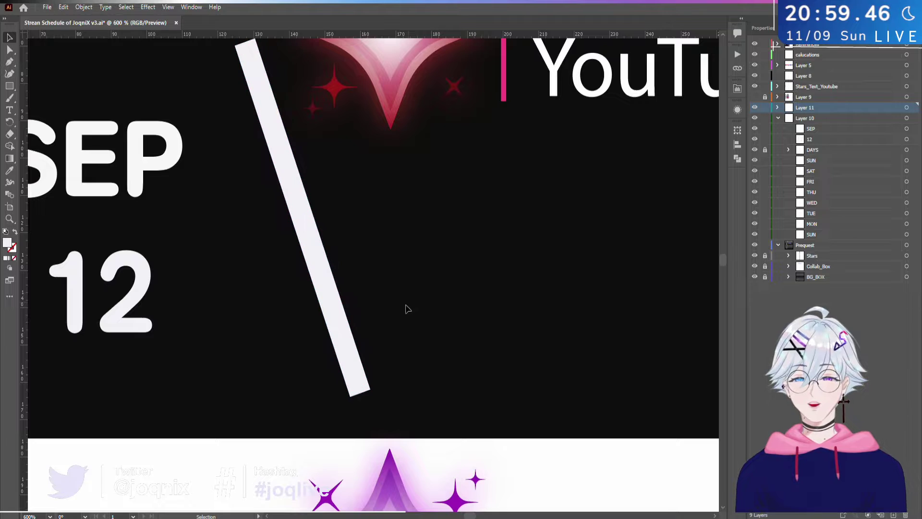
pyautogui.click(328, 305)
# - Resize the slanted bar down to the white band and rotate it back nearly upright
pyautogui.moveTo(354, 402); pyautogui.dragTo(389, 440)
pyautogui.moveTo(368, 204); pyautogui.dragTo(415, 335)
pyautogui.moveTo(562, 377); pyautogui.dragTo(505, 187)
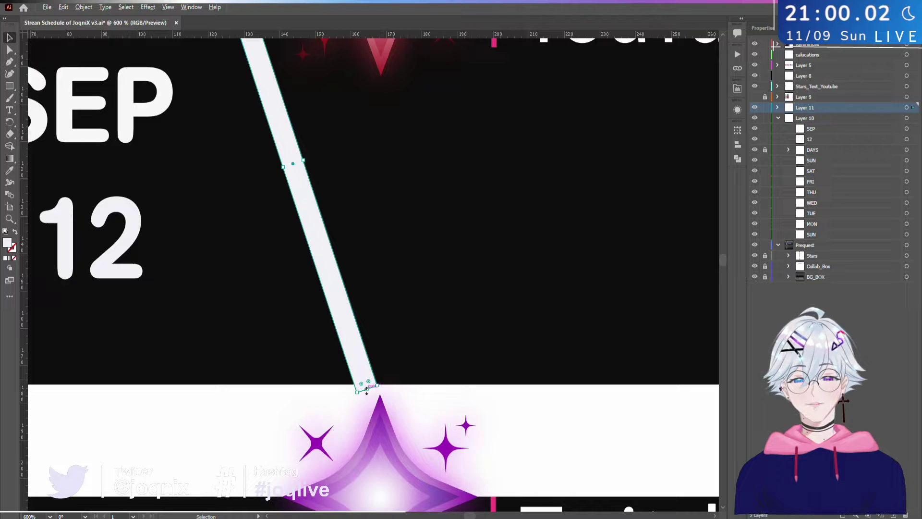
pyautogui.moveTo(367, 390); pyautogui.dragTo(373, 409)
pyautogui.moveTo(403, 255); pyautogui.dragTo(414, 382)
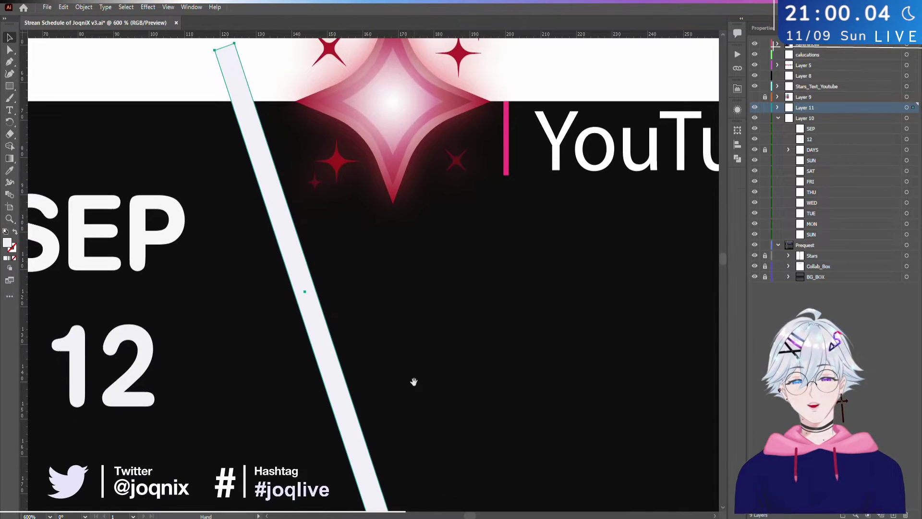
pyautogui.scroll(-3, 413, 382)
pyautogui.scroll(5, 414, 384)
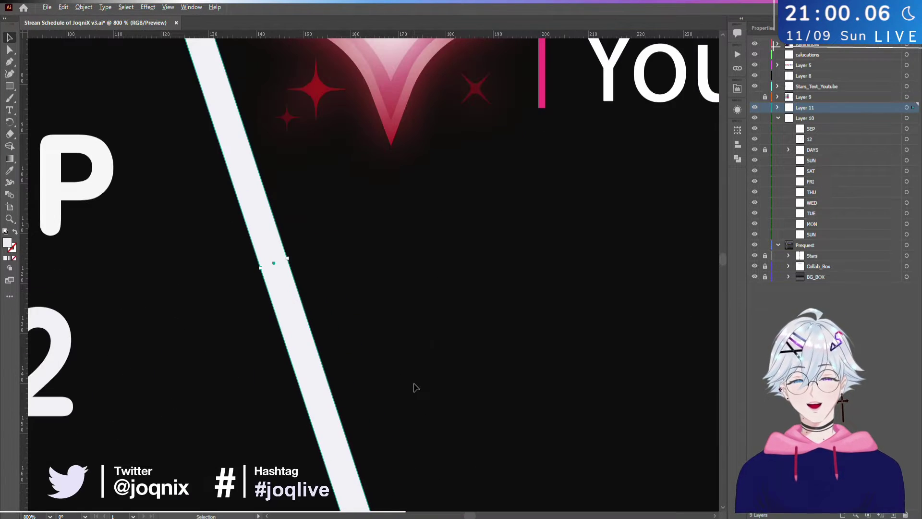
pyautogui.scroll(-5, 415, 387)
pyautogui.moveTo(375, 400); pyautogui.dragTo(347, 393)
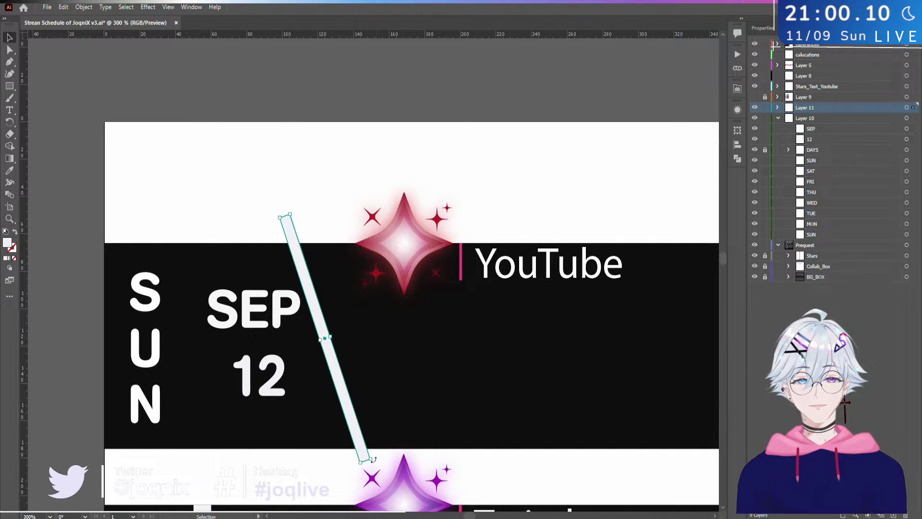
pyautogui.moveTo(373, 459); pyautogui.dragTo(331, 471)
pyautogui.scroll(2, 330, 471)
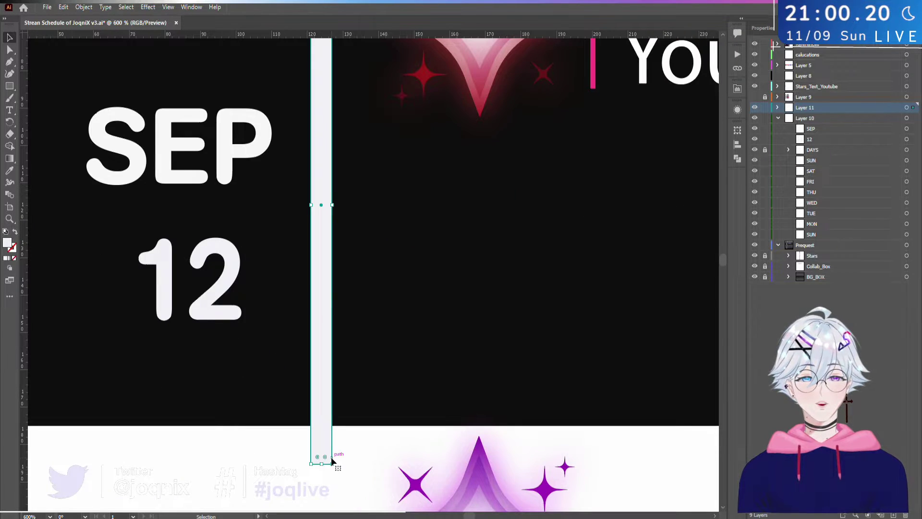
# - Delete that bar and Alt-drag a copy of the vertical white bar into the SUN row
pyautogui.press('Delete')
pyautogui.scroll(-5, 323, 412)
pyautogui.press('space')
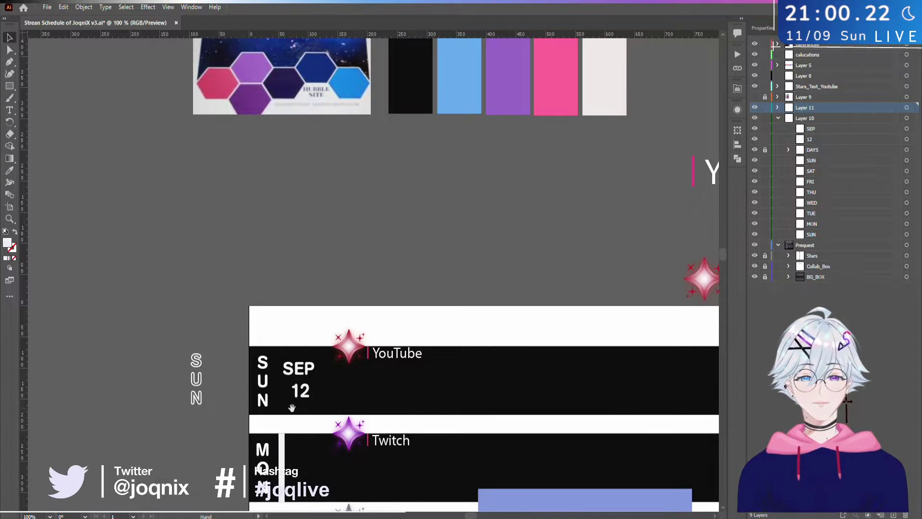
pyautogui.moveTo(292, 408); pyautogui.dragTo(243, 307)
pyautogui.moveTo(235, 381); pyautogui.dragTo(277, 296)
pyautogui.scroll(5, 277, 296)
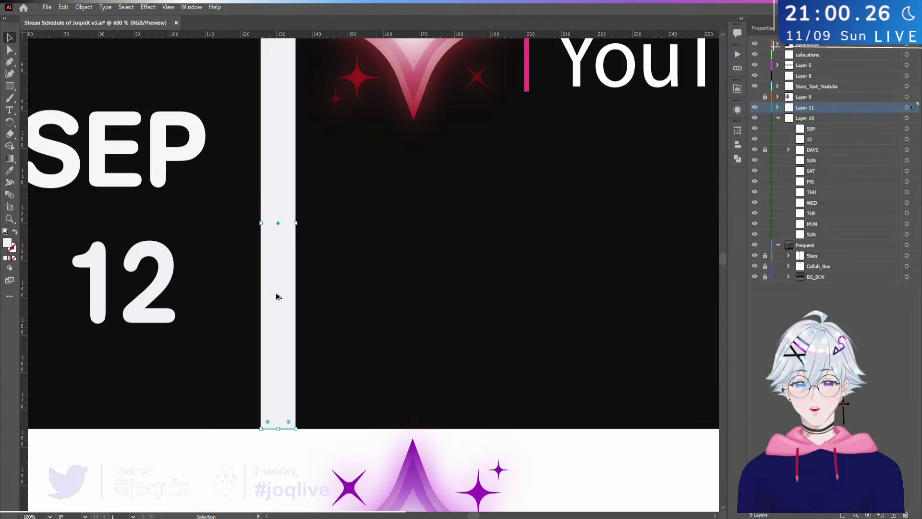
pyautogui.scroll(-1, 276, 296)
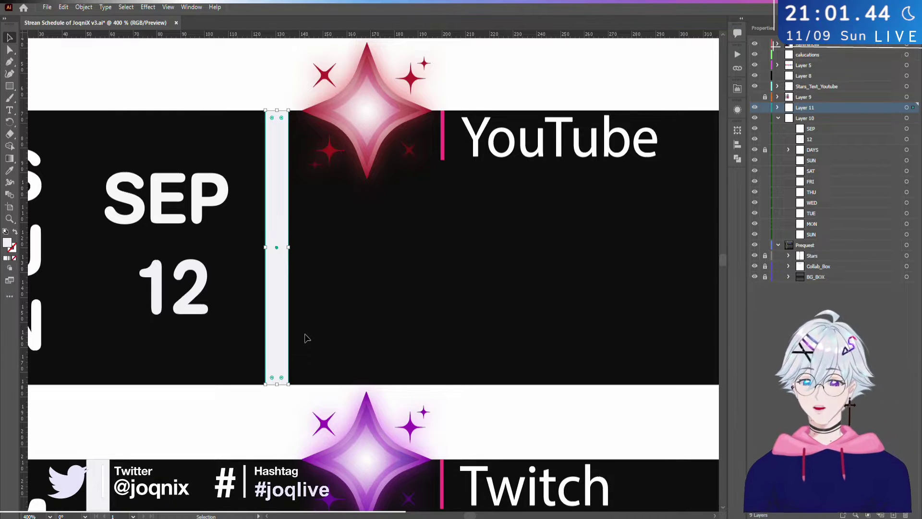
# - Move the vertical divider left toward the date and check its size in the Transform panel
pyautogui.moveTo(278, 291); pyautogui.dragTo(252, 308)
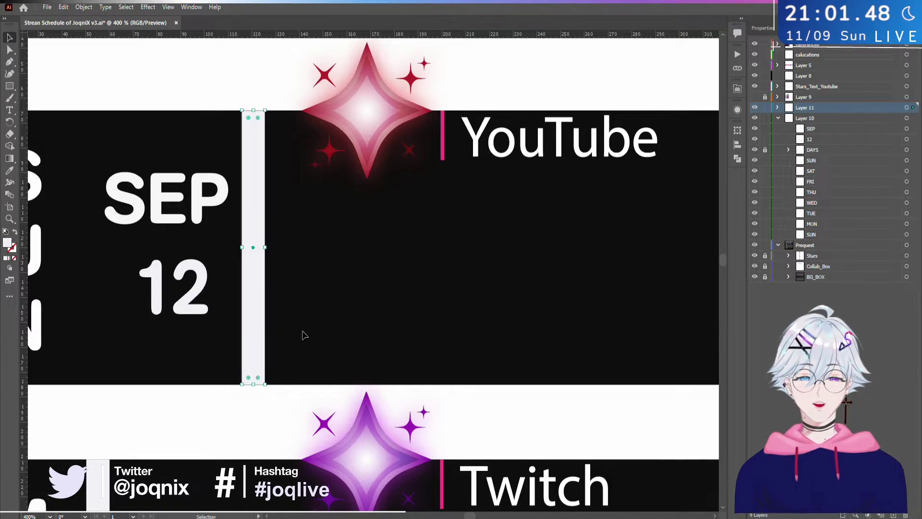
pyautogui.click(274, 386)
pyautogui.doubleClick(257, 377)
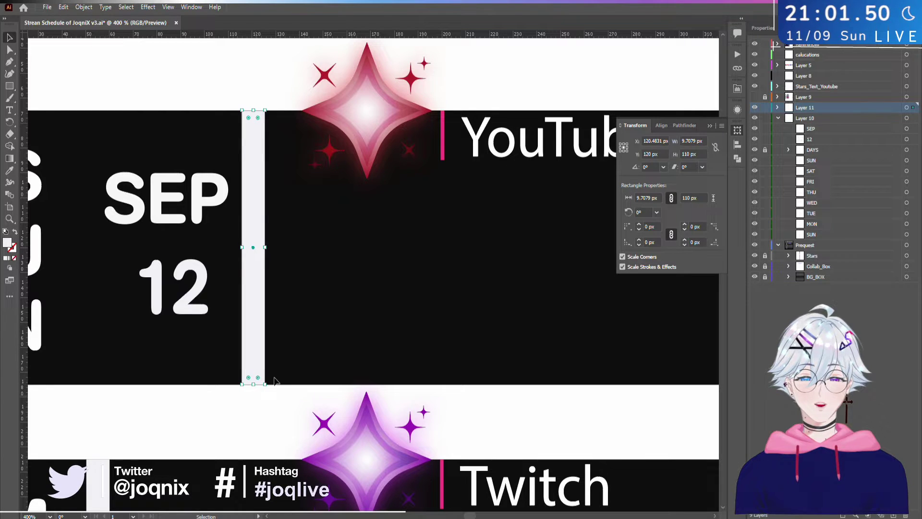
pyautogui.click(737, 130)
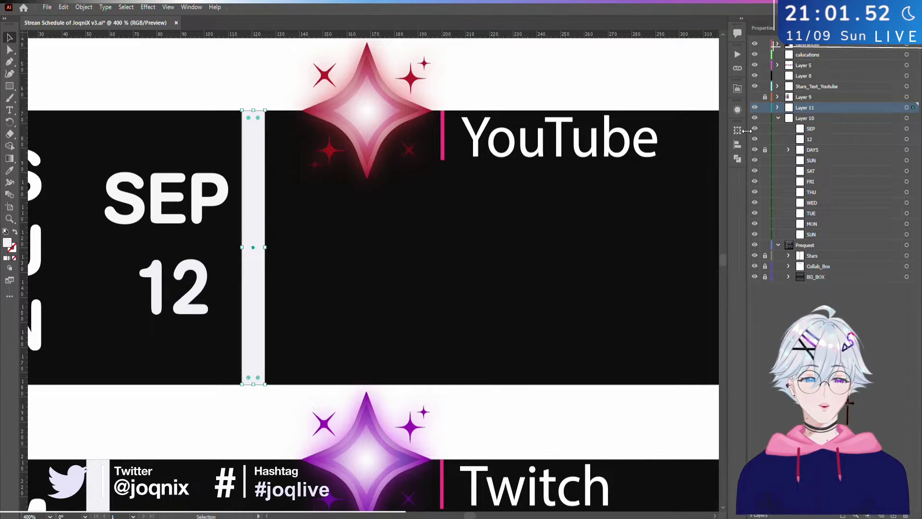
# - Reposition the SEP text and Alt-drag a copy of the divider between SUN and SEP
pyautogui.moveTo(325, 237); pyautogui.dragTo(501, 259)
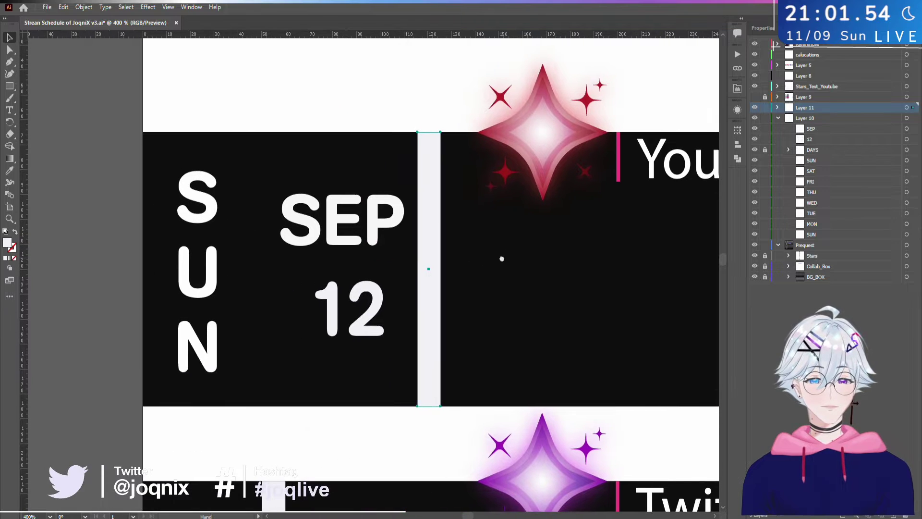
pyautogui.moveTo(343, 233); pyautogui.dragTo(376, 206)
pyautogui.moveTo(430, 263); pyautogui.dragTo(240, 269)
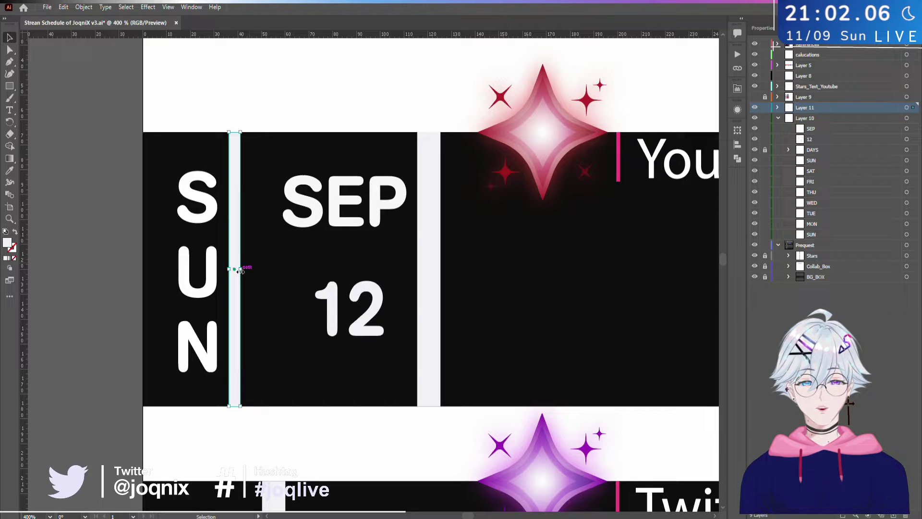
# - Select the thin bar beside SUN and nudge it slightly right
pyautogui.scroll(4, 294, 294)
pyautogui.scroll(-4, 300, 287)
pyautogui.hotkey('alt', 'space')
pyautogui.click(163, 125)
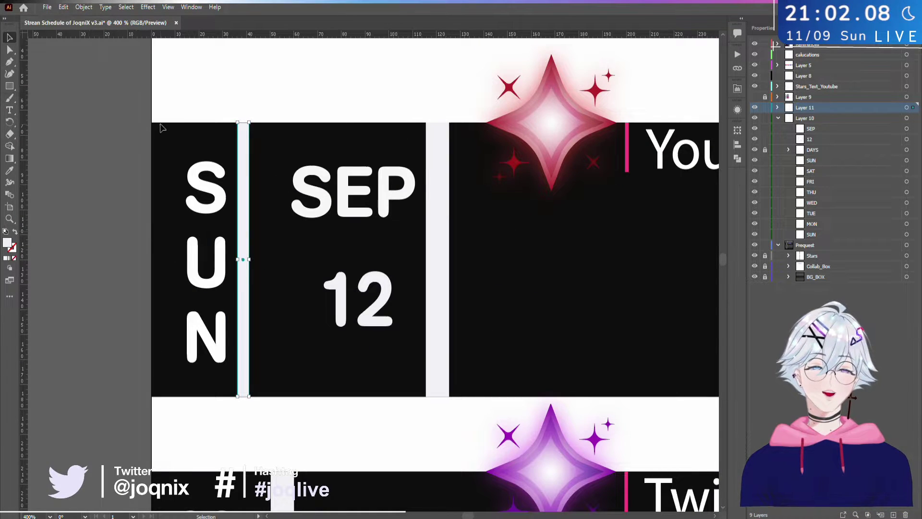
pyautogui.moveTo(210, 208); pyautogui.dragTo(209, 156)
pyautogui.scroll(3, 214, 168)
pyautogui.scroll(-3, 216, 169)
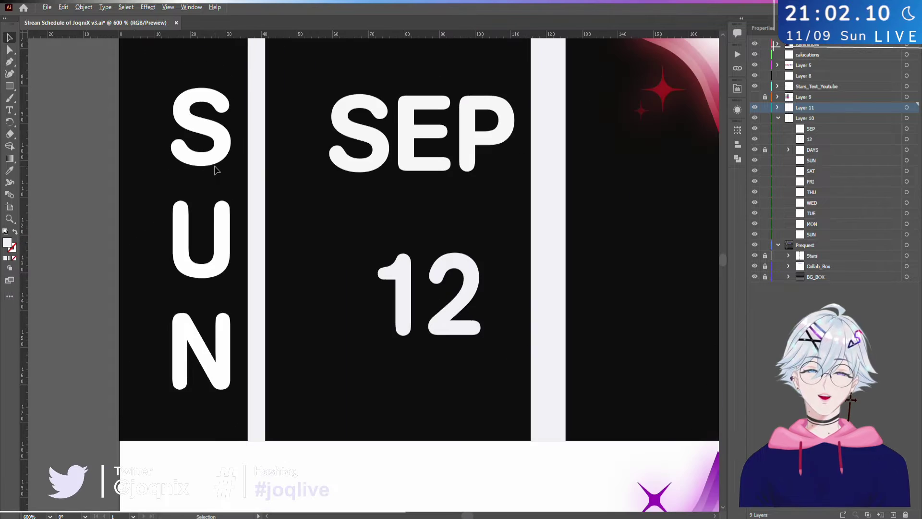
pyautogui.scroll(-3, 304, 298)
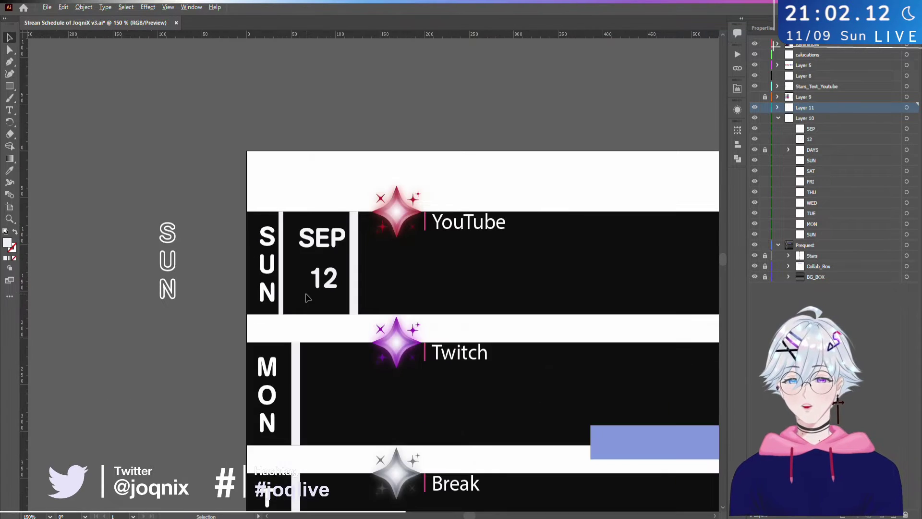
pyautogui.scroll(3, 305, 298)
pyautogui.click(239, 274)
pyautogui.moveTo(238, 271); pyautogui.dragTo(250, 274)
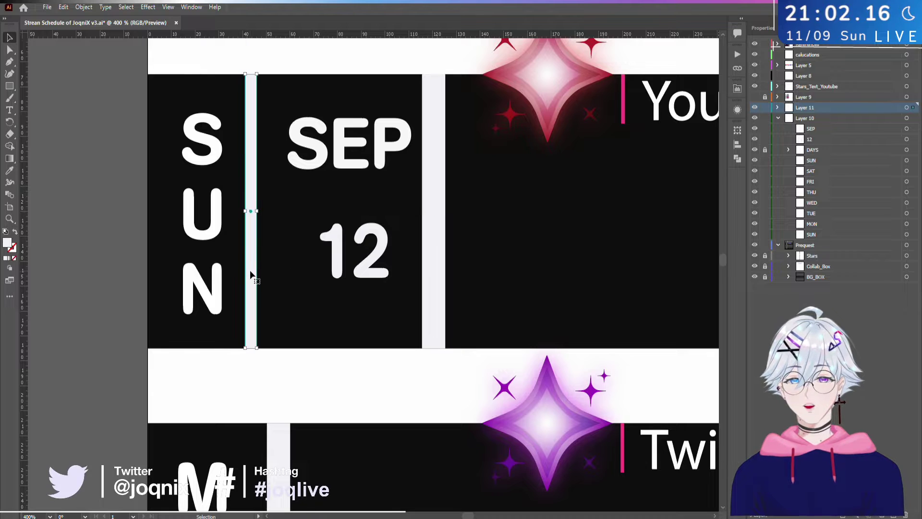
# - Drag the thin divider's side handle outward to widen it from 4.85 px to about 13.75 px
pyautogui.scroll(2, 250, 274)
pyautogui.scroll(-3, 250, 276)
pyautogui.scroll(3, 253, 274)
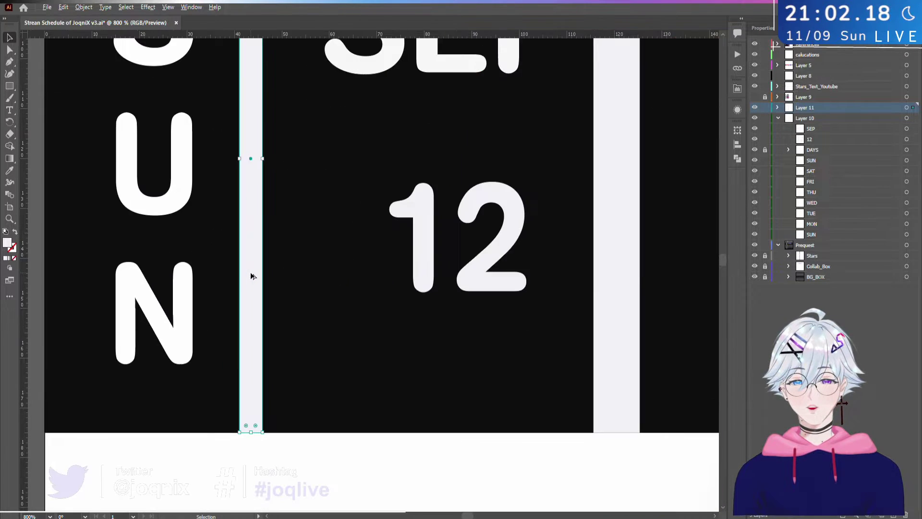
pyautogui.scroll(-2, 253, 273)
pyautogui.scroll(2, 265, 300)
pyautogui.moveTo(261, 133); pyautogui.dragTo(231, 480)
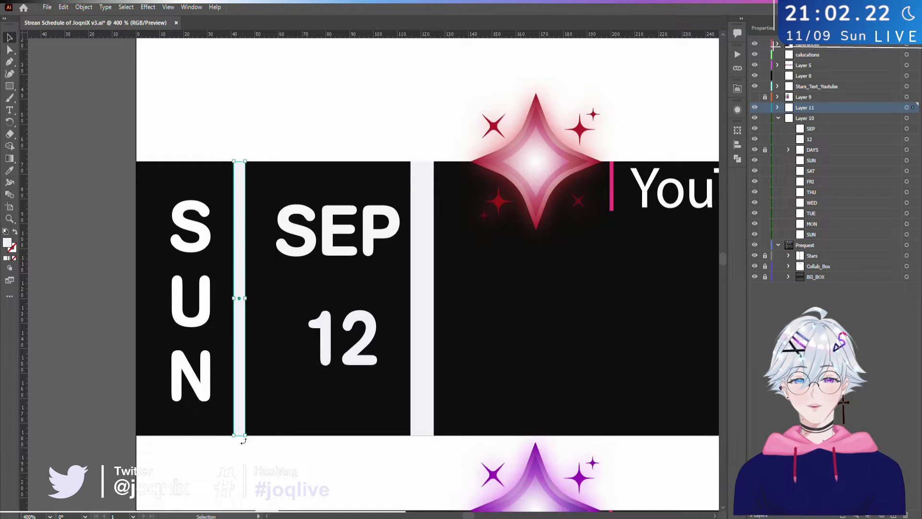
pyautogui.moveTo(243, 440)
pyautogui.mouseDown()
pyautogui.moveTo(275, 405)
pyautogui.moveTo(287, 220)
pyautogui.moveTo(243, 198)
pyautogui.moveTo(262, 200)
pyautogui.moveTo(279, 223)
pyautogui.moveTo(277, 395)
pyautogui.moveTo(268, 436)
pyautogui.moveTo(248, 432)
pyautogui.mouseUp()
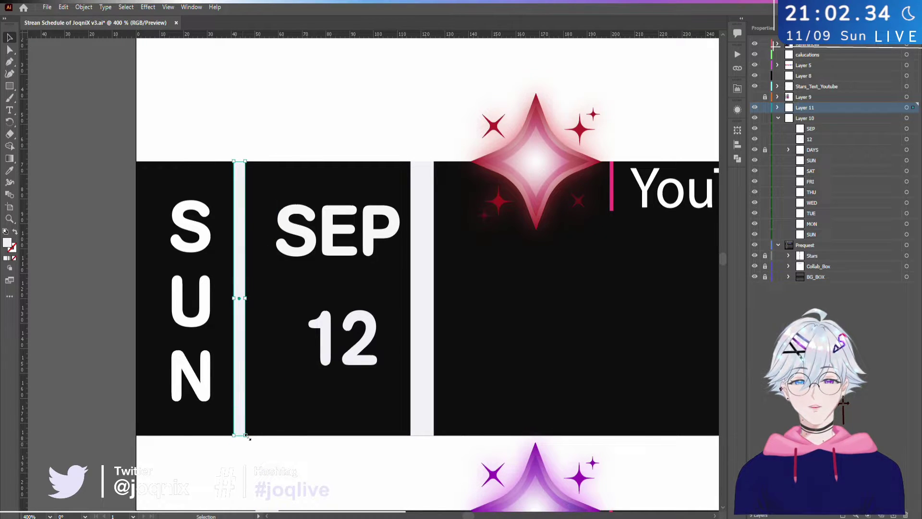
pyautogui.moveTo(246, 299)
pyautogui.mouseDown()
pyautogui.moveTo(255, 300)
pyautogui.moveTo(238, 306)
pyautogui.moveTo(248, 308)
pyautogui.mouseUp()
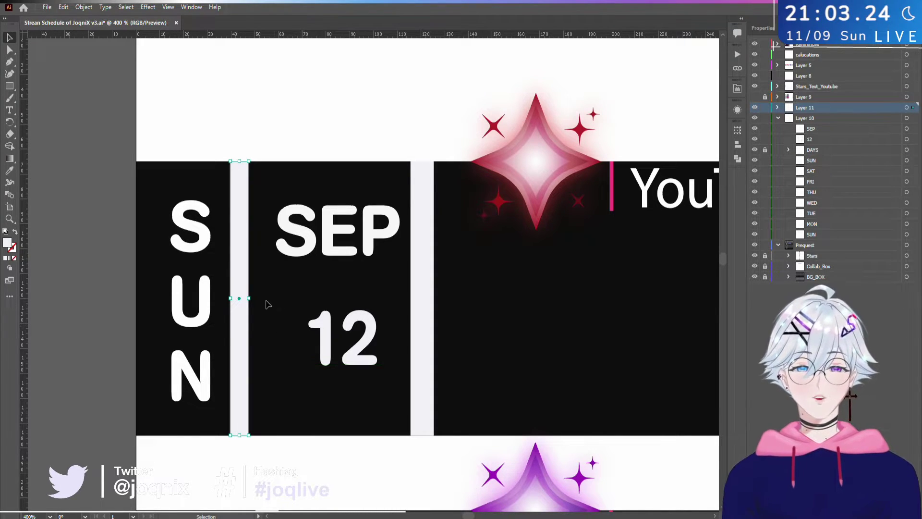
pyautogui.scroll(-5, 256, 302)
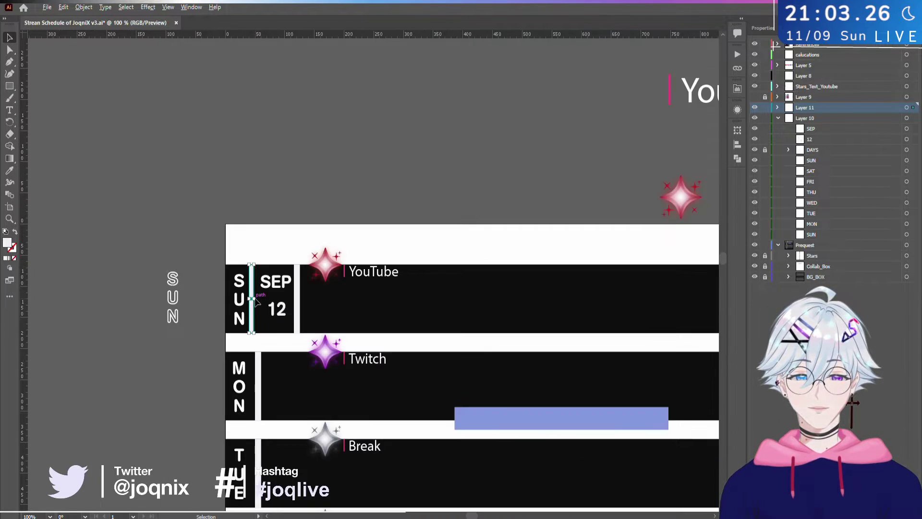
# - Fill the divider strip beside SUN with blue-grey hex 435772 through the Color Picker
pyautogui.scroll(-3, 255, 302)
pyautogui.scroll(2, 256, 300)
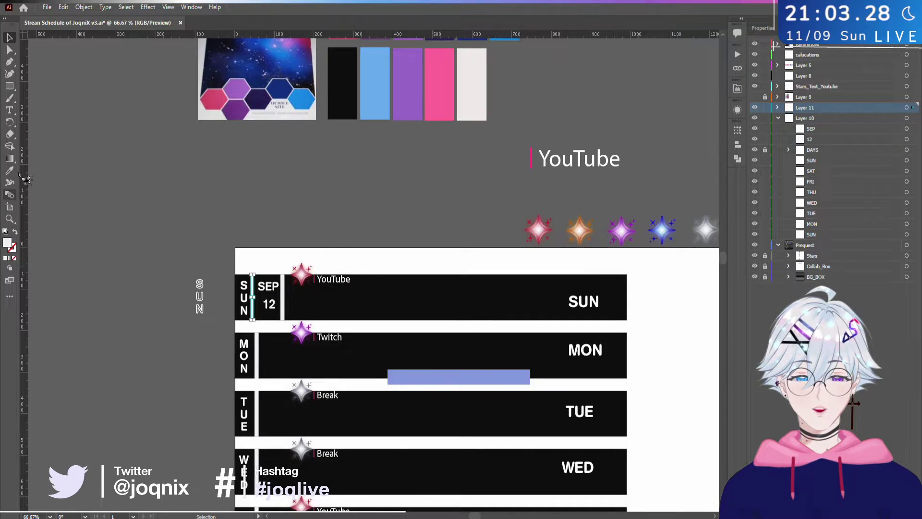
pyautogui.click(10, 171)
pyautogui.moveTo(451, 158); pyautogui.dragTo(423, 281)
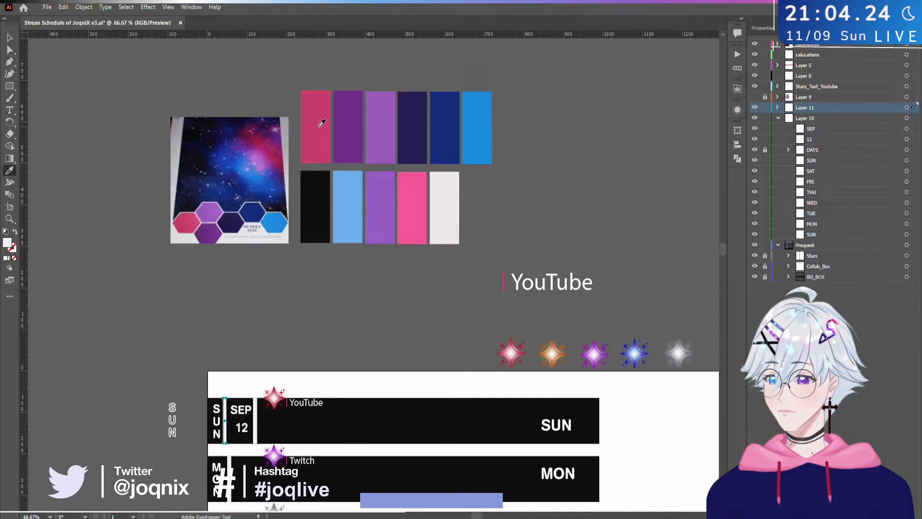
pyautogui.scroll(-2, 316, 358)
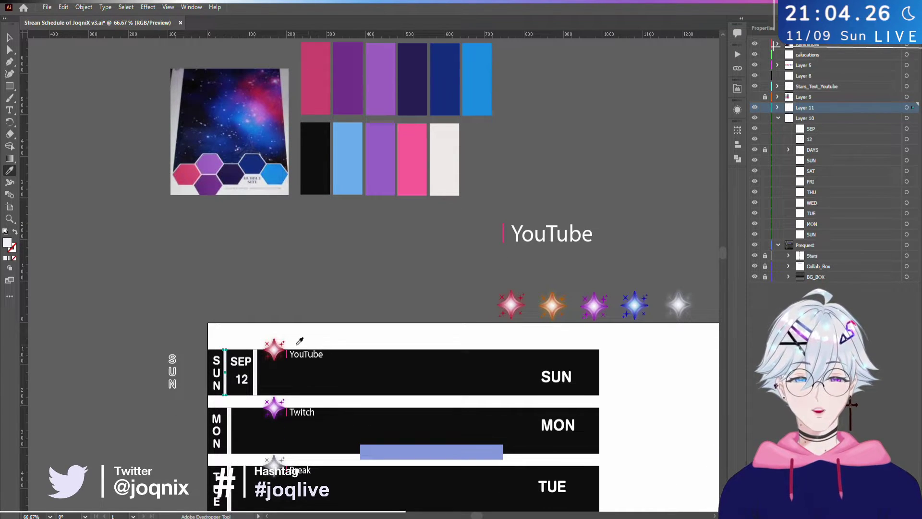
pyautogui.scroll(3, 299, 343)
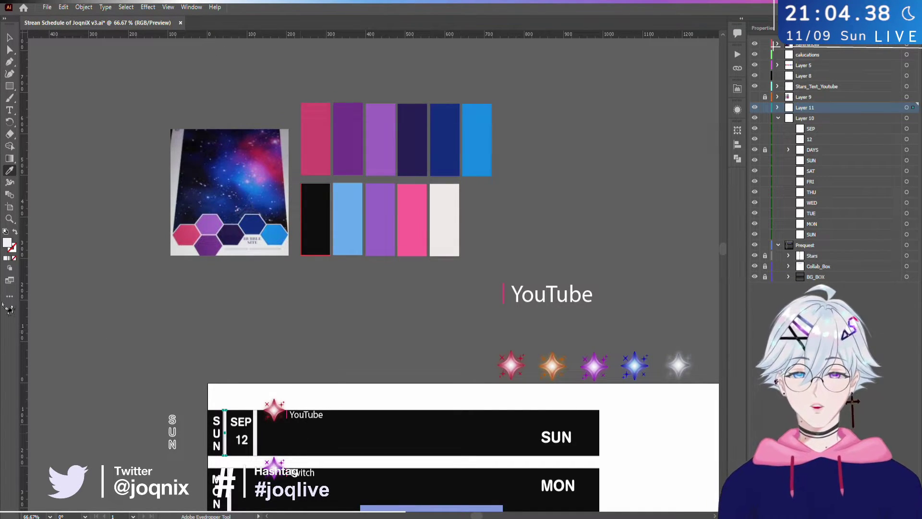
pyautogui.press('ctrl')
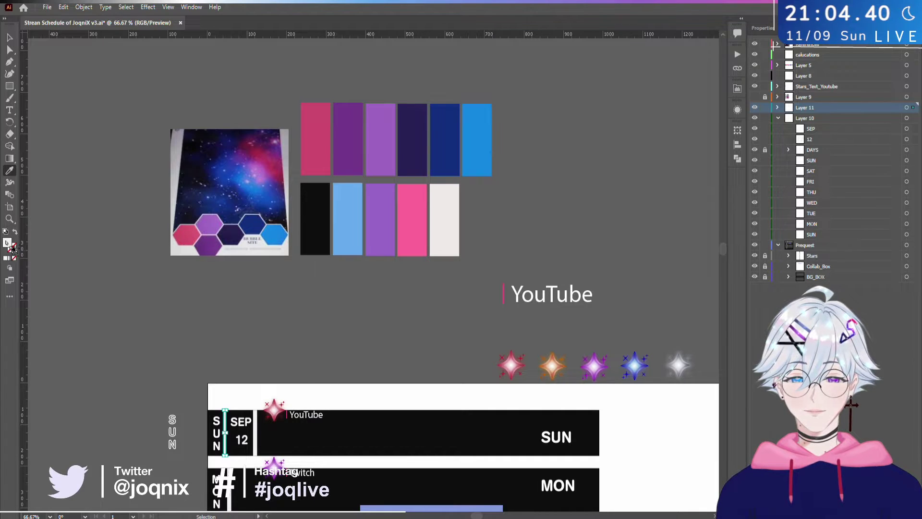
pyautogui.doubleClick(7, 242)
pyautogui.write('435772')
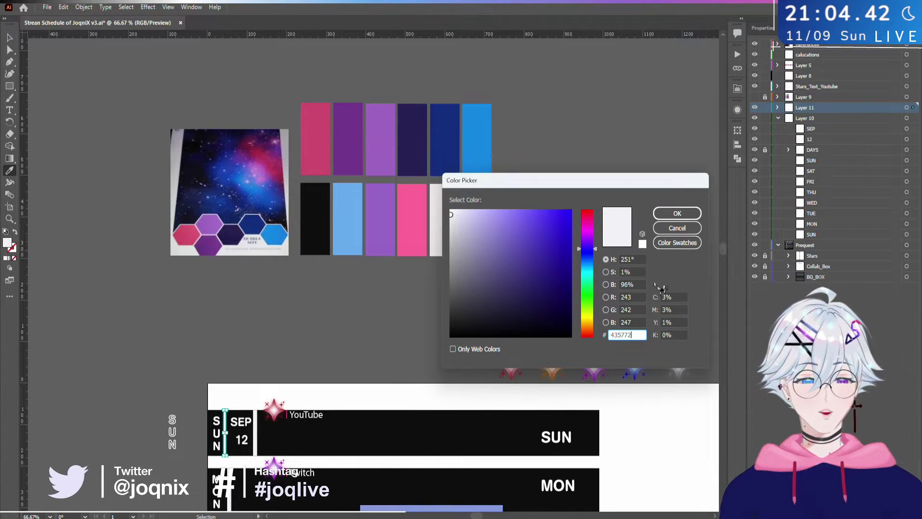
pyautogui.click(677, 213)
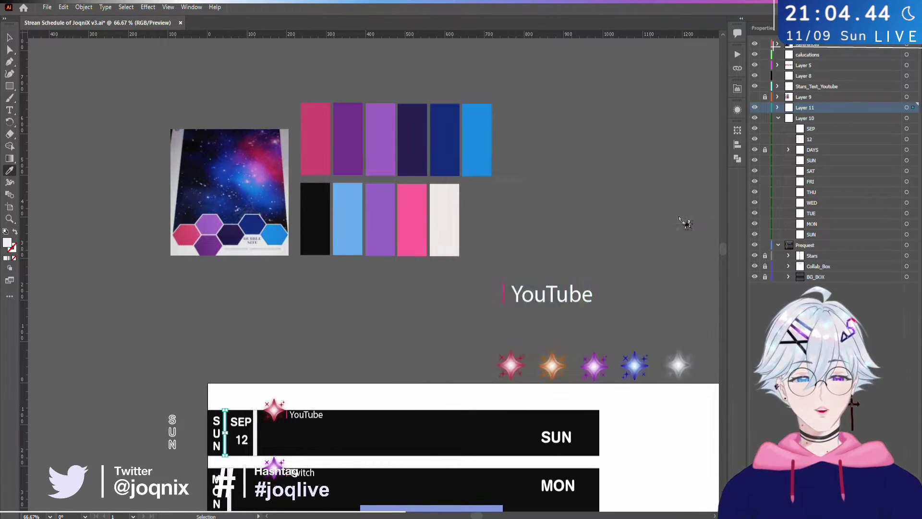
# - Deselect the blue-grey divider to preview its colour against the SUN / SEP 12 block
pyautogui.scroll(8, 222, 433)
pyautogui.scroll(-3, 369, 237)
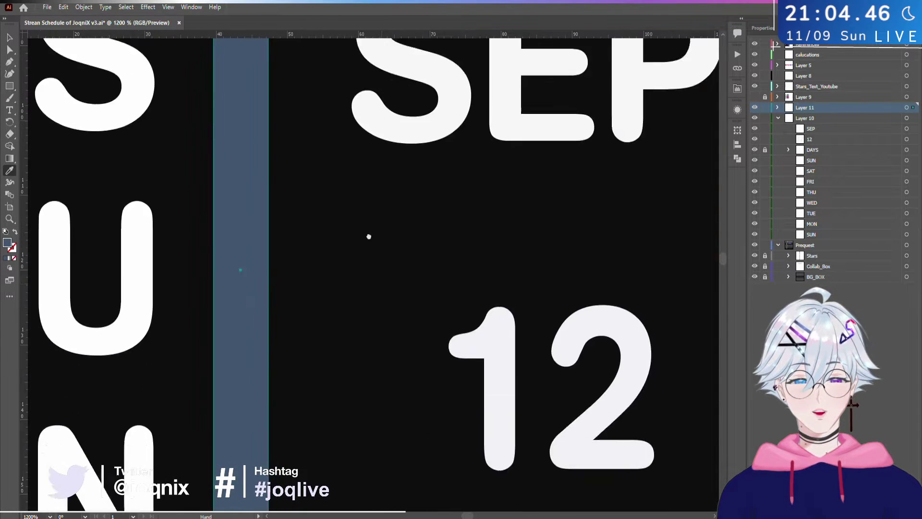
pyautogui.scroll(-2, 350, 197)
pyautogui.scroll(-2, 352, 196)
pyautogui.moveTo(392, 196); pyautogui.dragTo(333, 269)
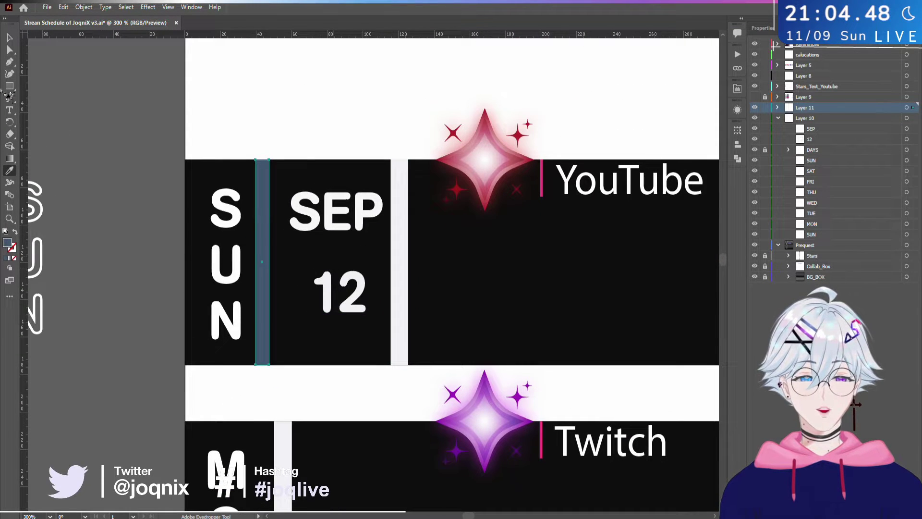
pyautogui.click(9, 37)
pyautogui.click(326, 105)
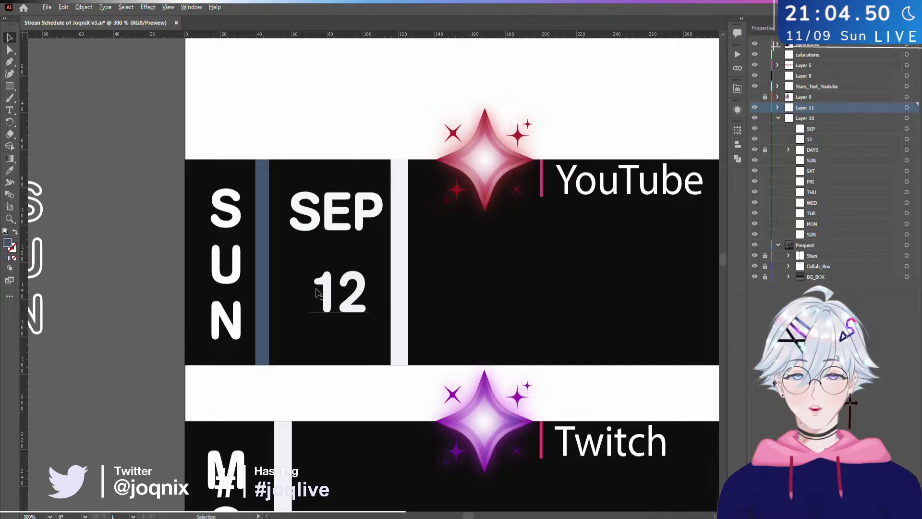
pyautogui.scroll(3, 317, 291)
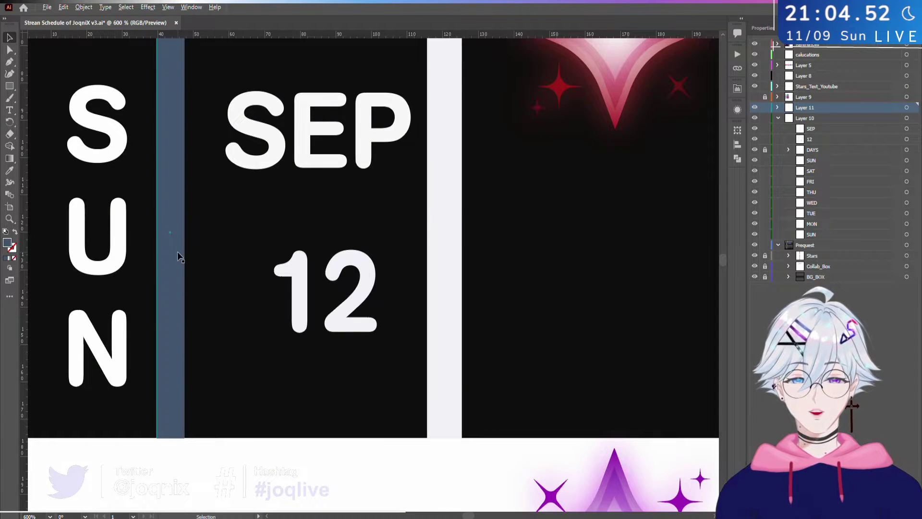
pyautogui.scroll(-1, 178, 252)
pyautogui.moveTo(260, 296); pyautogui.dragTo(231, 240)
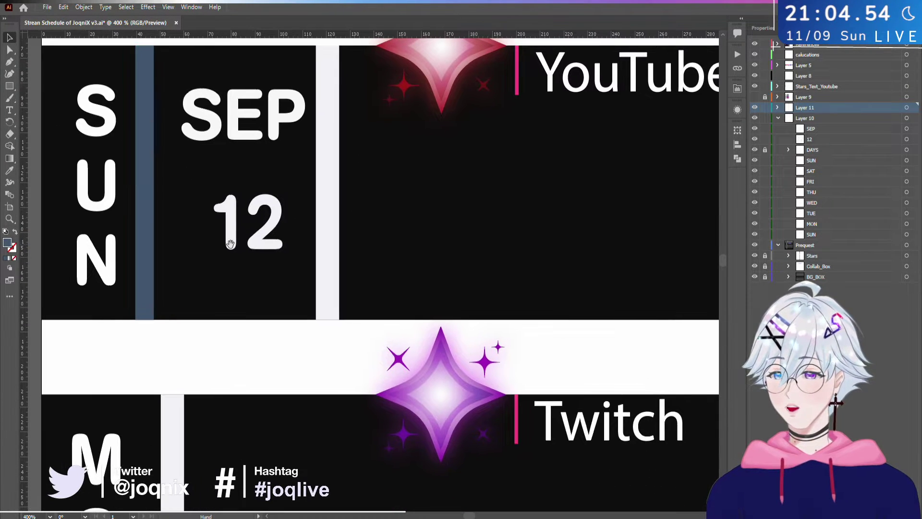
pyautogui.scroll(-2, 230, 243)
pyautogui.scroll(-1, 190, 267)
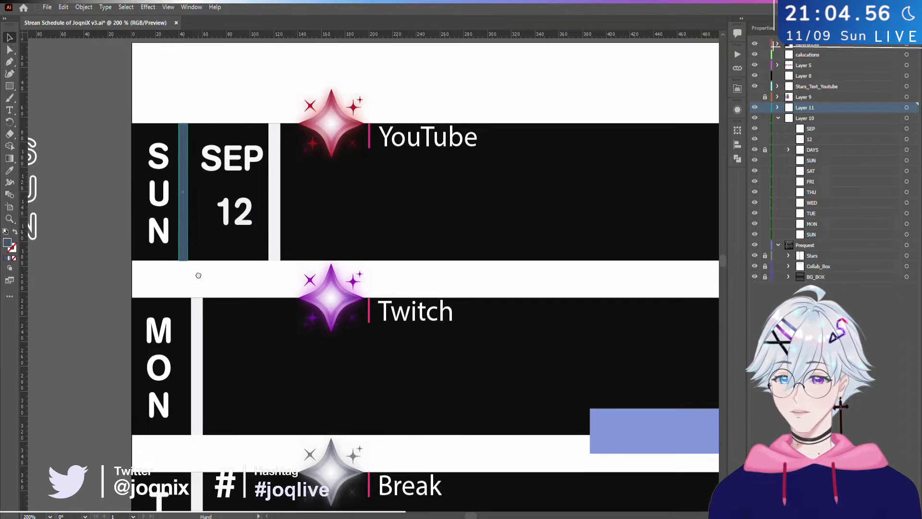
pyautogui.hscroll(-2, 196, 273)
# - Nudge the blue-grey divider right, narrow it, then shift it left toward SUN
pyautogui.moveTo(210, 252); pyautogui.dragTo(216, 251)
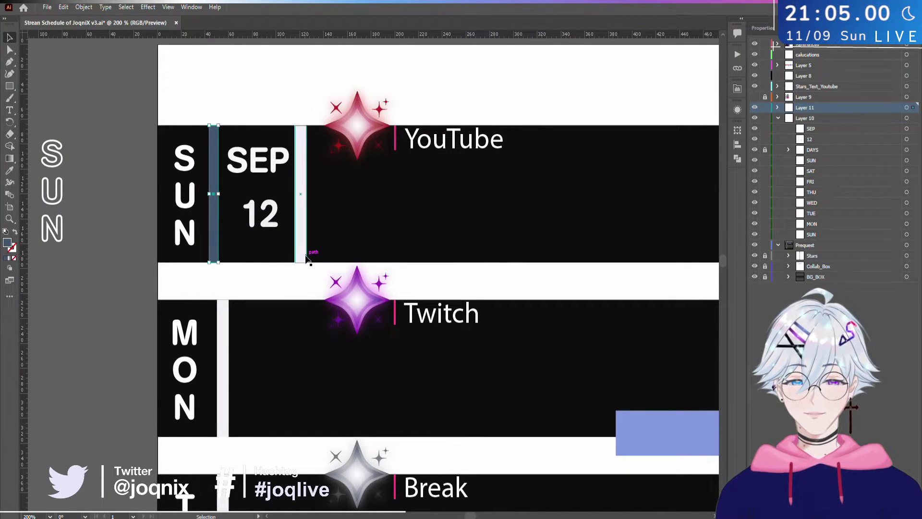
pyautogui.scroll(1, 207, 185)
pyautogui.scroll(3, 206, 185)
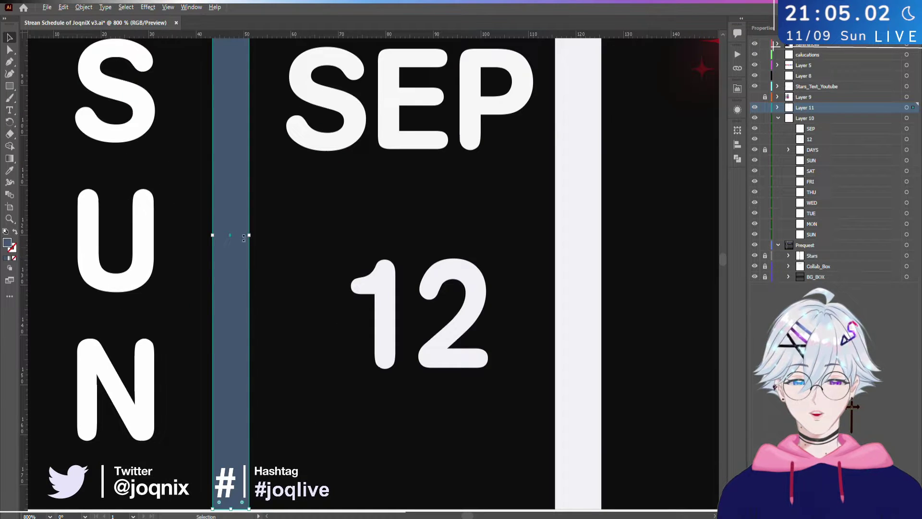
pyautogui.moveTo(250, 239); pyautogui.dragTo(243, 237)
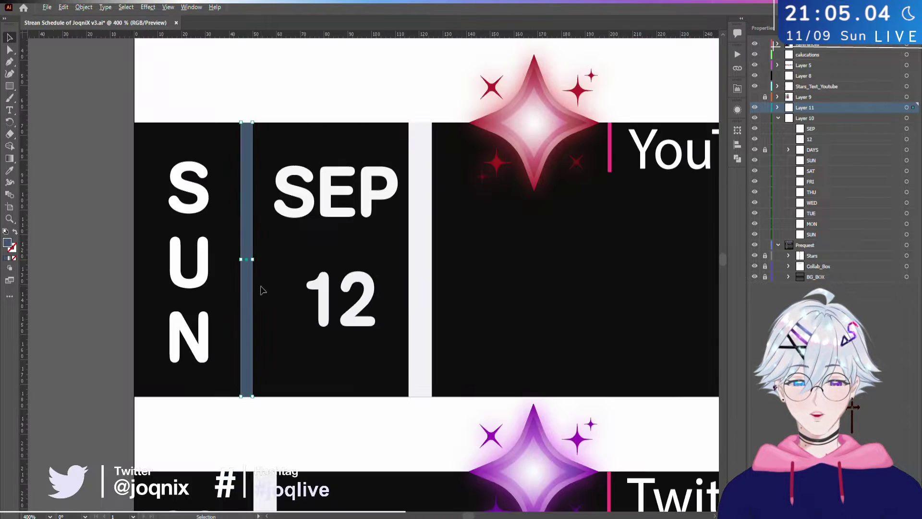
pyautogui.scroll(-2, 262, 288)
pyautogui.click(277, 335)
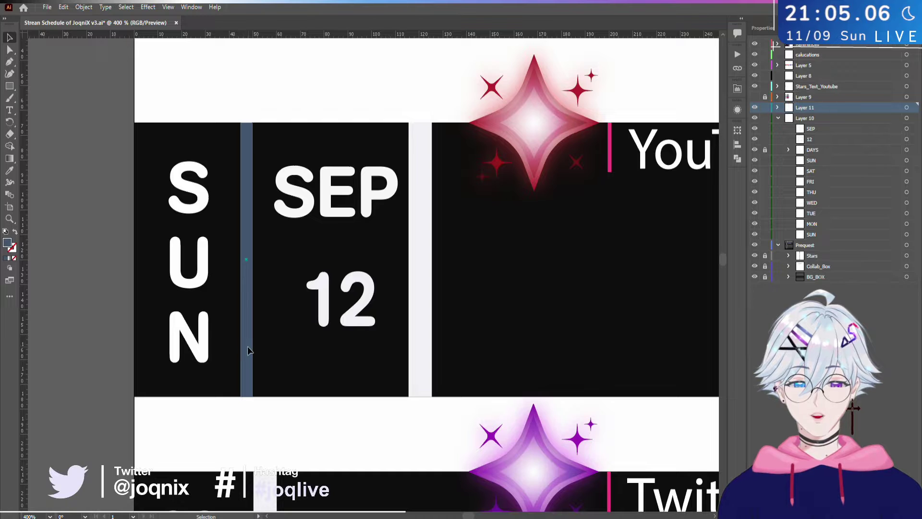
pyautogui.moveTo(248, 349); pyautogui.dragTo(243, 350)
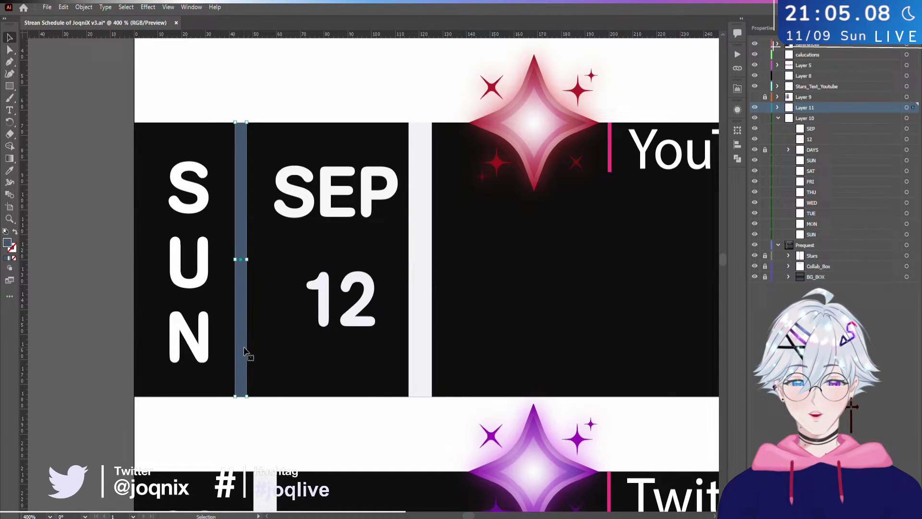
pyautogui.click(278, 353)
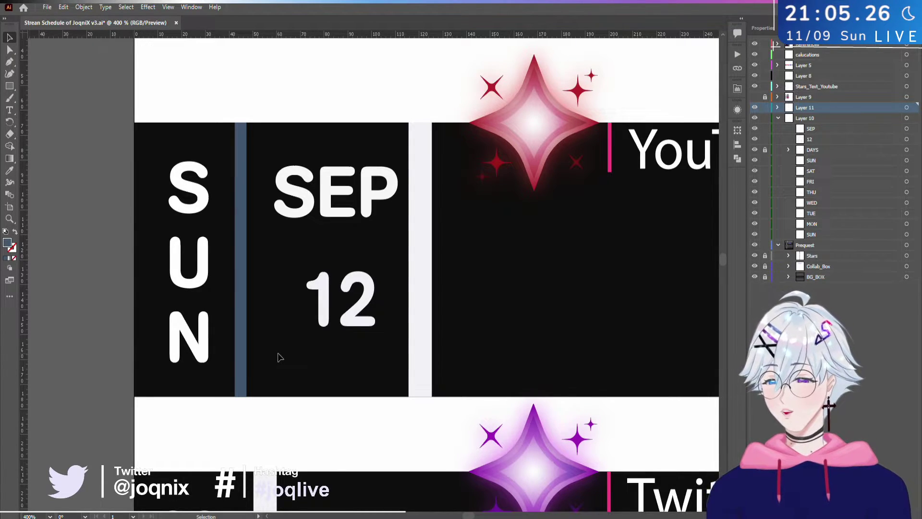
# - Reselect the blue-grey divider beside SUN and widen it slightly
pyautogui.click(237, 311)
pyautogui.click(242, 318)
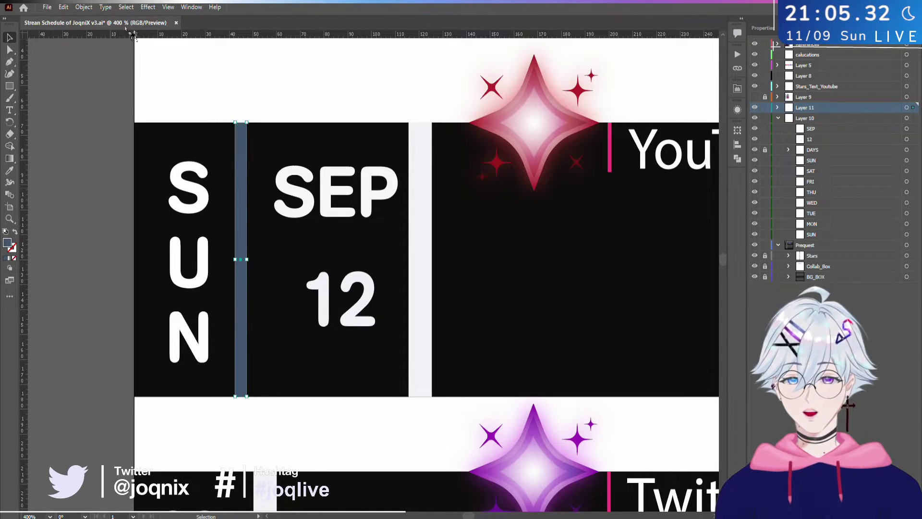
pyautogui.click(272, 151)
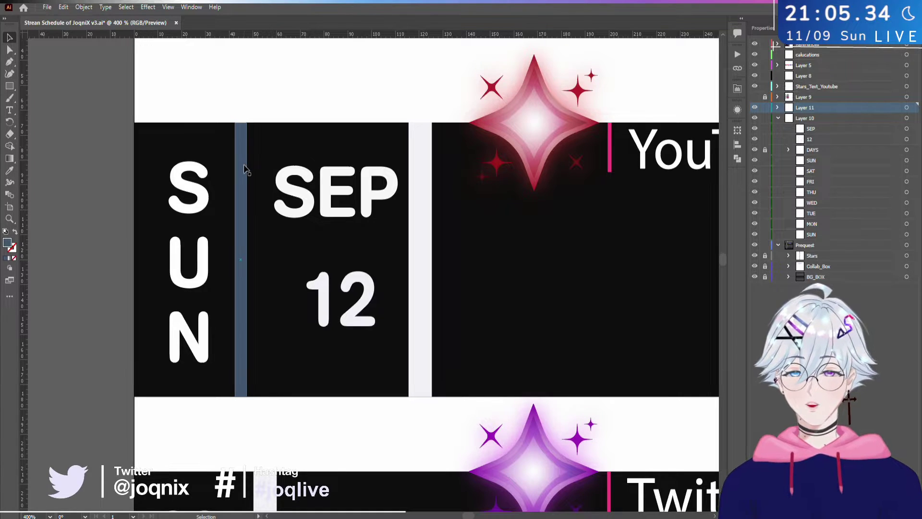
pyautogui.scroll(-5, 242, 183)
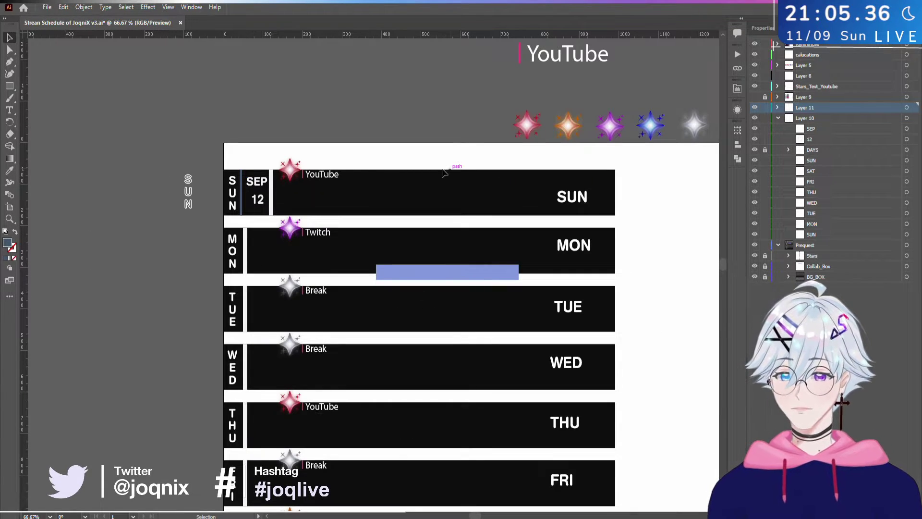
pyautogui.scroll(5, 224, 169)
pyautogui.click(330, 279)
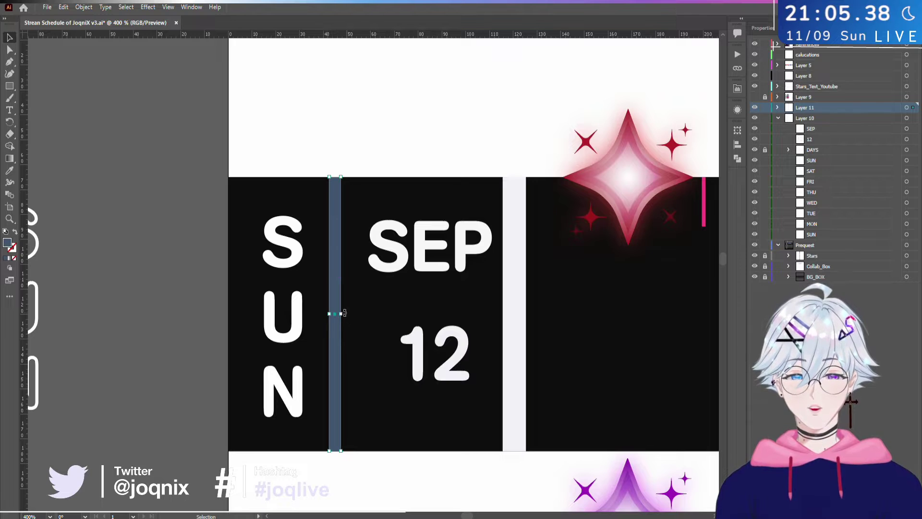
pyautogui.moveTo(343, 313); pyautogui.dragTo(329, 288)
pyautogui.scroll(-5, 329, 288)
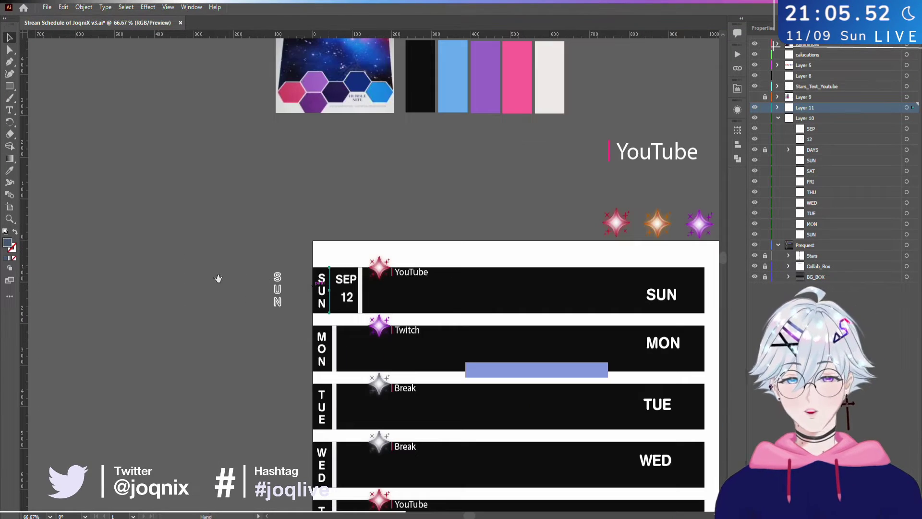
pyautogui.moveTo(173, 289); pyautogui.dragTo(160, 302)
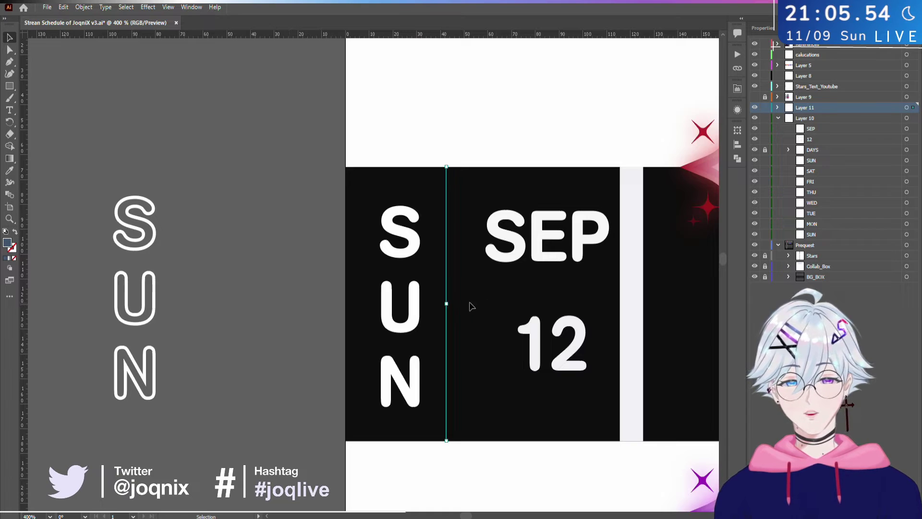
pyautogui.moveTo(180, 238); pyautogui.dragTo(686, 283)
# - Pan across the canvas toward the character artwork and back to the schedule
pyautogui.moveTo(57, 254); pyautogui.dragTo(672, 285)
pyautogui.moveTo(115, 293); pyautogui.dragTo(672, 312)
pyautogui.moveTo(115, 262); pyautogui.dragTo(672, 281)
pyautogui.moveTo(115, 293); pyautogui.dragTo(648, 311)
pyautogui.hscroll(-12, 446, 335)
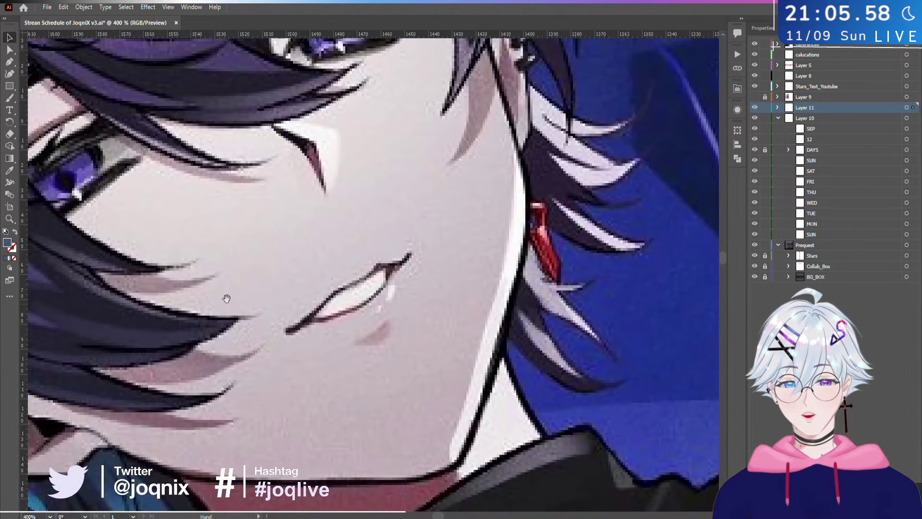
pyautogui.hscroll(-12, 446, 334)
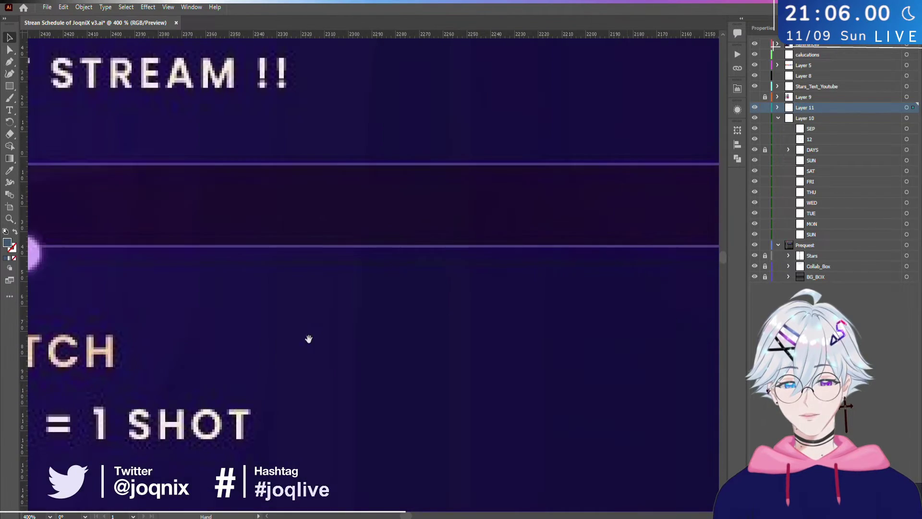
pyautogui.scroll(3, 250, 279)
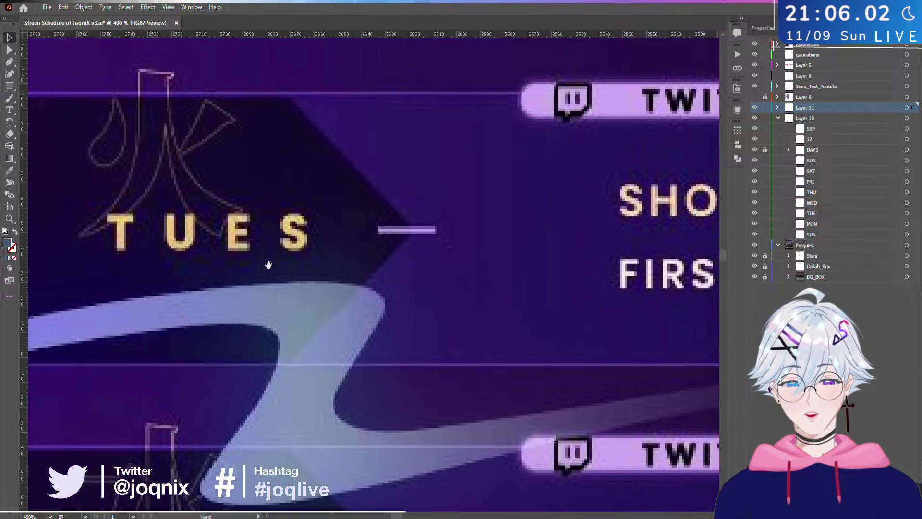
pyautogui.scroll(-5, 260, 198)
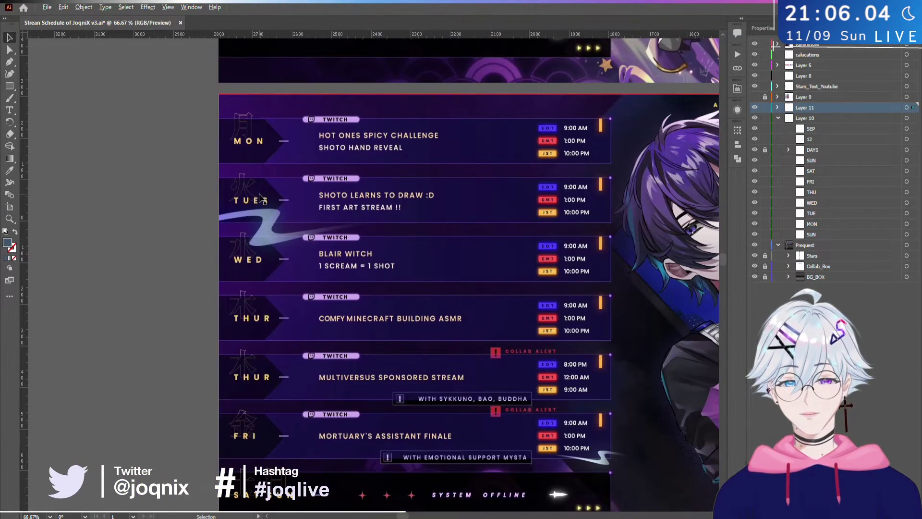
pyautogui.scroll(4, 259, 198)
pyautogui.scroll(3, 259, 199)
pyautogui.scroll(-6, 259, 199)
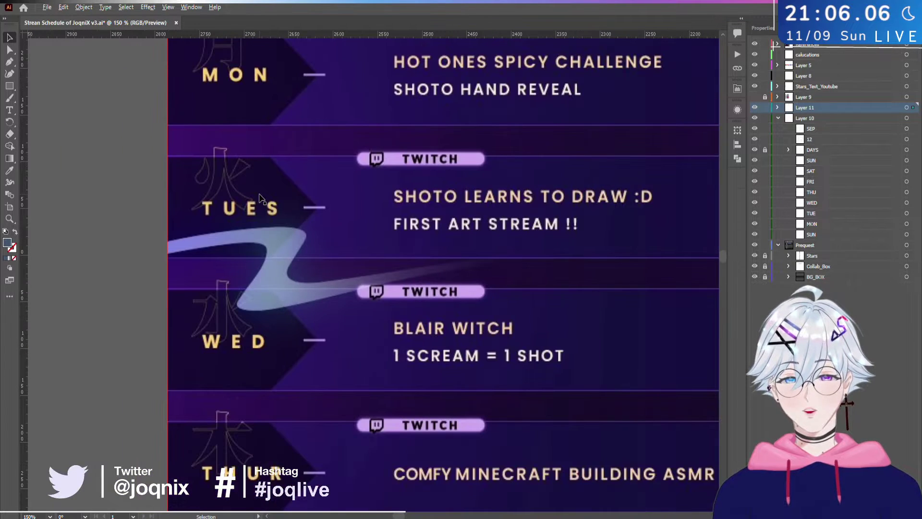
pyautogui.scroll(-2, 259, 199)
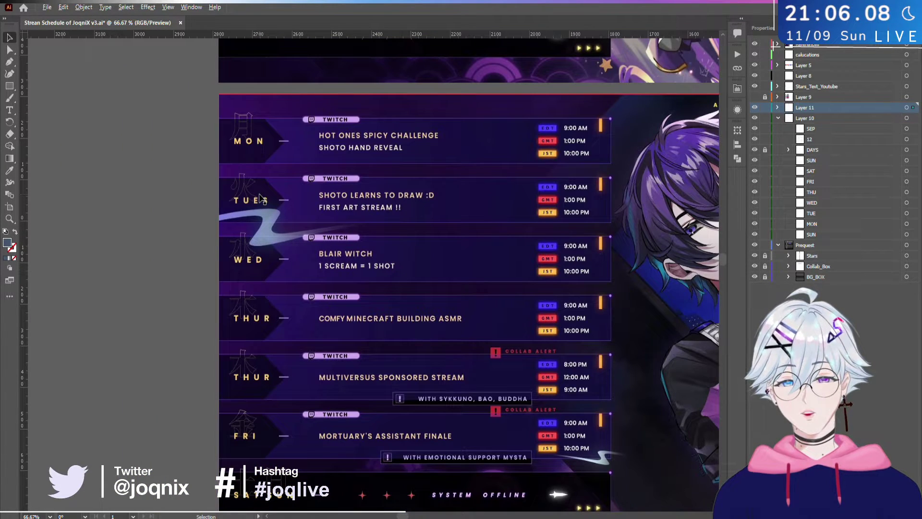
pyautogui.scroll(4, 259, 198)
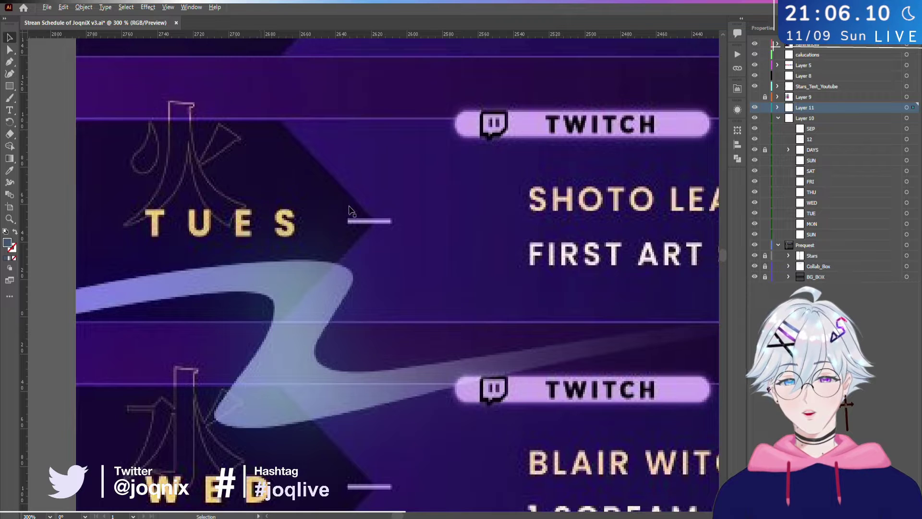
pyautogui.scroll(-2, 395, 273)
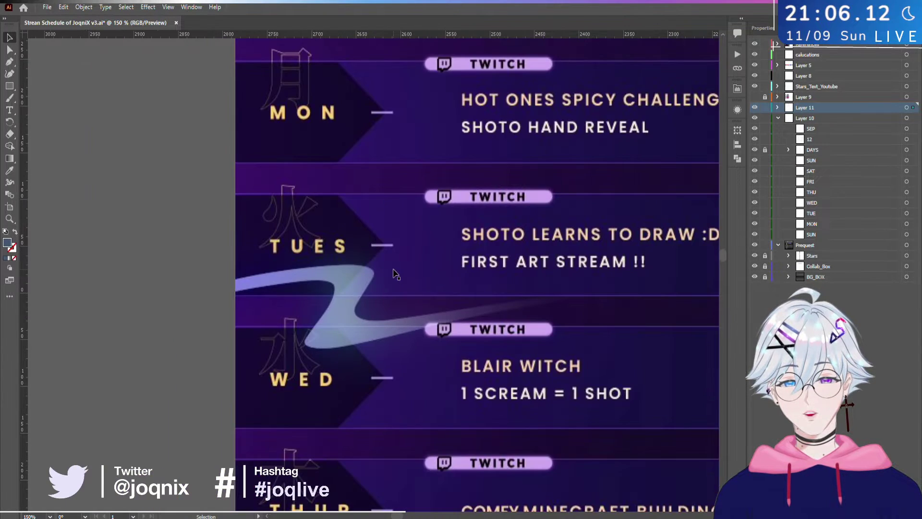
# - Pan over the reference schedule artboards, then switch to the browser's AUG07 - AUG13 image
pyautogui.moveTo(384, 219); pyautogui.dragTo(347, 129)
pyautogui.scroll(-4, 399, 258)
pyautogui.moveTo(651, 304); pyautogui.dragTo(84, 278)
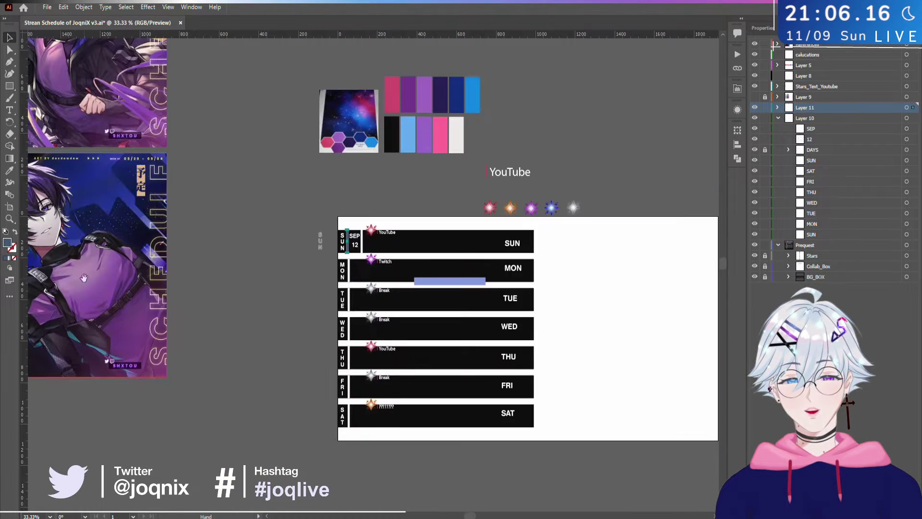
pyautogui.moveTo(150, 248); pyautogui.dragTo(552, 314)
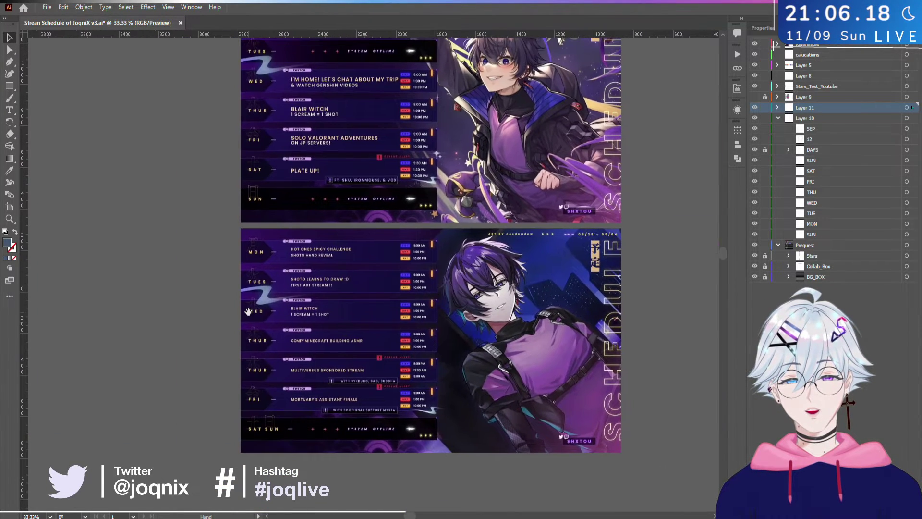
pyautogui.moveTo(499, 293); pyautogui.dragTo(260, 321)
pyautogui.moveTo(254, 378); pyautogui.dragTo(525, 360)
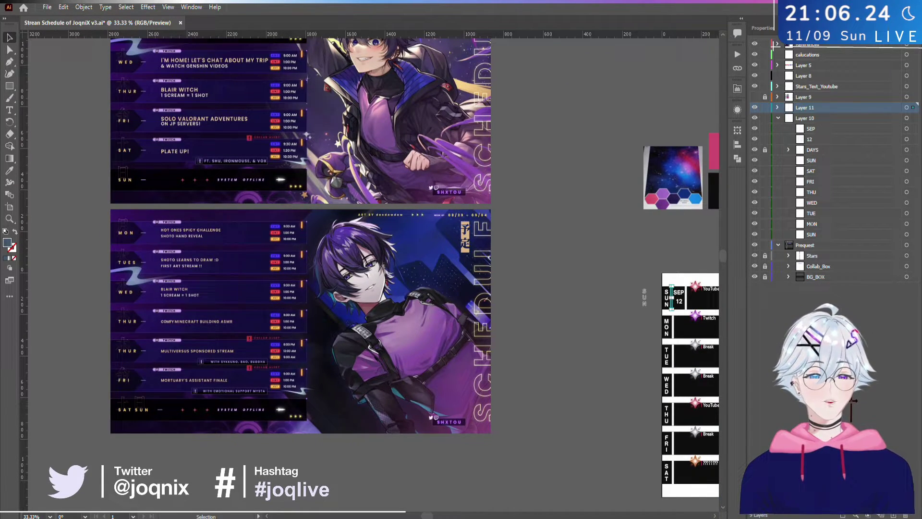
pyautogui.hotkey('alt', 'Tab')
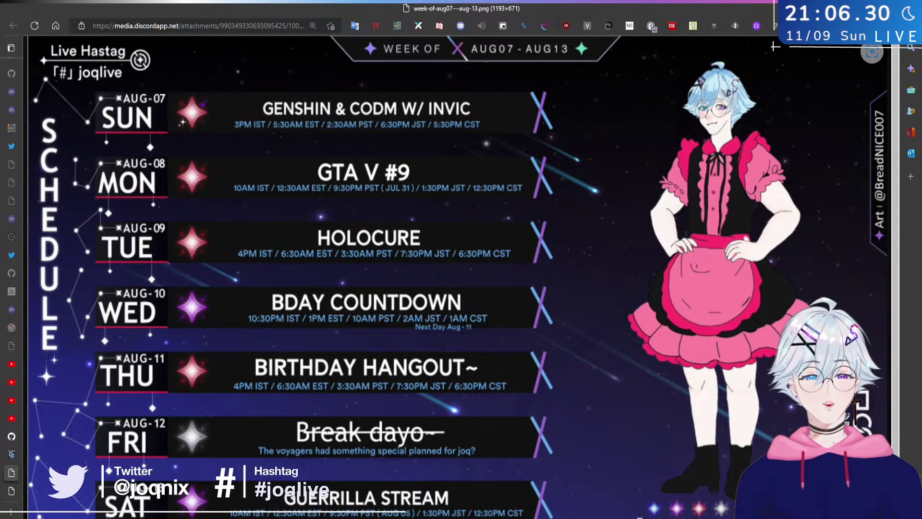
# - View the OCT 31 - NOV 6 schedule image at full size, revisit AUG07 - AUG13, then return to Illustrator
pyautogui.click(14, 492)
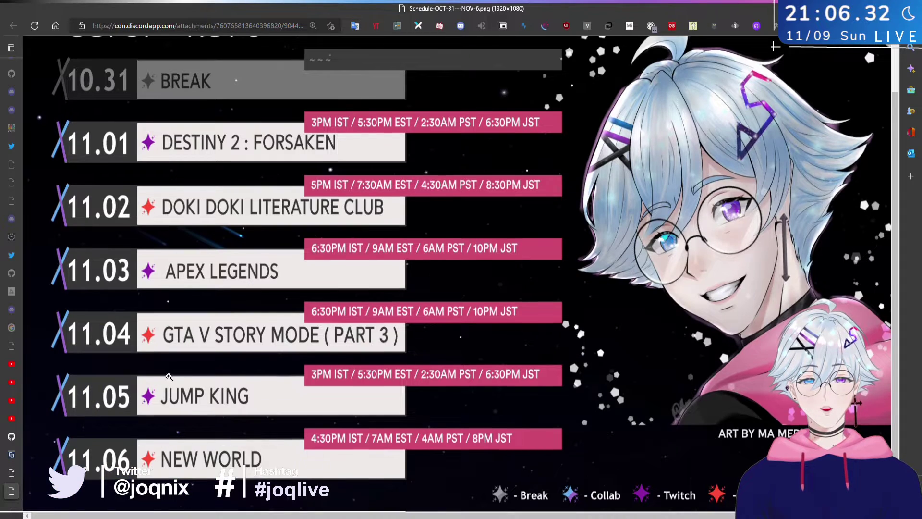
pyautogui.click(173, 374)
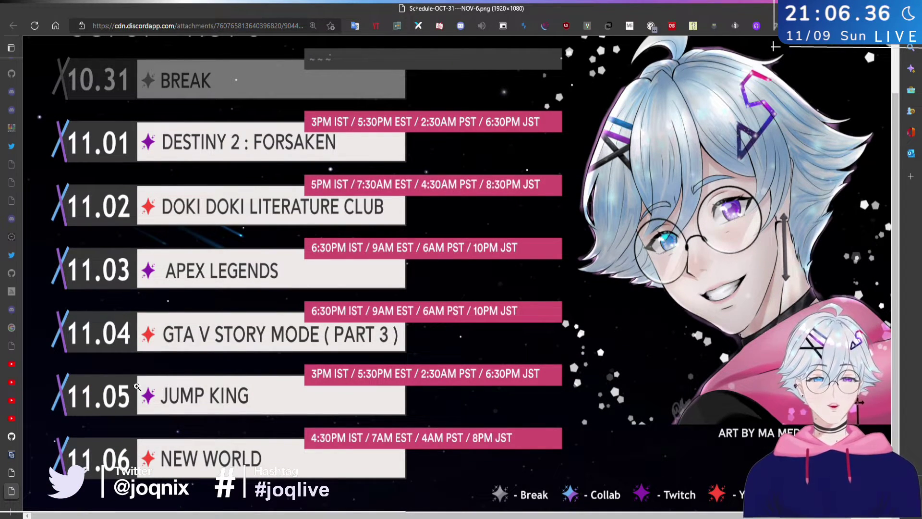
pyautogui.click(12, 472)
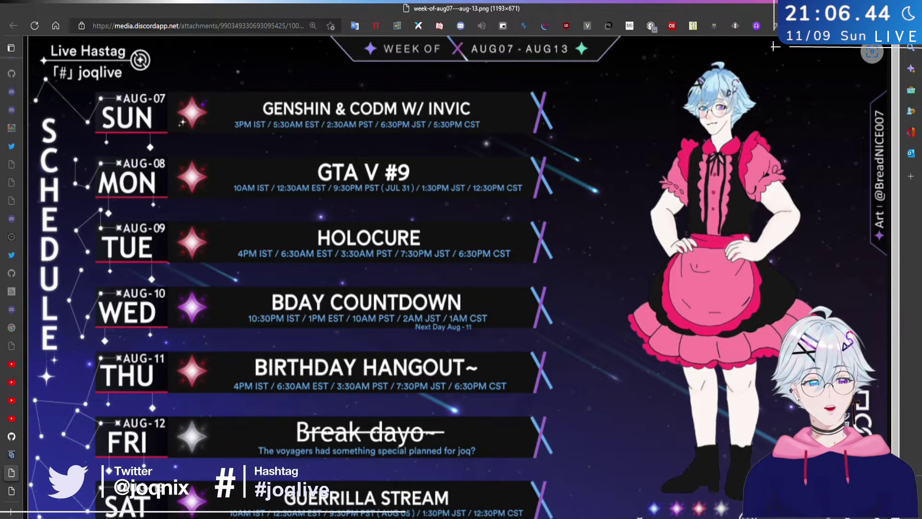
pyautogui.hotkey('alt', 'Tab')
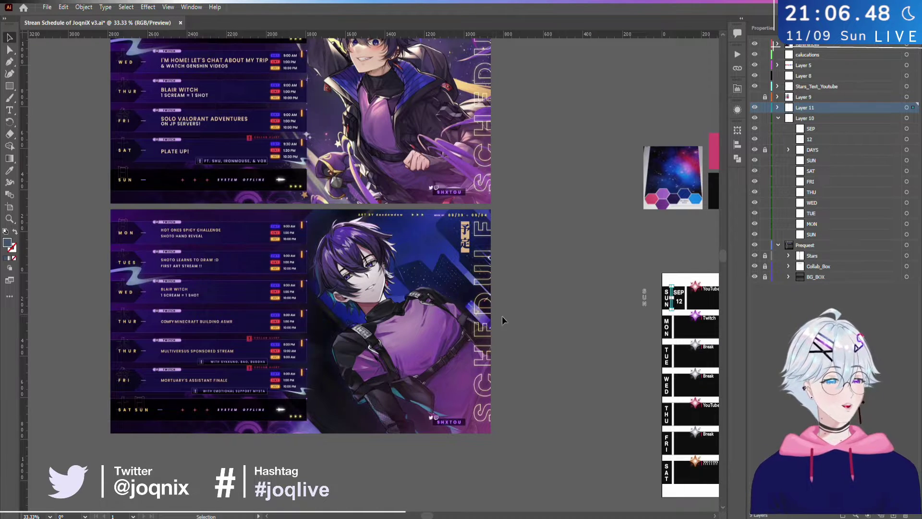
# - Drag the blue-grey strip out of the Sunday row onto the pasteboard below the colour swatches
pyautogui.hscroll(10, 502, 316)
pyautogui.scroll(2, 159, 287)
pyautogui.scroll(3, 160, 290)
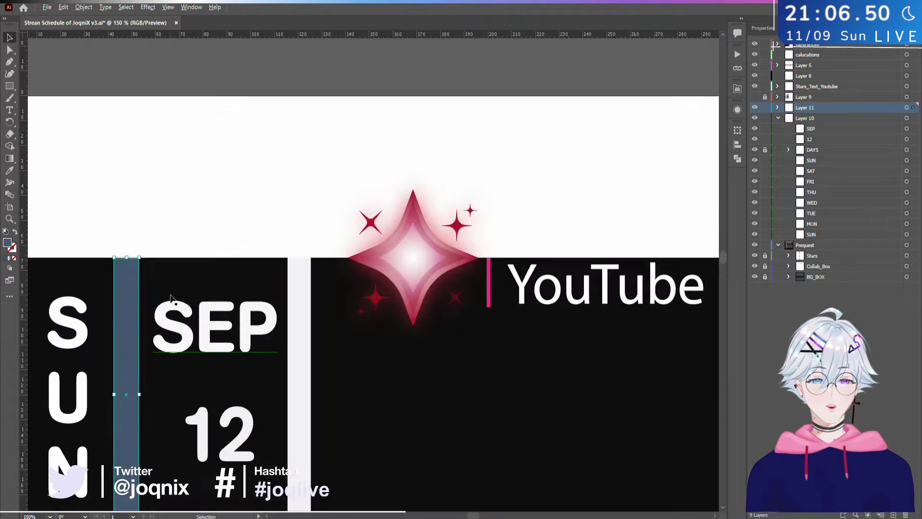
pyautogui.scroll(-2, 160, 289)
pyautogui.scroll(2, 159, 290)
pyautogui.scroll(-1, 283, 340)
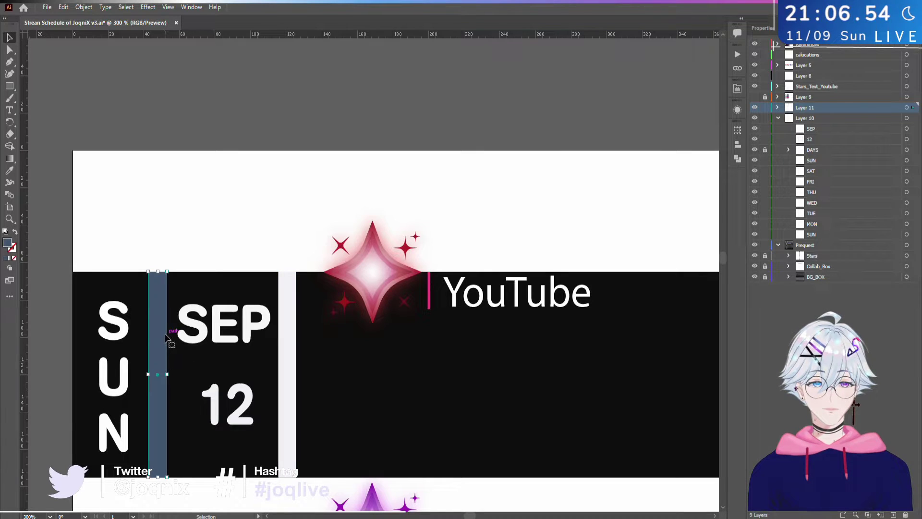
pyautogui.moveTo(157, 344); pyautogui.dragTo(340, 431)
pyautogui.scroll(-1, 253, 251)
pyautogui.hotkey('ctrl', '-')
# - Try duplicating the lower swatch row and nudging the white swatch, undoing both attempts
pyautogui.moveTo(157, 157); pyautogui.dragTo(332, 243)
pyautogui.moveTo(461, 258); pyautogui.dragTo(192, 499)
pyautogui.click(413, 239)
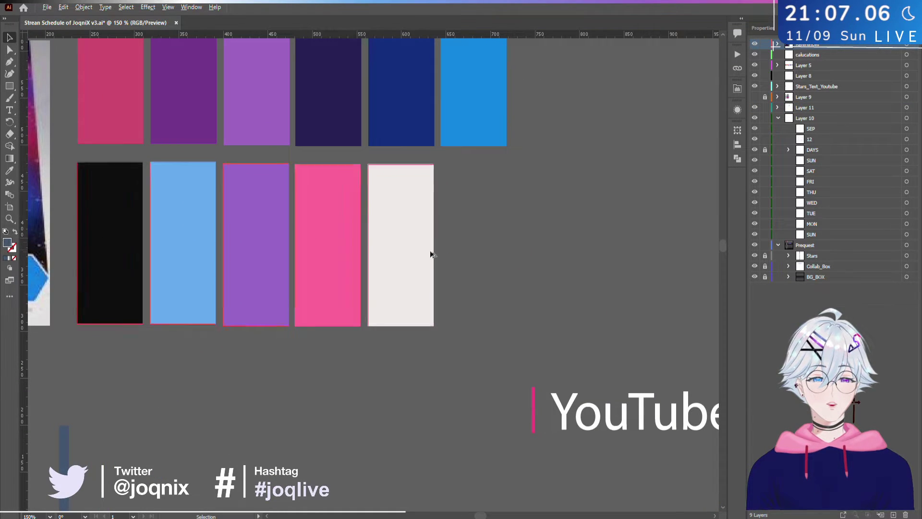
pyautogui.moveTo(430, 255); pyautogui.dragTo(446, 323)
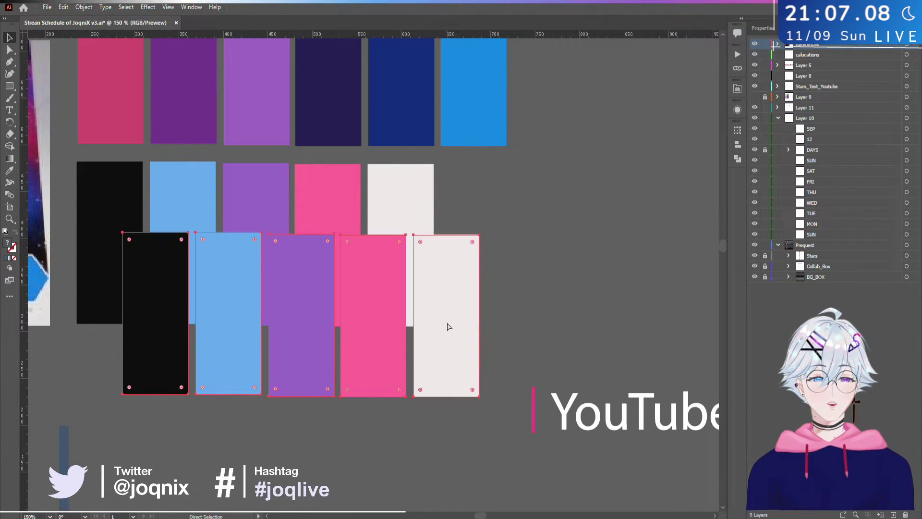
pyautogui.hotkey('ctrl', 'z')
pyautogui.click(511, 255)
pyautogui.moveTo(412, 252)
pyautogui.mouseDown()
pyautogui.moveTo(508, 250)
pyautogui.moveTo(417, 257)
pyautogui.mouseUp()
pyautogui.hotkey('ctrl', 'z')
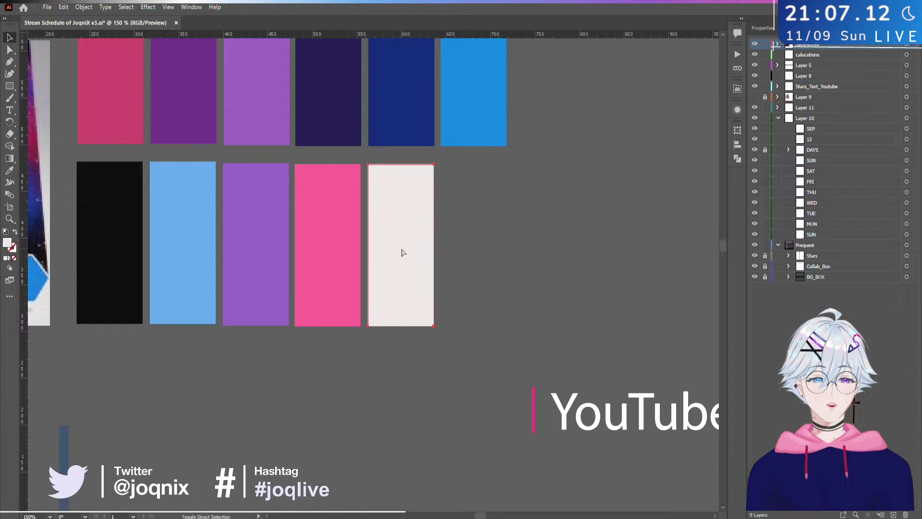
# - Copy the white swatch to its right, recolour it blue-grey with the Eyedropper, and save
pyautogui.click(469, 255)
pyautogui.press('v')
pyautogui.moveTo(397, 249); pyautogui.dragTo(474, 251)
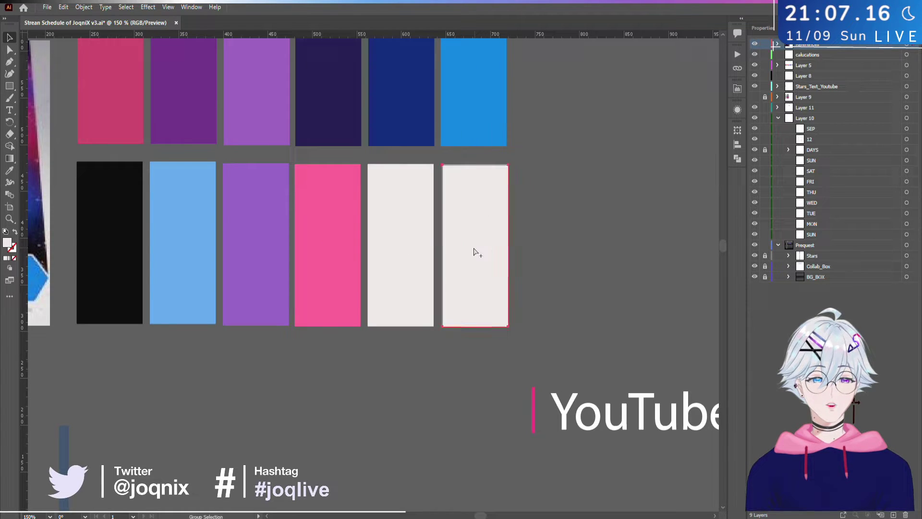
pyautogui.click(10, 171)
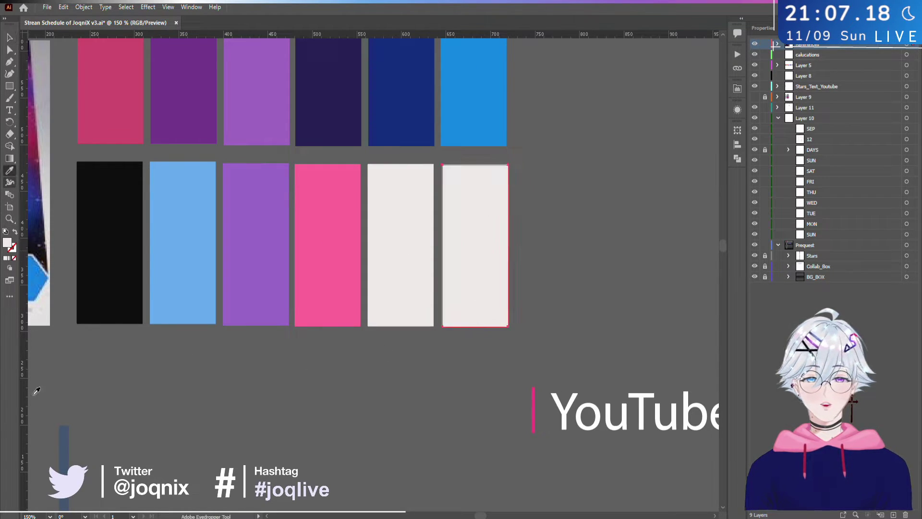
pyautogui.click(64, 437)
pyautogui.press('v')
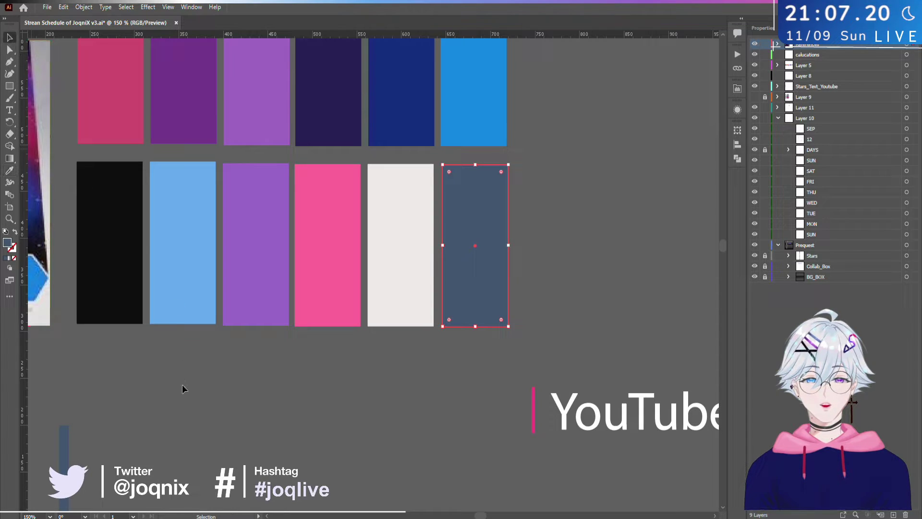
pyautogui.click(183, 388)
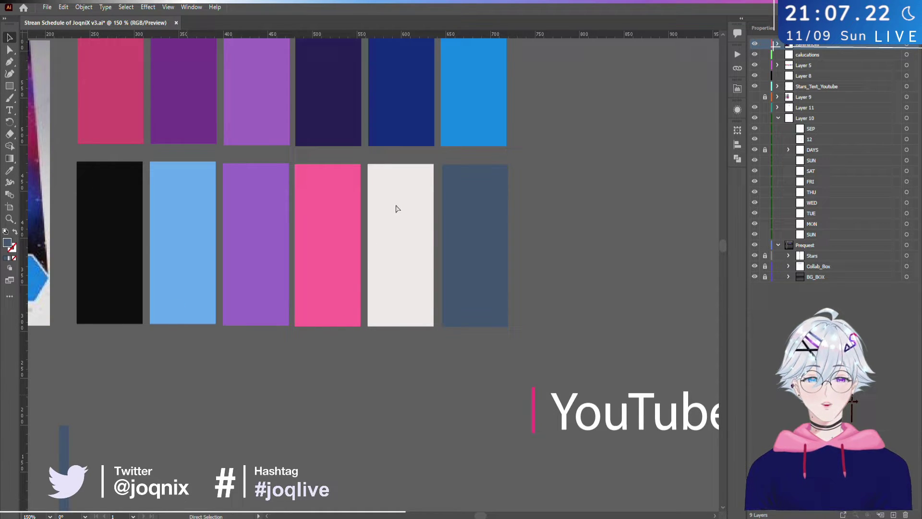
pyautogui.hotkey('ctrl', 's')
pyautogui.moveTo(166, 484); pyautogui.dragTo(442, 257)
# - Slide the blue-grey divider bar right along the SUN row, clear of the YouTube star
pyautogui.moveTo(392, 407); pyautogui.dragTo(424, 203)
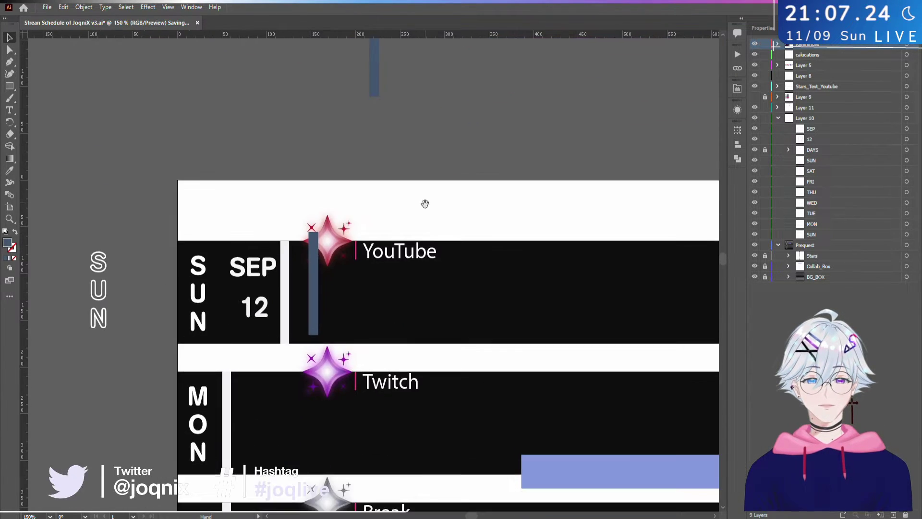
pyautogui.scroll(4, 354, 312)
pyautogui.scroll(-3, 233, 294)
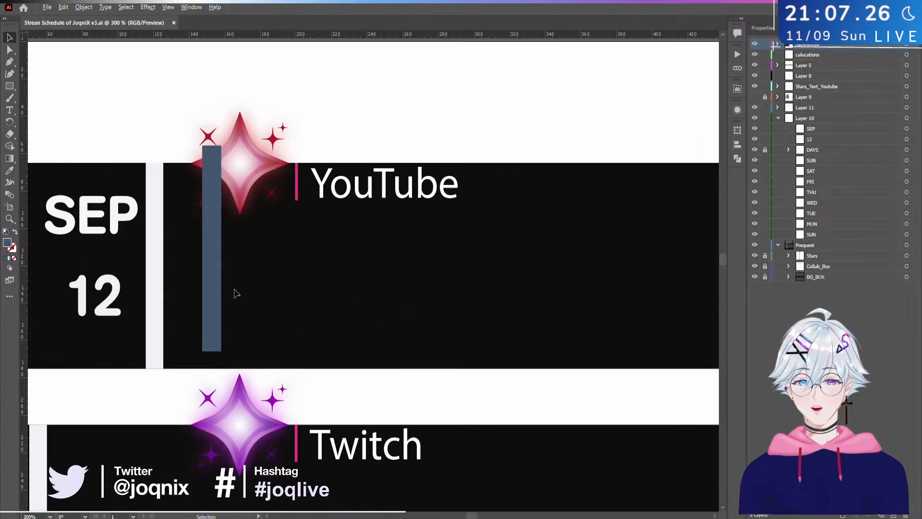
pyautogui.moveTo(211, 293); pyautogui.dragTo(512, 303)
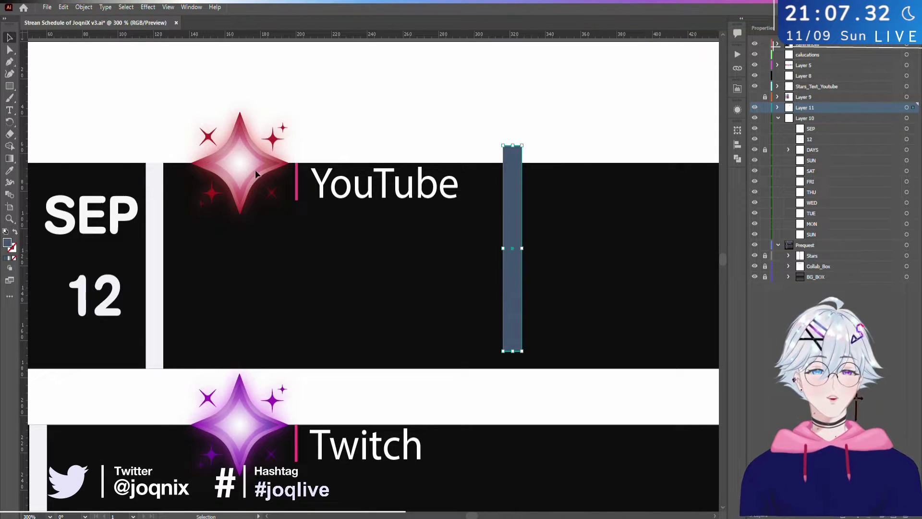
pyautogui.scroll(-2, 314, 165)
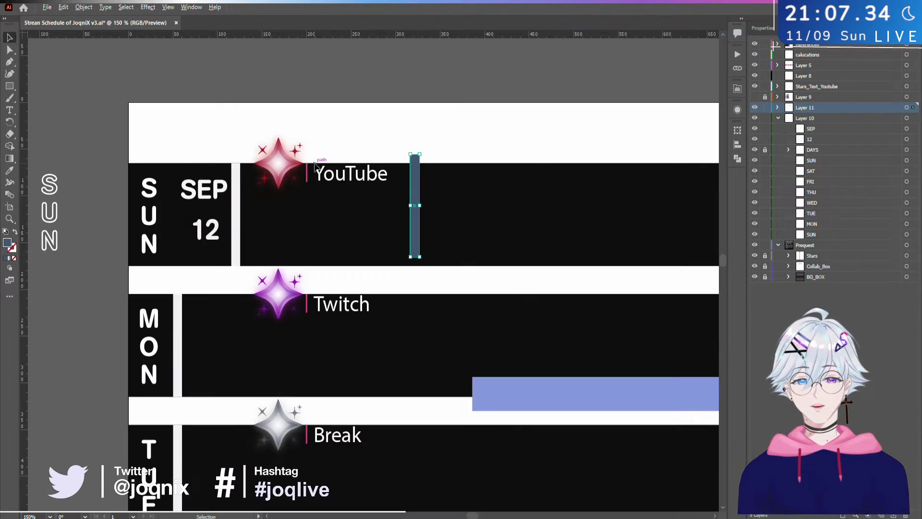
pyautogui.moveTo(510, 153); pyautogui.dragTo(403, 180)
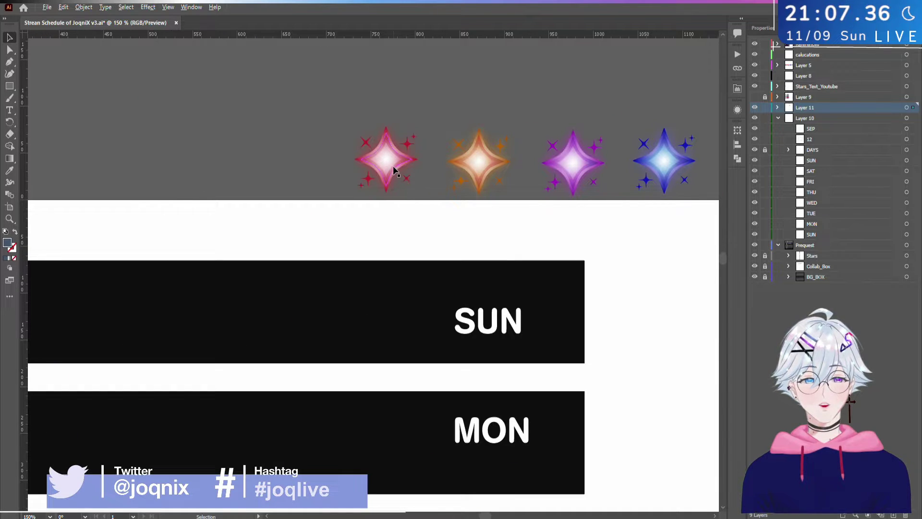
# - Pull the pink gradient star off the red sparkle star, then put it back in place
pyautogui.scroll(4, 390, 163)
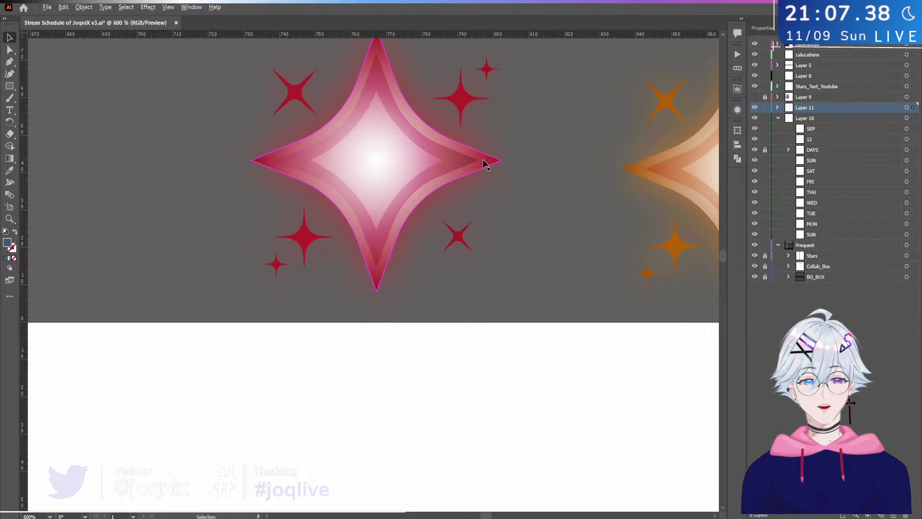
pyautogui.moveTo(482, 160); pyautogui.dragTo(227, 206)
pyautogui.moveTo(211, 302); pyautogui.dragTo(512, 370)
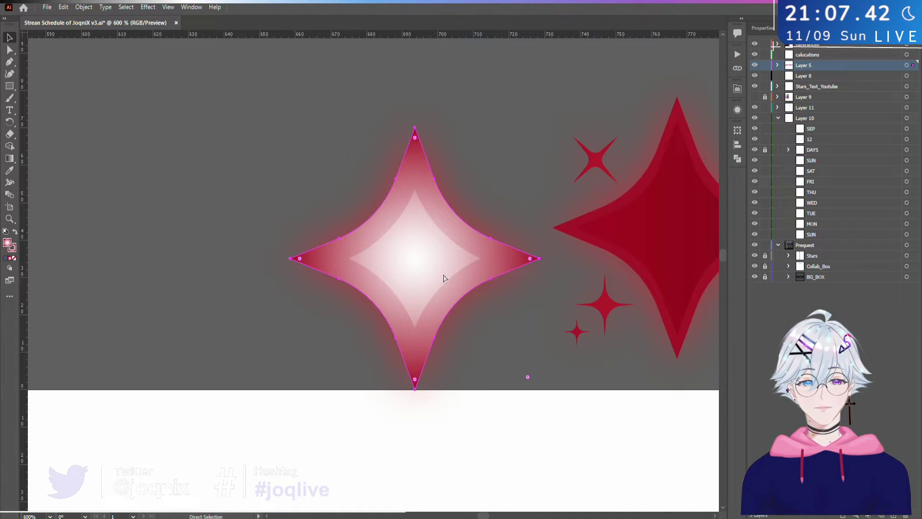
pyautogui.press('v')
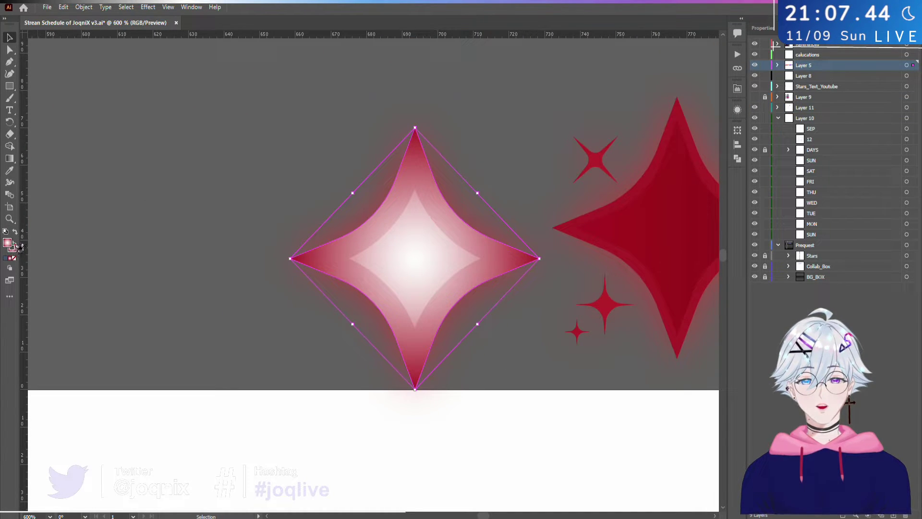
pyautogui.scroll(-3, 427, 288)
pyautogui.moveTo(446, 365); pyautogui.dragTo(533, 360)
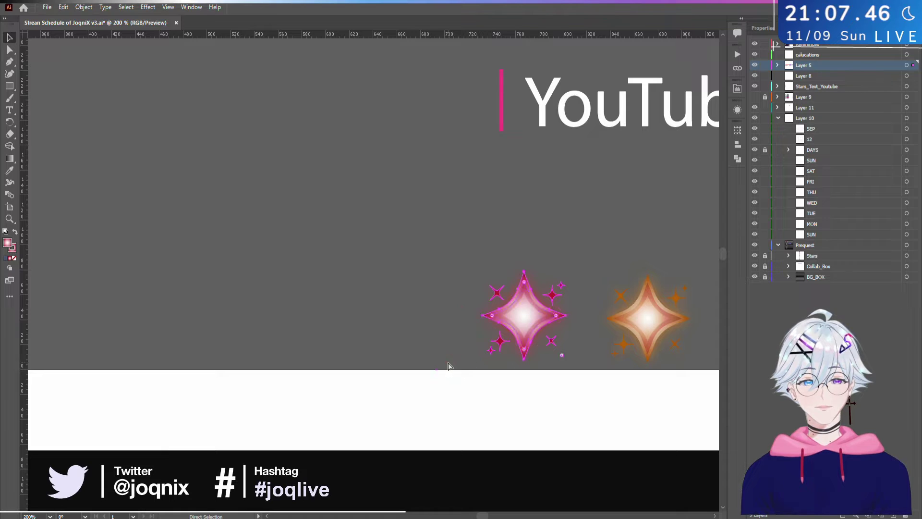
pyautogui.moveTo(534, 321); pyautogui.dragTo(379, 322)
pyautogui.hotkey('ctrl', 'z')
# - Copy the inner pink star out to the left of the coloured star row
pyautogui.keyDown('ctrl'); pyautogui.click(537, 323); pyautogui.keyUp('ctrl')
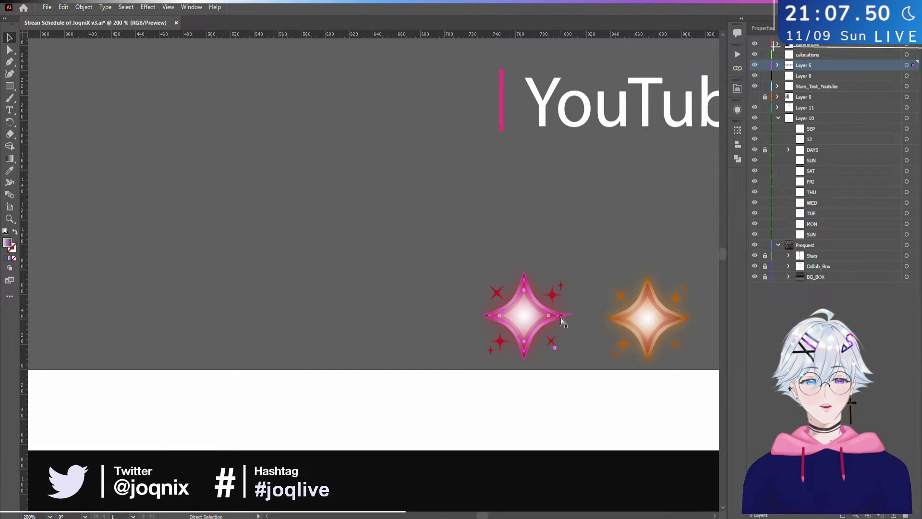
pyautogui.scroll(5, 549, 322)
pyautogui.press('v')
pyautogui.click(625, 291)
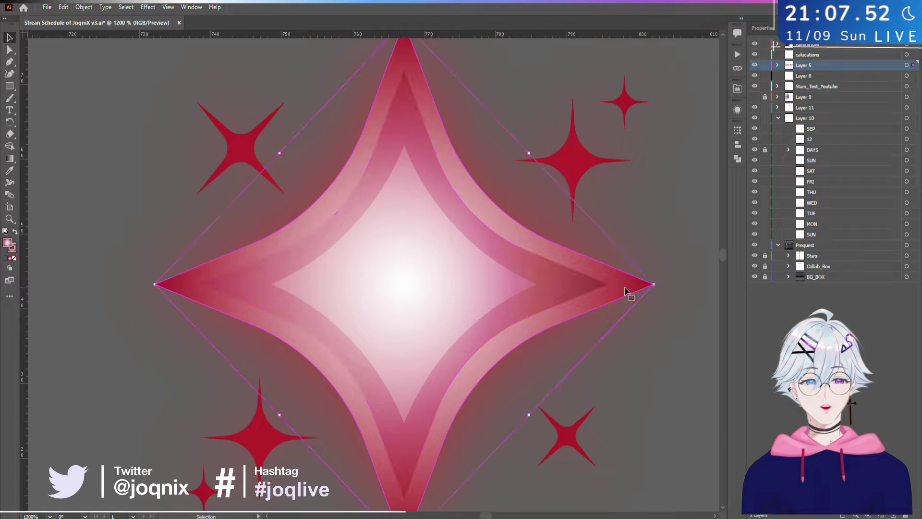
pyautogui.moveTo(627, 288); pyautogui.dragTo(170, 319)
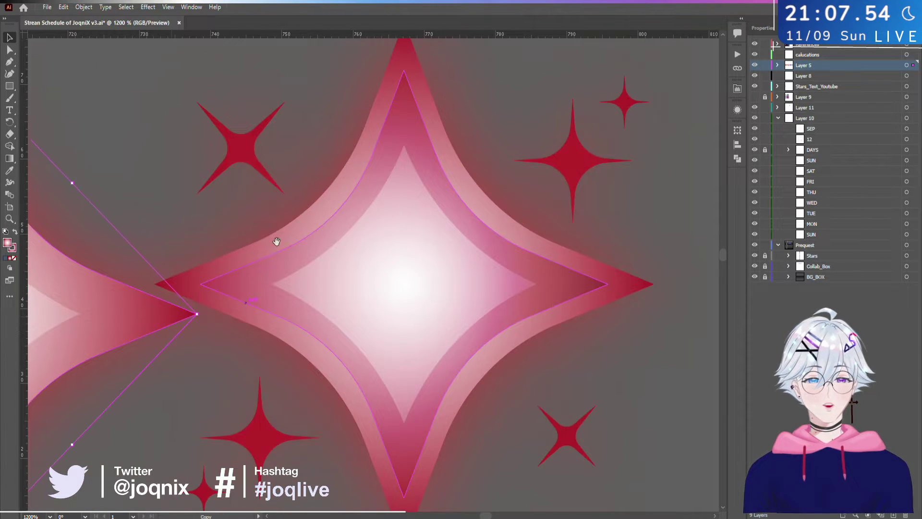
pyautogui.moveTo(131, 266); pyautogui.dragTo(218, 225)
pyautogui.scroll(-3, 494, 244)
pyautogui.press('a')
pyautogui.press('v')
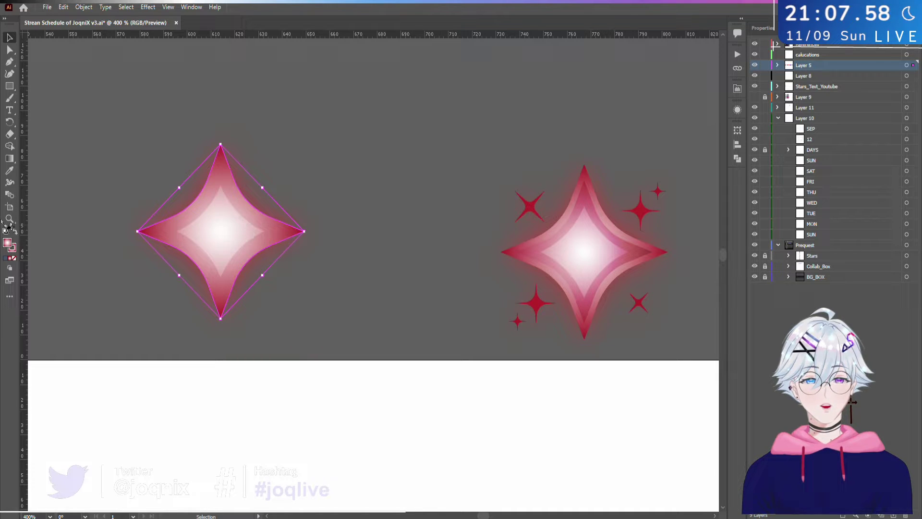
pyautogui.scroll(-4, 174, 241)
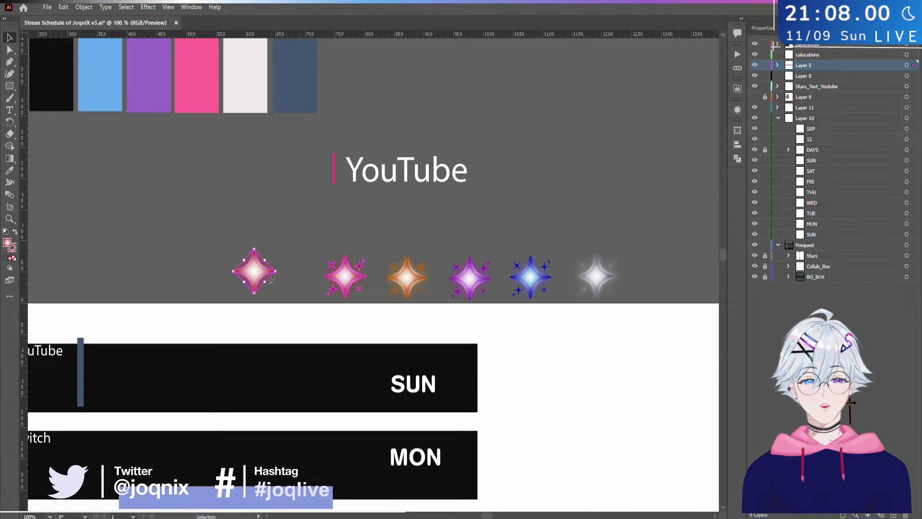
# - Enlarge the pink star copy and move it onto the SUN row
pyautogui.moveTo(267, 284); pyautogui.dragTo(300, 324)
pyautogui.moveTo(372, 385); pyautogui.dragTo(603, 371)
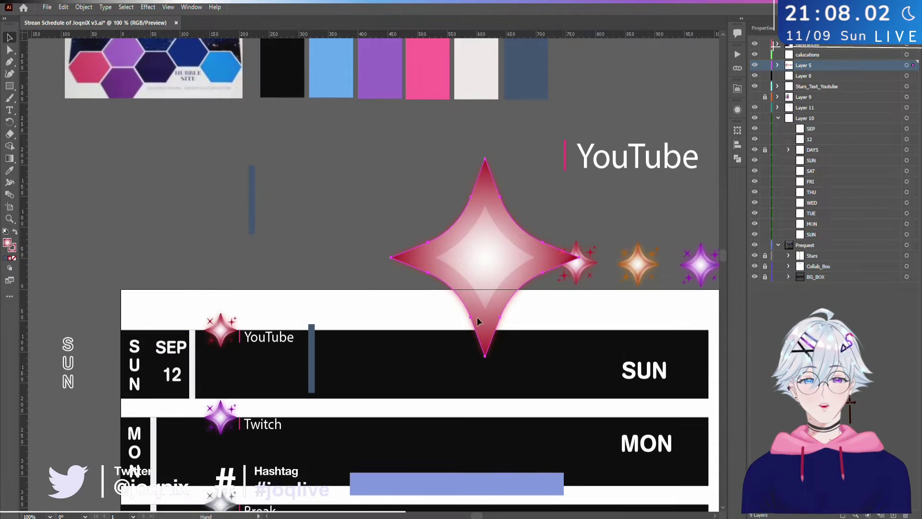
pyautogui.moveTo(477, 317); pyautogui.dragTo(146, 356)
pyautogui.scroll(1, 185, 334)
pyautogui.scroll(-1, 185, 348)
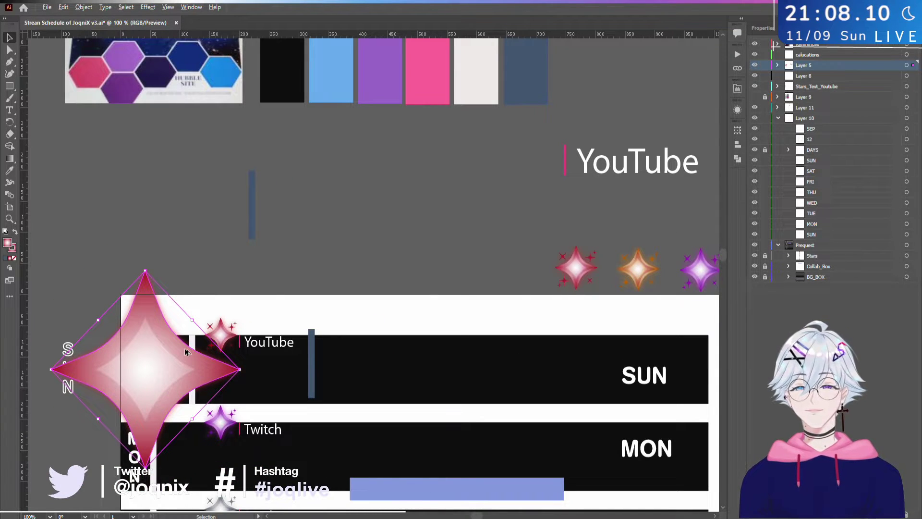
pyautogui.scroll(-4, 204, 331)
# - Look over the reference schedule designs, then return to the schedule artboard
pyautogui.moveTo(264, 279); pyautogui.dragTo(656, 364)
pyautogui.scroll(3, 108, 269)
pyautogui.scroll(-2, 526, 250)
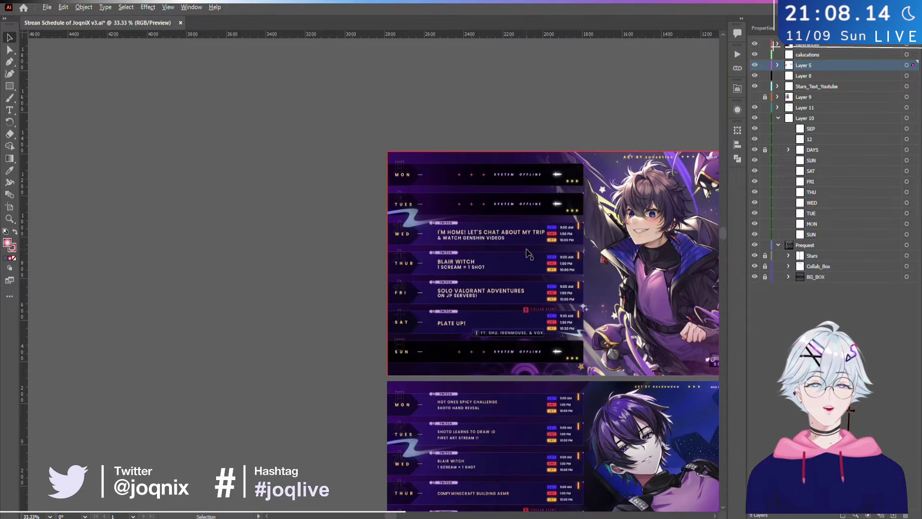
pyautogui.moveTo(687, 320); pyautogui.dragTo(150, 266)
pyautogui.moveTo(483, 375); pyautogui.dragTo(398, 319)
pyautogui.scroll(4, 377, 321)
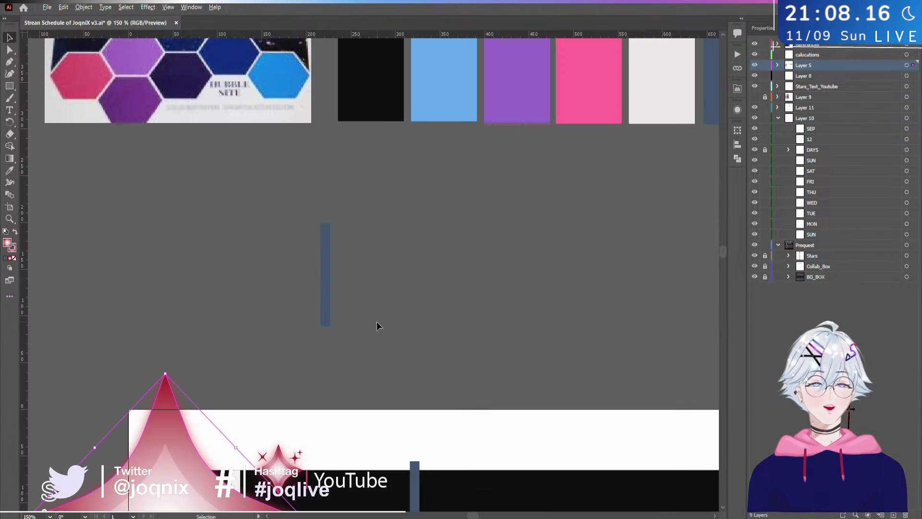
# - Shift the big star further right over the SUN row's SEP 12 area
pyautogui.click(320, 262)
pyautogui.scroll(-5, 384, 192)
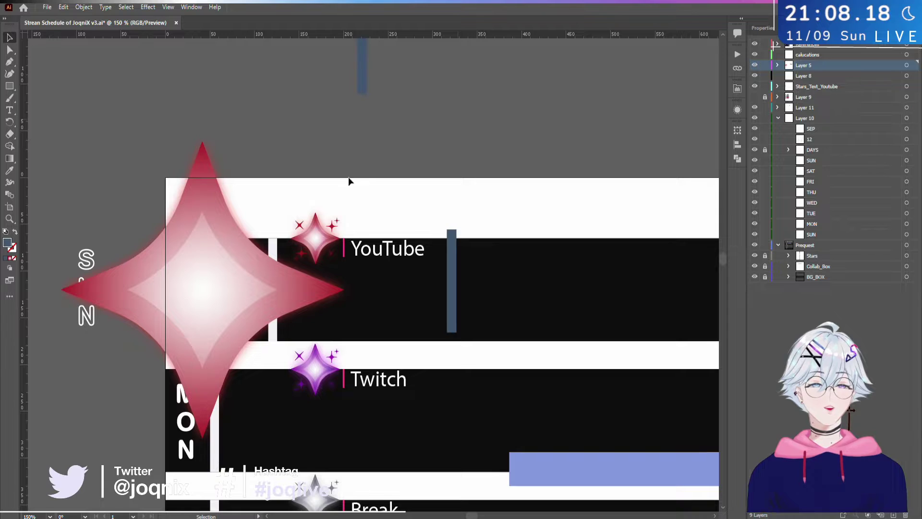
pyautogui.scroll(3, 324, 179)
pyautogui.moveTo(314, 187); pyautogui.dragTo(436, 95)
pyautogui.scroll(-3, 333, 260)
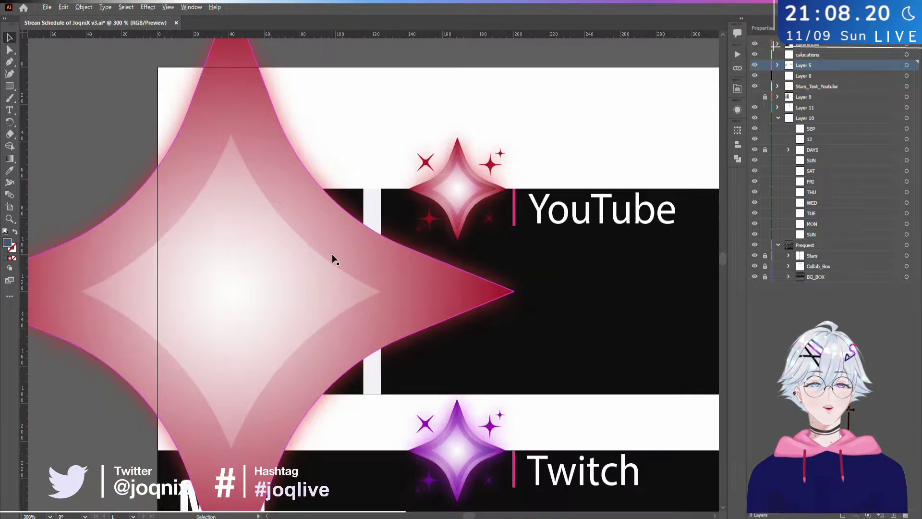
pyautogui.scroll(1, 333, 259)
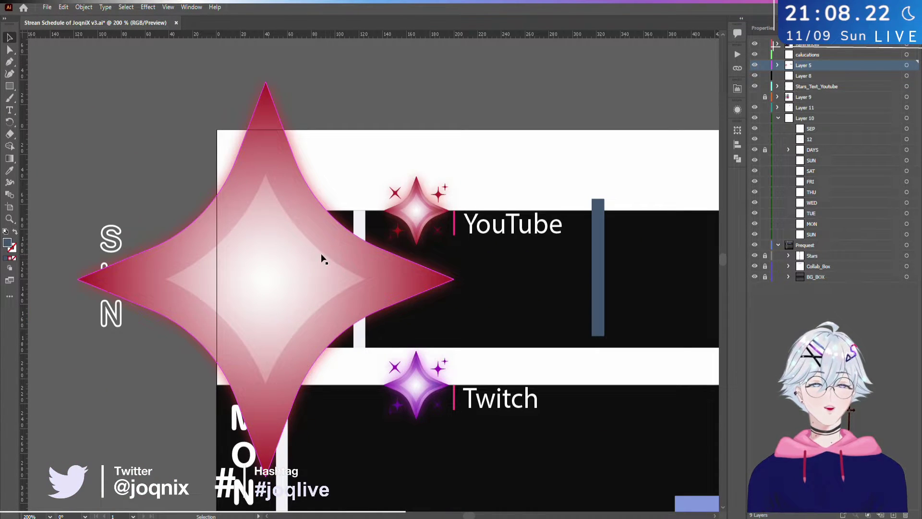
pyautogui.moveTo(321, 254); pyautogui.dragTo(385, 259)
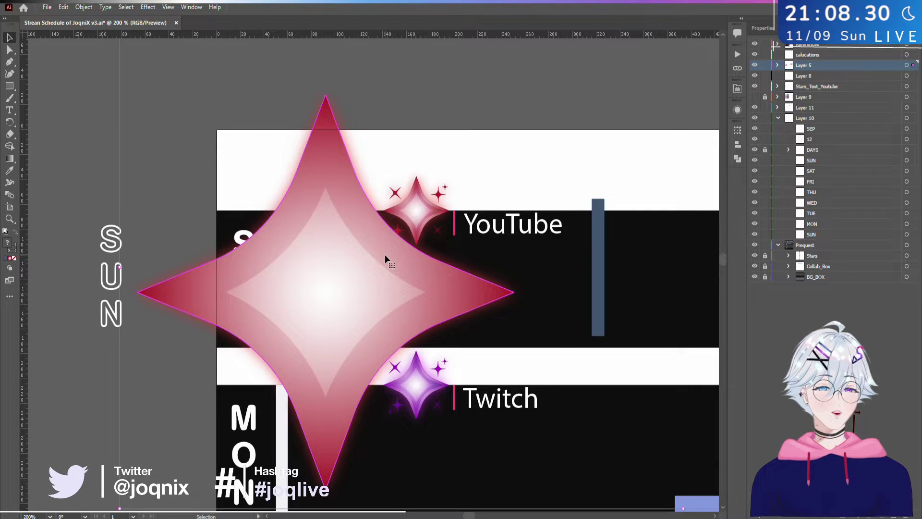
# - Select just the big star's path to show its pink gradient in Properties
pyautogui.press('a')
pyautogui.hotkey('ctrl', 's')
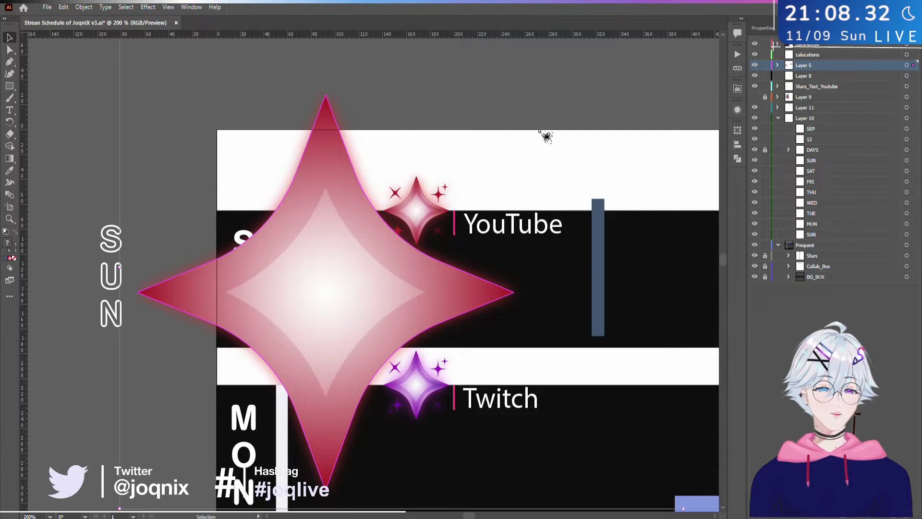
pyautogui.click(9, 50)
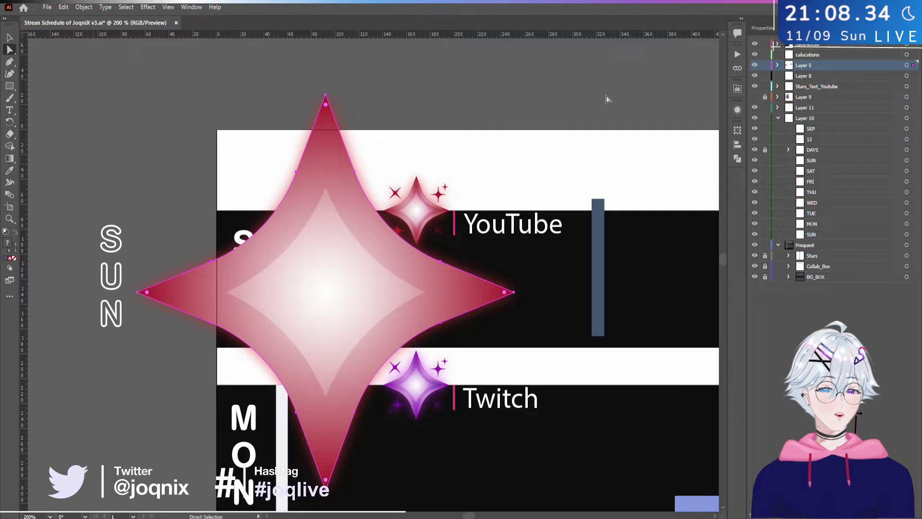
pyautogui.click(762, 30)
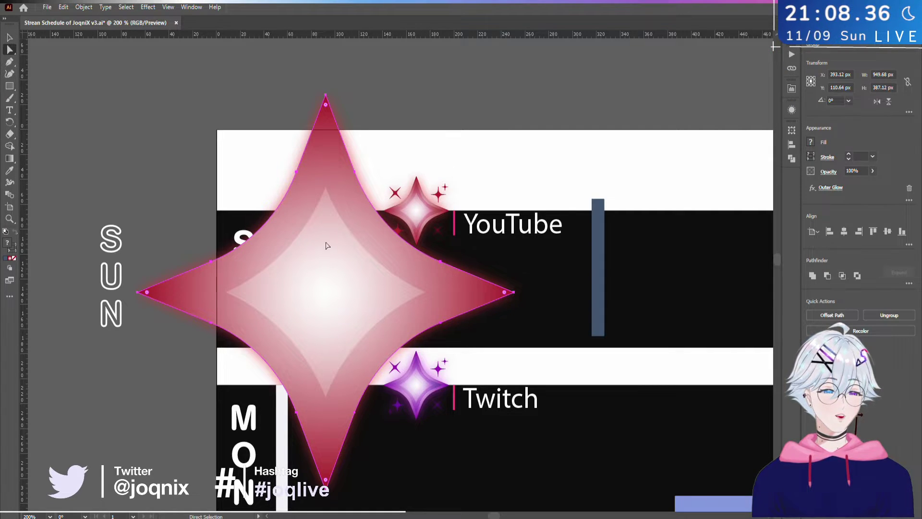
pyautogui.click(483, 105)
pyautogui.click(339, 179)
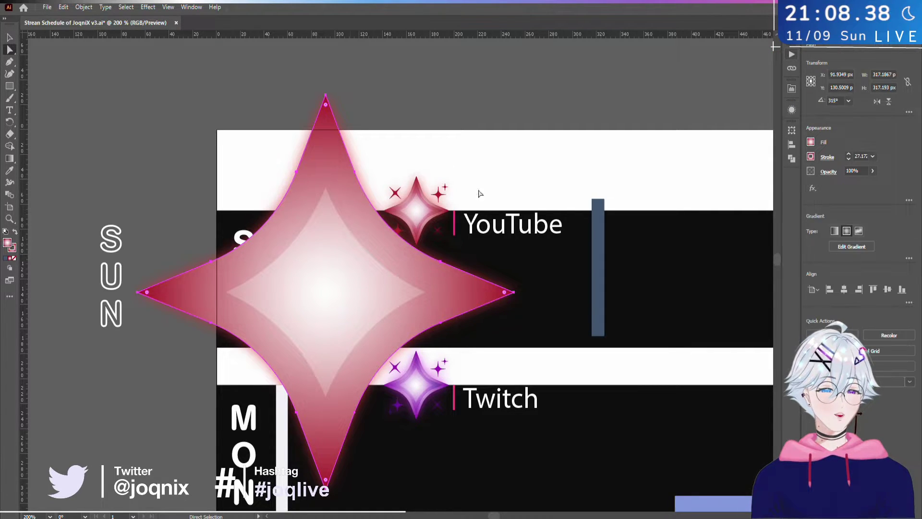